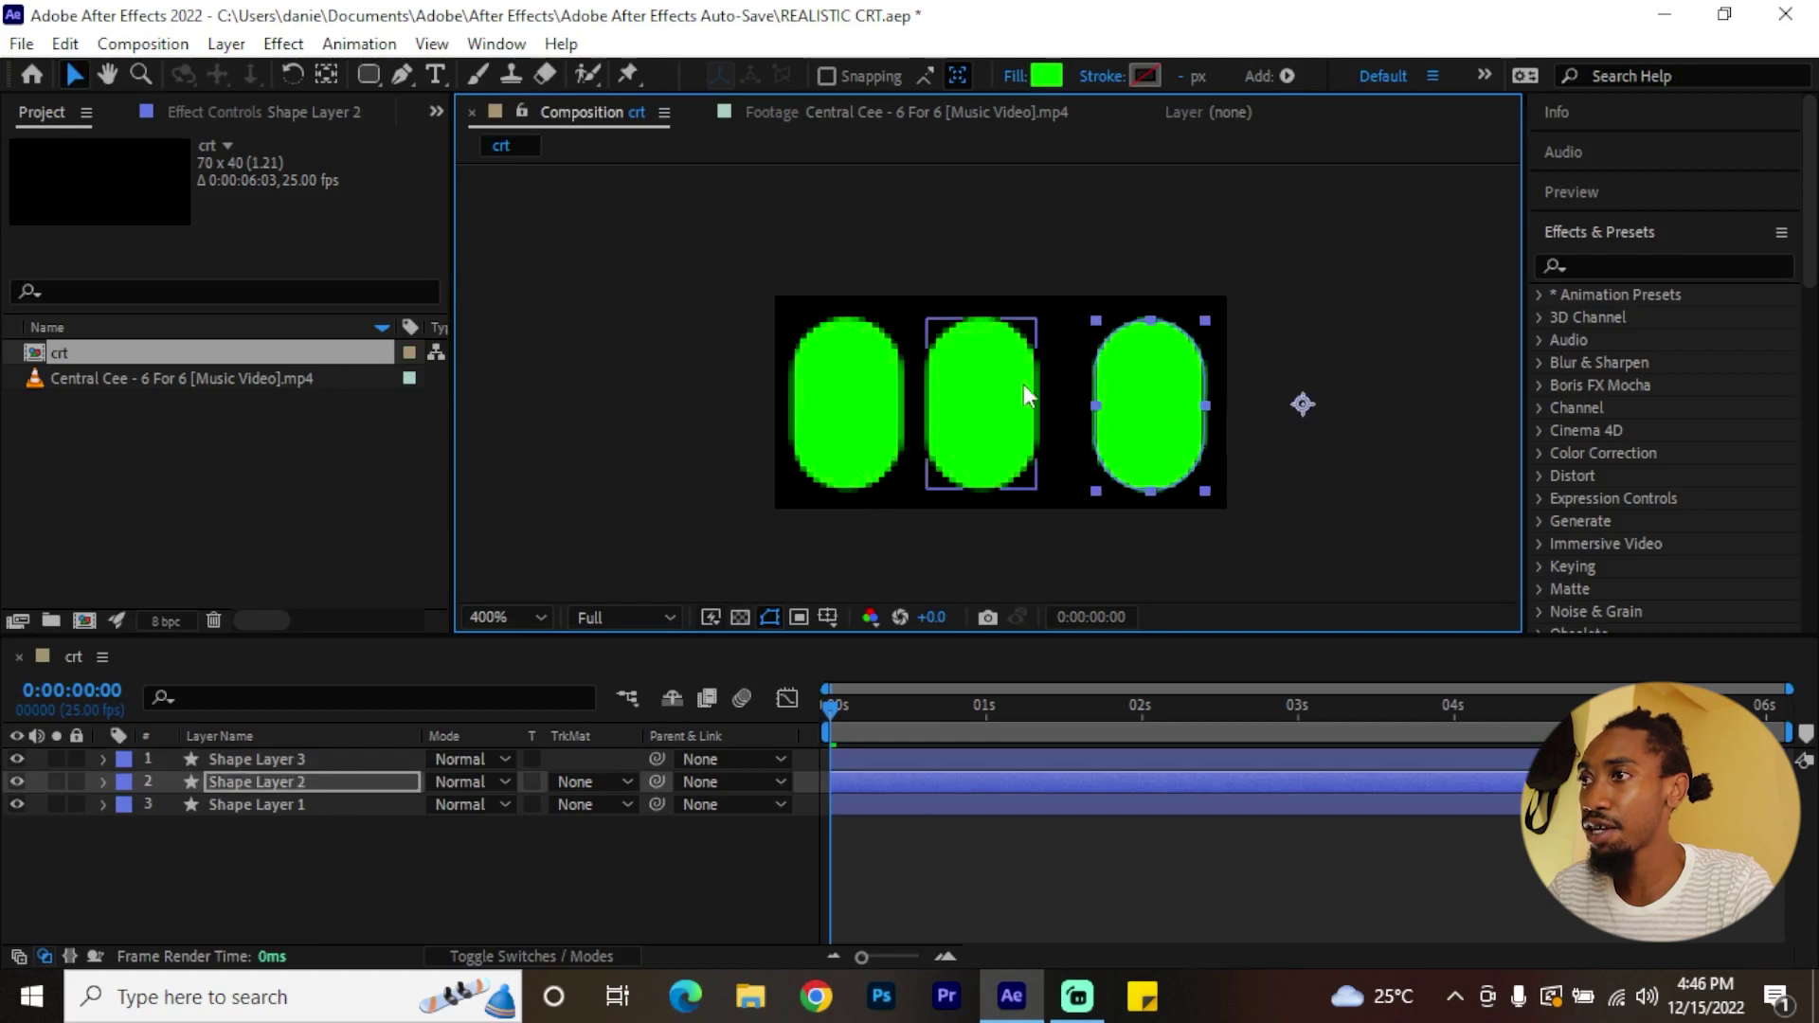
- Change the fill colour of Shape Layer 3, the middle pill, to red
click(266, 805)
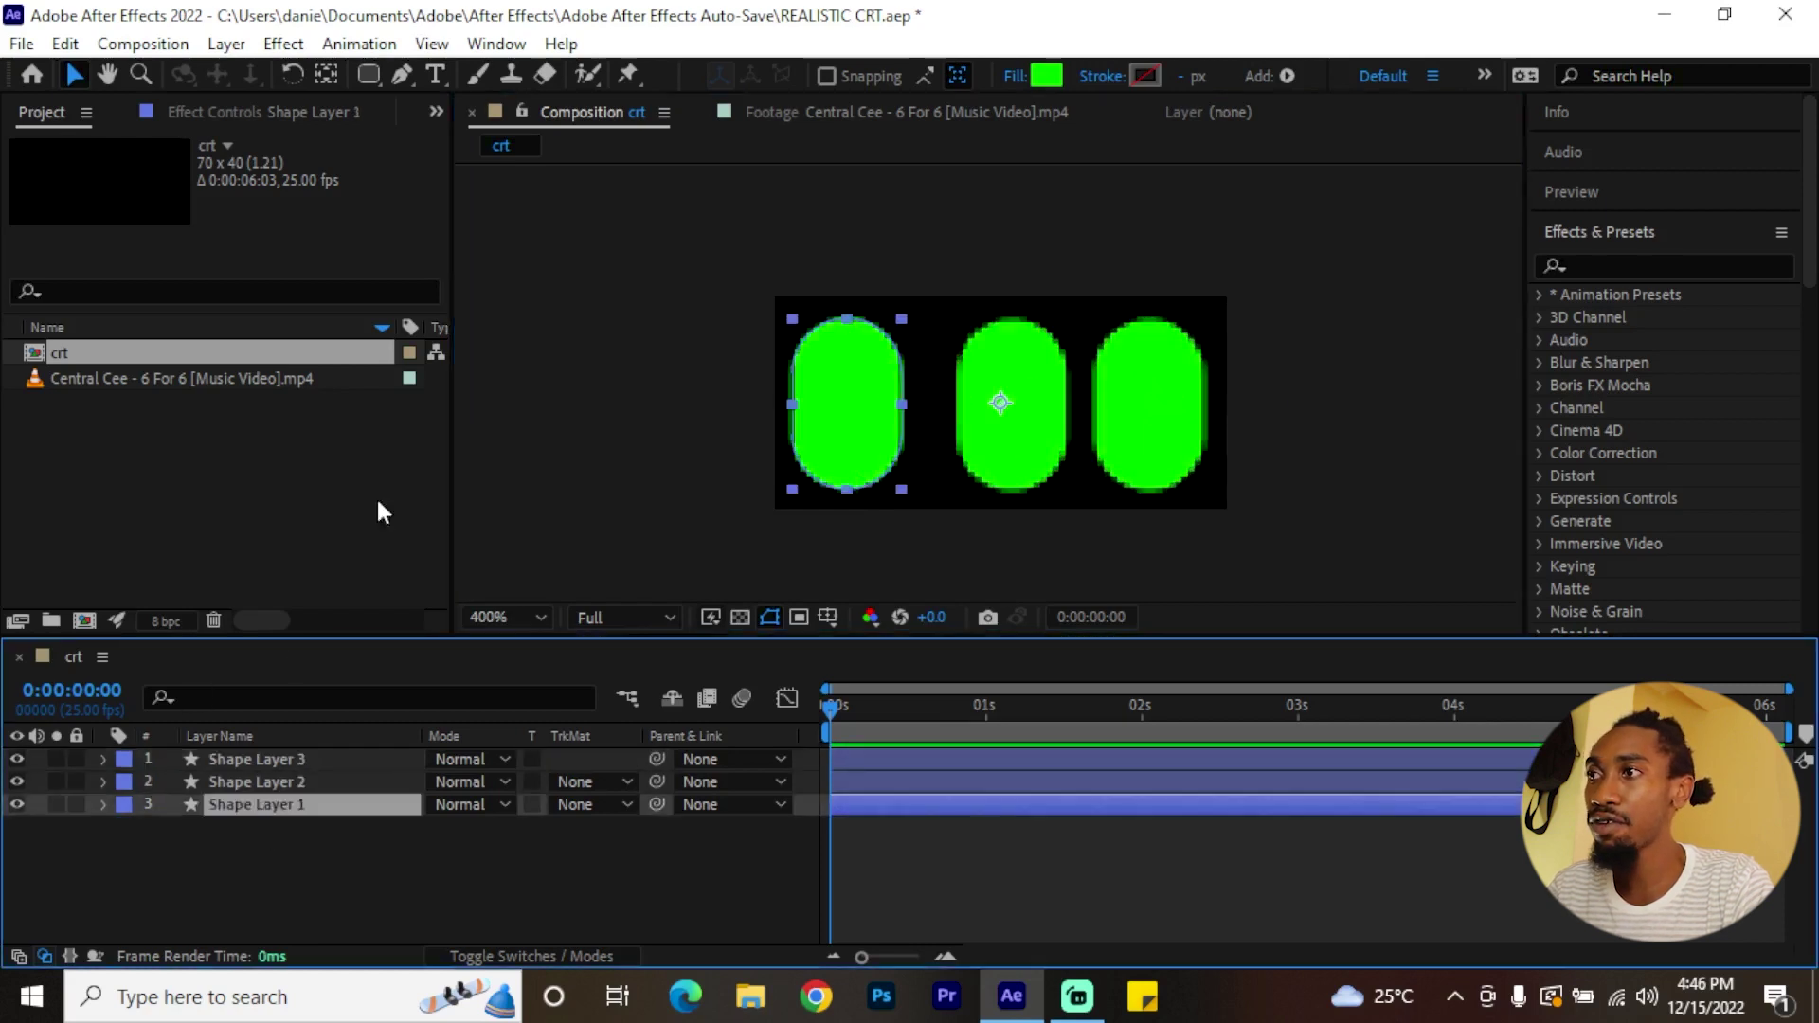
click(250, 759)
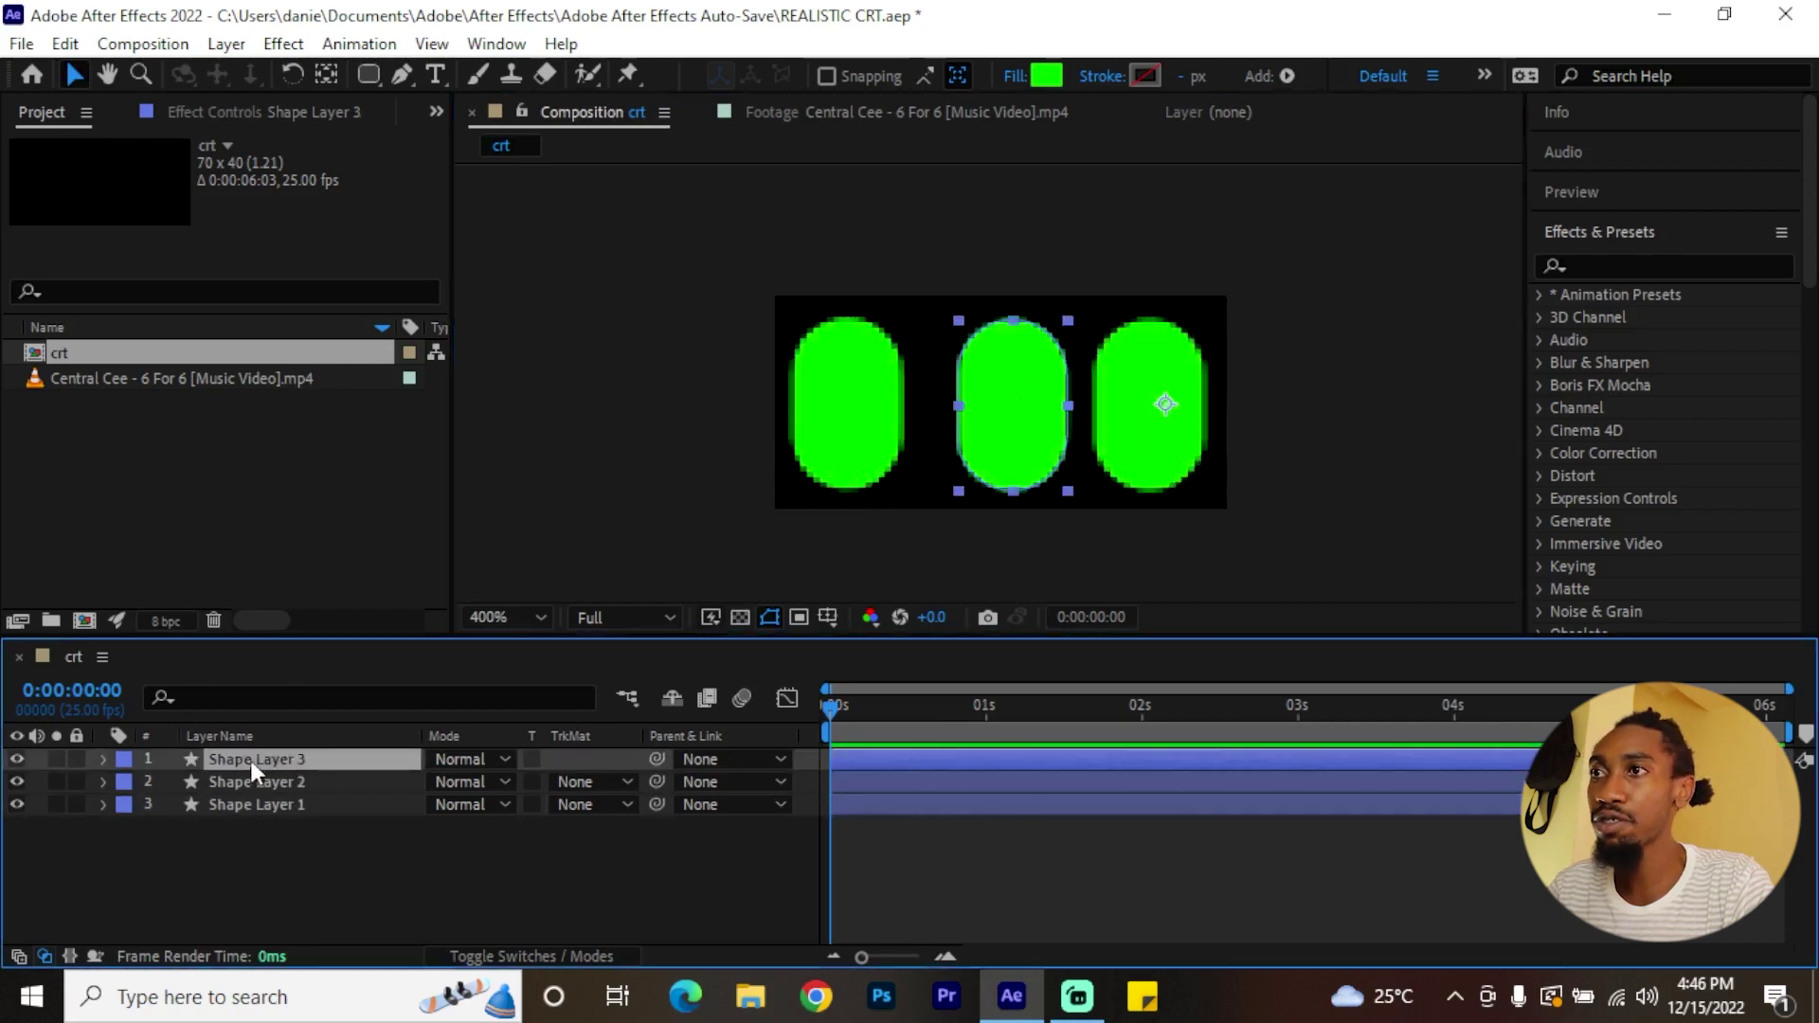
click(1044, 75)
drag(565, 674, 565, 689)
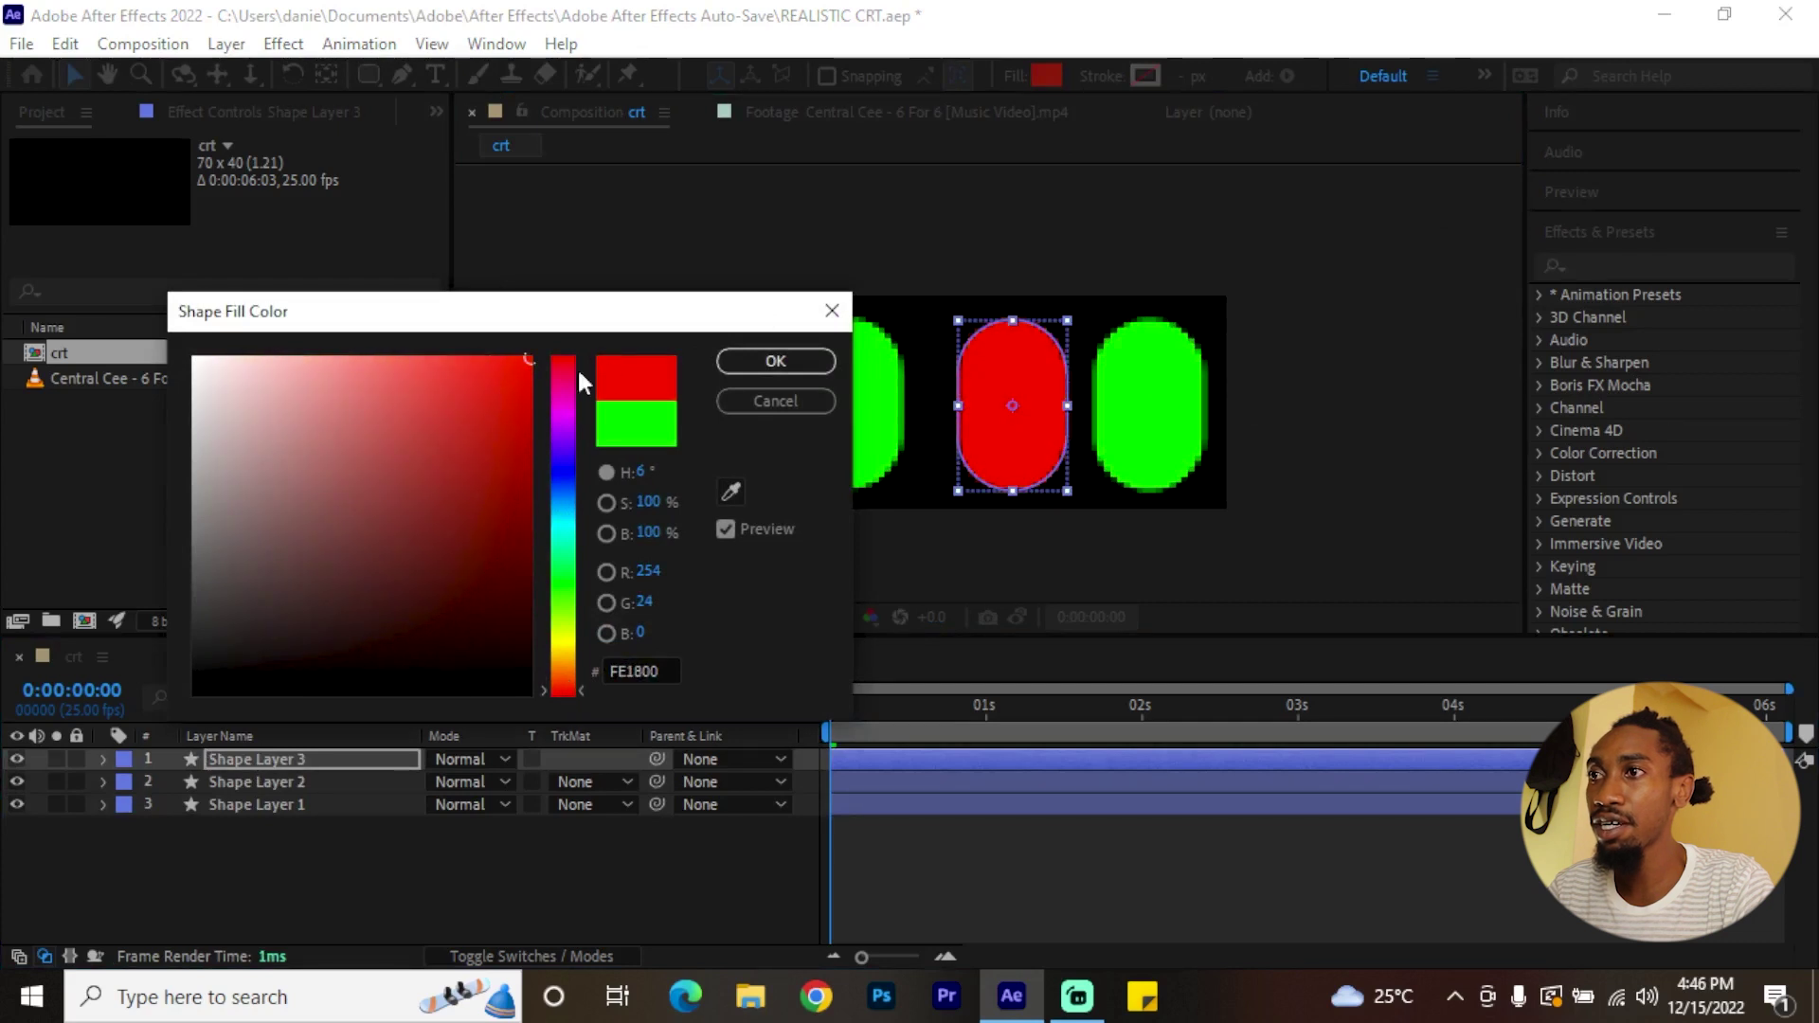
click(755, 355)
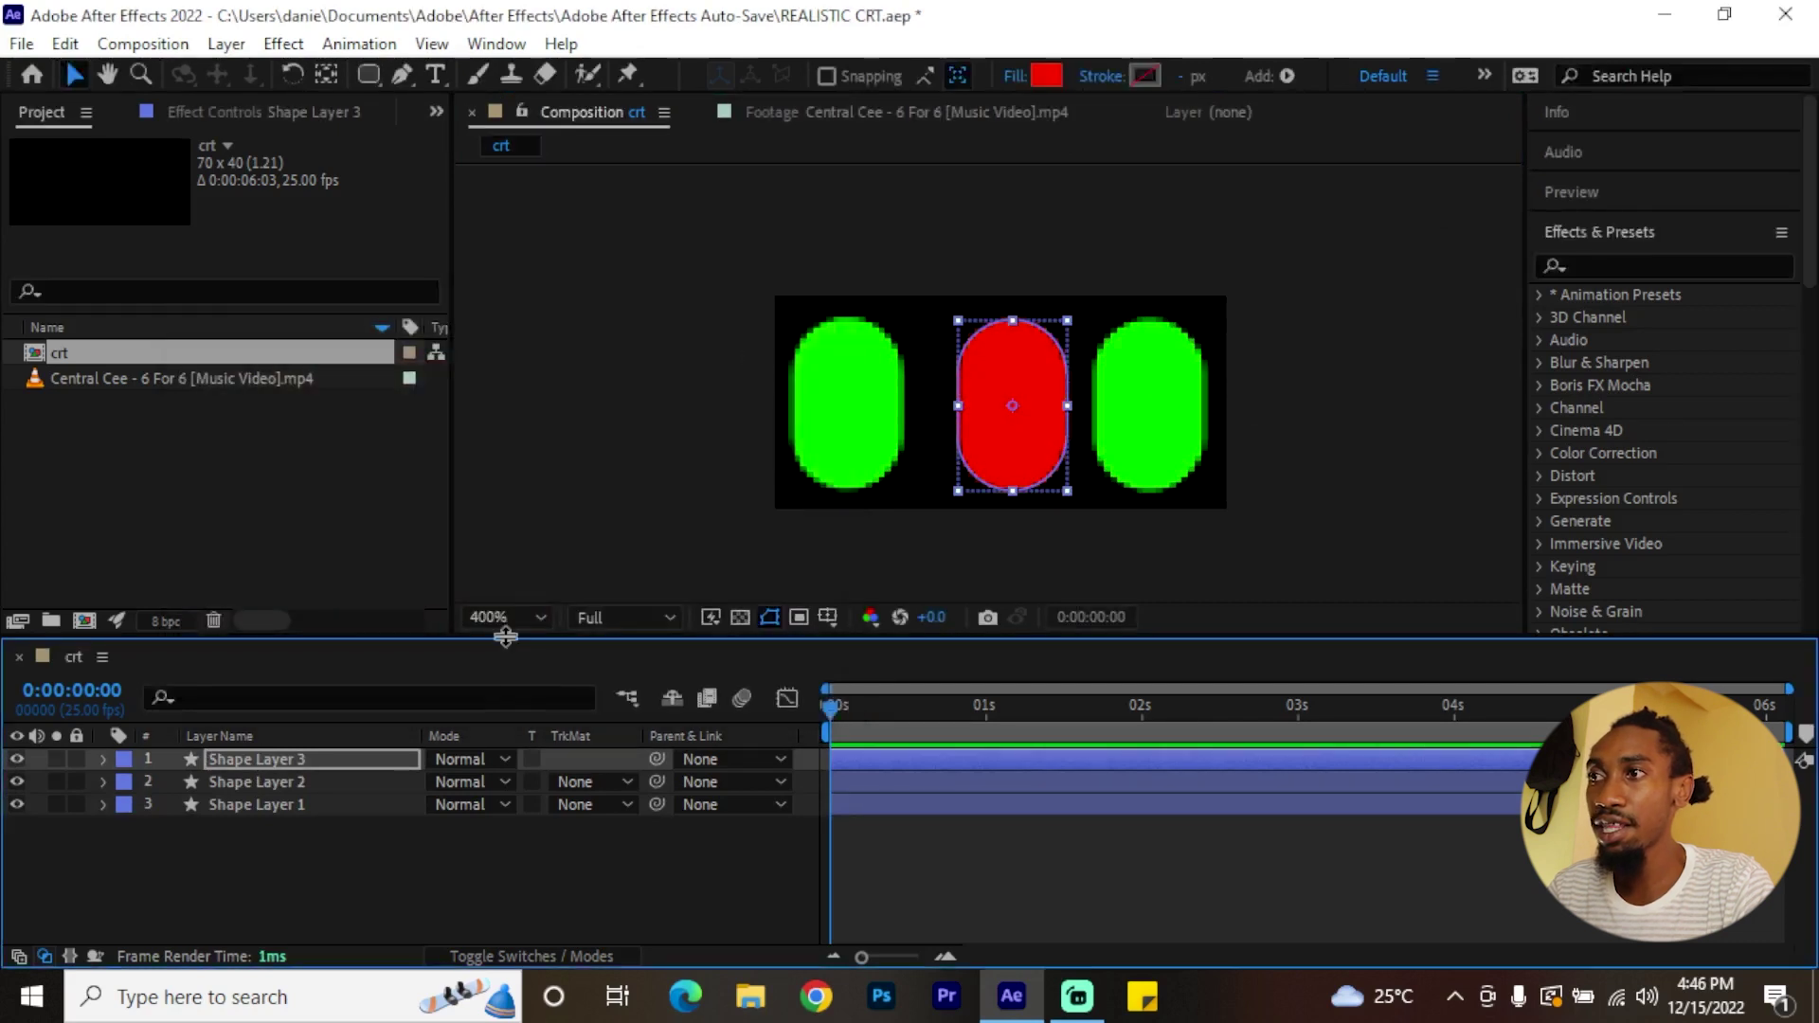
- Change the fill colour of Shape Layer 2, the rightmost pill, to blue
click(242, 785)
click(1037, 76)
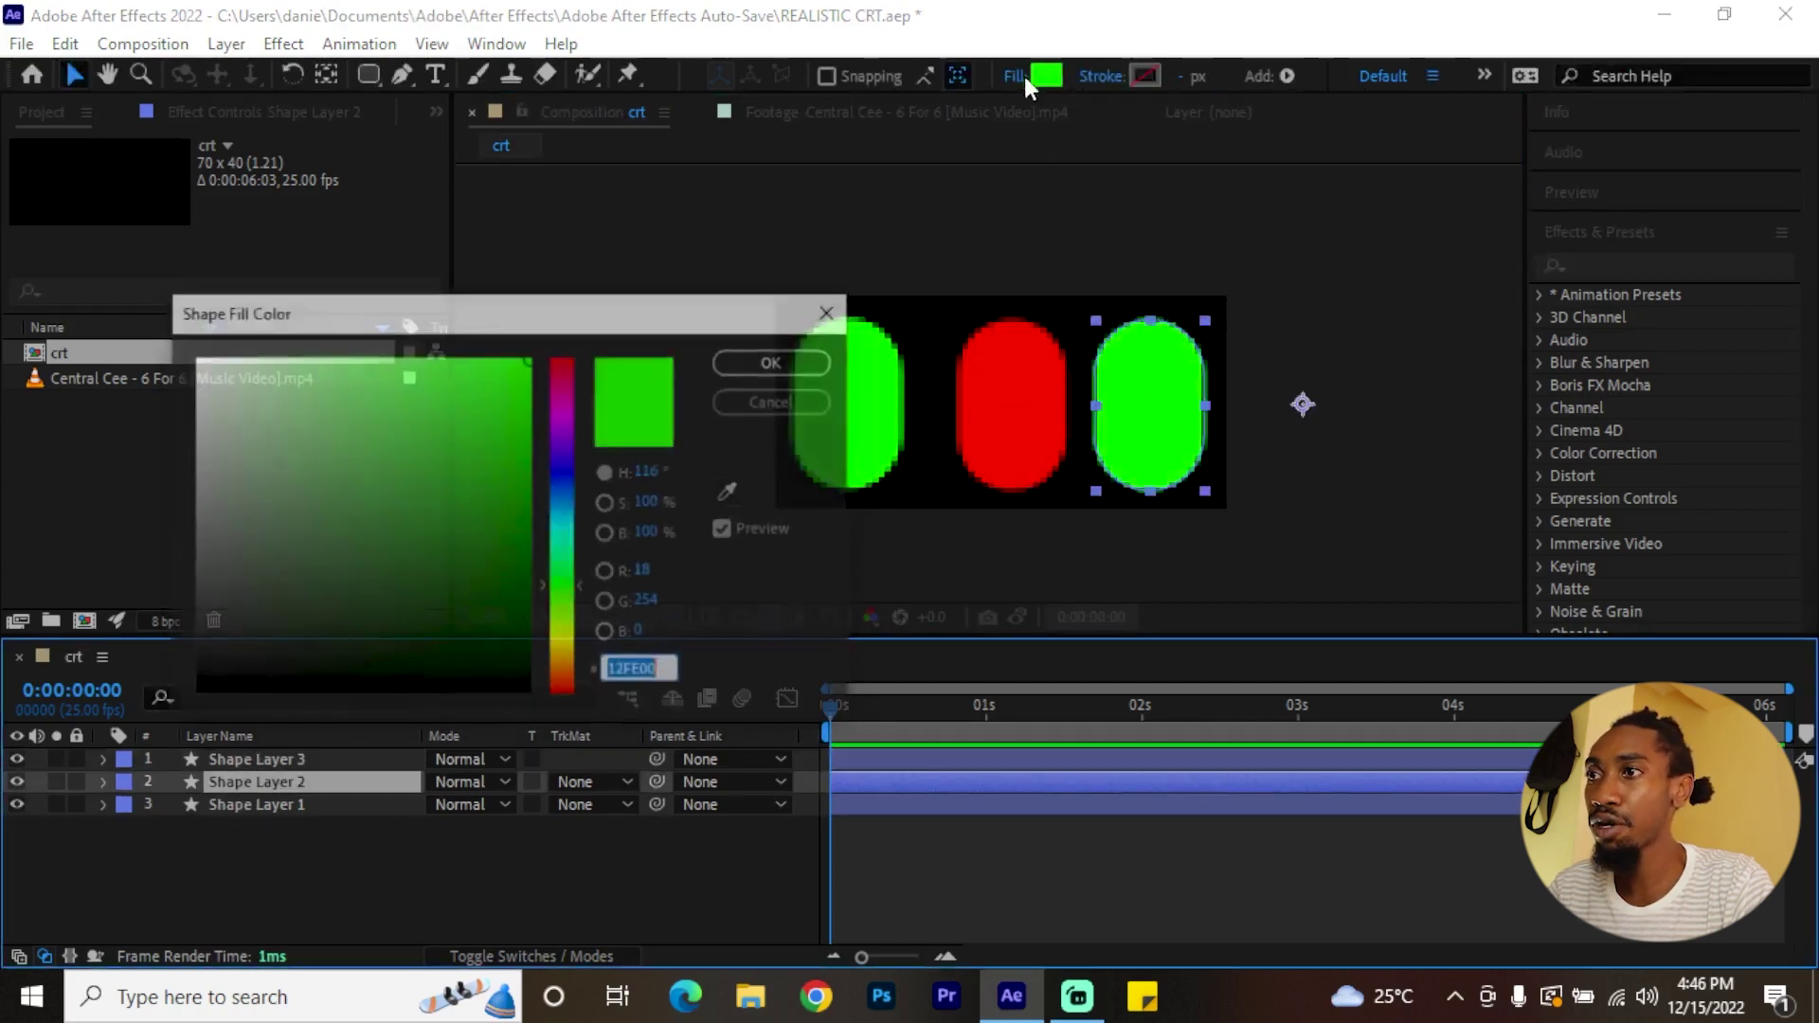
click(566, 470)
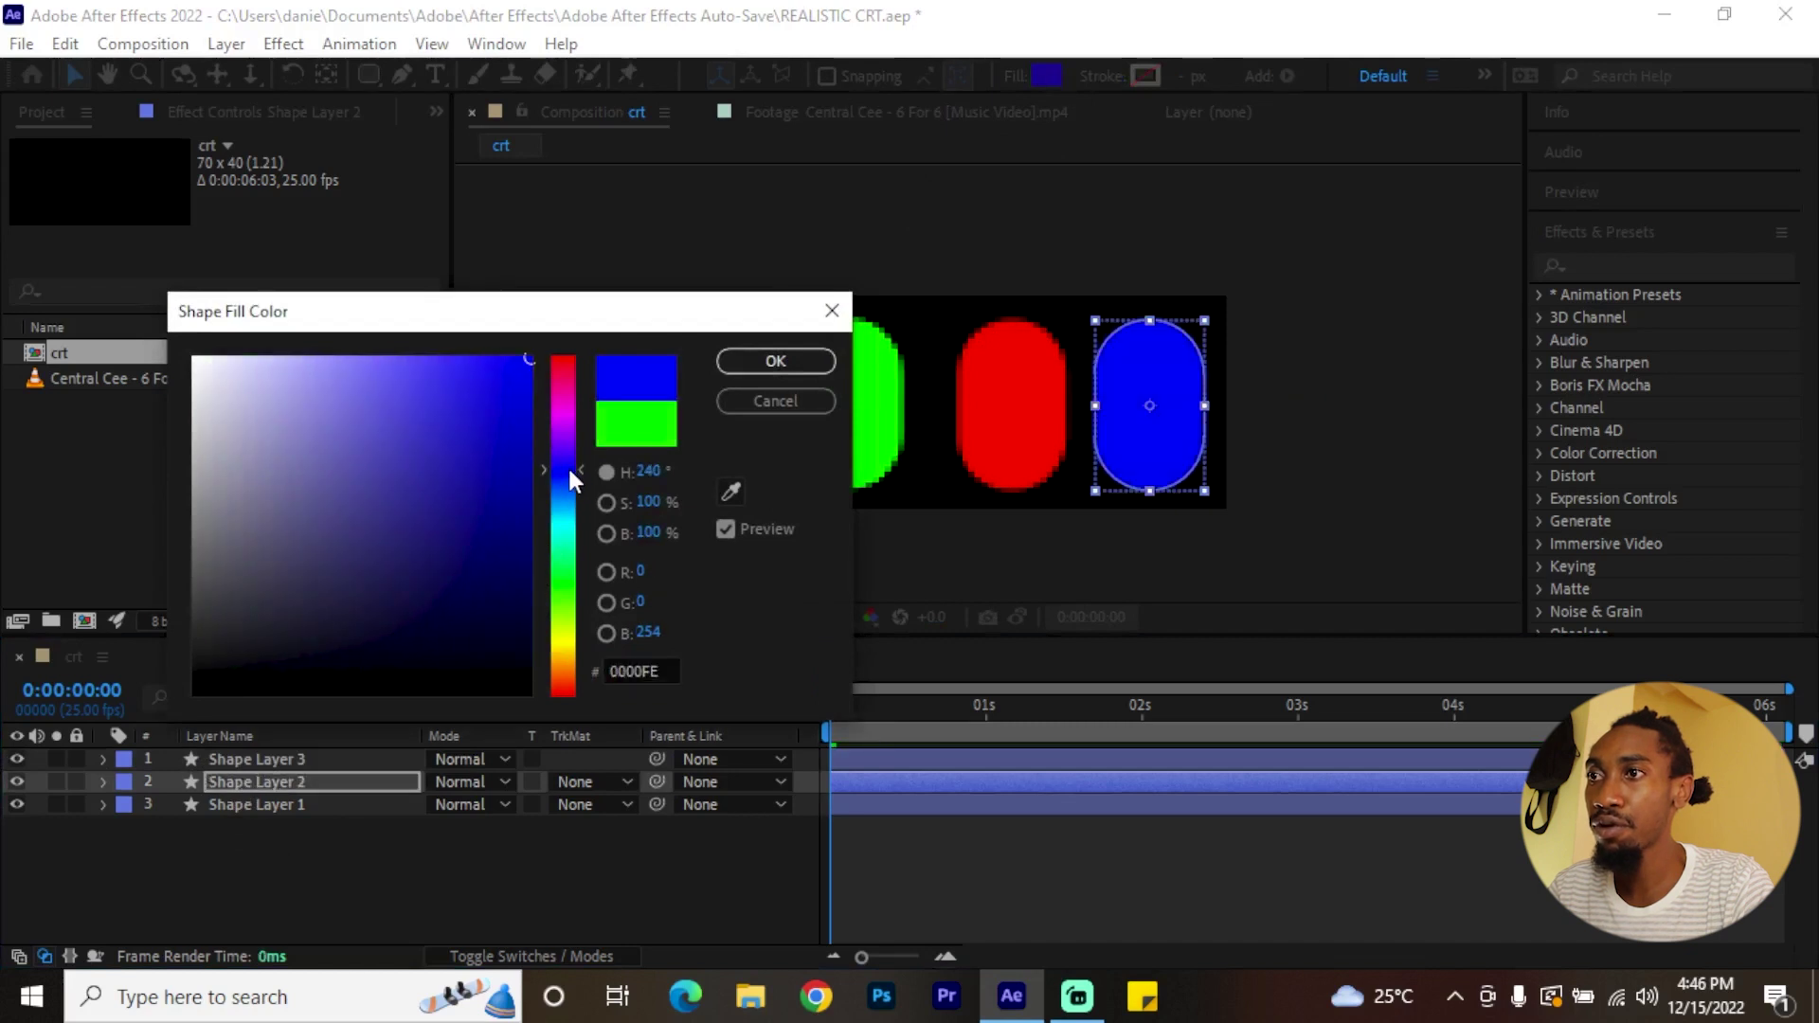
drag(503, 416, 507, 389)
click(774, 361)
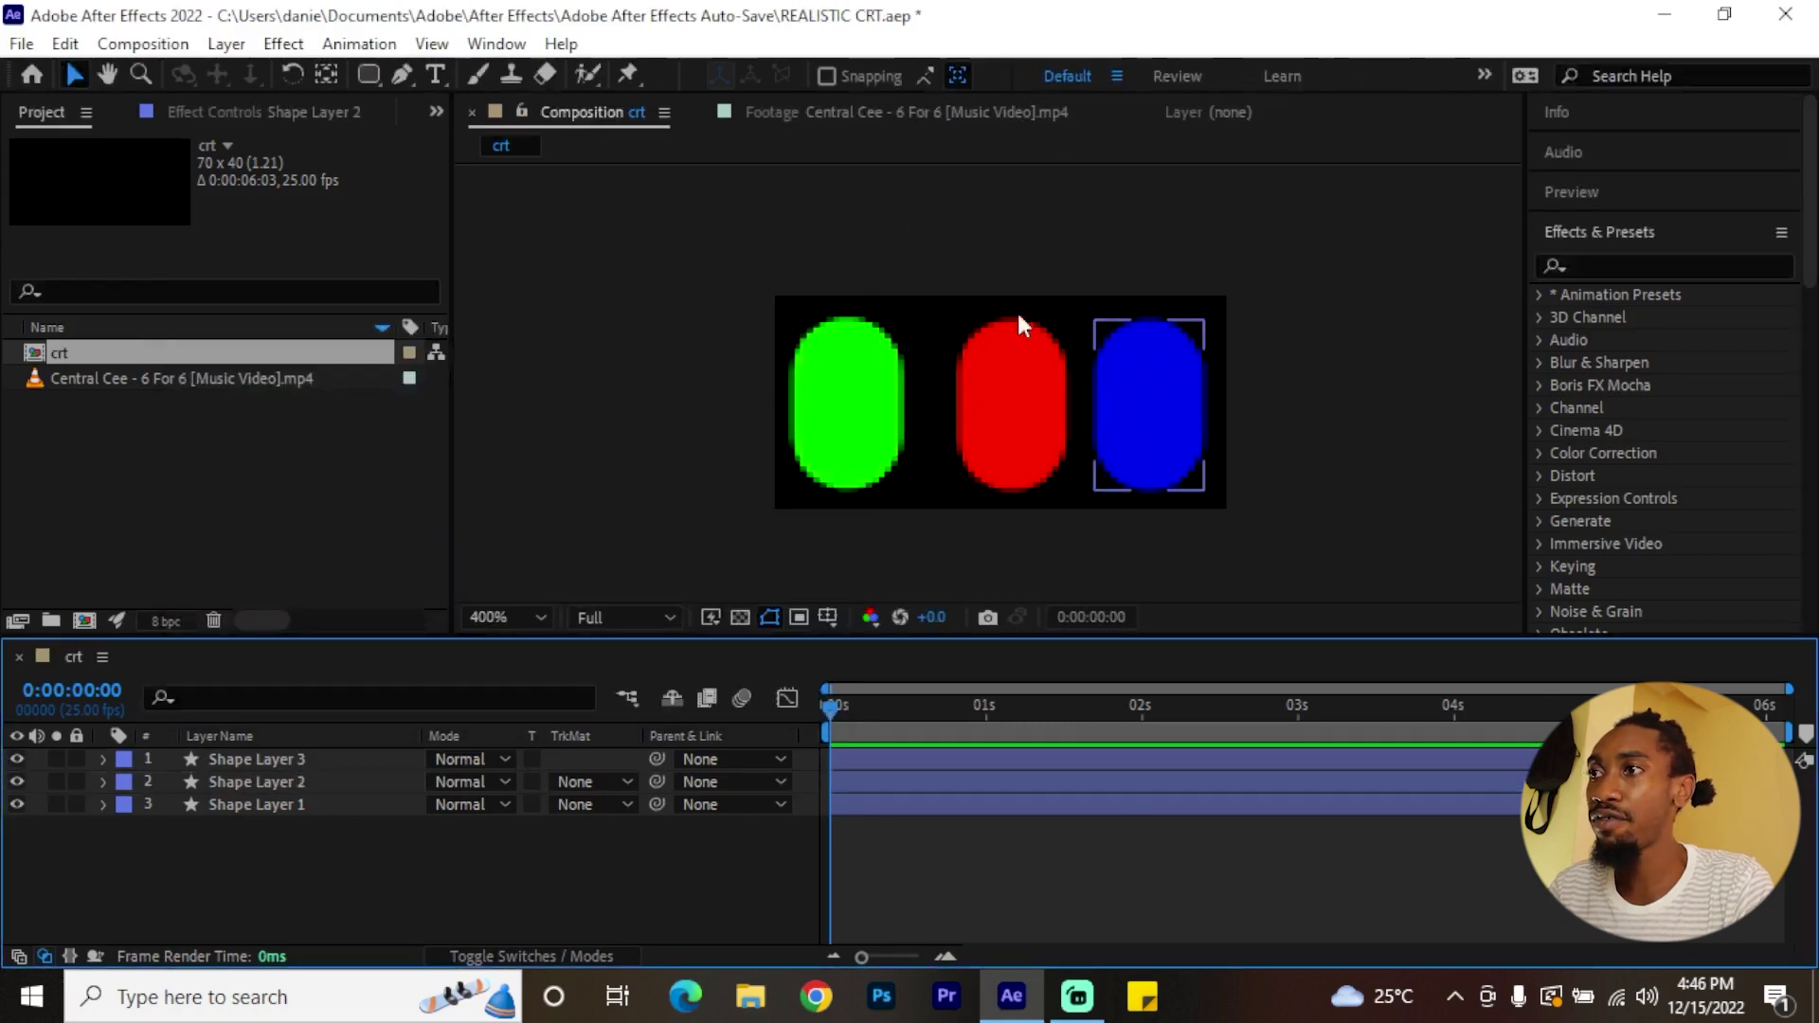
- Swap the red and green pills so that red is leftmost and green sits in the middle
click(1020, 417)
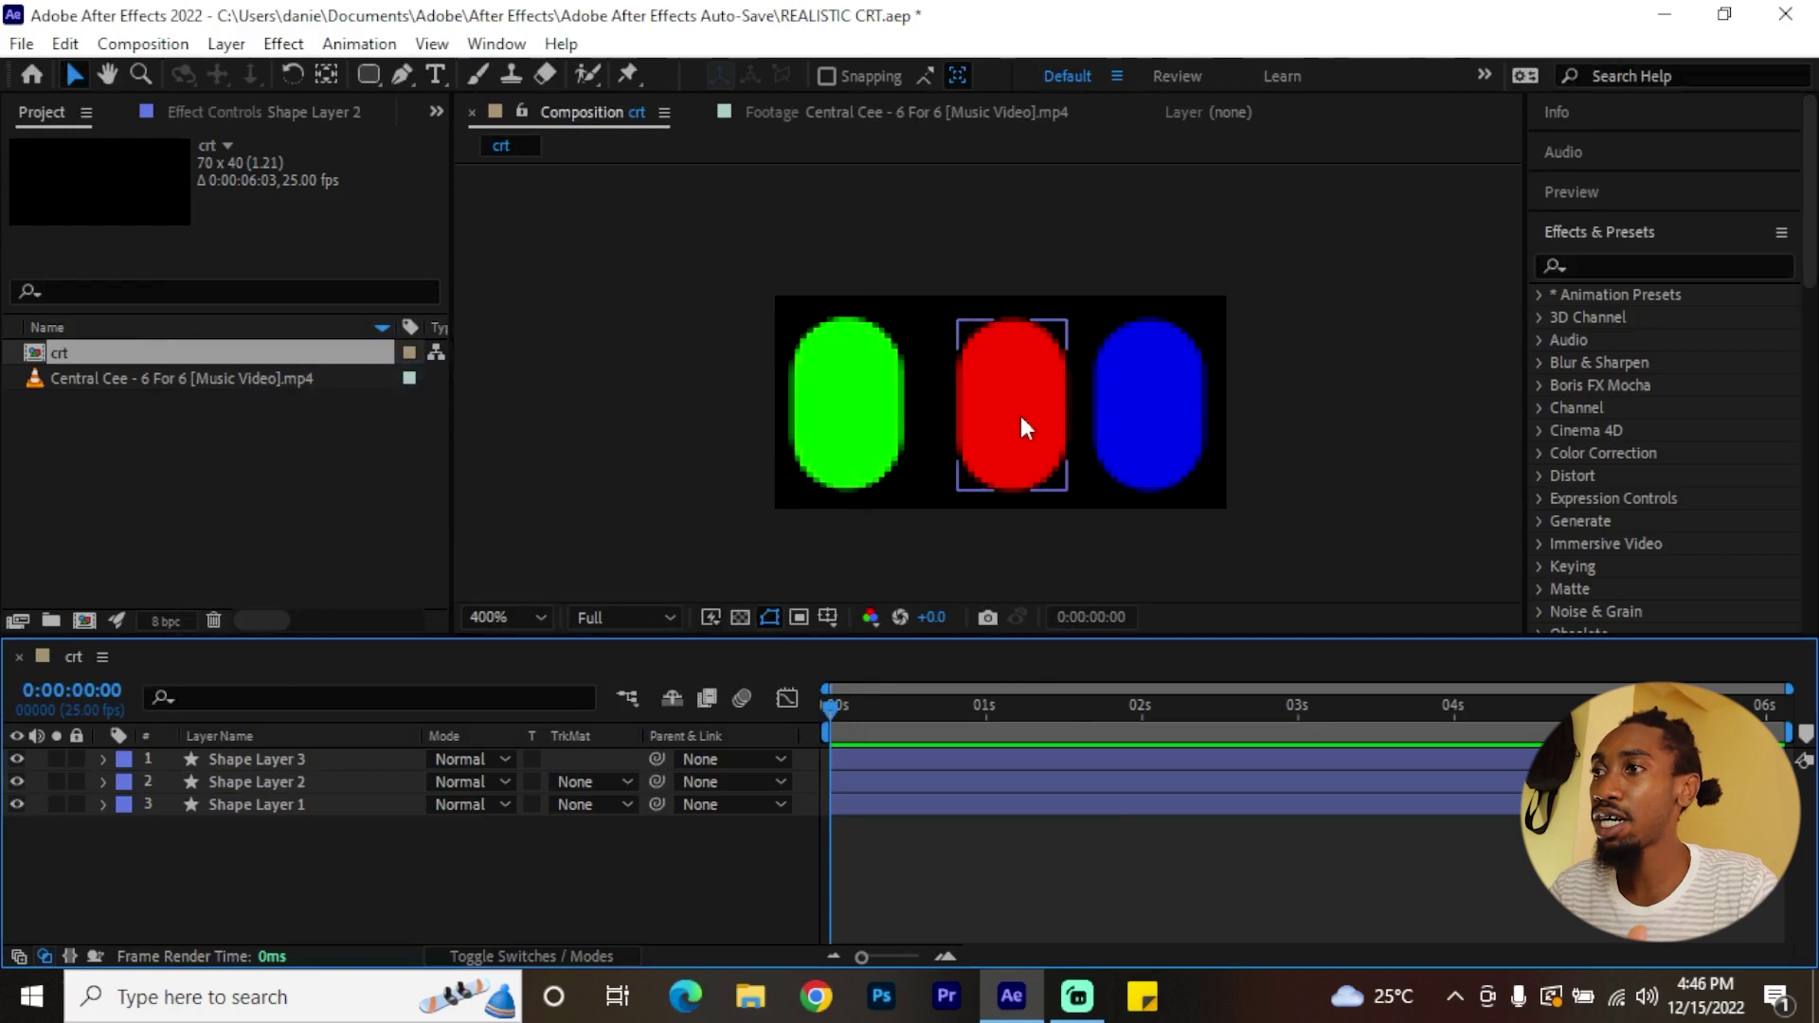
drag(1018, 418, 1010, 418)
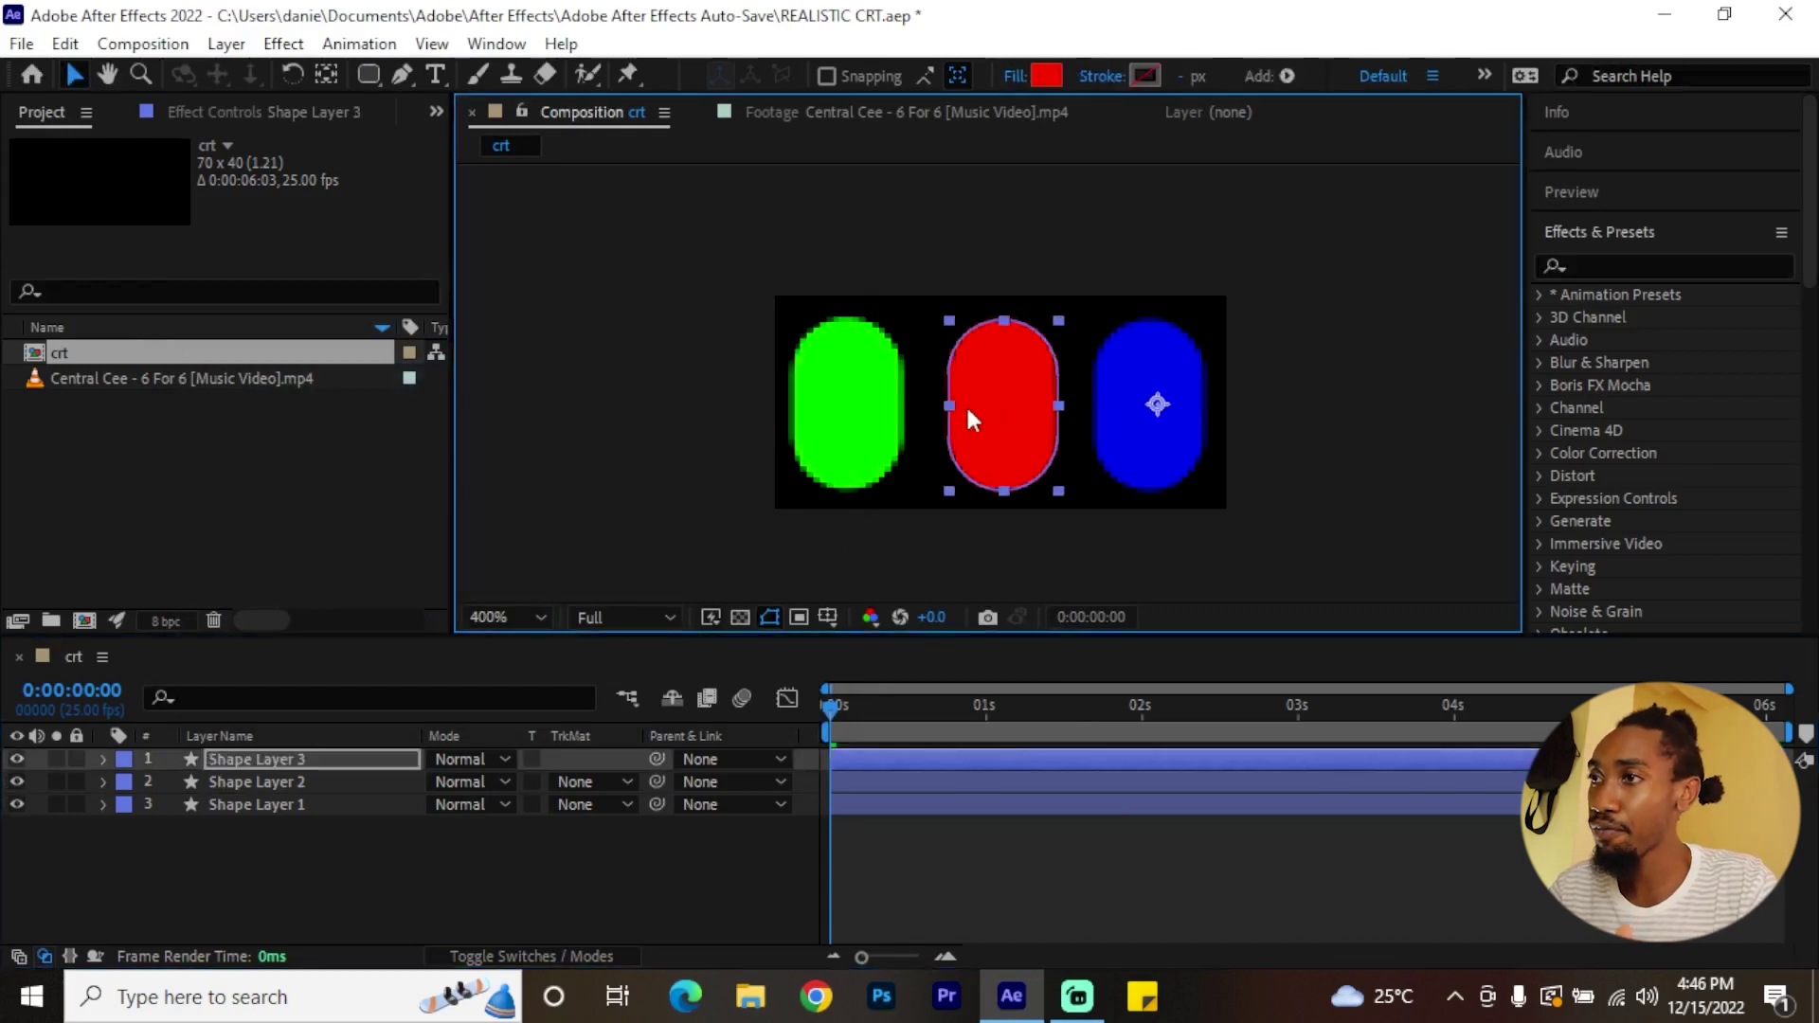
drag(905, 438, 1081, 564)
drag(1010, 353, 853, 350)
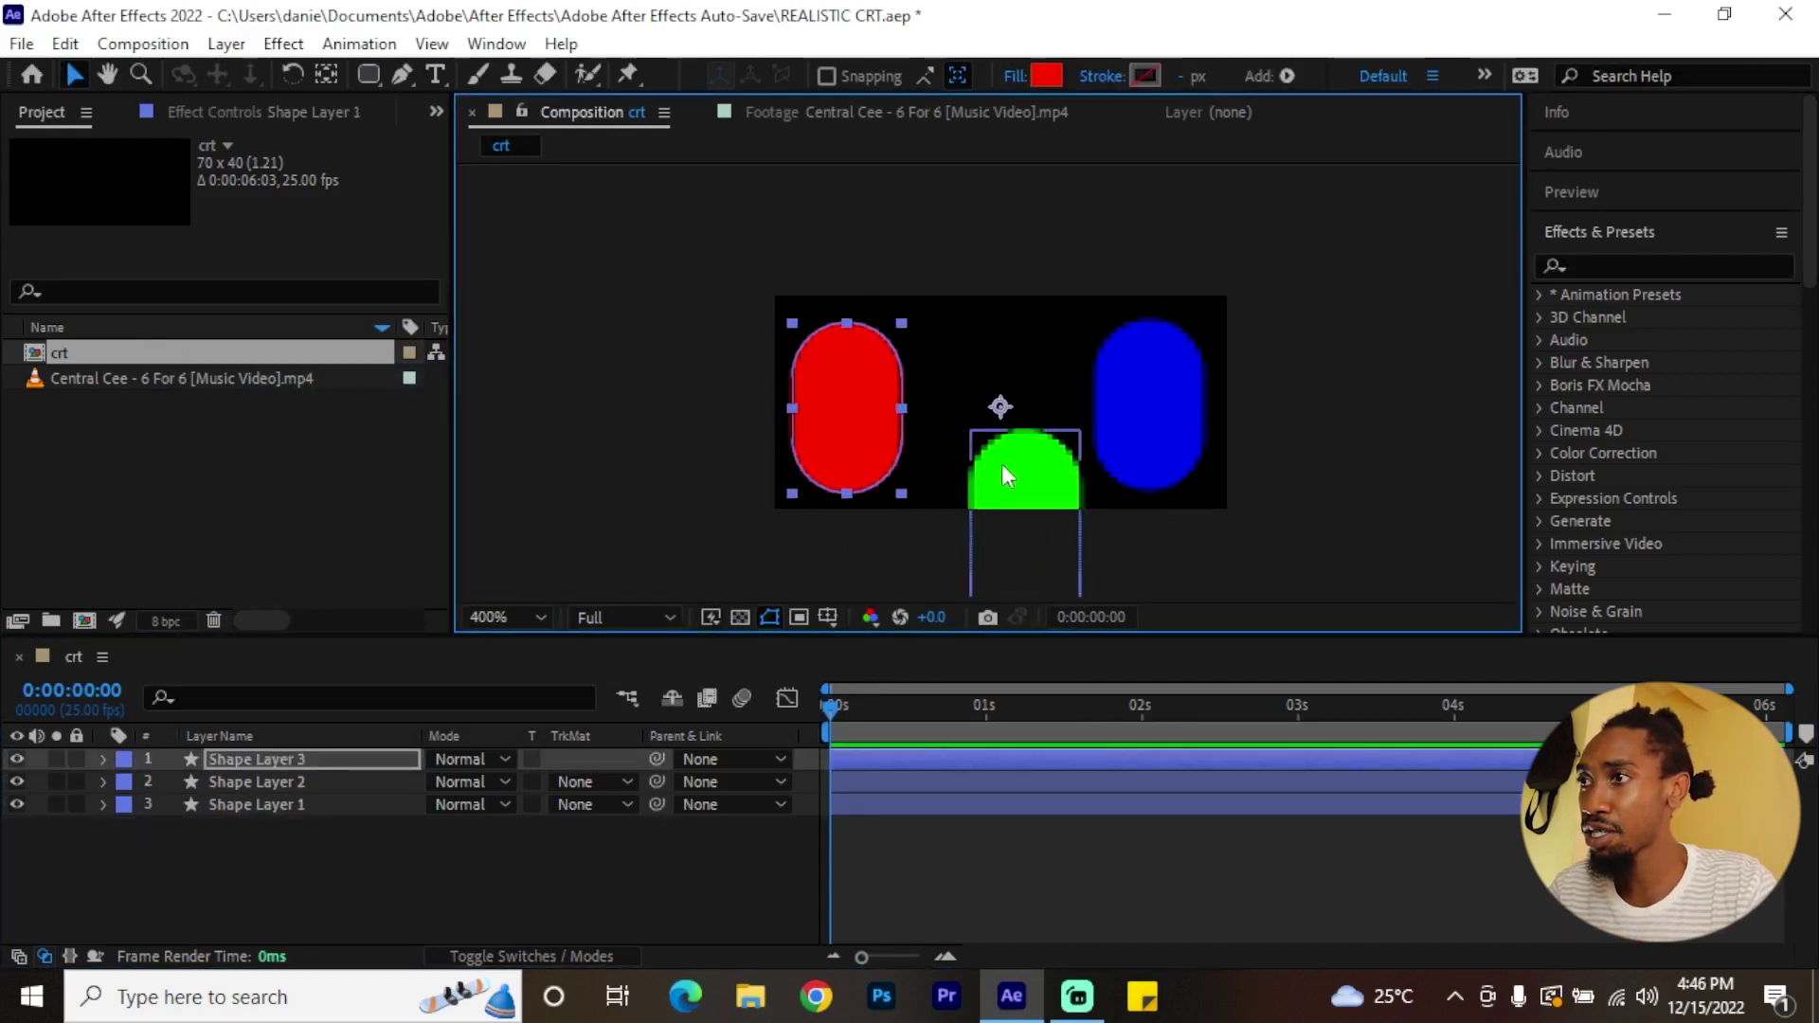
drag(1002, 464, 974, 352)
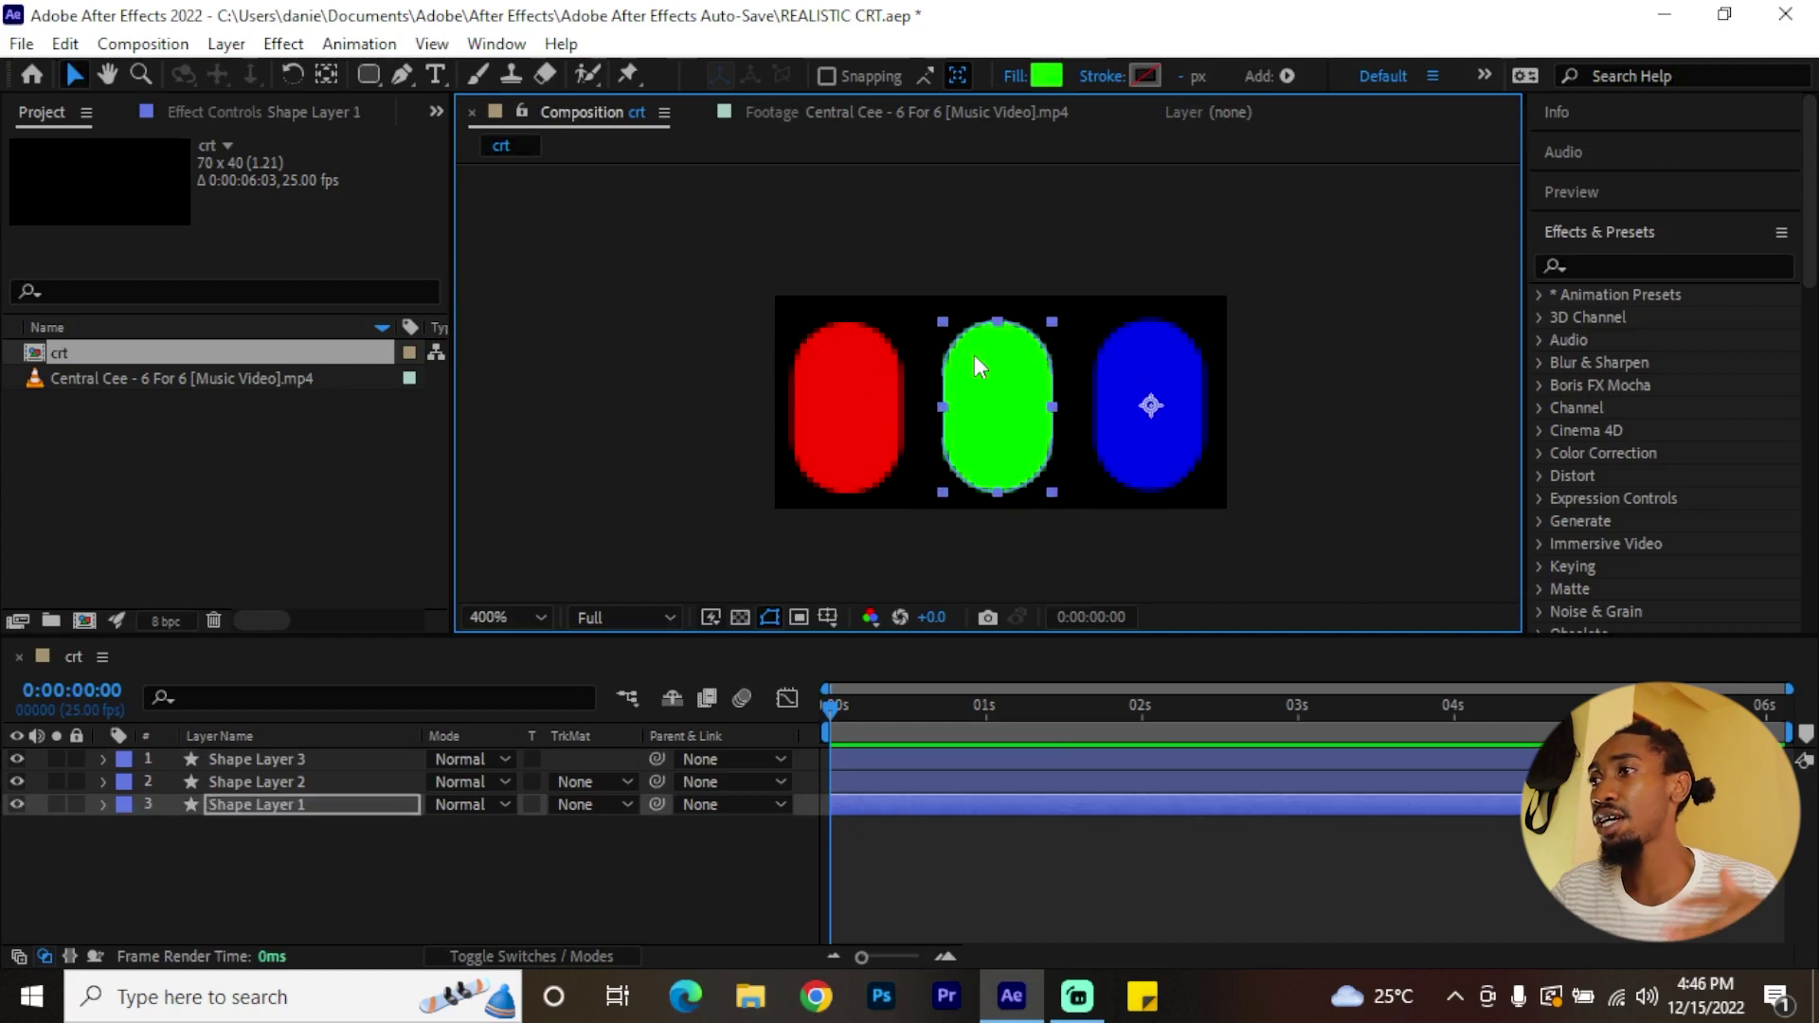
- Align the red, green and blue pills to each other by their vertical centres
click(833, 410)
shift+click(995, 416)
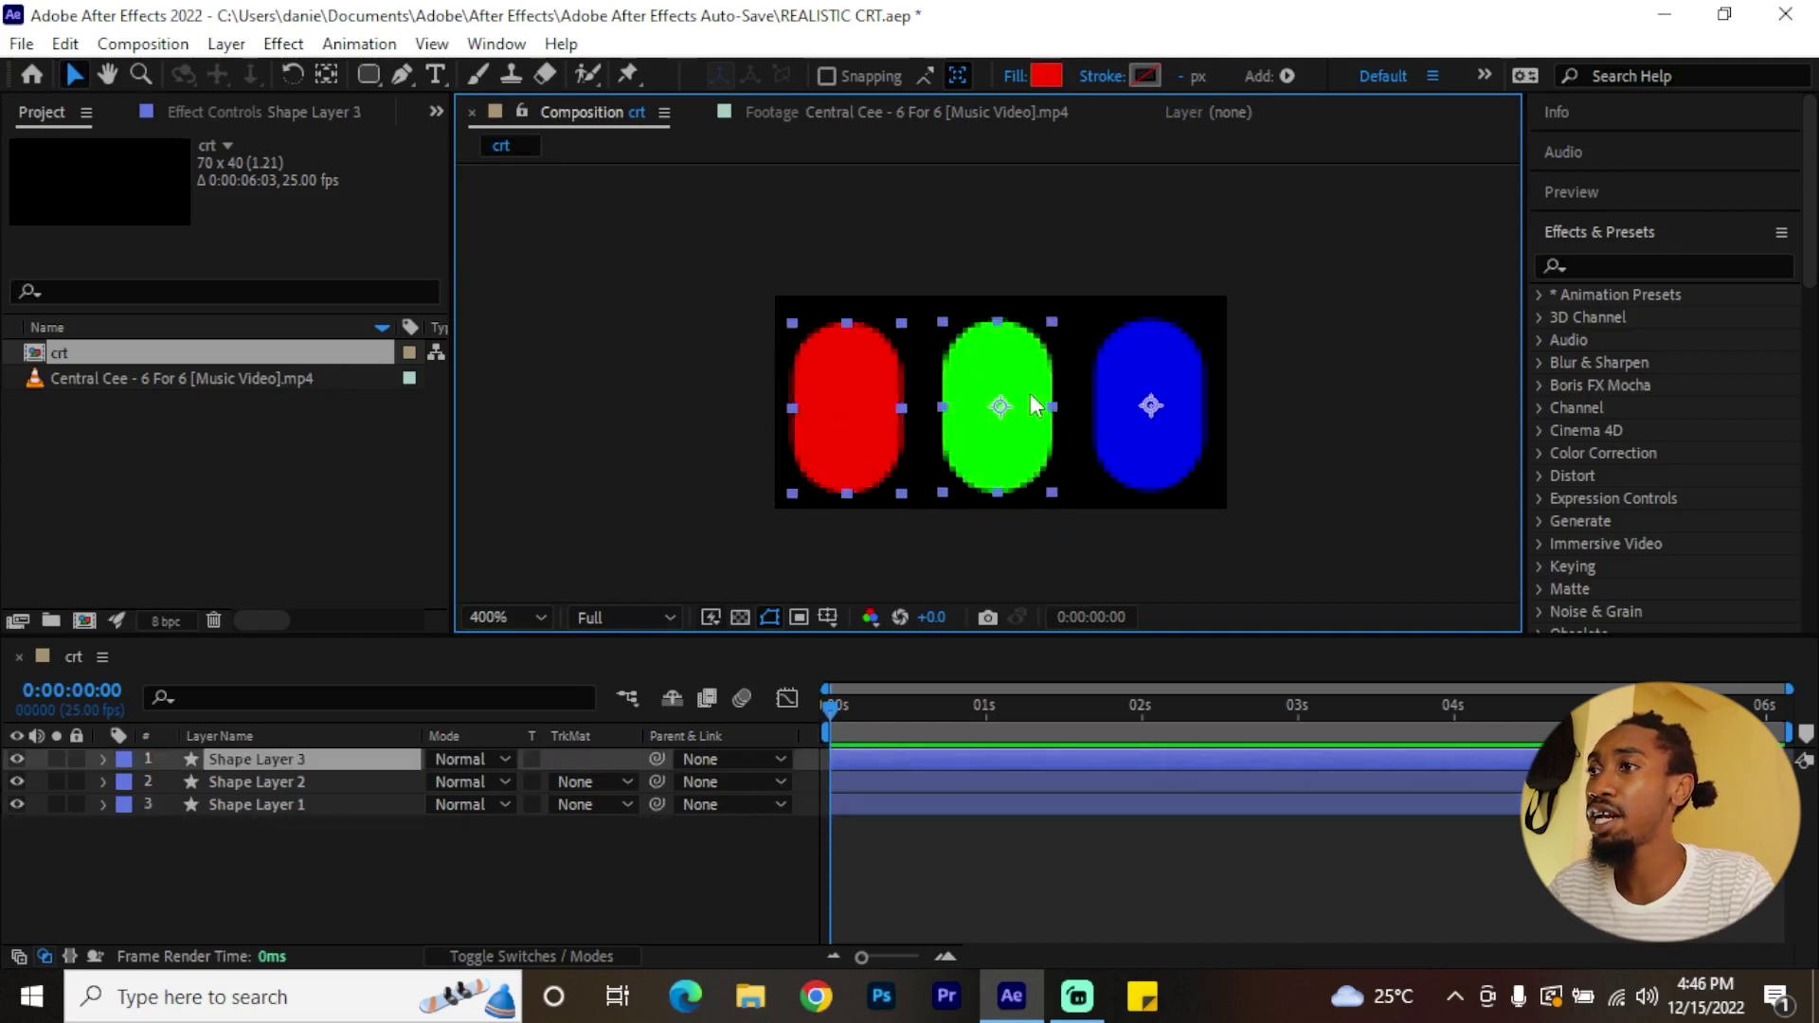
shift+click(1159, 405)
click(1625, 237)
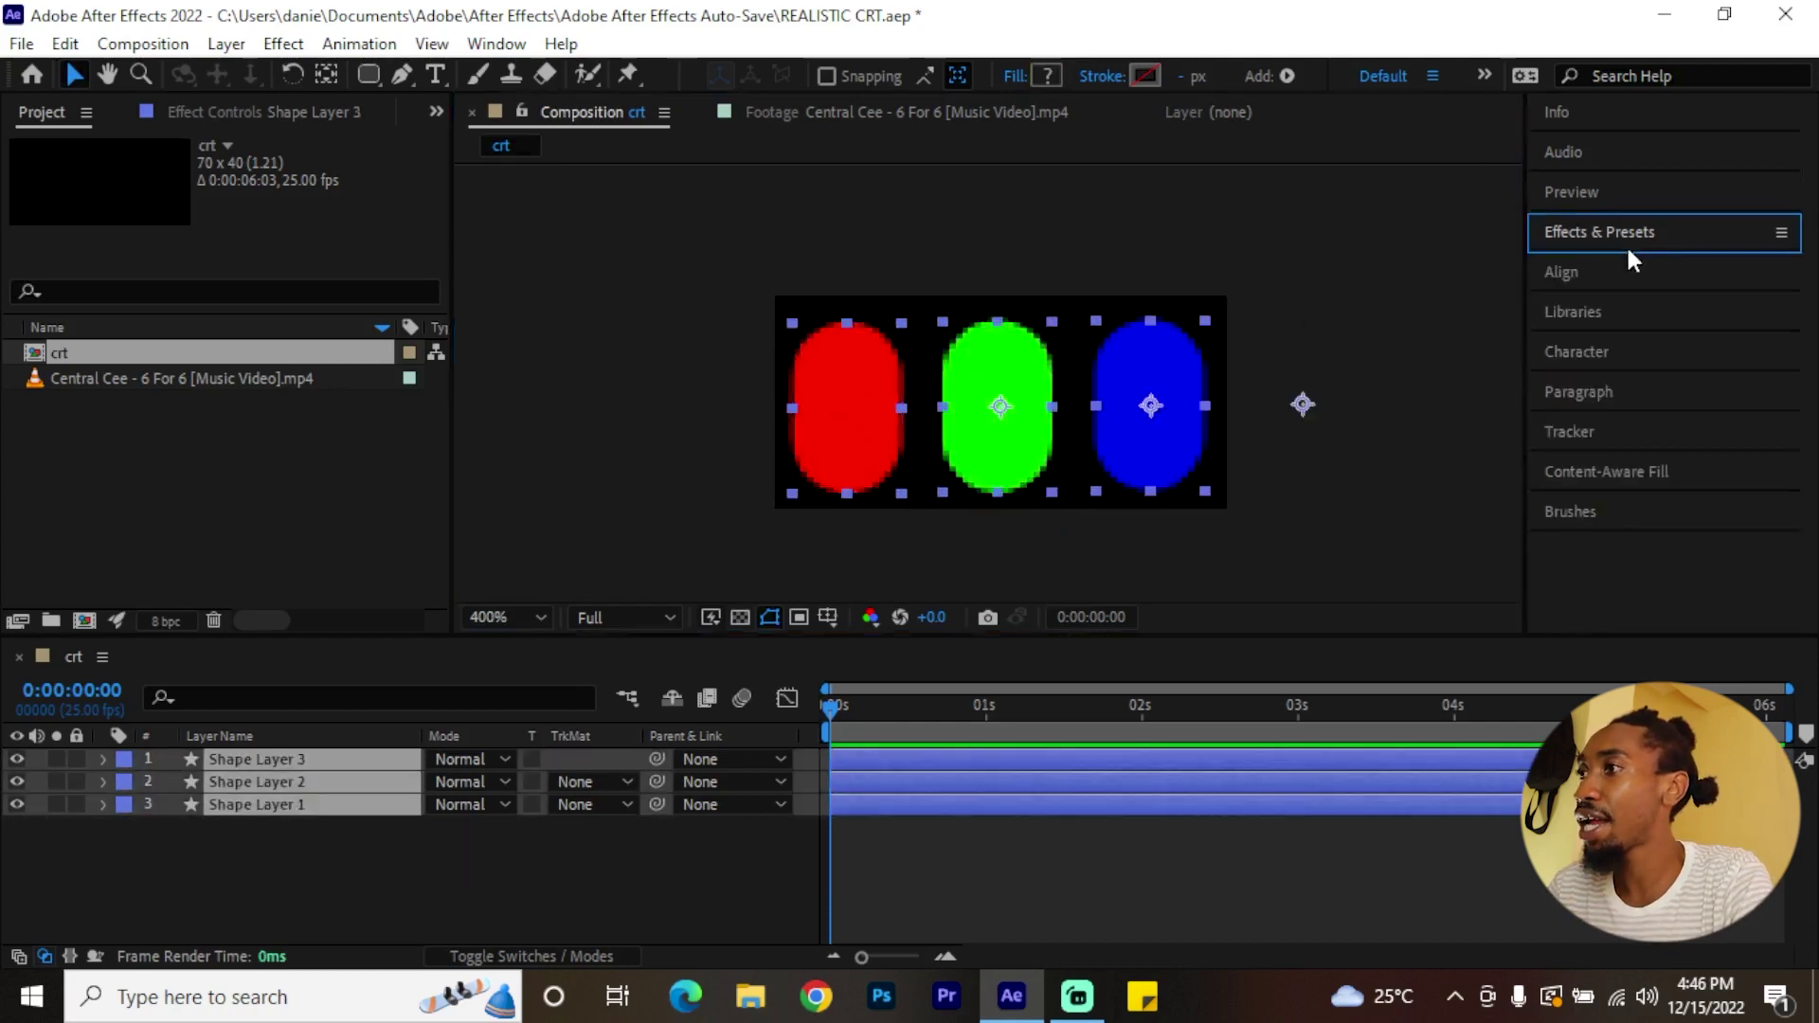
click(1616, 274)
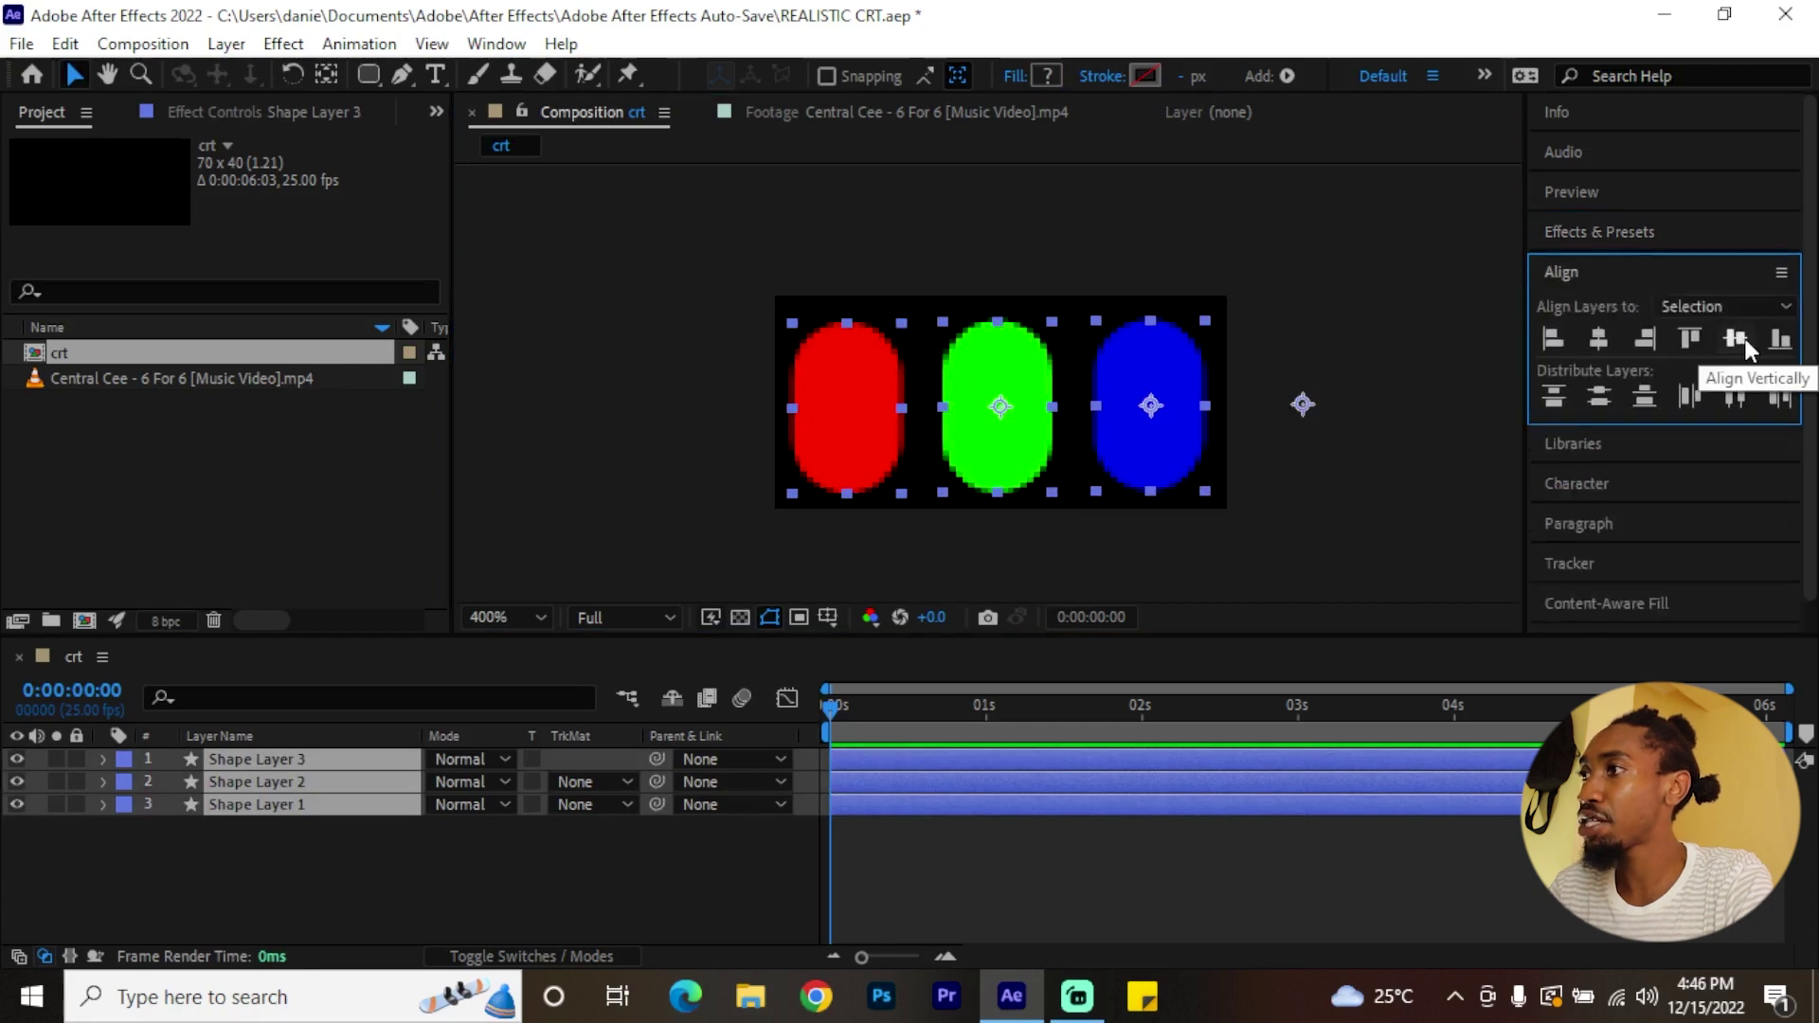
click(1736, 338)
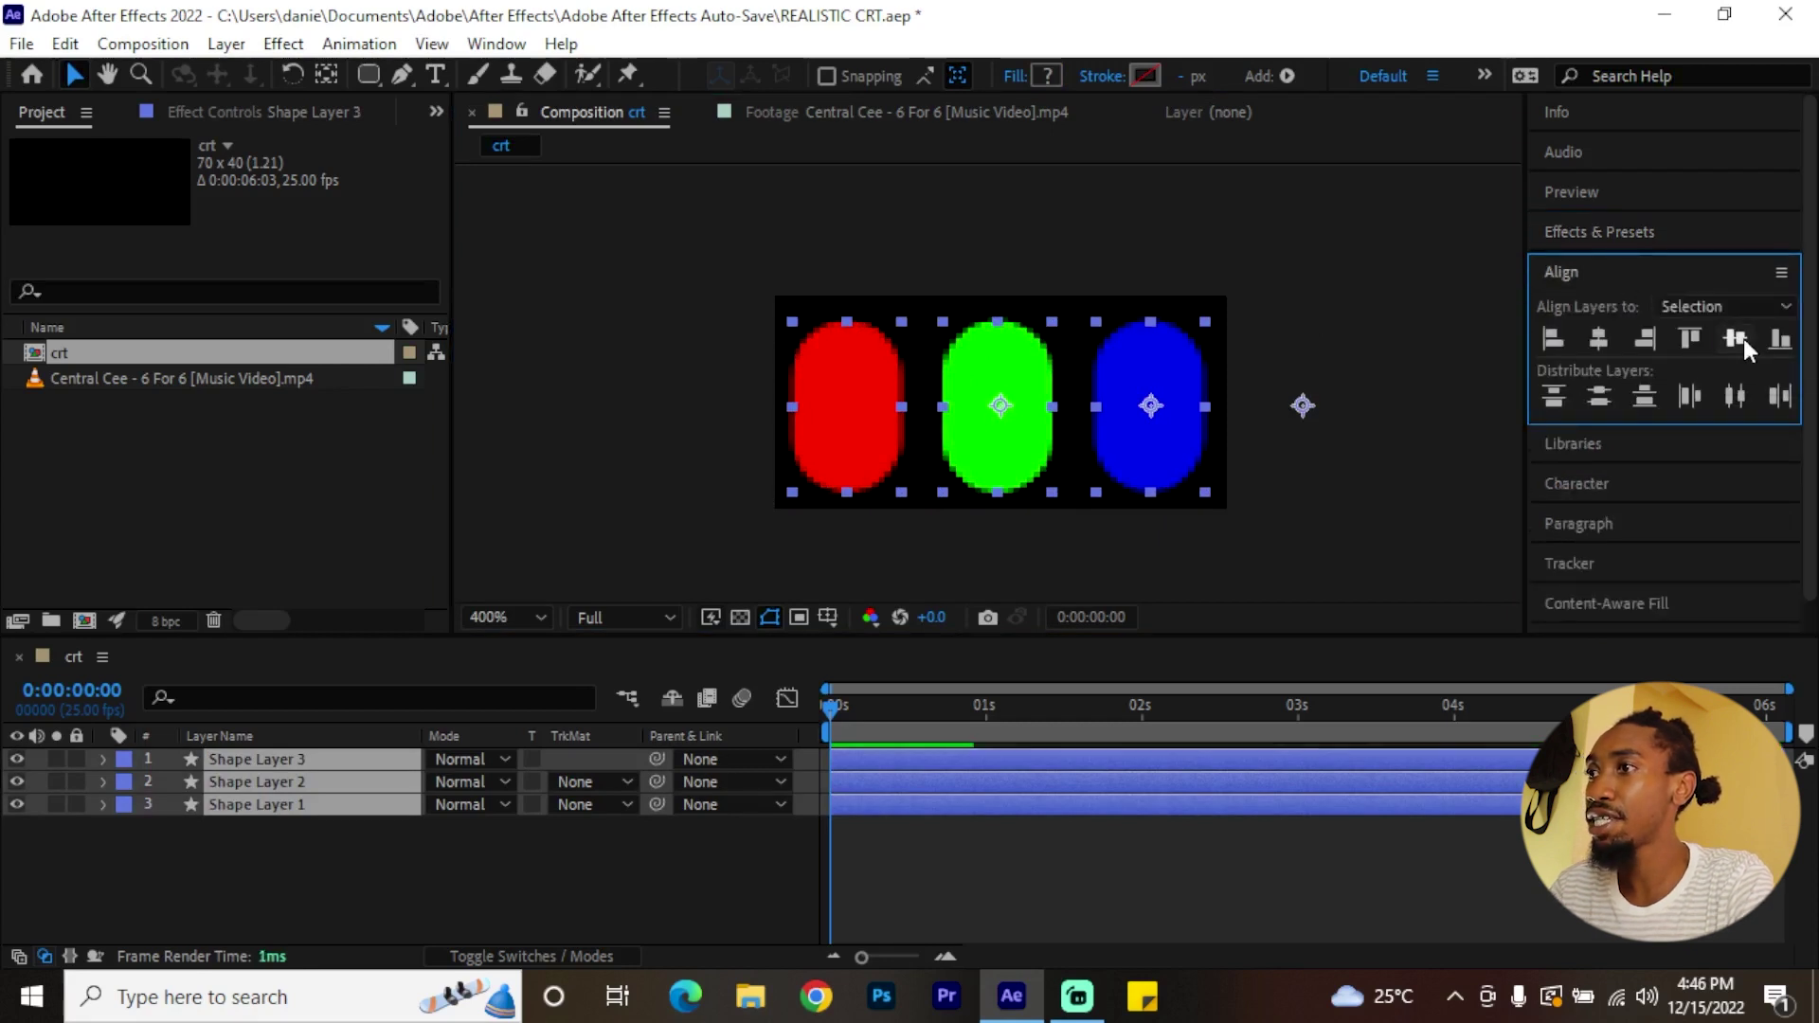
- Even out the horizontal spacing by nudging the red and green pills slightly right and the blue pill slightly left
click(1300, 458)
click(857, 436)
click(987, 412)
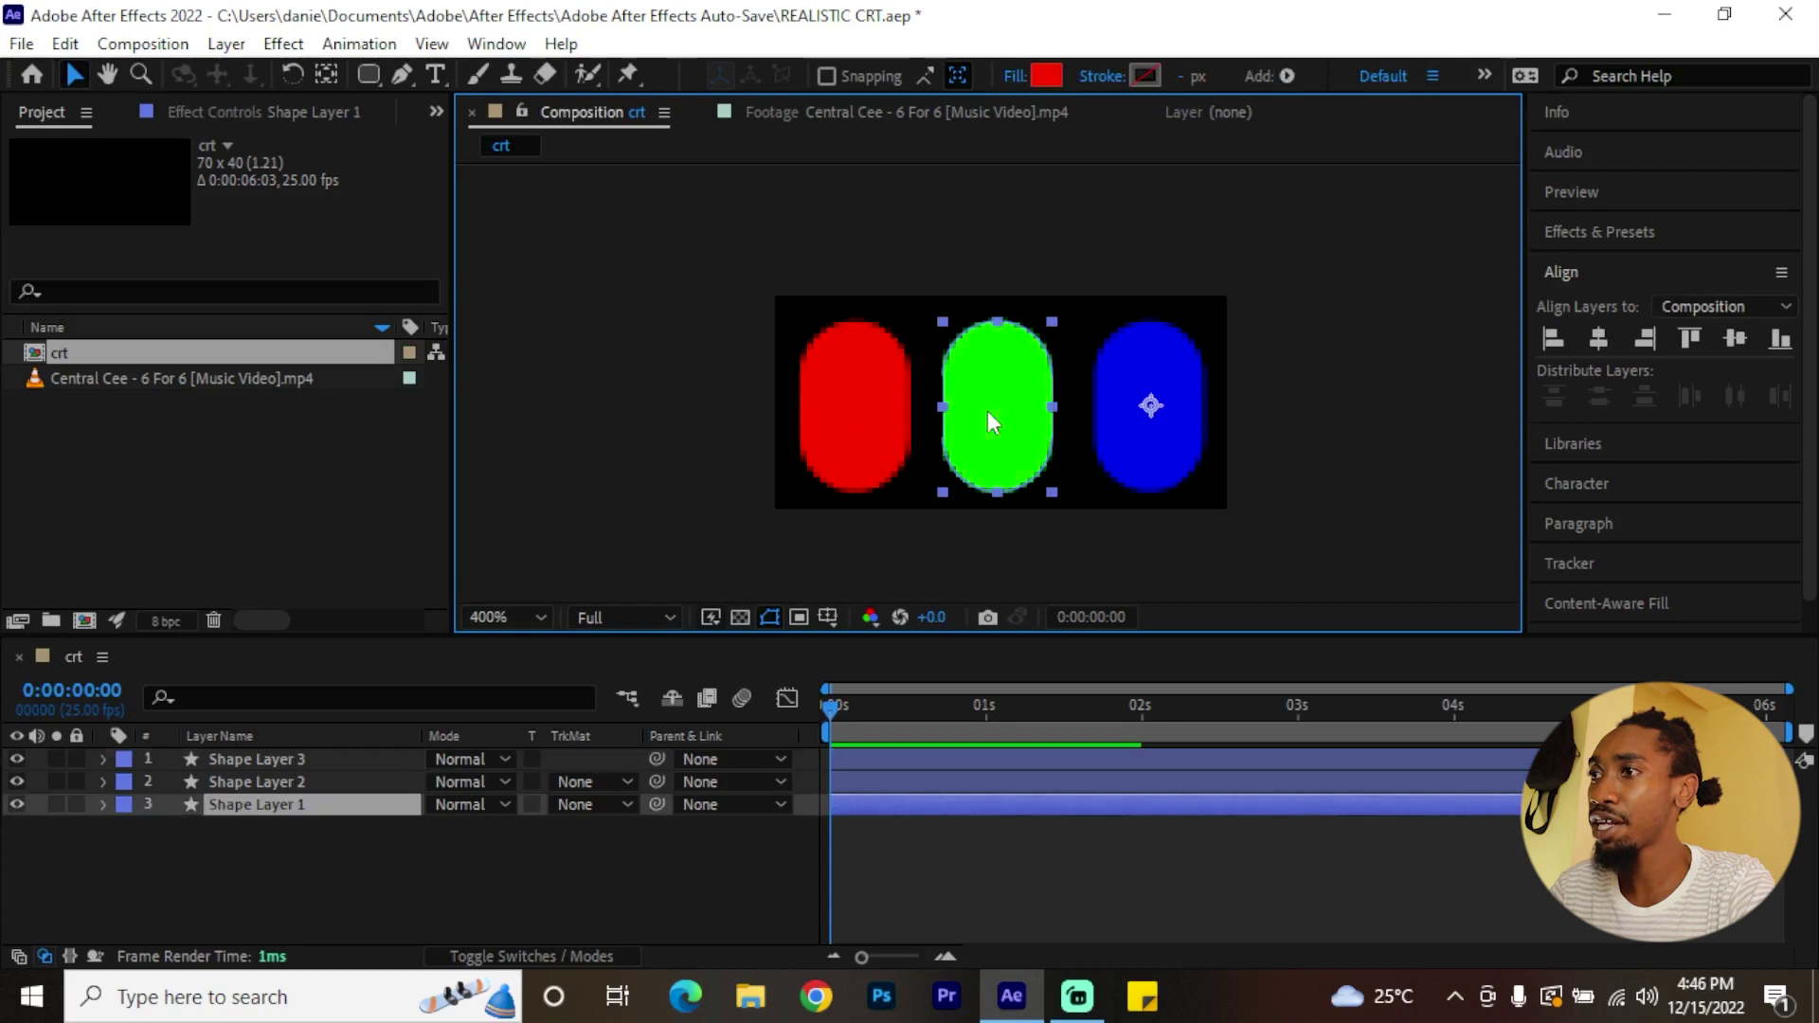
click(1169, 398)
click(1298, 401)
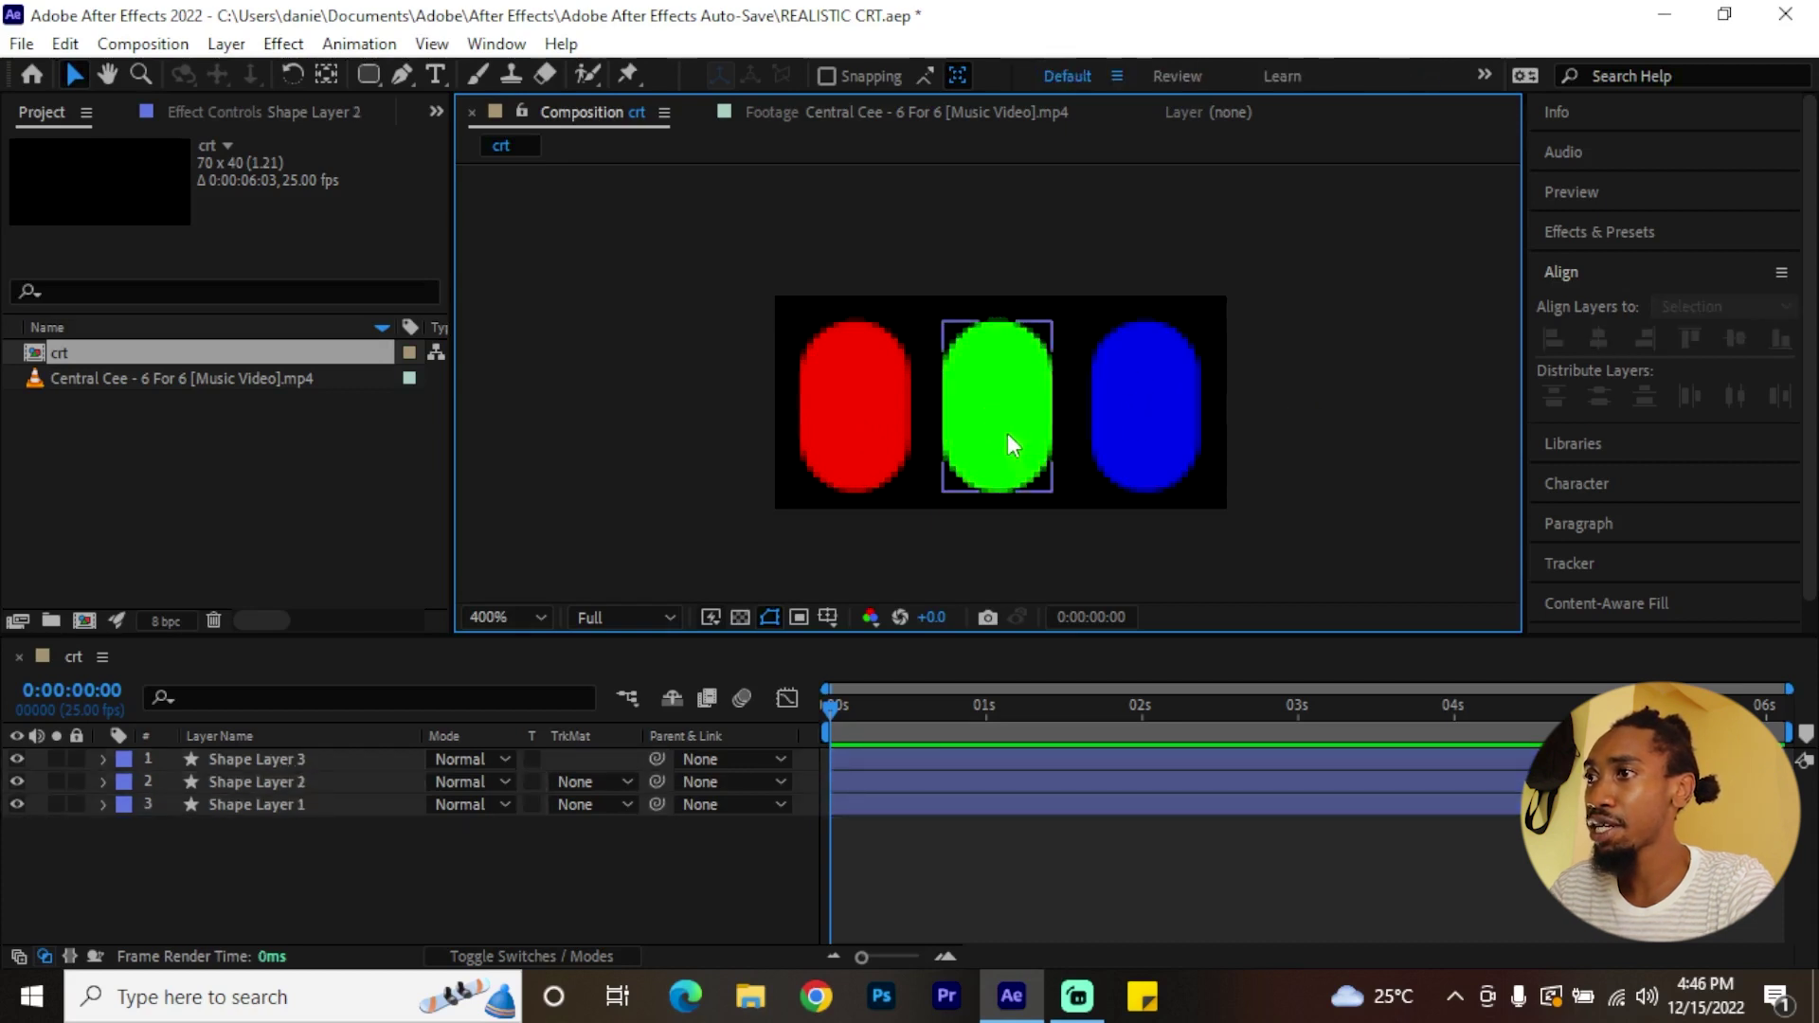
click(1010, 436)
key(Right)
click(1307, 450)
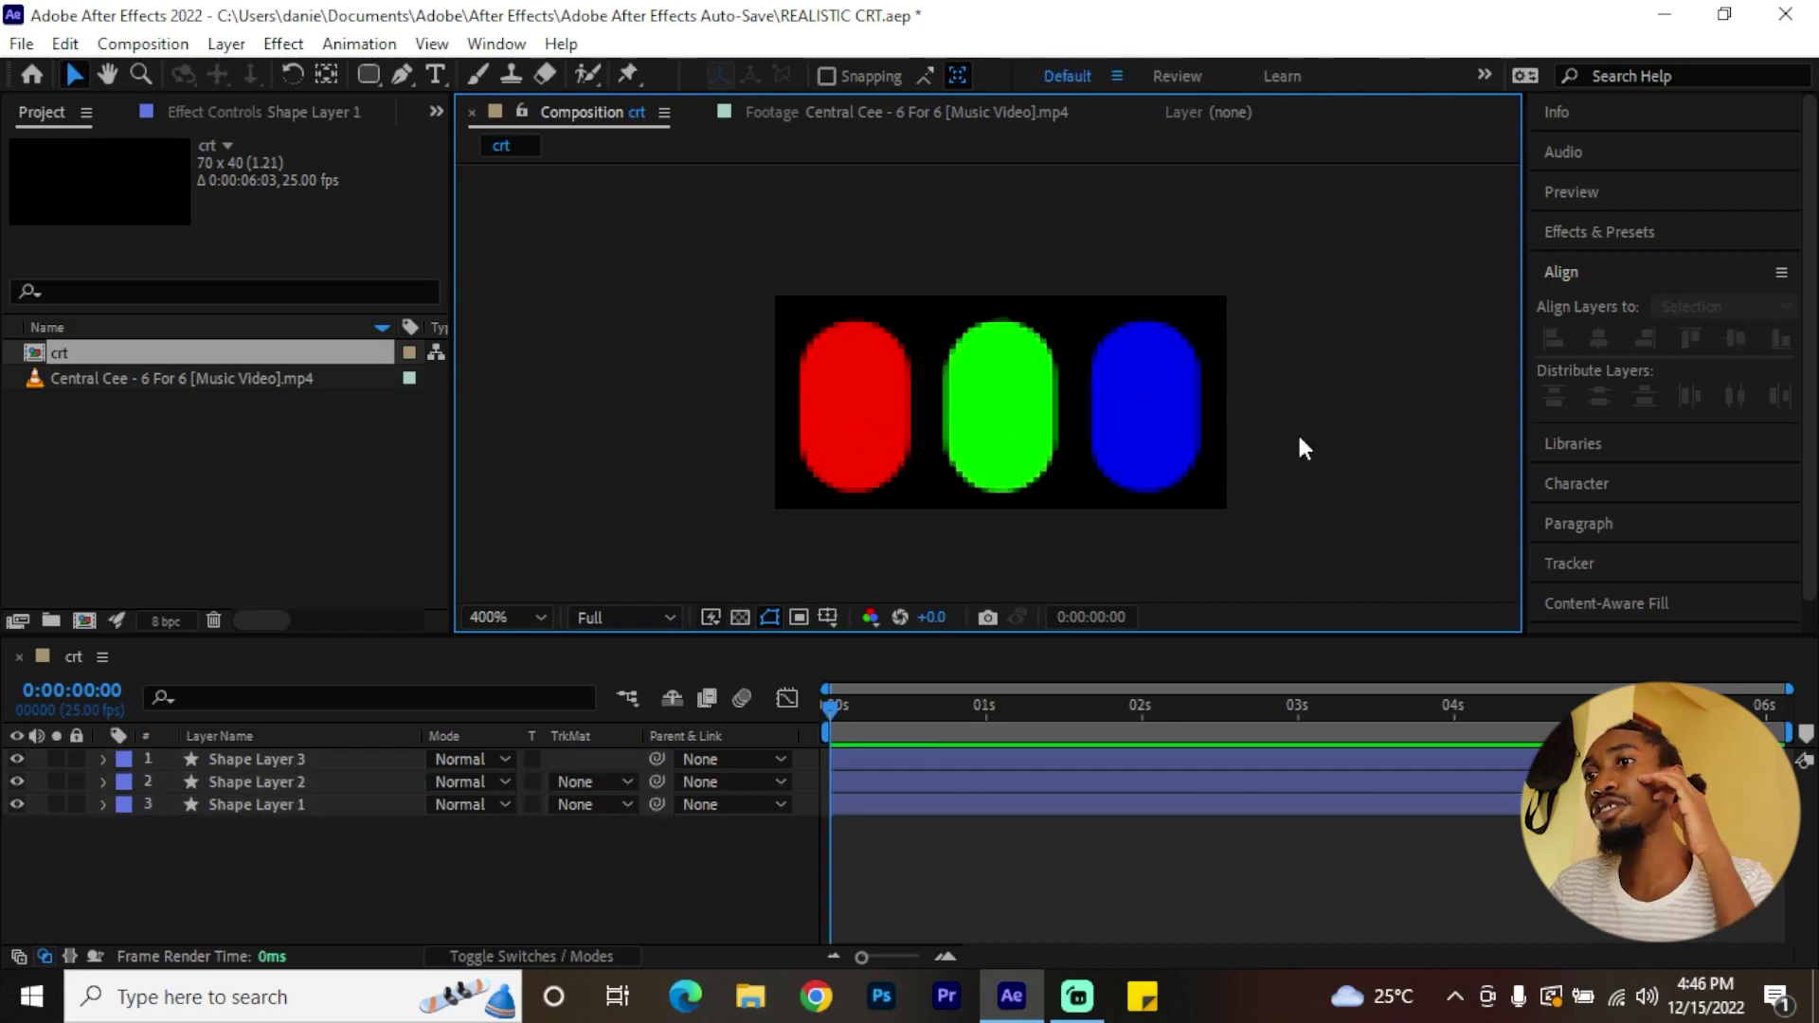
- Create a new 7680 x 4320 composition from the UHD 8K 23.976 preset with the frame rate changed to 25 fps
click(84, 621)
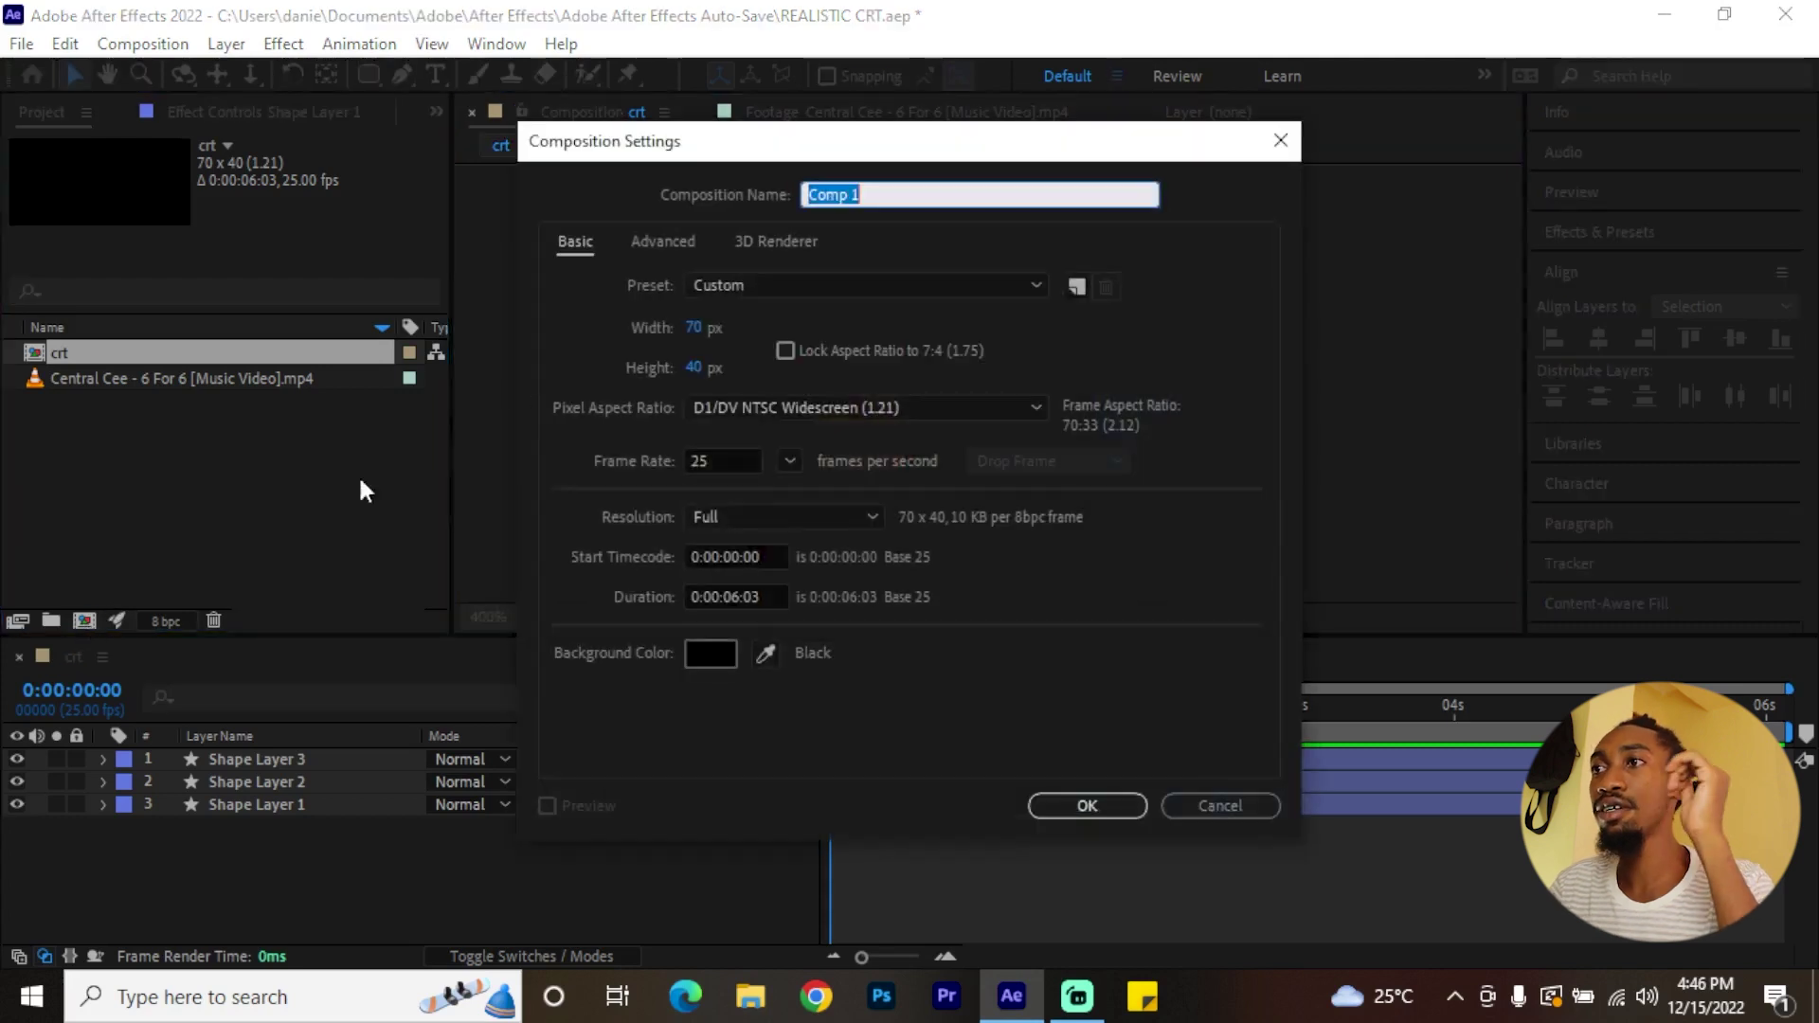
click(826, 284)
scroll(856, 663, down, 3)
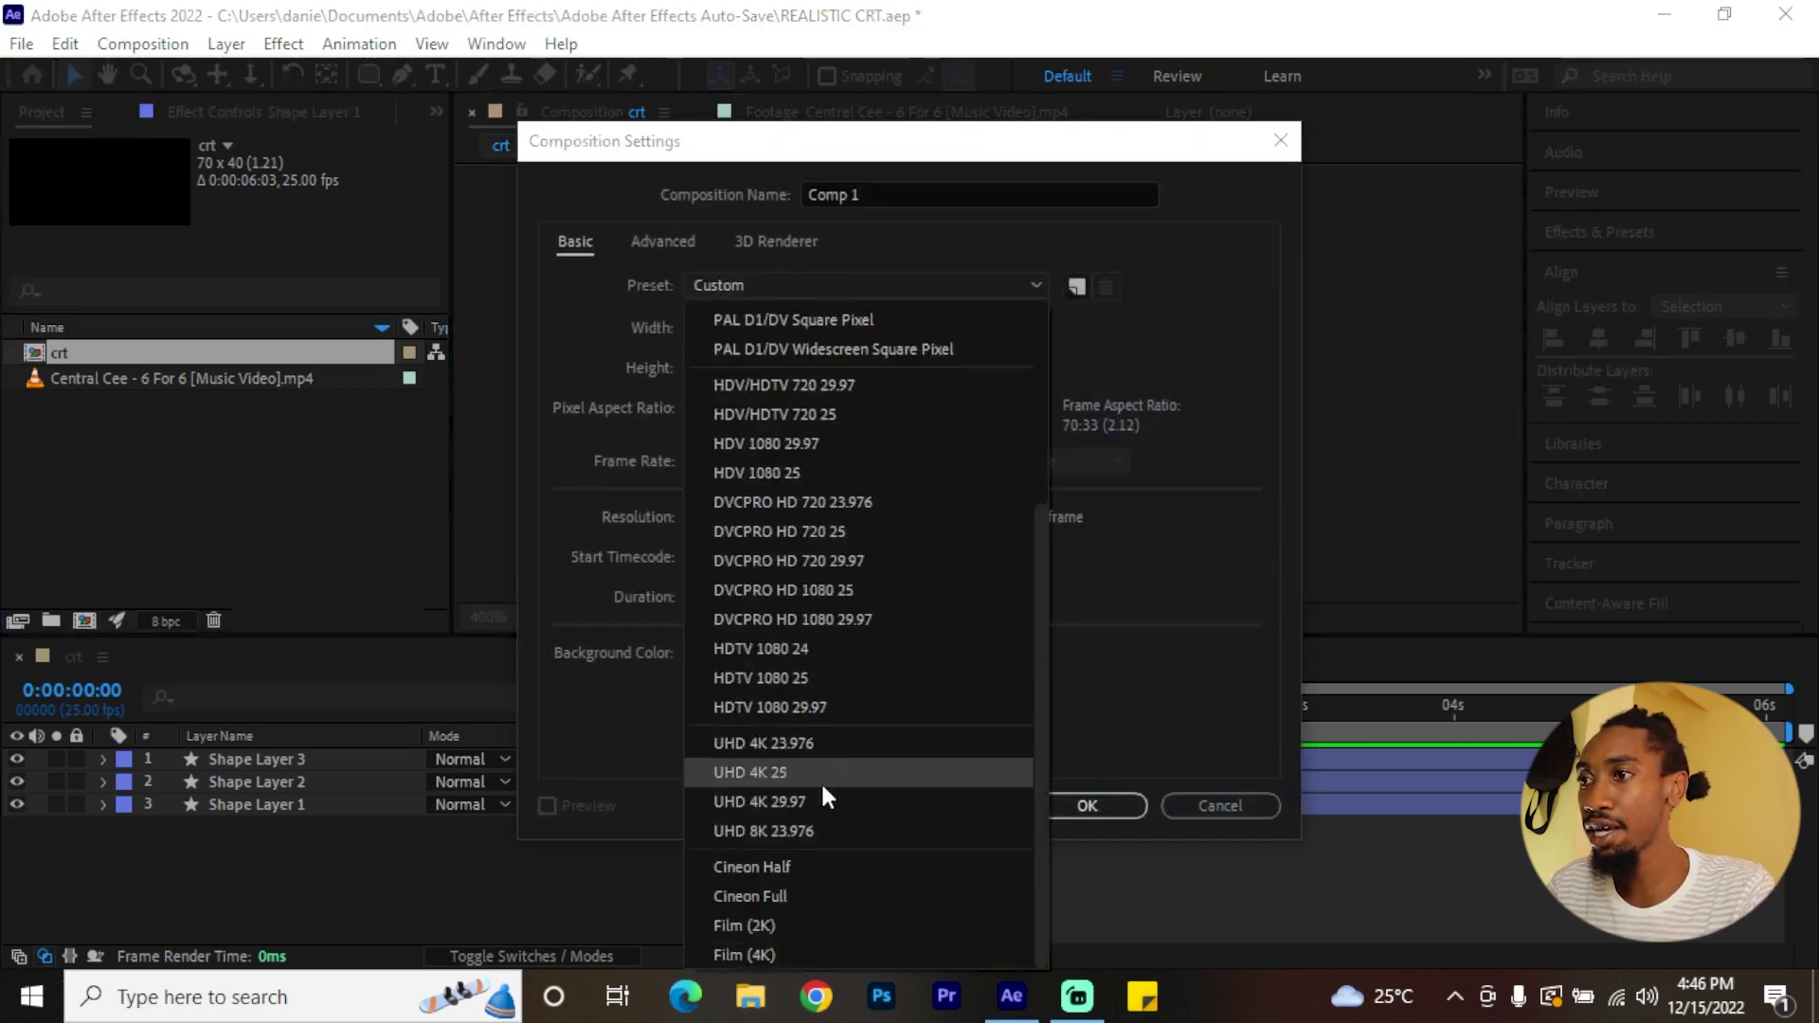
click(810, 831)
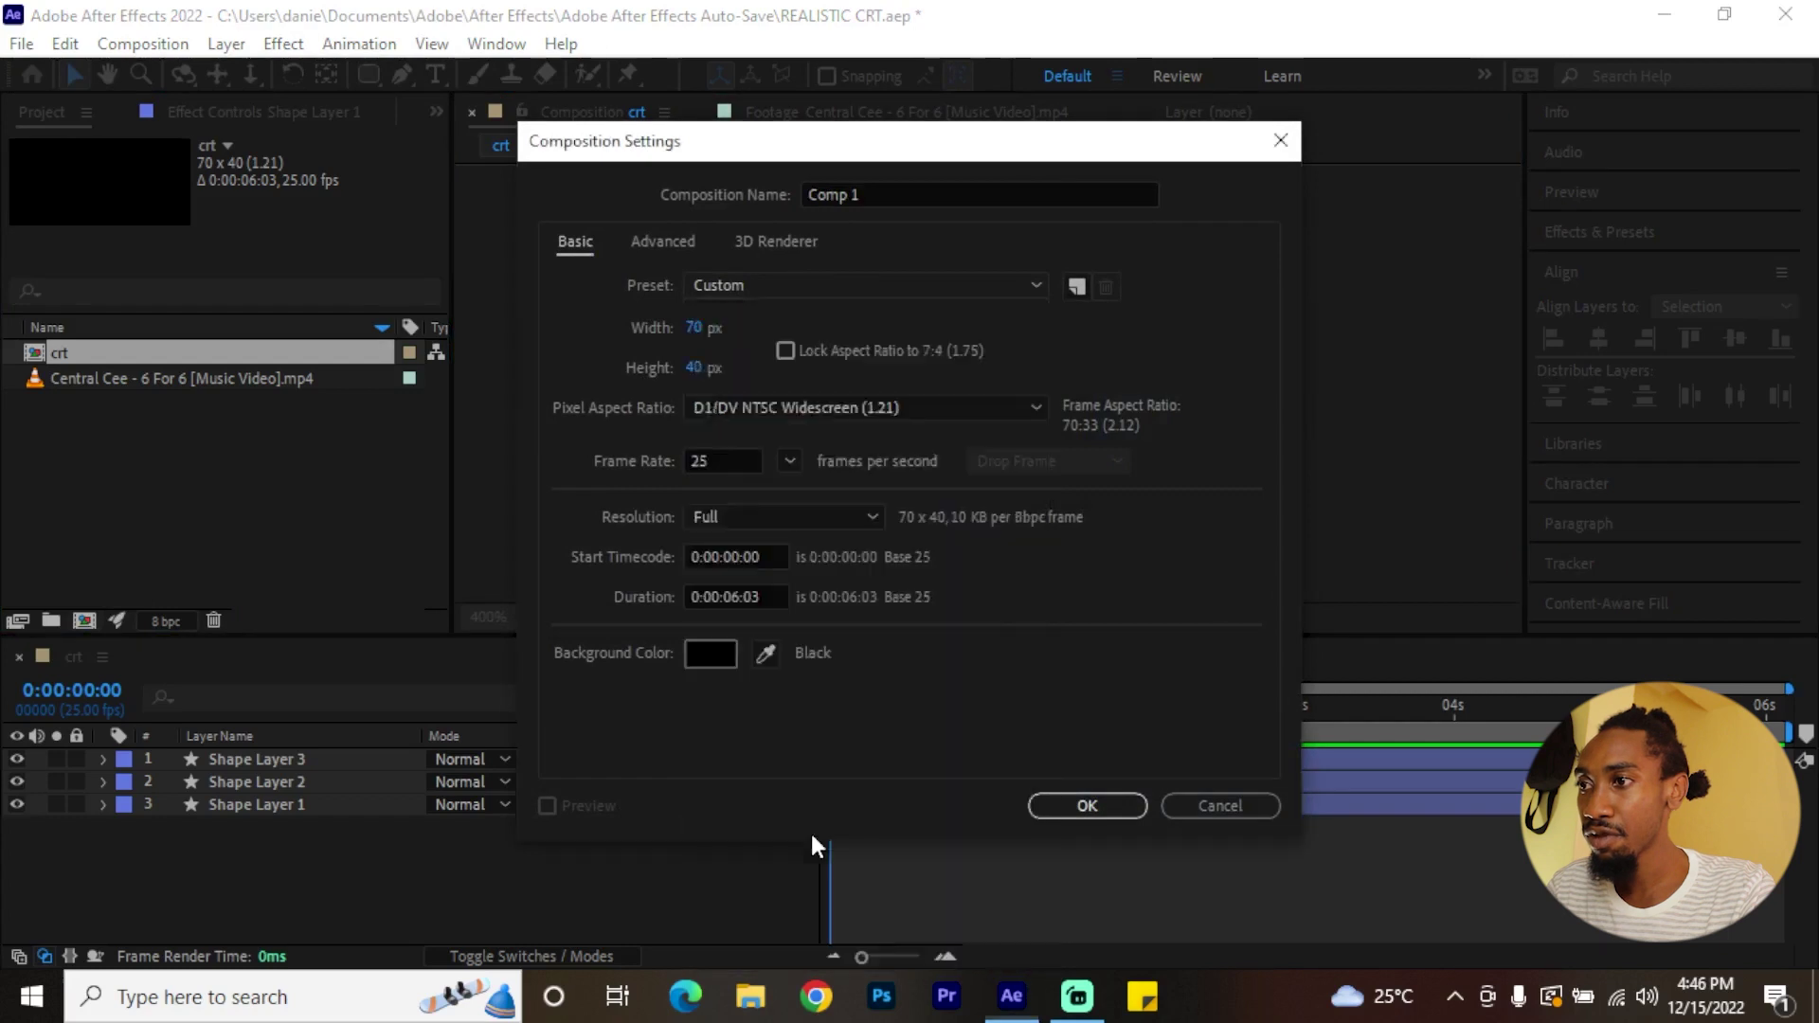
click(789, 461)
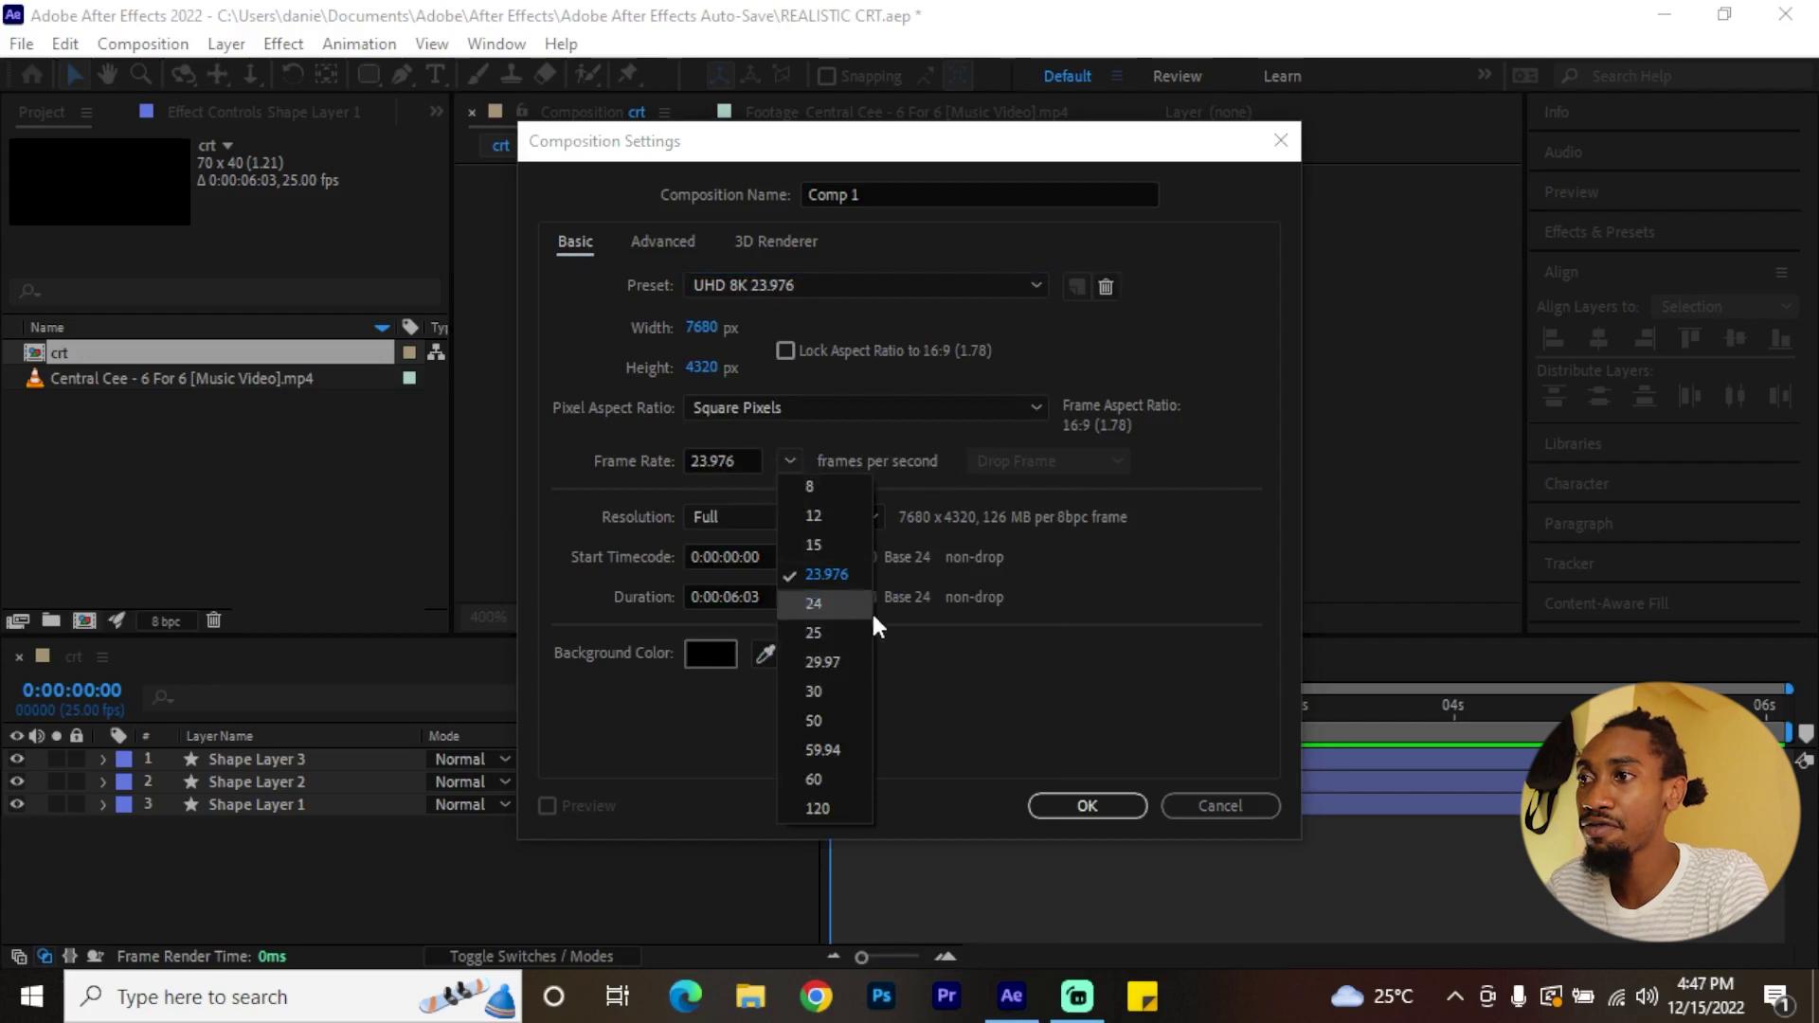
click(846, 634)
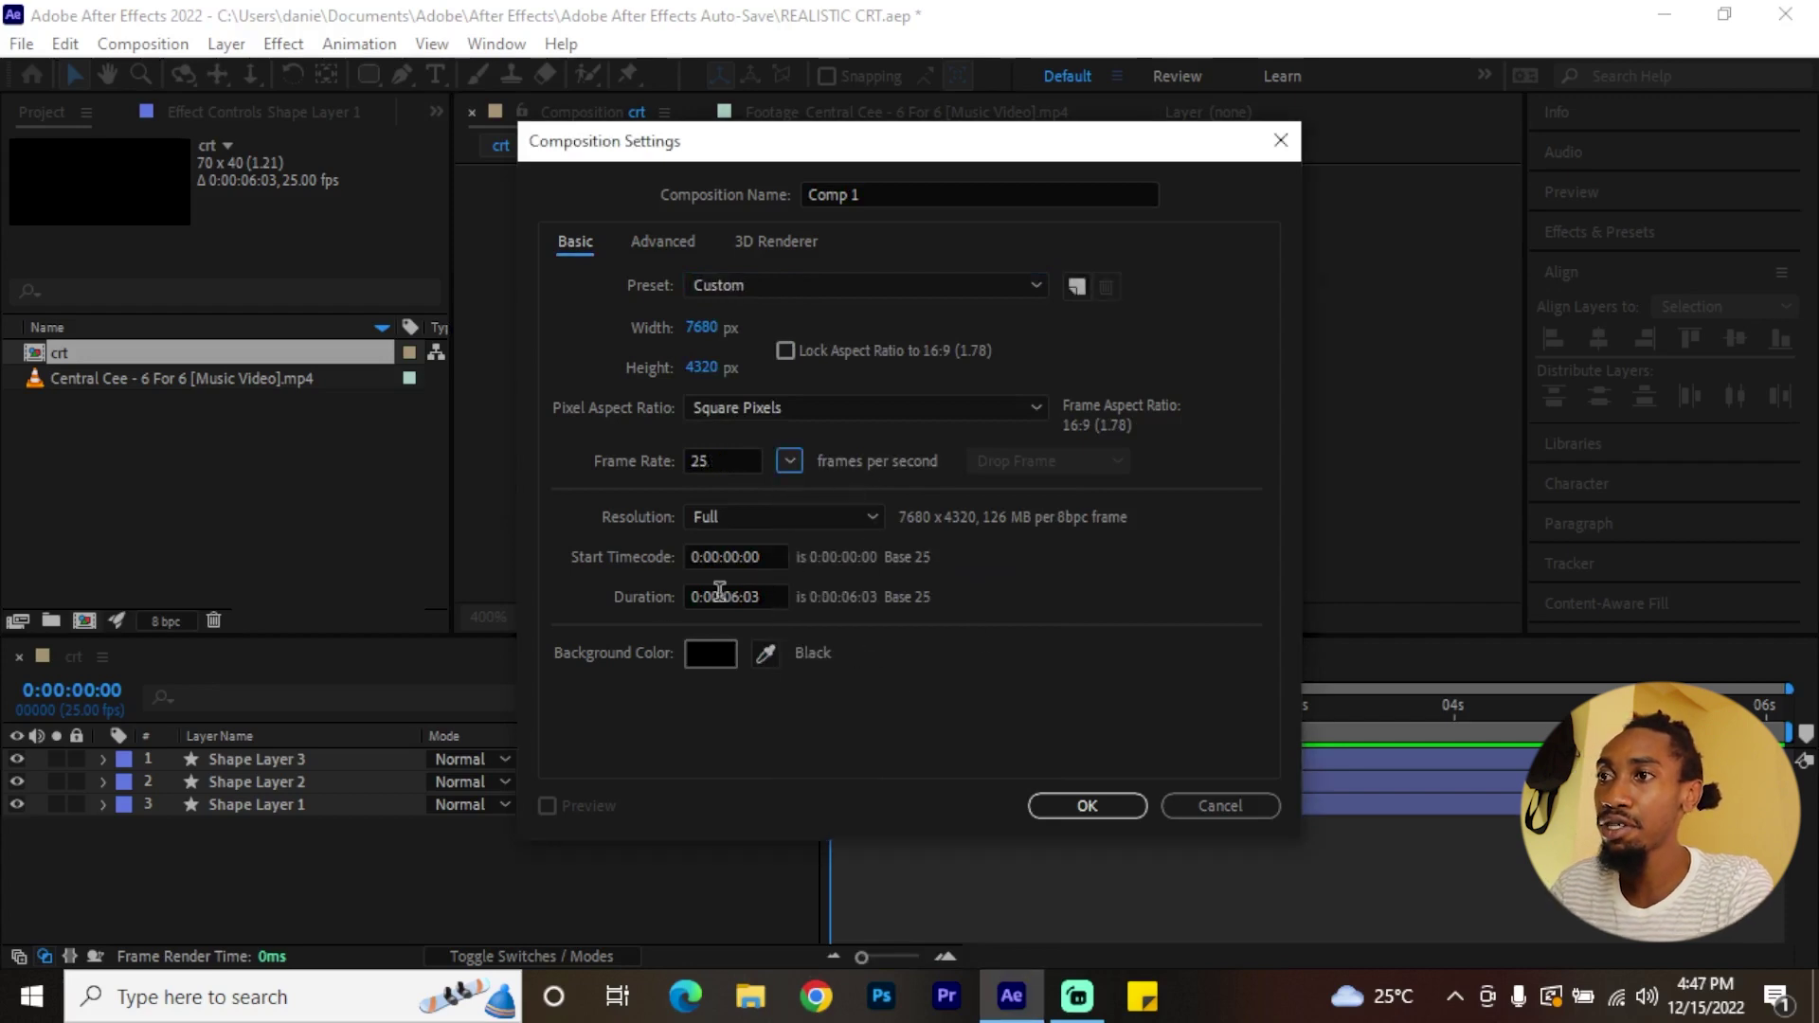
click(1086, 807)
- Review the composition settings of the crt composition, keeping them as they are
click(74, 657)
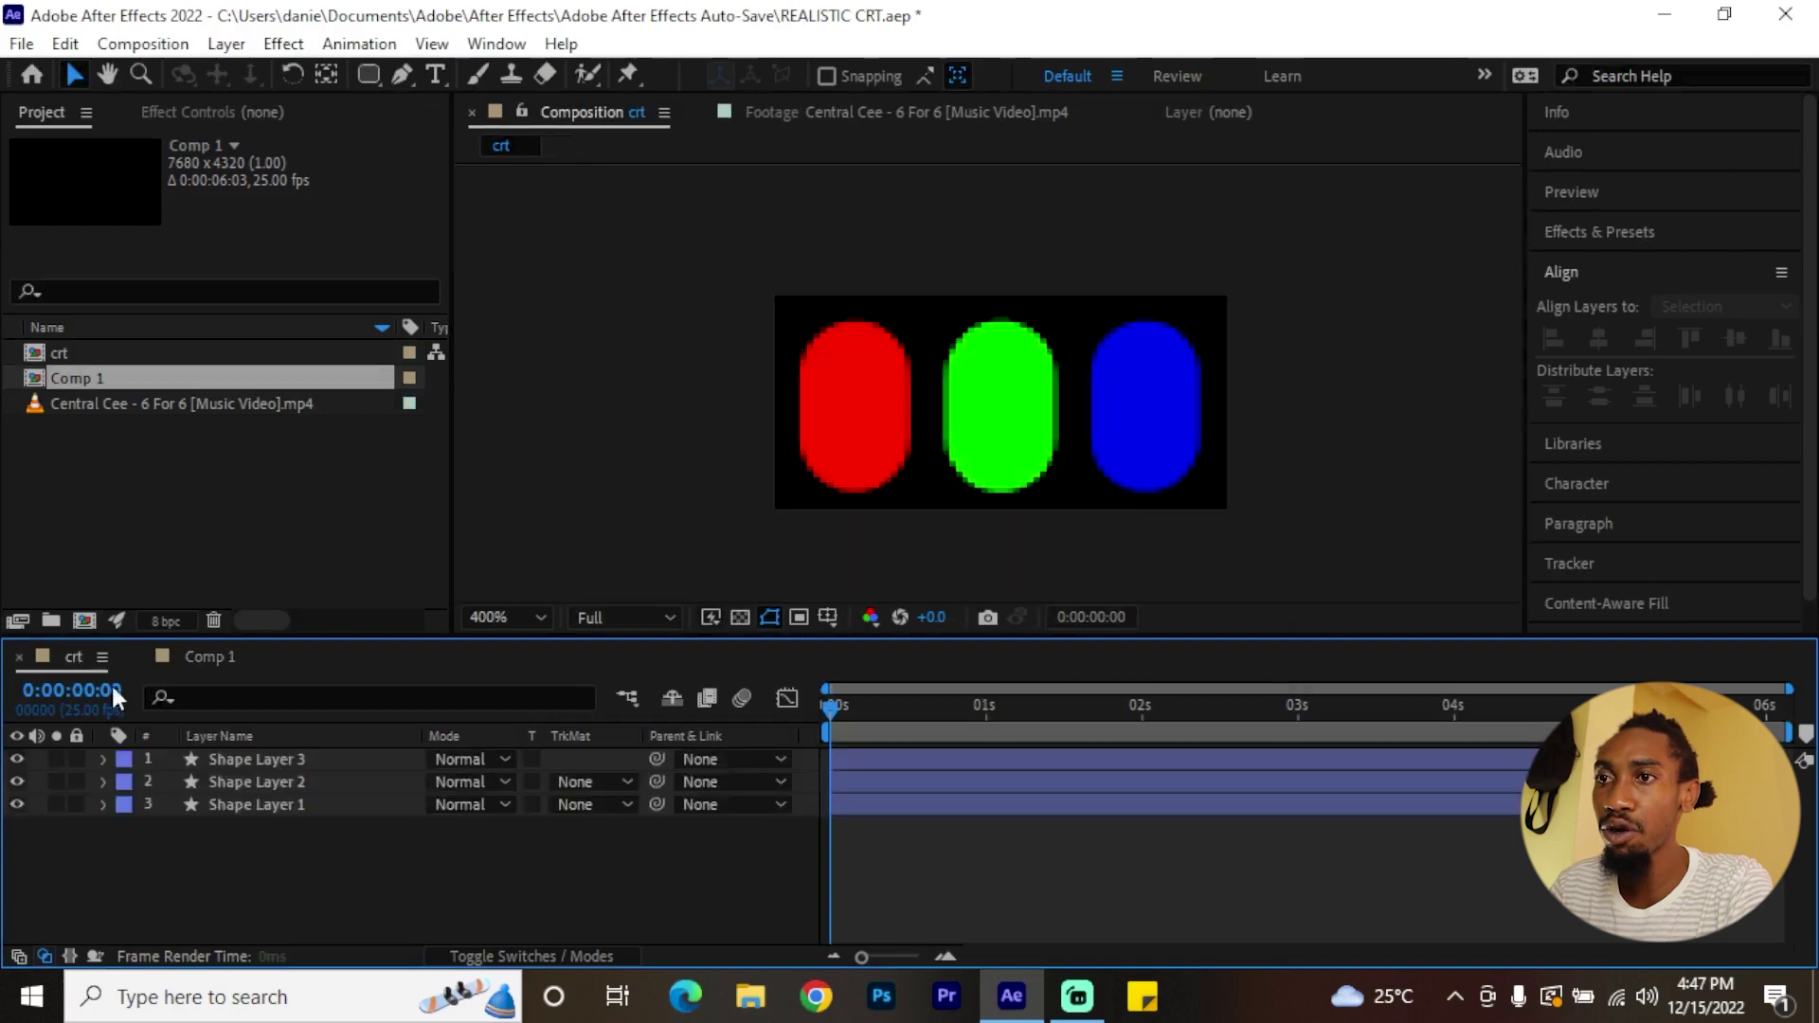
right_click(309, 845)
click(395, 557)
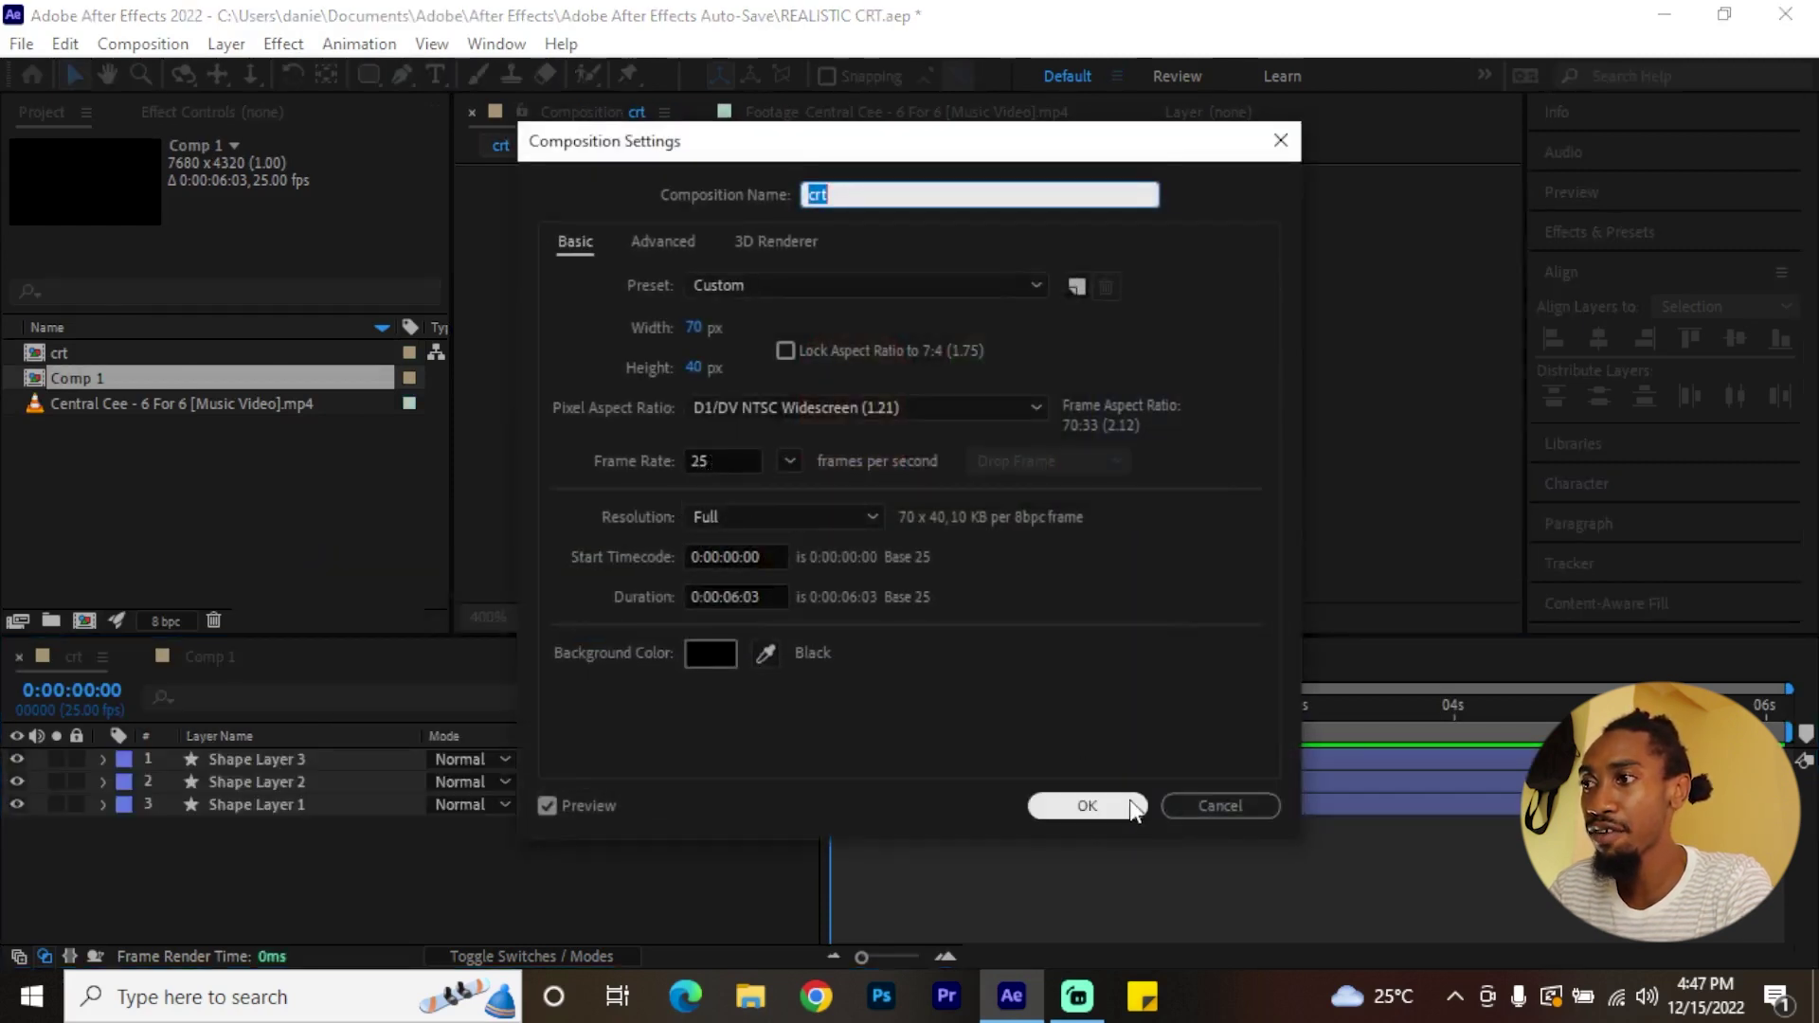
click(1086, 806)
- Rename the Comp 1 composition as CRT 8K
click(210, 657)
right_click(142, 375)
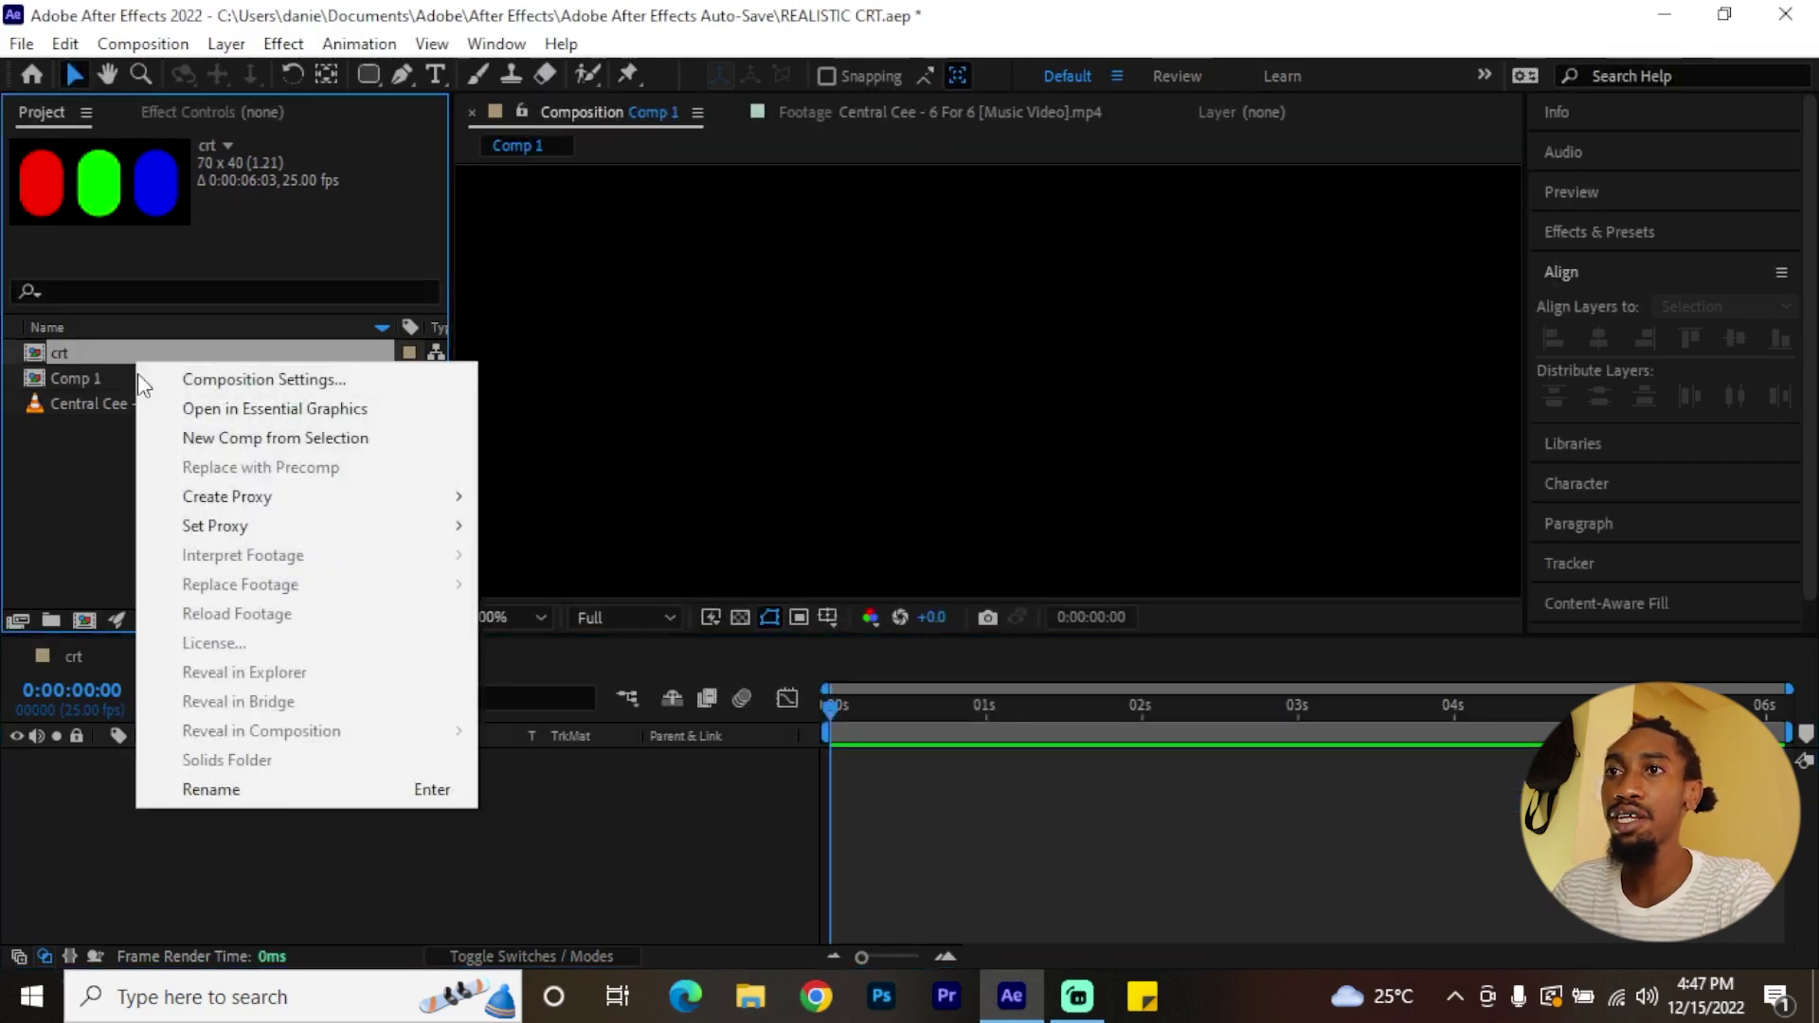
key(Return)
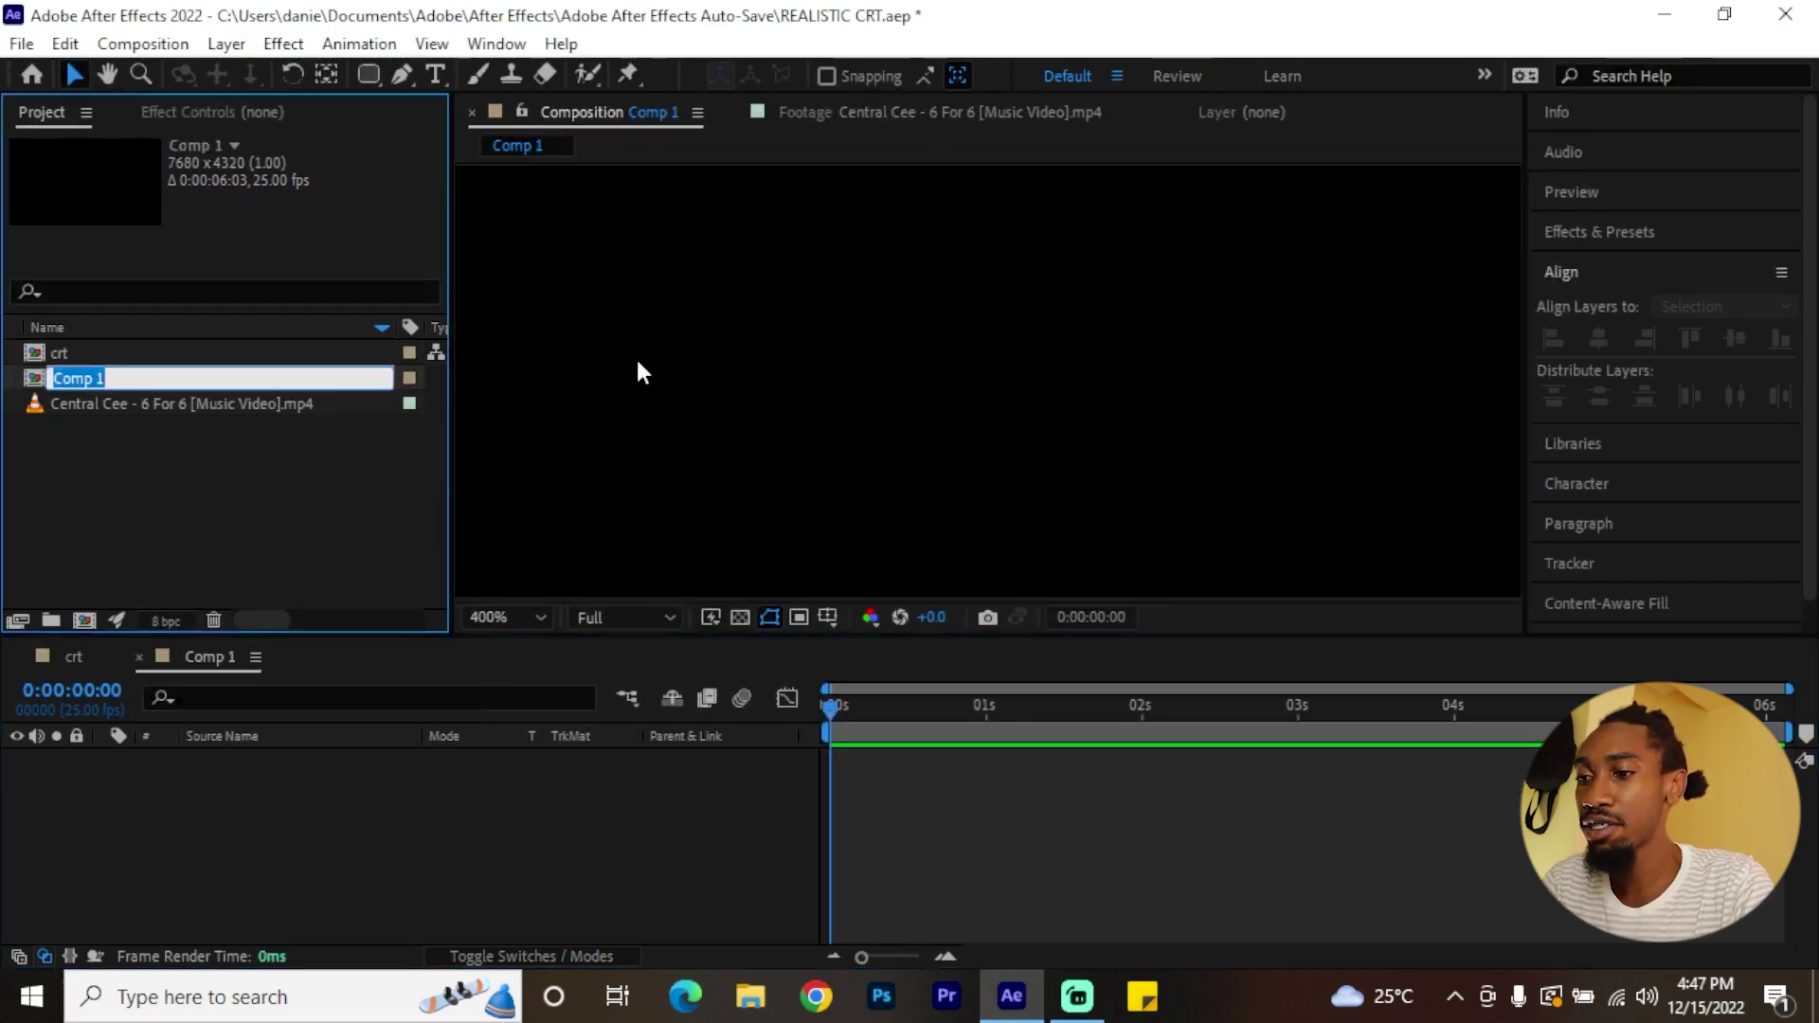
text(CRT 8K)
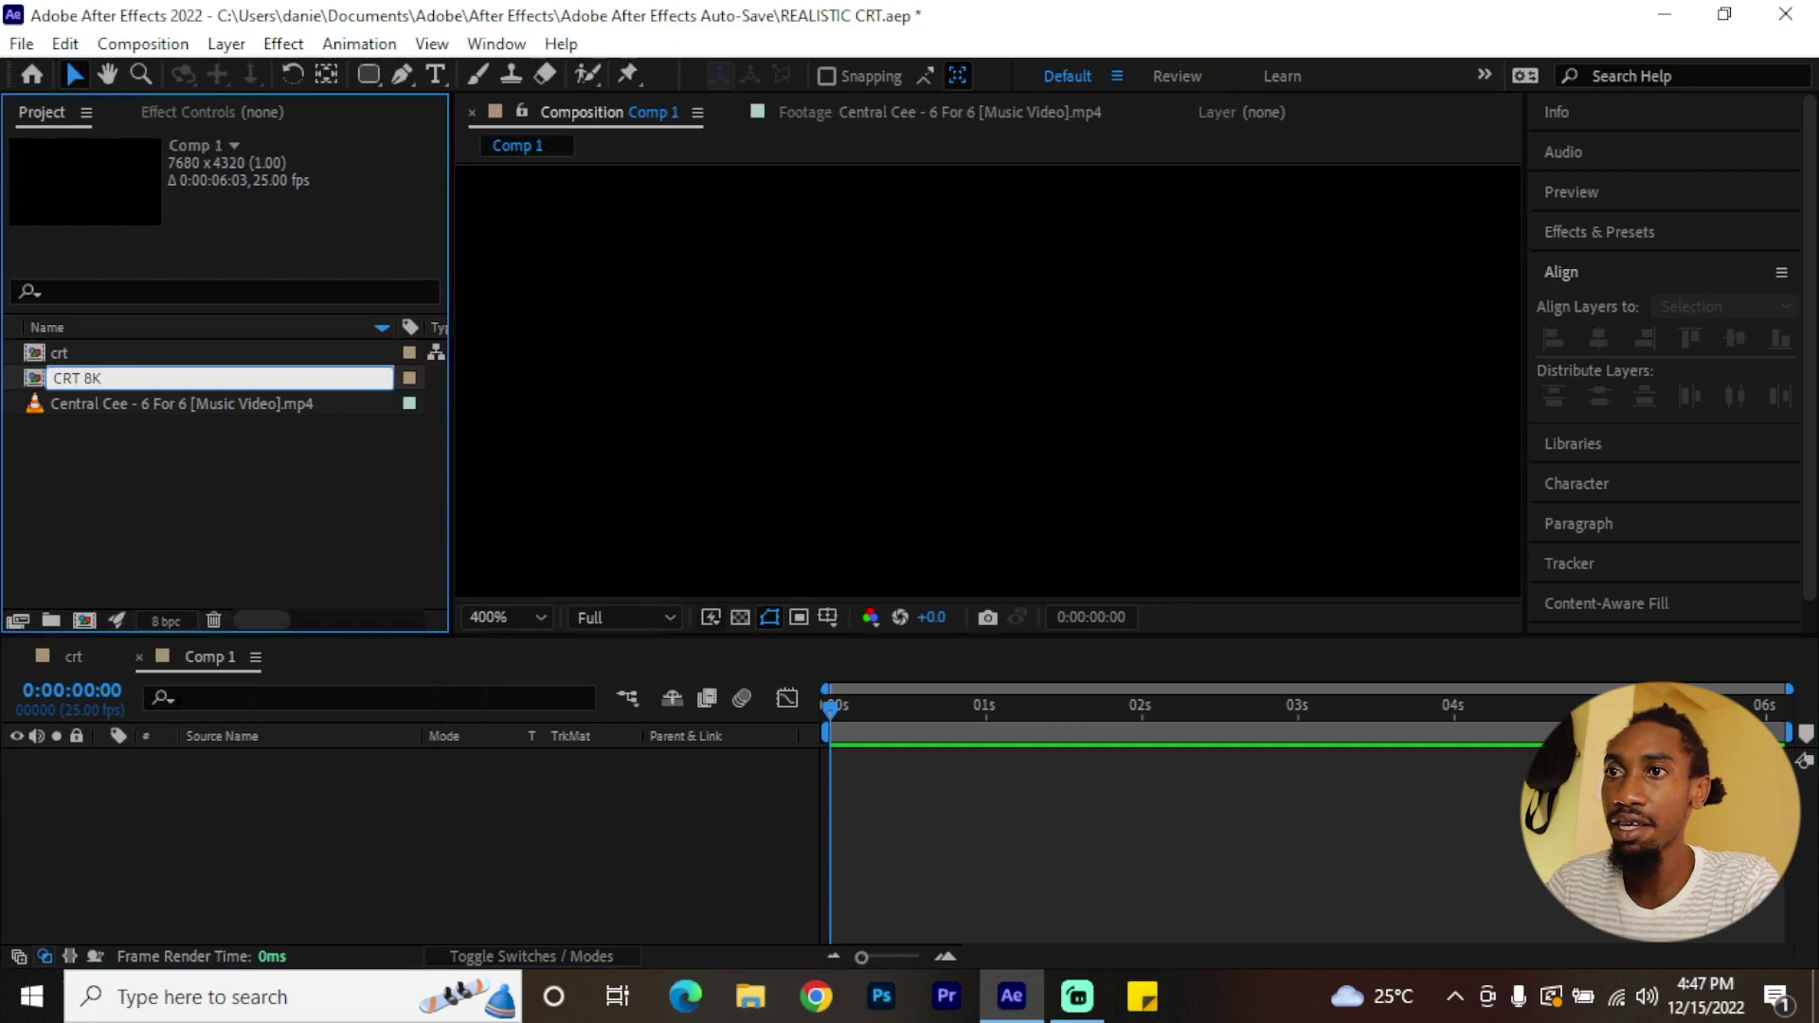
key(Return)
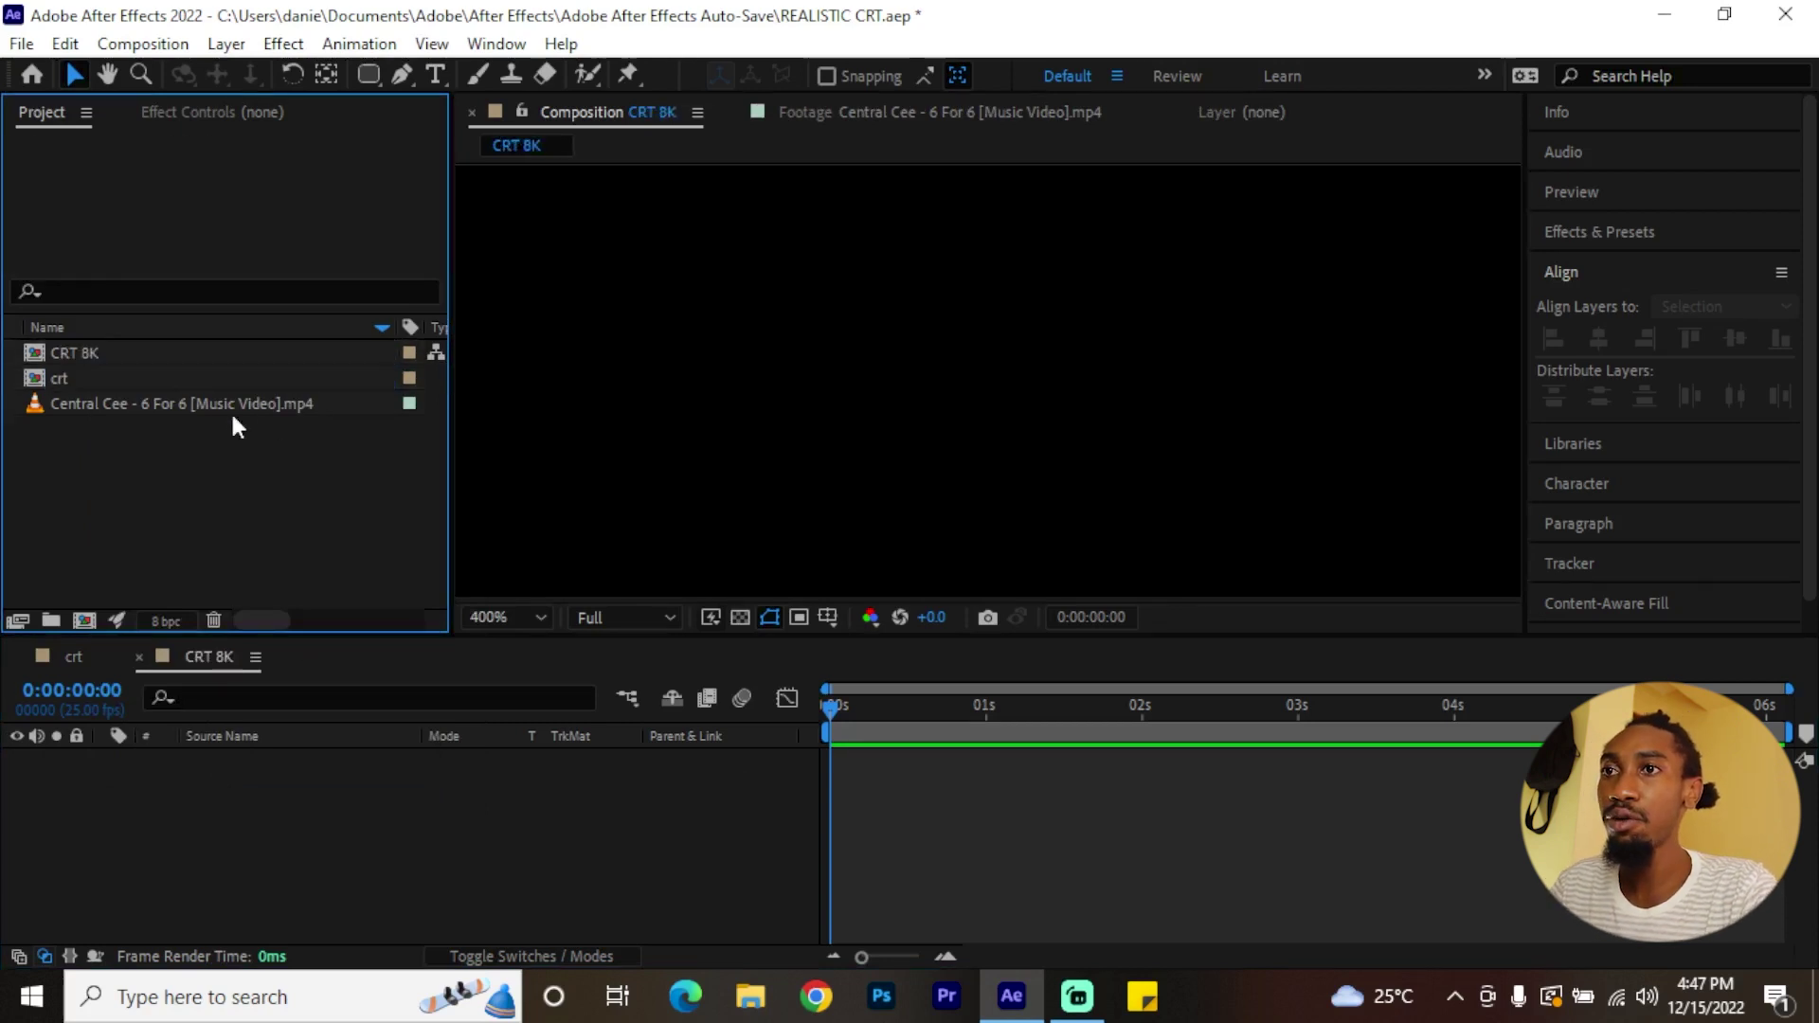
- Add the crt composition as a layer in the CRT 8K composition and compare its size with the full frame
drag(75, 374, 211, 799)
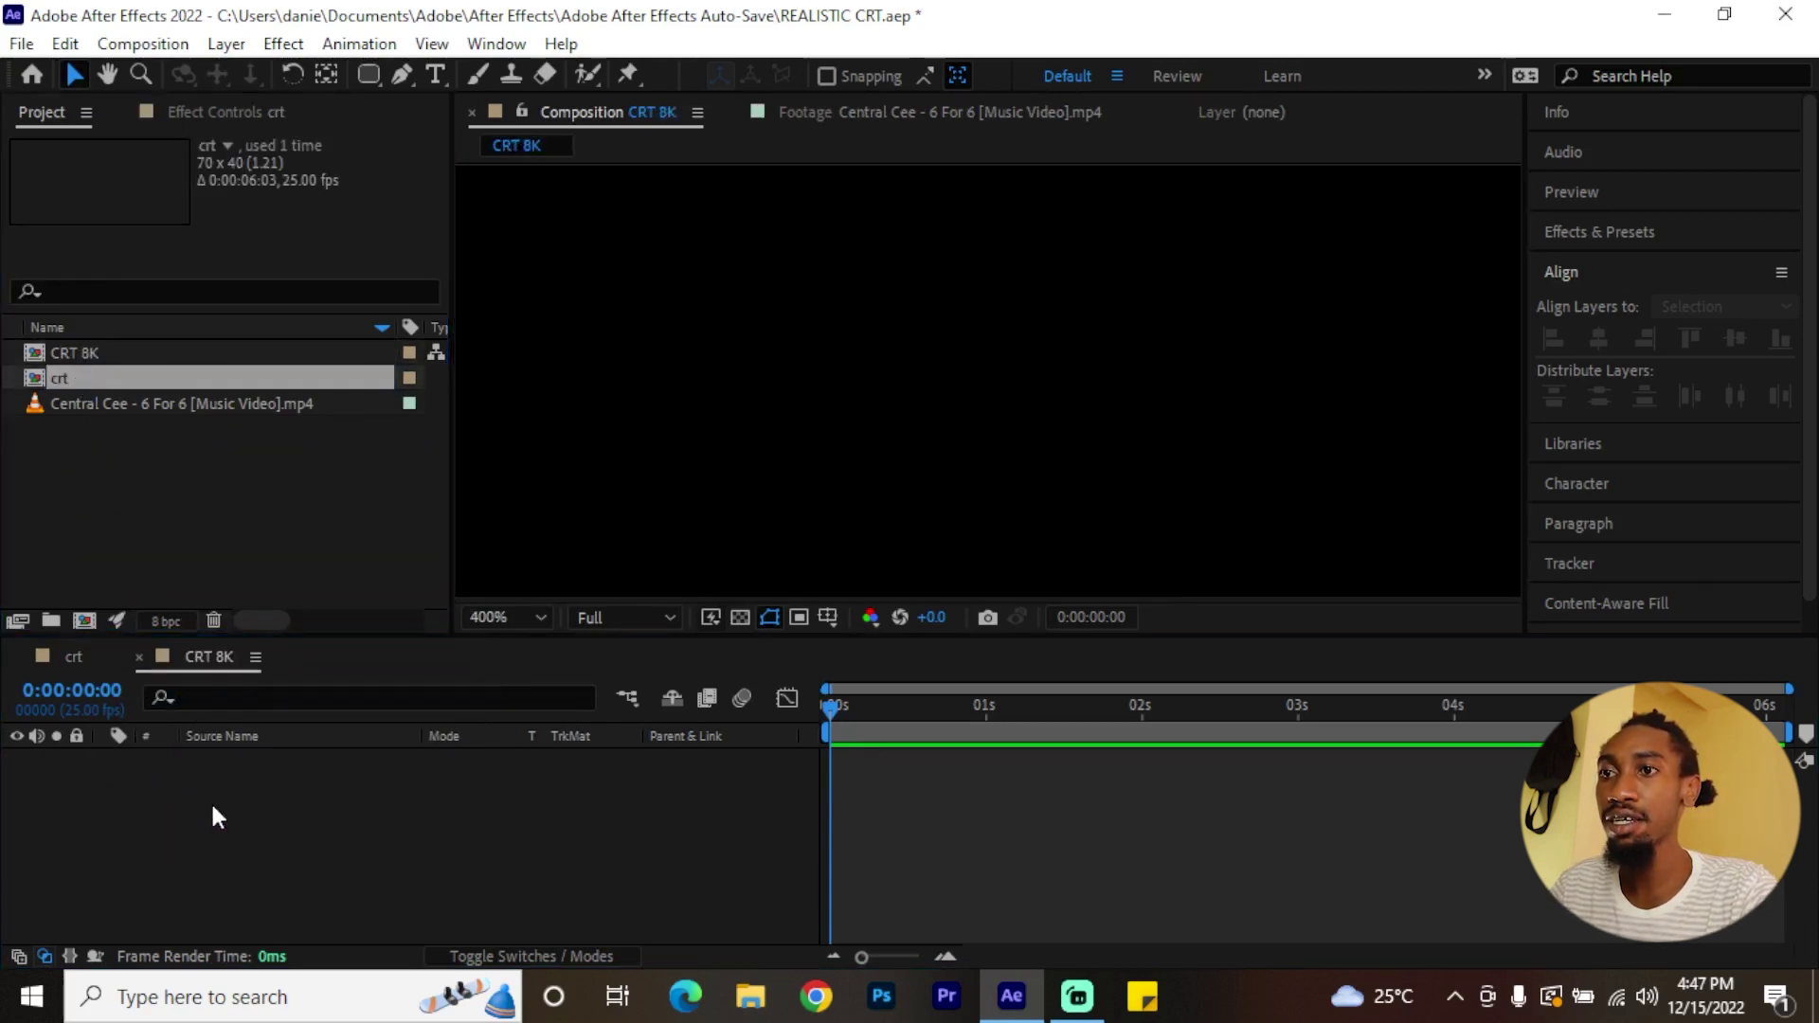
key(comma)
key(comma)
key(comma)
key(comma)
key(comma)
key(comma)
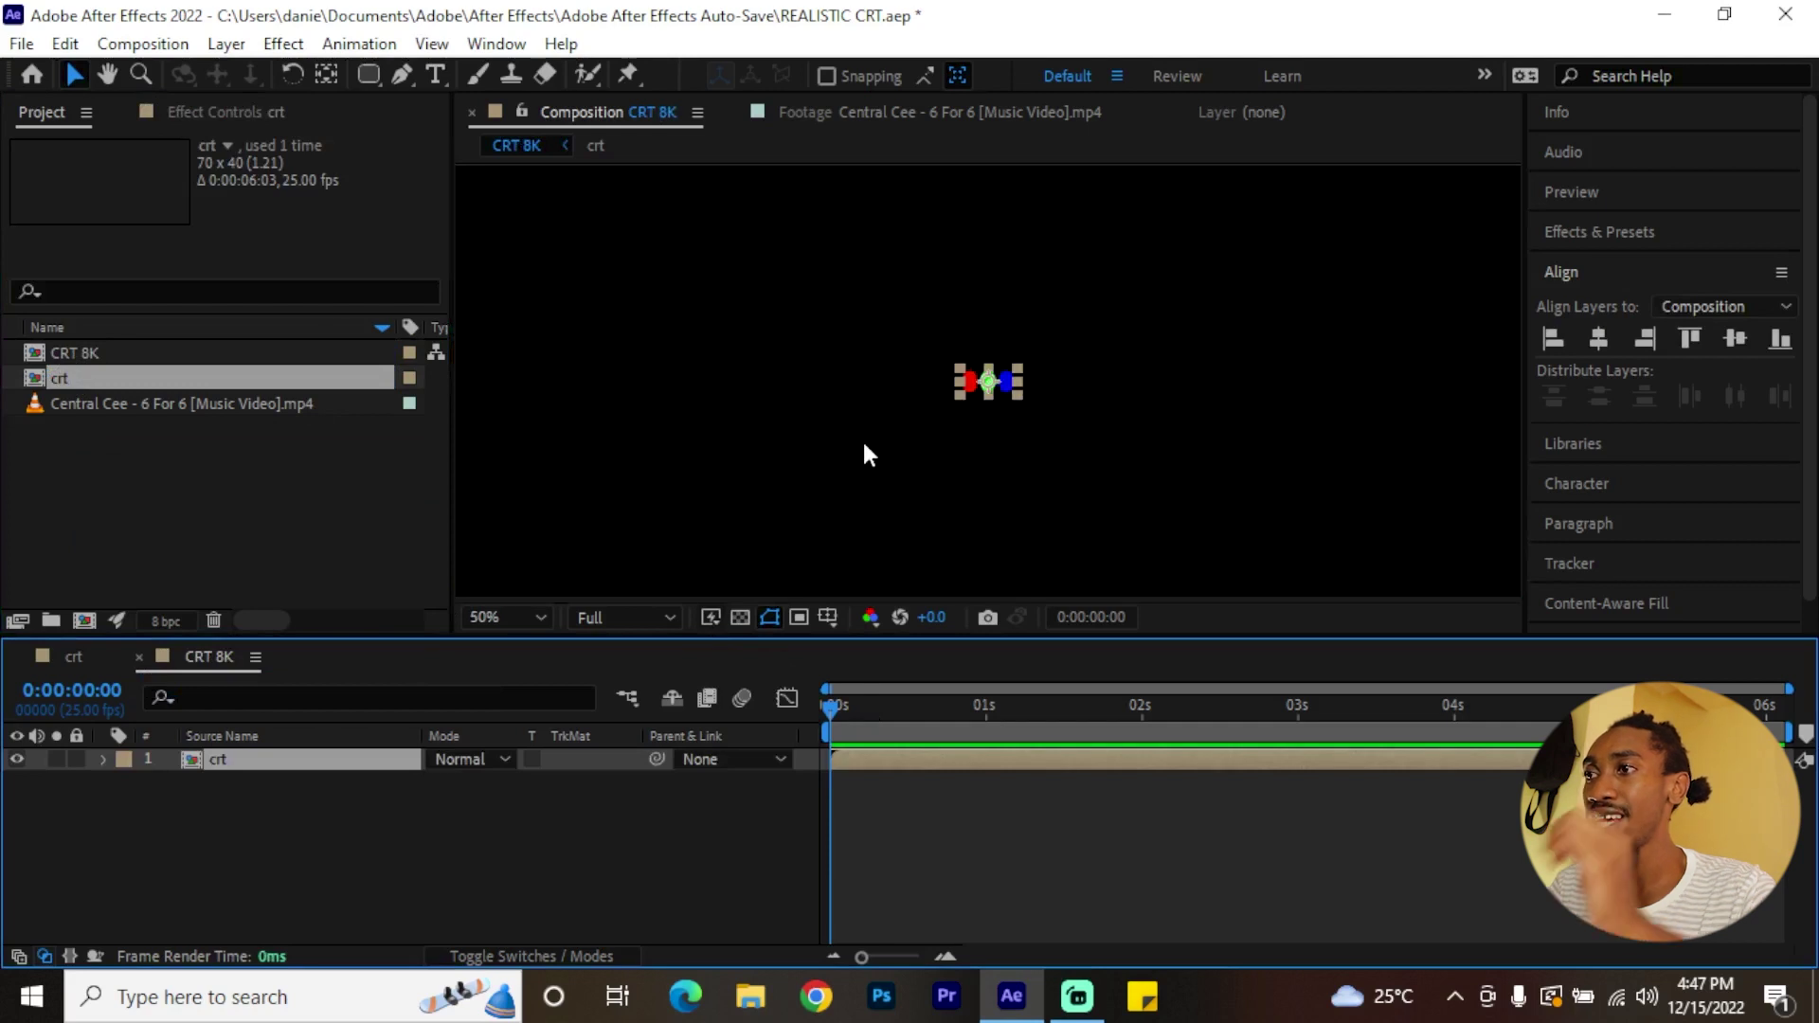
key(comma)
key(comma)
key(comma)
key(comma)
key(comma)
key(comma)
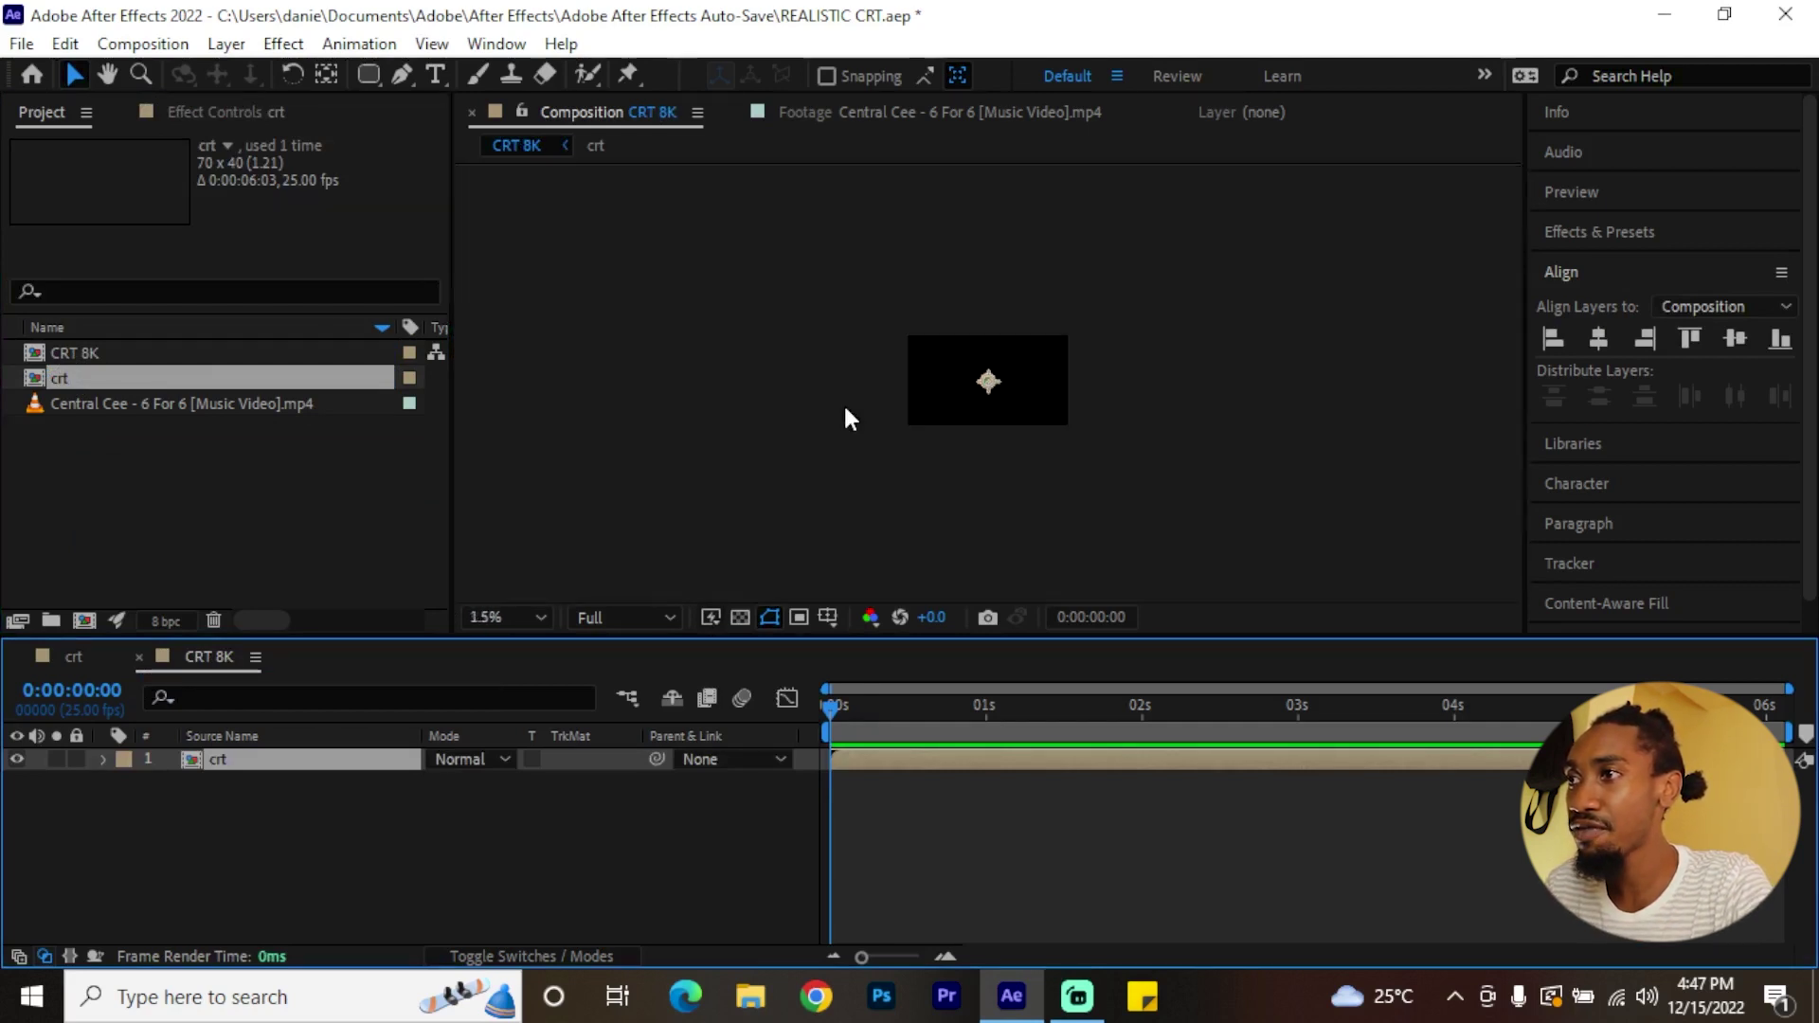
click(843, 402)
key(period)
key(period)
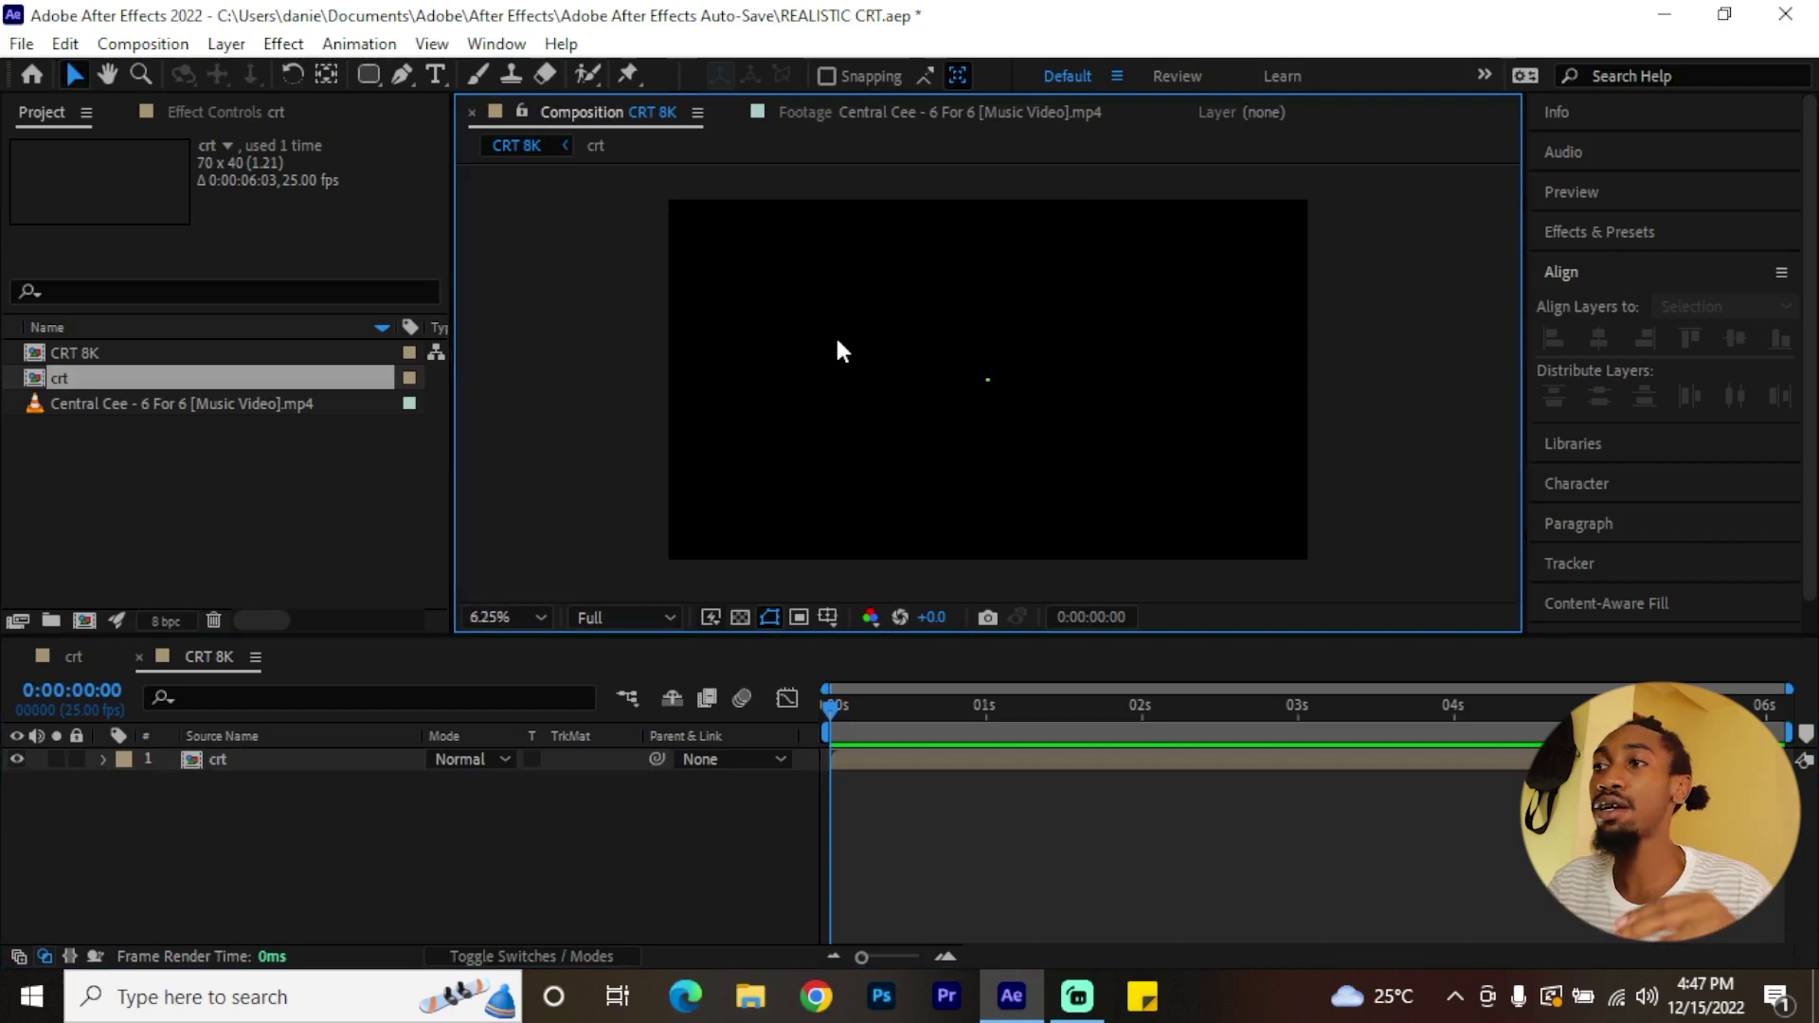
key(slash)
- Apply the CC RepeTile effect to the crt layer in the CRT 8K composition
click(1599, 231)
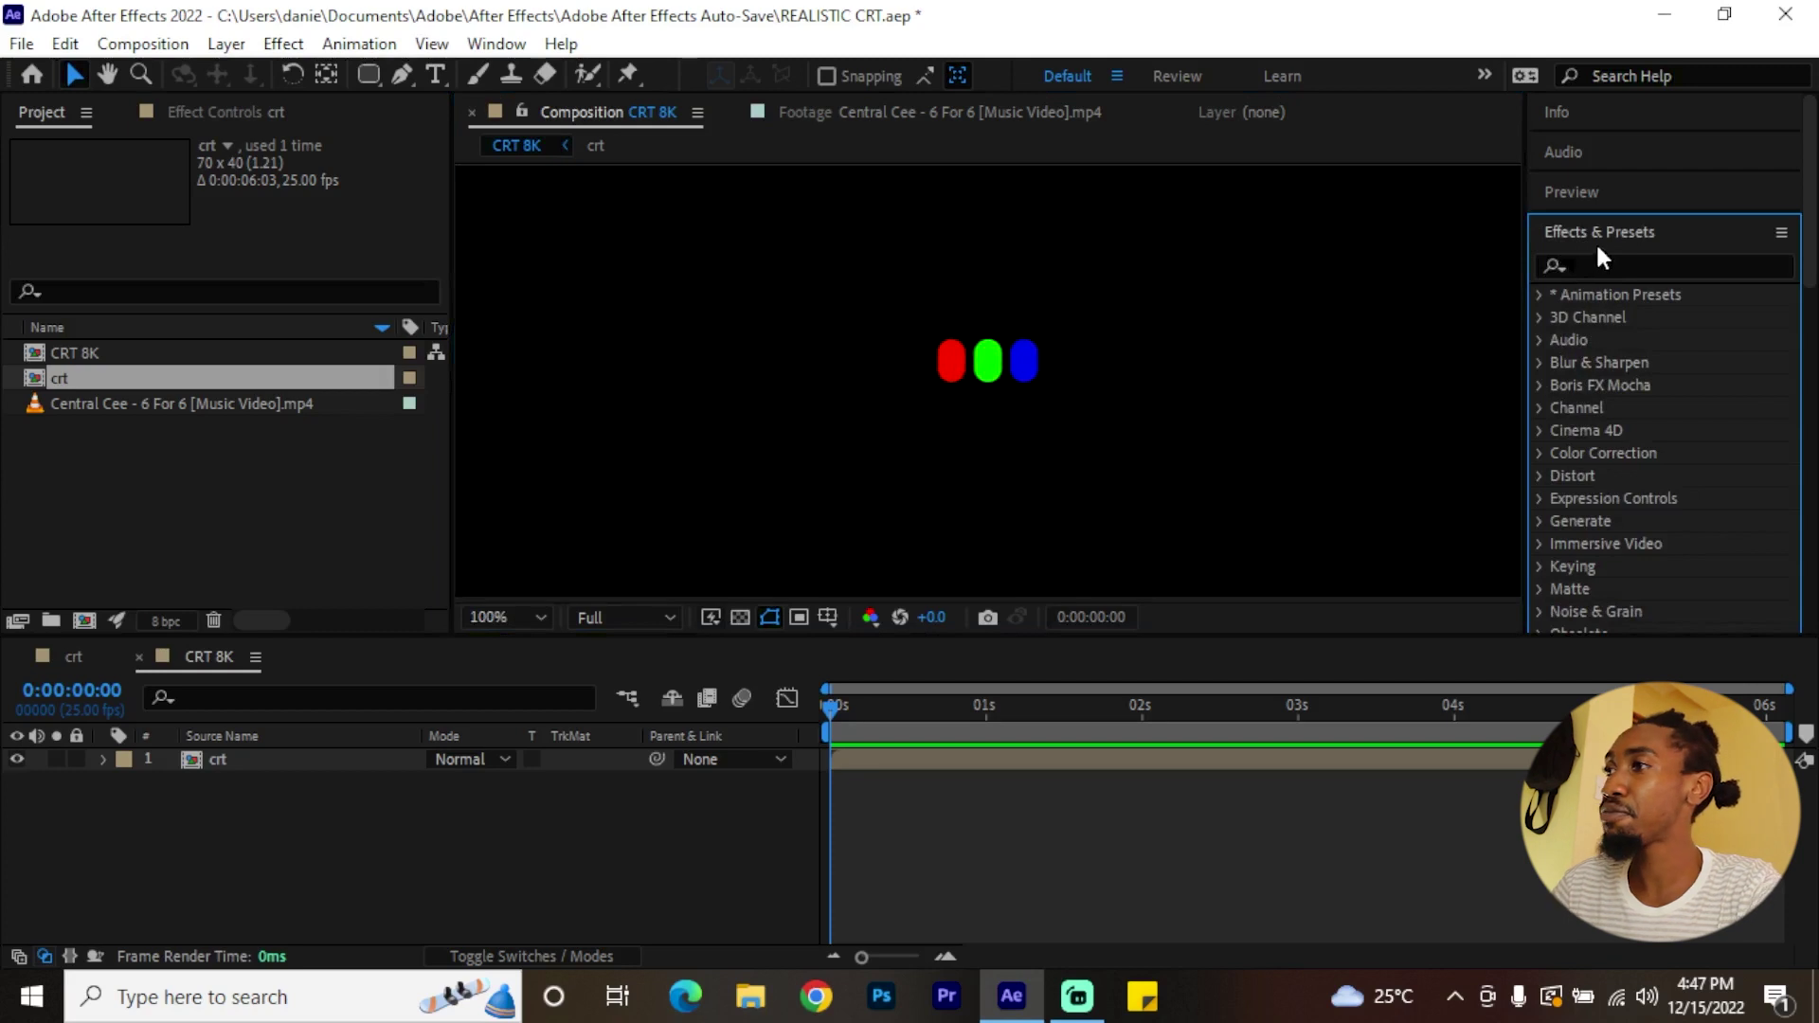
click(1618, 266)
text(cc repe)
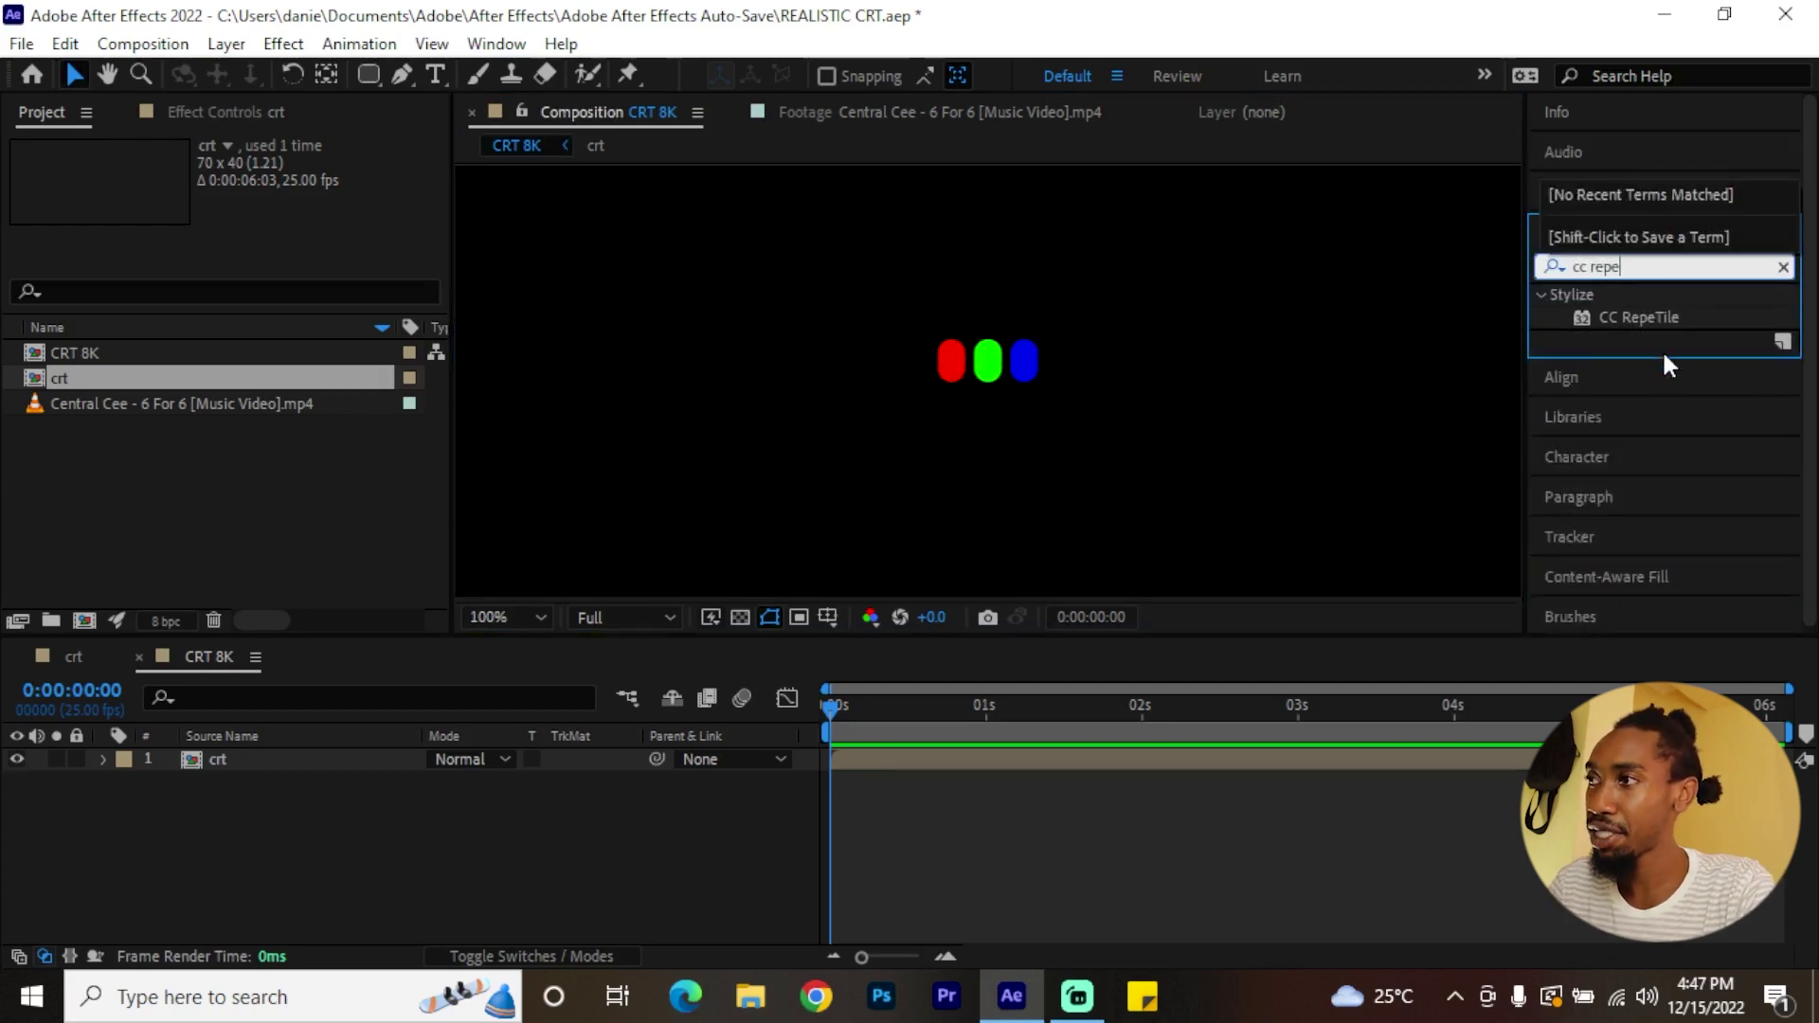
drag(1638, 318, 394, 762)
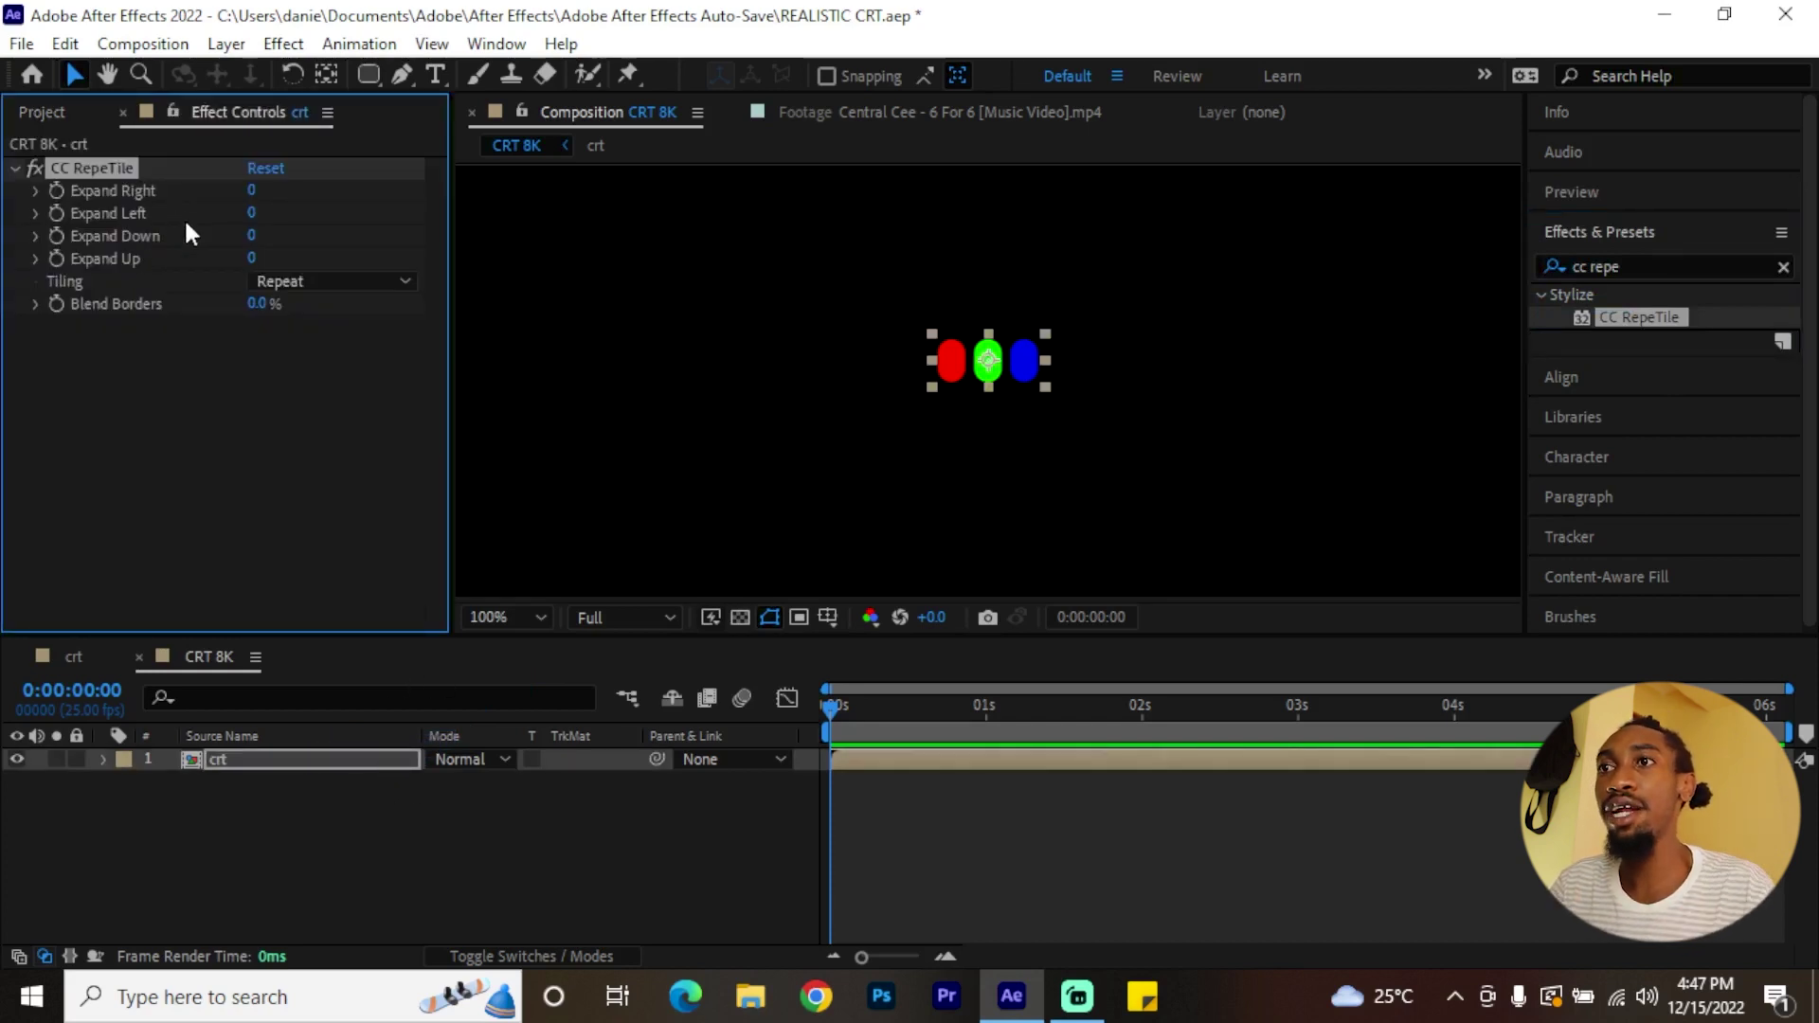
- Set the Expand Right value of the crt layer's CC RepeTile effect to 20000
click(35, 190)
drag(75, 229, 433, 223)
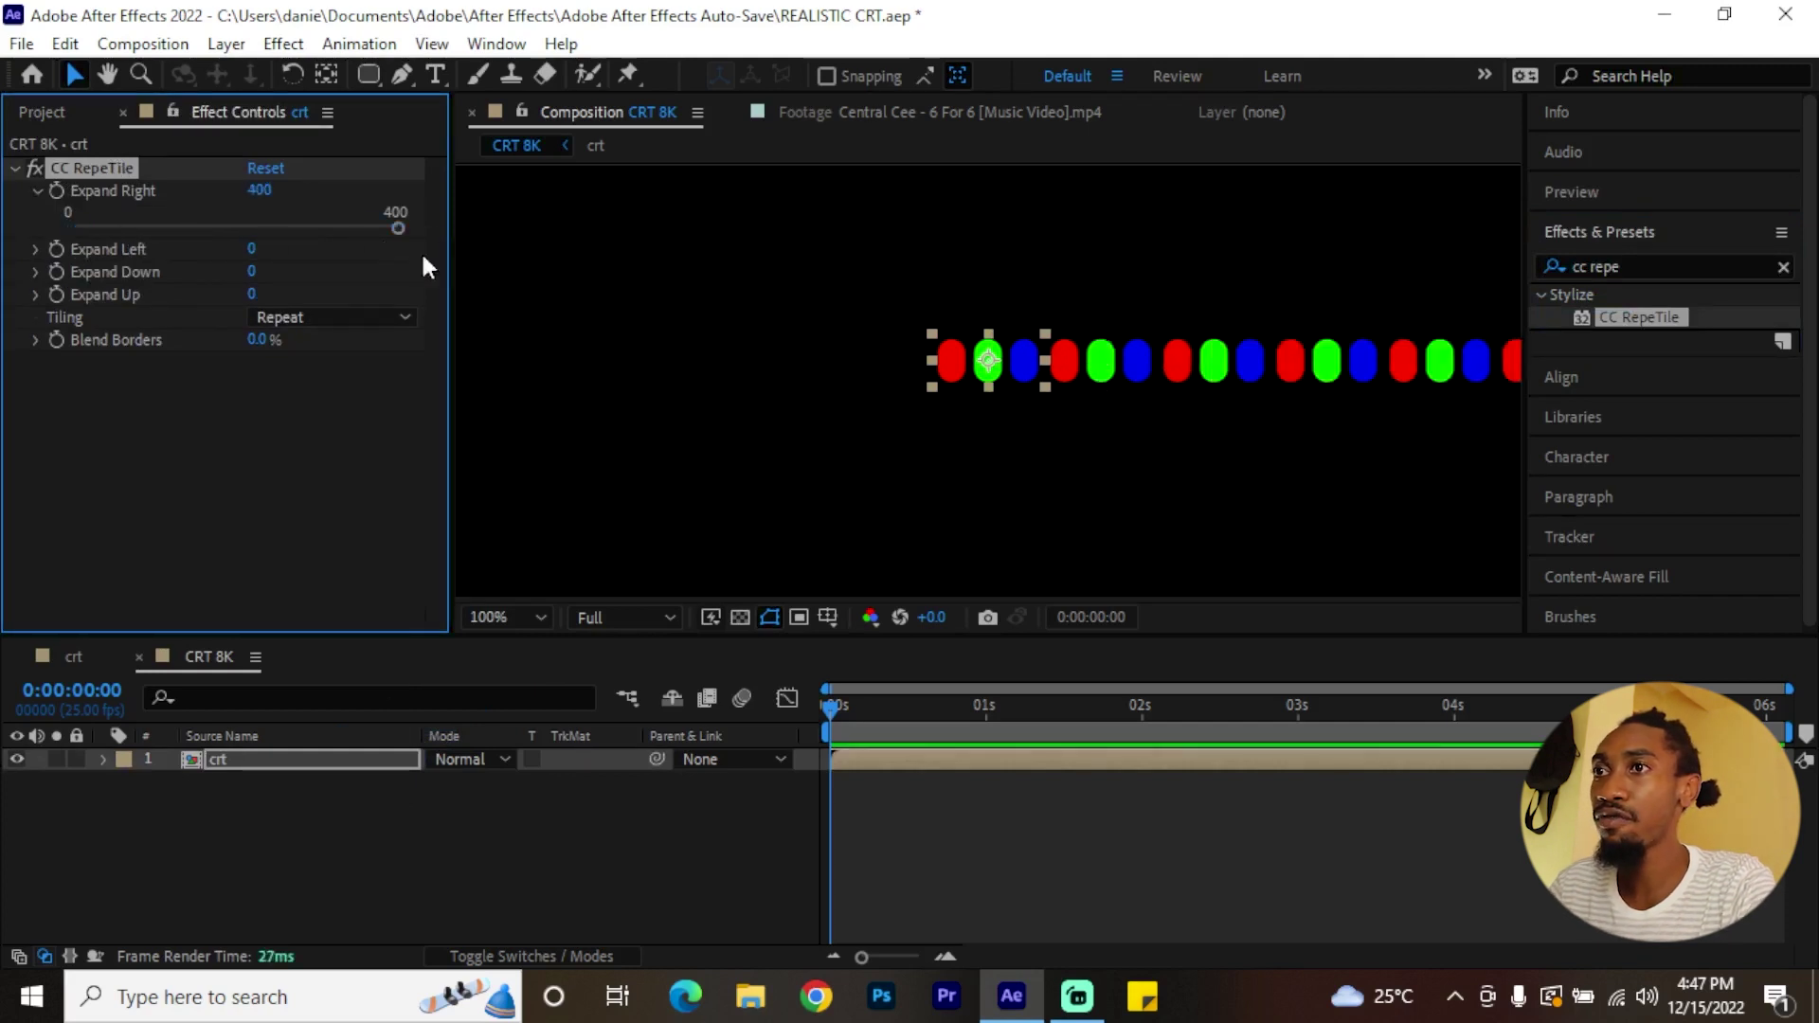
click(301, 206)
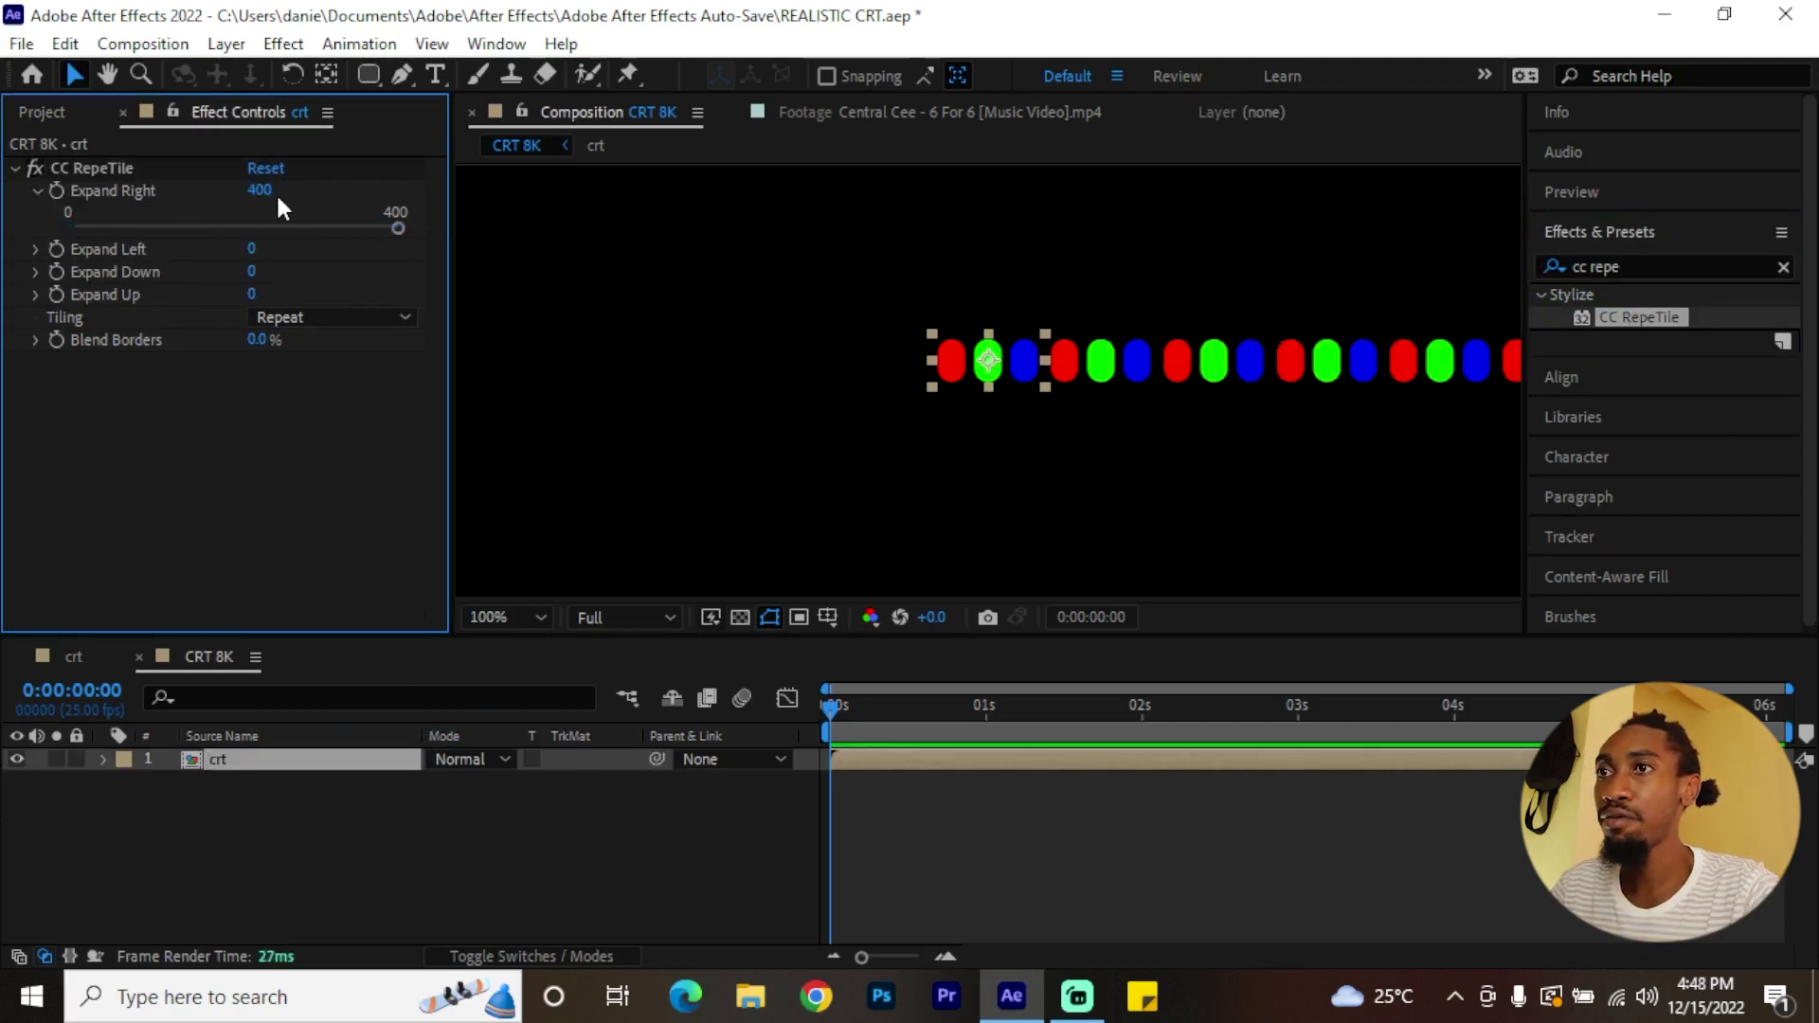
click(271, 189)
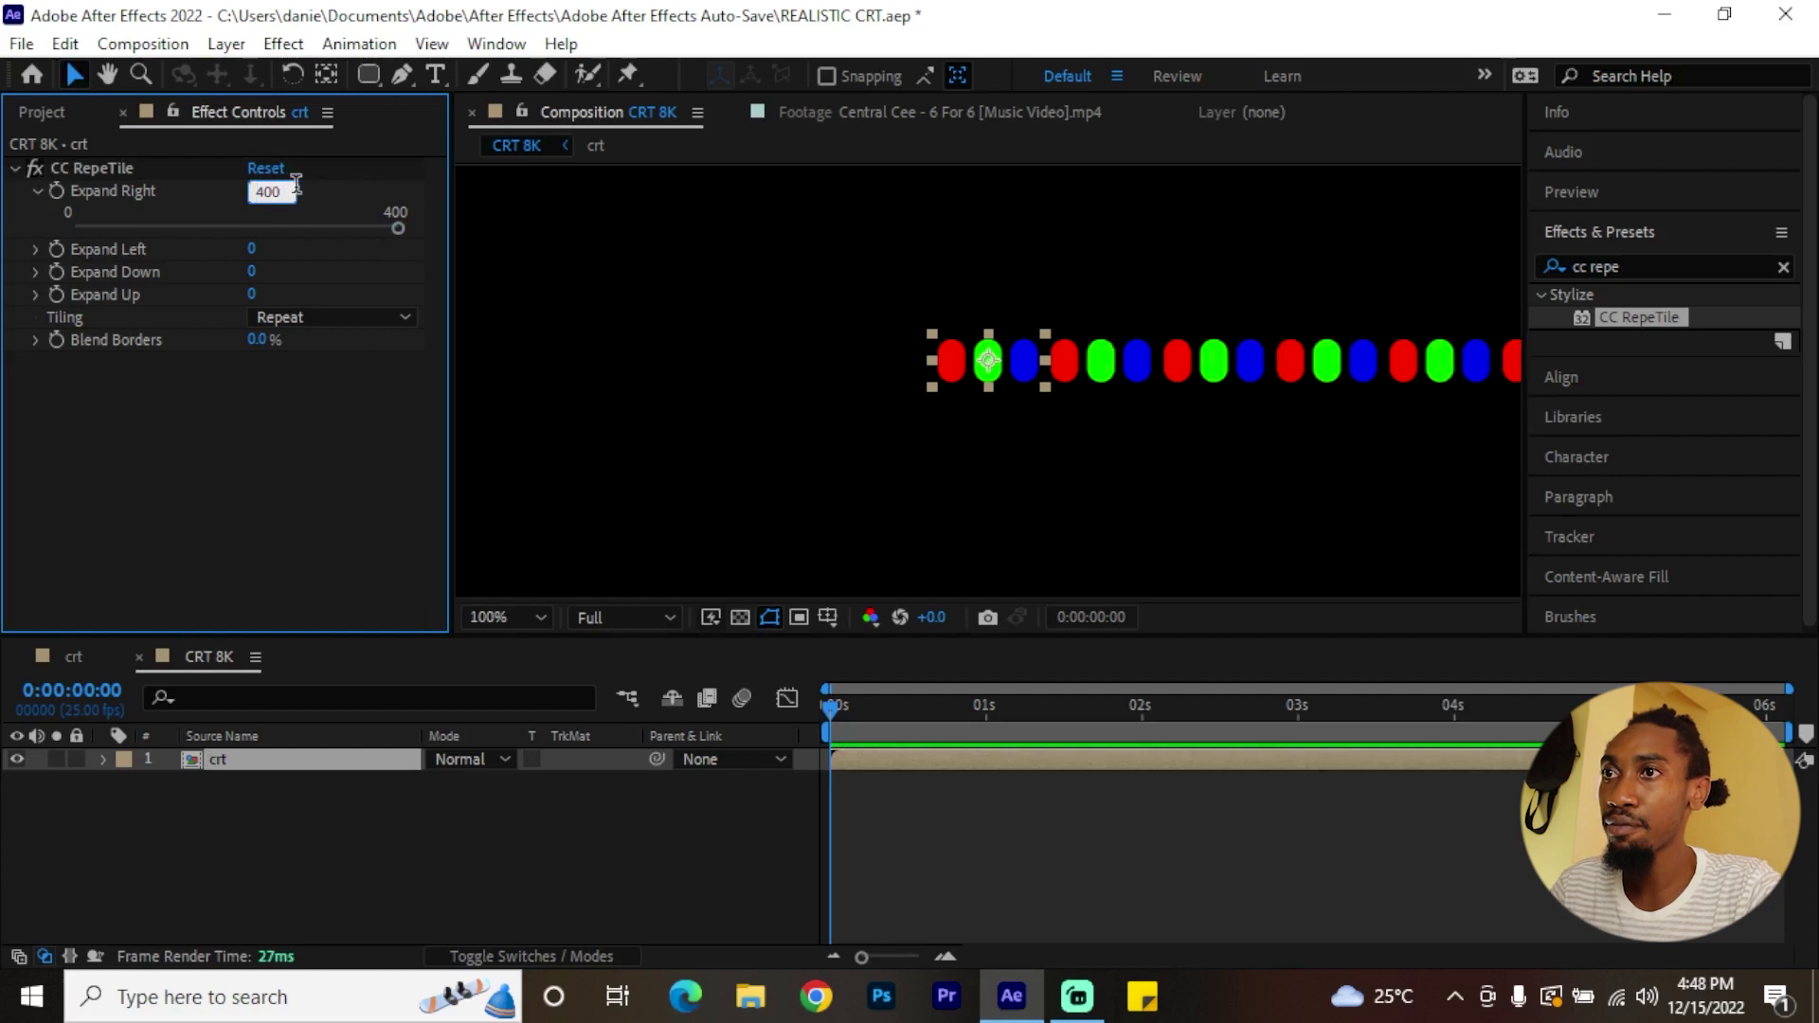
text(40000)
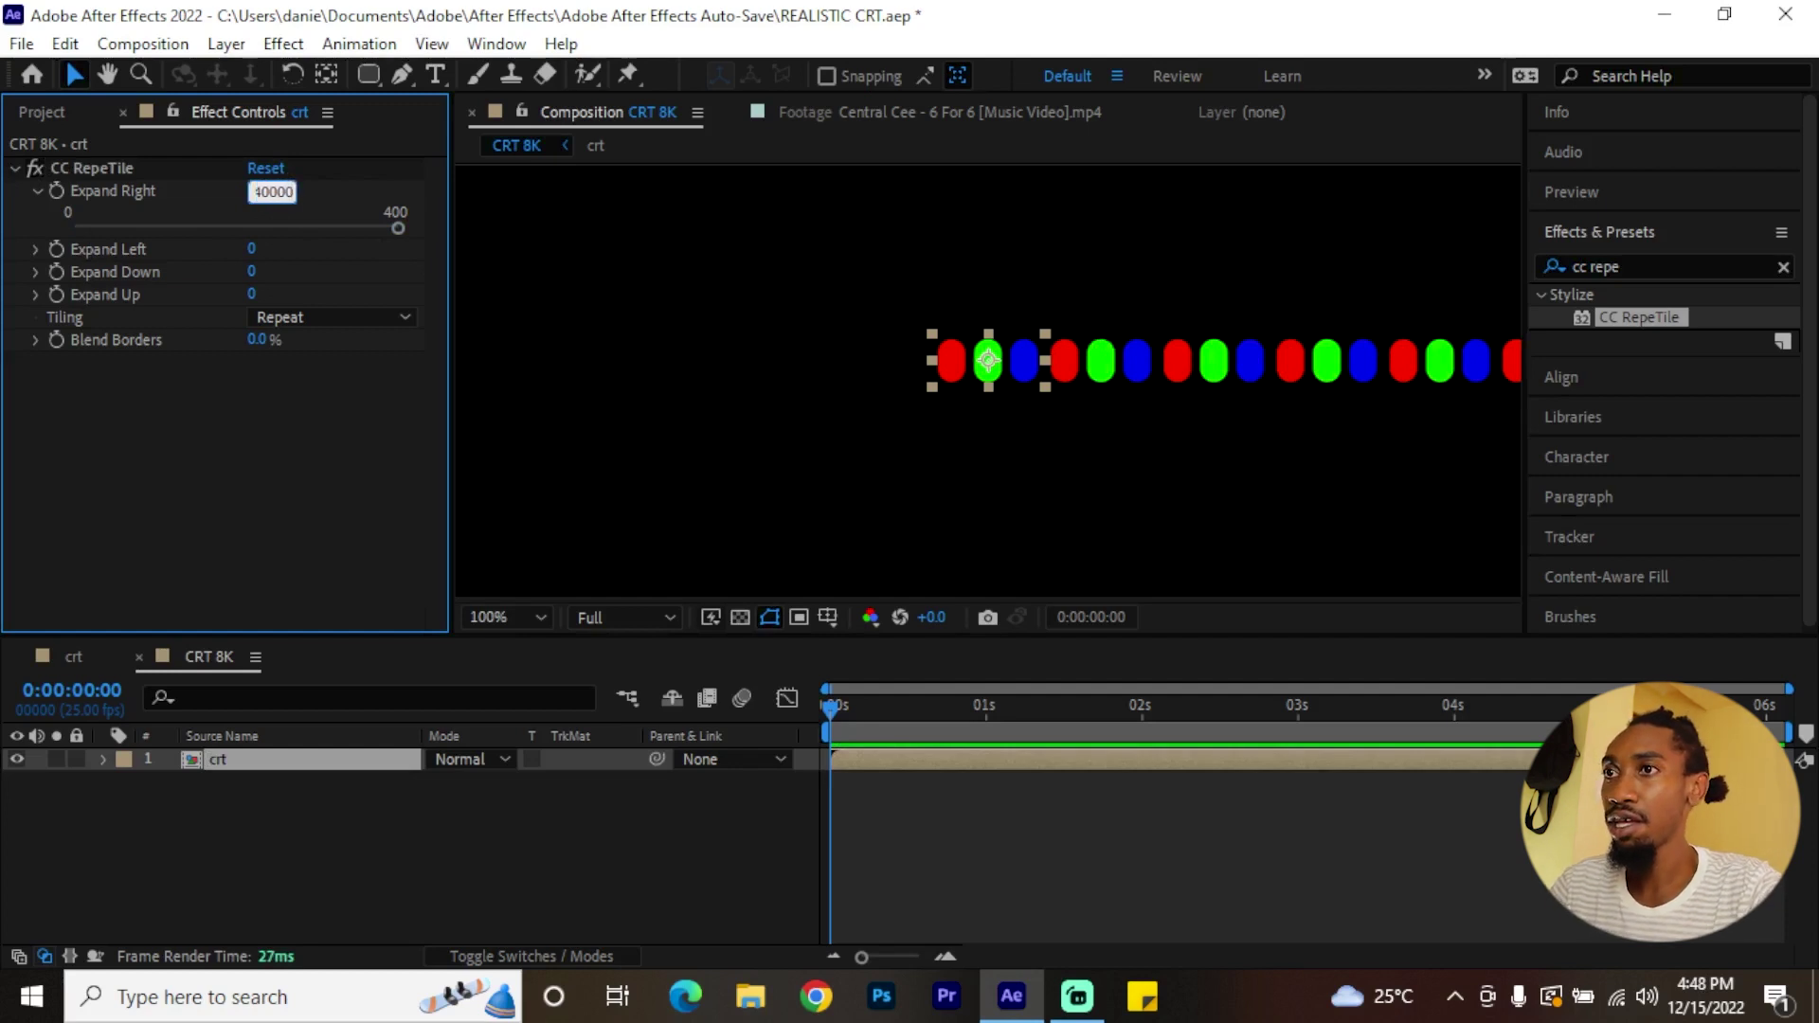
key(Return)
scroll(551, 246, down, 6)
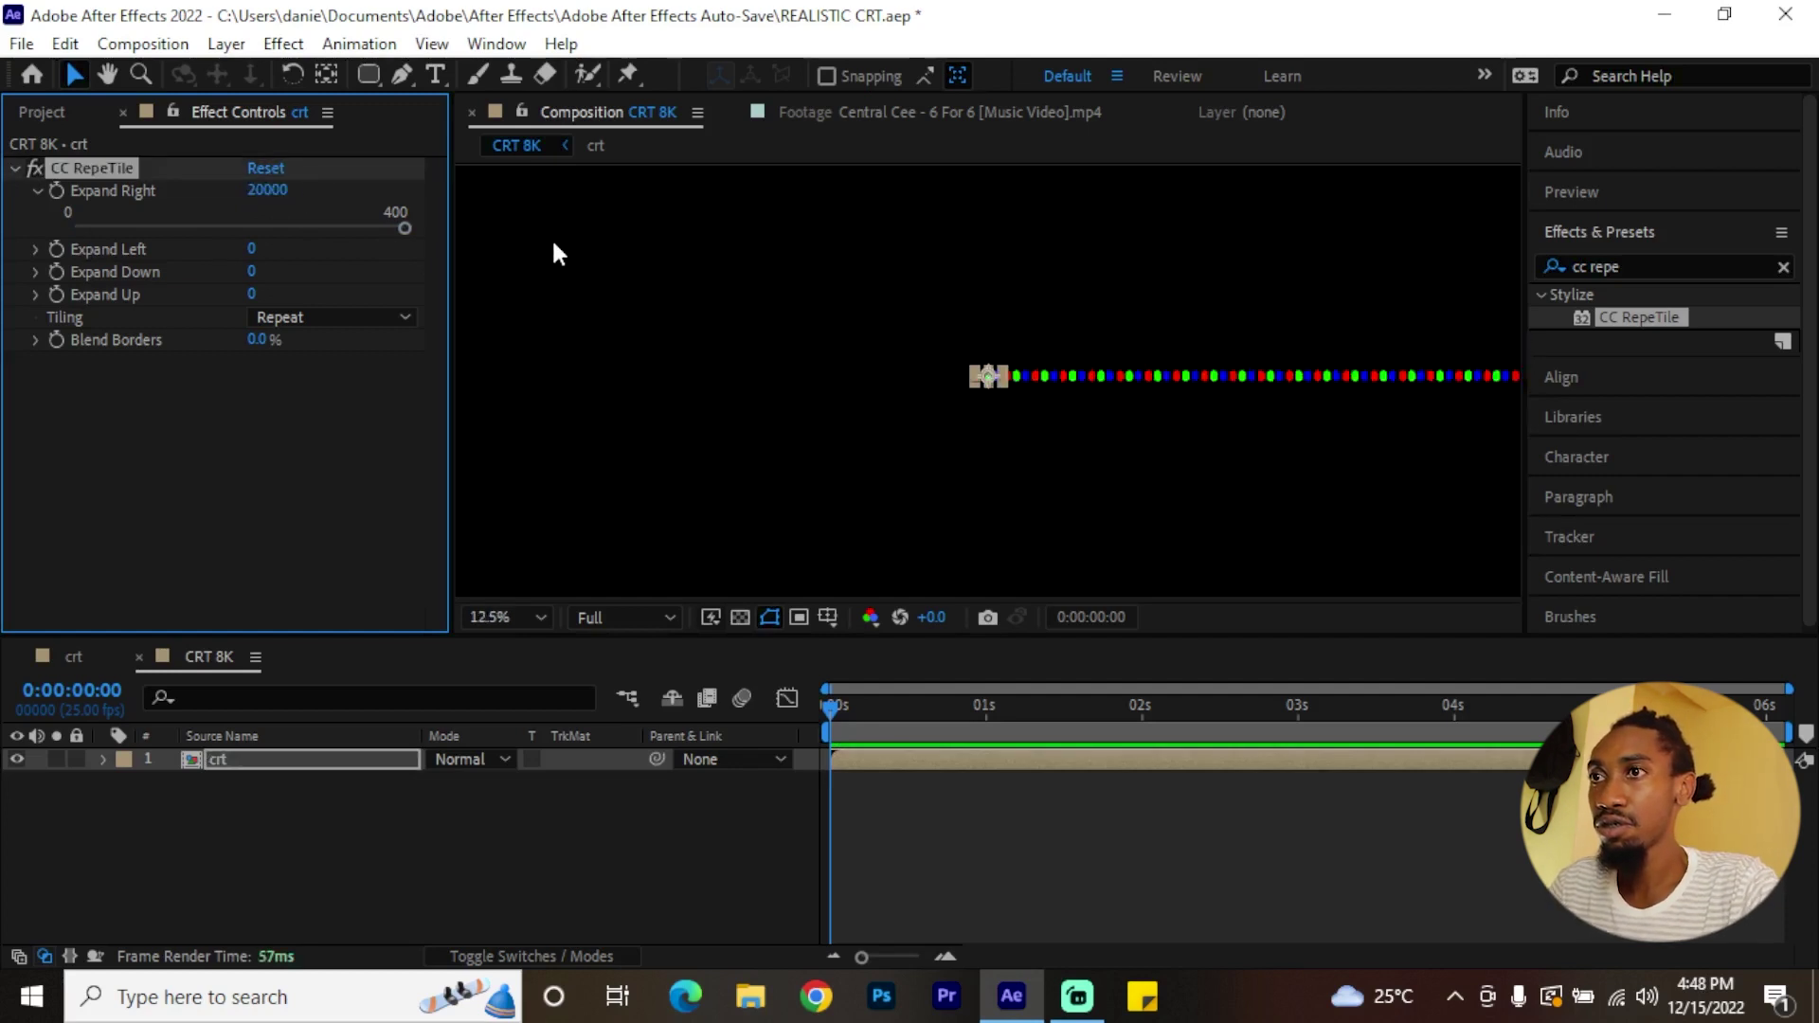
- Set the CC RepeTile Expand Left value to 20000 on the crt layer
click(270, 191)
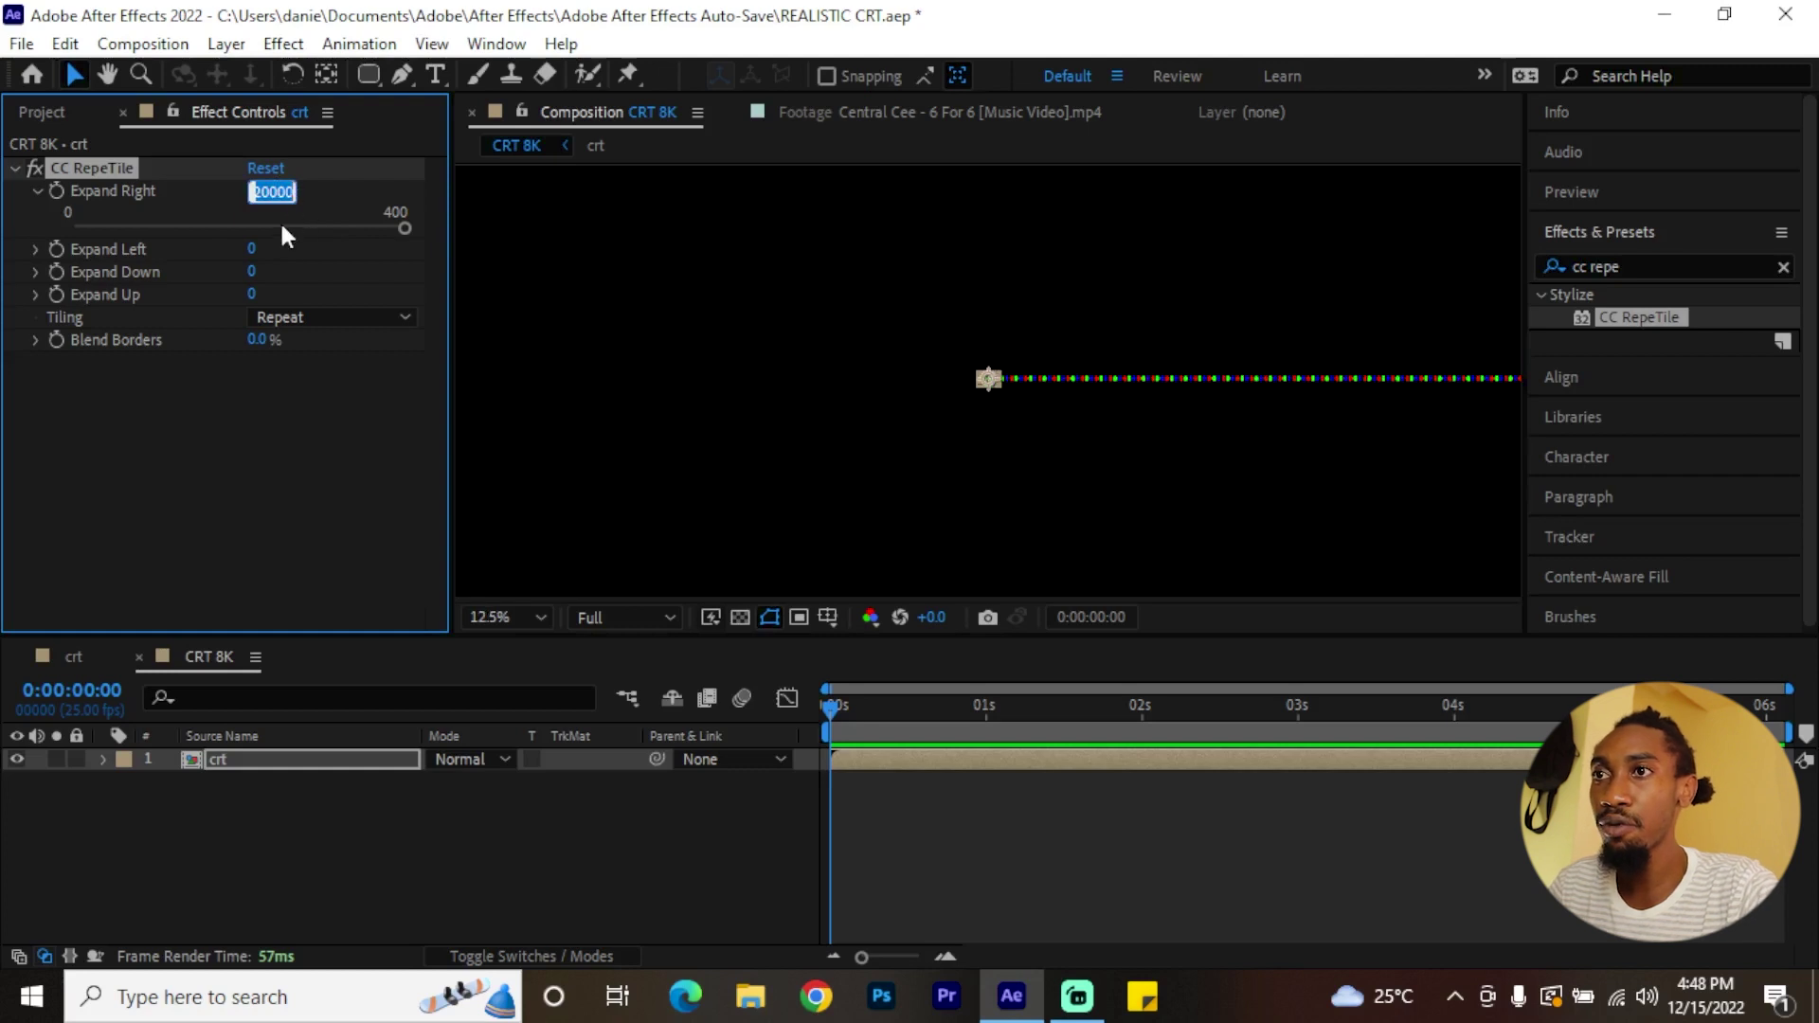
click(251, 248)
text(40000)
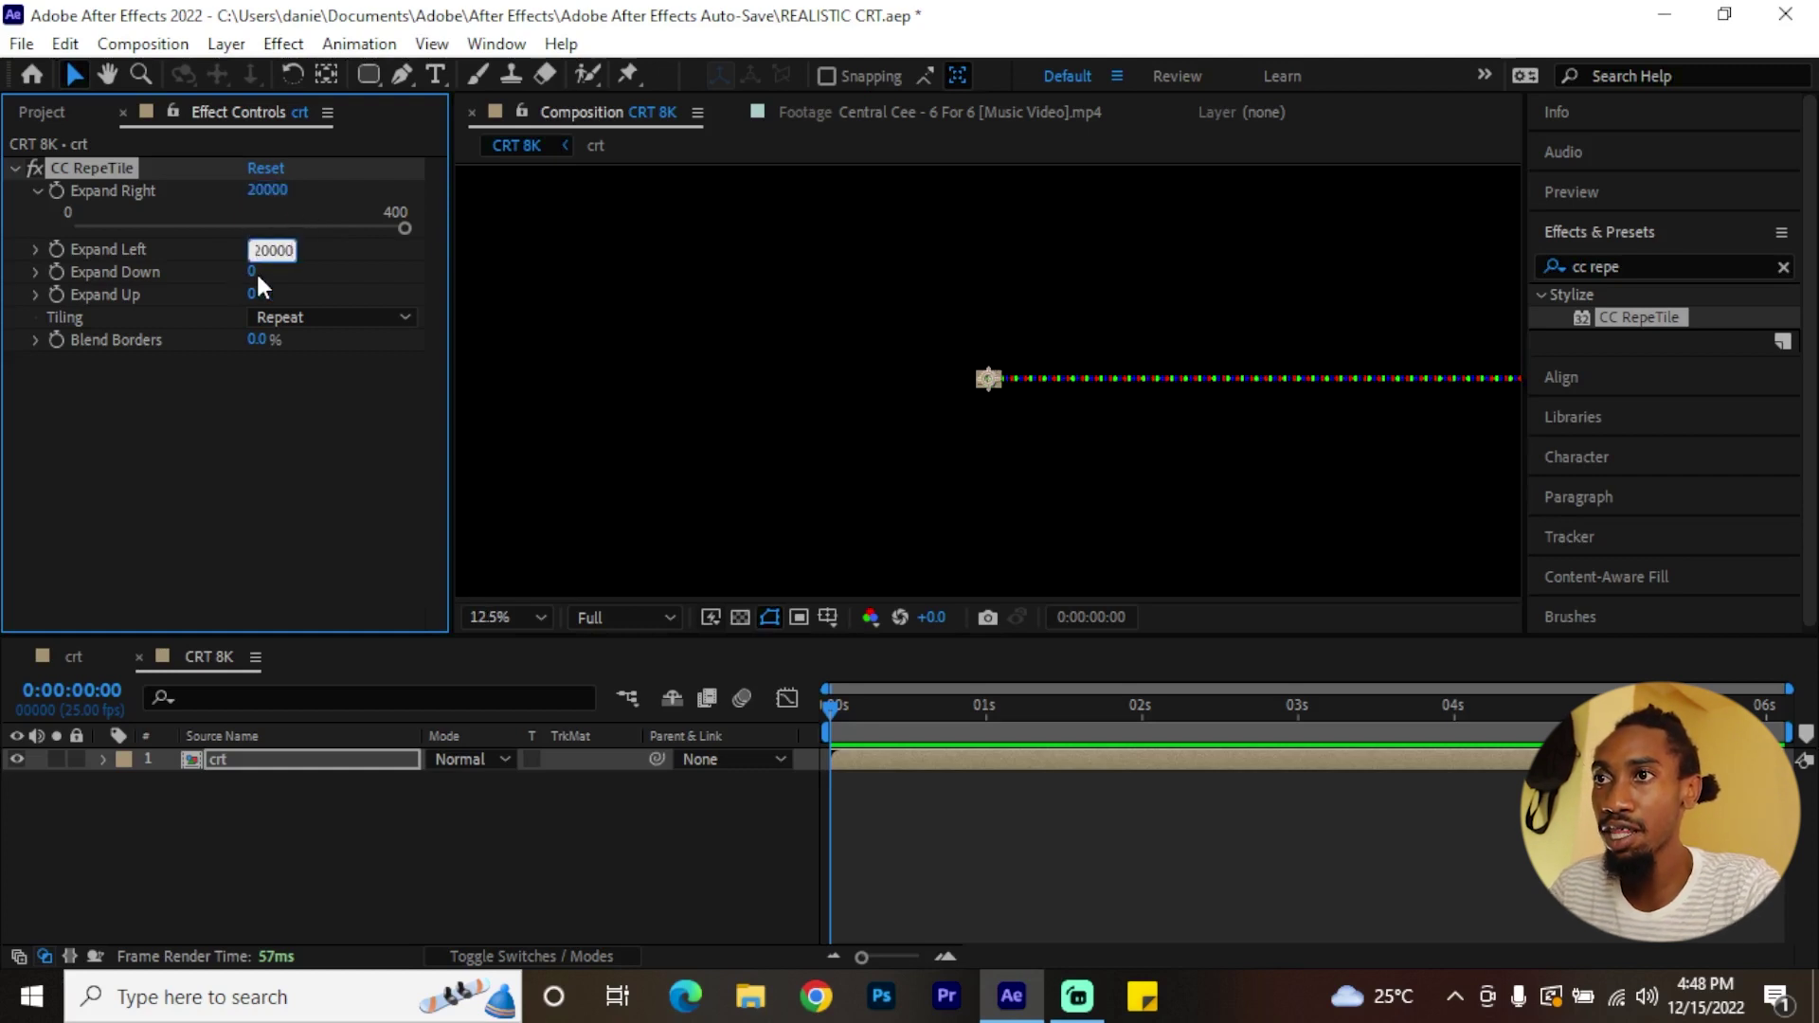
key(Return)
click(969, 519)
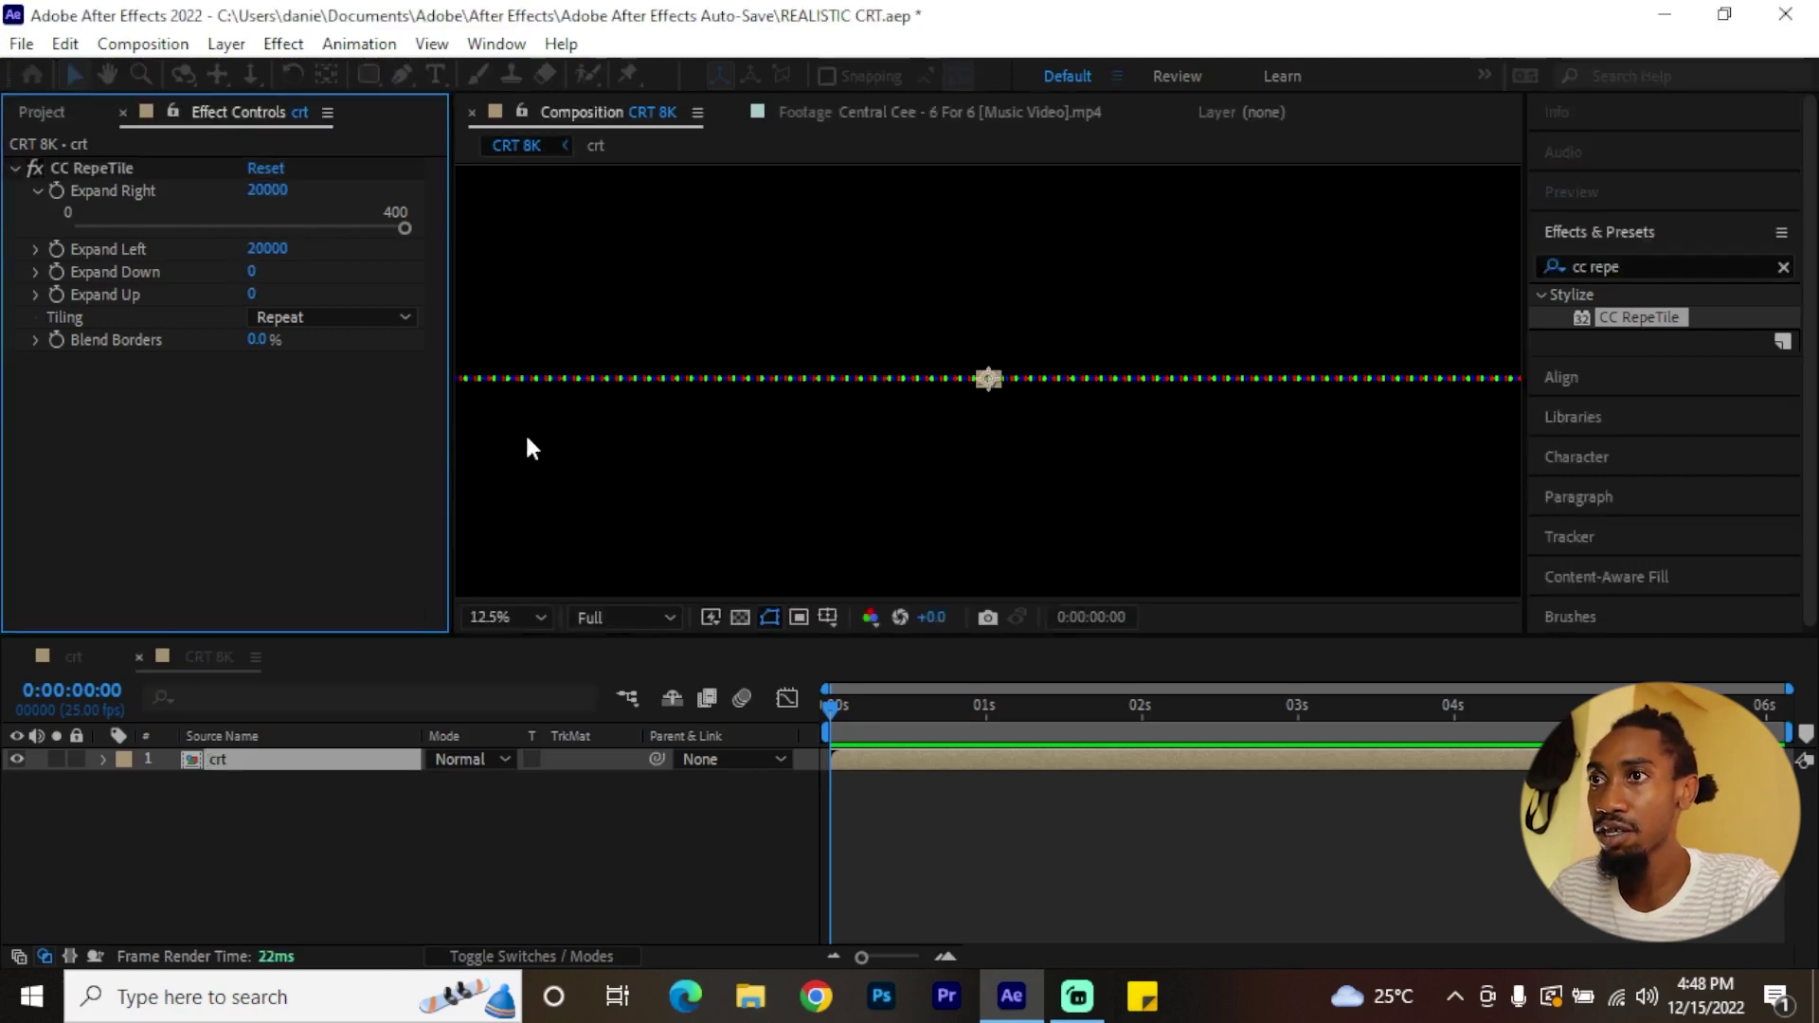
- Set both Expand Down and Expand Up of CC RepeTile to 20000 so the pixels tile vertically
click(252, 272)
text(20000)
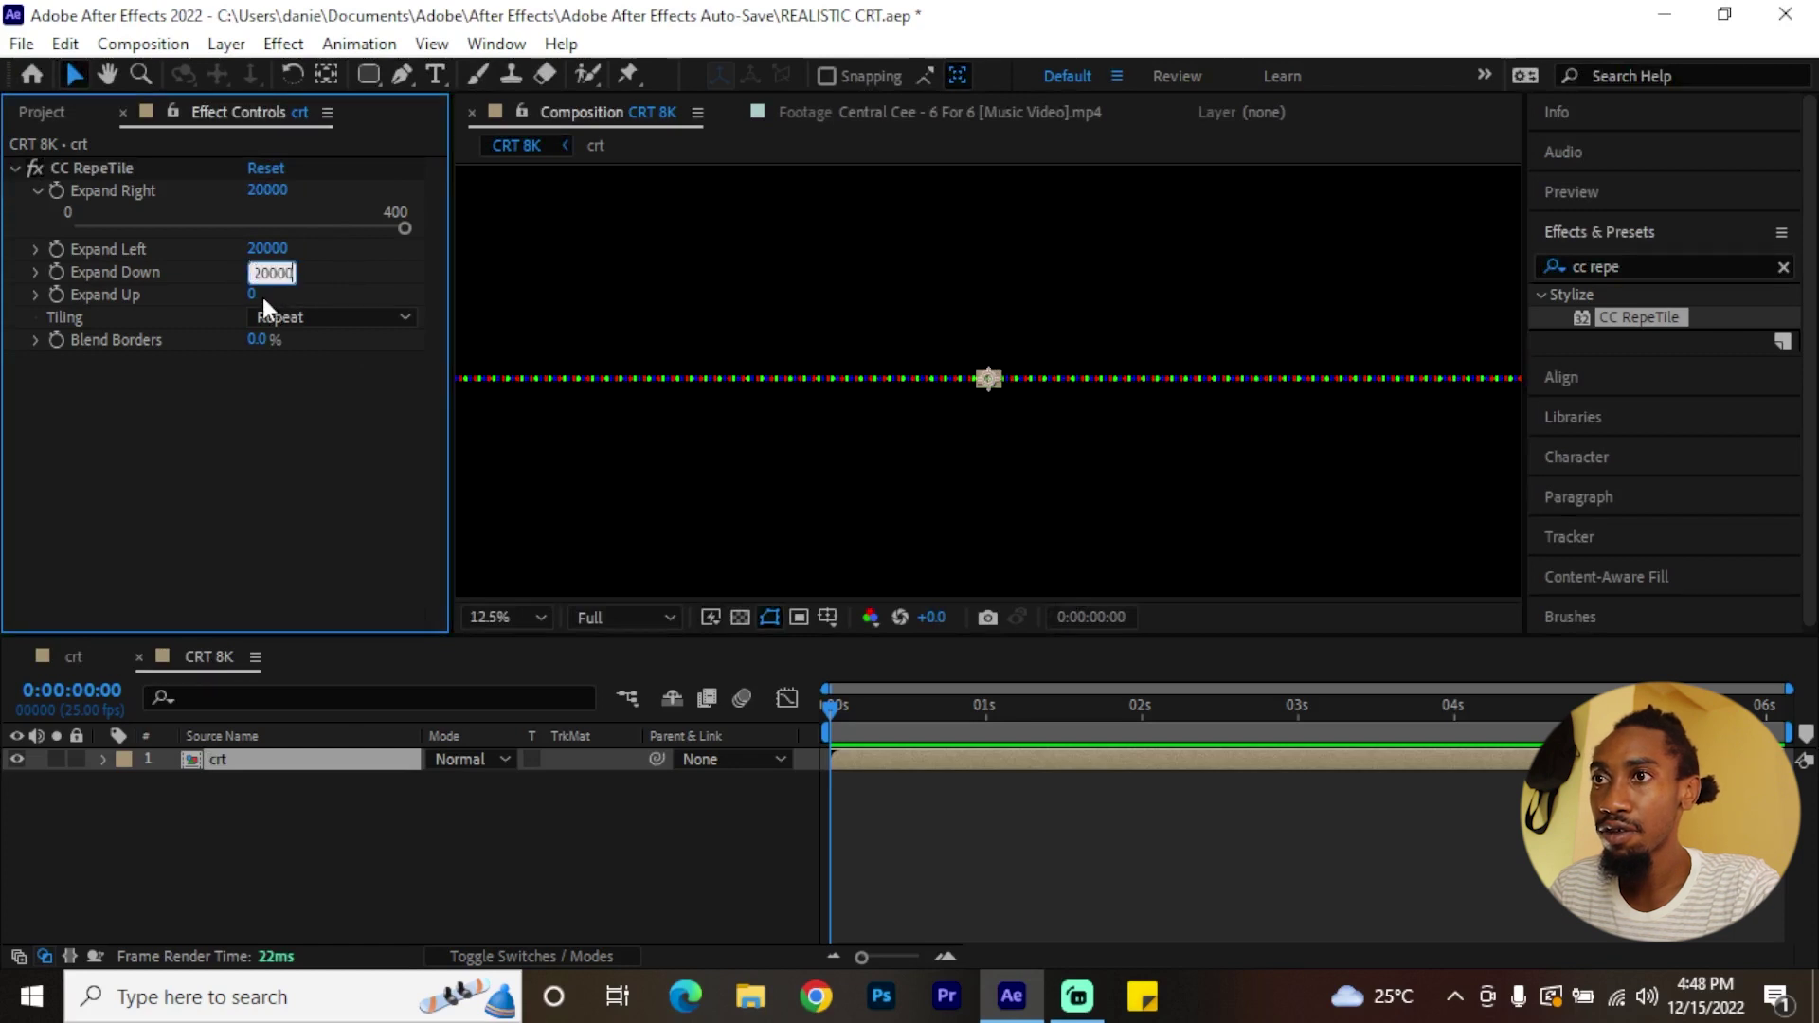
key(Return)
click(253, 295)
text(20000)
key(Return)
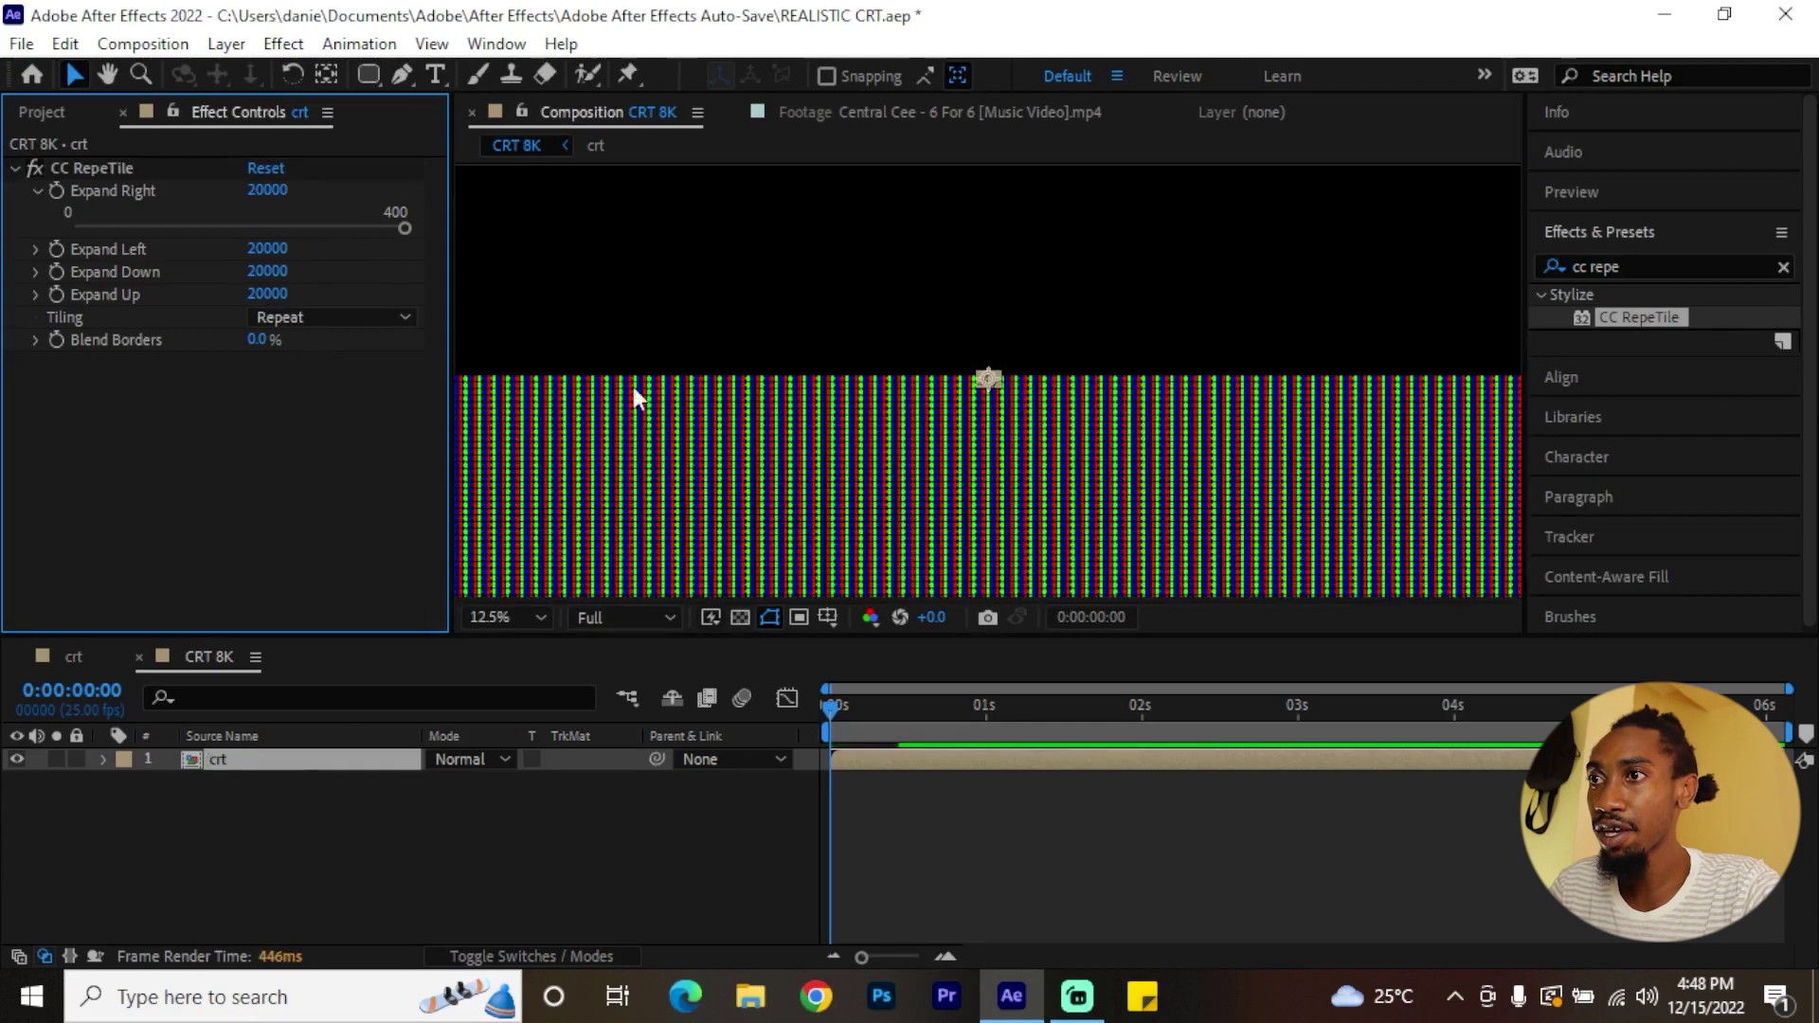
- Examine the tiled red, green and blue pixel pattern up close and across the full CRT 8K frame
key(comma)
key(comma)
key(comma)
key(period)
key(period)
key(period)
key(period)
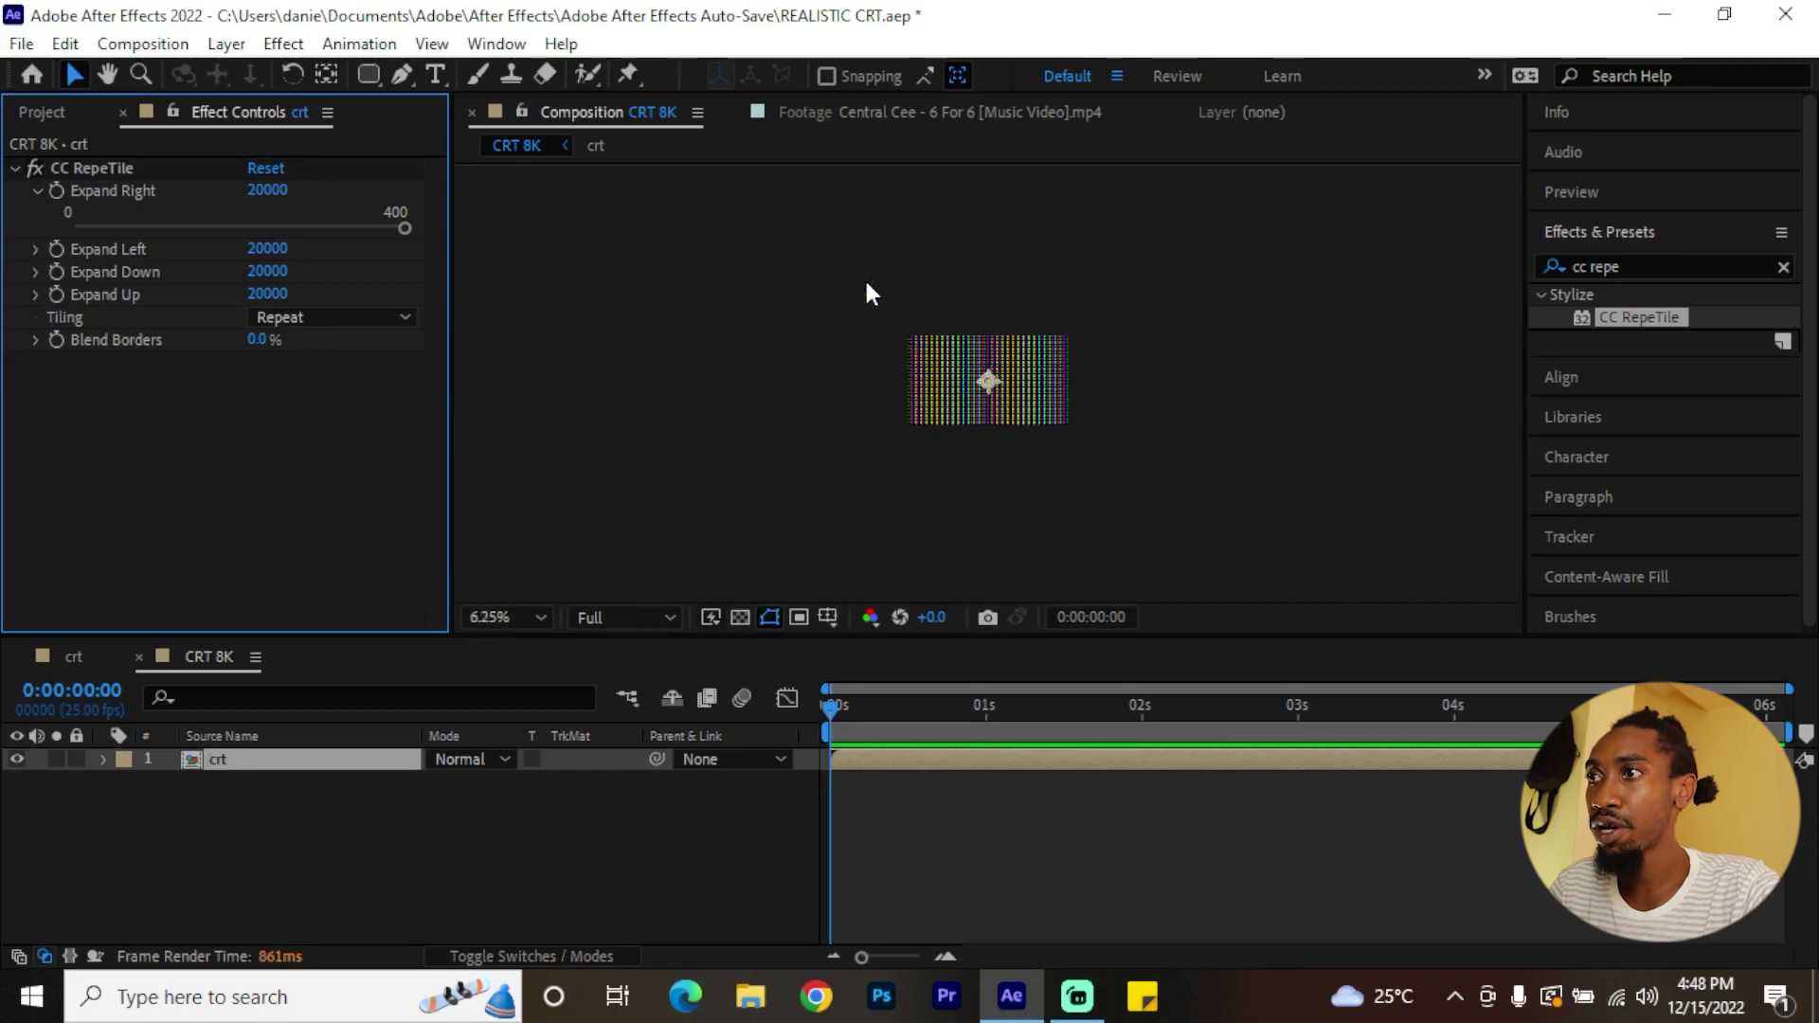
key(h)
drag(781, 375, 732, 387)
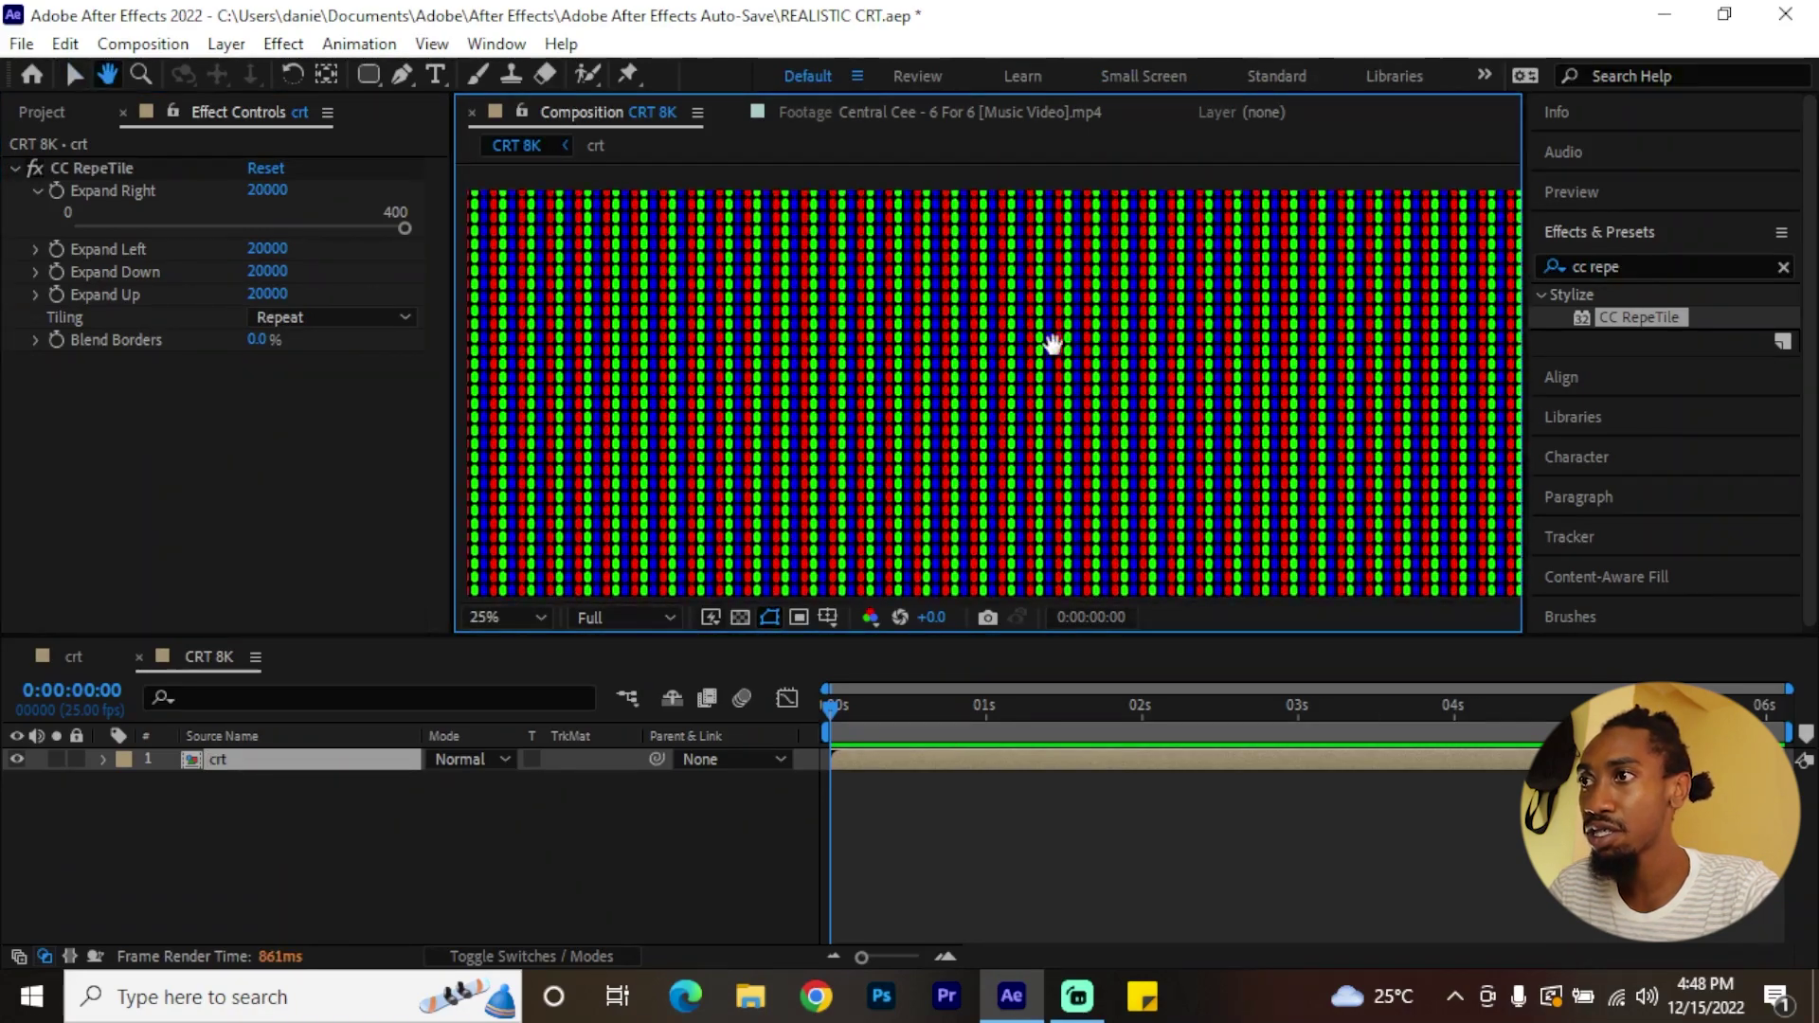
key(comma)
key(comma)
key(v)
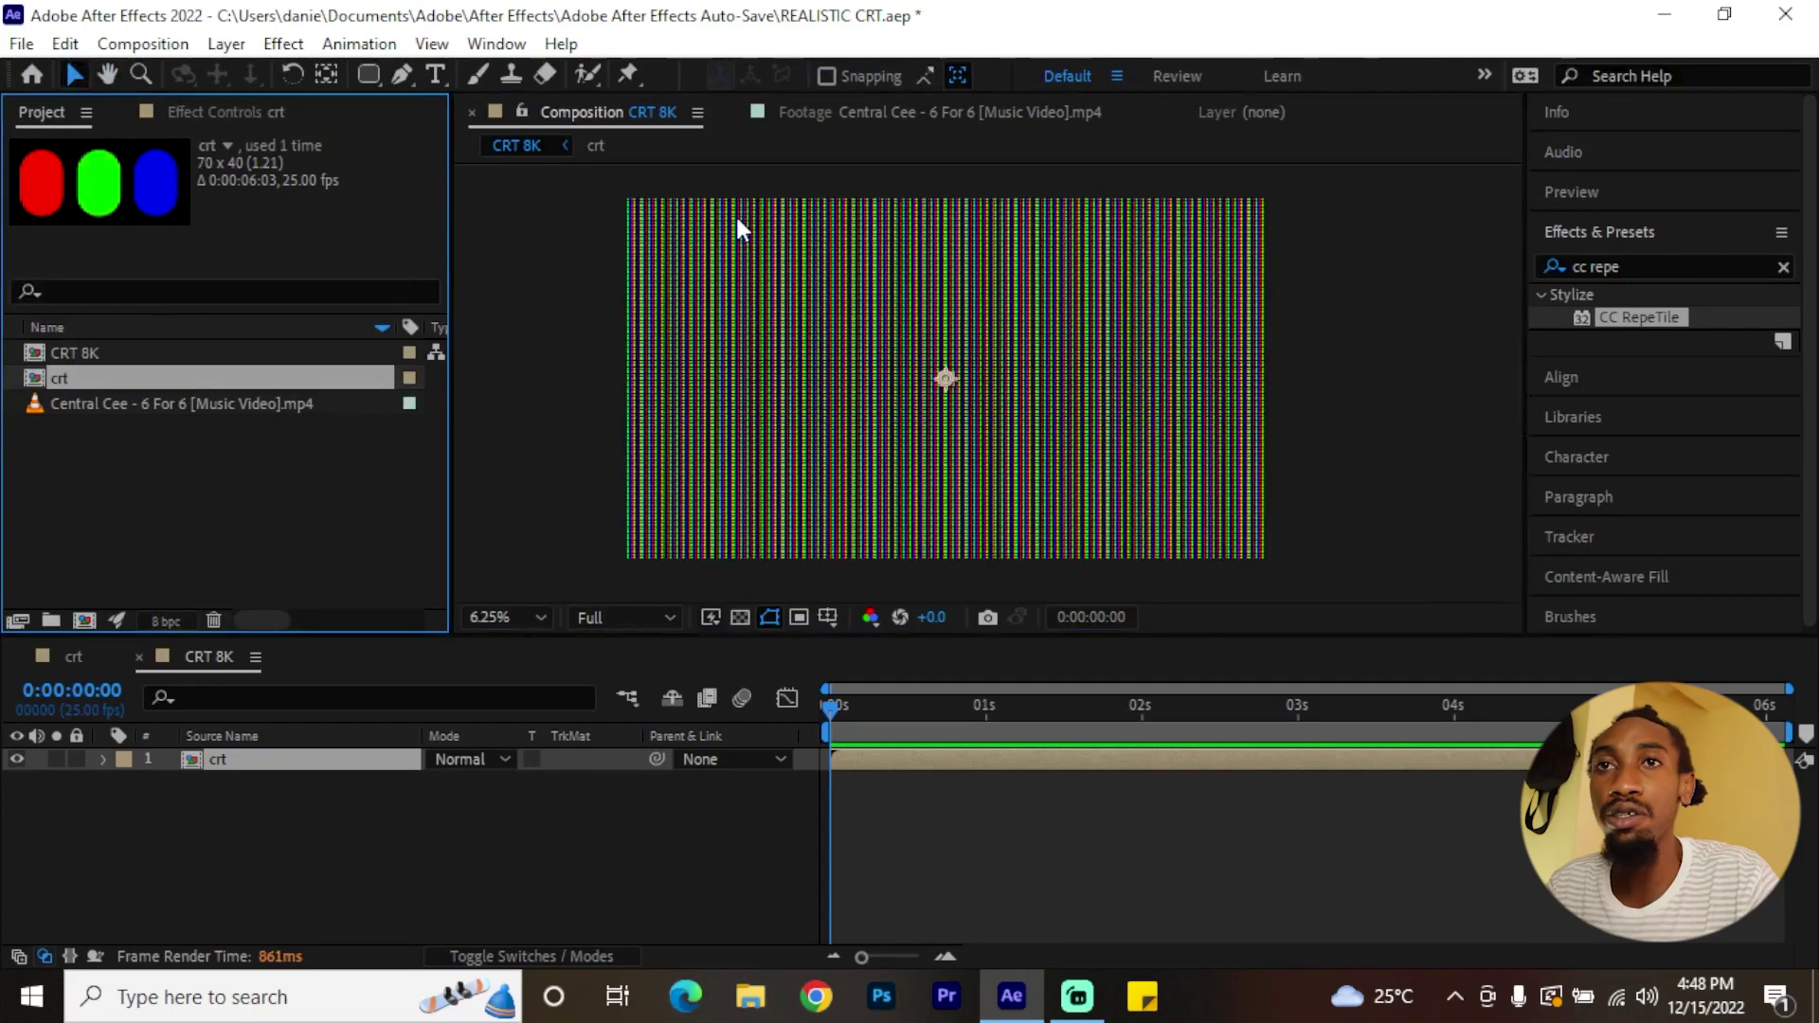
- Create a new composition named Footage with the HDTV 1080 25 preset
click(84, 620)
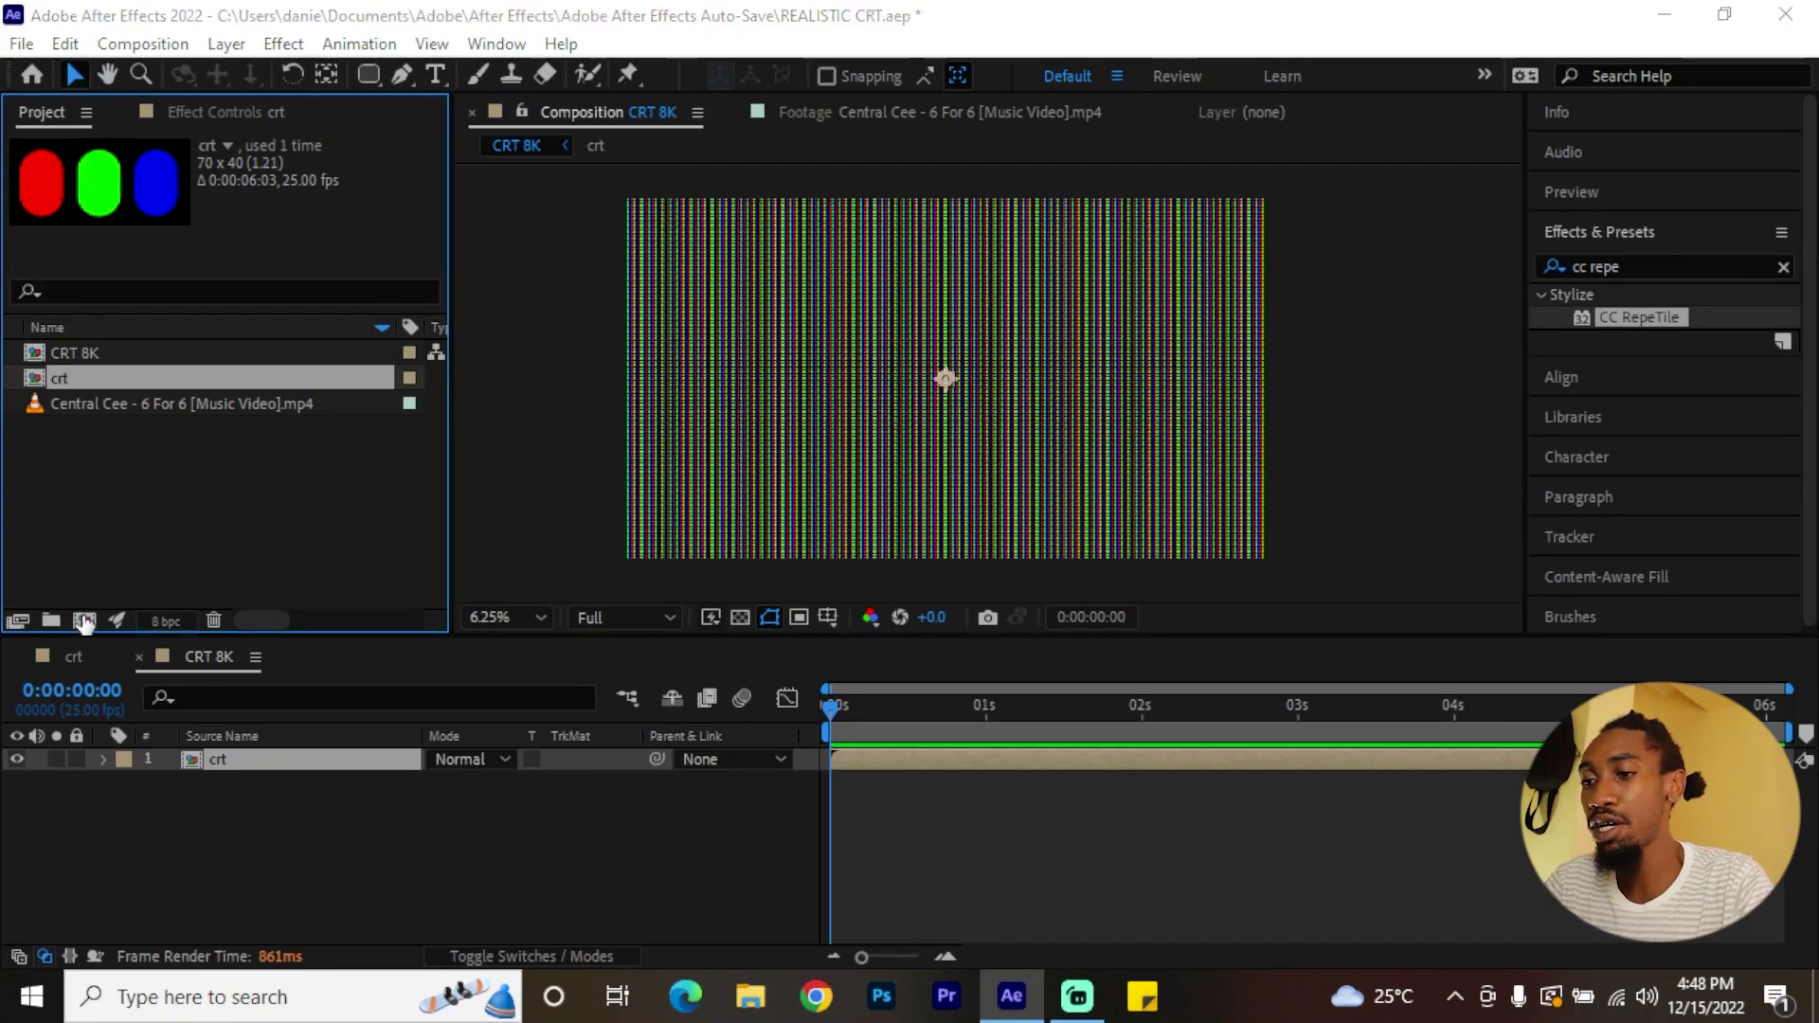
text(Footage)
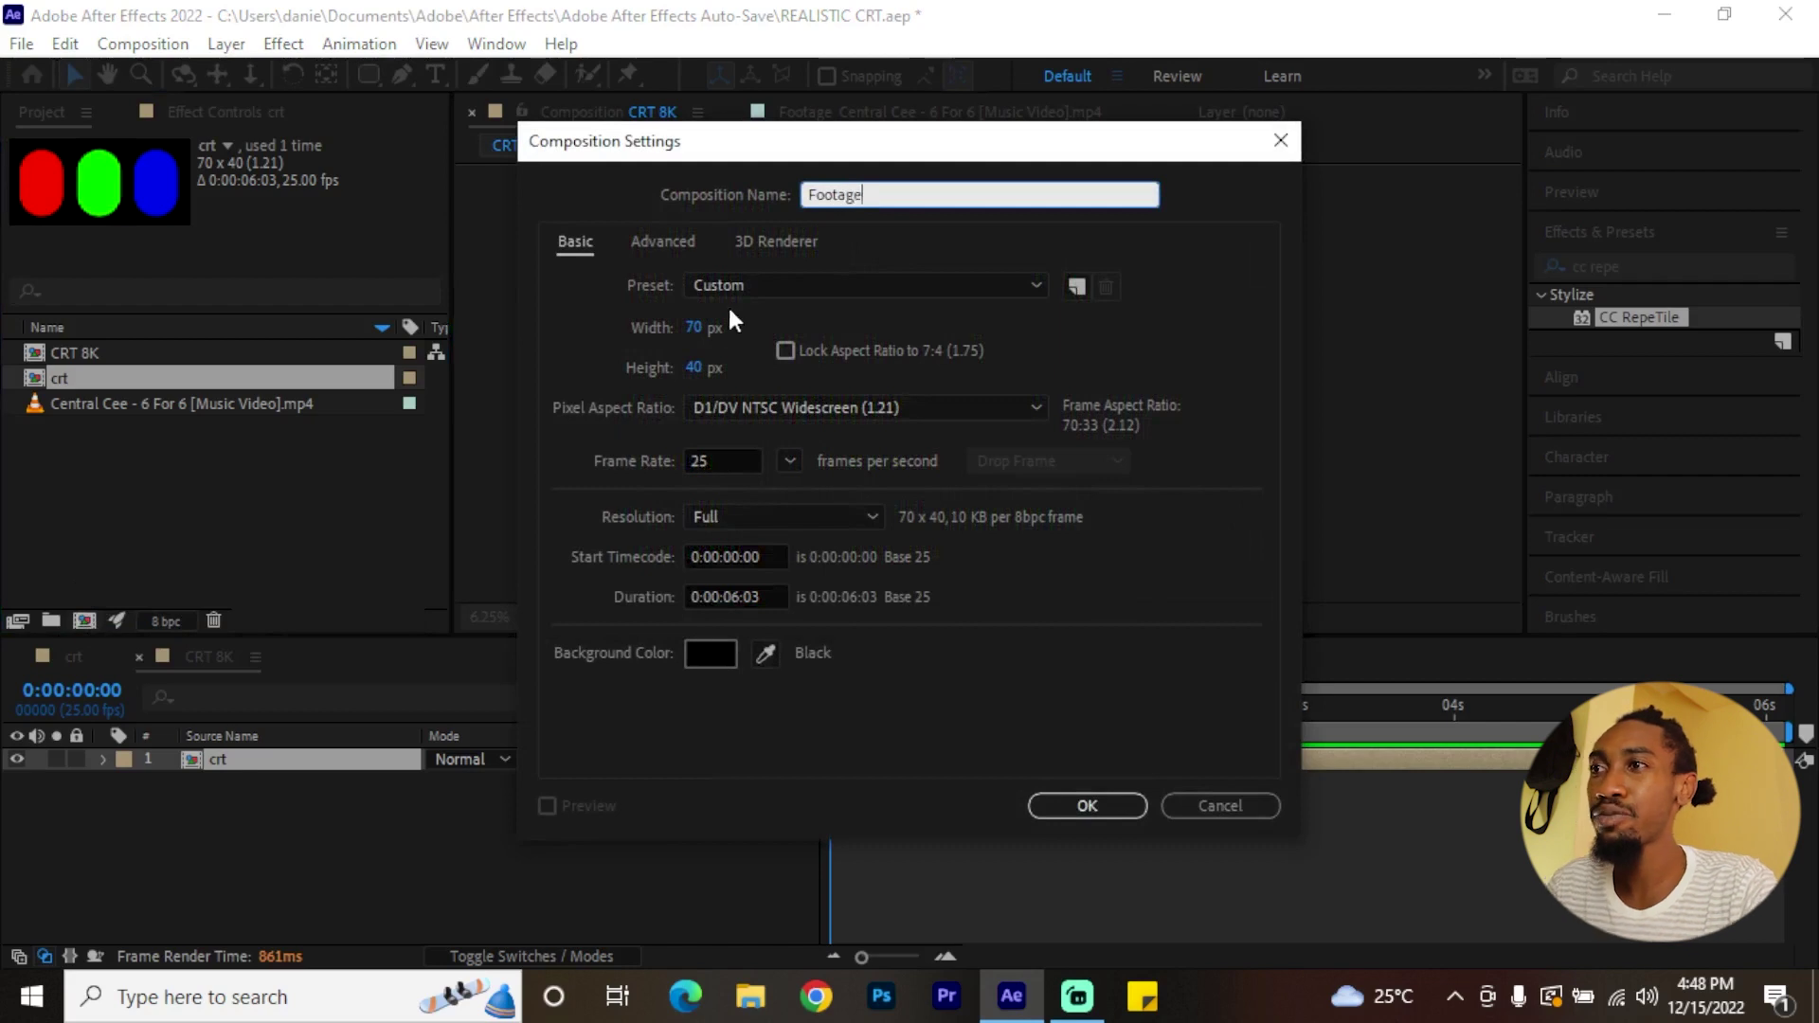
click(736, 280)
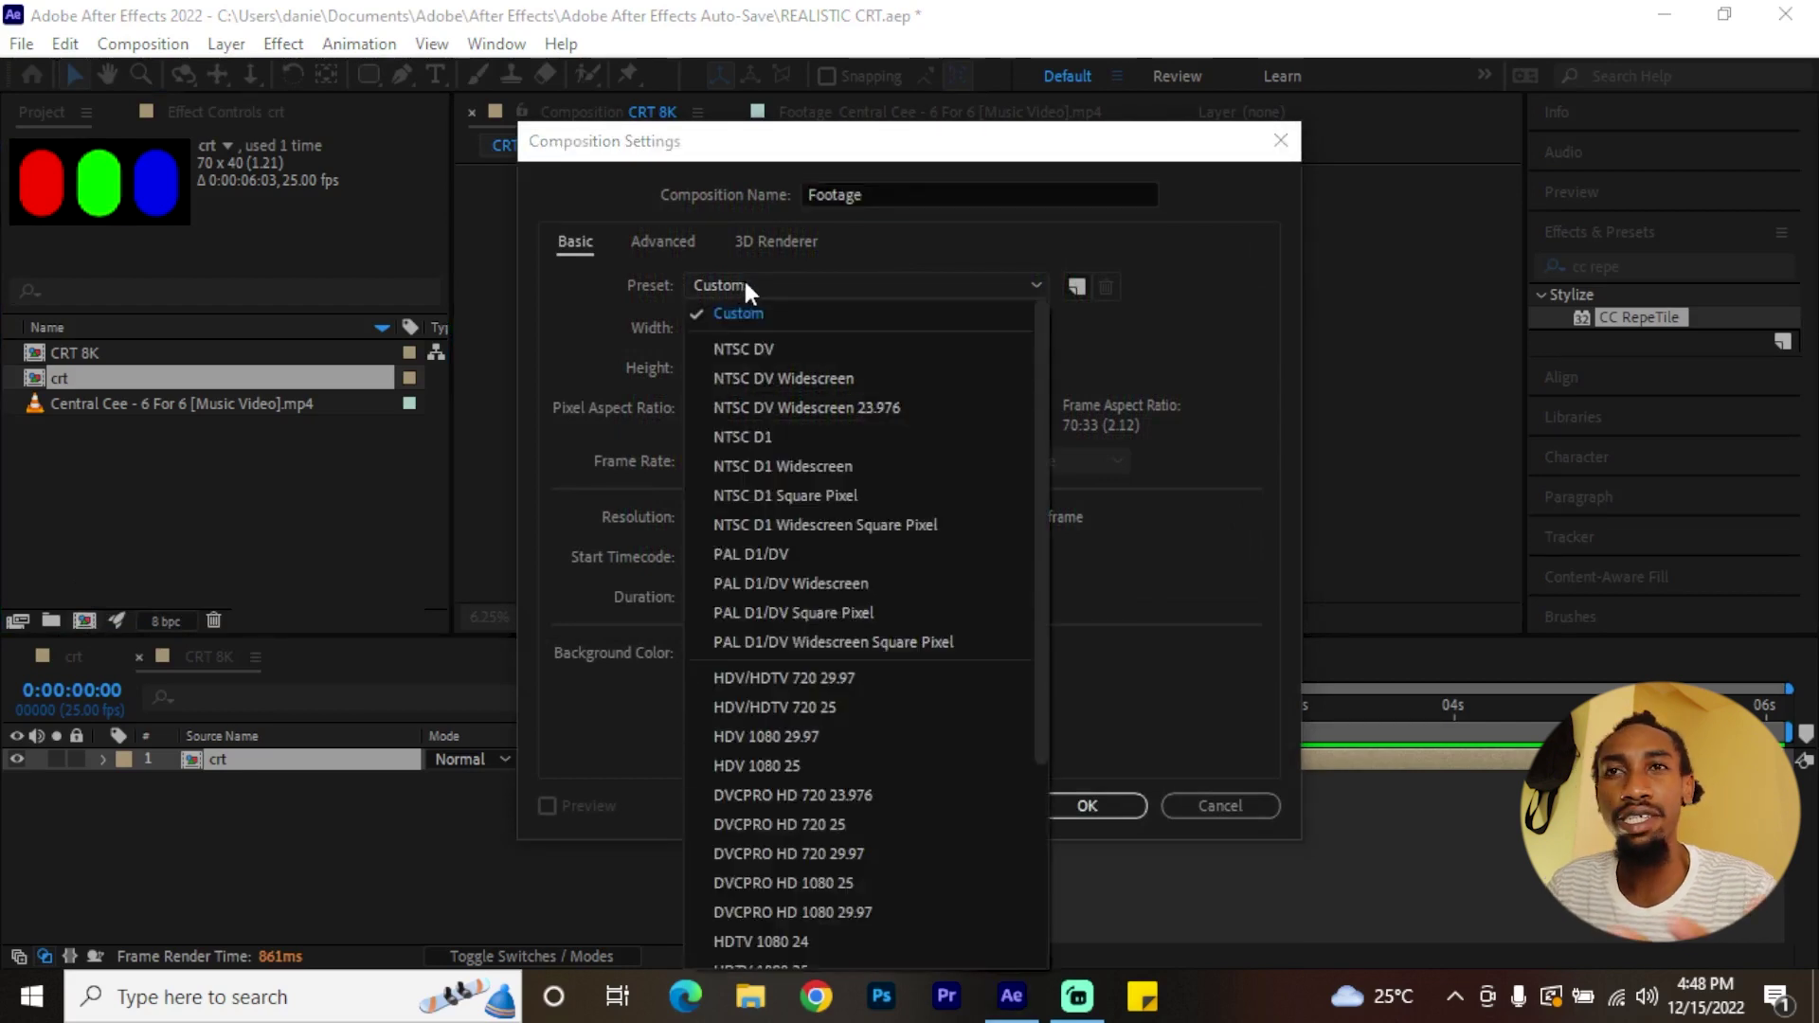
scroll(850, 587, down, 3)
click(837, 677)
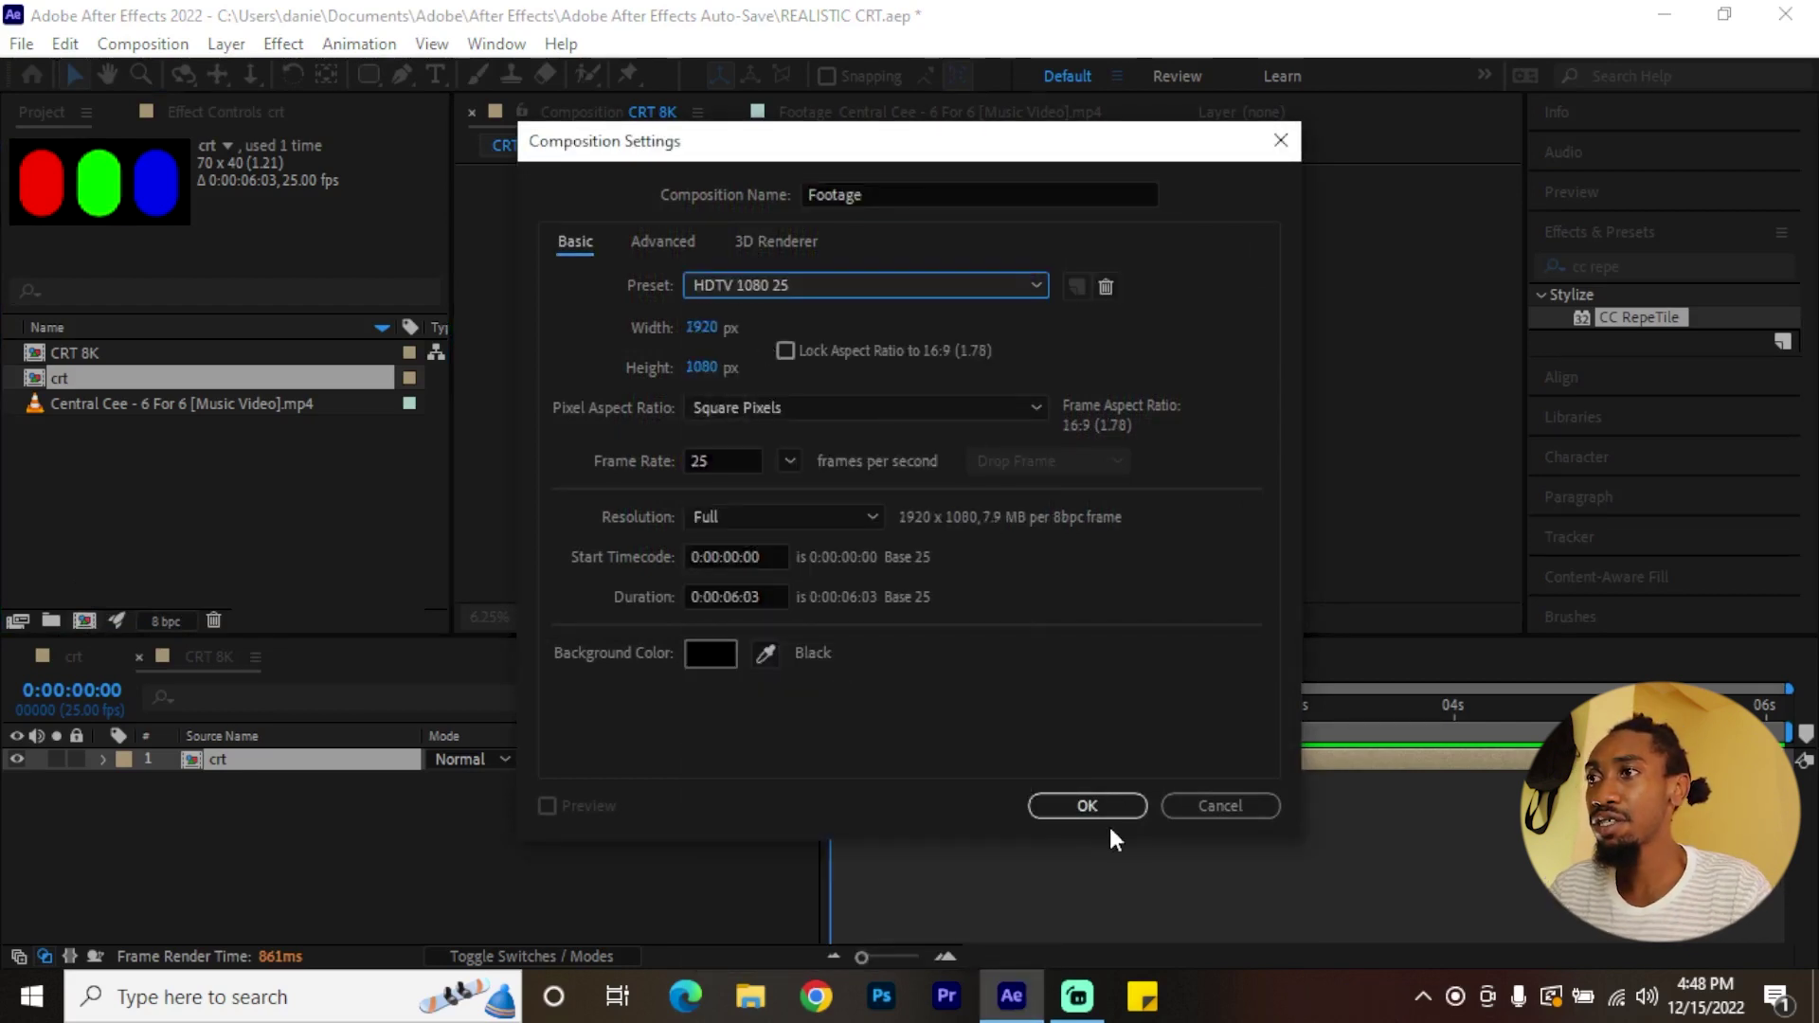
click(1078, 805)
- Add the Central Cee music video clip as a layer in the Footage composition and scrub through it
double_click(220, 427)
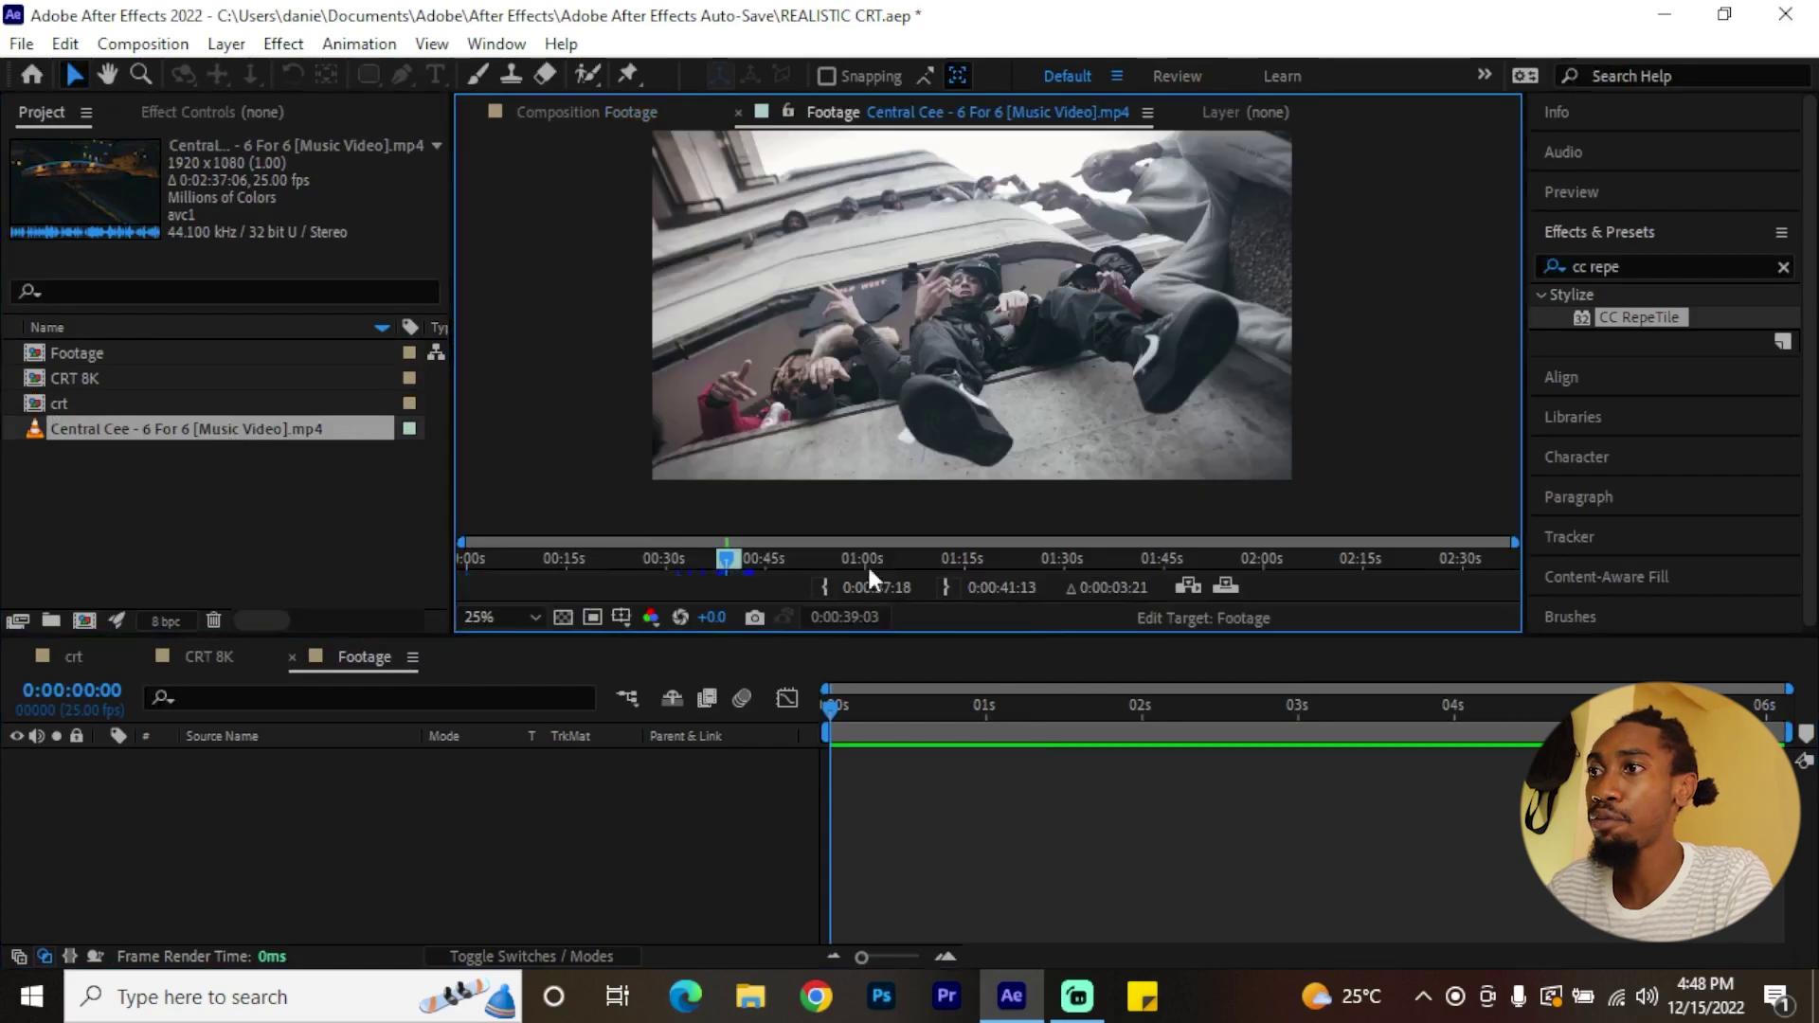
drag(729, 561, 739, 559)
drag(209, 430, 178, 811)
drag(879, 708, 1685, 708)
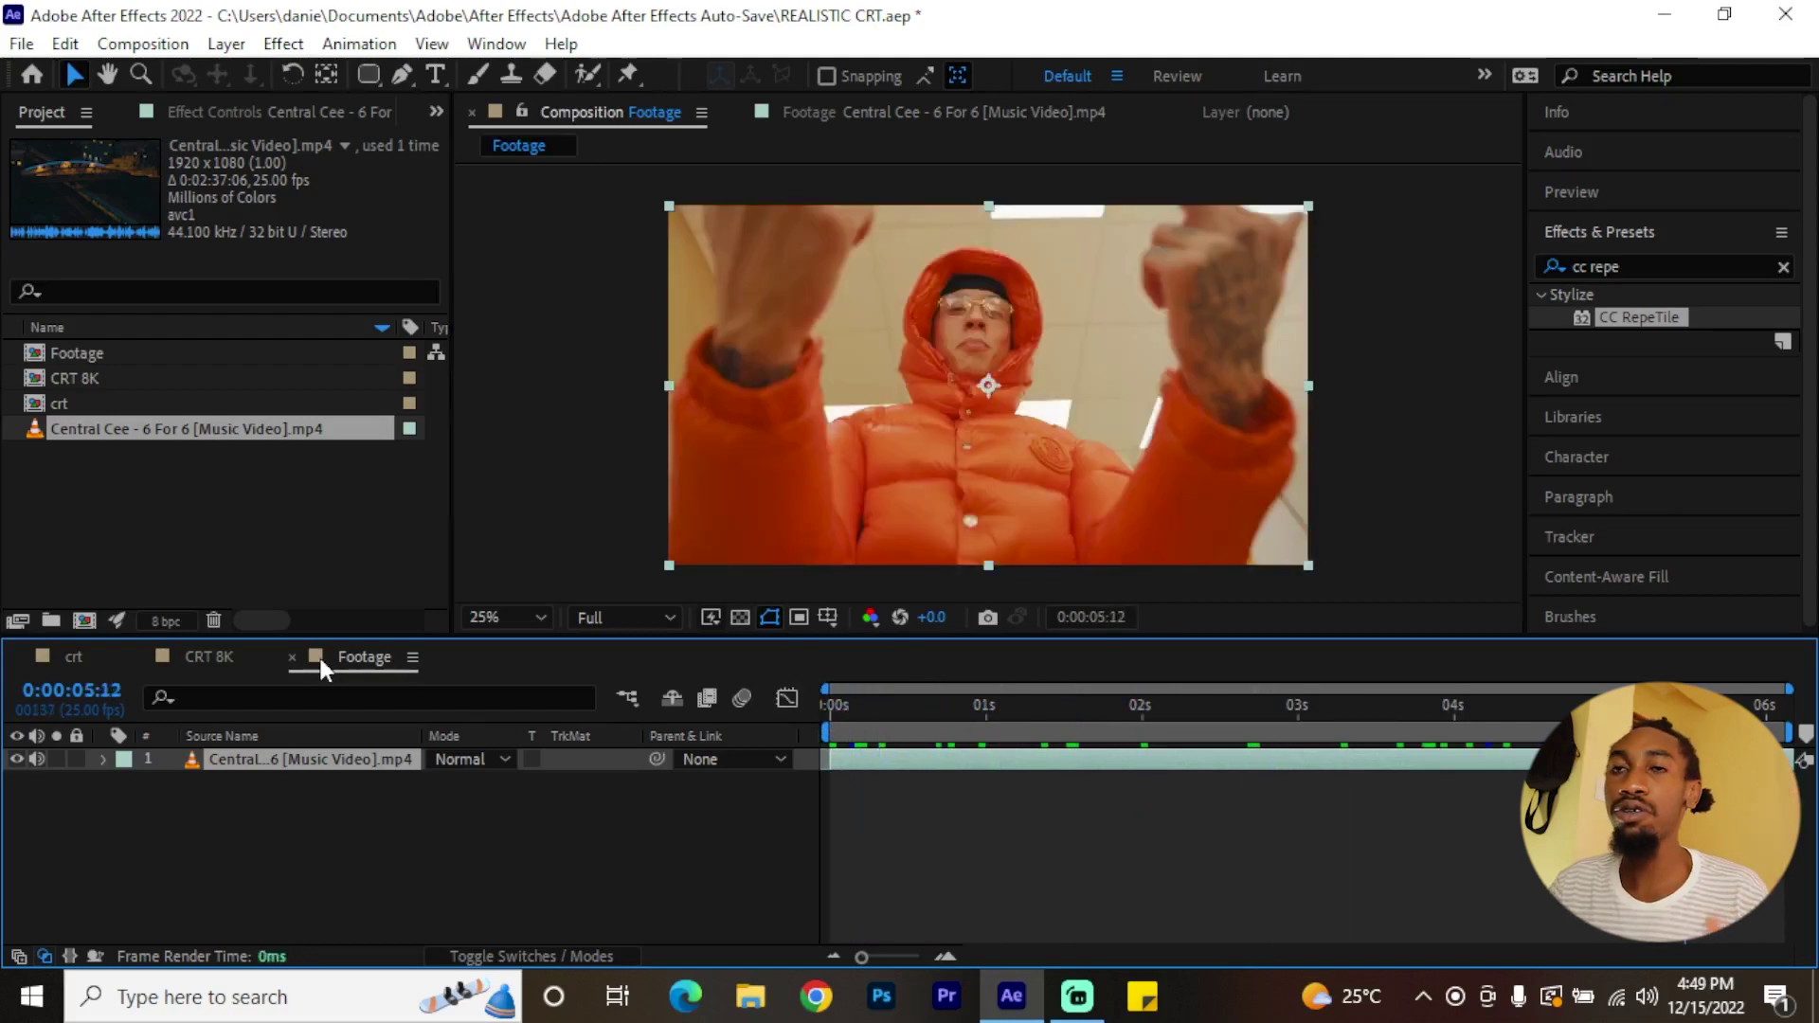
- Create a new 1920 x 1080, 25 fps composition named MAIN COMP CRT
click(271, 527)
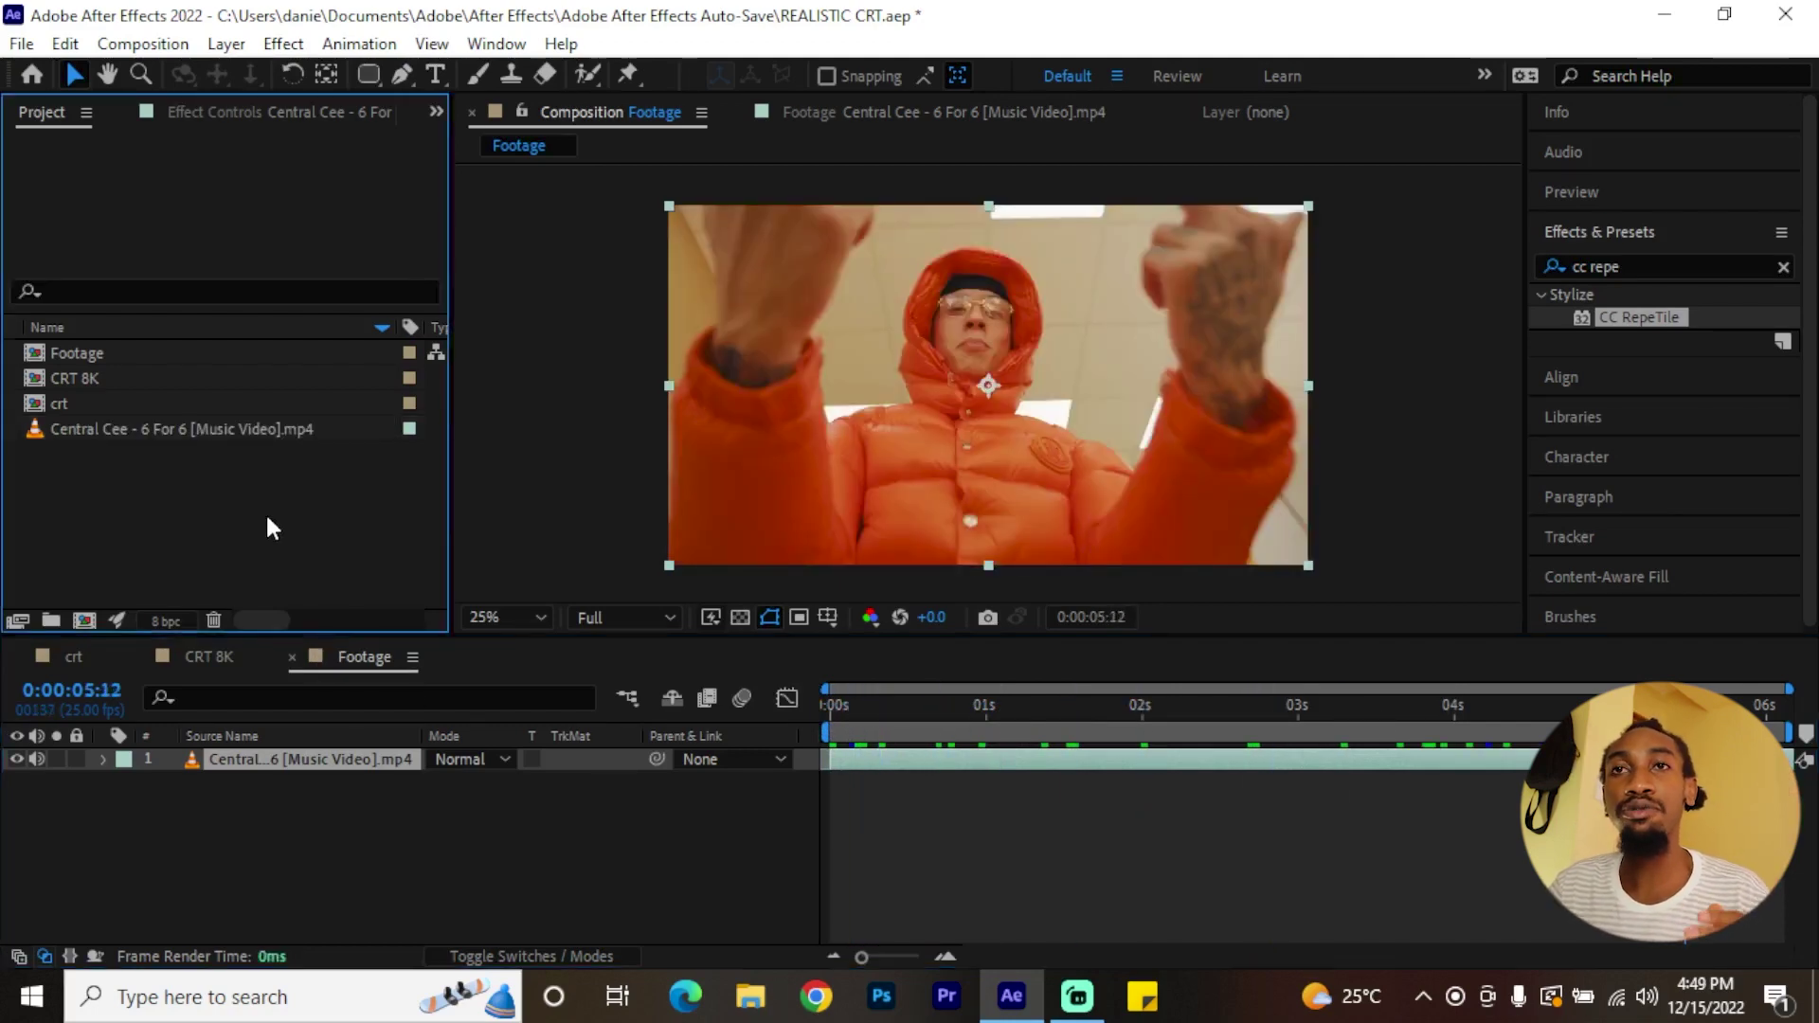
click(84, 620)
text(MAIN COMP CRT)
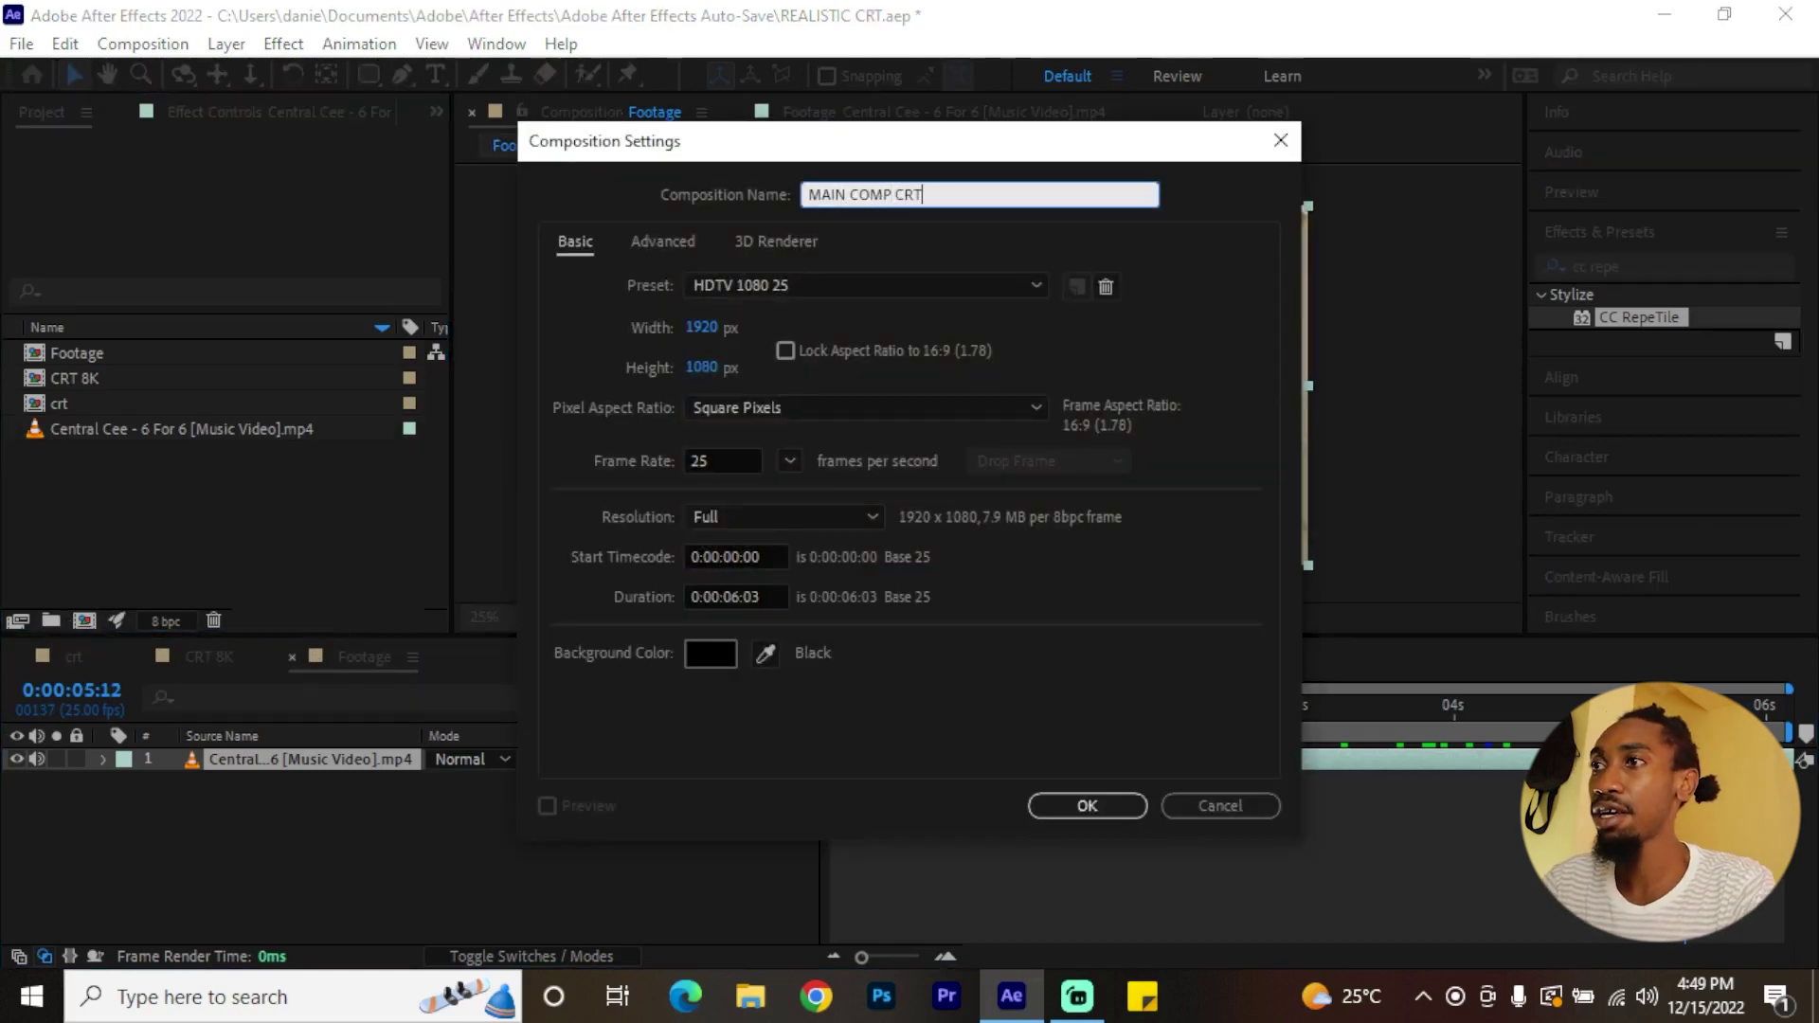
key(Return)
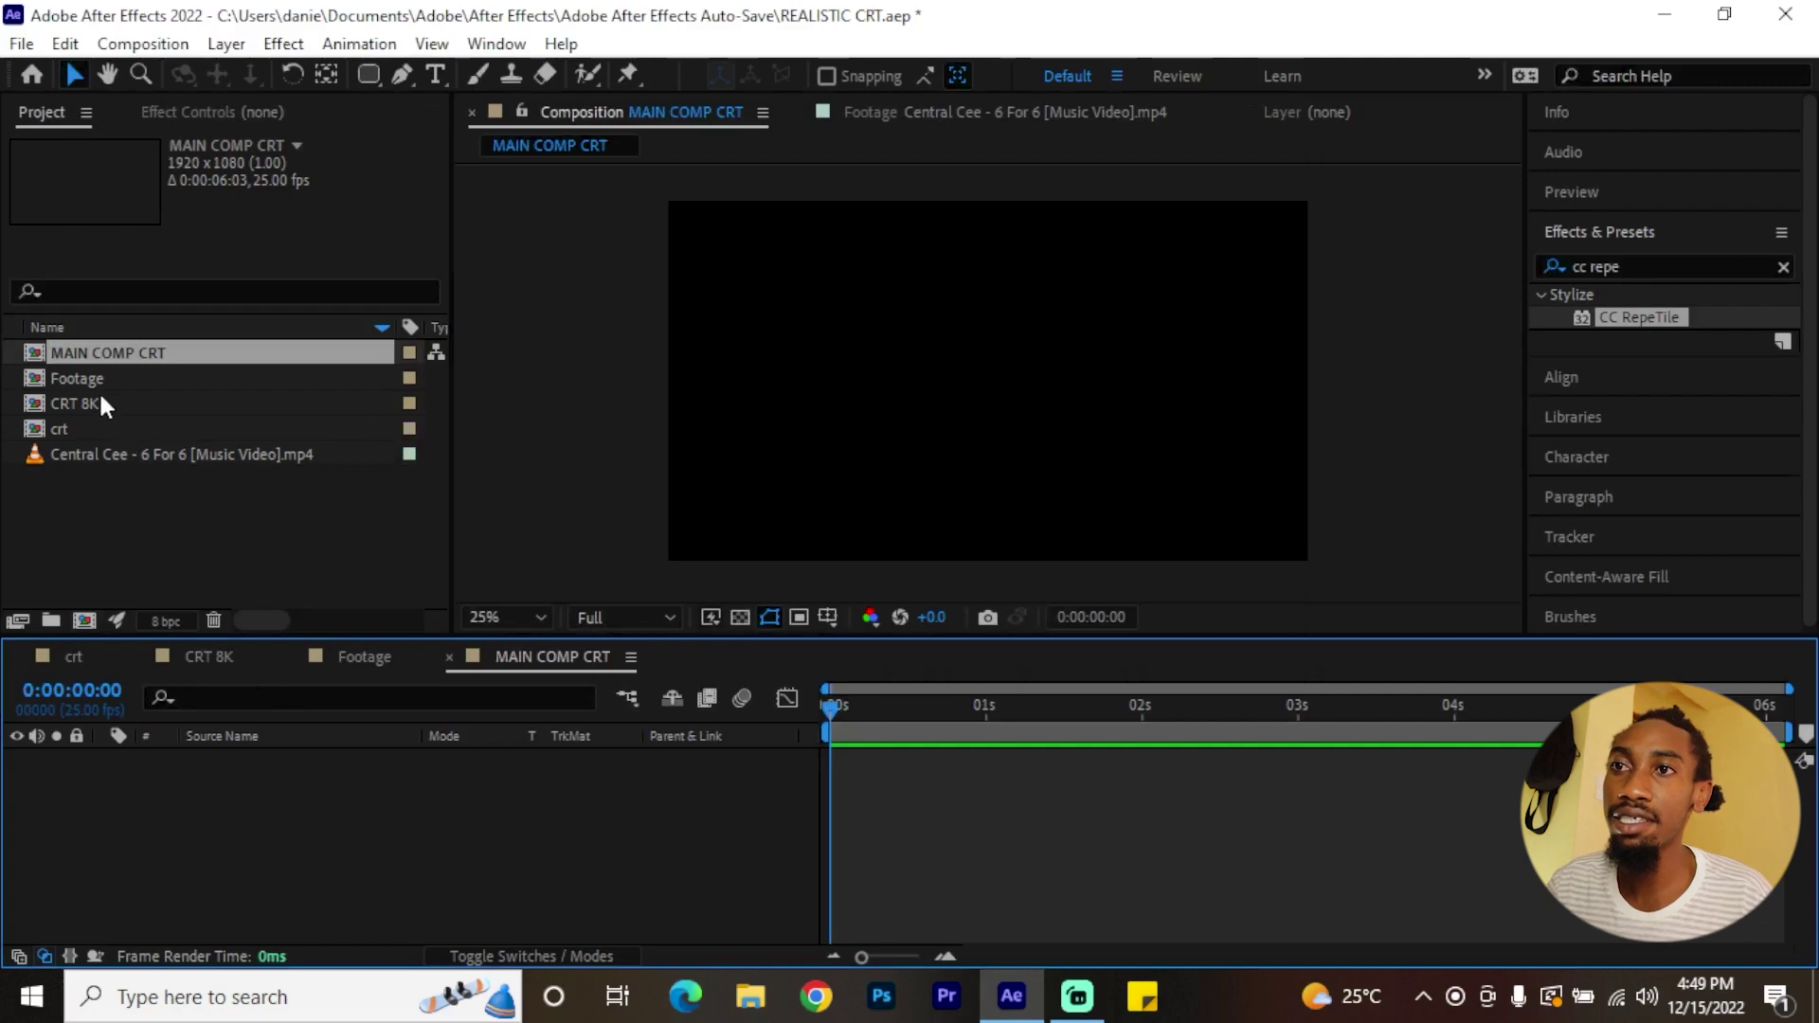
- Add the CRT 8K composition as a layer in MAIN COMP CRT and inspect the pixel size
drag(101, 404, 91, 821)
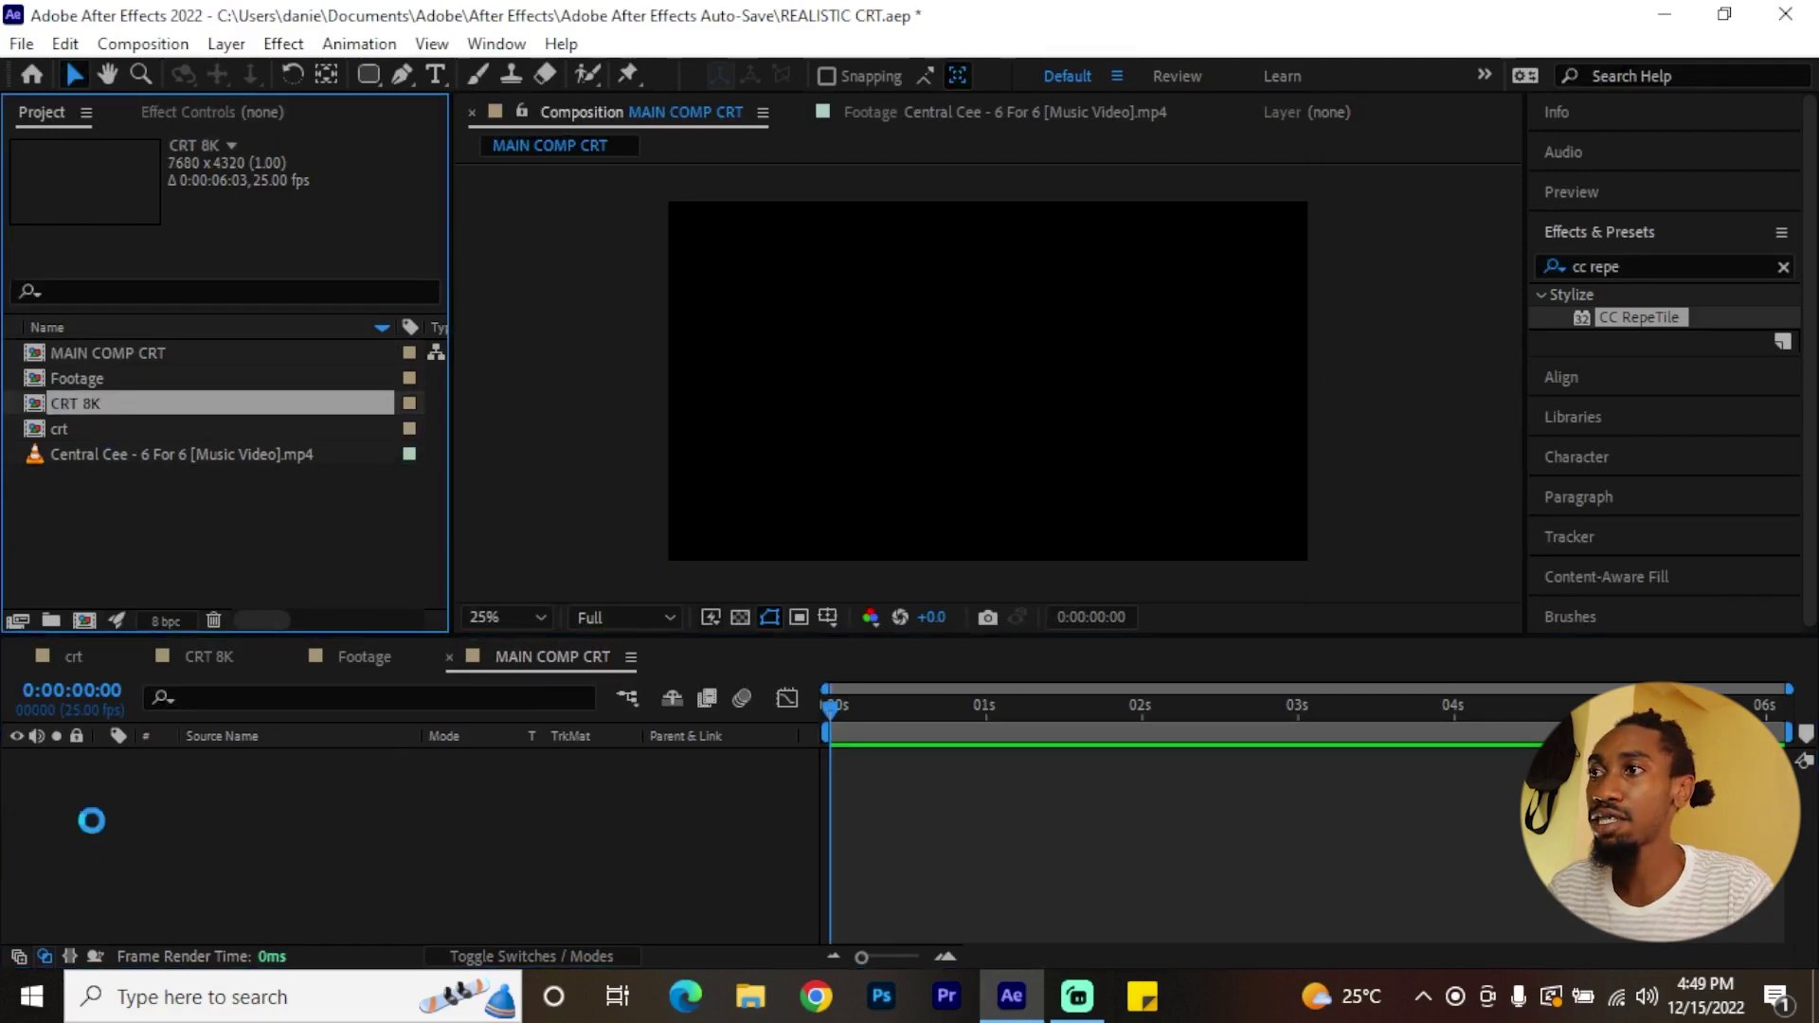
scroll(1241, 367, down, 1)
scroll(905, 458, up, 3)
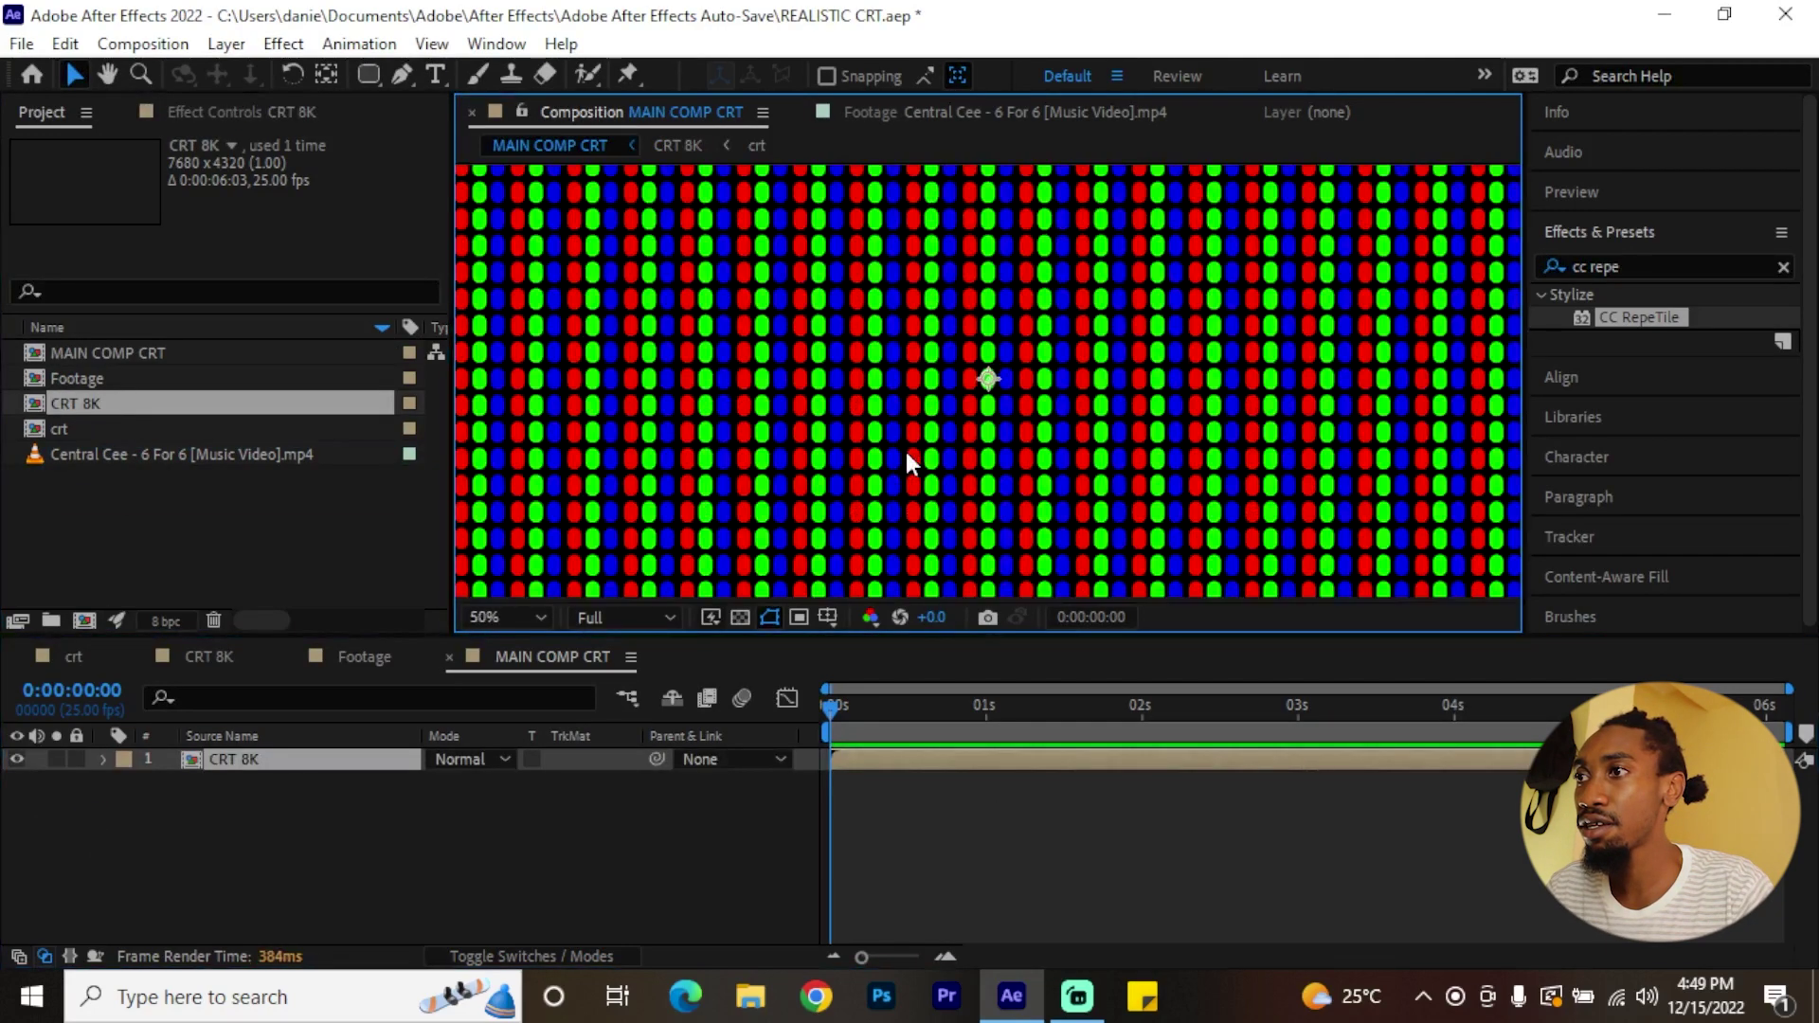
scroll(907, 453, down, 4)
- Scale the CRT 8K layer in MAIN COMP CRT to 30%
click(258, 760)
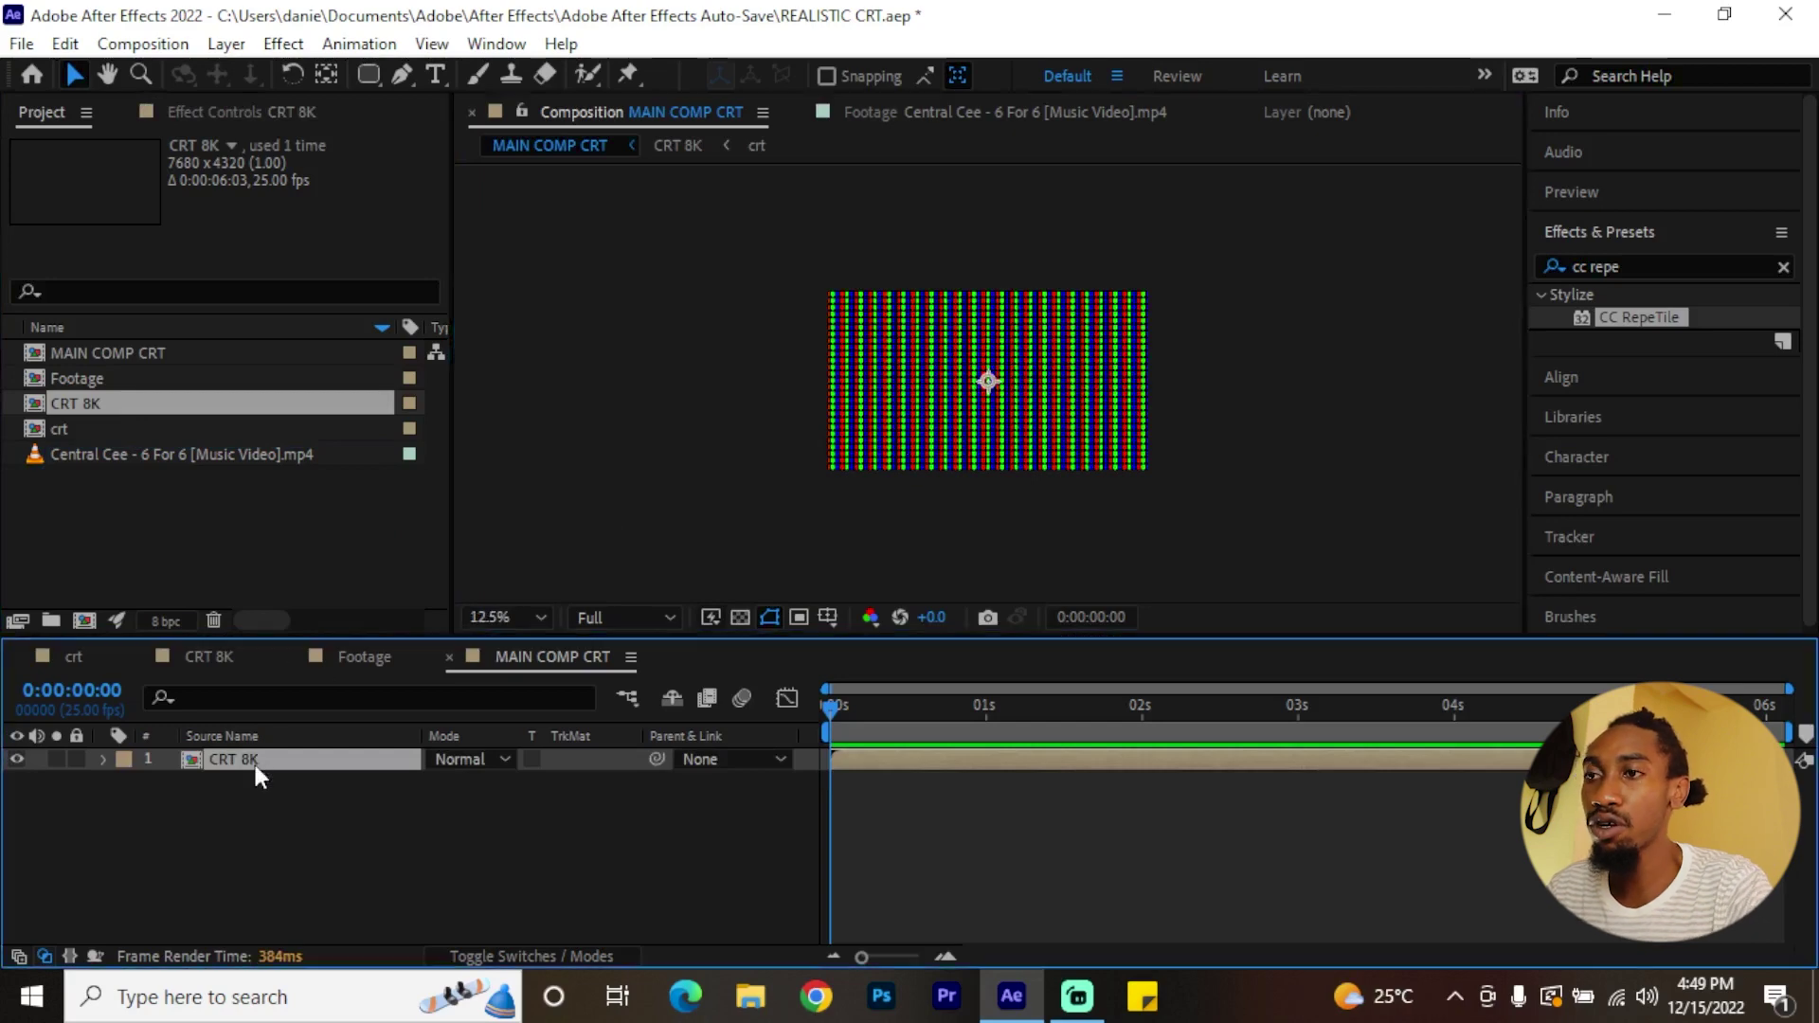
key(s)
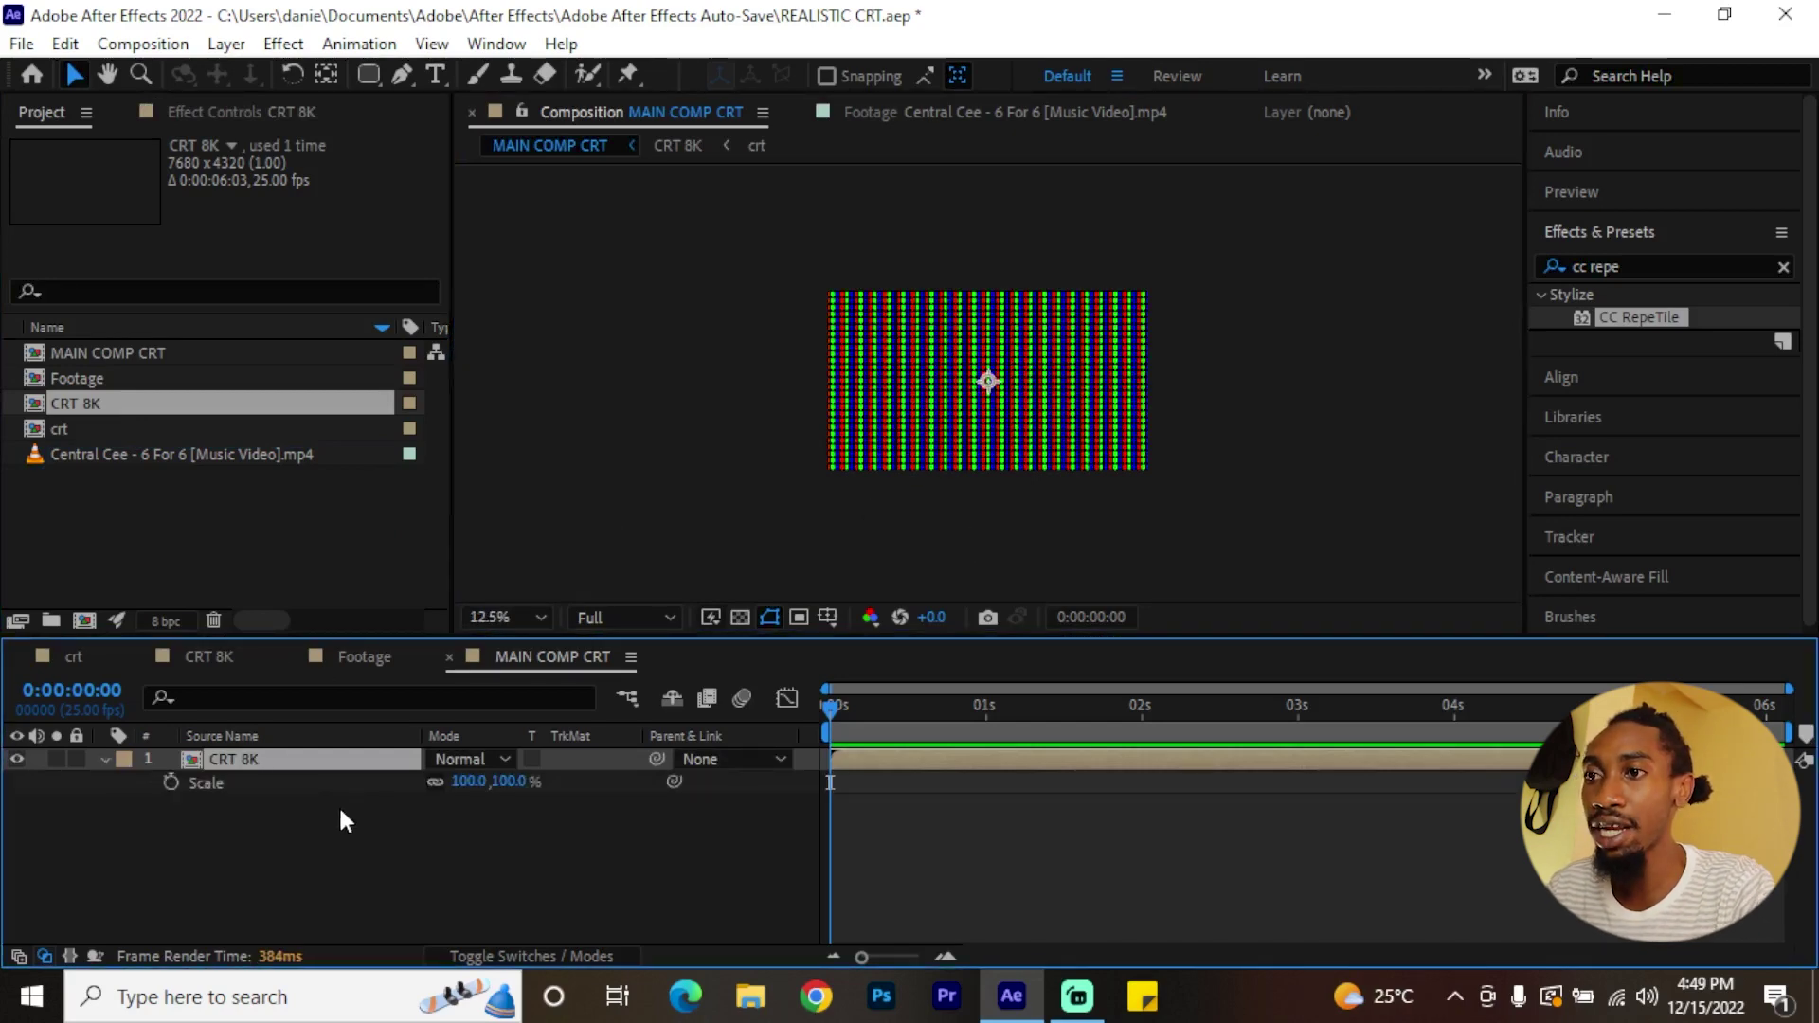
drag(467, 781, 341, 775)
drag(464, 787, 489, 786)
click(464, 780)
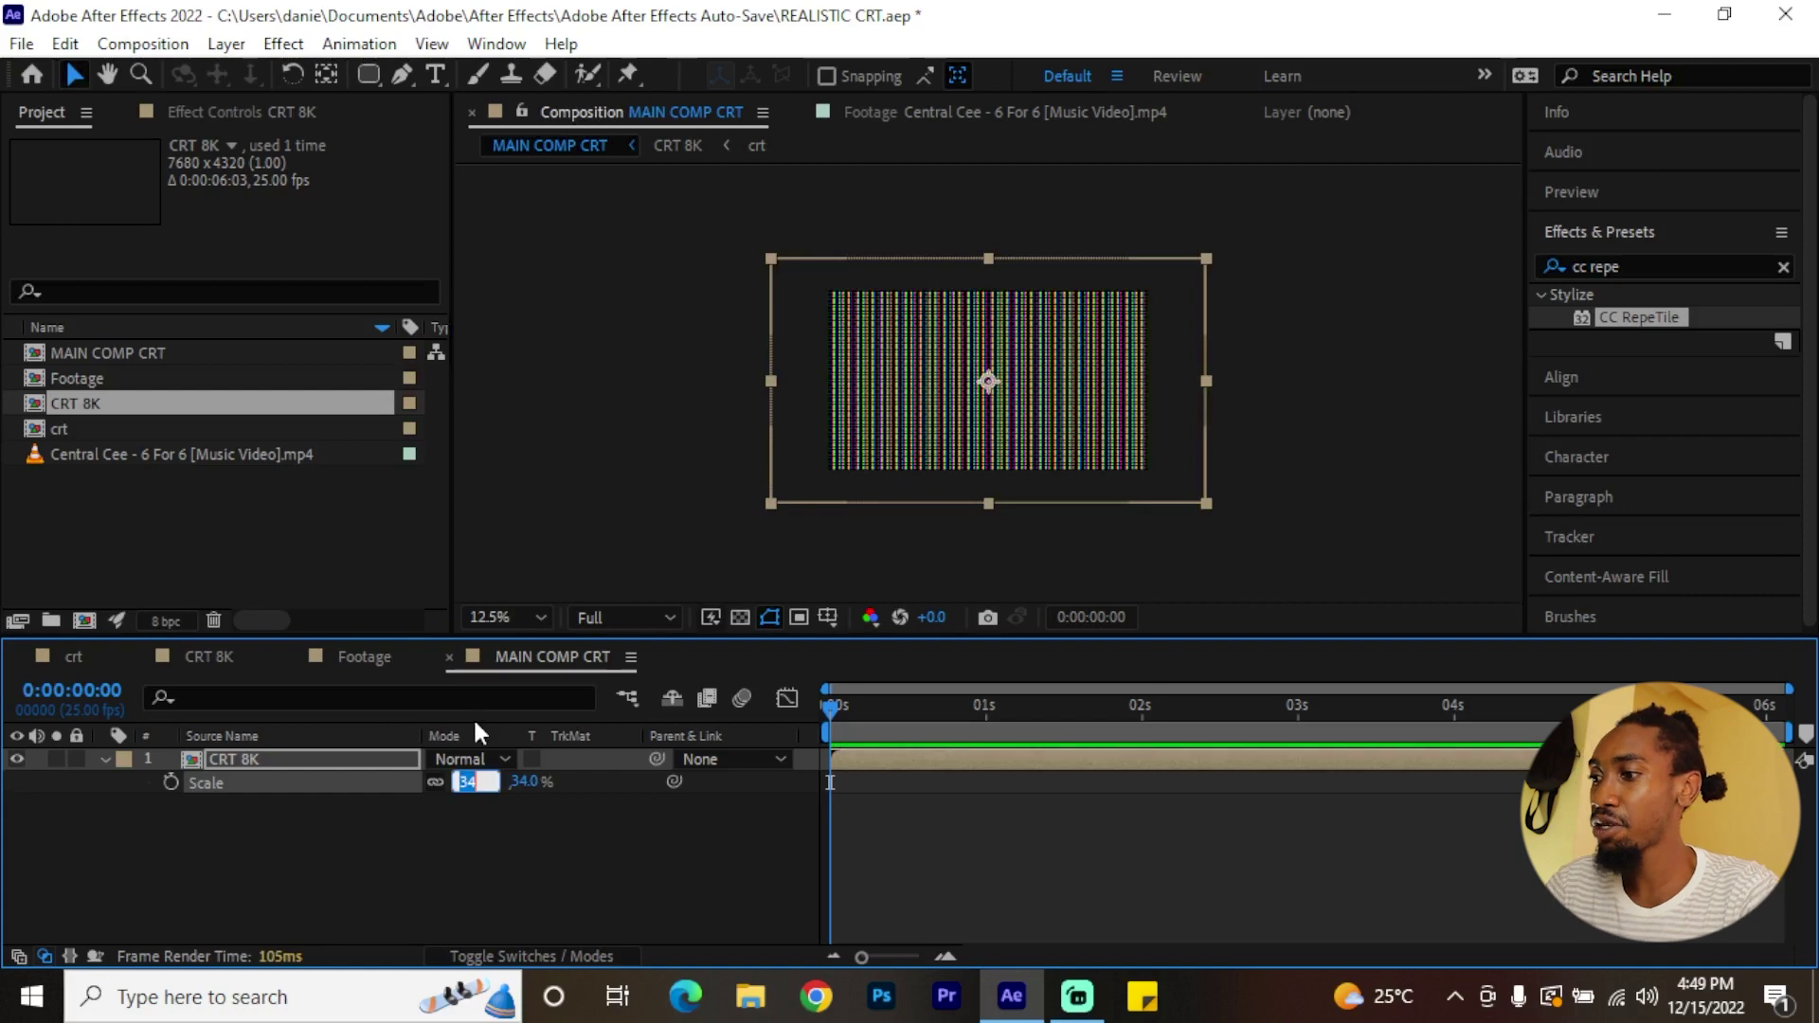
text(30)
key(Return)
scroll(1027, 350, up, 4)
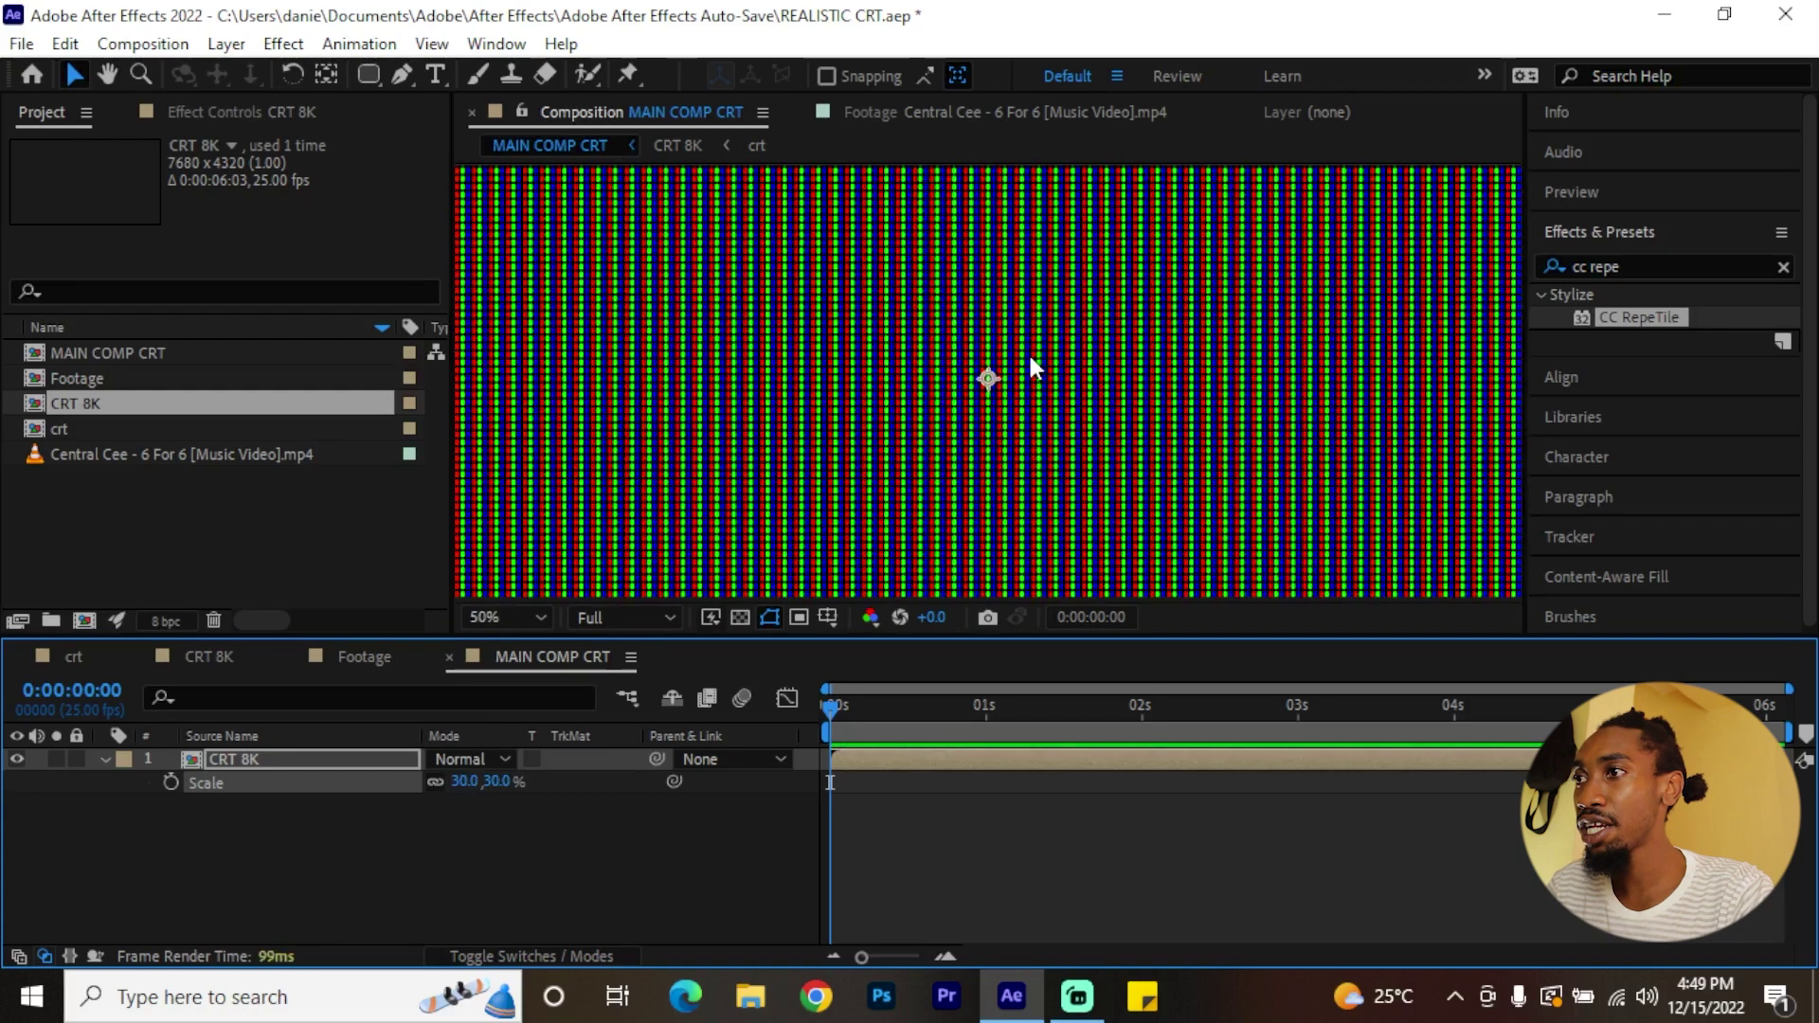
scroll(1027, 351, down, 2)
click(1376, 417)
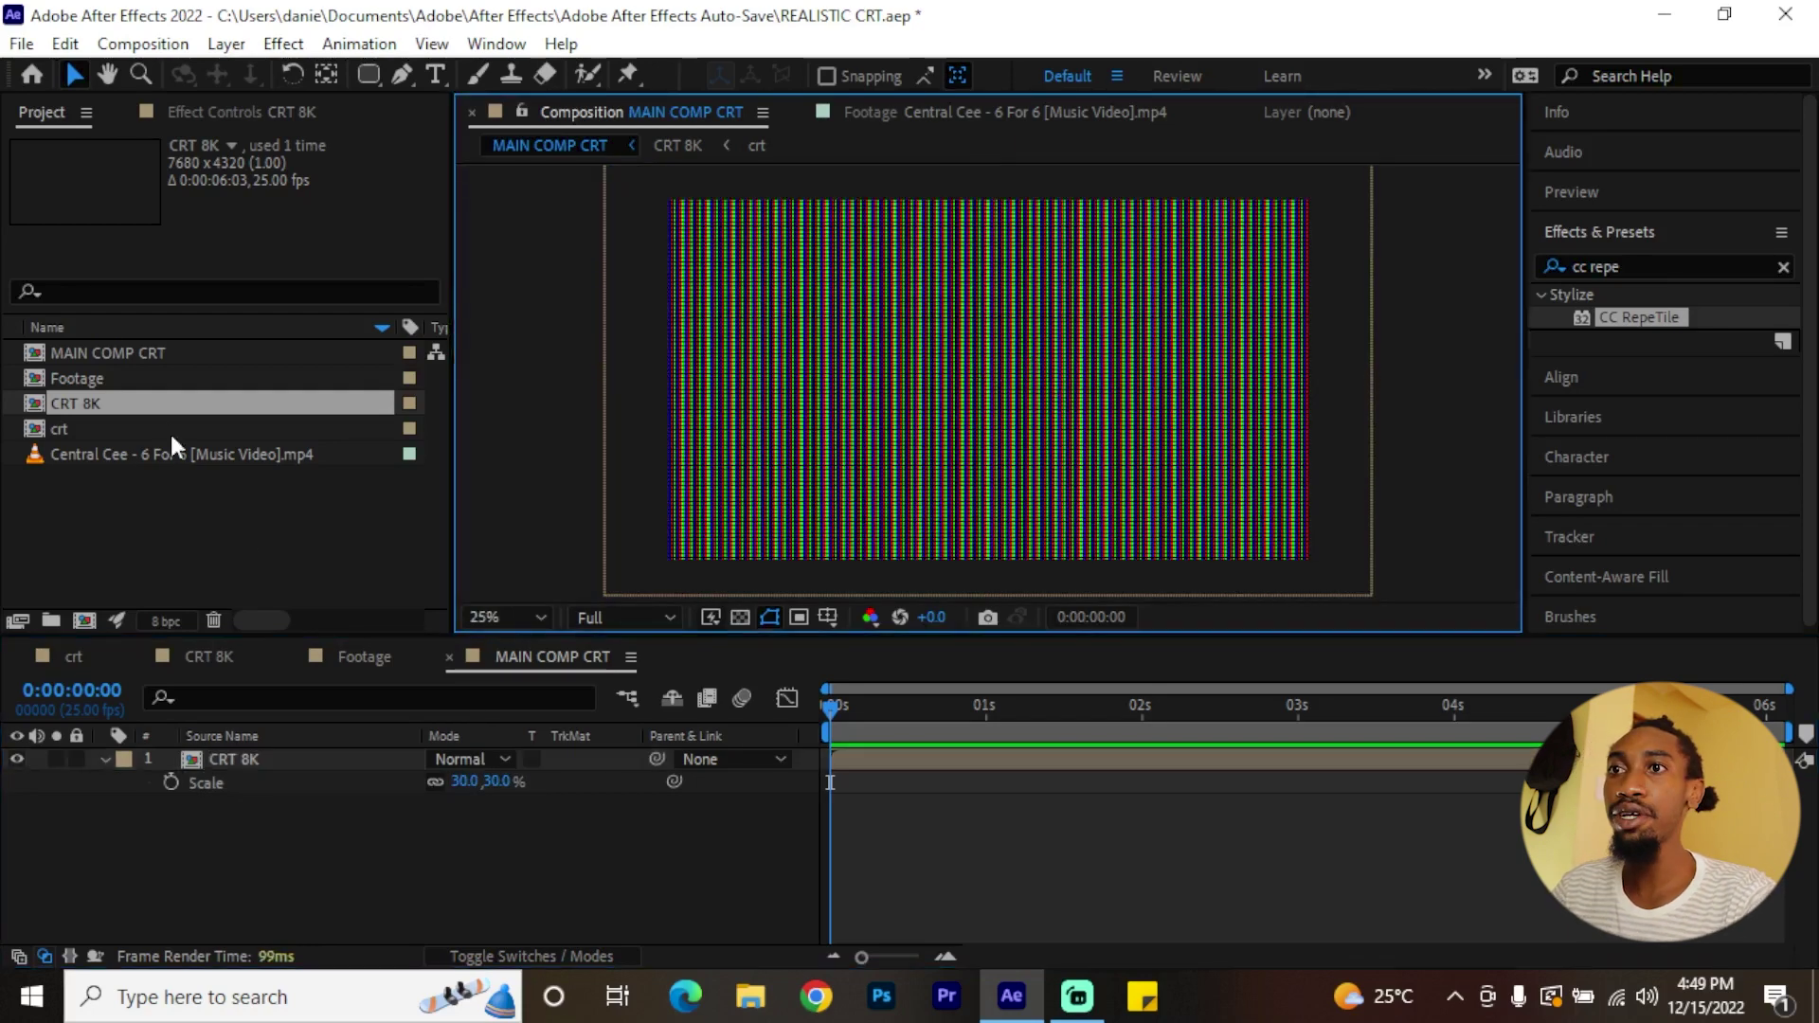
- Place the Footage composition below the CRT 8K layer in MAIN COMP CRT and hide the CRT 8K layer
drag(76, 377, 131, 807)
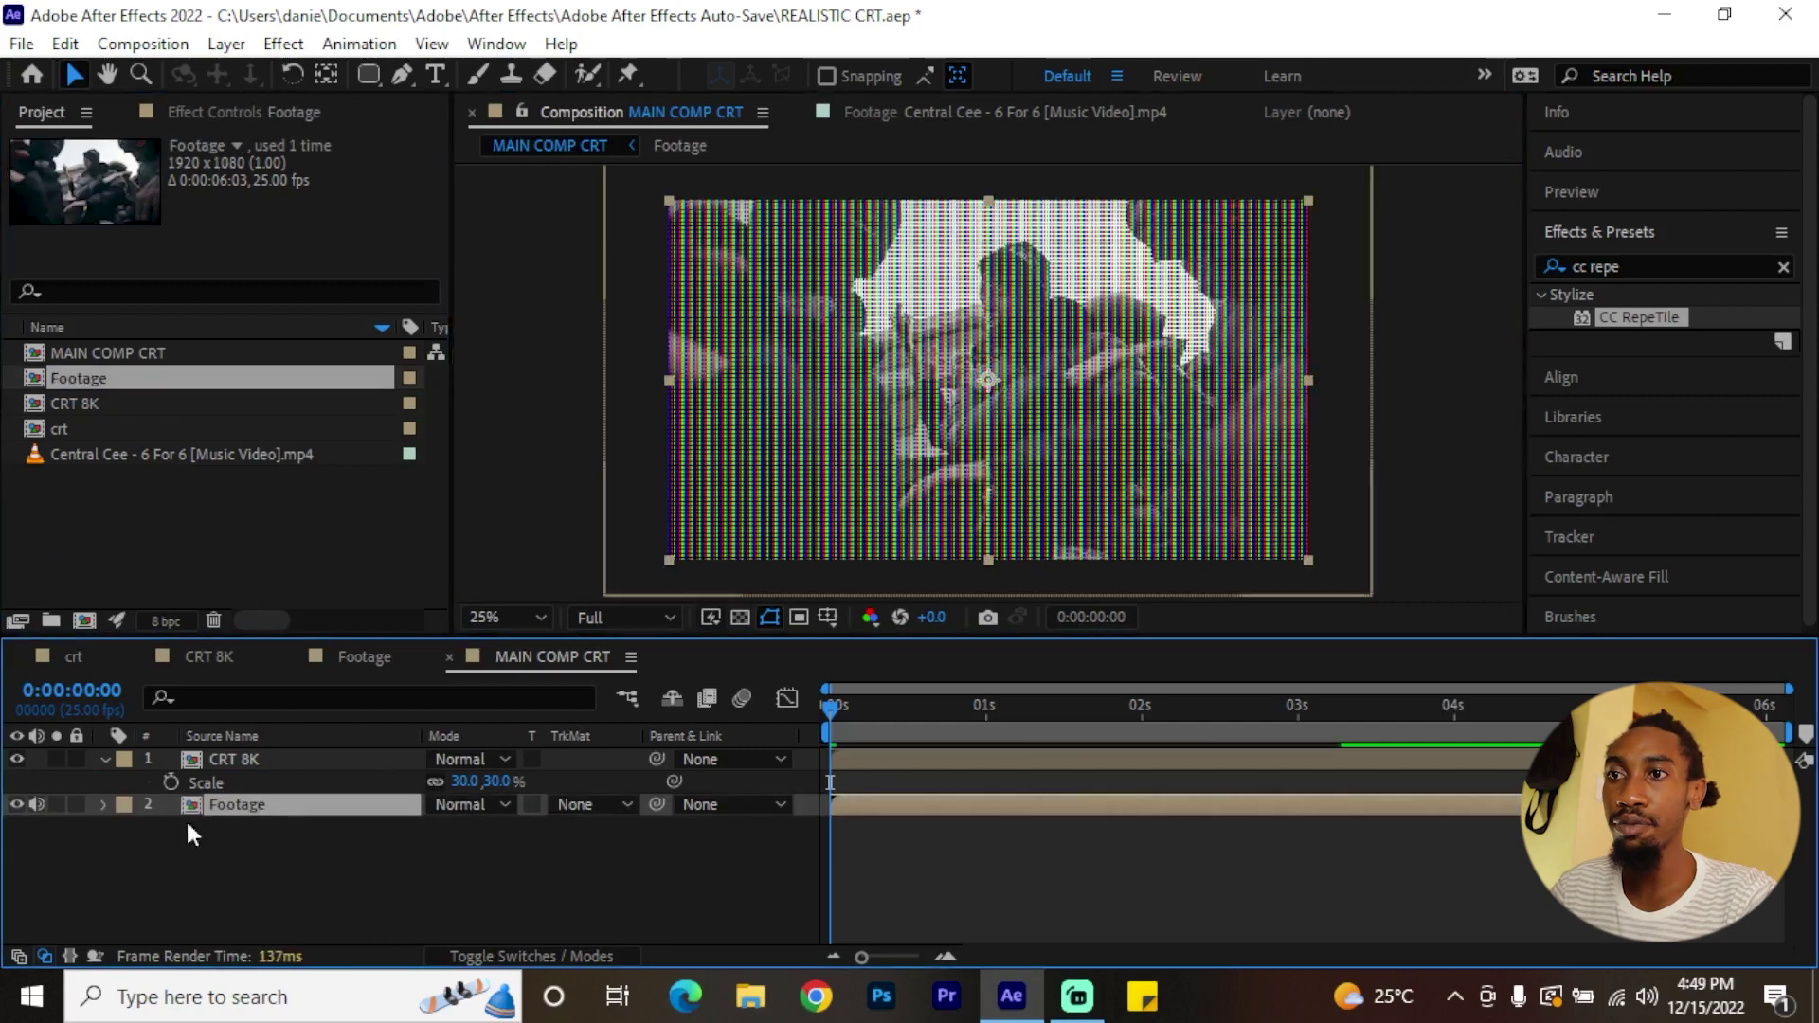
click(106, 758)
click(888, 294)
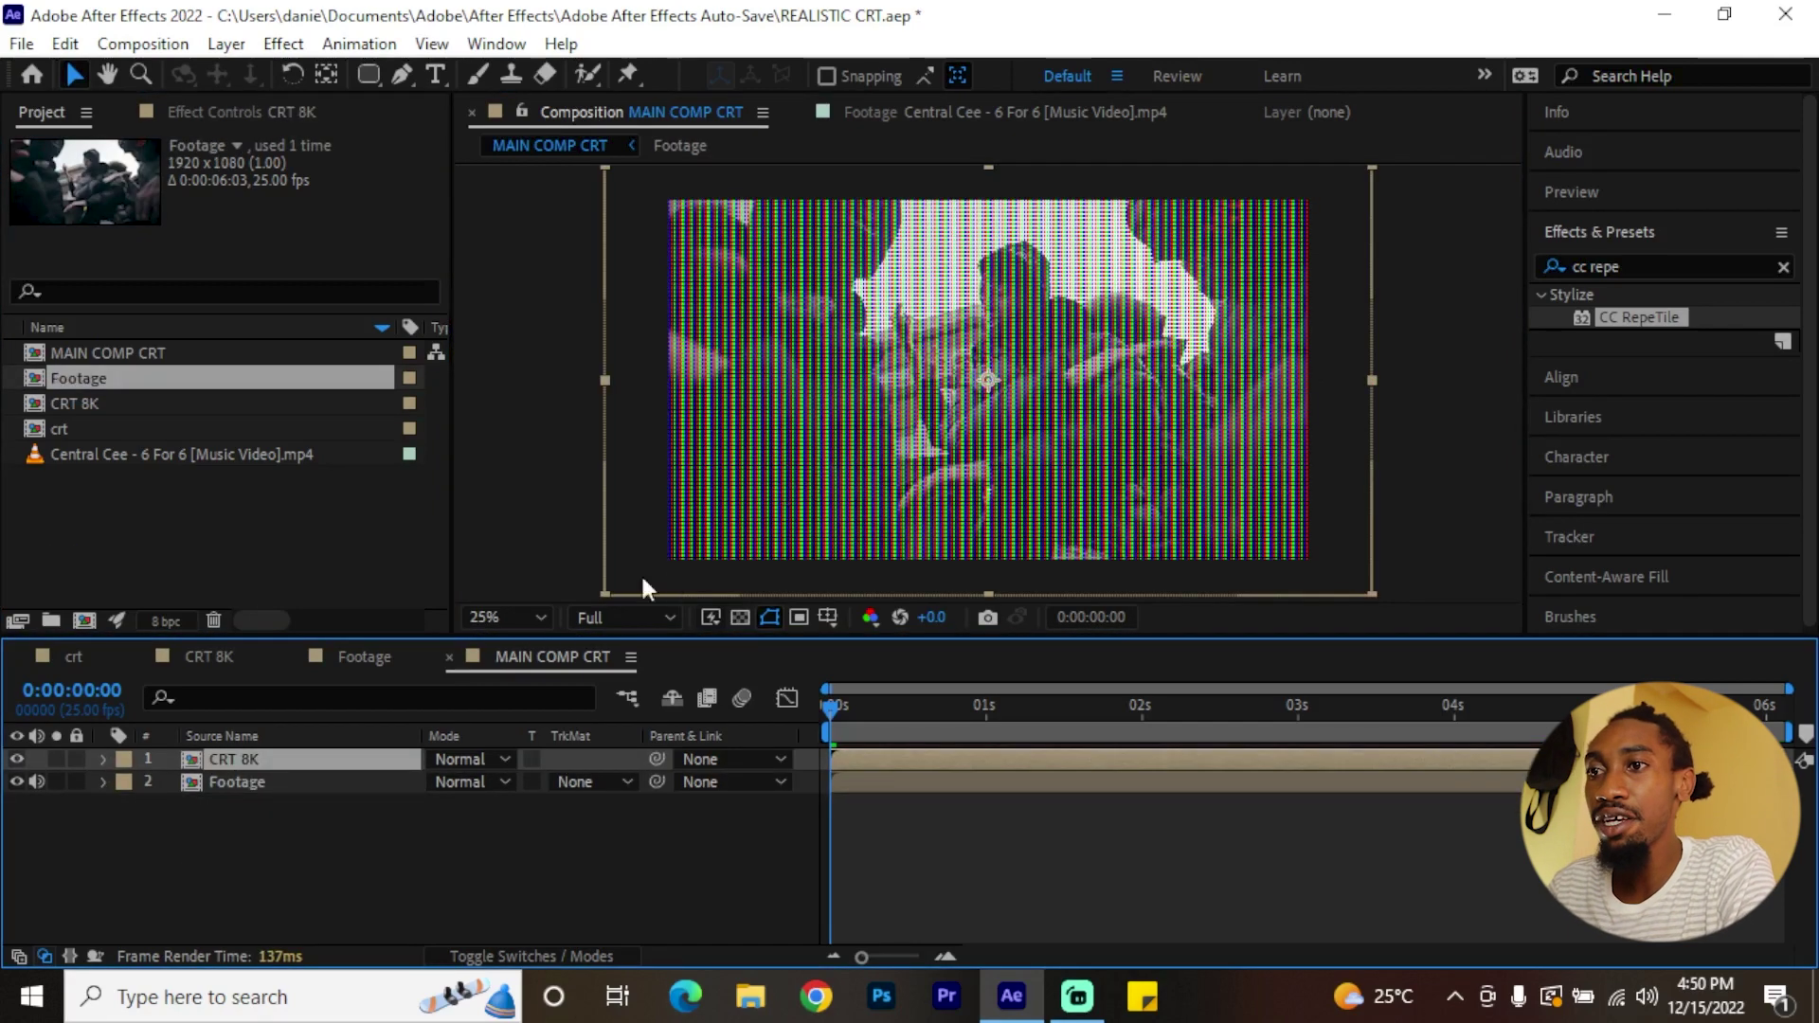
click(16, 759)
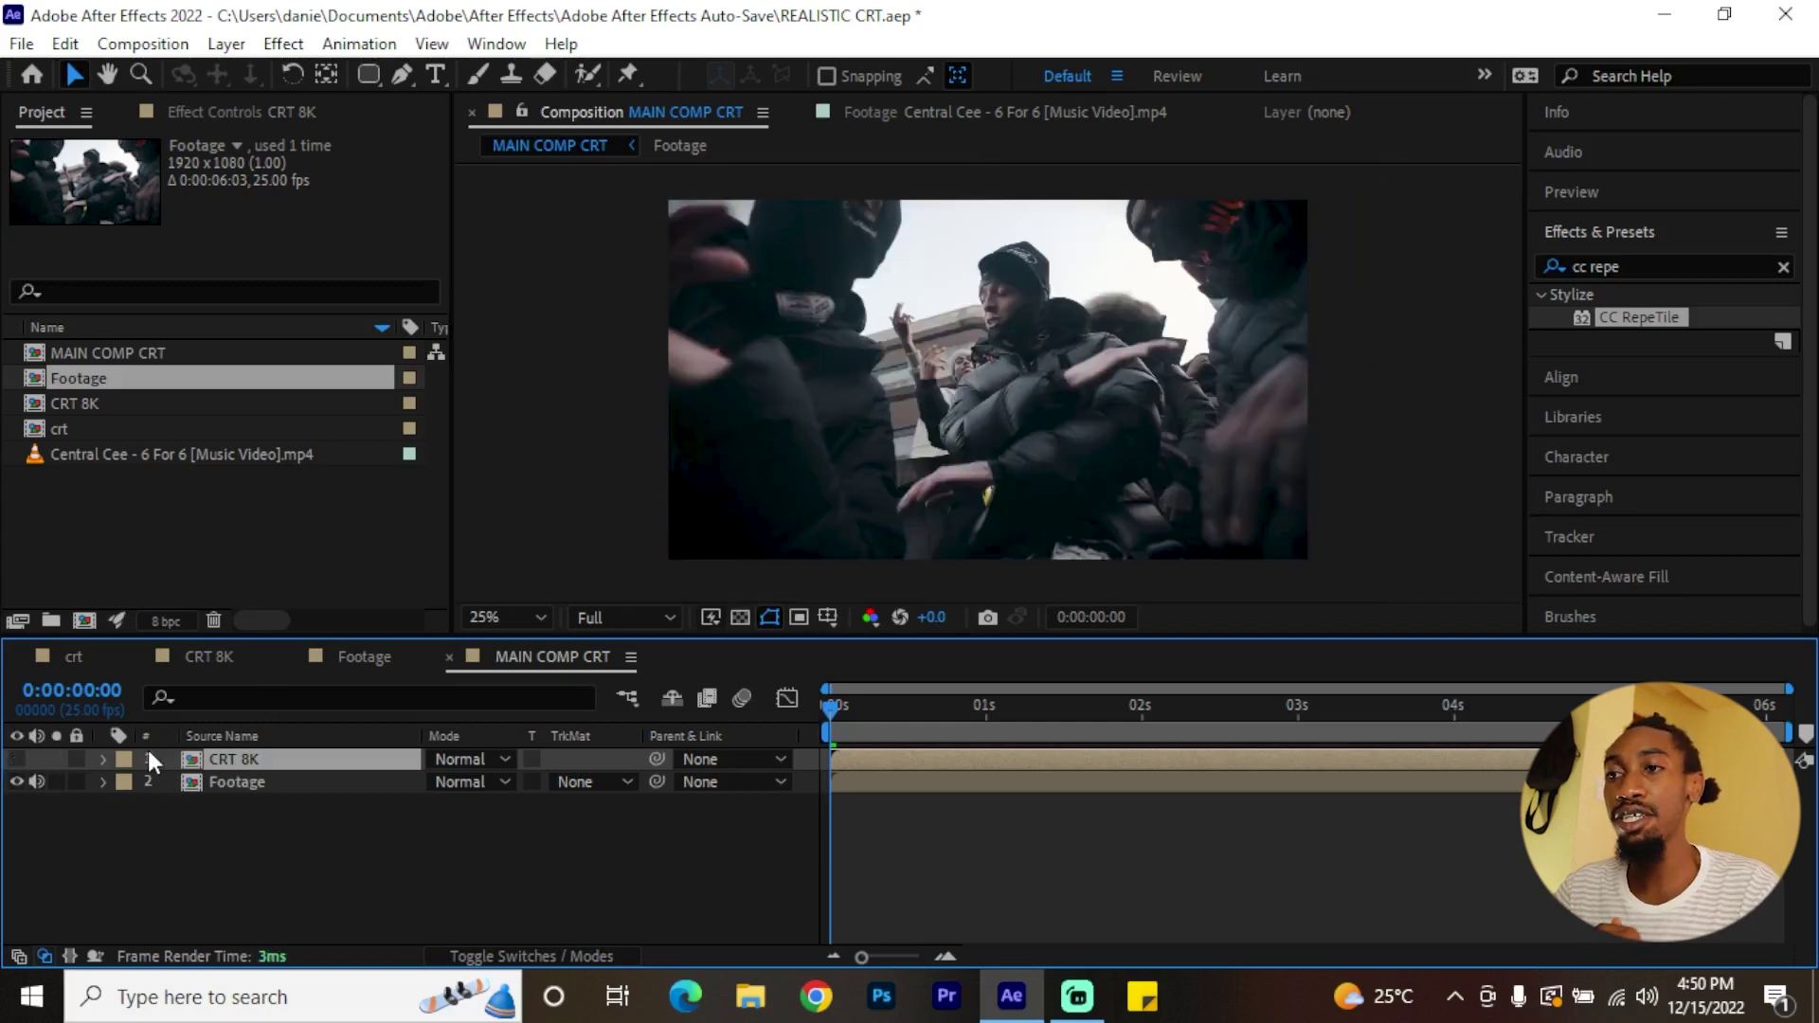
- Duplicate the Footage layer twice in MAIN COMP CRT
click(206, 782)
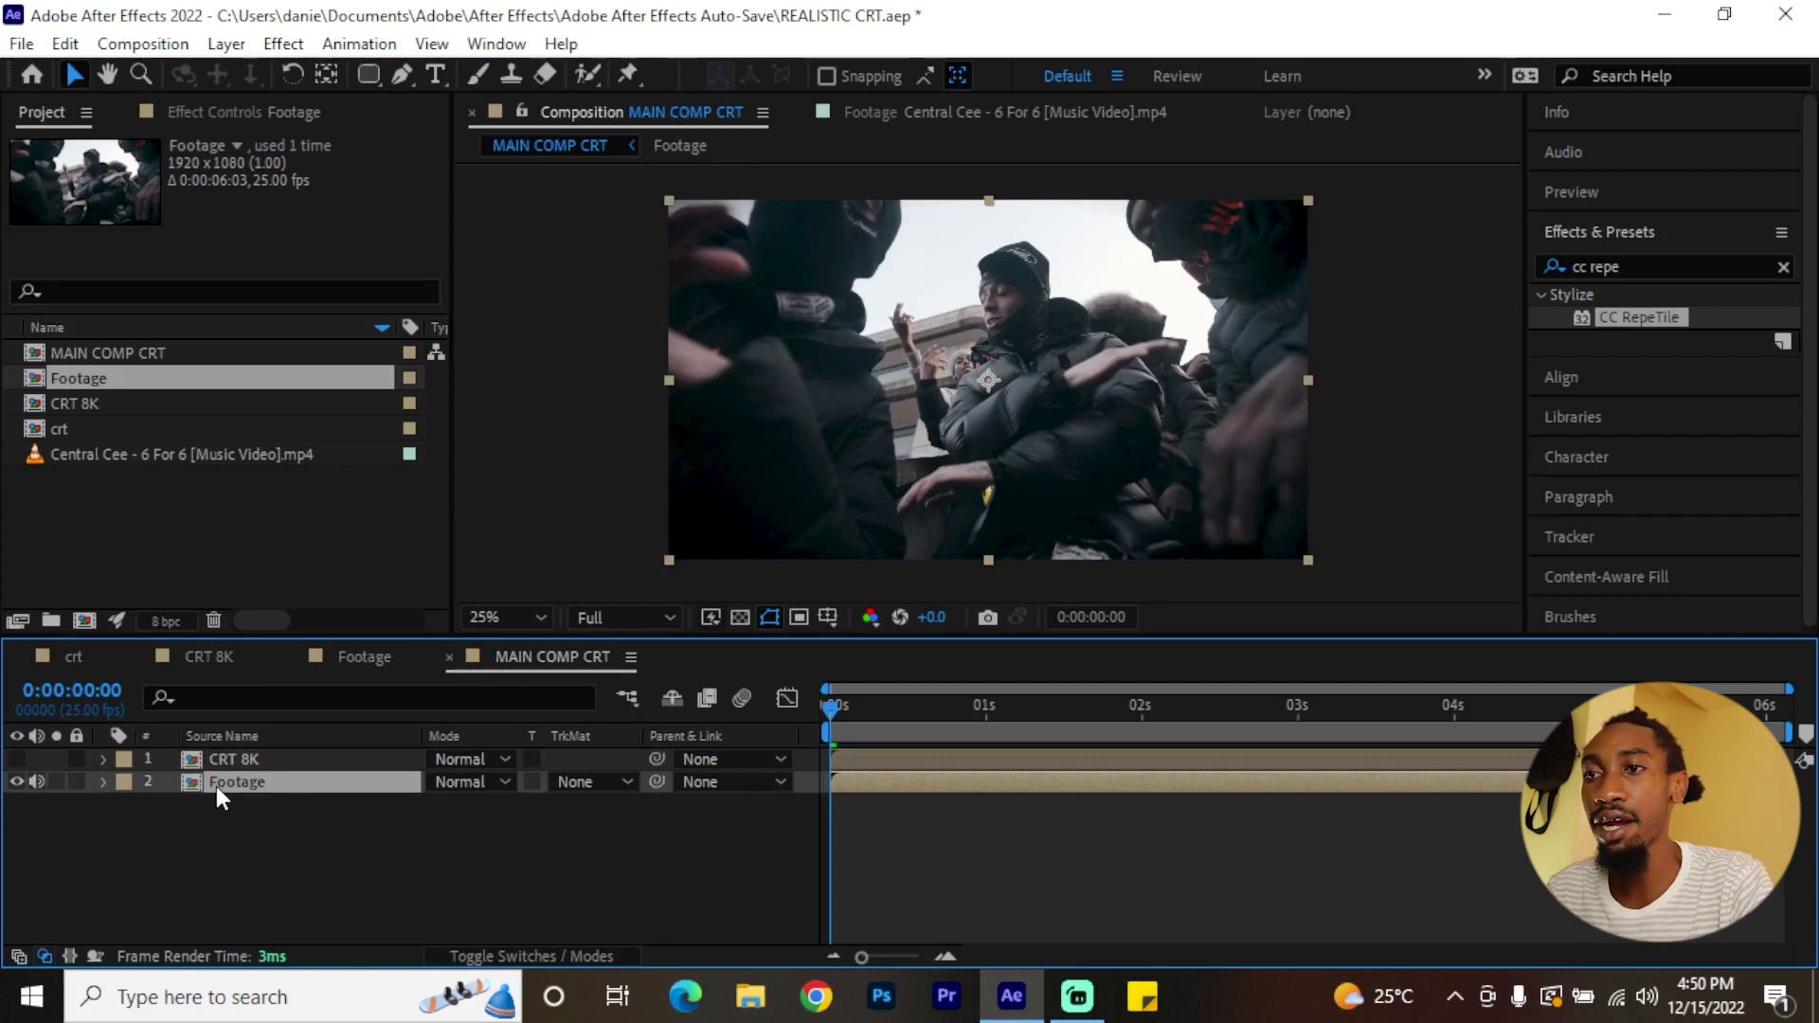
key(ctrl+d)
key(ctrl+d)
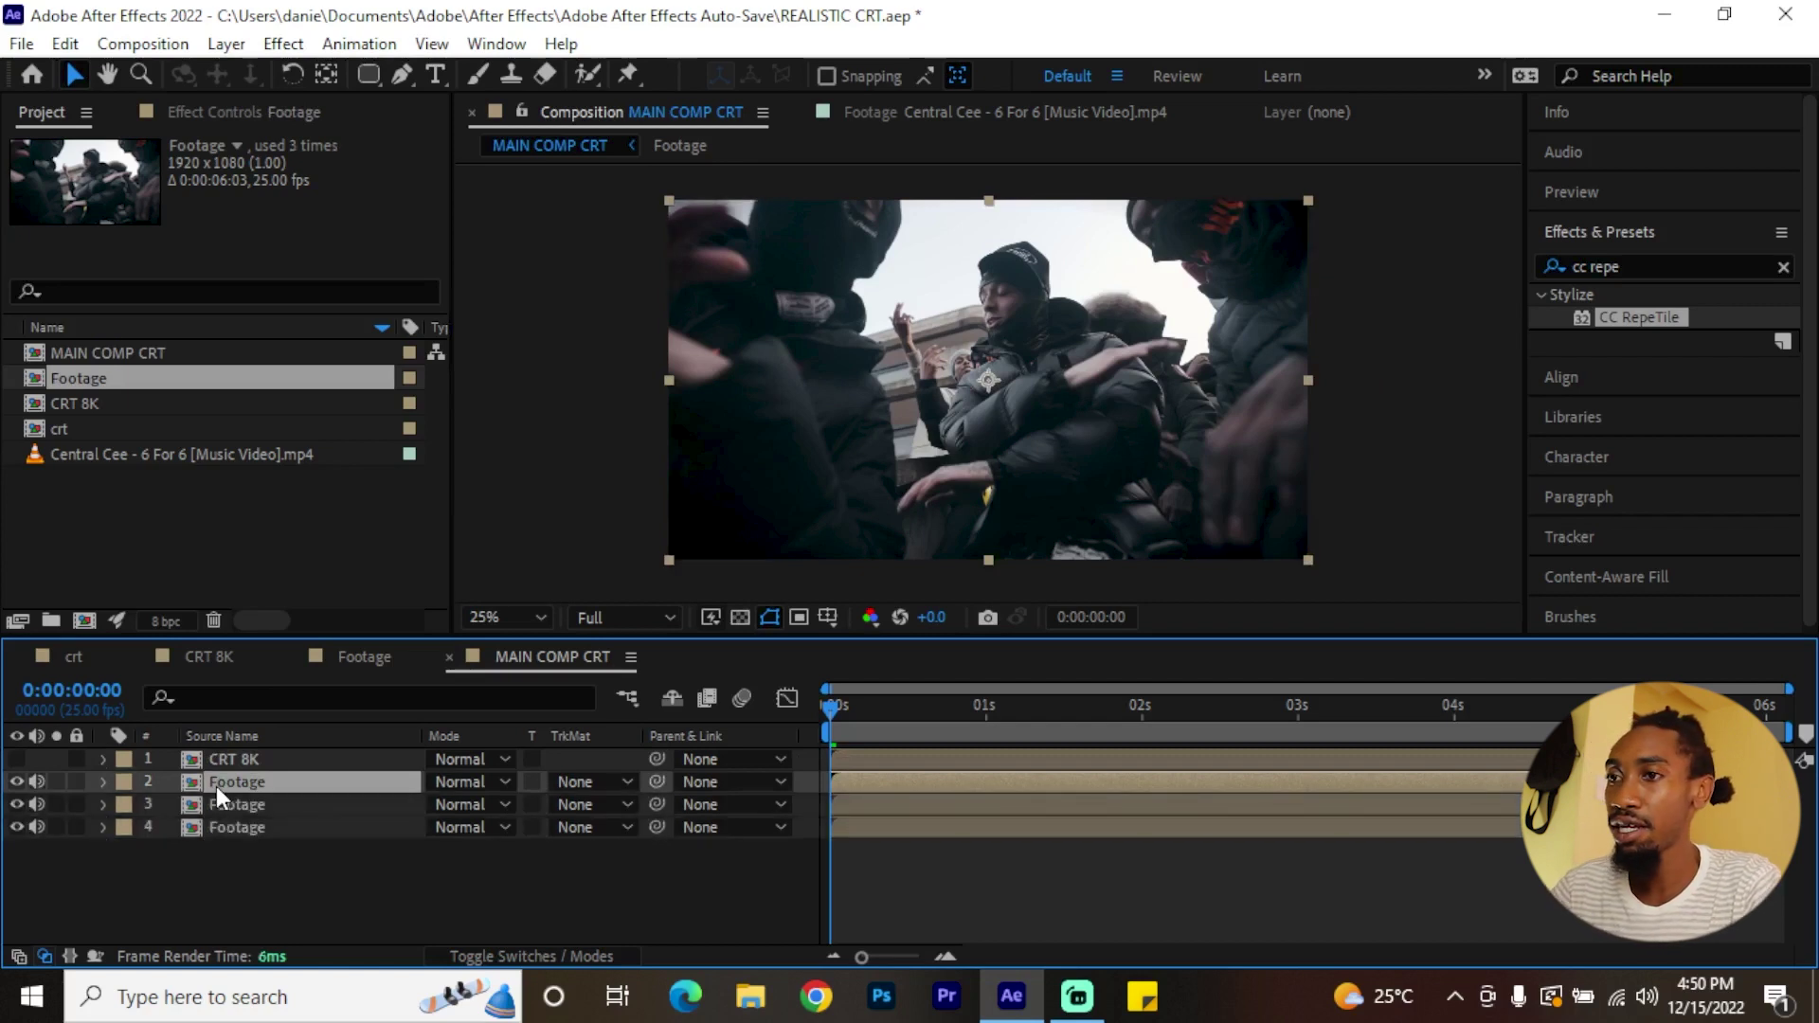
- Rename the three footage layers, from upper to lower, as Red Footage, Green Footage and Blue Footage
key(Return)
text(Red)
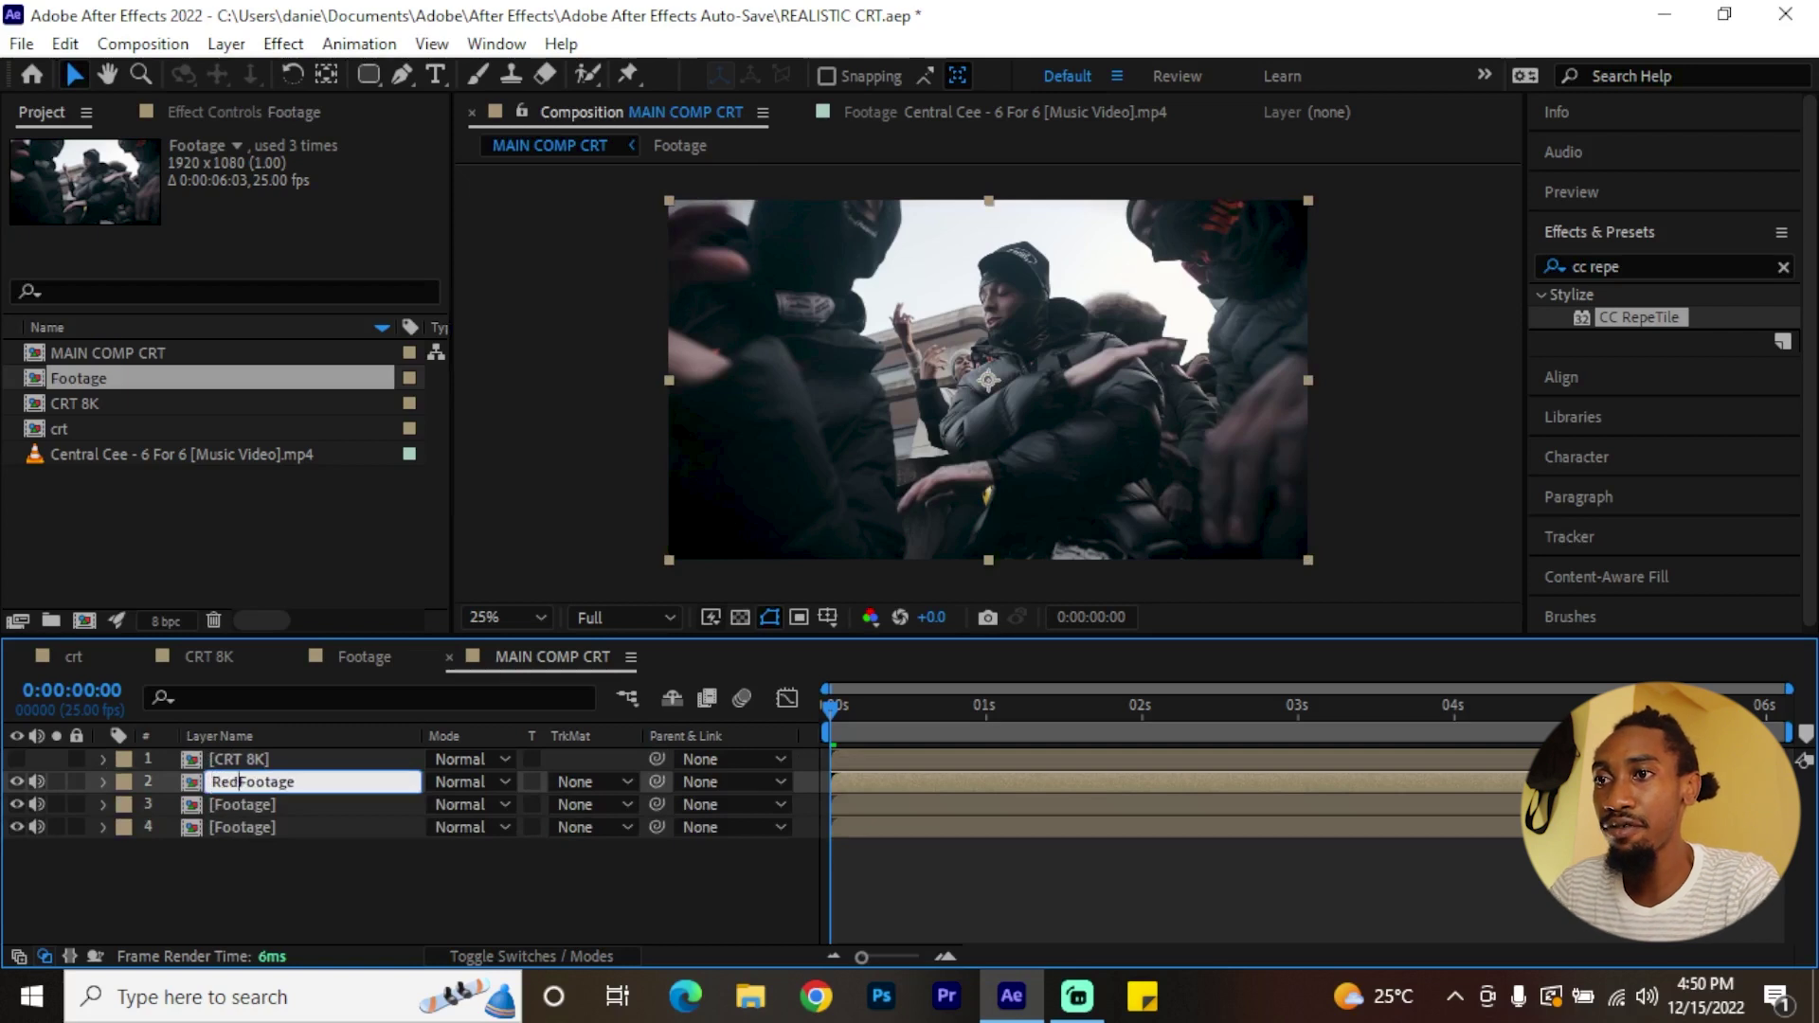
click(246, 803)
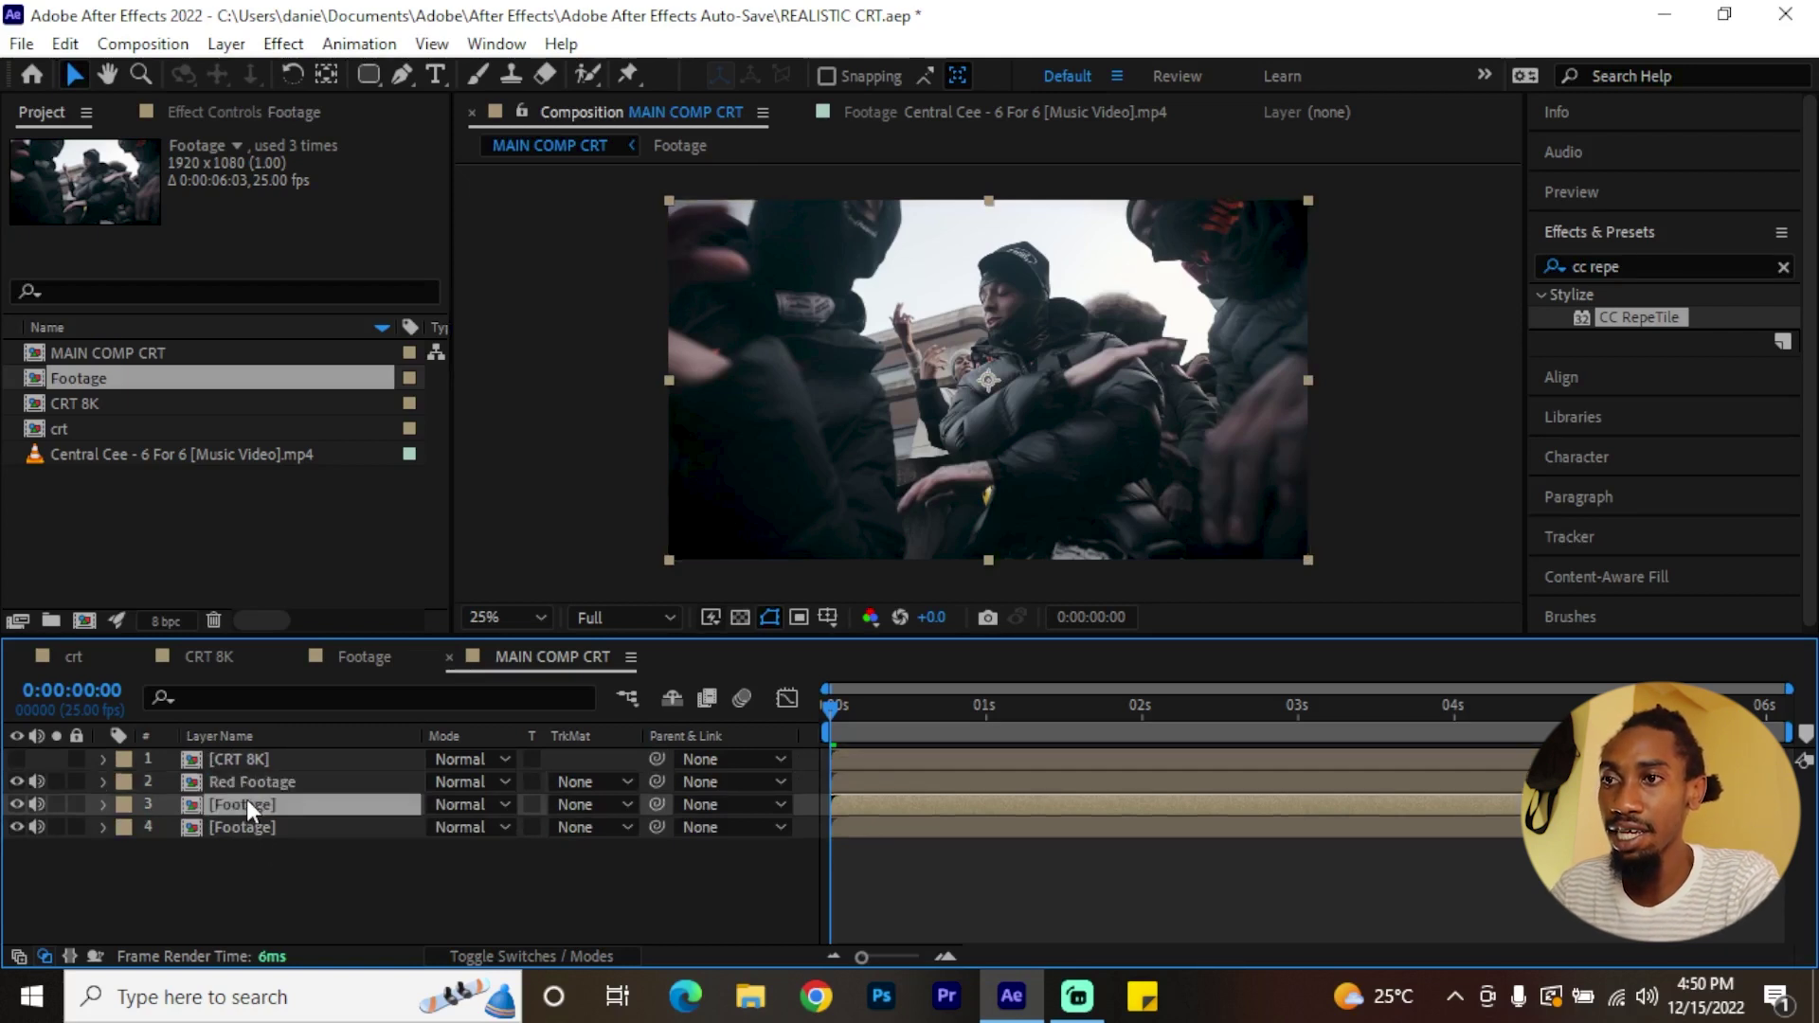
key(Return)
key(Home)
text(Green)
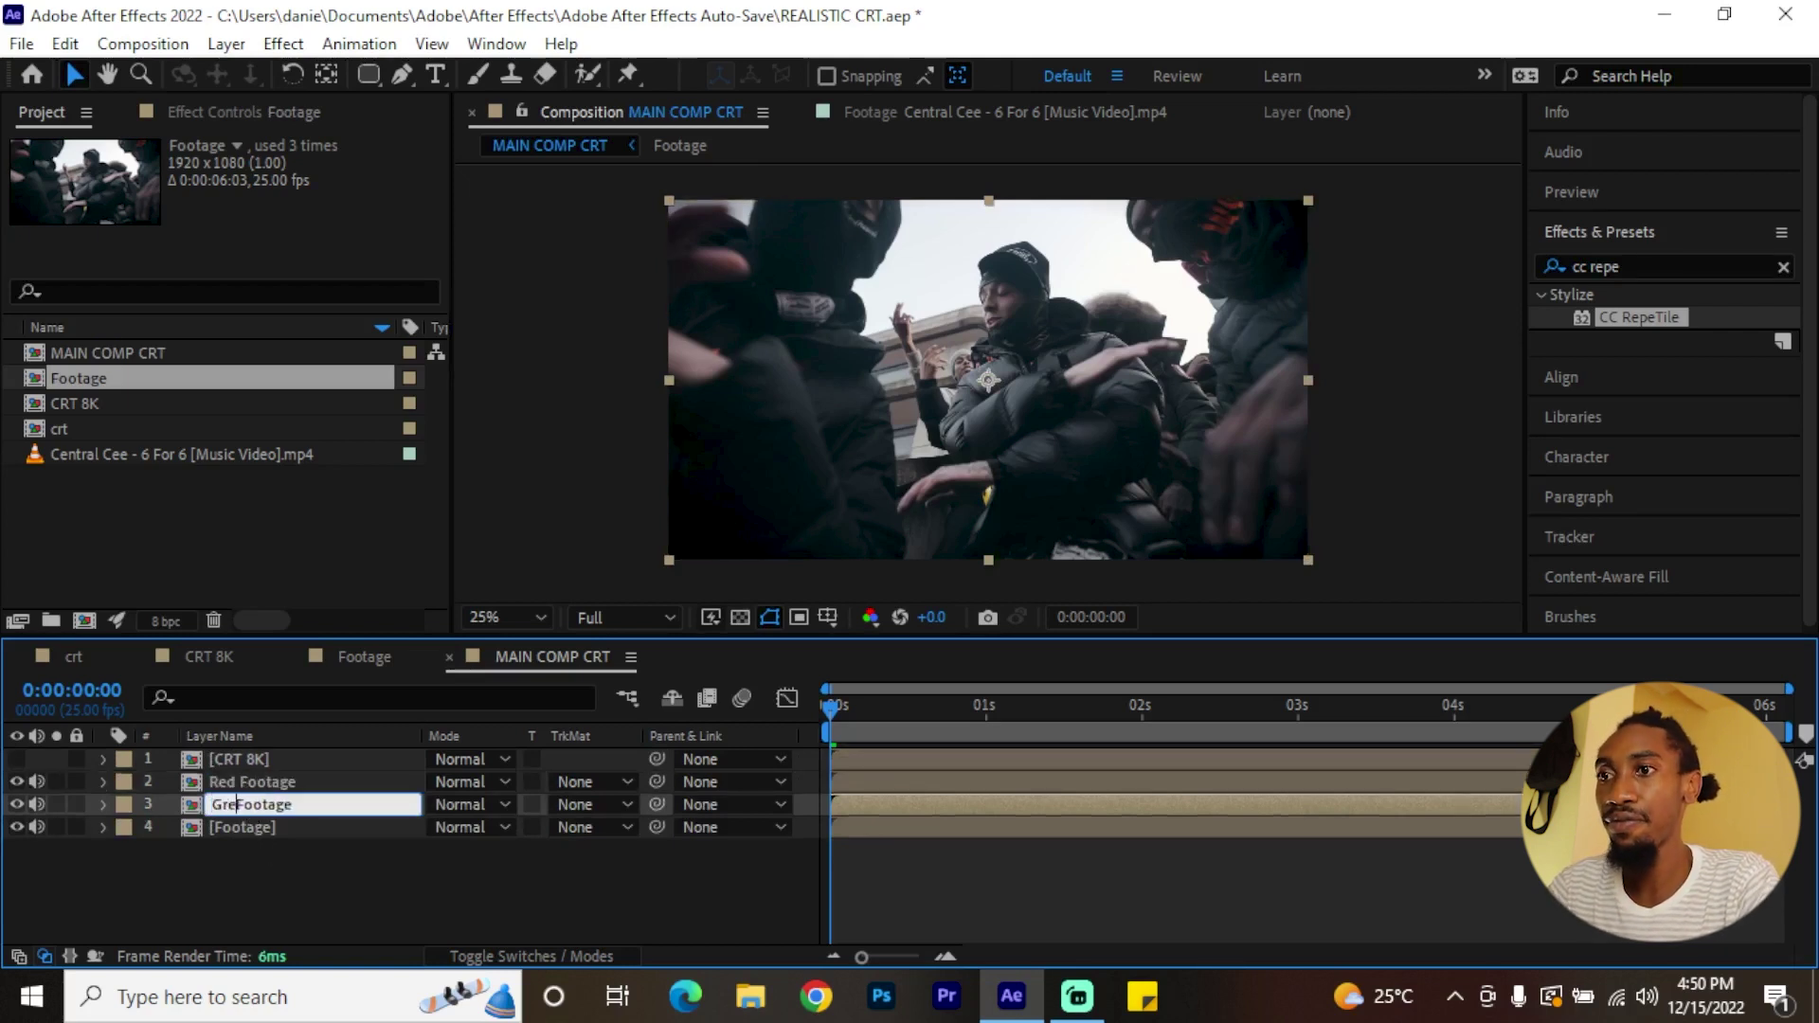
key(Return)
click(267, 830)
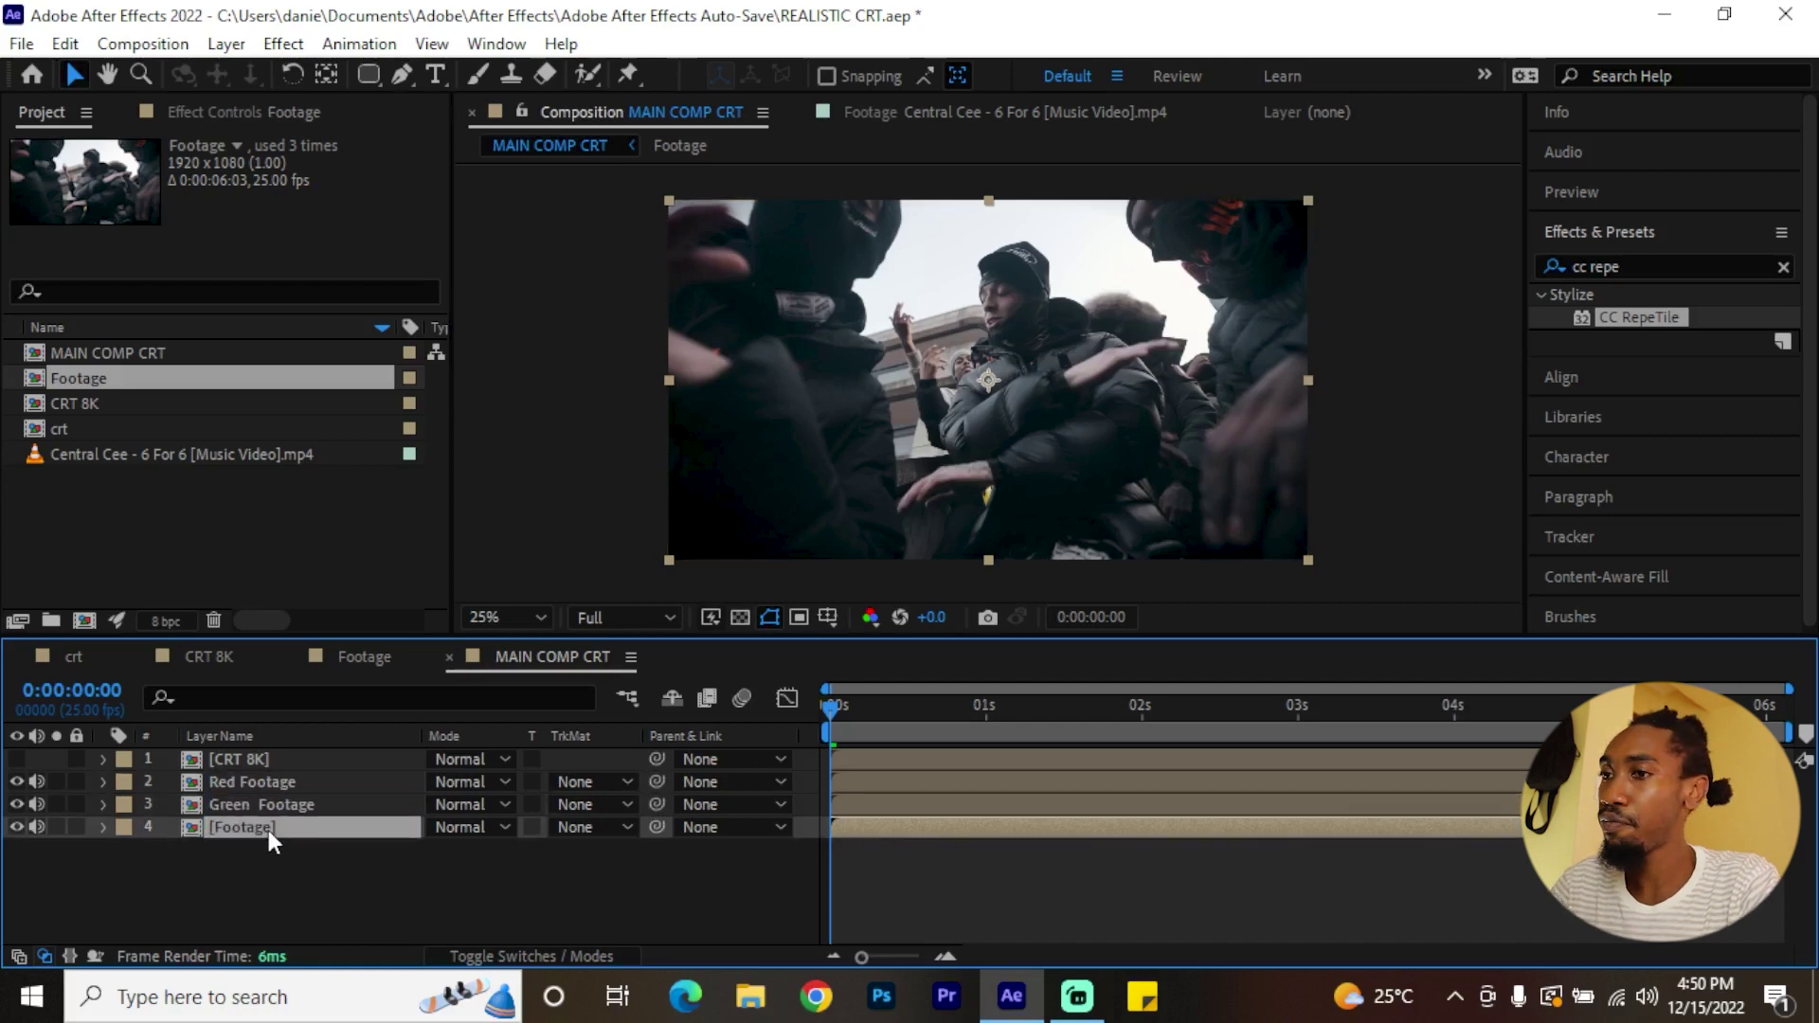
key(Return)
text(Blue)
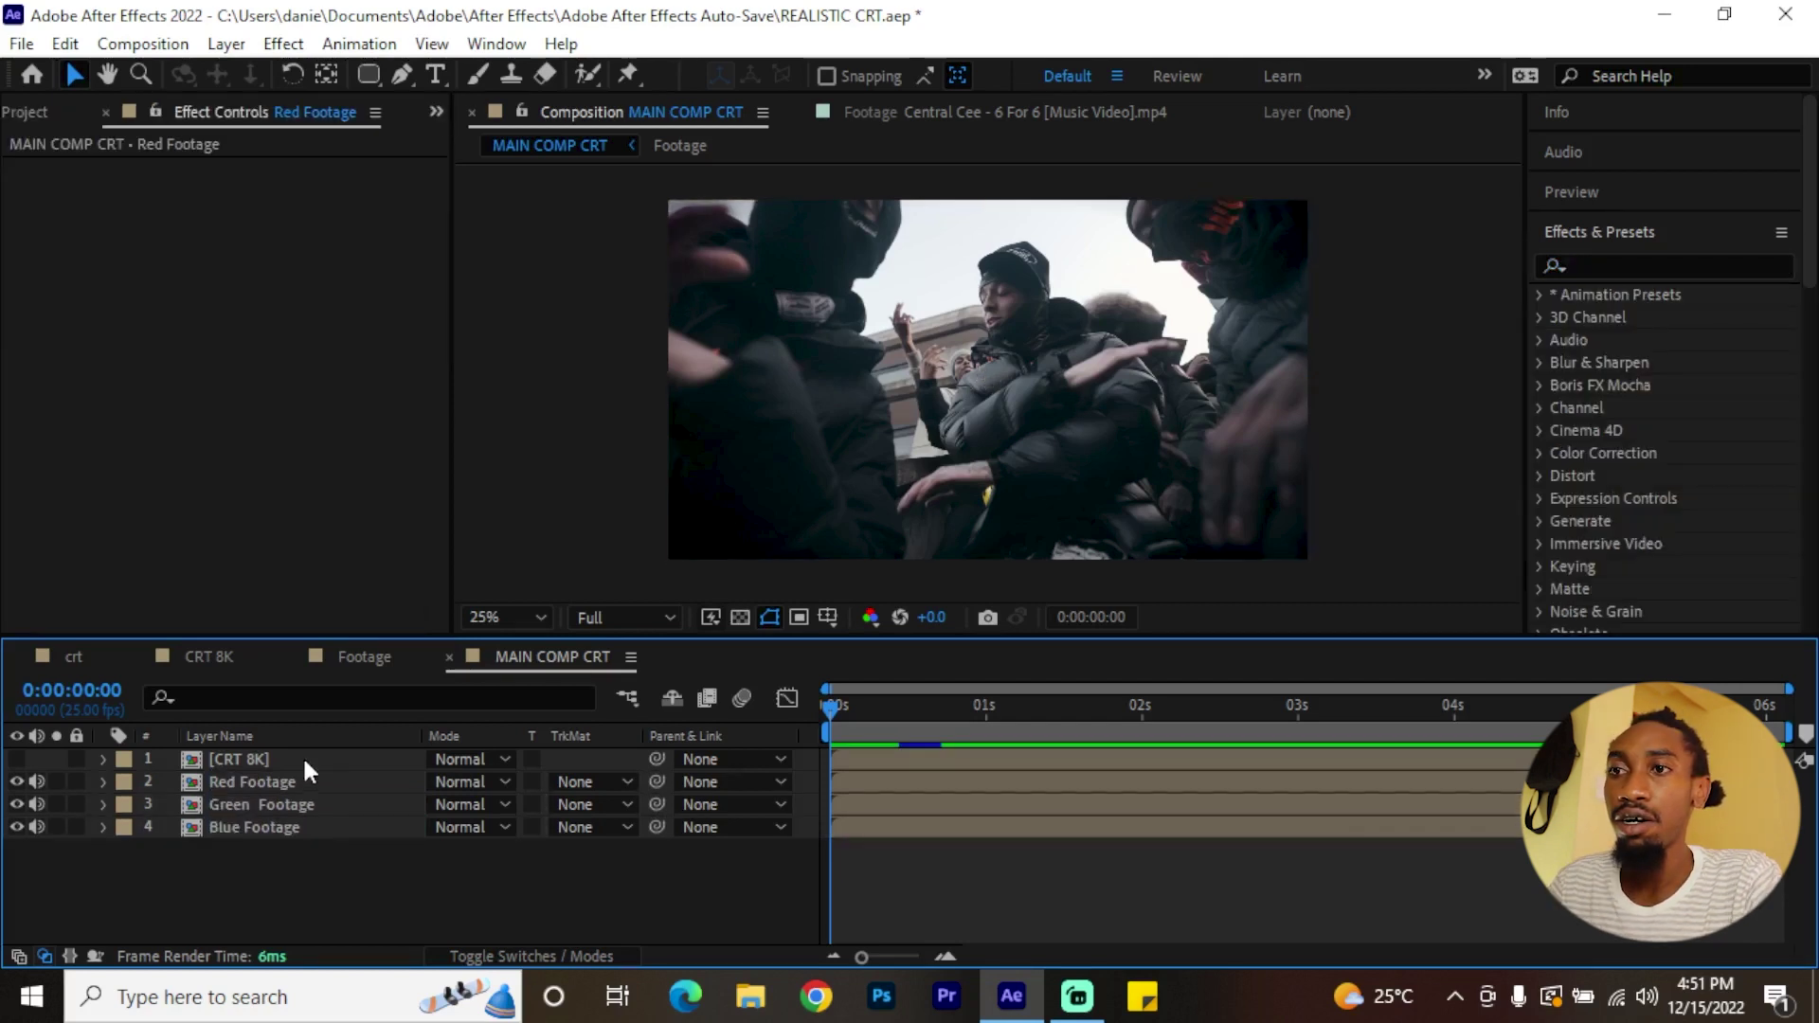
- Apply the Shift Channels effect to the Red Footage, Green Footage and Blue Footage layers
click(1648, 269)
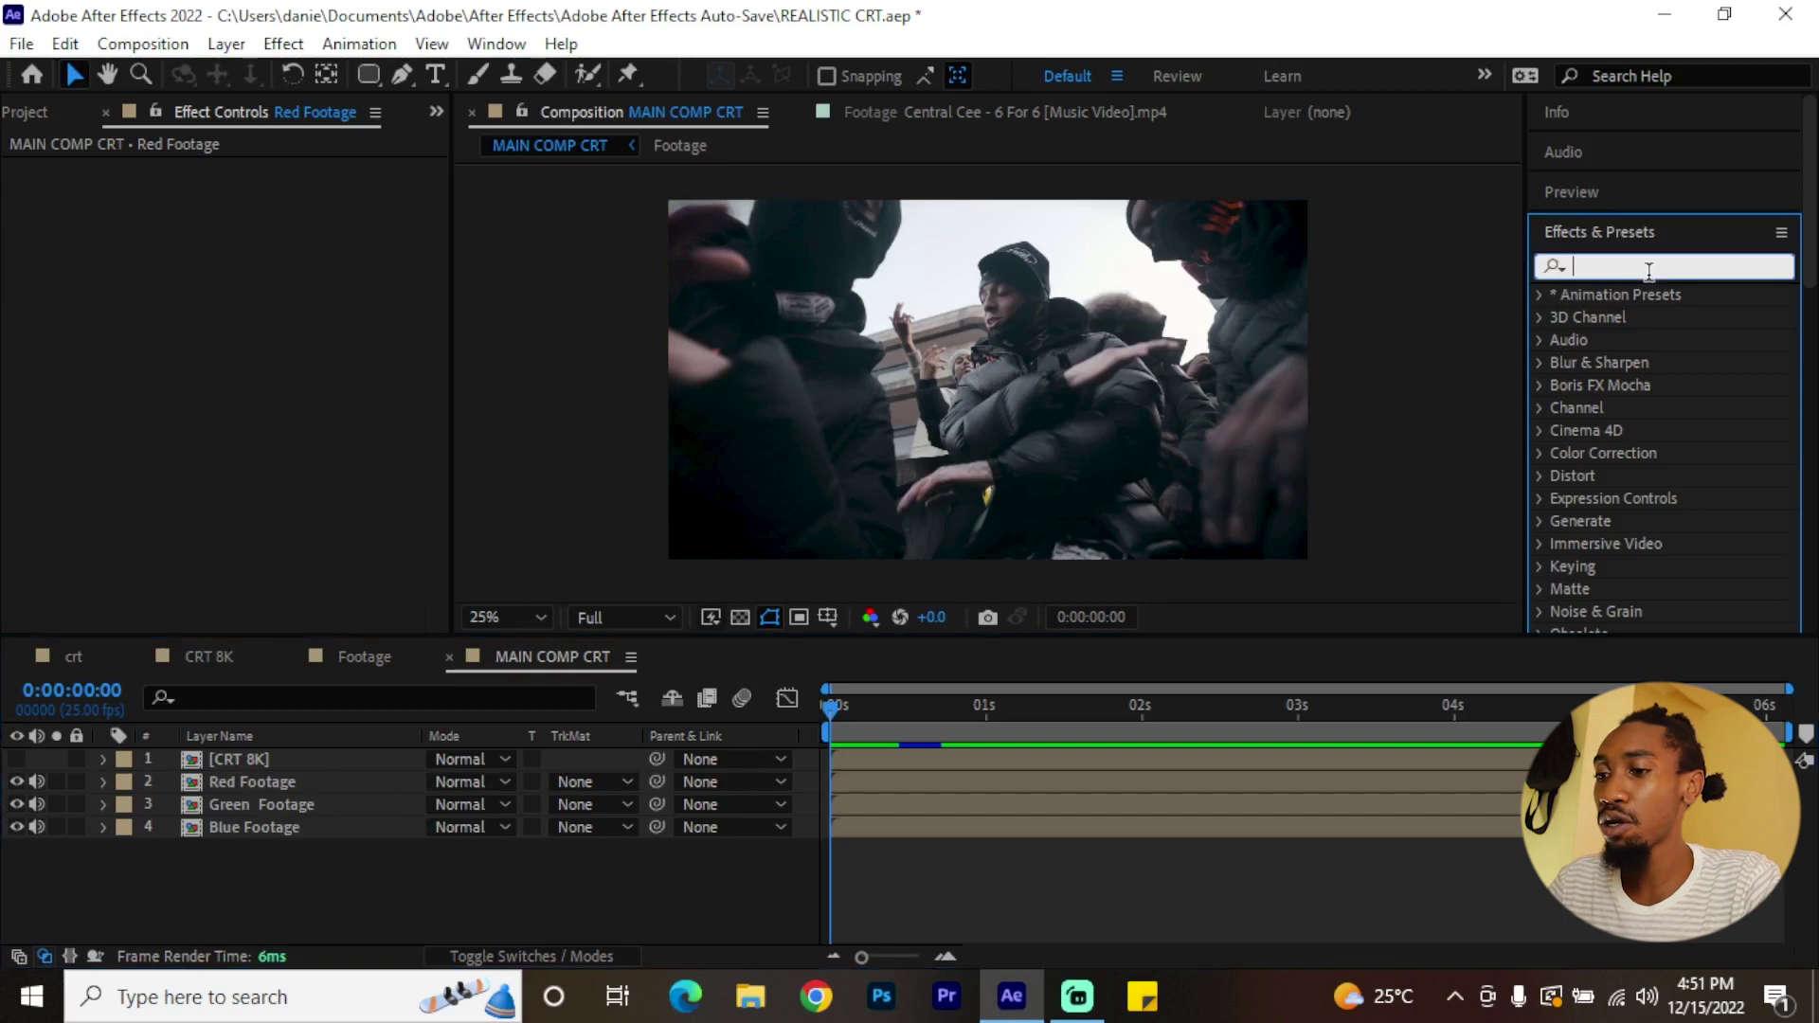
text(shift cha)
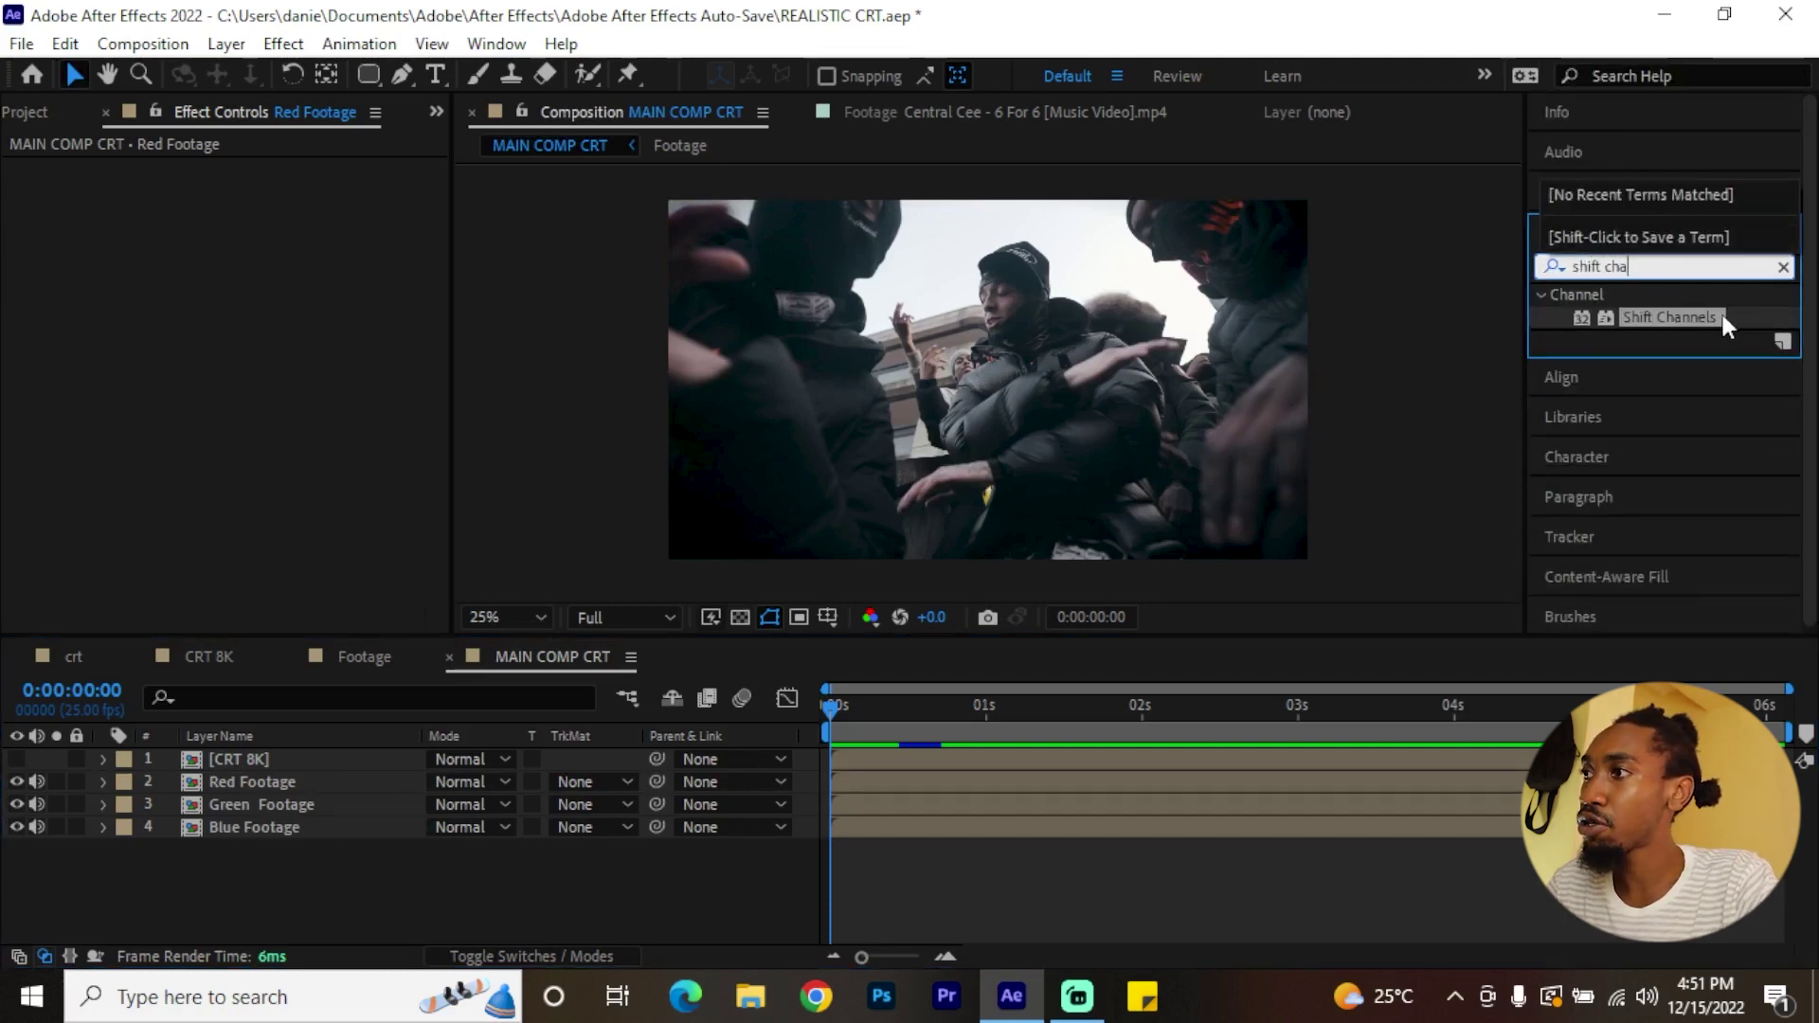
drag(1696, 318, 284, 783)
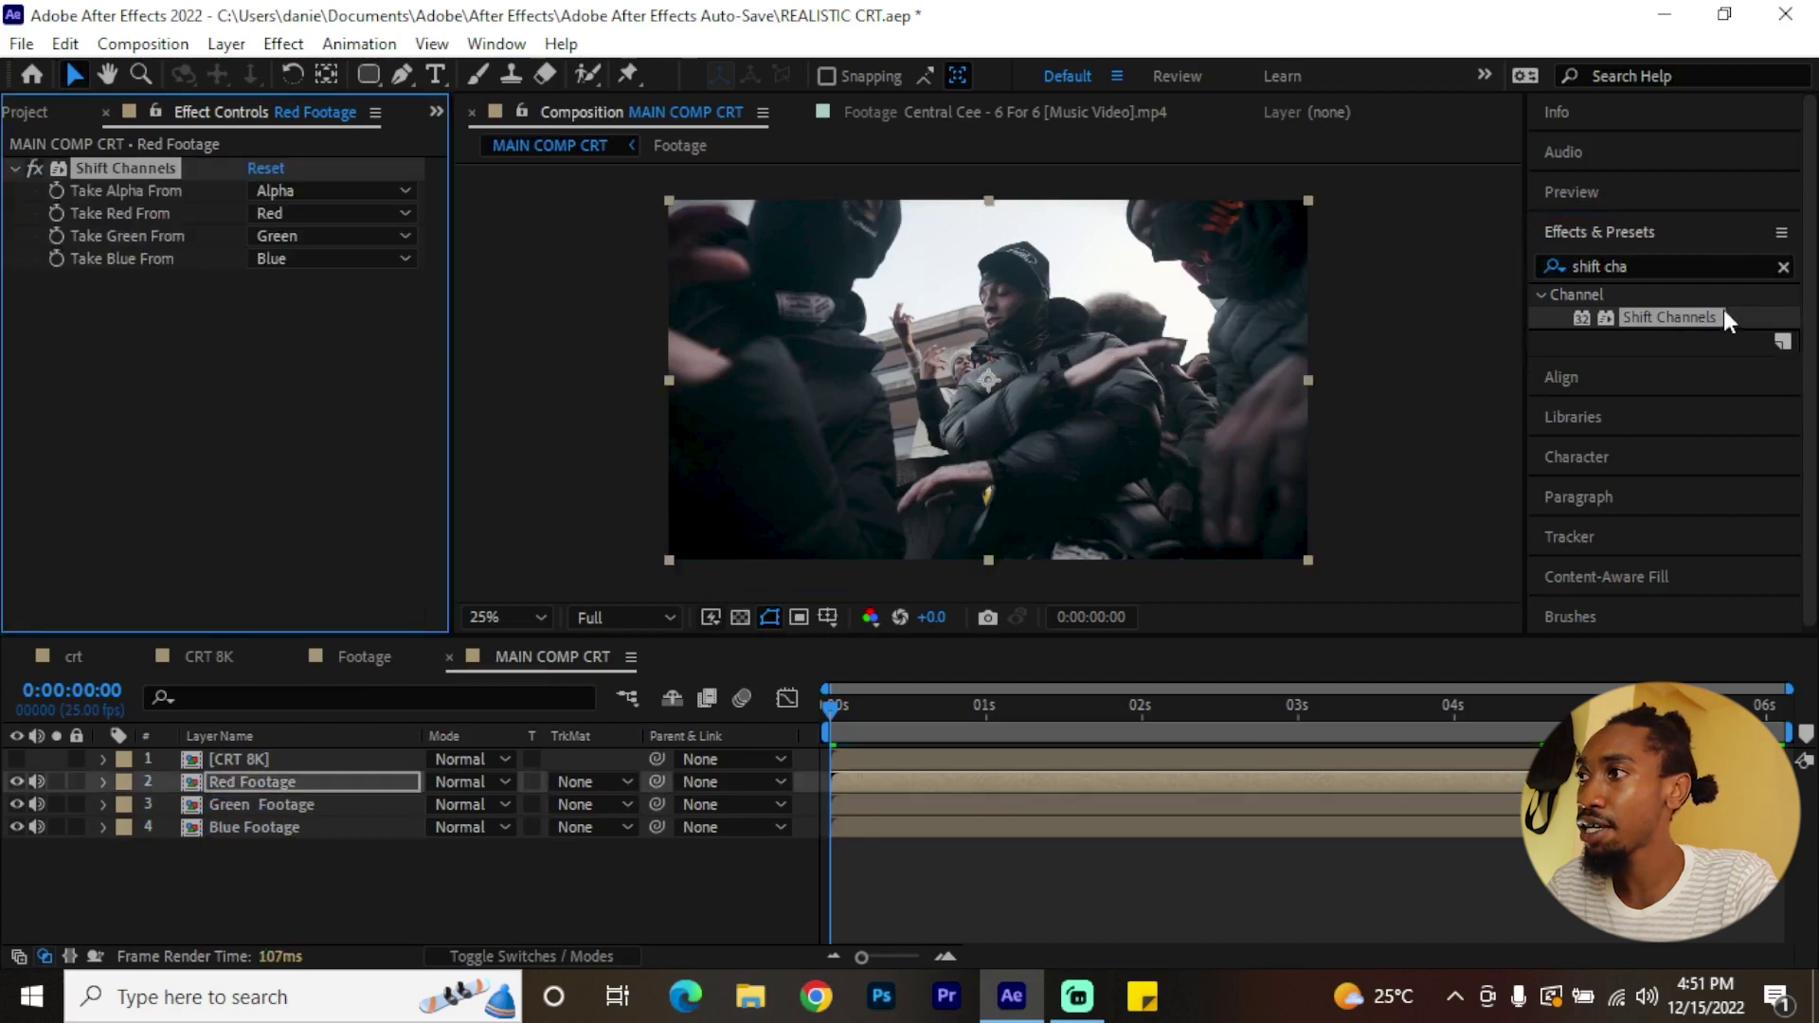
drag(1684, 317, 389, 813)
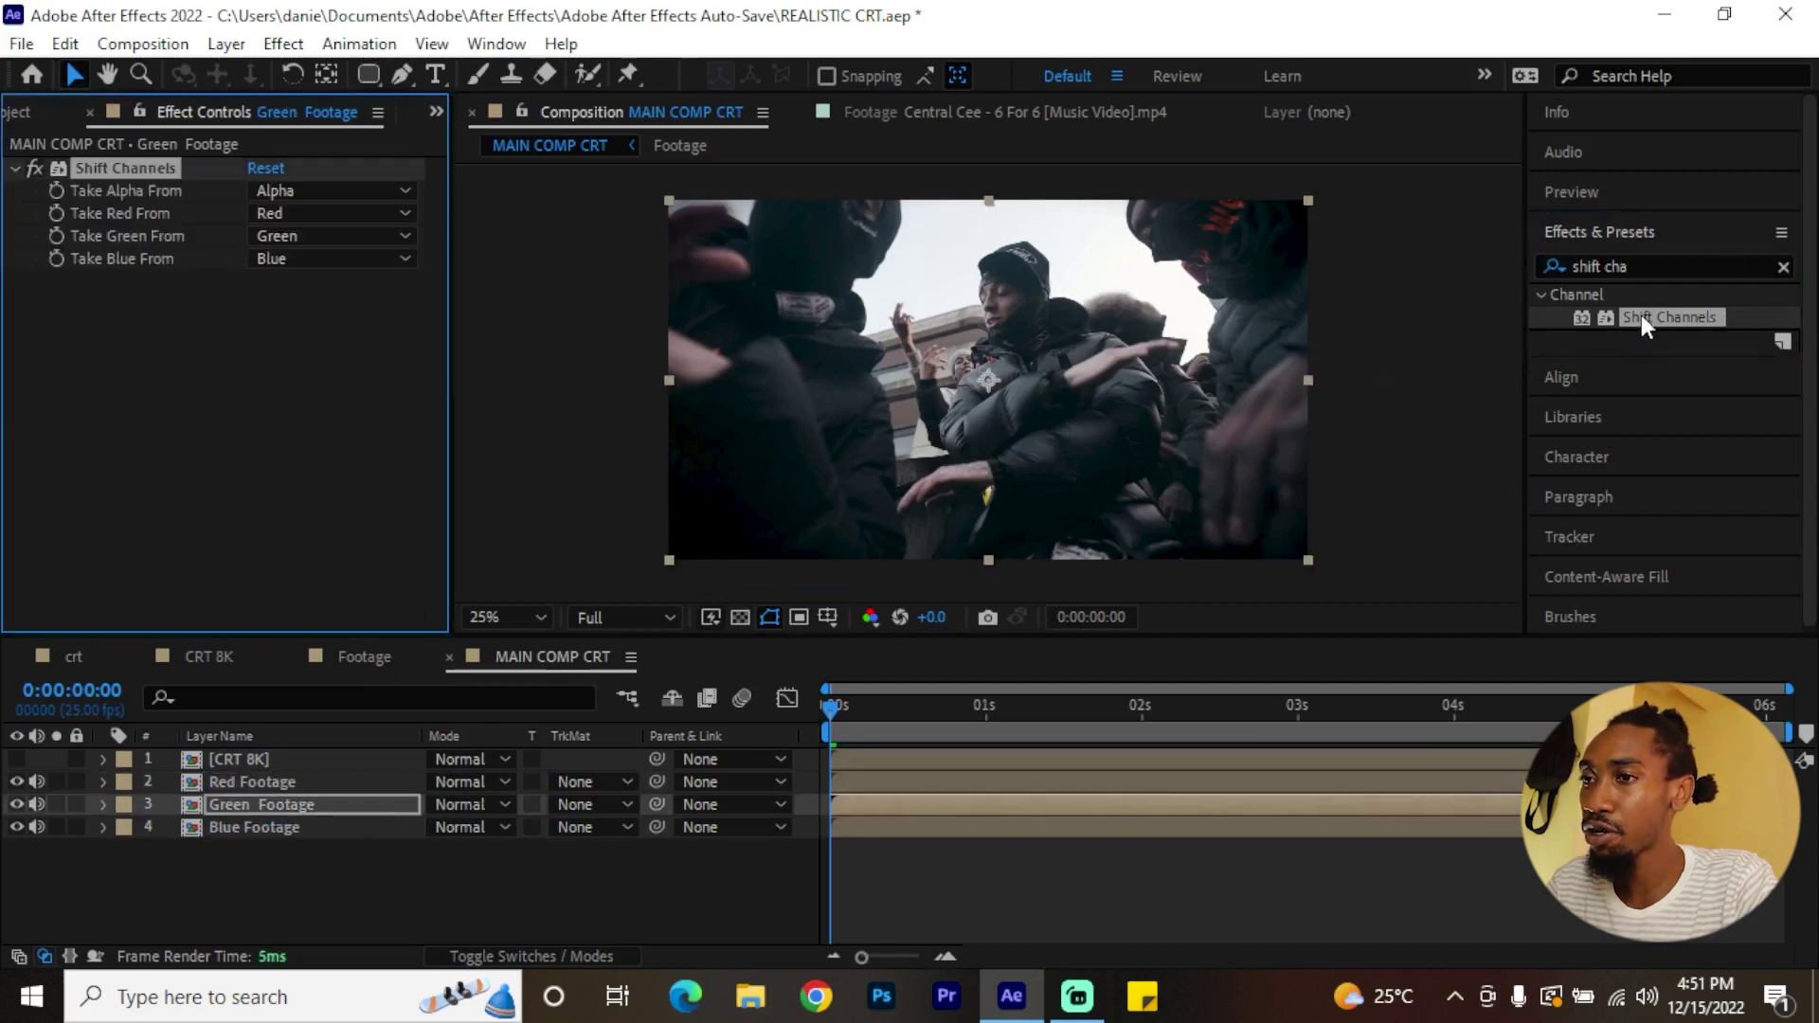
drag(1641, 317, 284, 827)
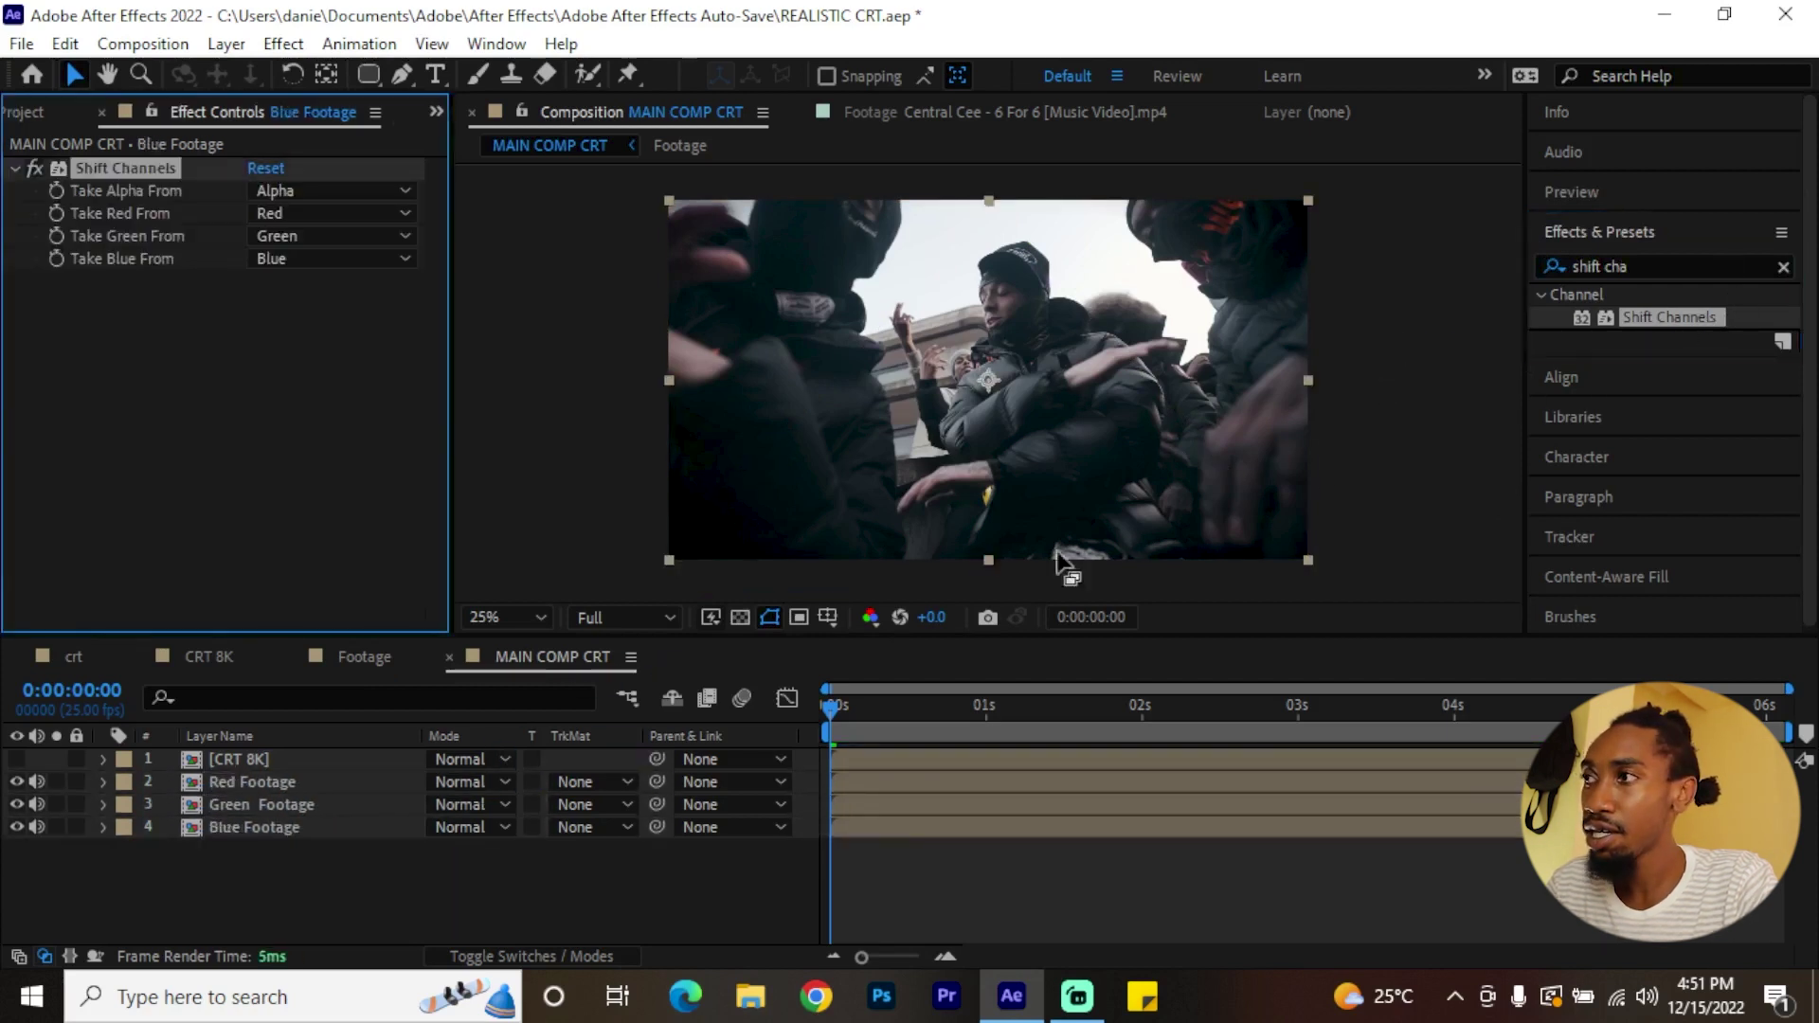
- Apply the Set Matte effect to the Red Footage, Green Footage and Blue Footage layers
click(1640, 258)
text(set ma)
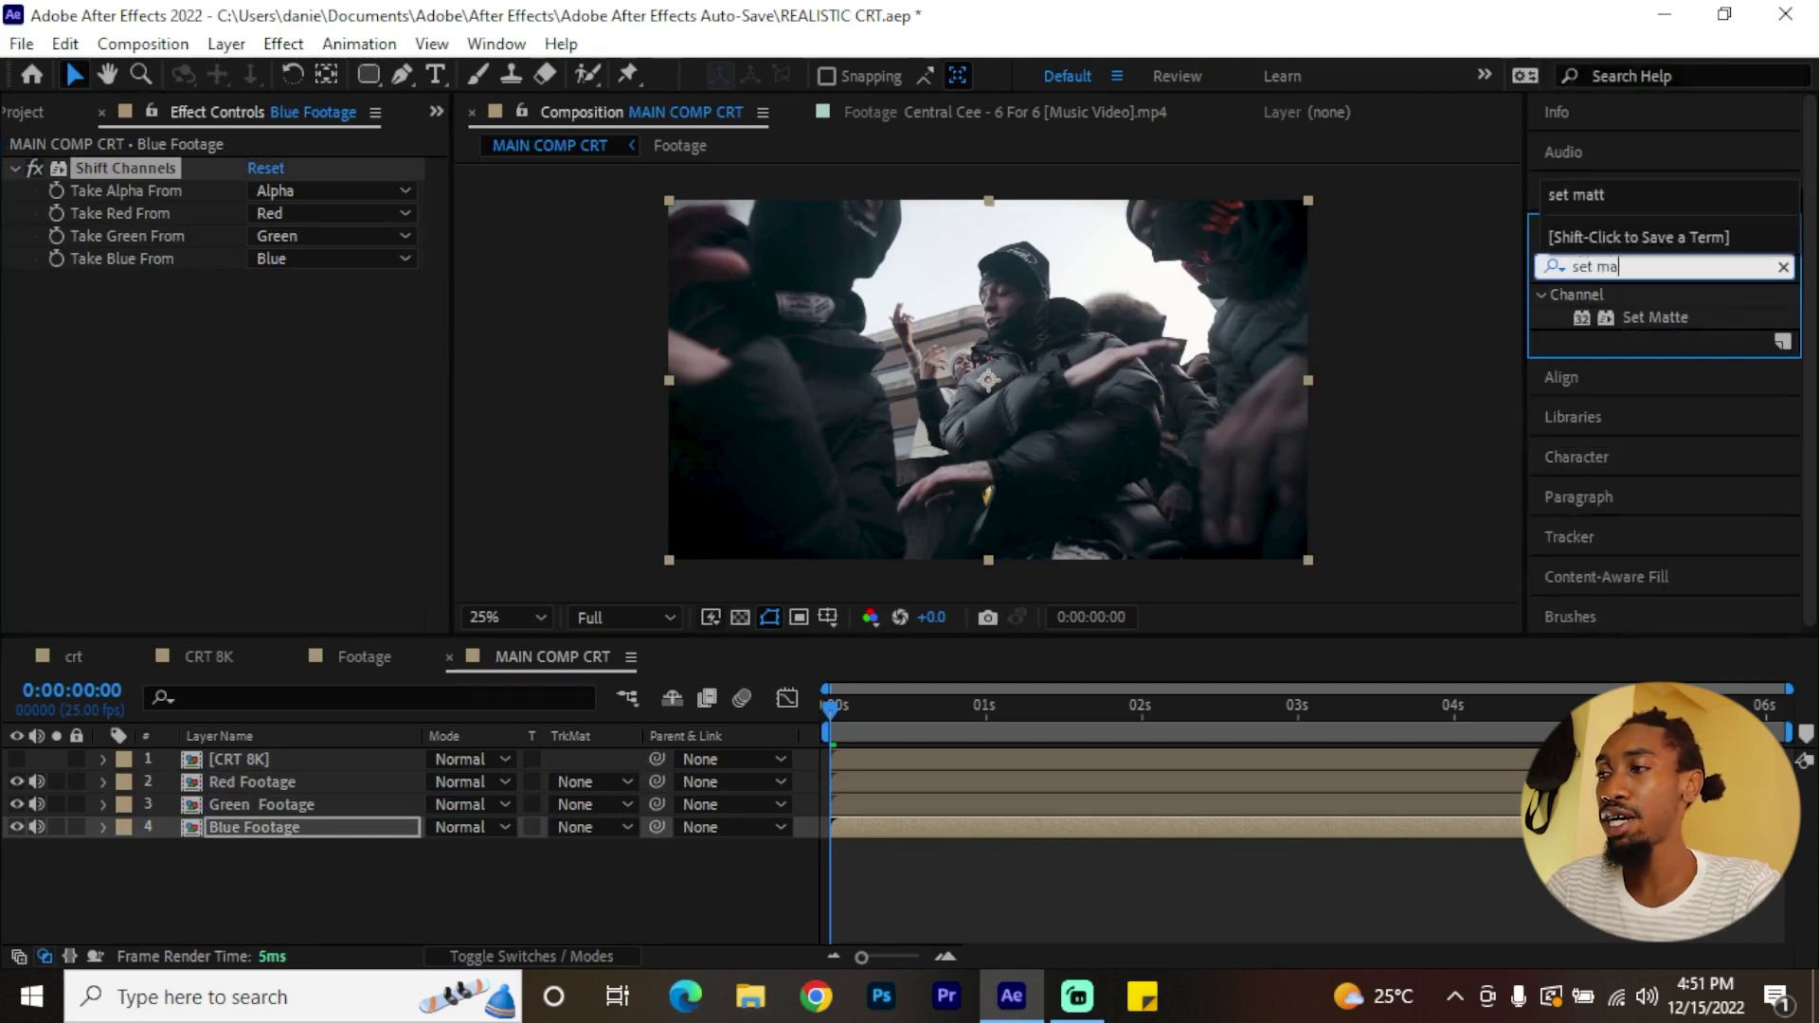
text(tte)
drag(1679, 318, 227, 785)
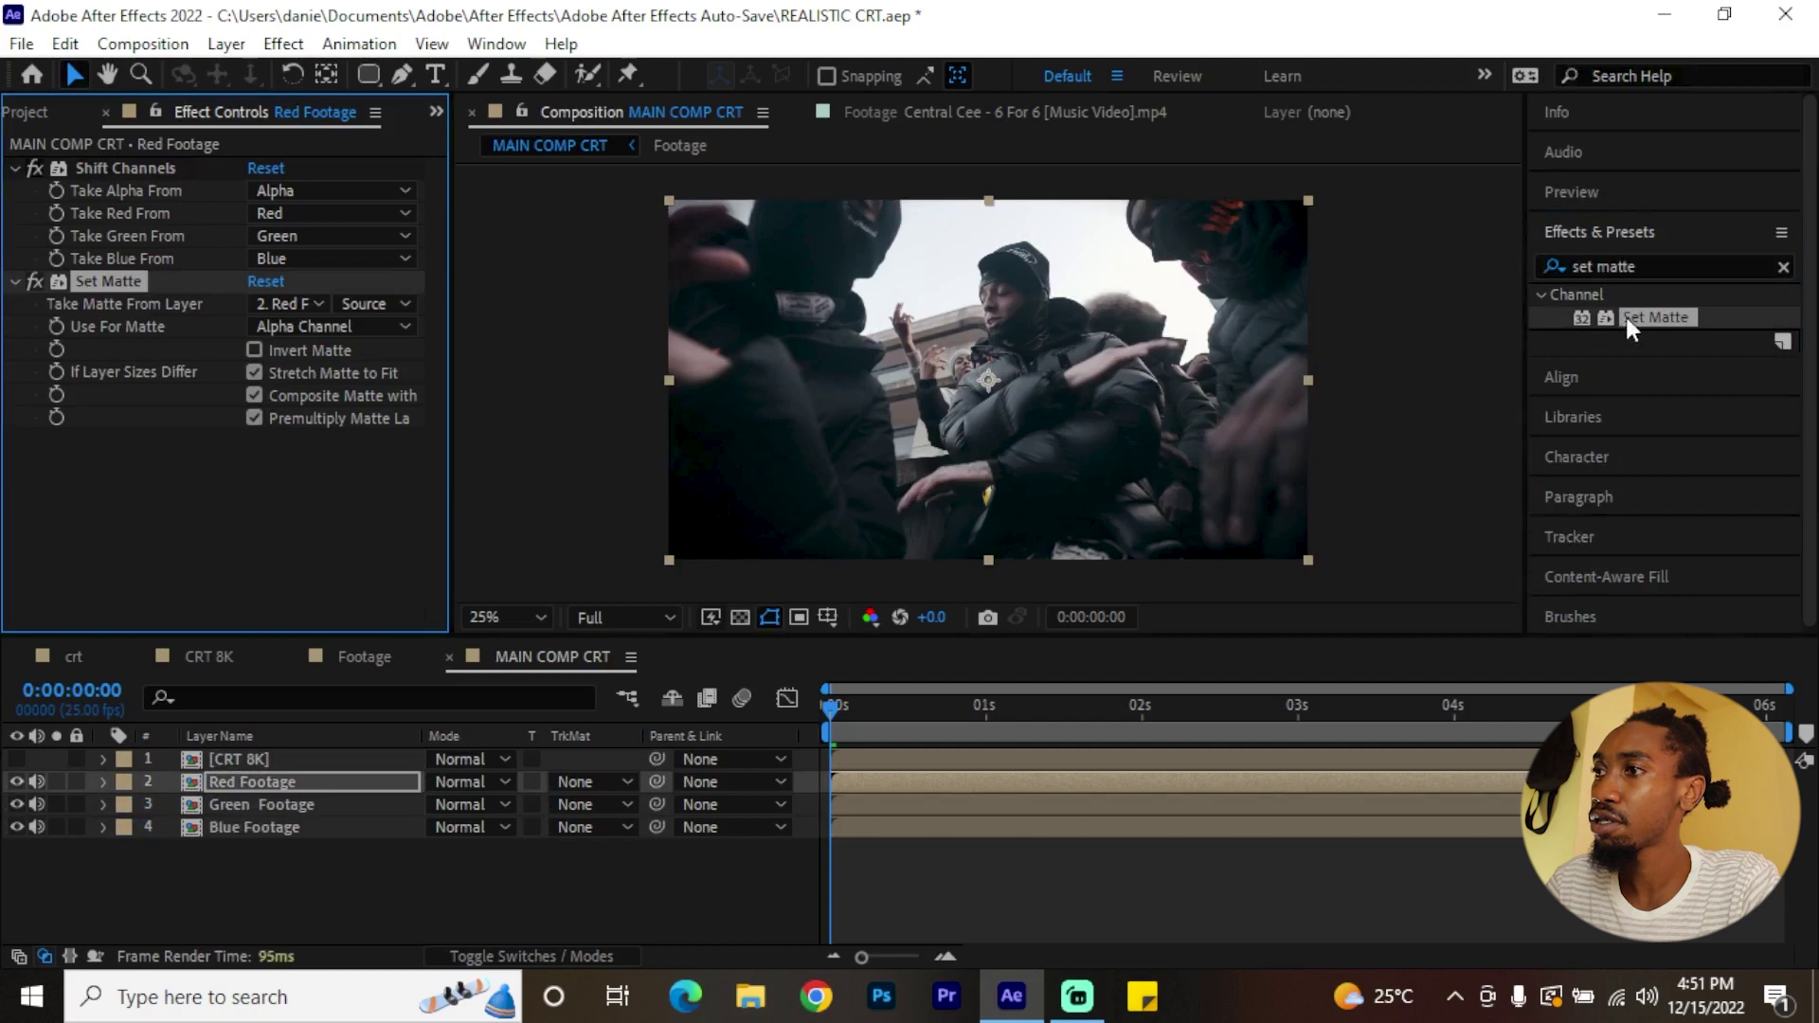
drag(1627, 316, 284, 805)
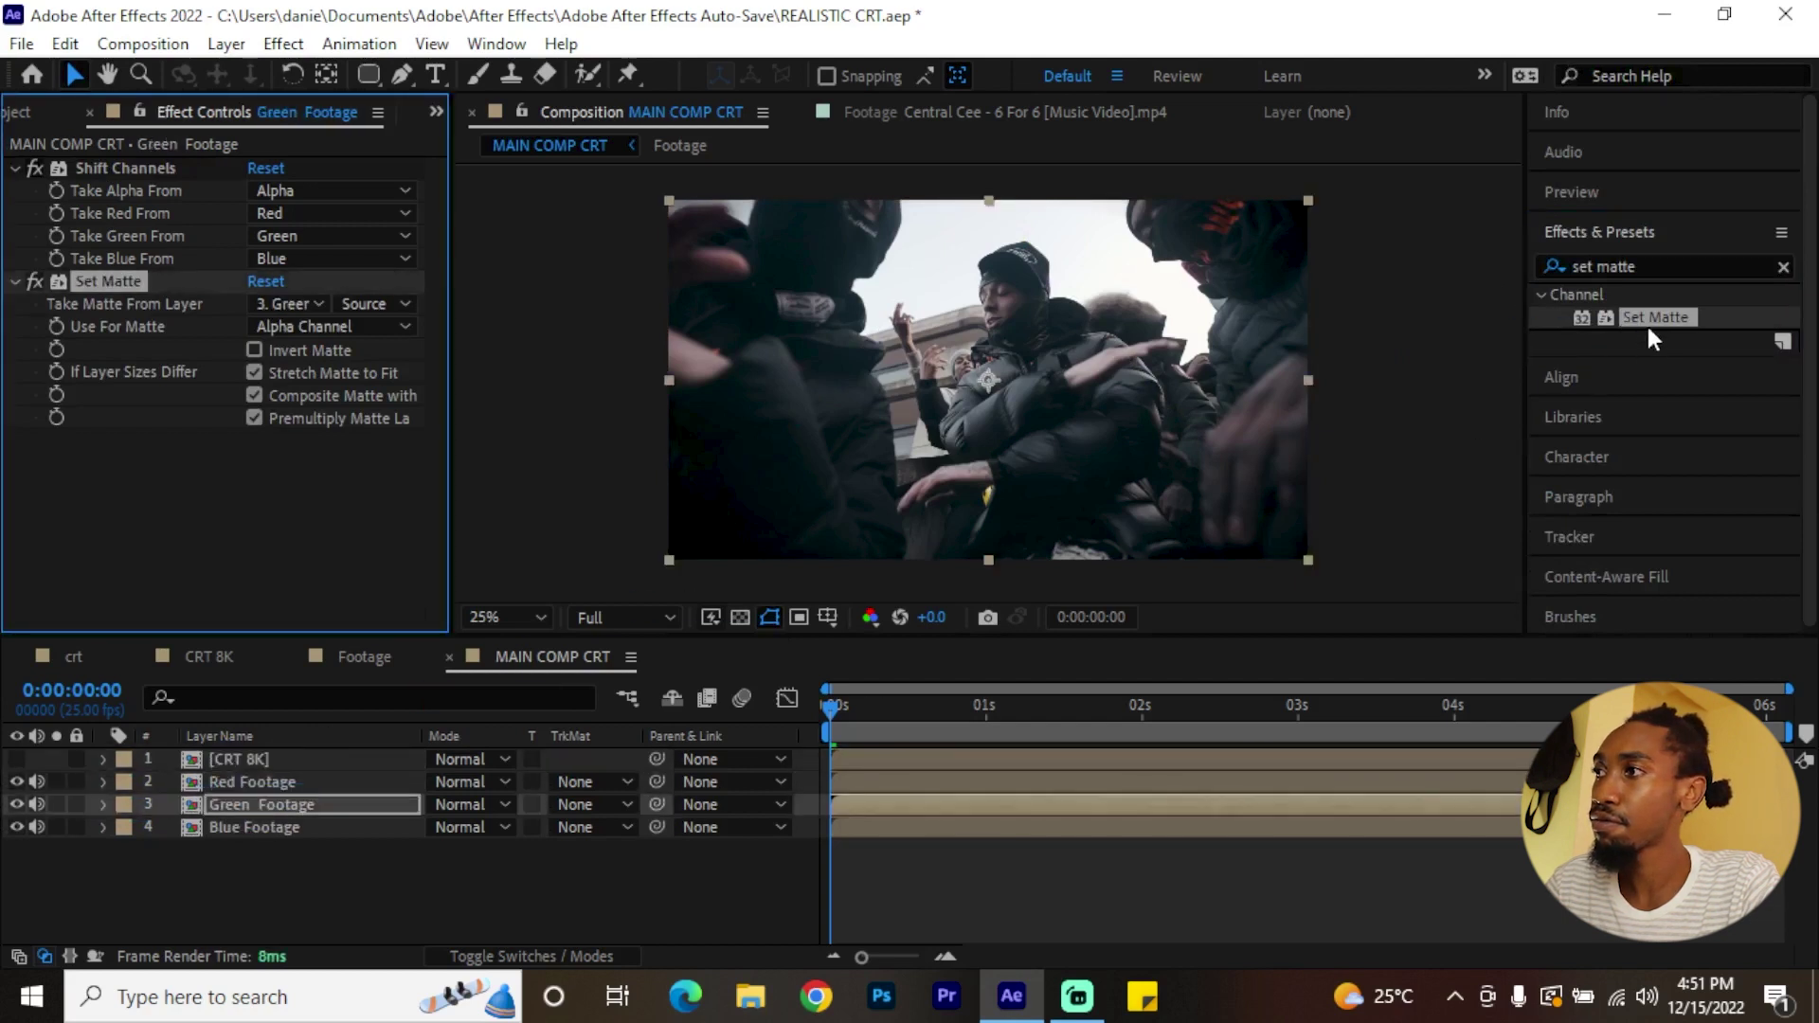
drag(1646, 327, 298, 829)
- In Red Footage's Shift Channels effect, set Take Green From and Take Blue From to Full Off
click(294, 784)
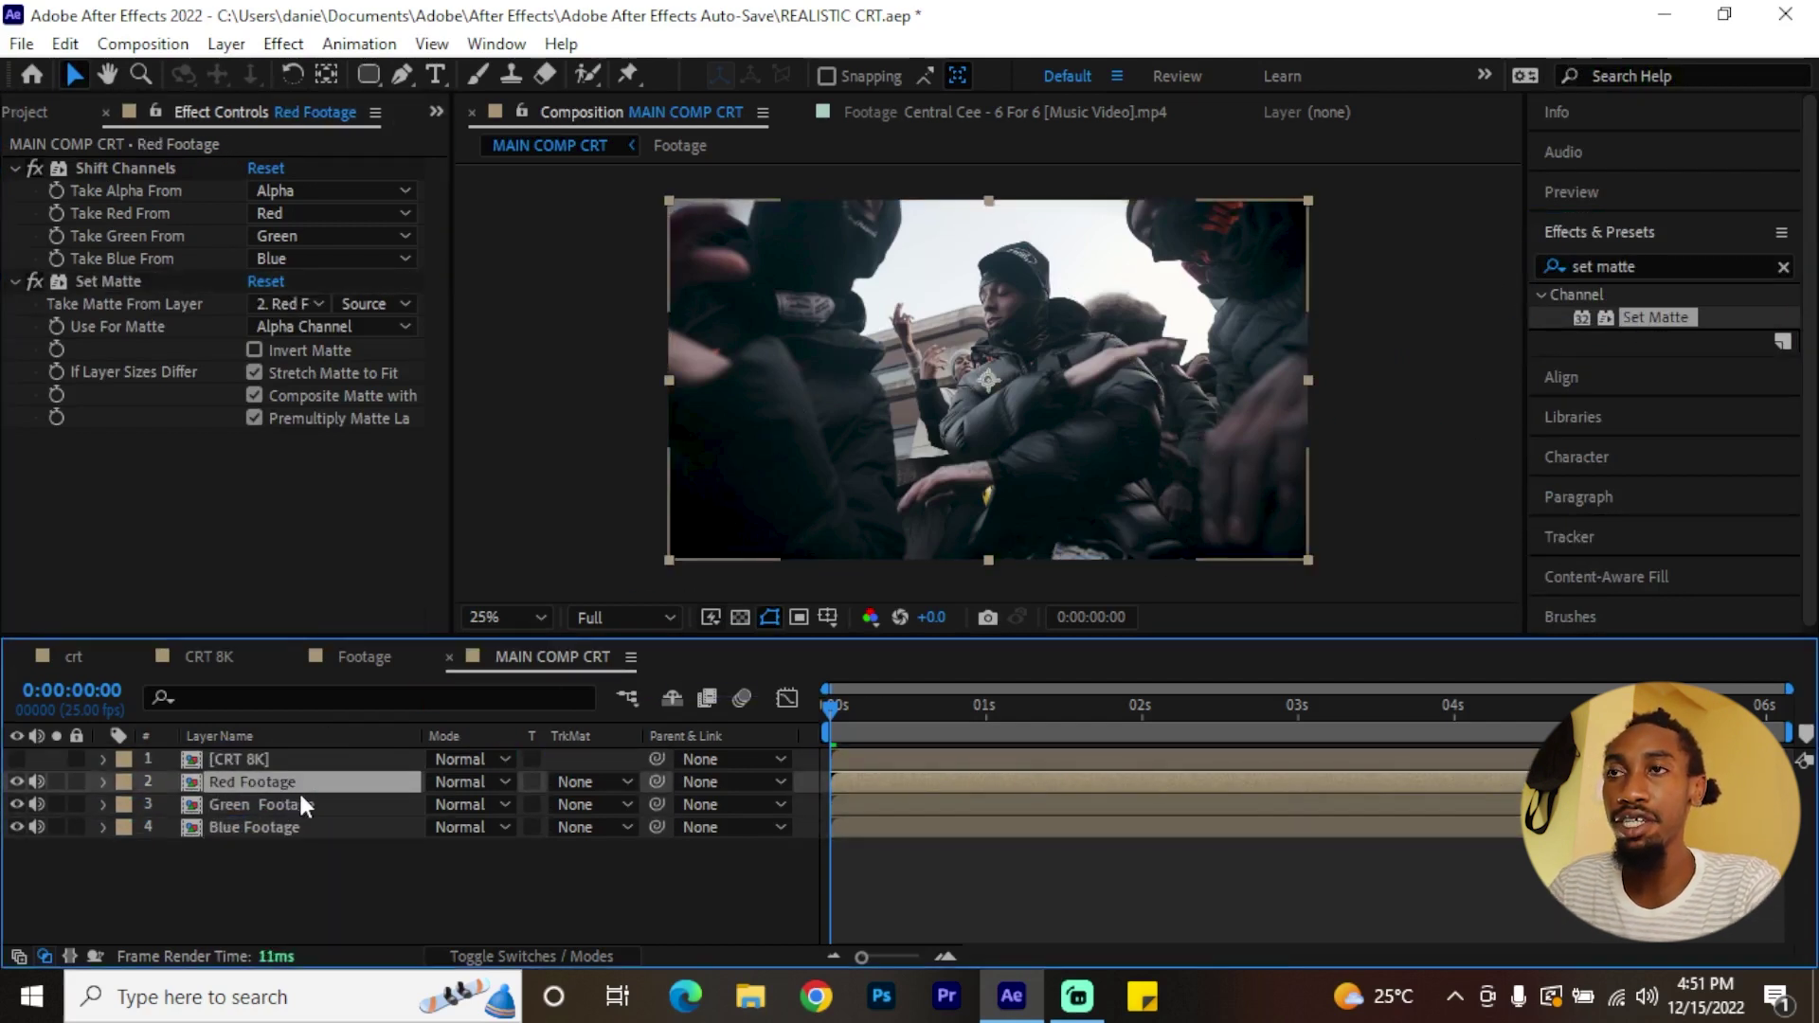
click(121, 190)
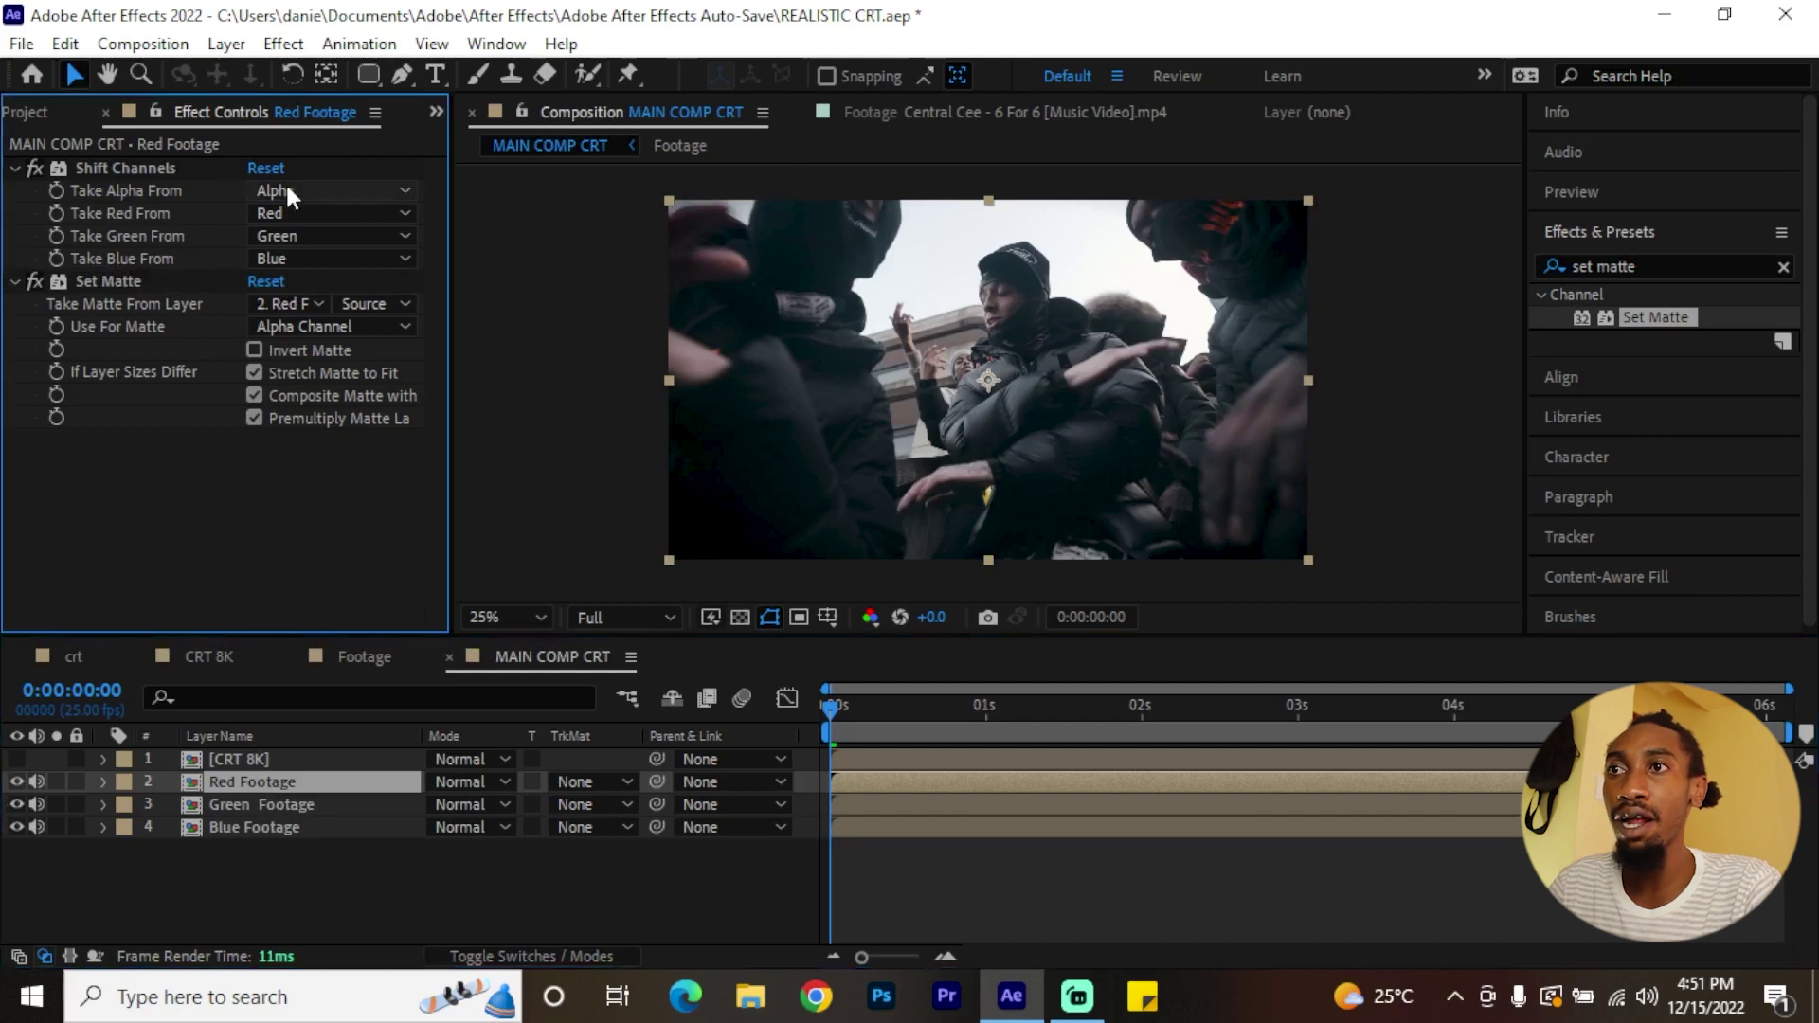
click(333, 231)
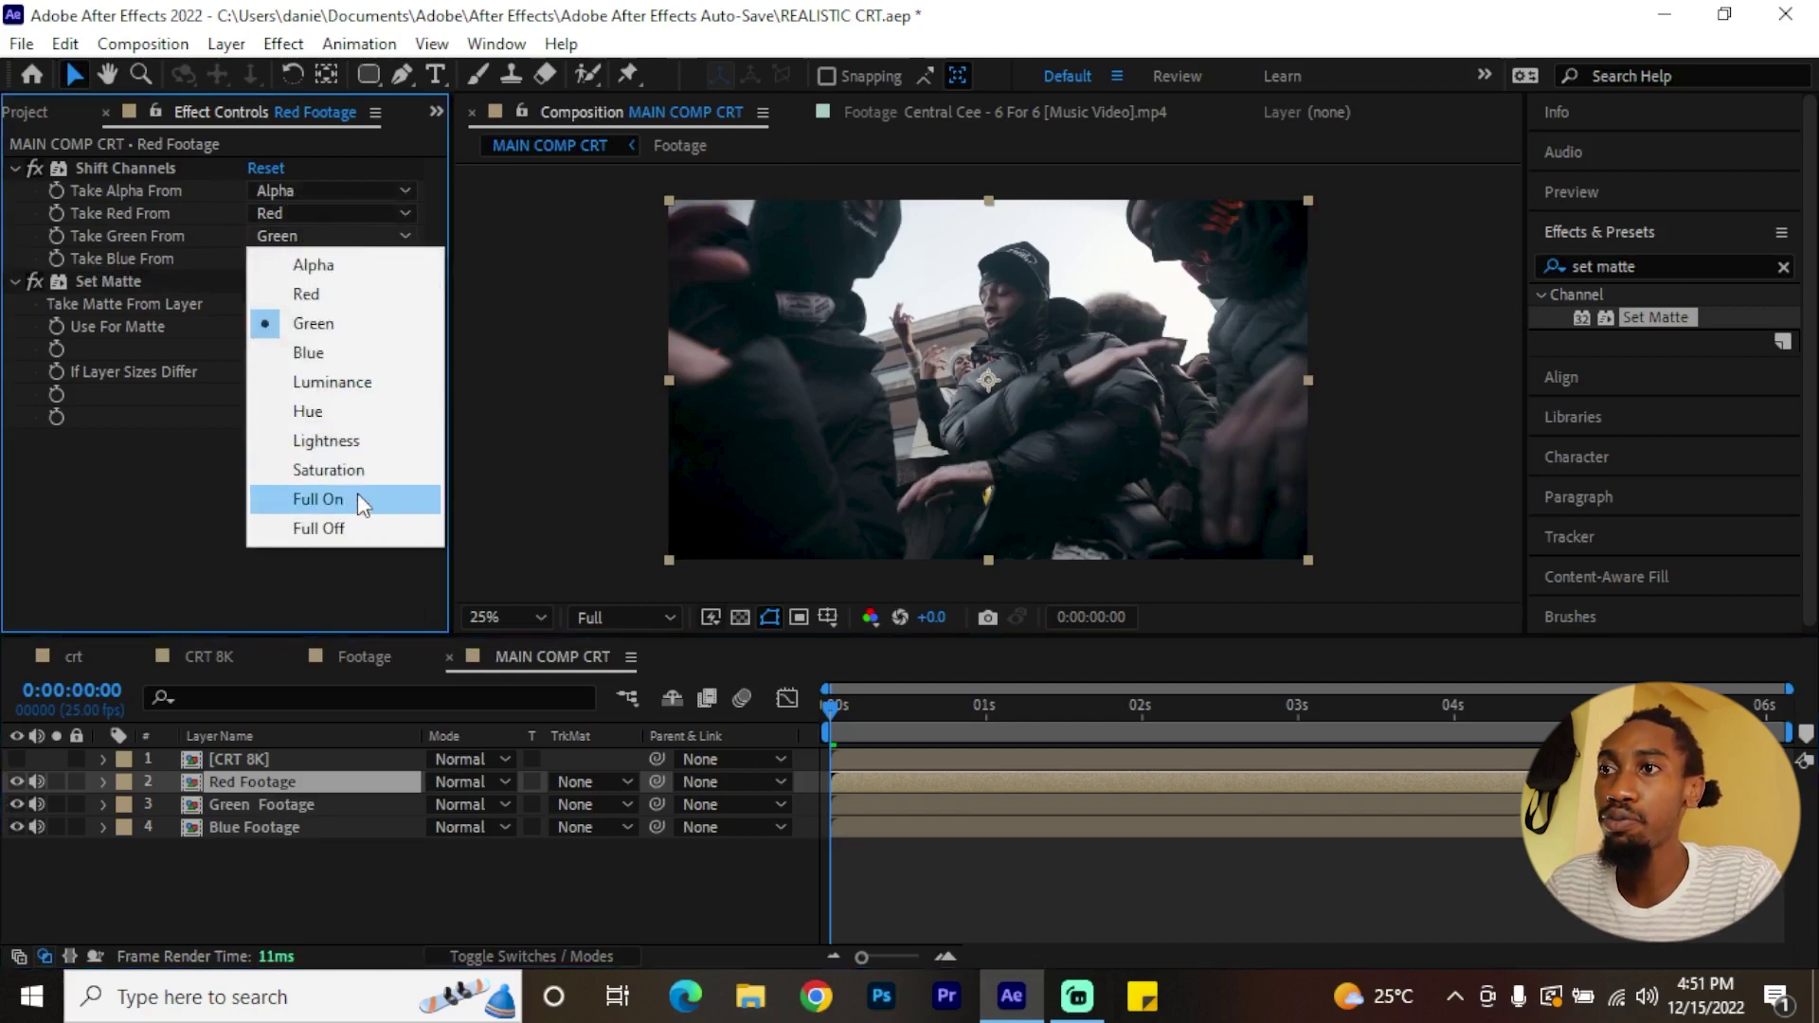
click(350, 532)
click(309, 260)
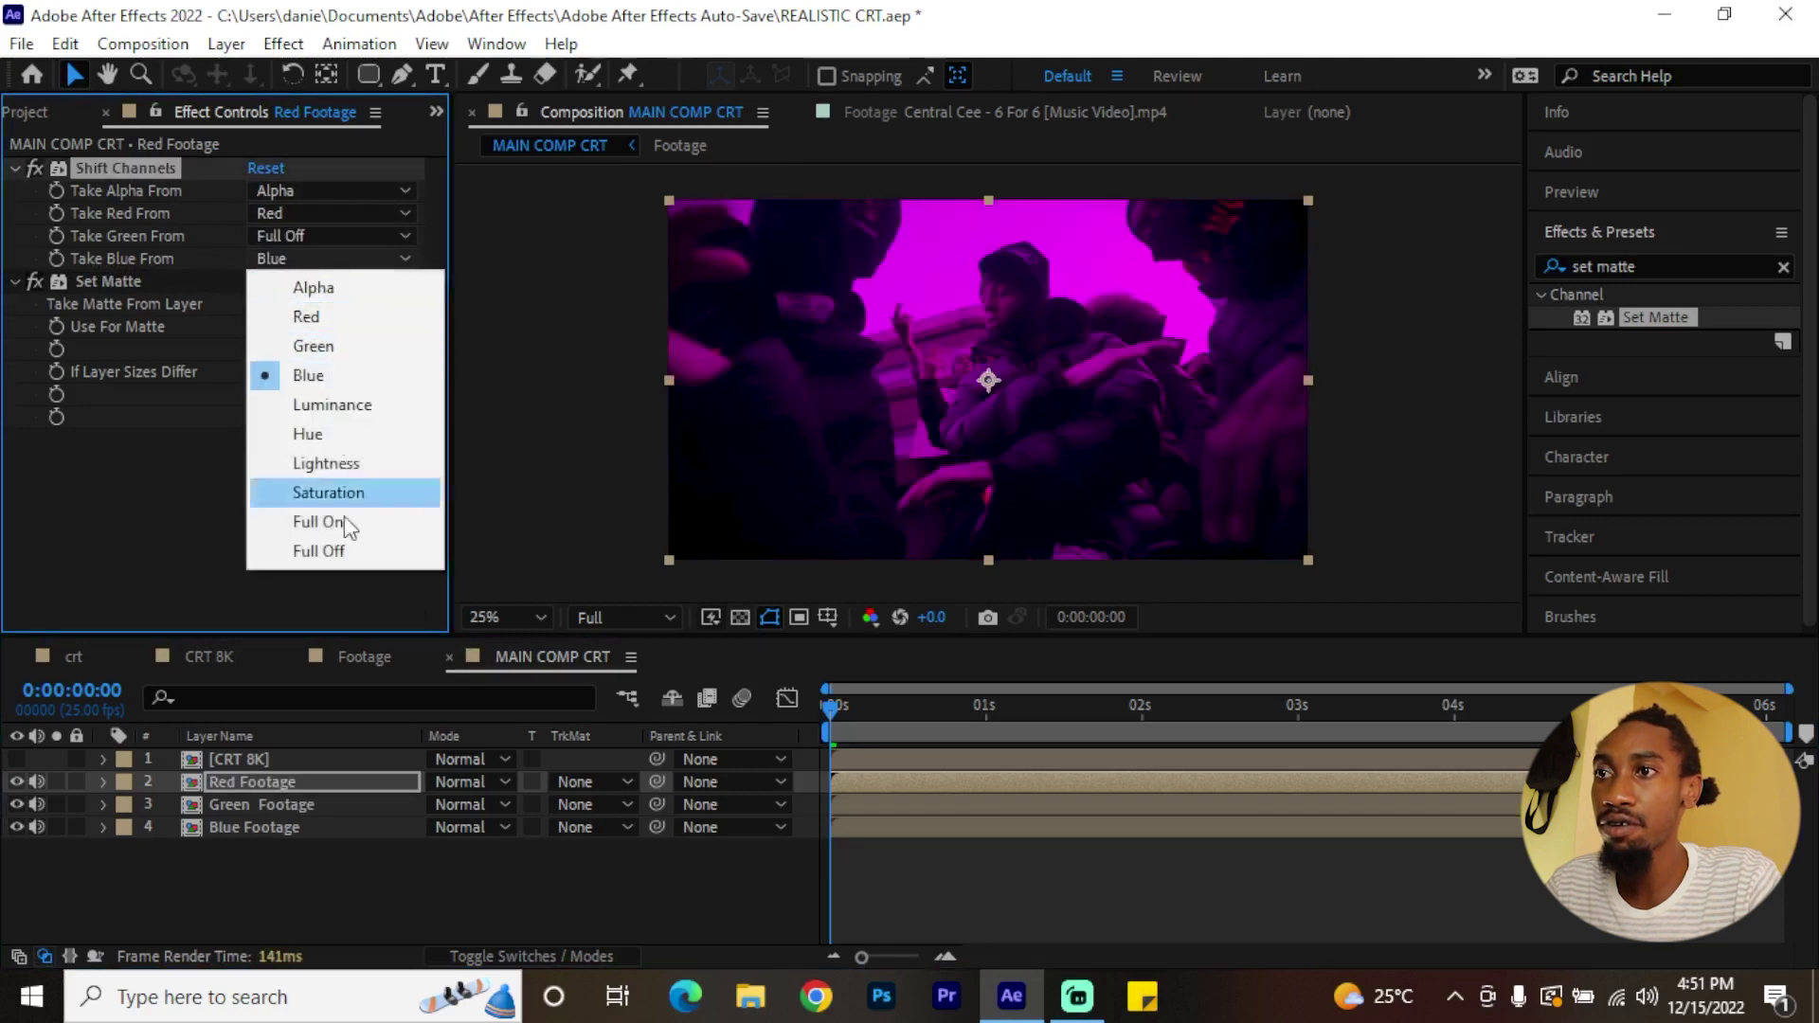
click(338, 544)
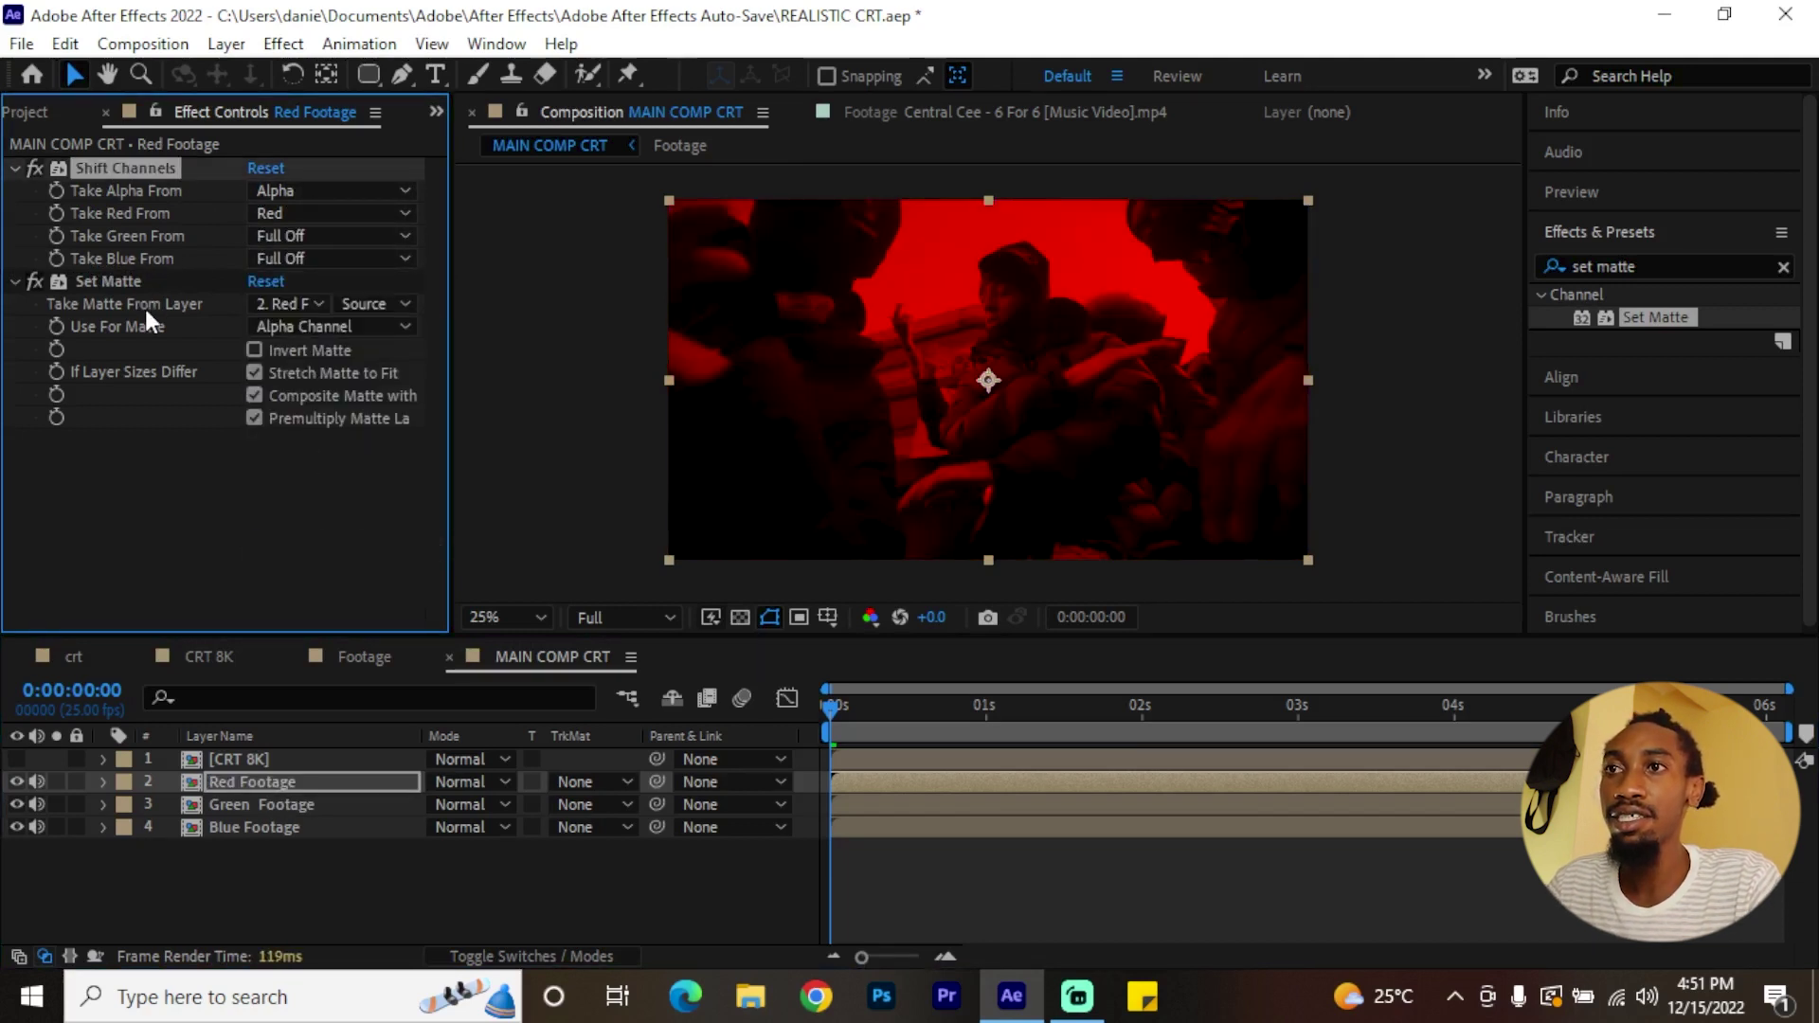
- Set Red Footage's Set Matte effect to take its matte from the CRT 8K layer using the Red Channel
click(289, 303)
click(327, 368)
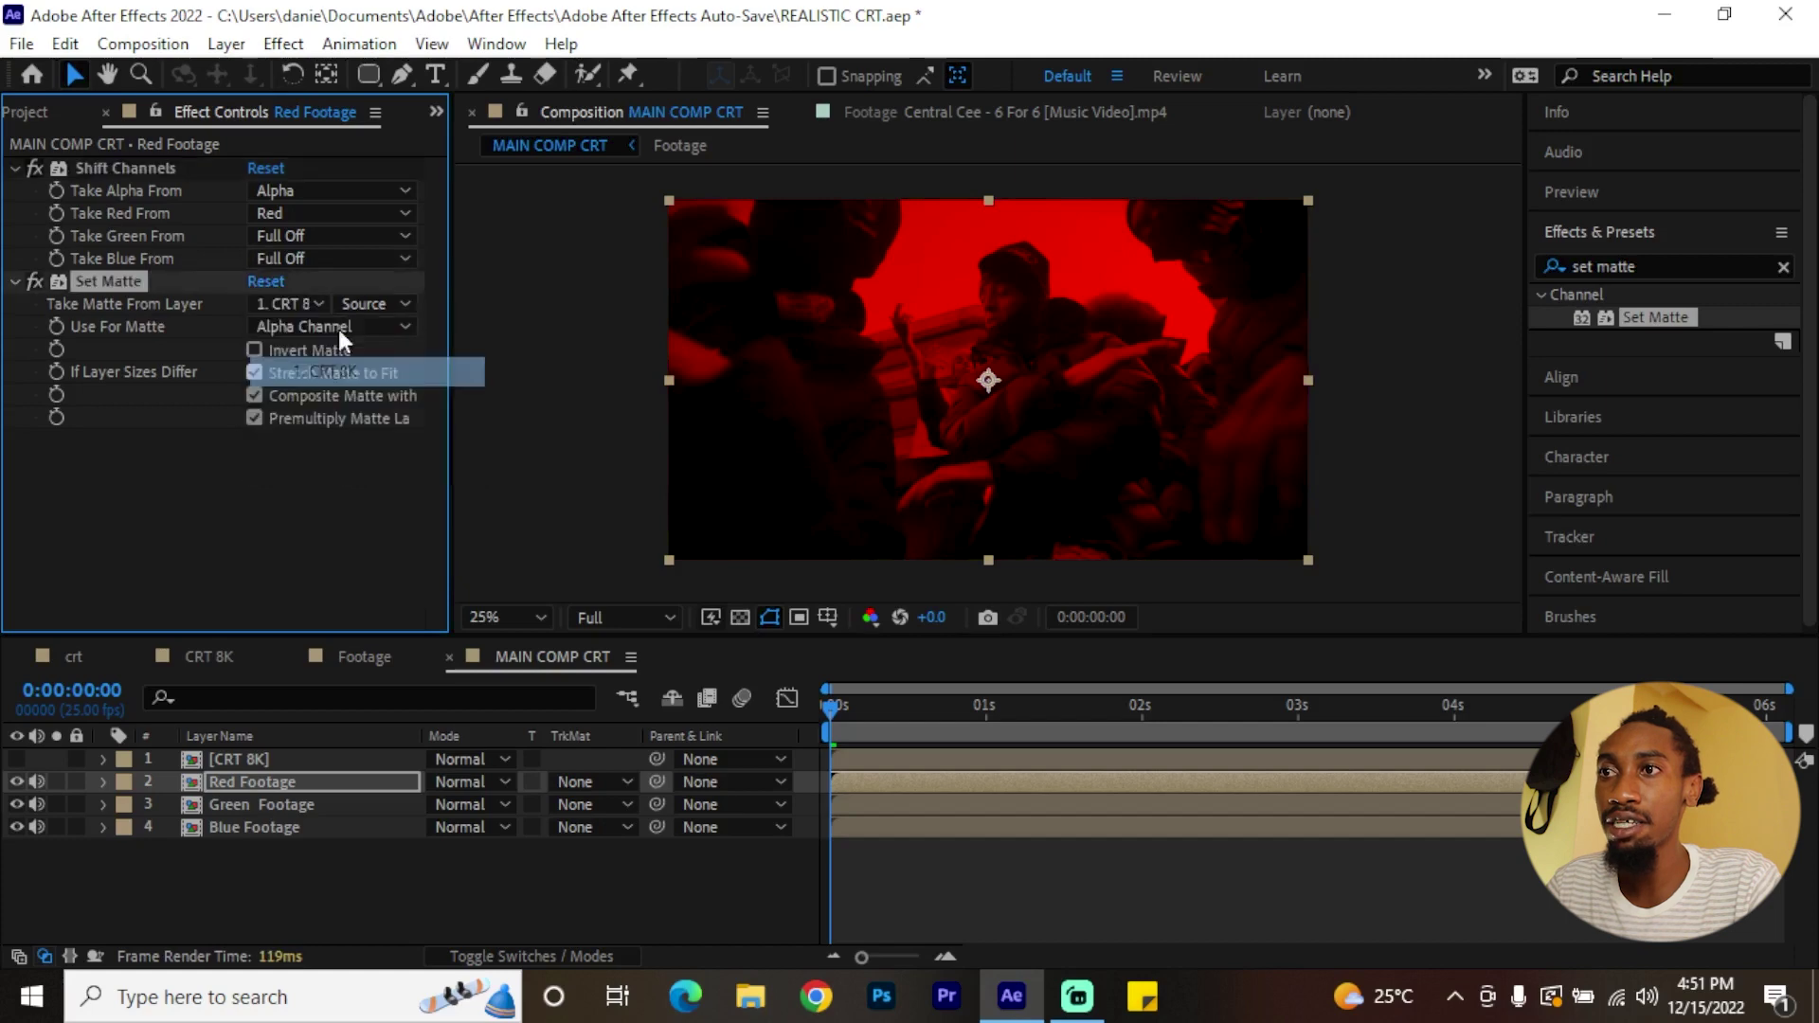
click(314, 326)
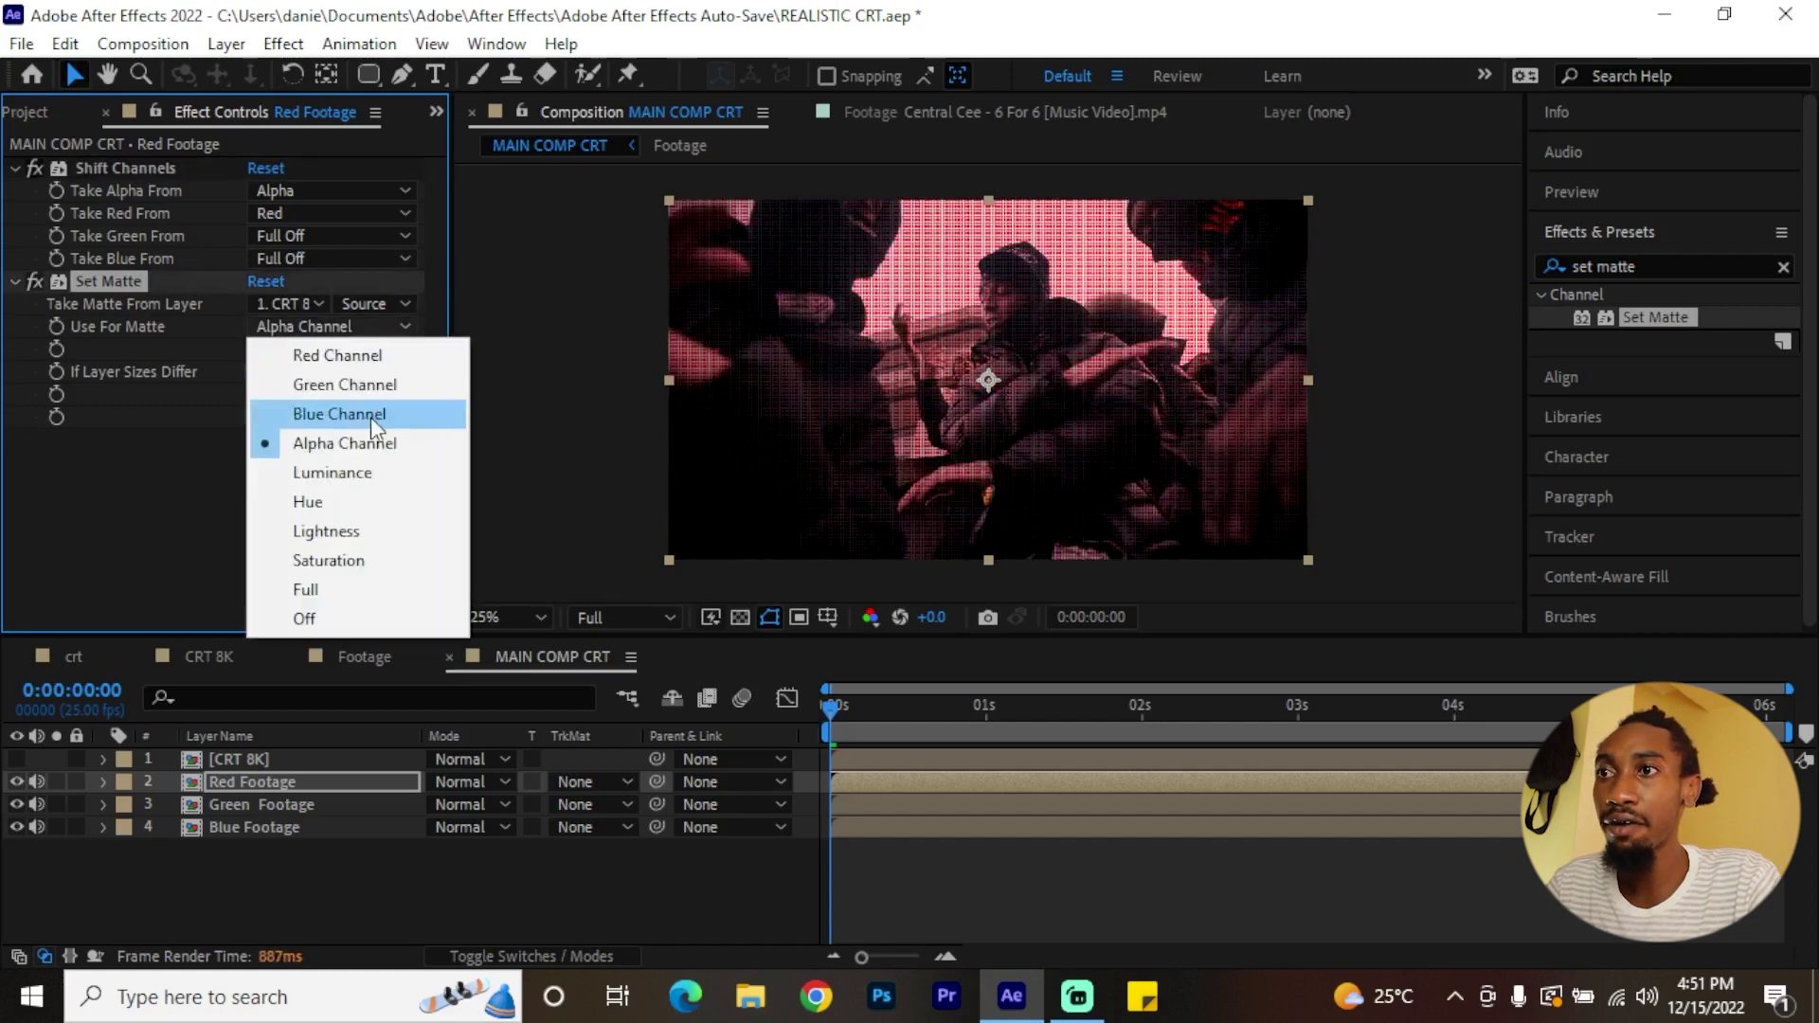
click(345, 356)
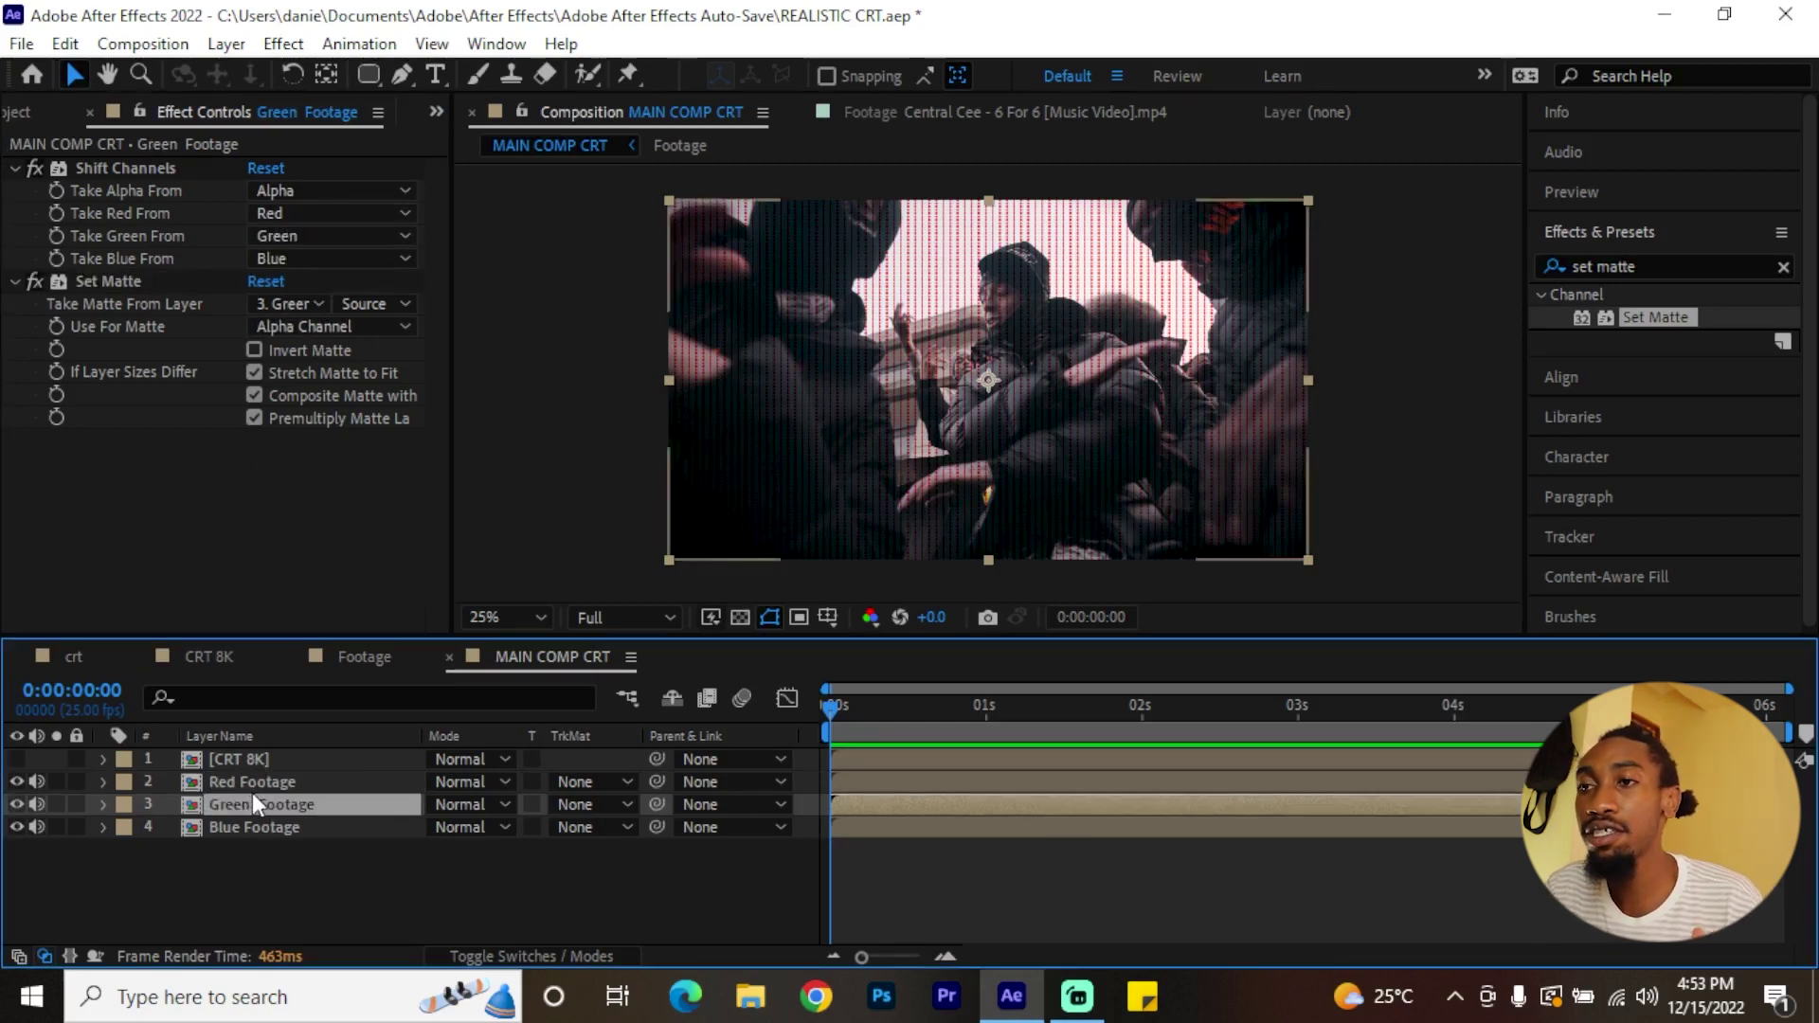
- In Green Footage's Shift Channels effect, set Take Red From and Take Blue From to Full Off
click(294, 187)
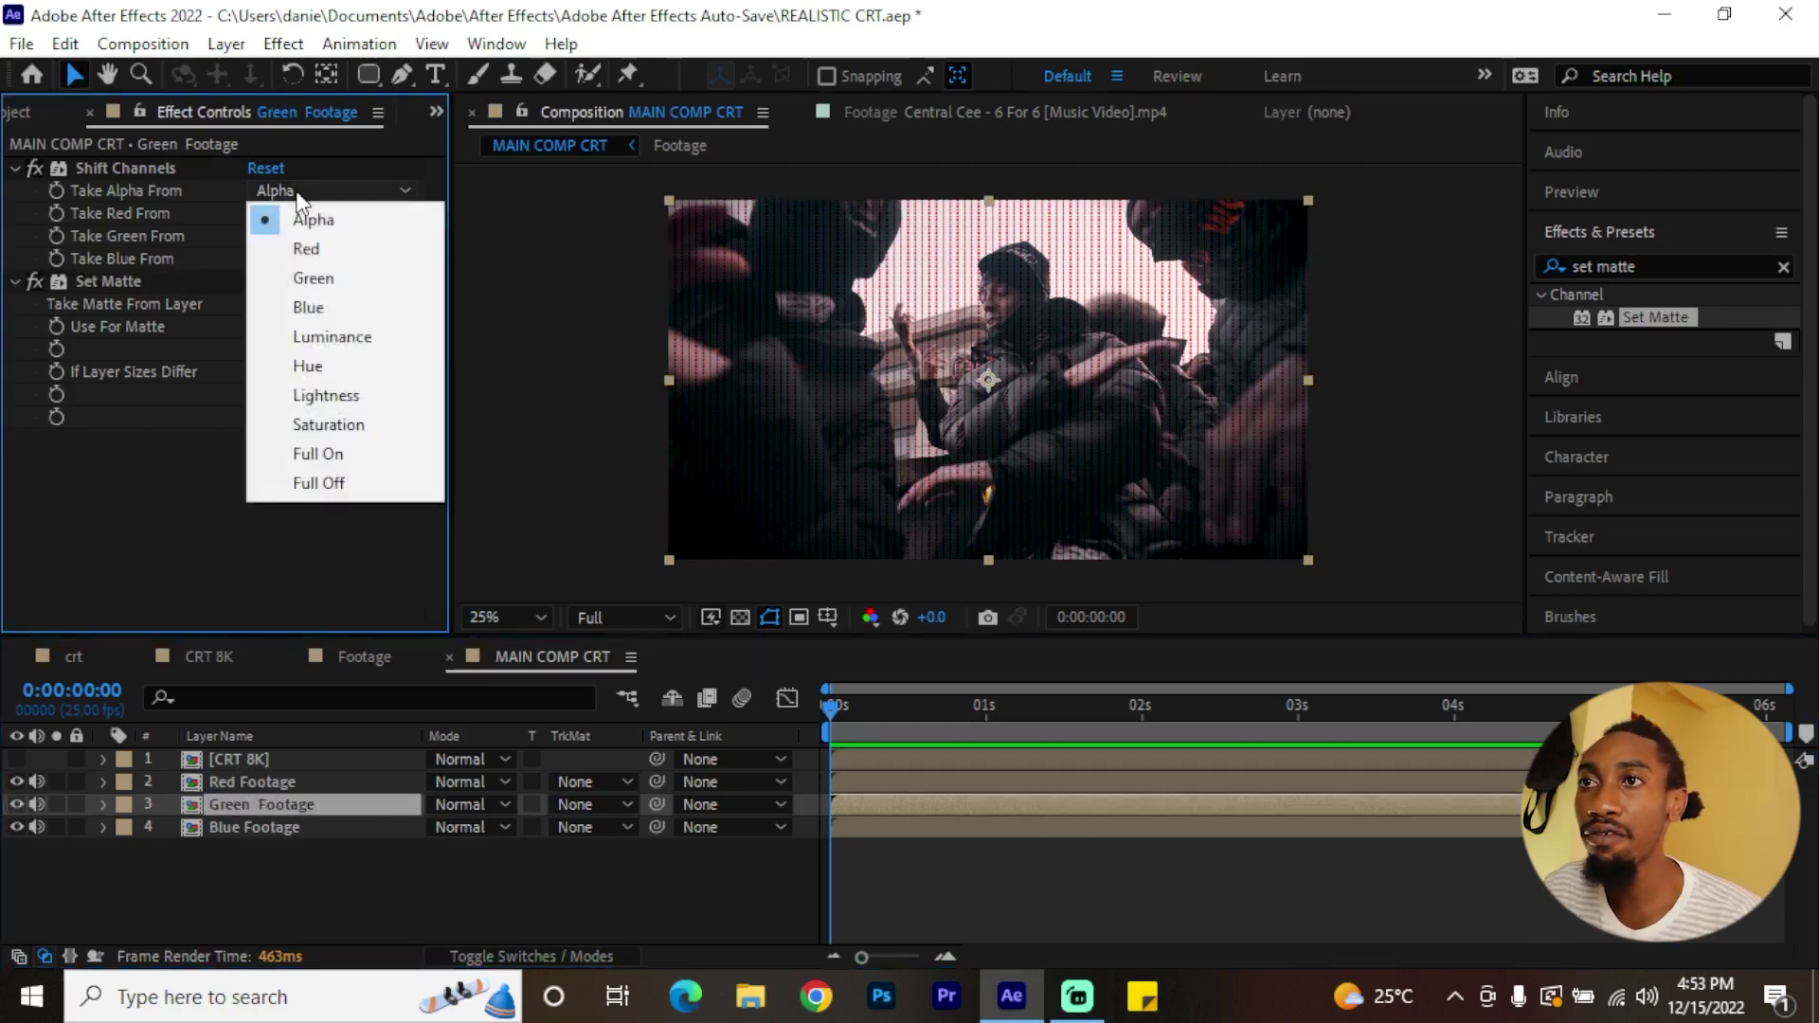
click(345, 502)
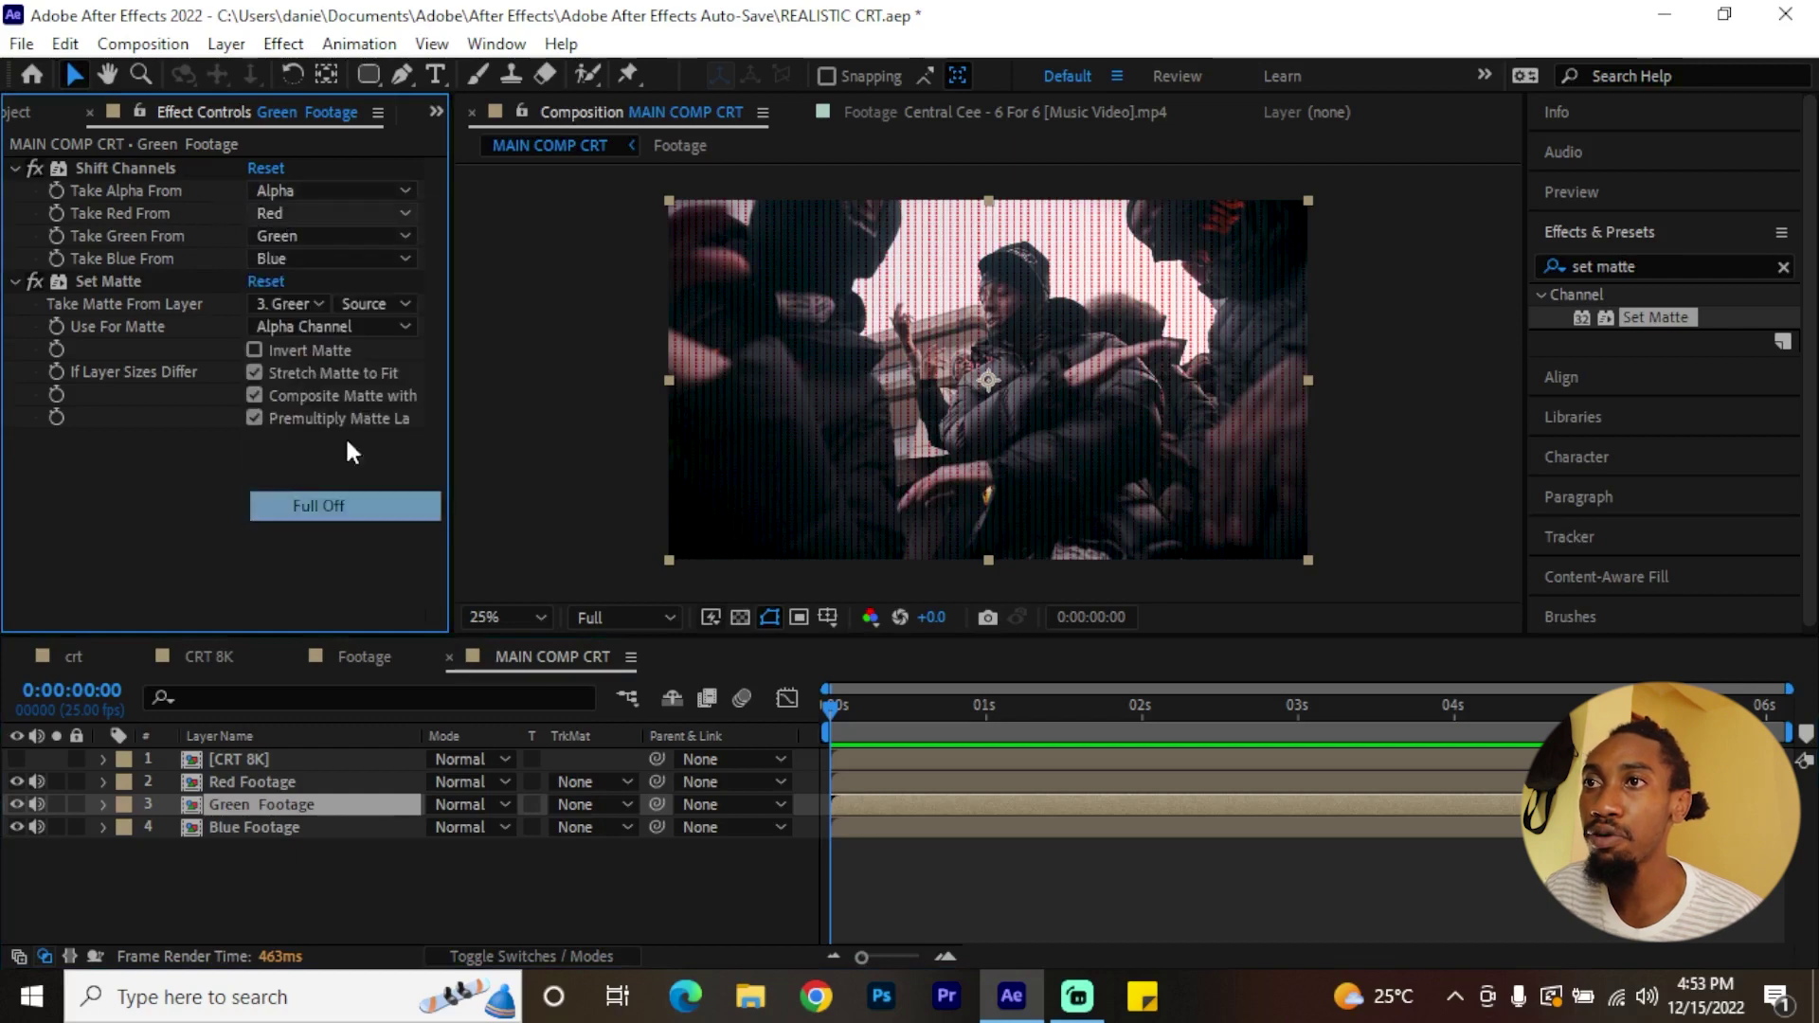
click(299, 261)
click(341, 544)
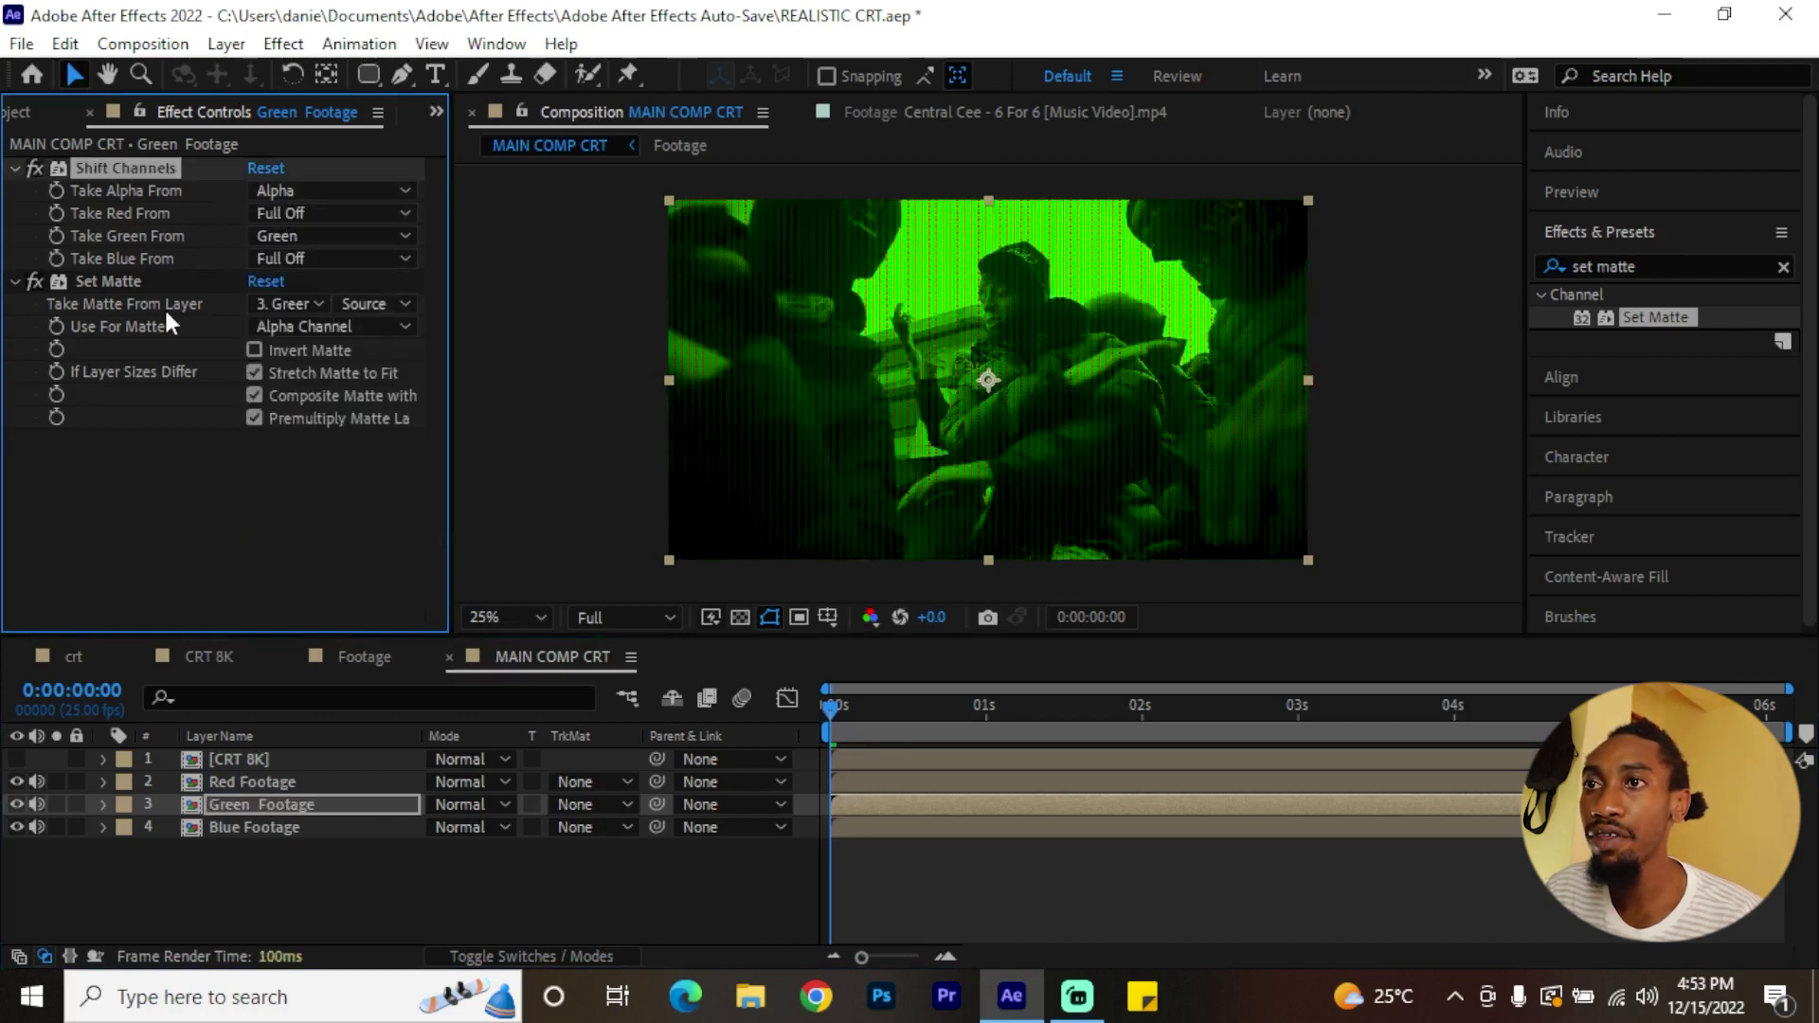
- Set Green Footage's Set Matte effect to take its matte from the CRT 8K layer using the Green Channel
click(292, 304)
click(313, 370)
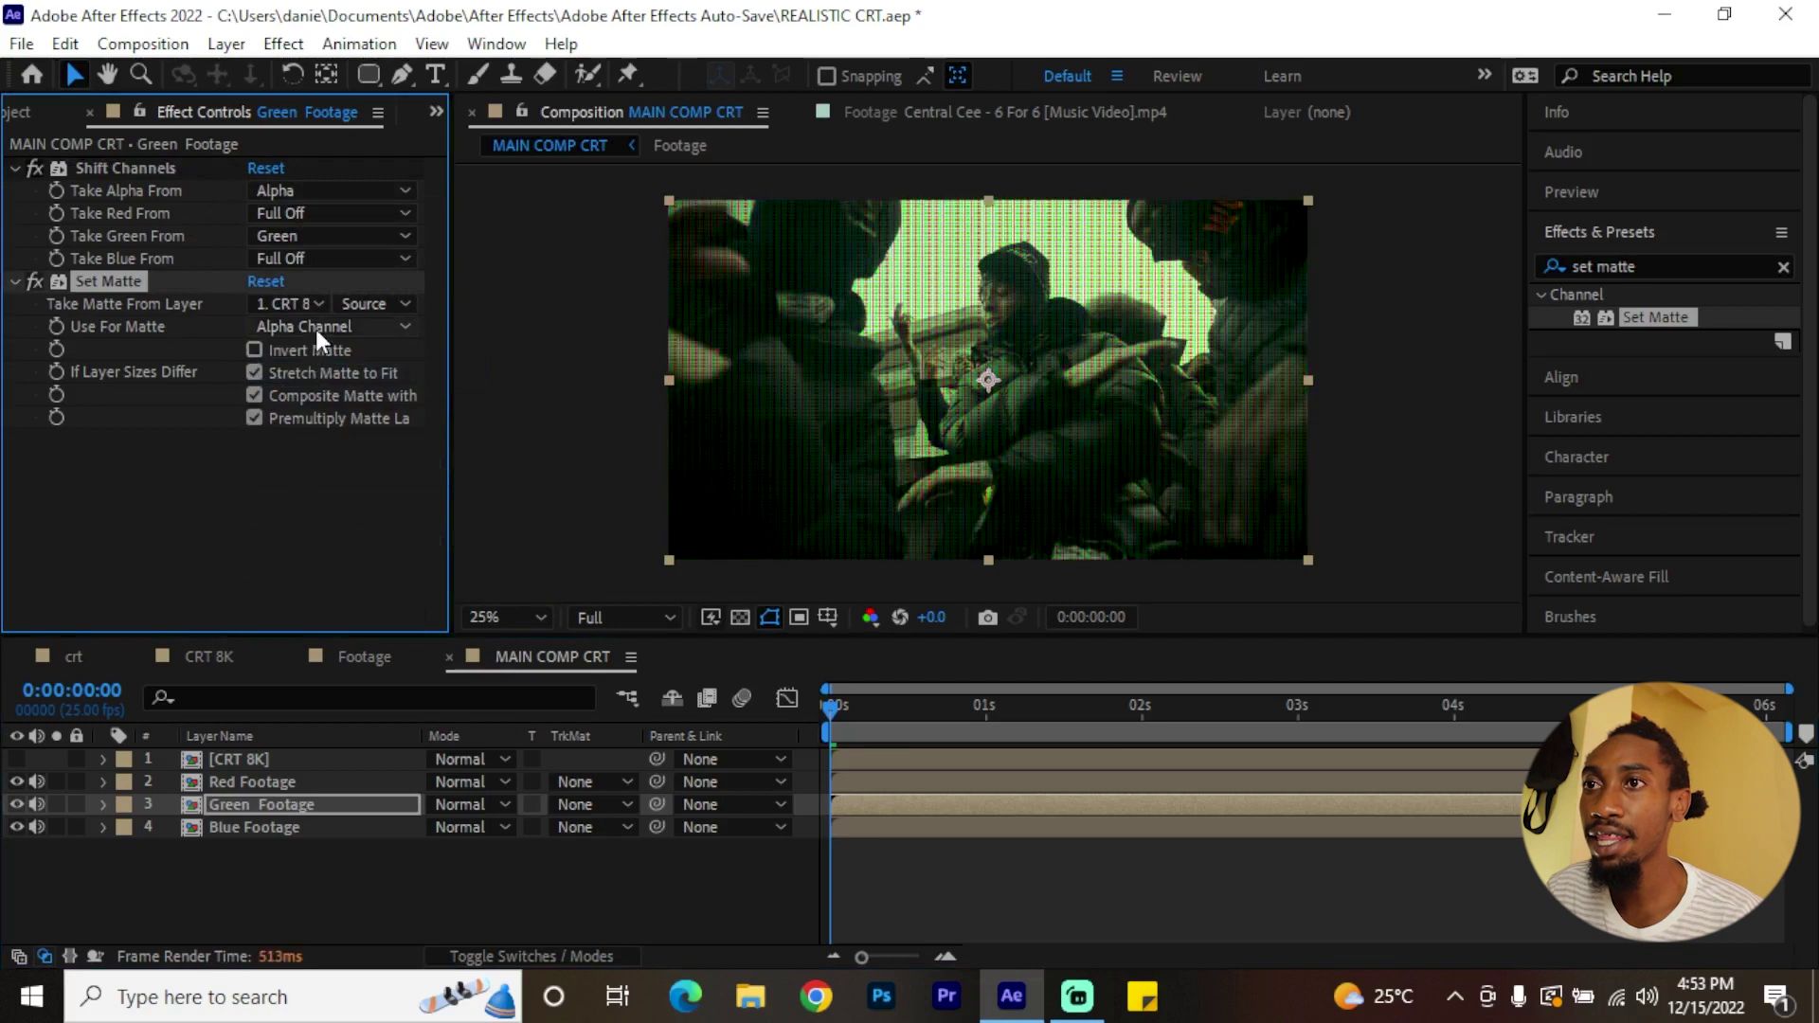
click(316, 327)
click(339, 383)
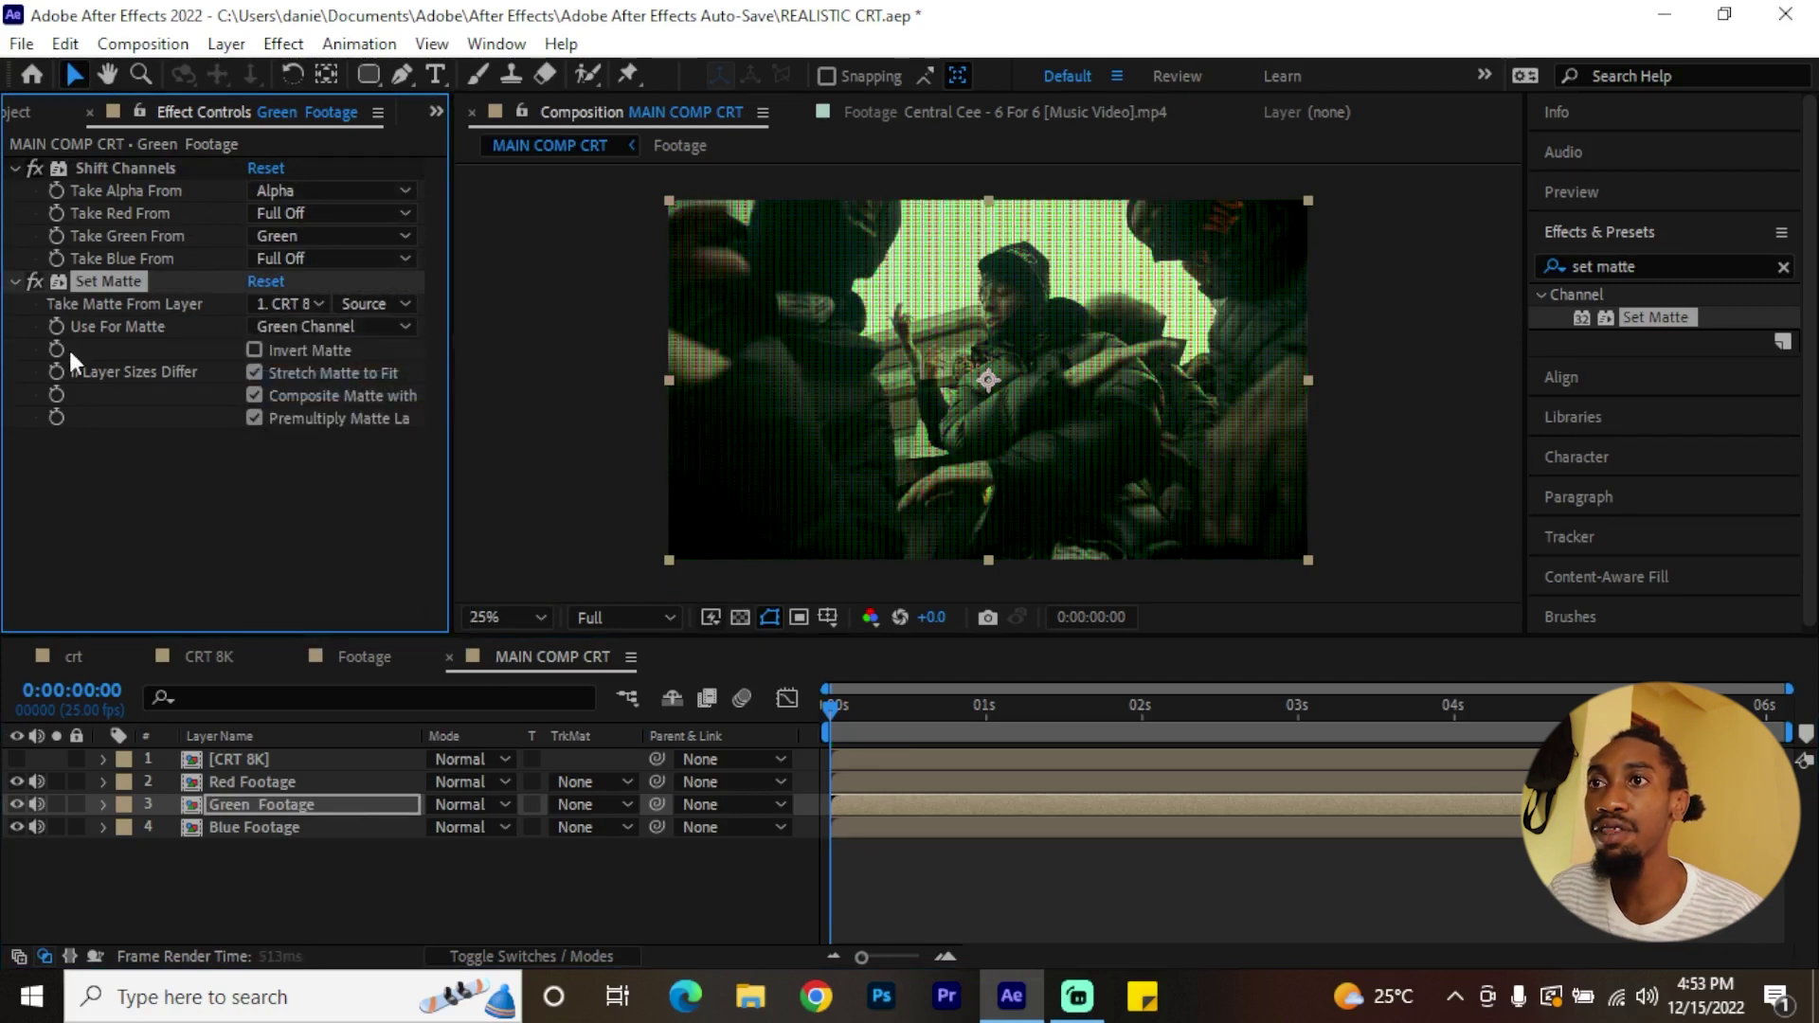
- In Blue Footage's Shift Channels effect, set Take Red From and Take Green From to Full Off
click(252, 826)
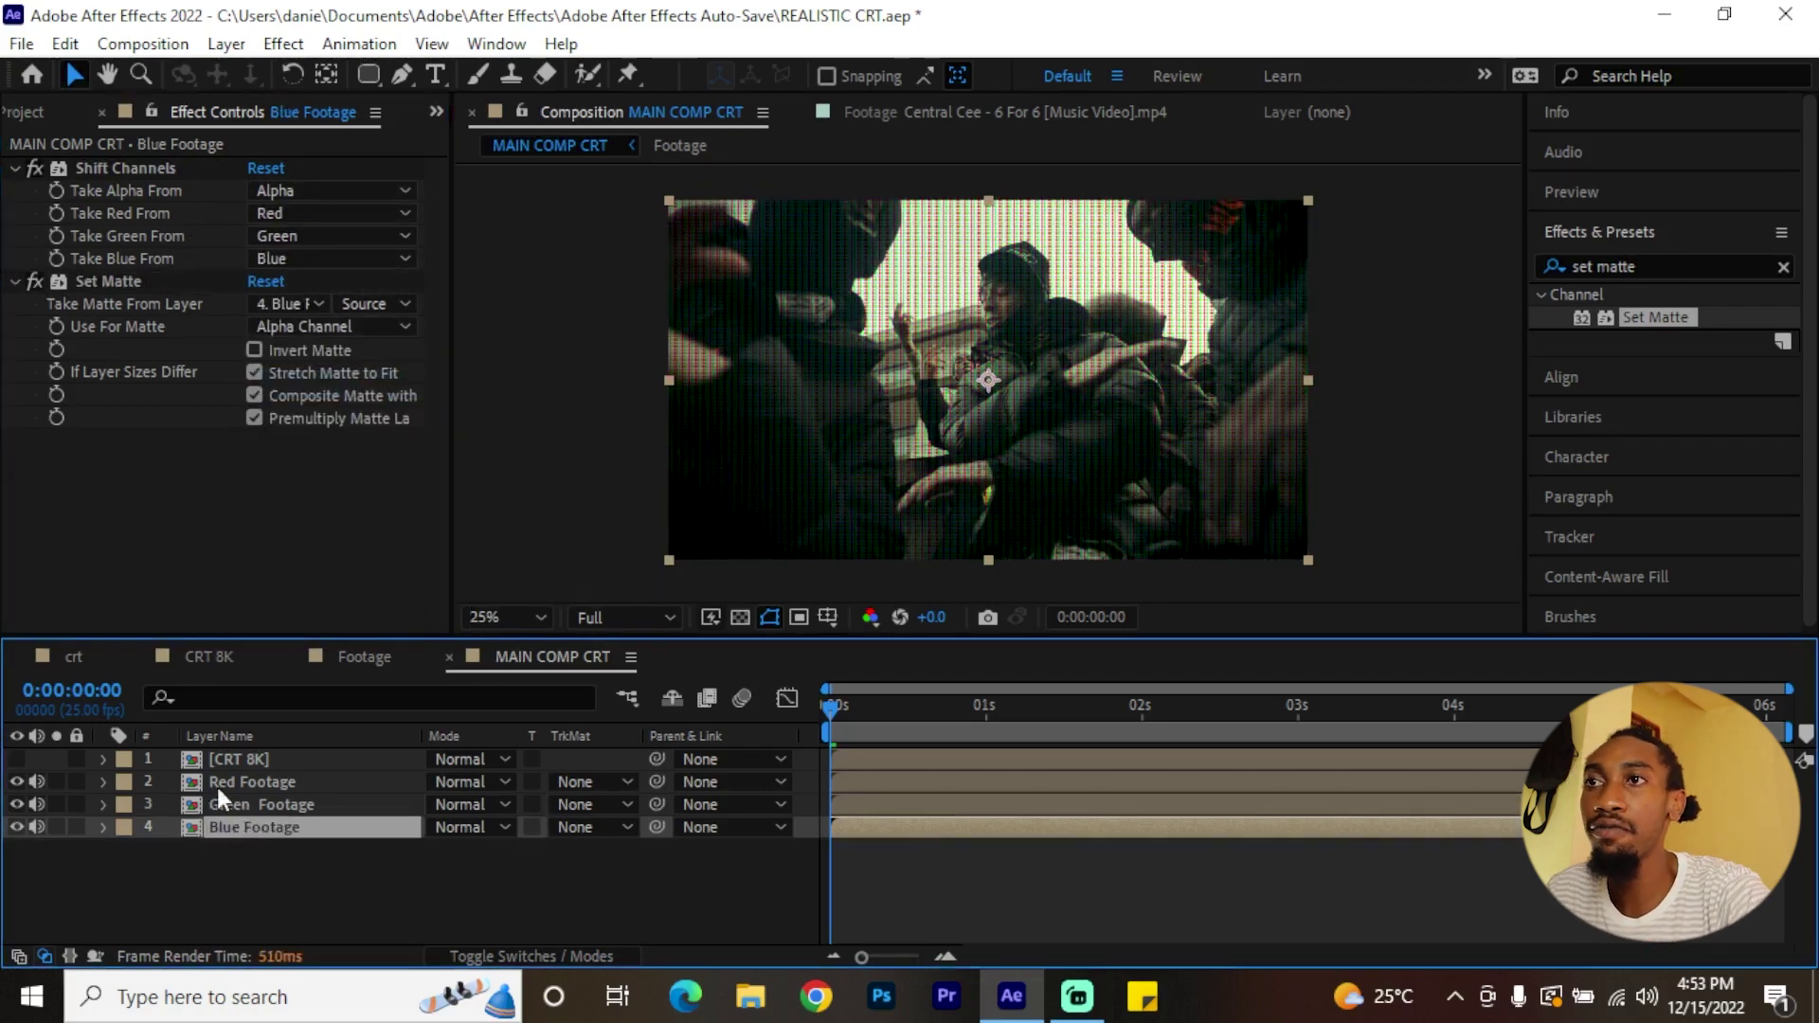
click(270, 191)
click(296, 220)
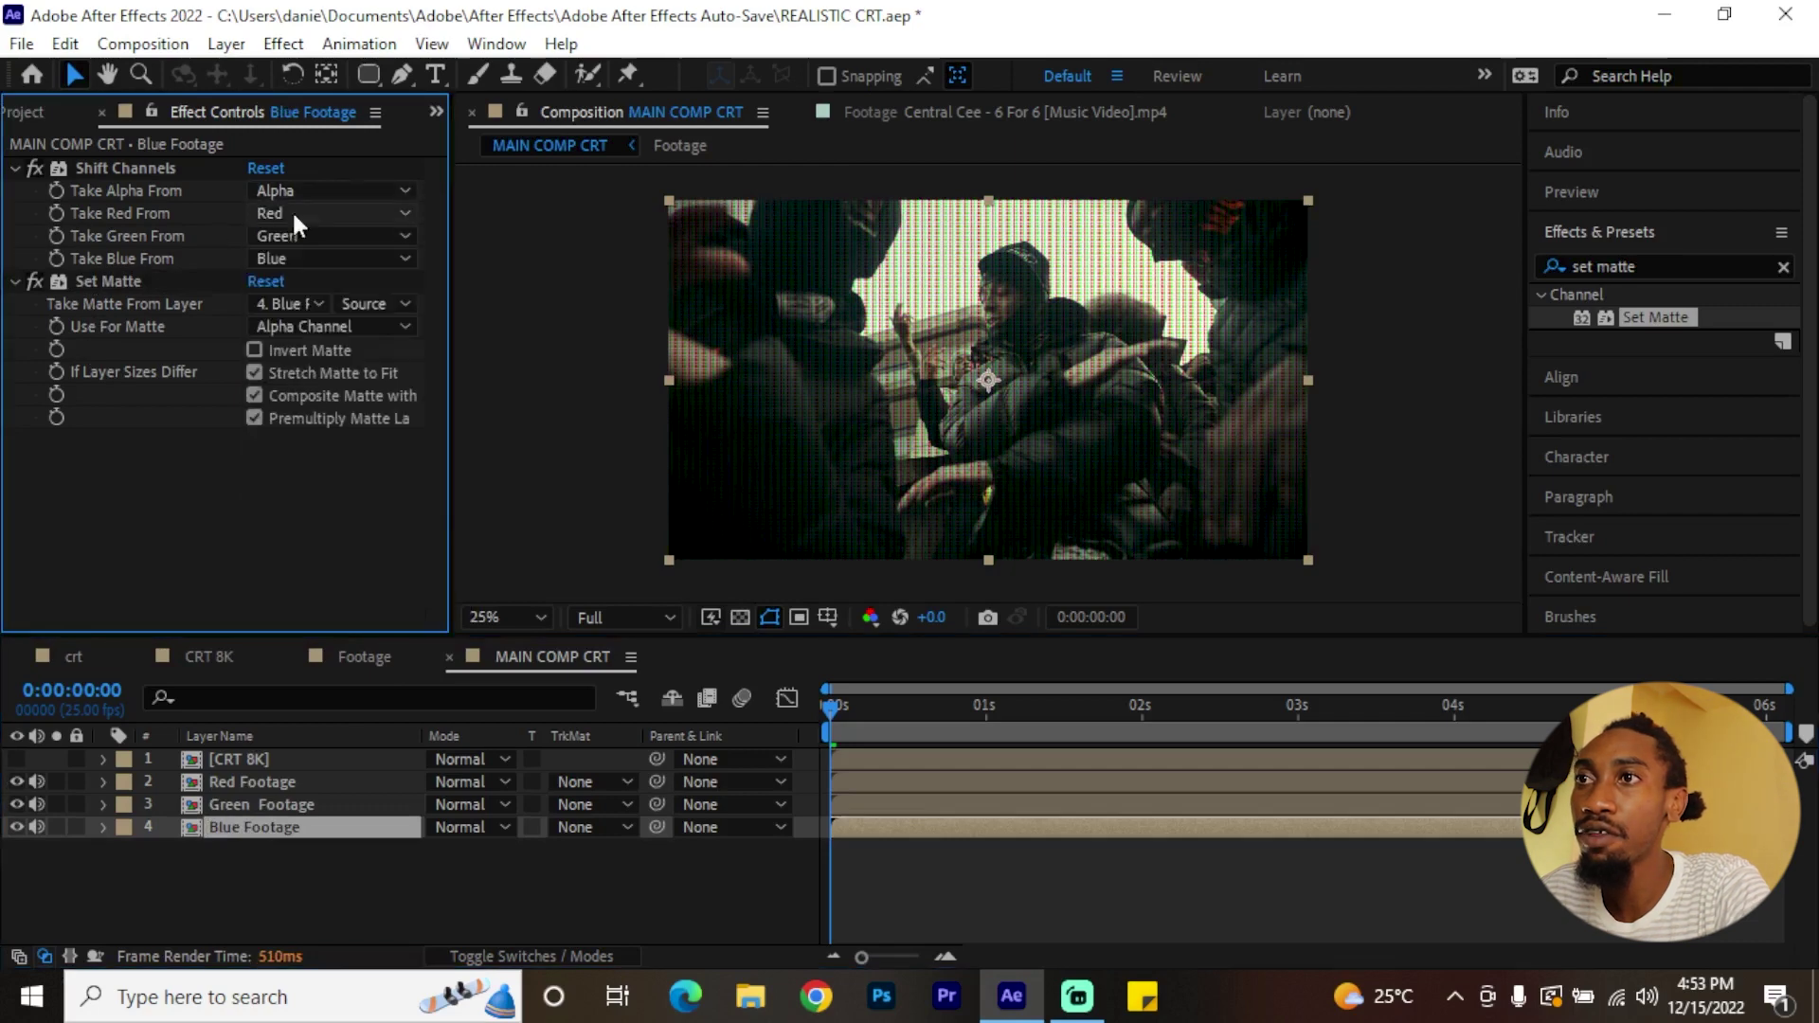
click(292, 212)
click(318, 504)
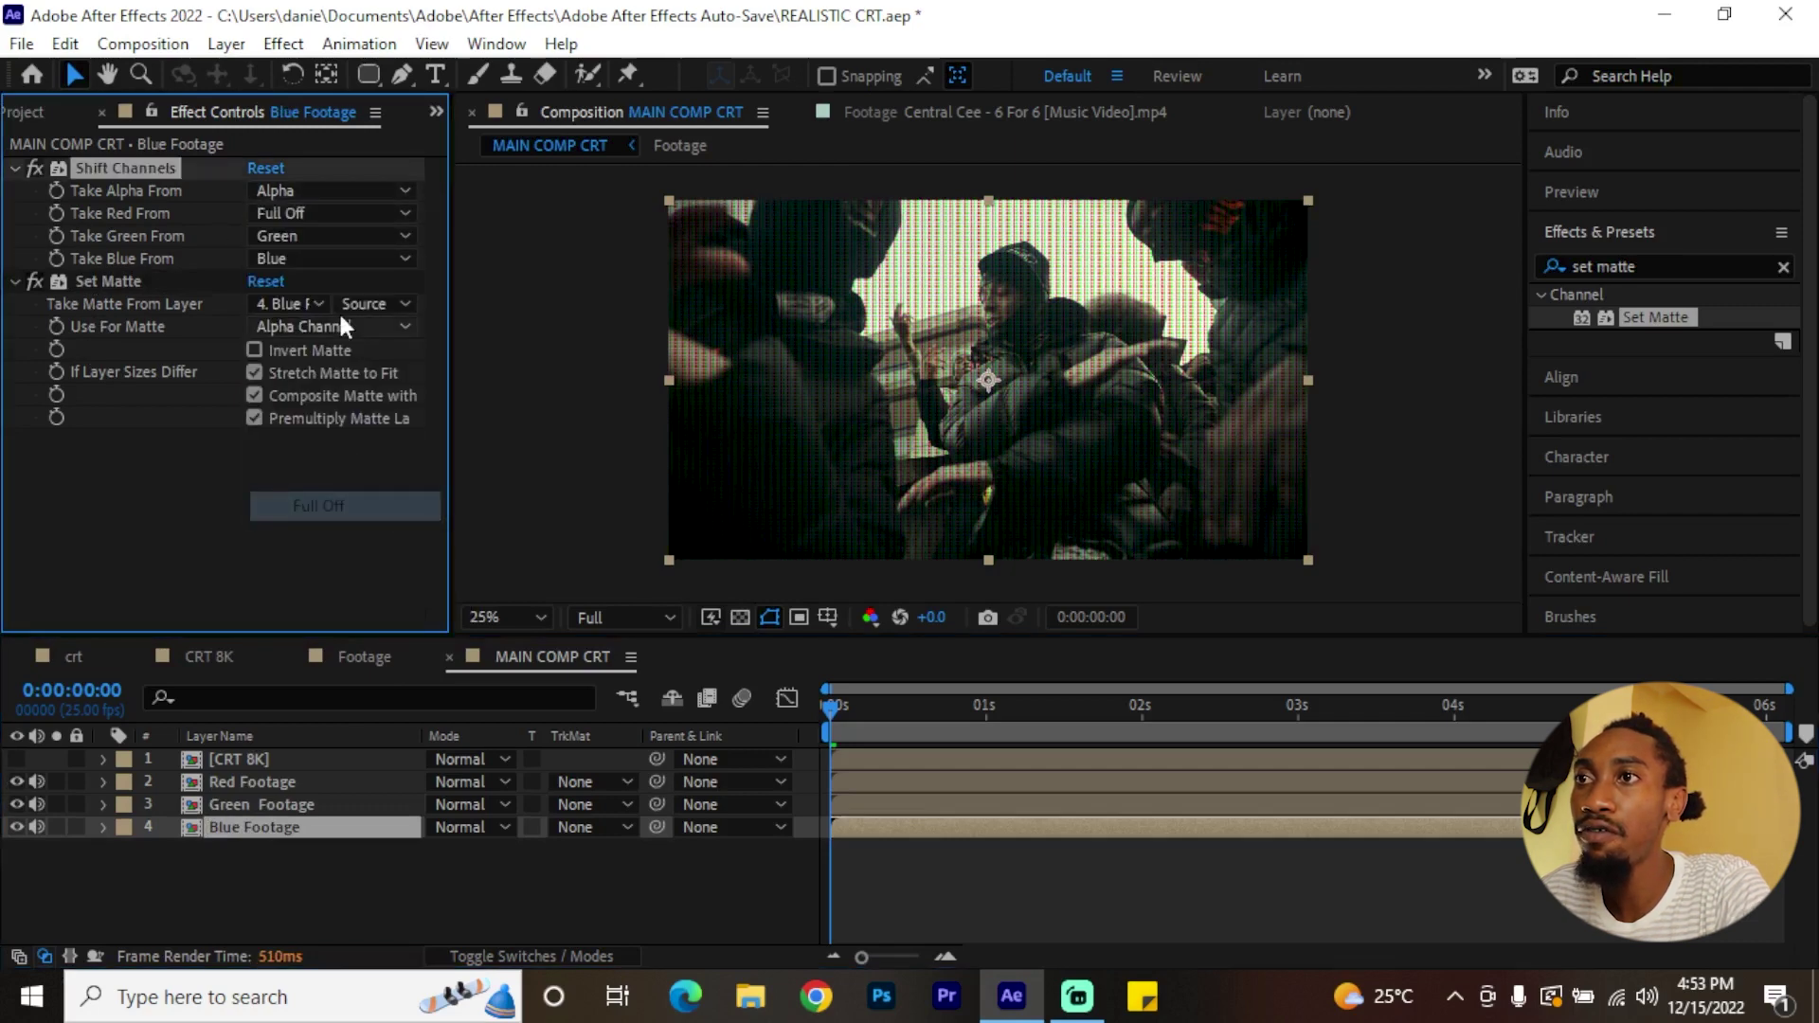
click(321, 236)
click(350, 527)
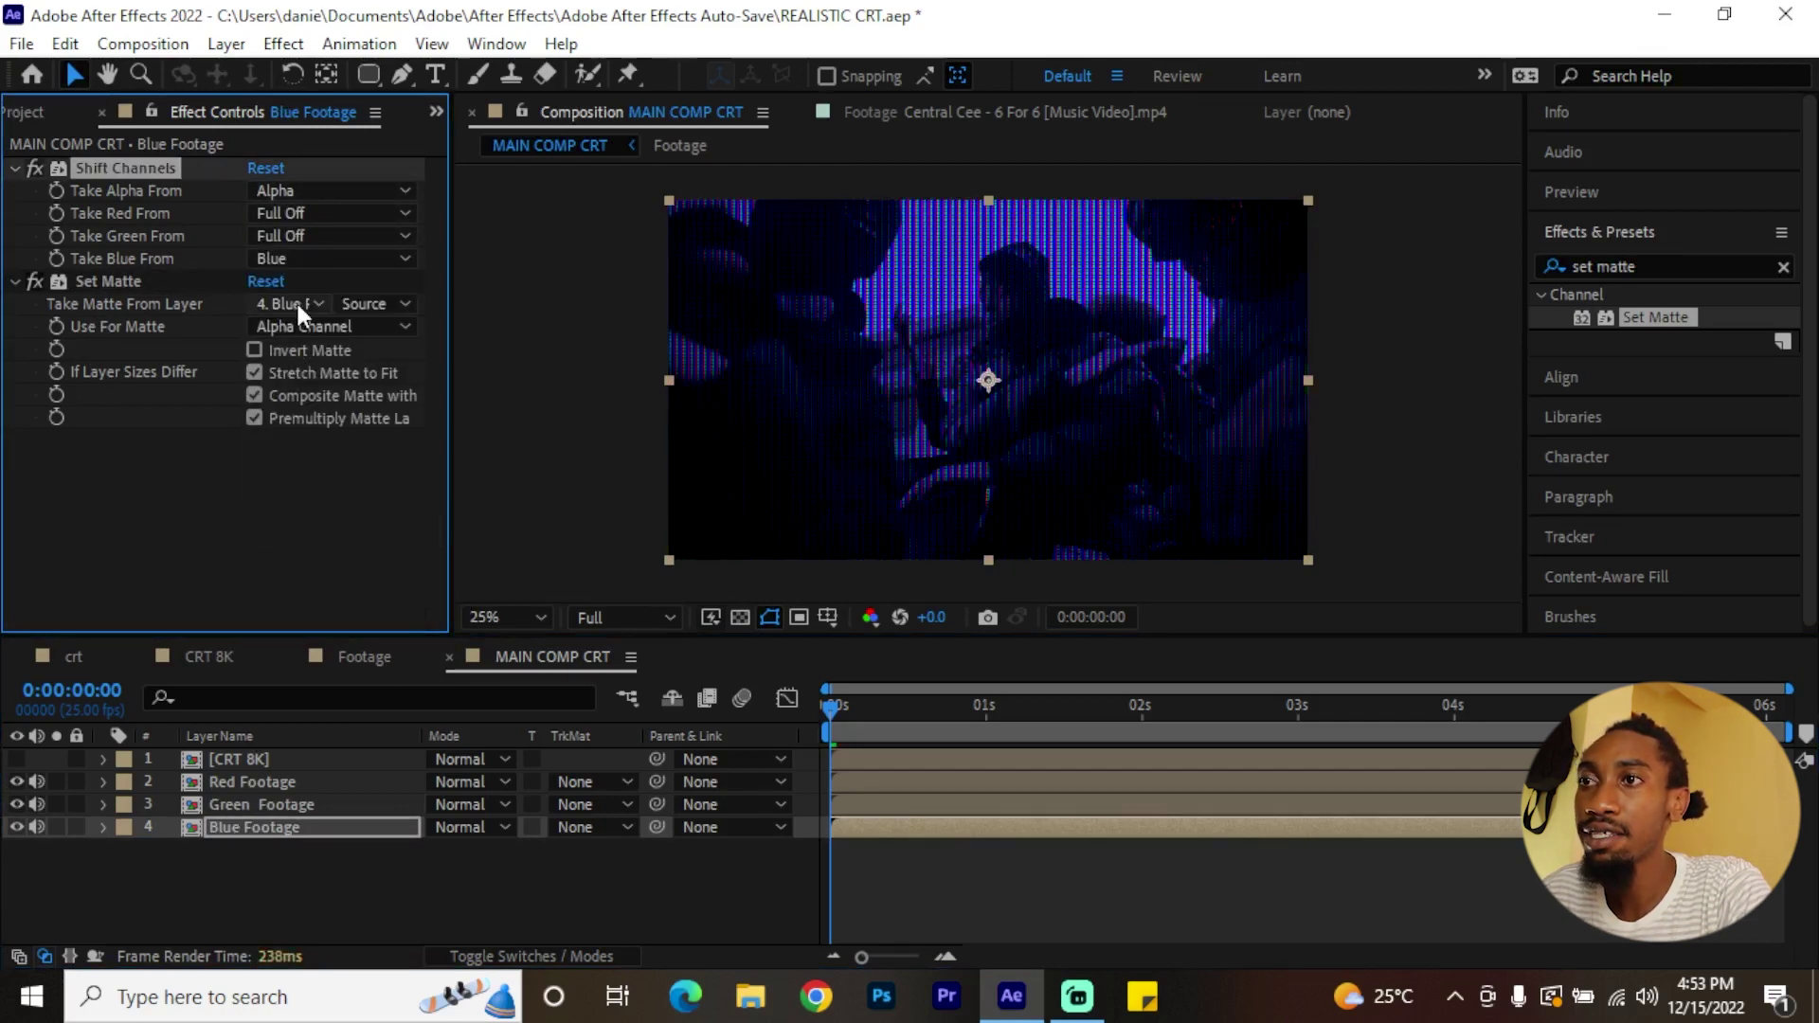
- Set Blue Footage's Set Matte effect to take its matte from the CRT 8K layer using the Blue Channel
click(296, 301)
click(322, 365)
click(338, 327)
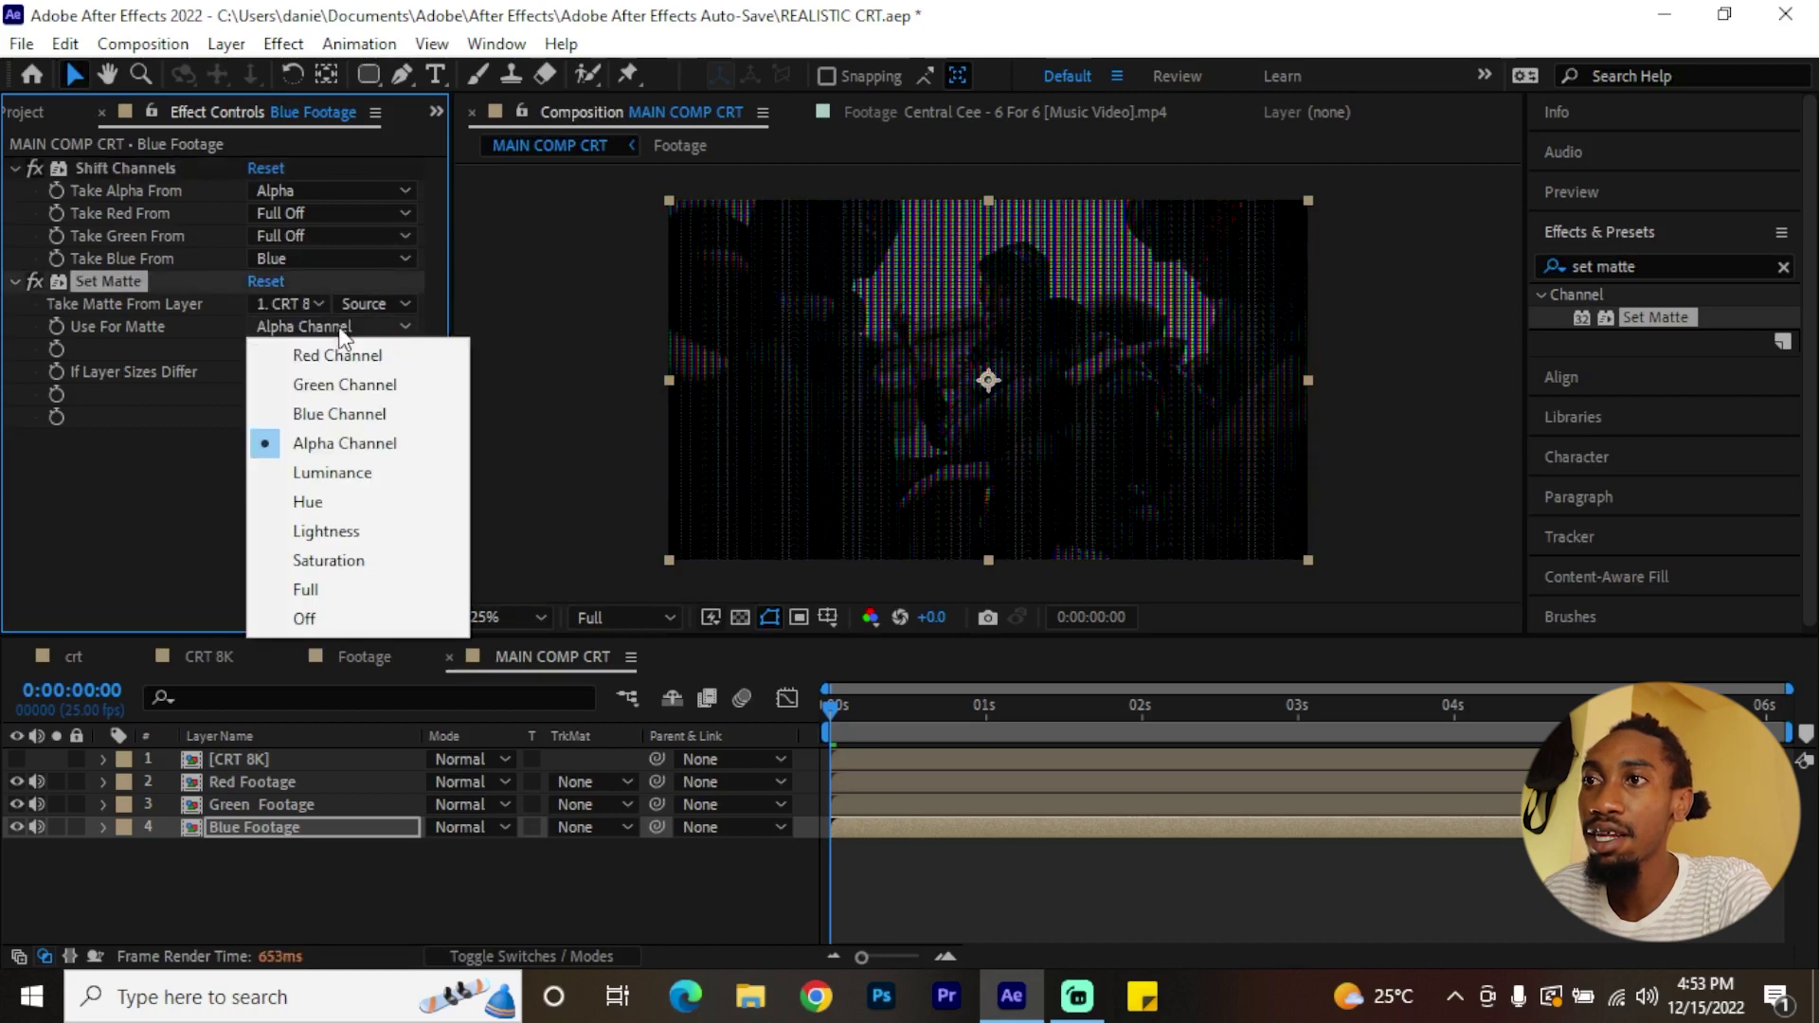
click(346, 421)
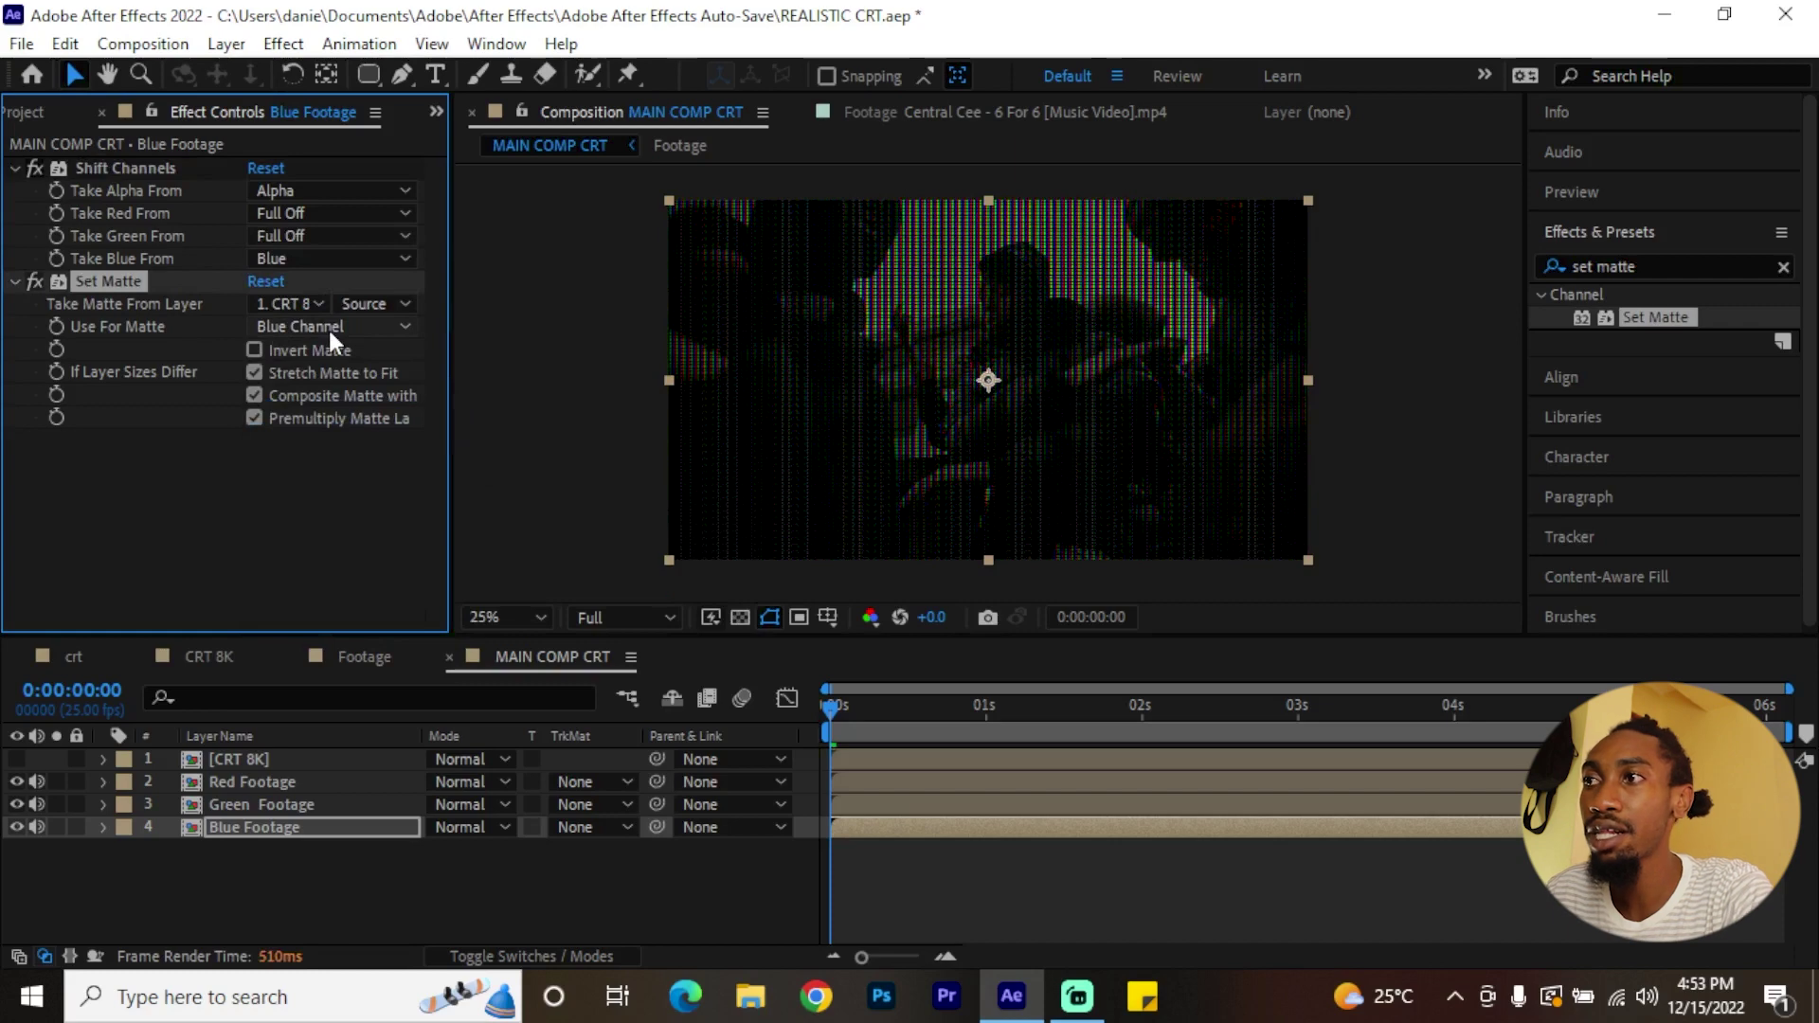
- Move the current time to 0:00:01:13 and shorten the work area to end at about 3 seconds
drag(874, 712, 1067, 712)
mouse_move(1791, 733)
mouse_down()
mouse_move(1173, 733)
mouse_move(1308, 733)
mouse_up()
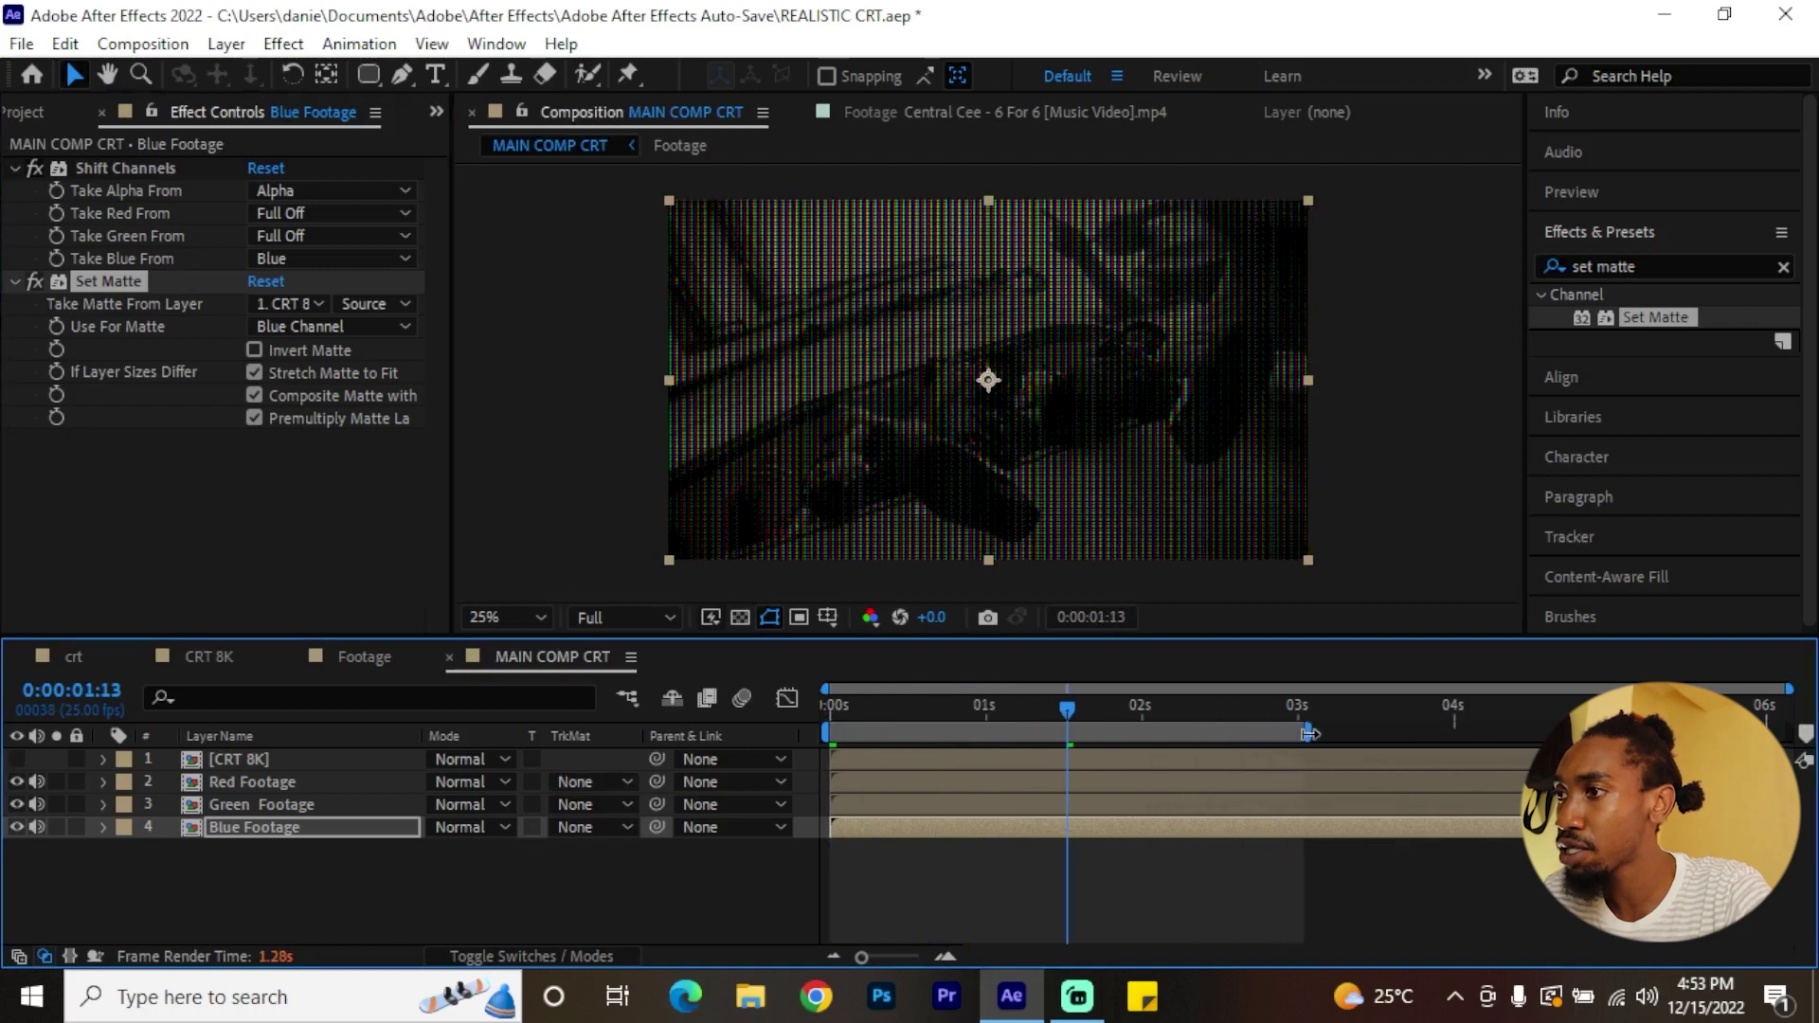
- Set the composition's preview resolution to Third, play it from the start, and stop at 0:00:00:19
click(898, 715)
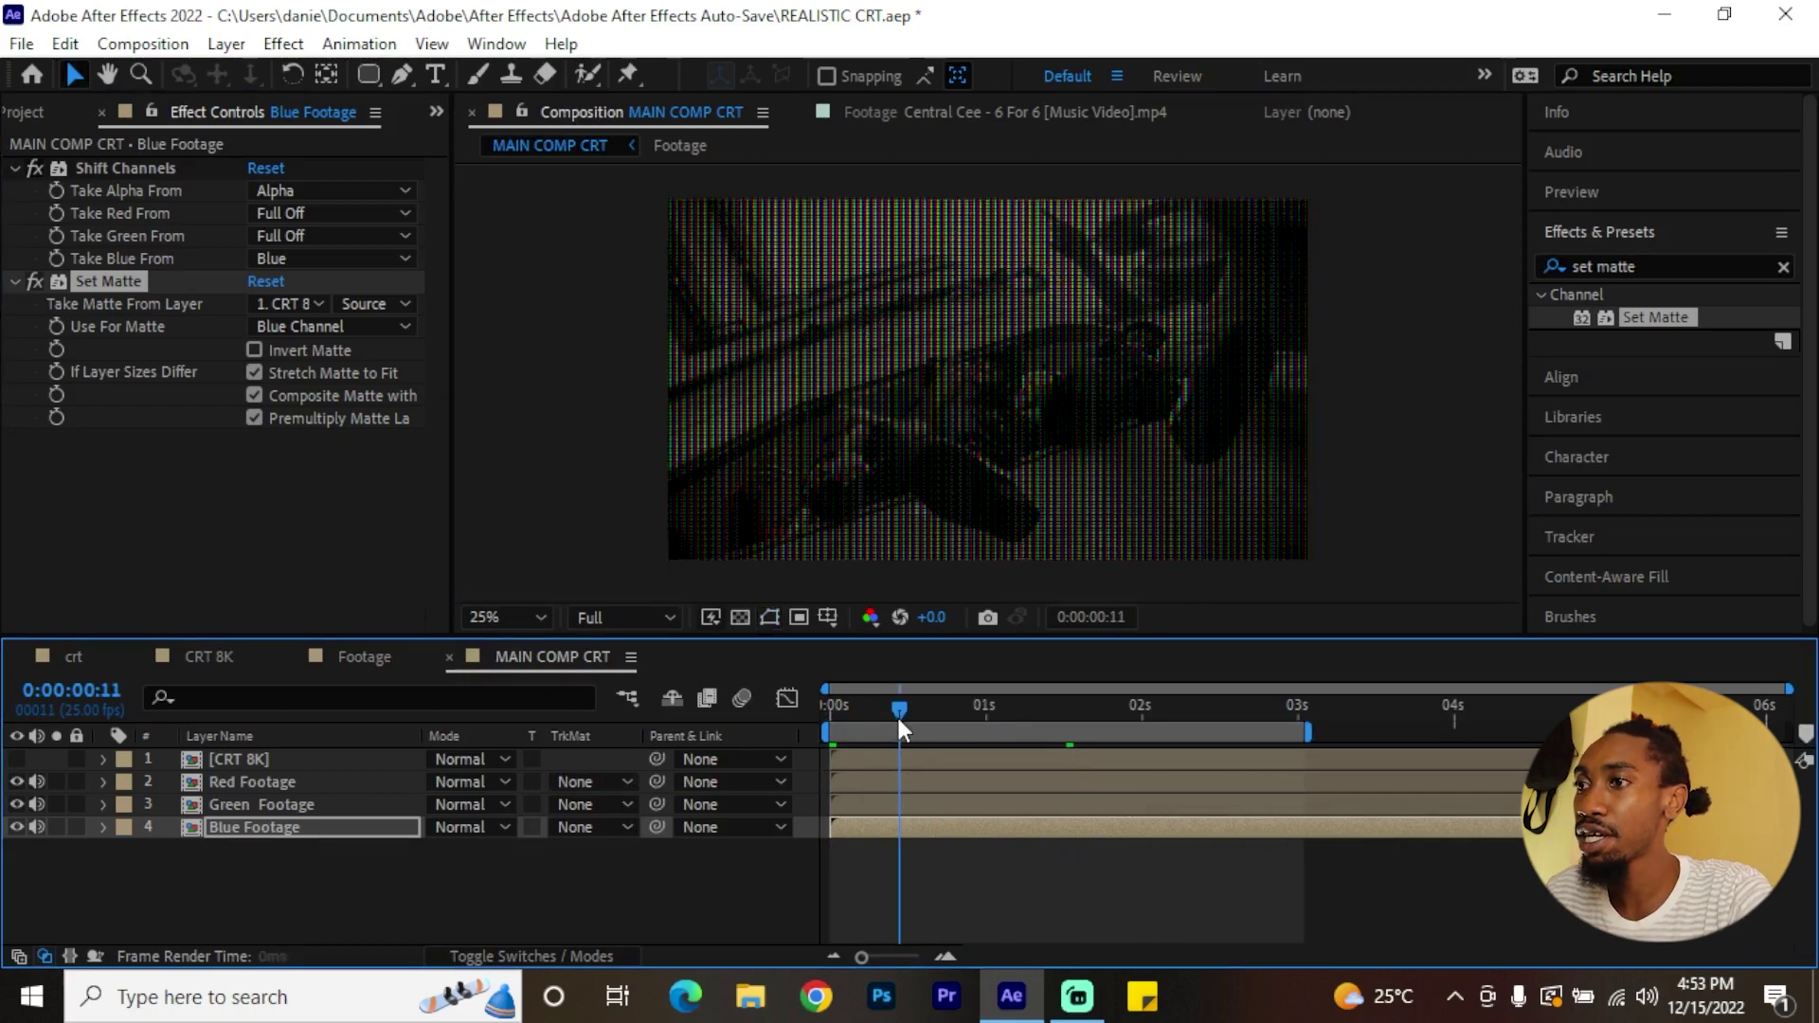
click(620, 618)
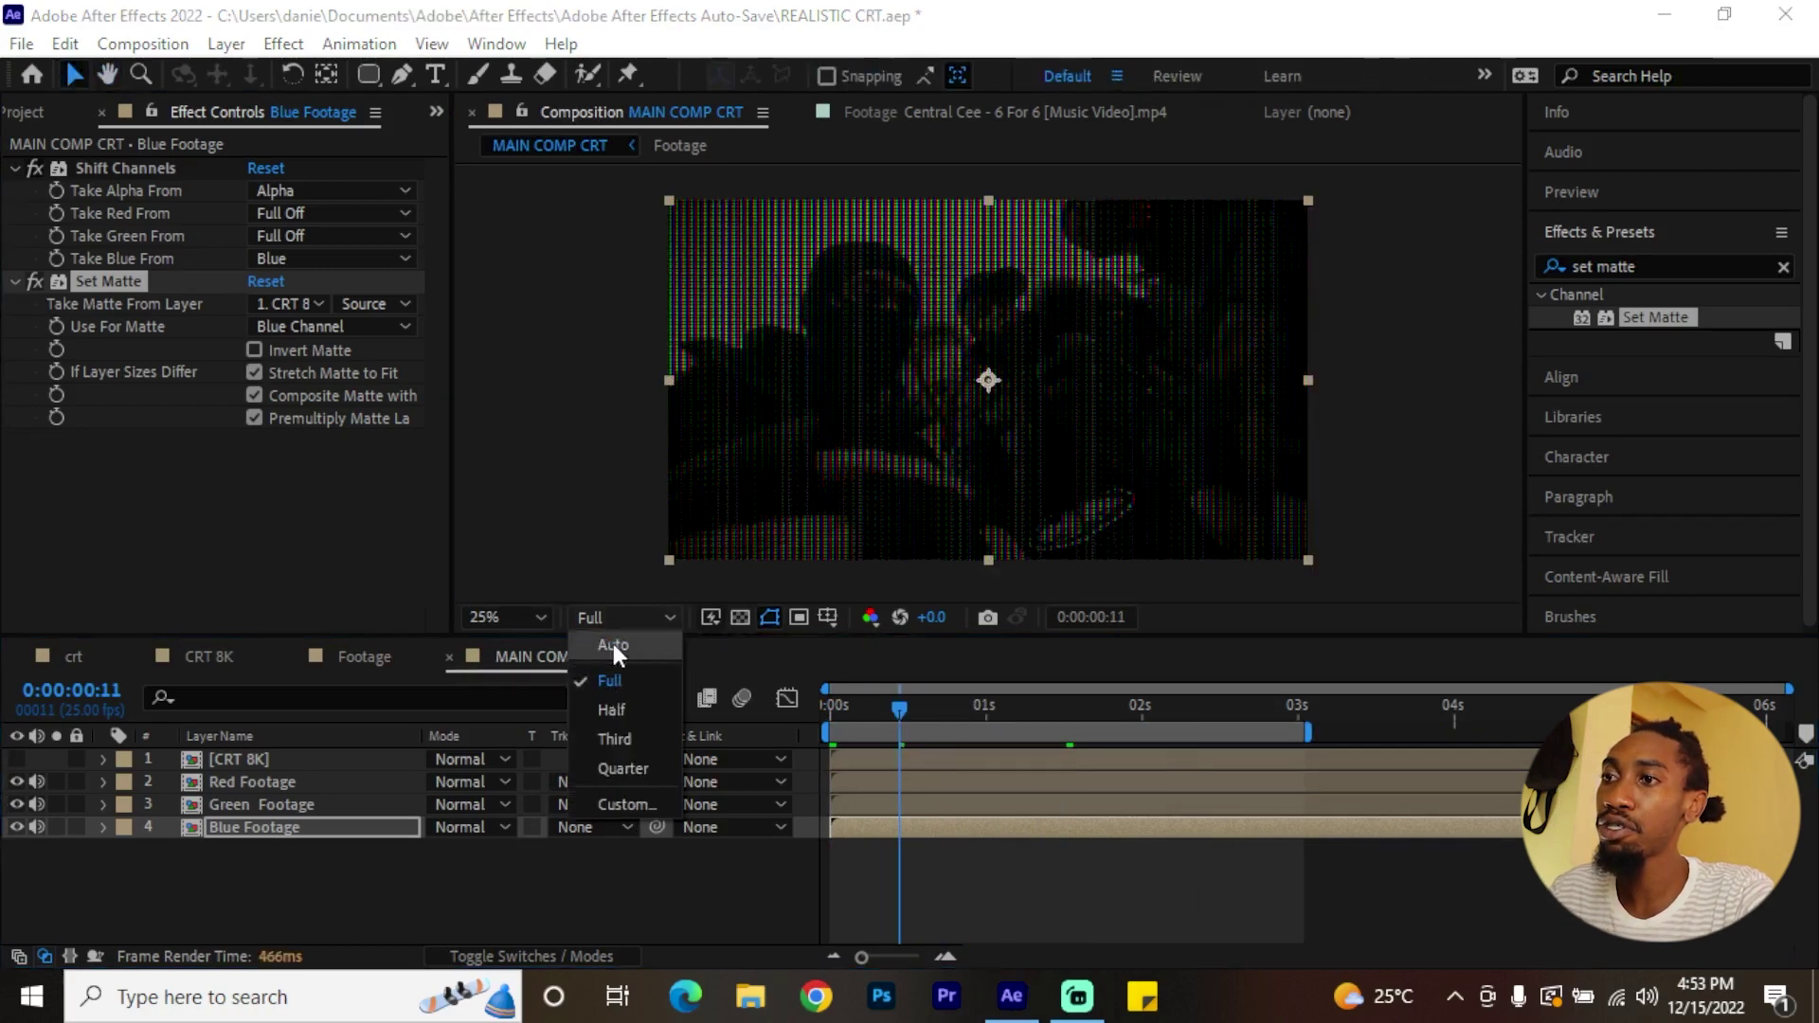
click(615, 739)
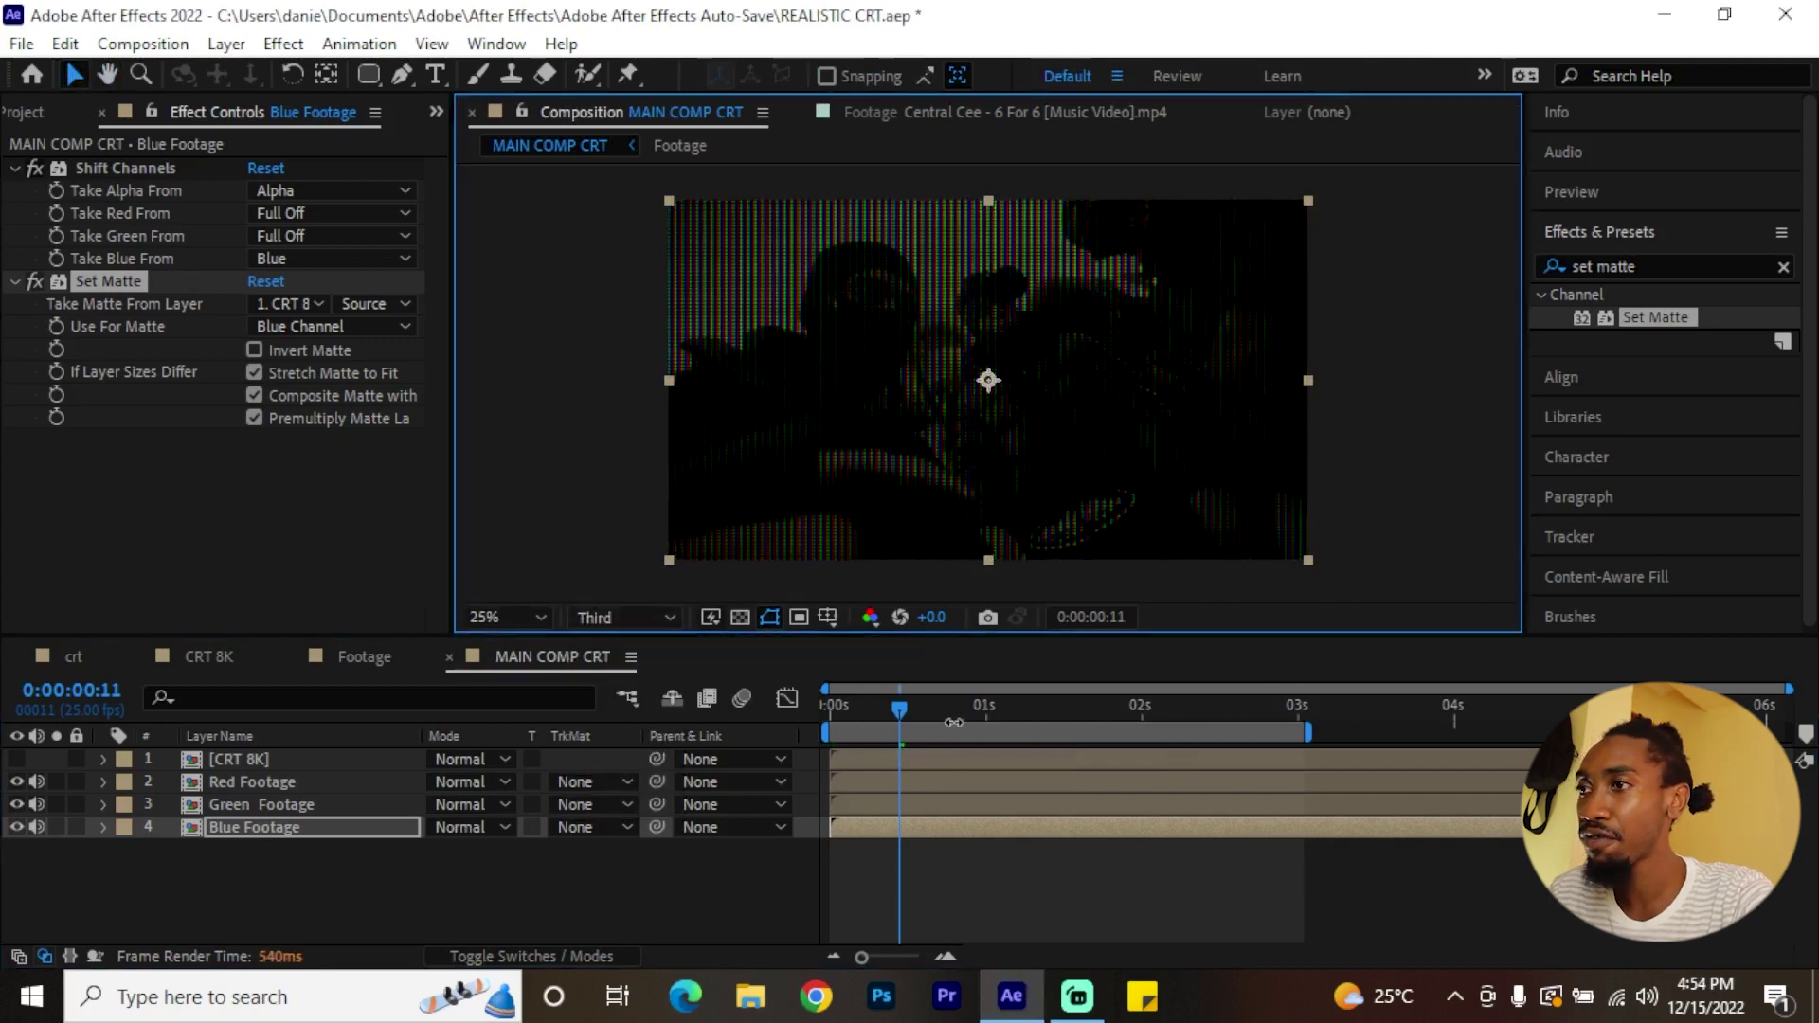
drag(952, 709, 810, 708)
key(space)
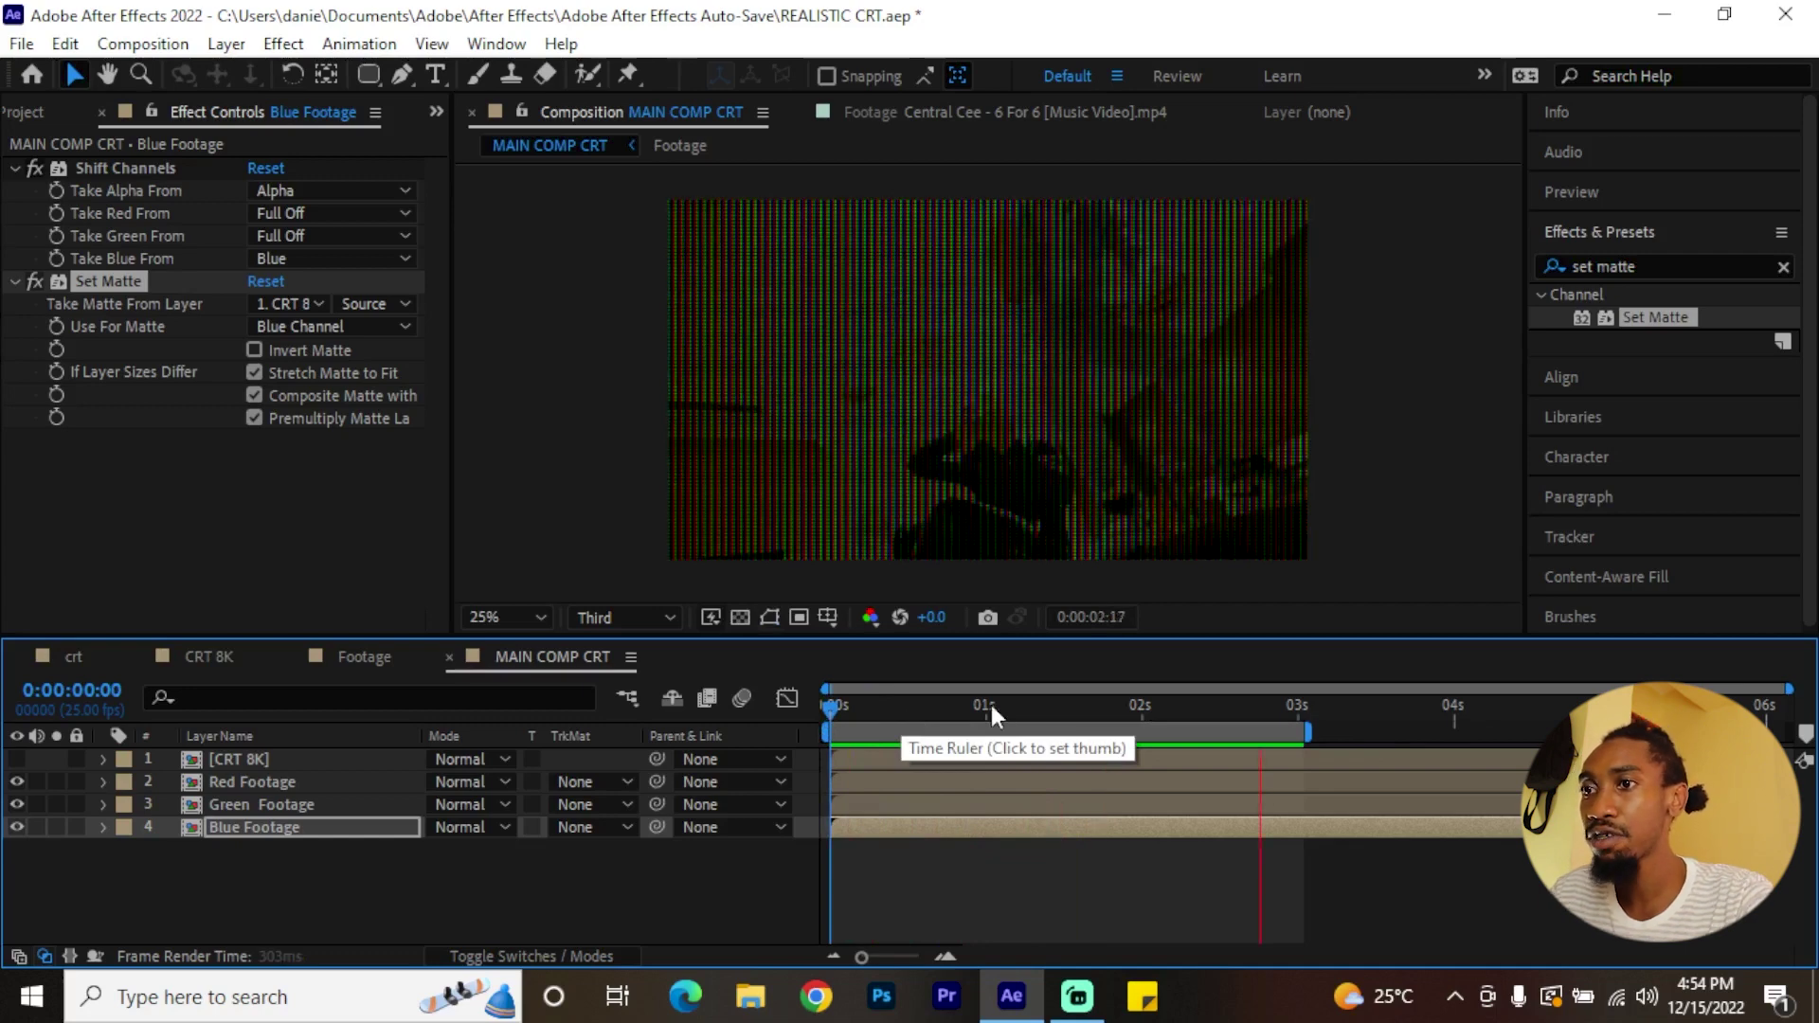
click(948, 705)
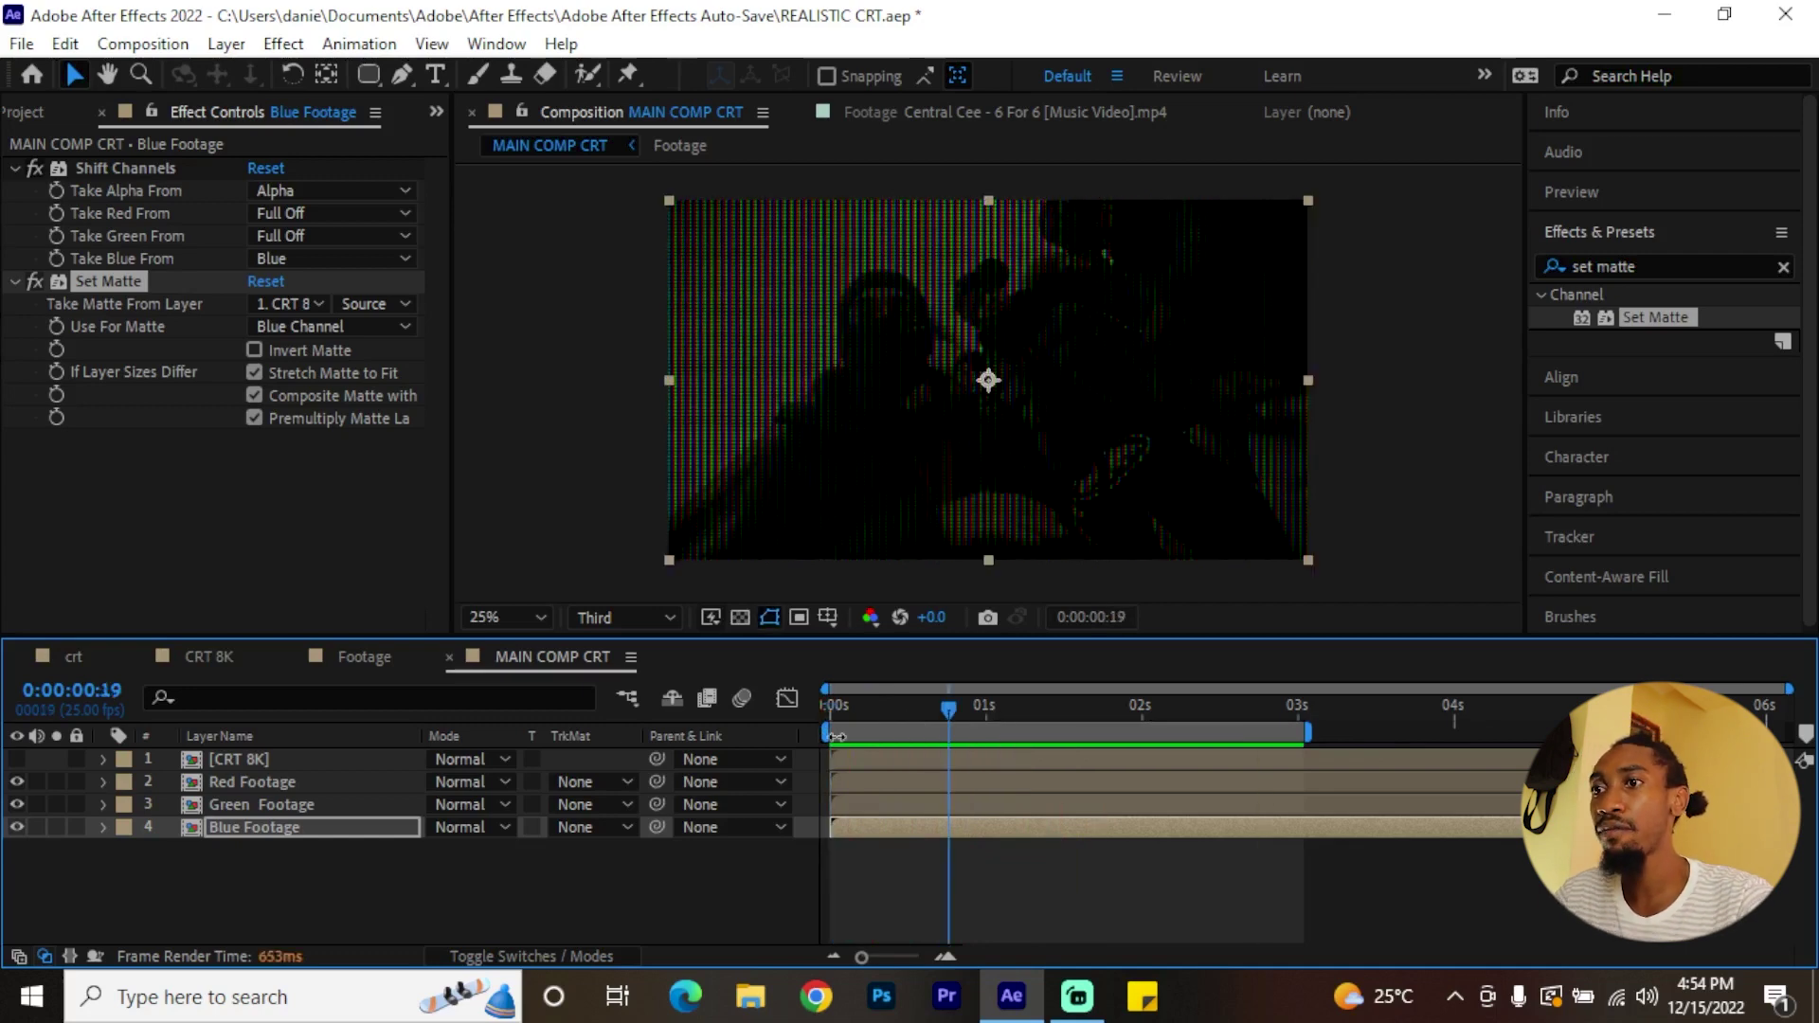
- Add a new adjustment layer to MAIN COMP CRT and move it to the top of the layer stack
right_click(250, 864)
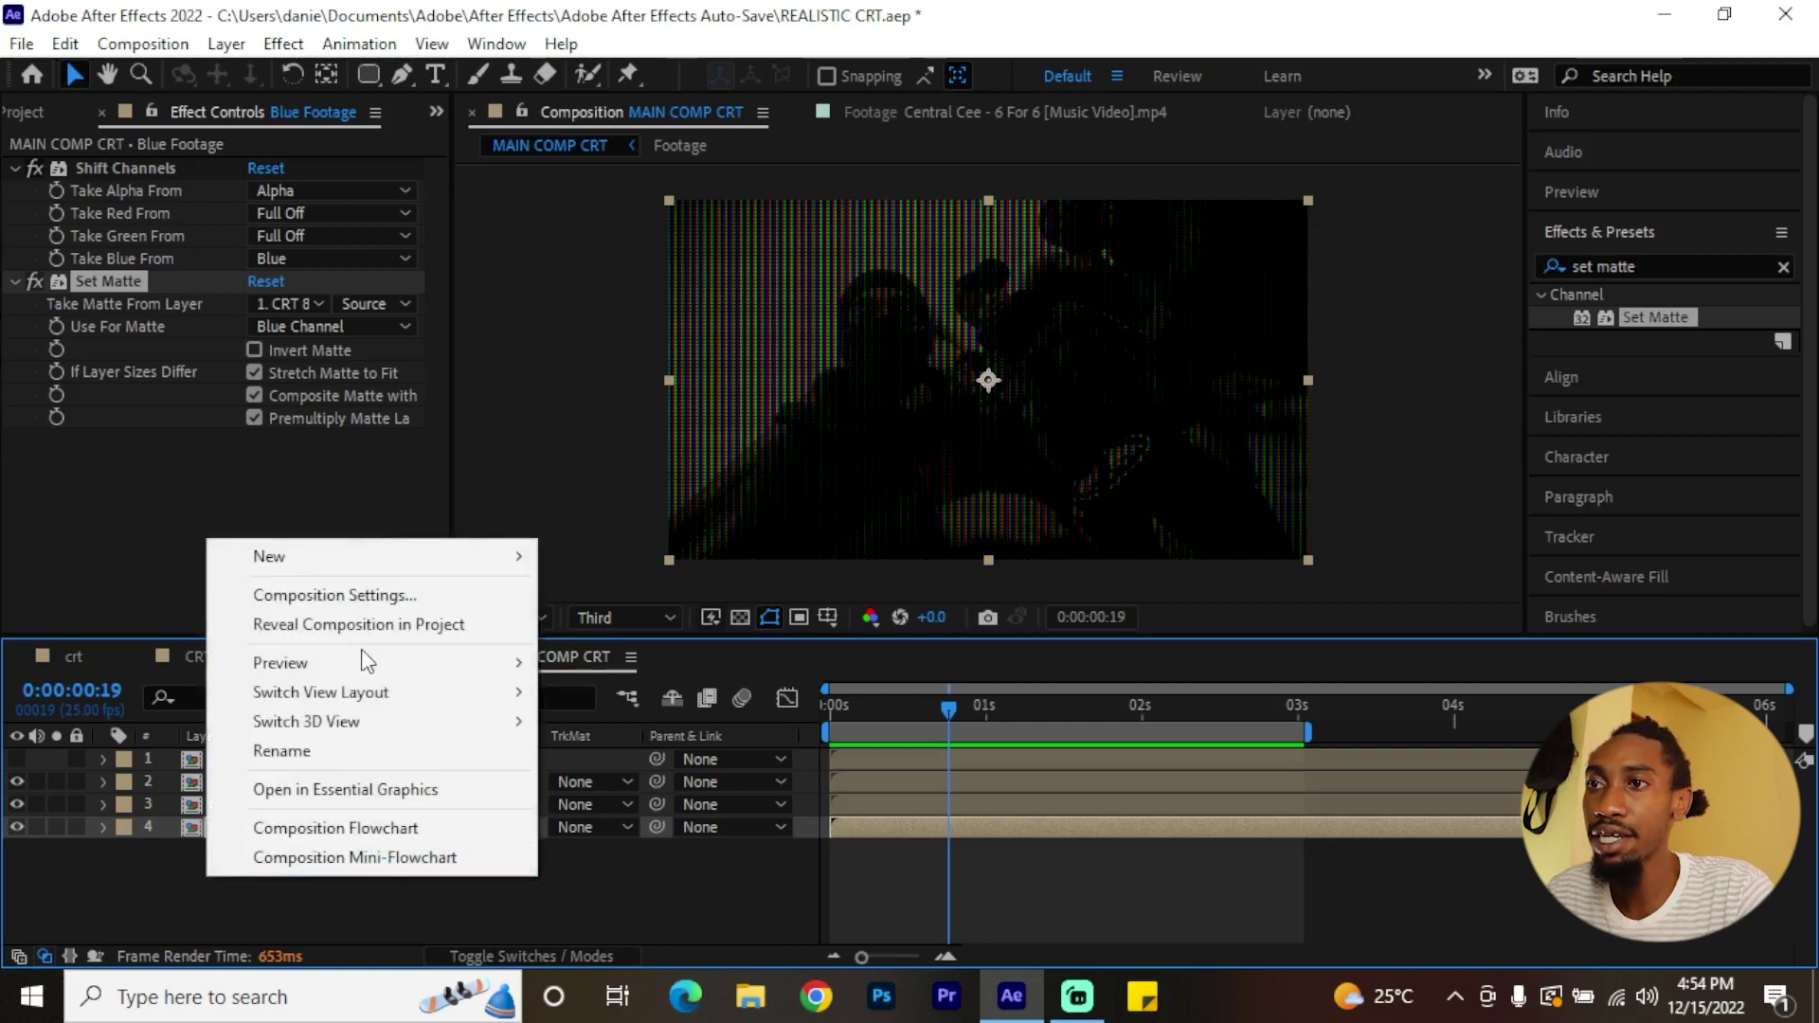
mouse_move(370, 559)
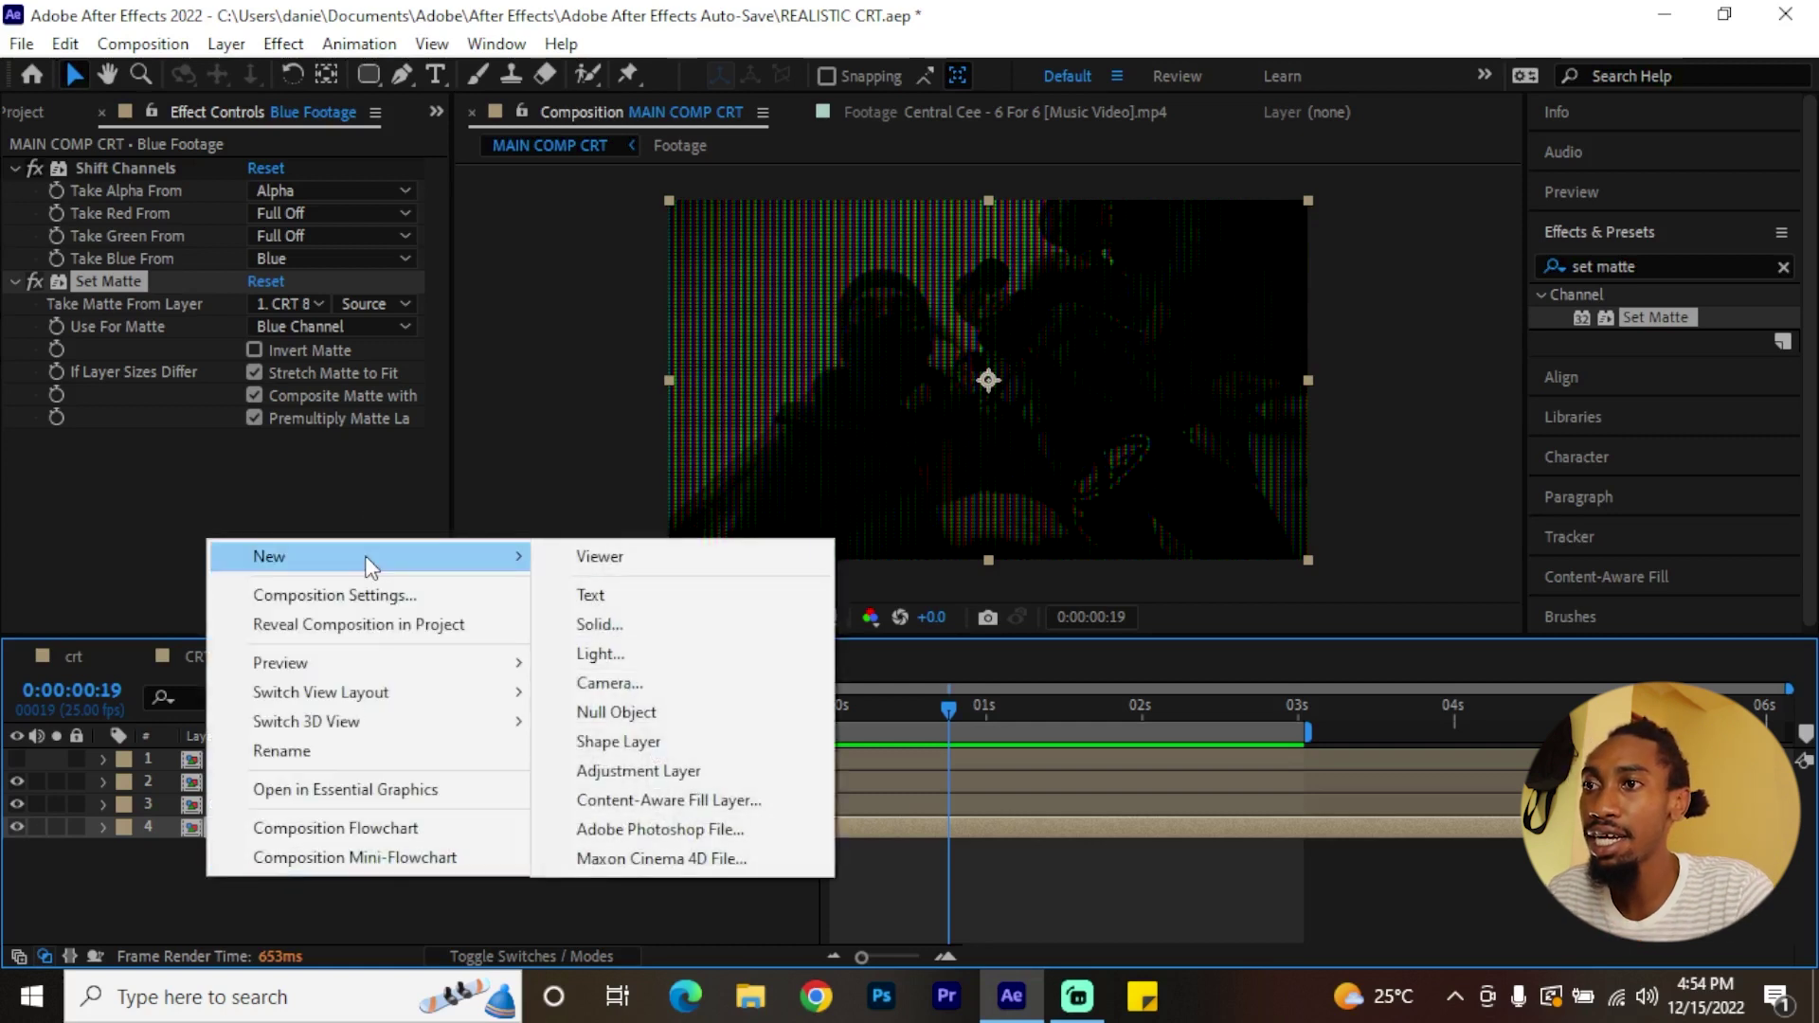
click(707, 771)
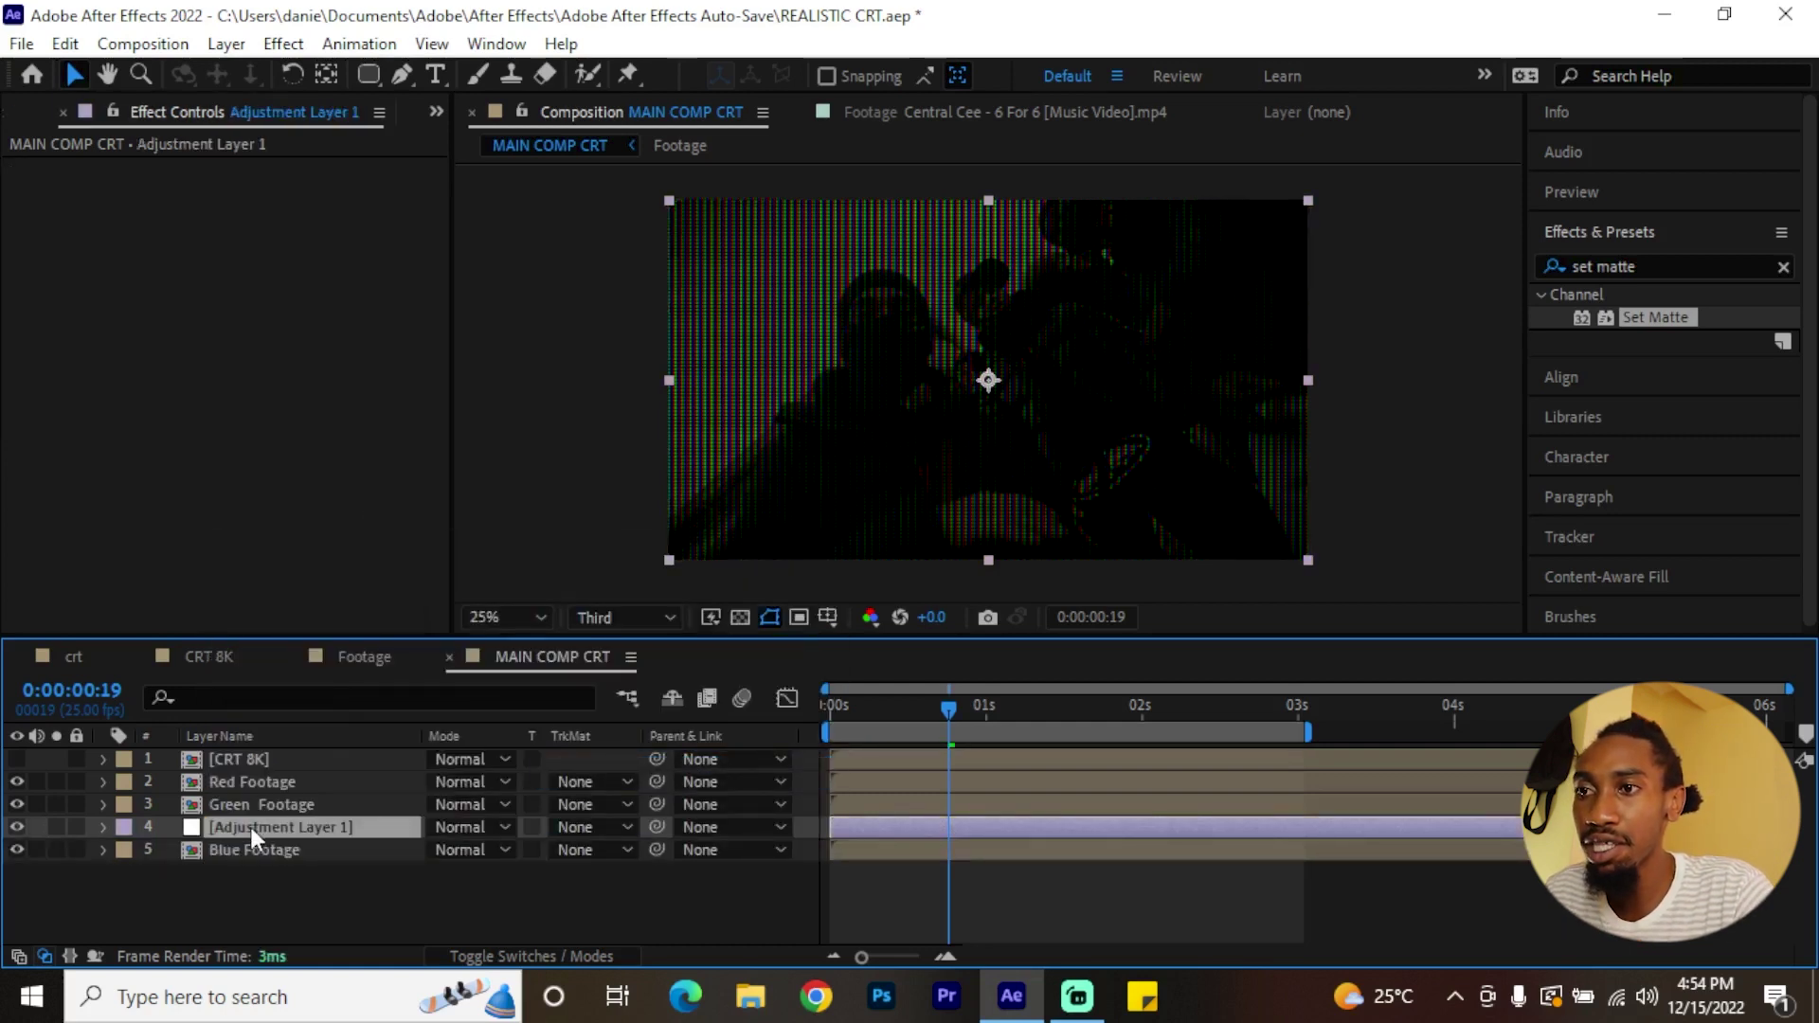
drag(250, 827, 246, 757)
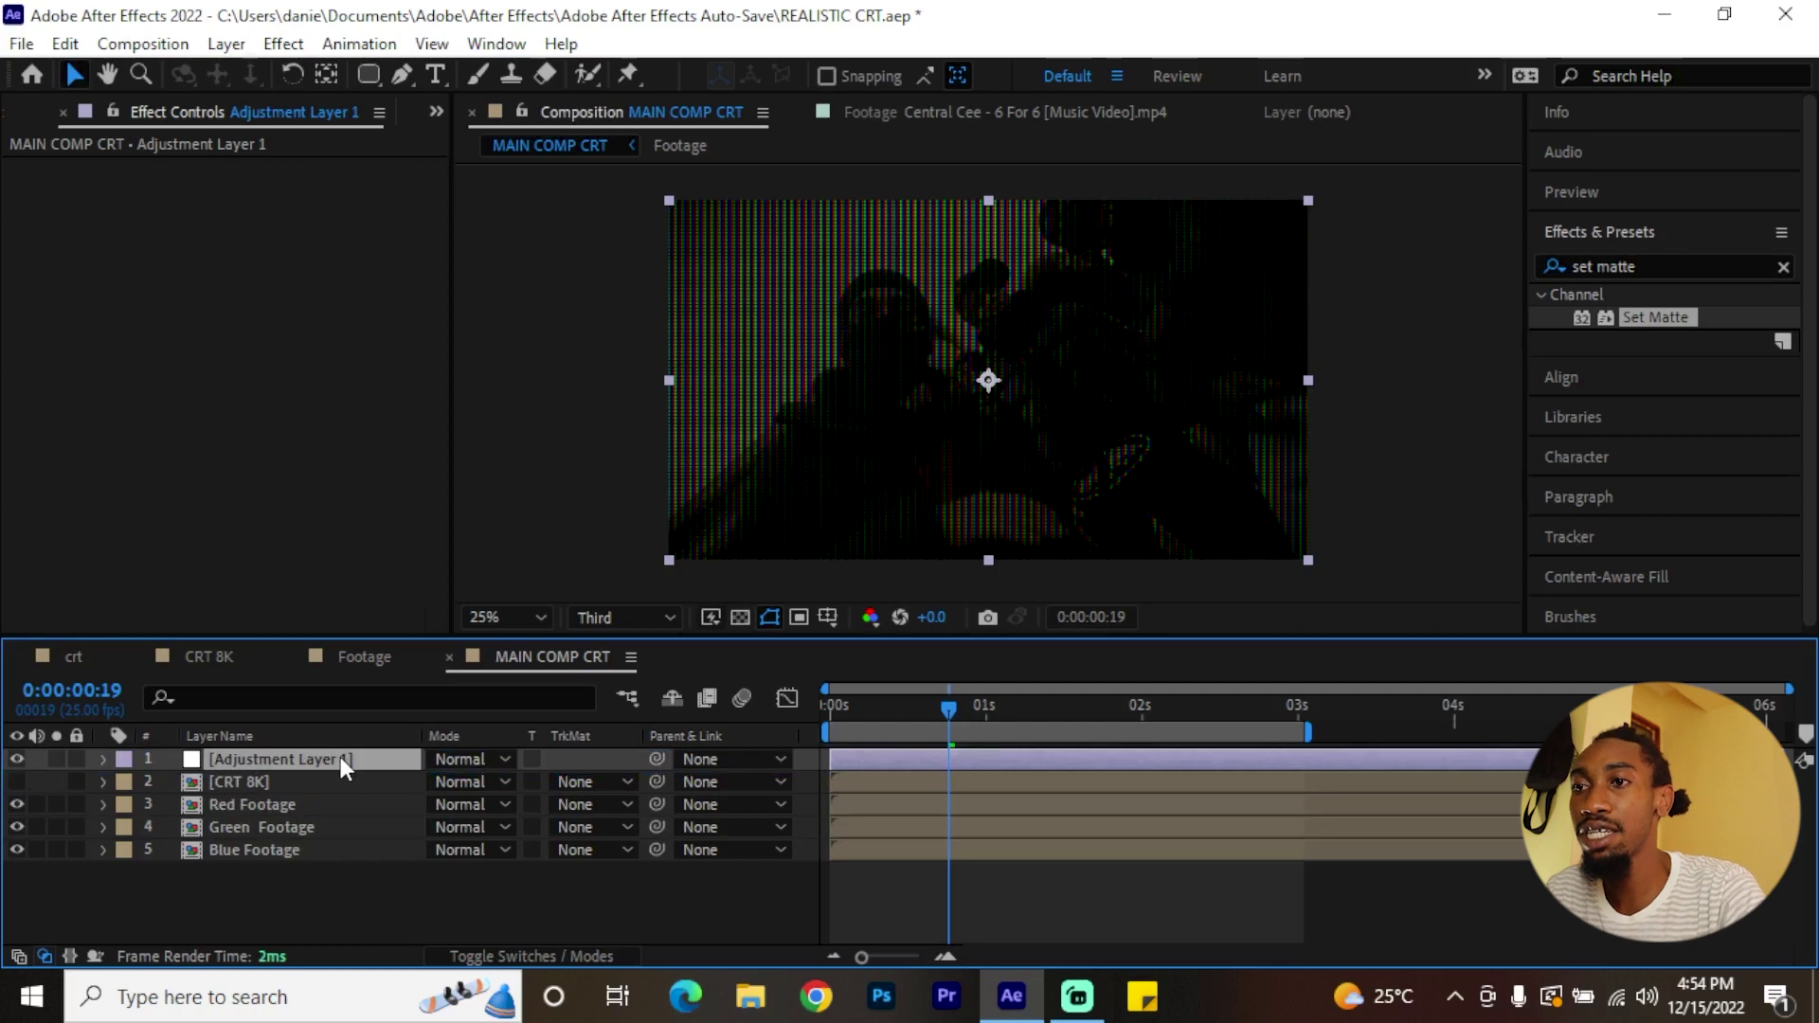
- Duplicate the adjustment layer five times to make six adjustment layers above CRT 8K
key(ctrl+d)
key(ctrl+d)
key(ctrl+d)
key(ctrl+d)
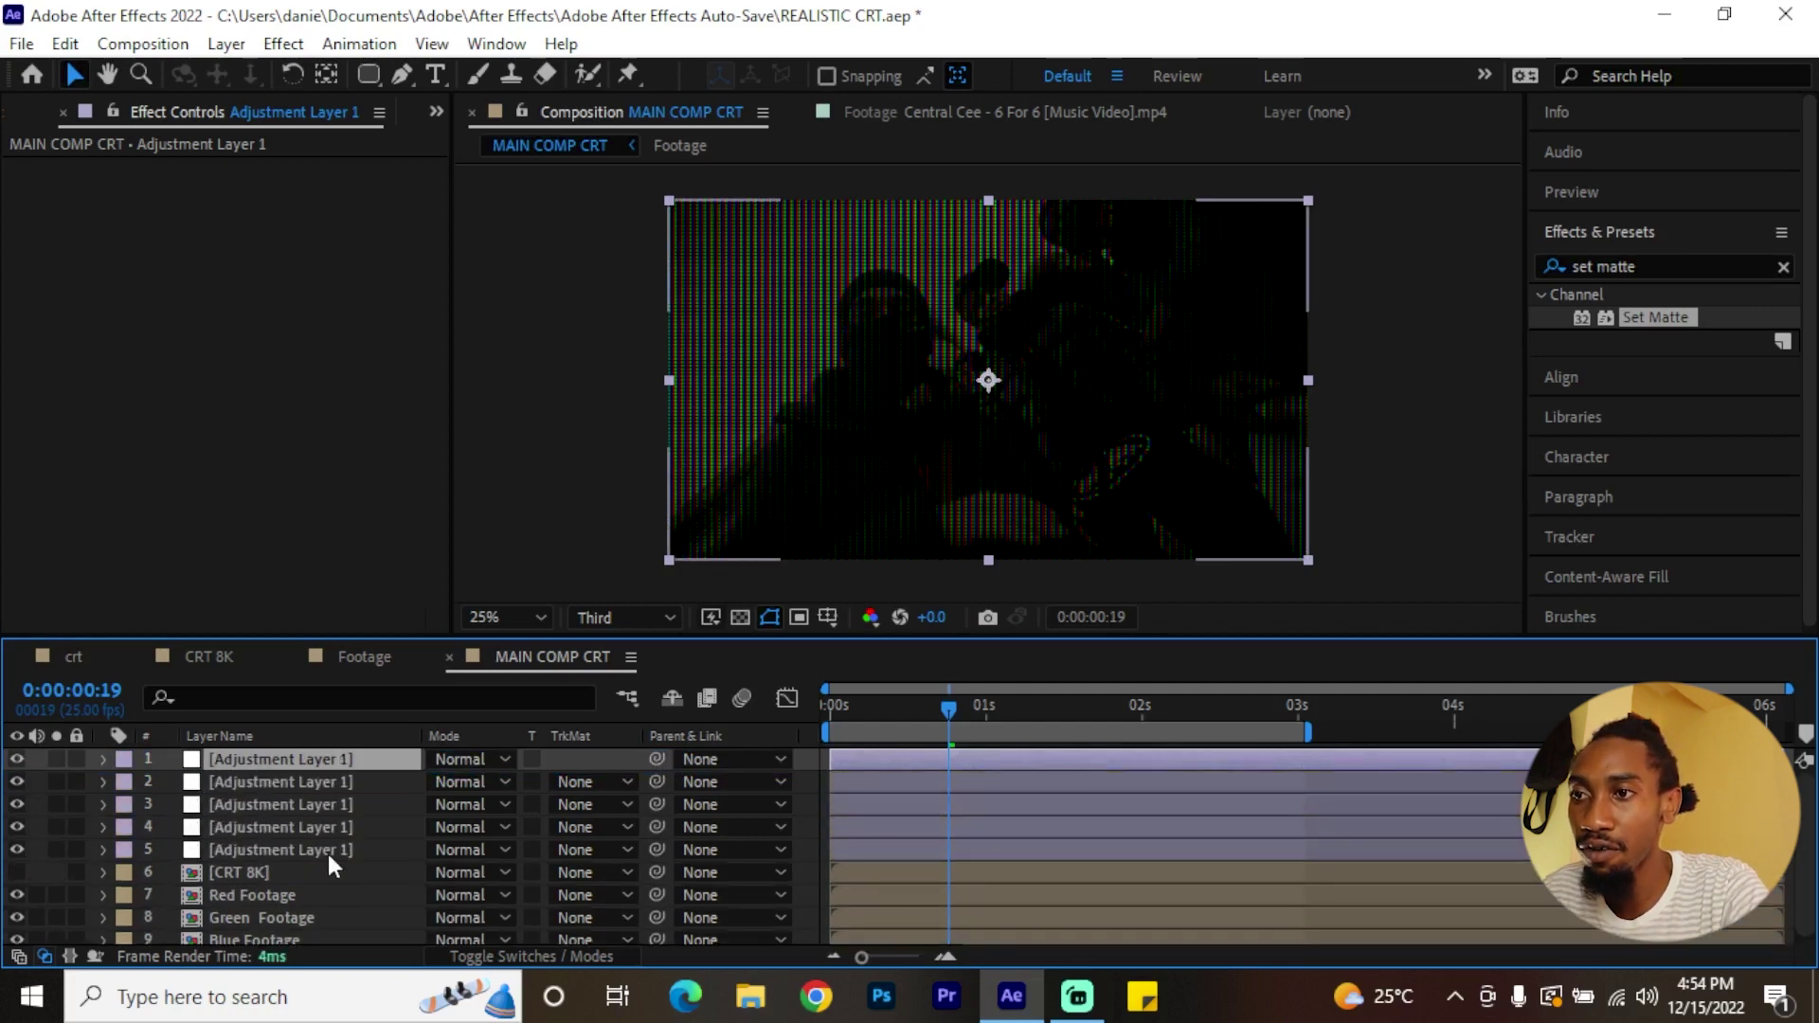
drag(327, 854, 330, 775)
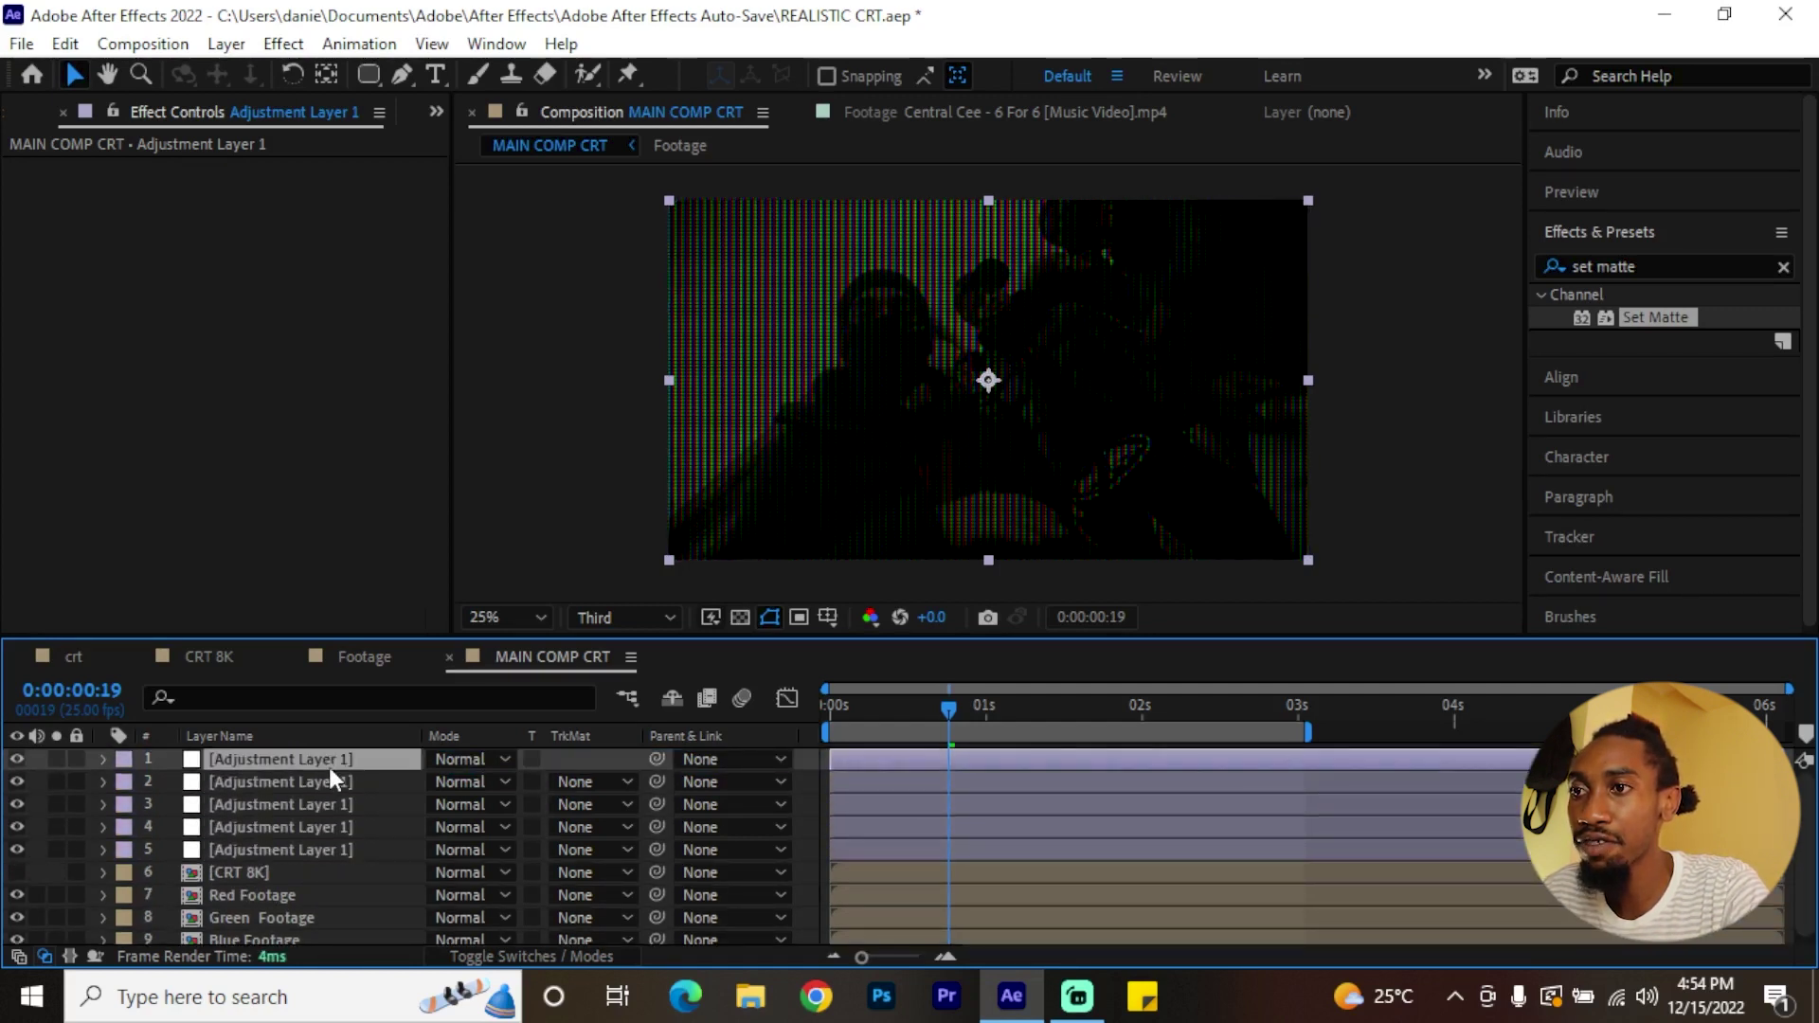
key(ctrl+d)
- Rename the adjustment layer directly above CRT 8K as "Noise, brightness, glow"
click(331, 868)
key(Return)
text(No)
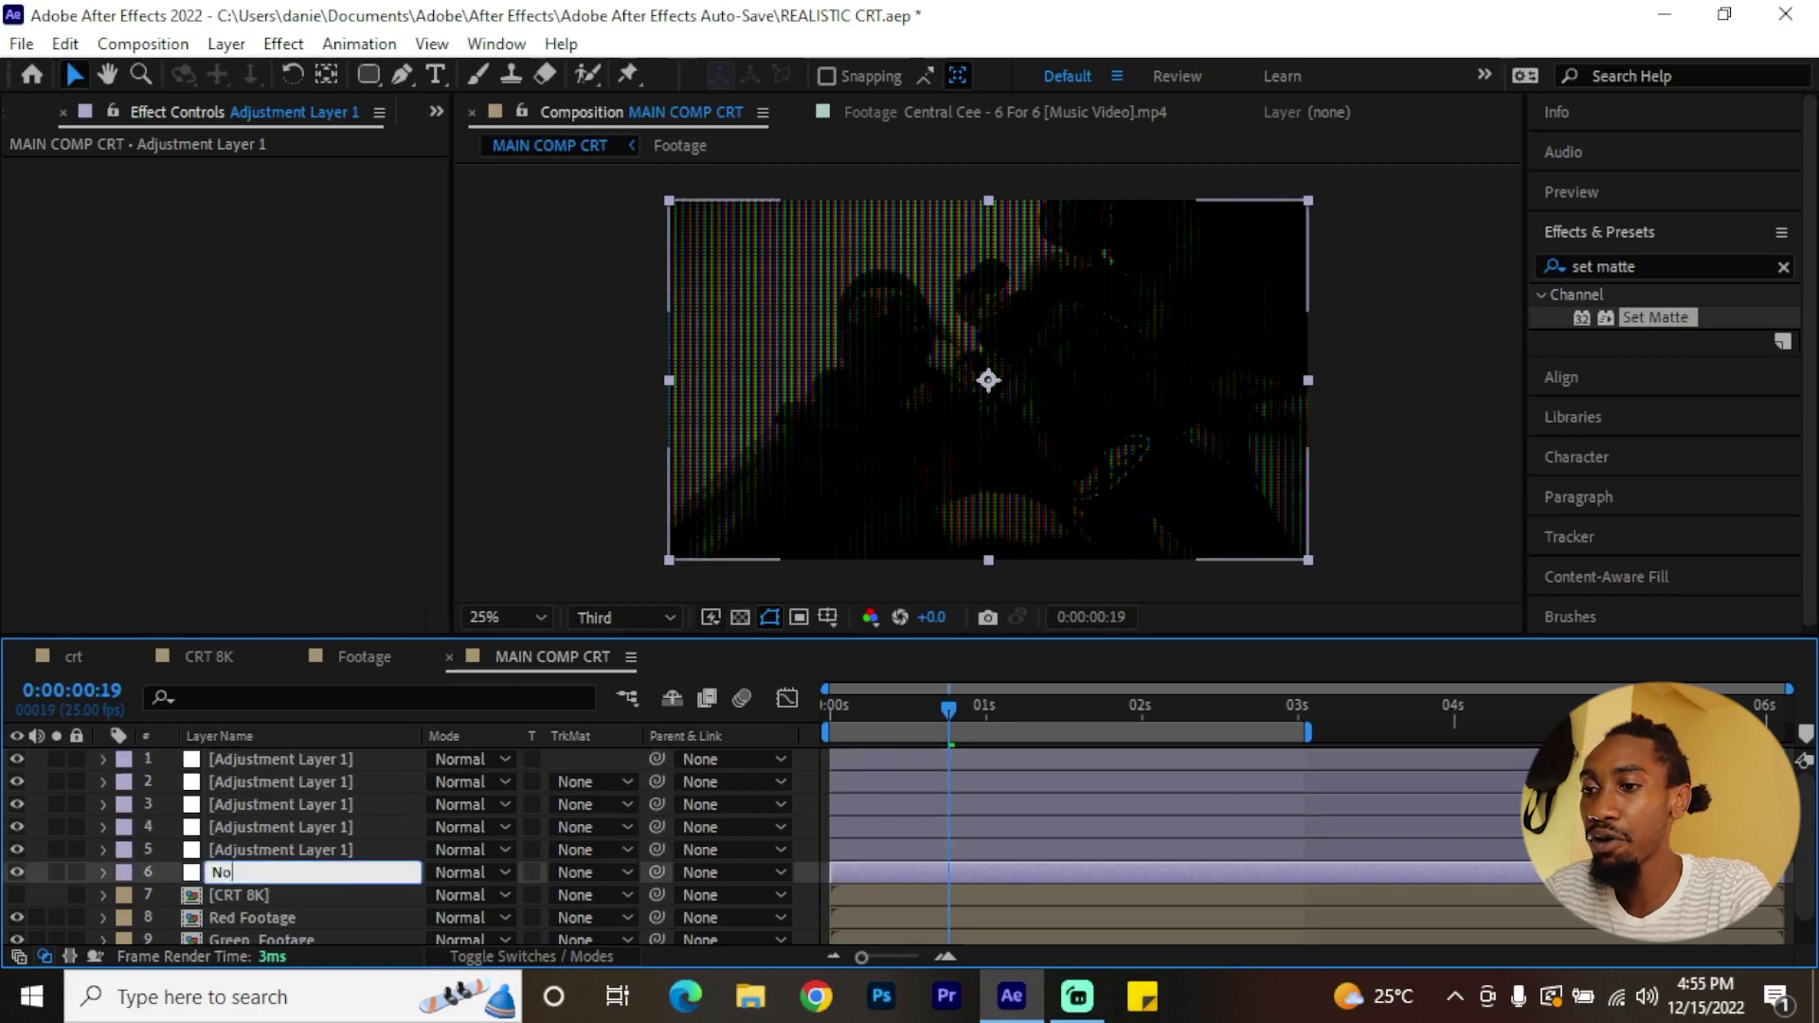
text(ise, bright)
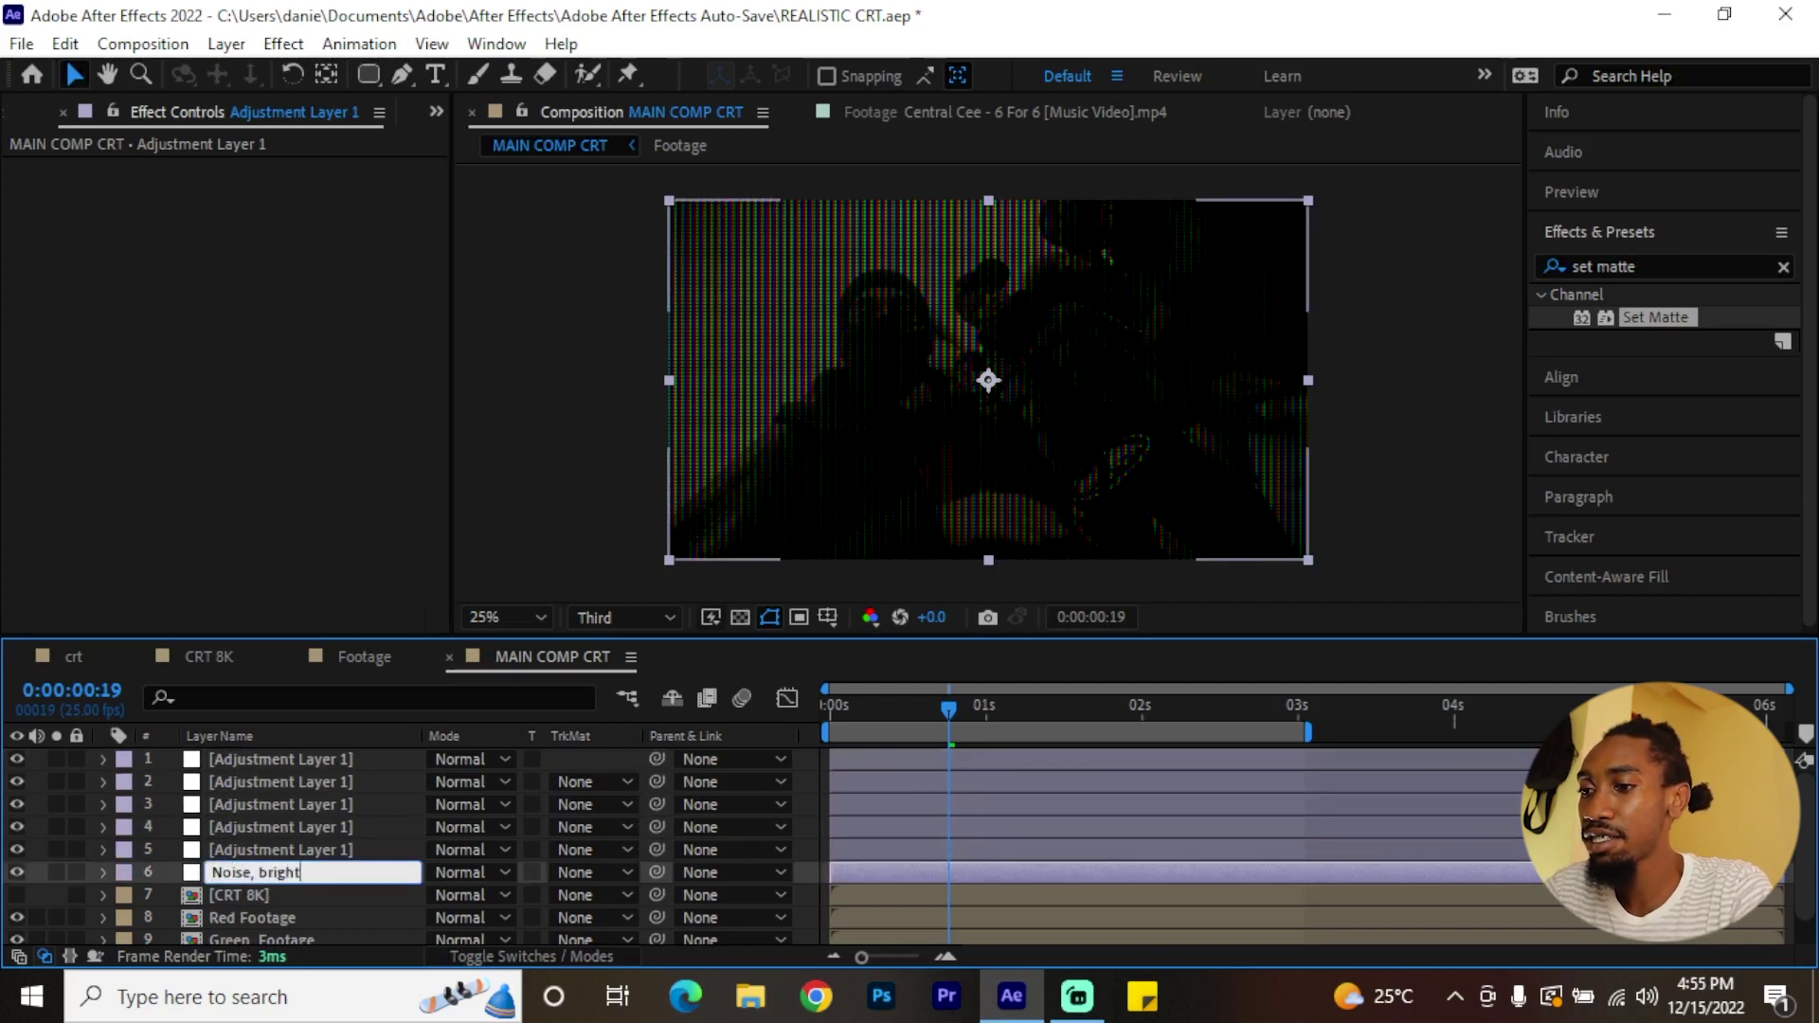
text(ness,)
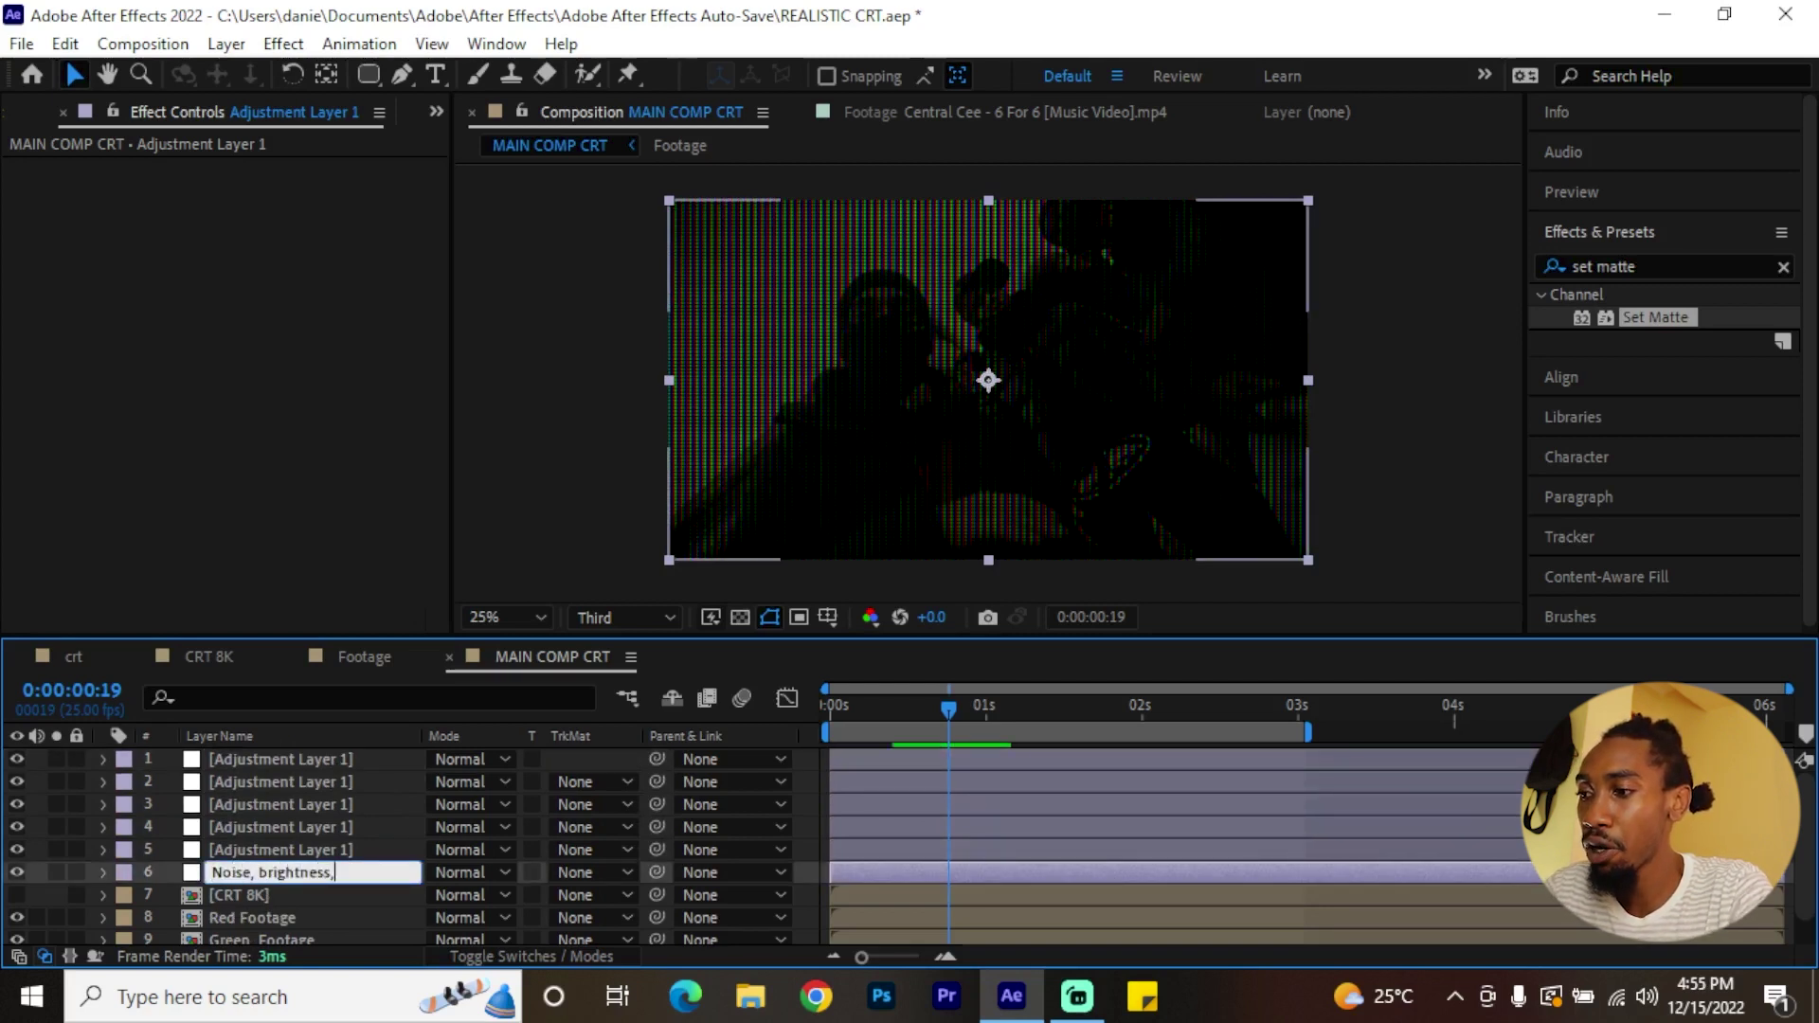
text( glow)
key(Return)
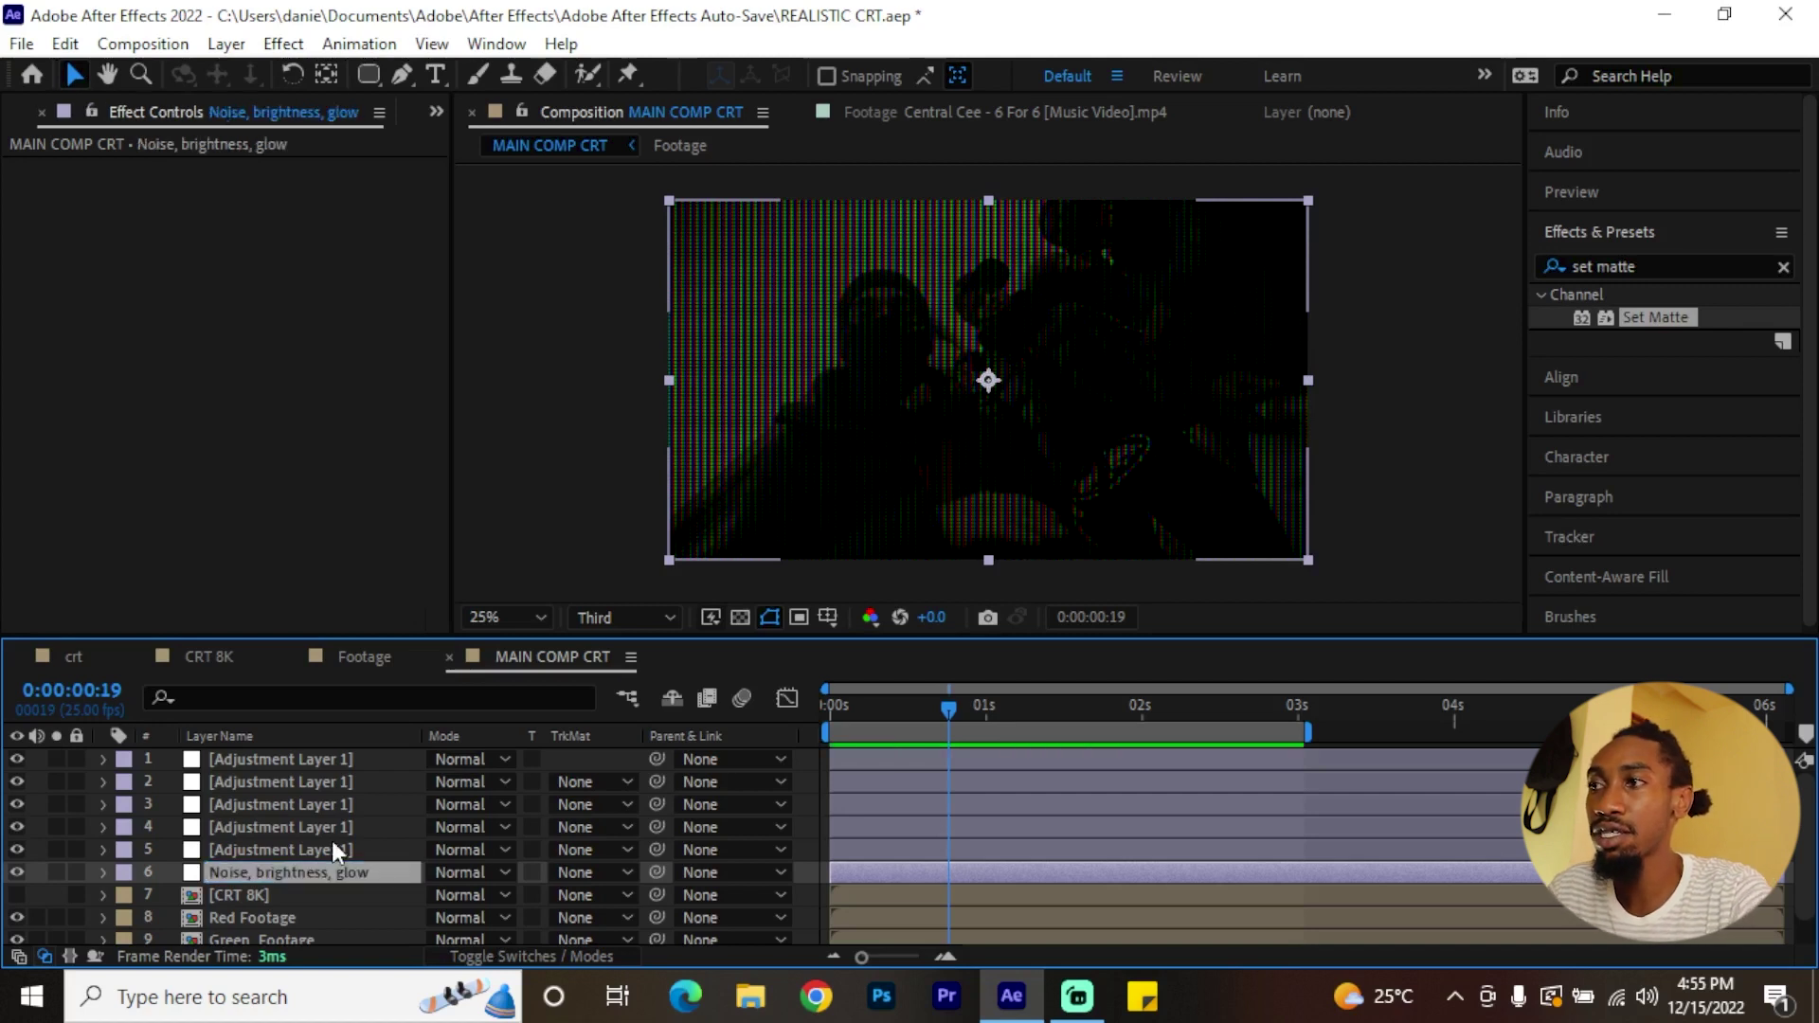
- Apply the Noise and Brightness & Contrast effects to the "Noise, brightness, glow" layer
click(1672, 266)
text(n)
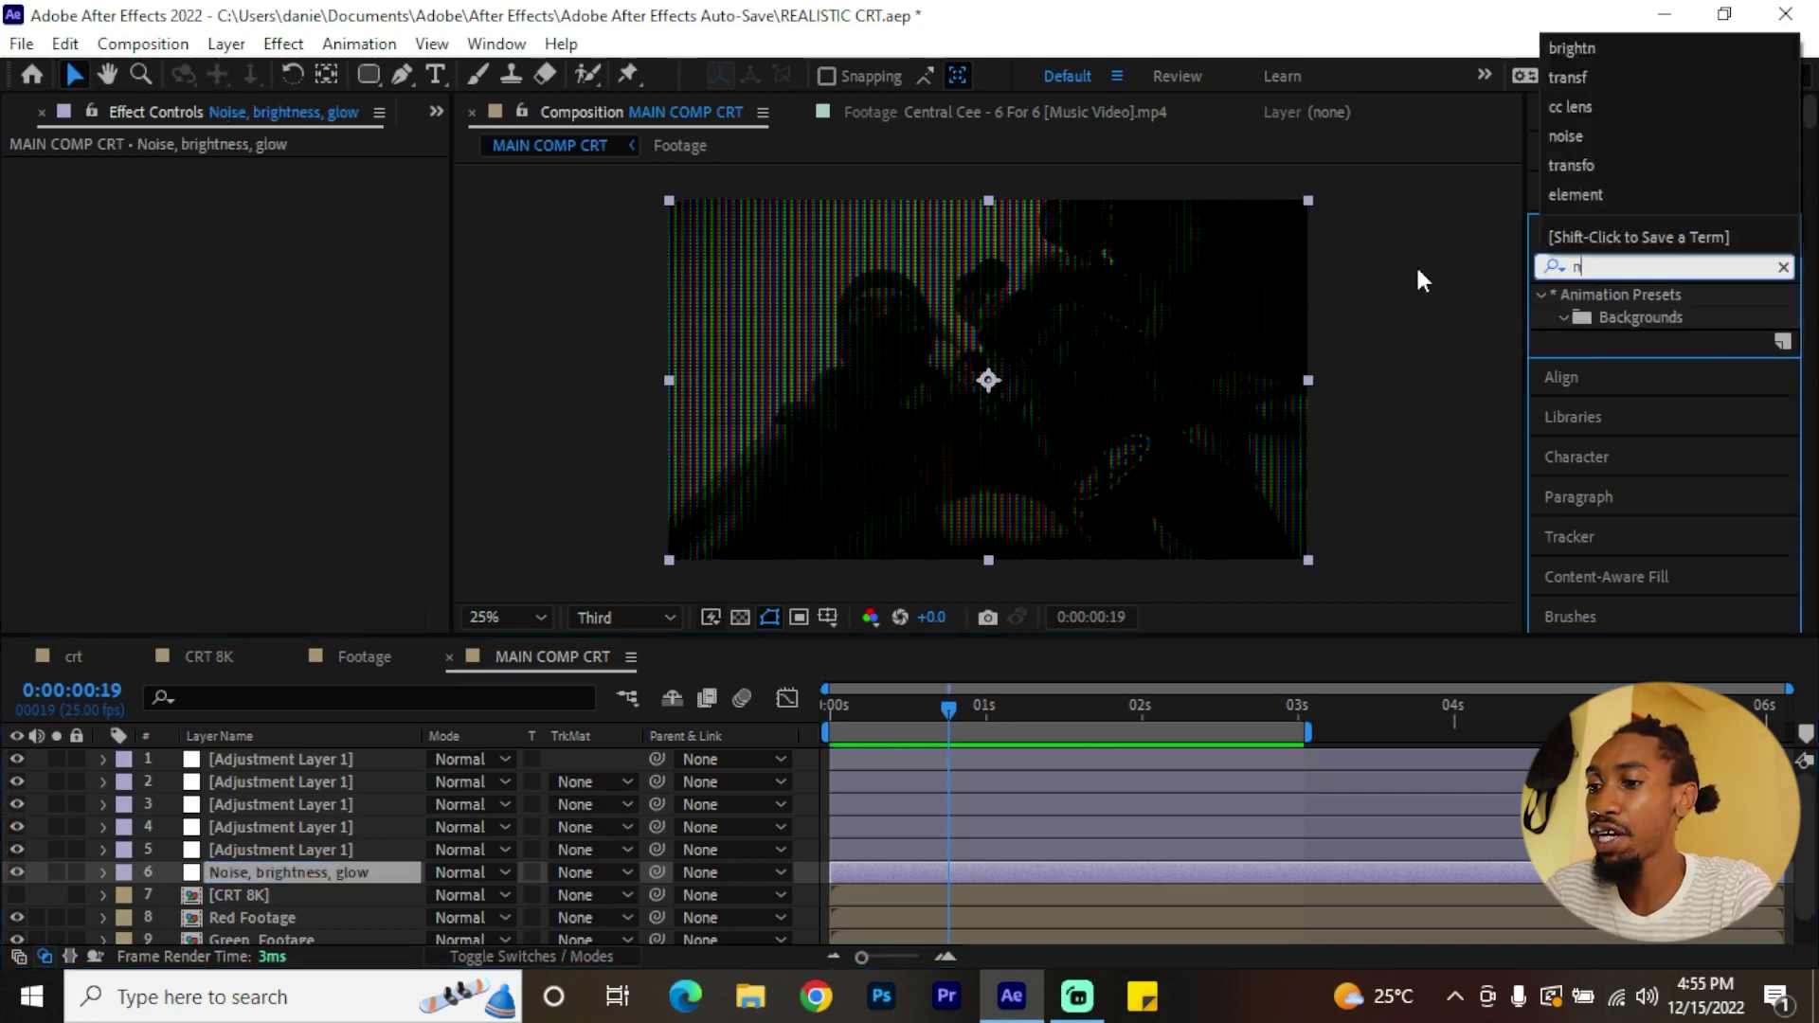
text(oise)
drag(1610, 408, 258, 886)
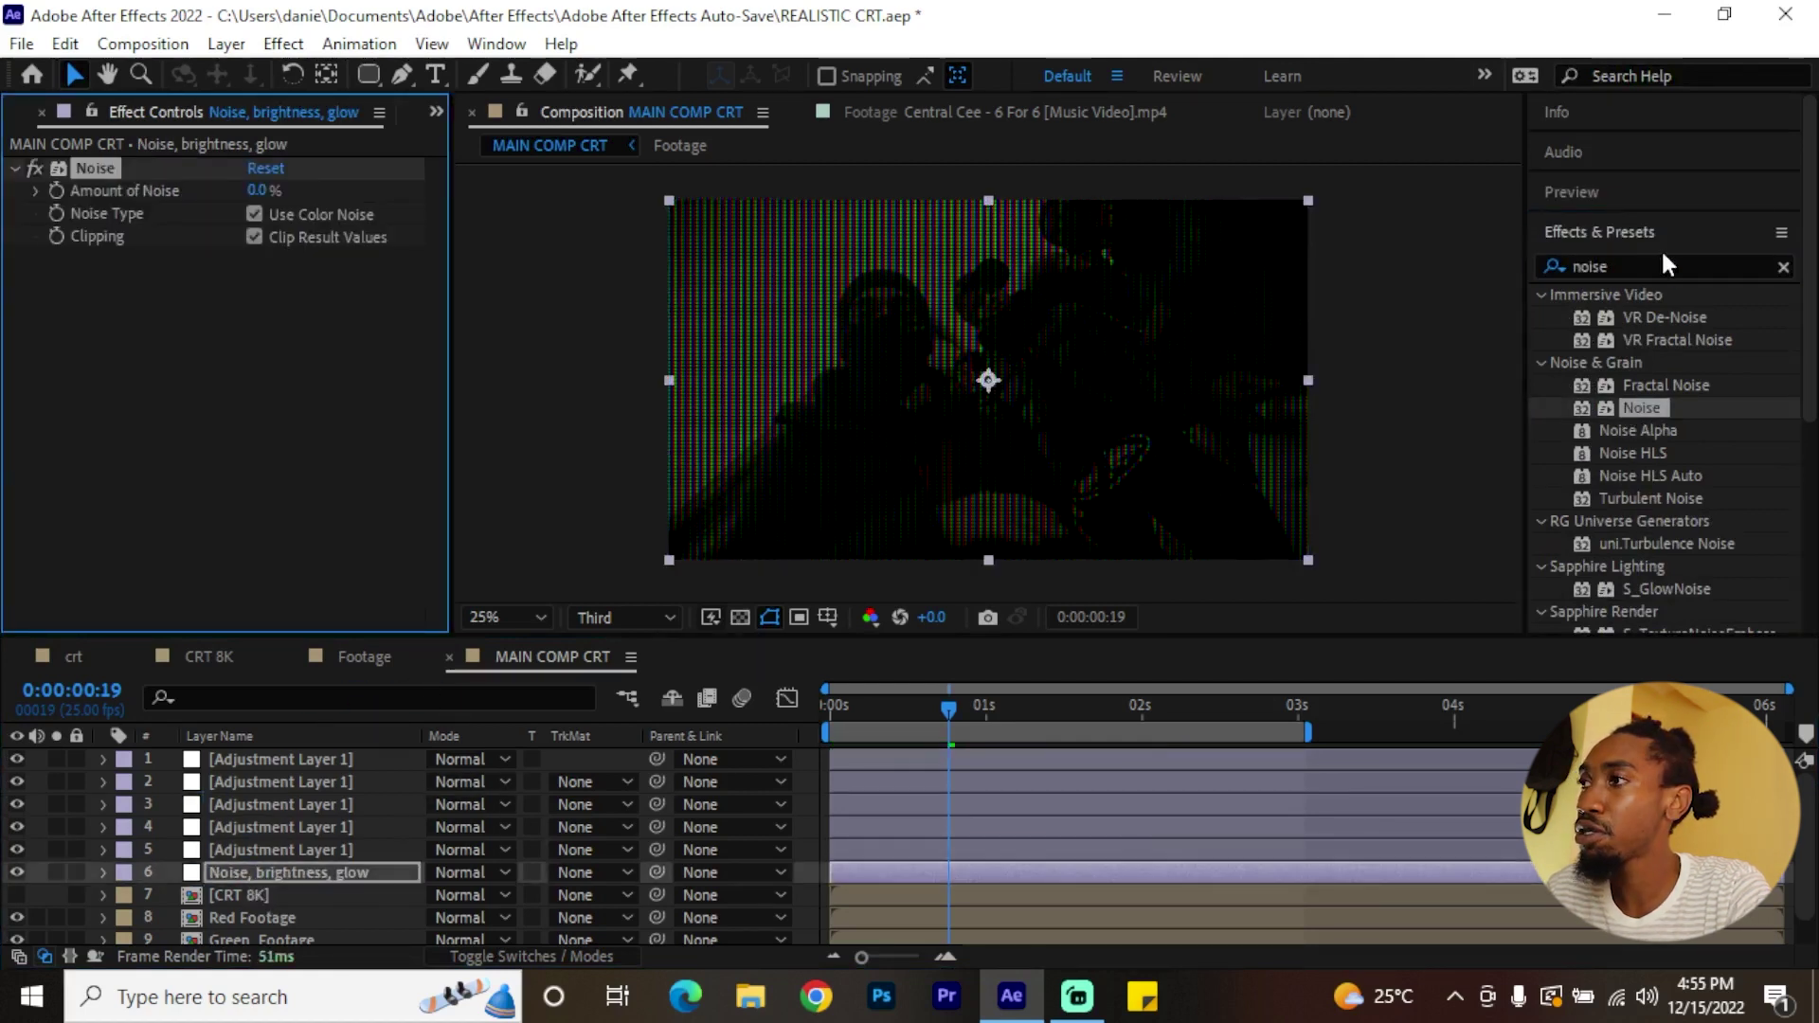
double_click(1631, 269)
text(bright)
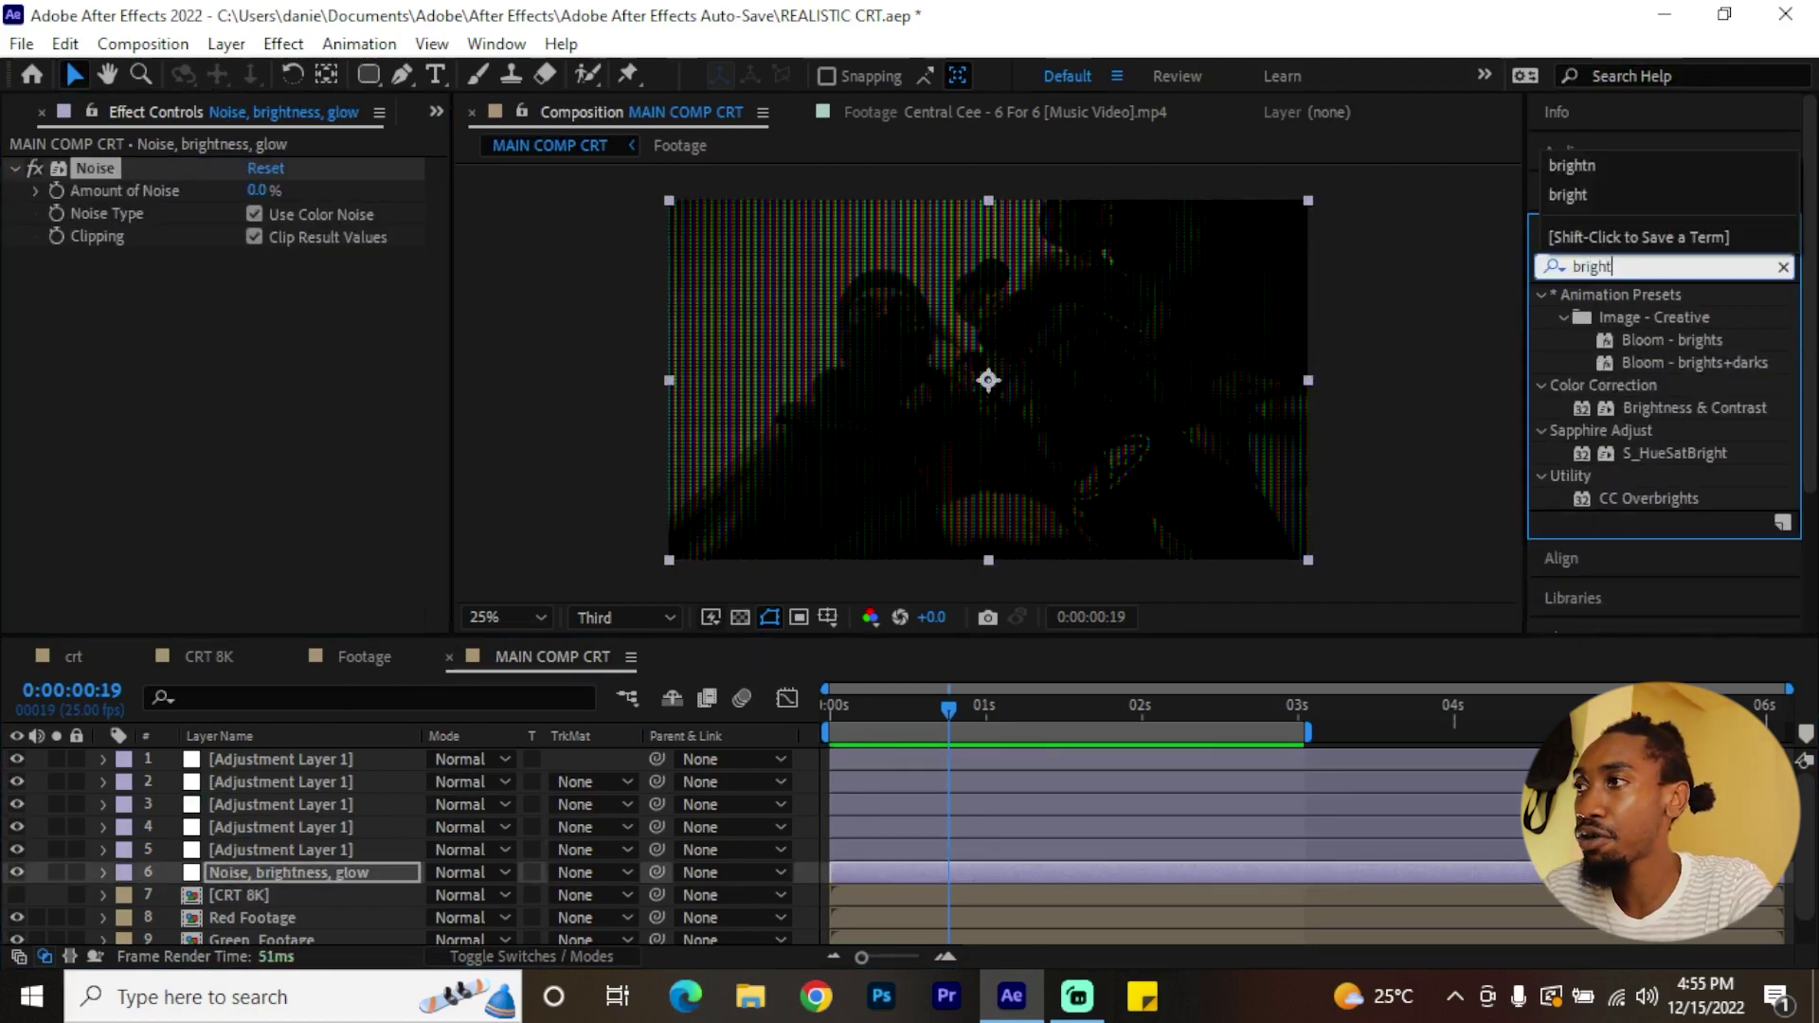
drag(1716, 402, 346, 866)
- Add the uni.Glow effect below Brightness & Contrast and switch both of these effects off
click(1610, 266)
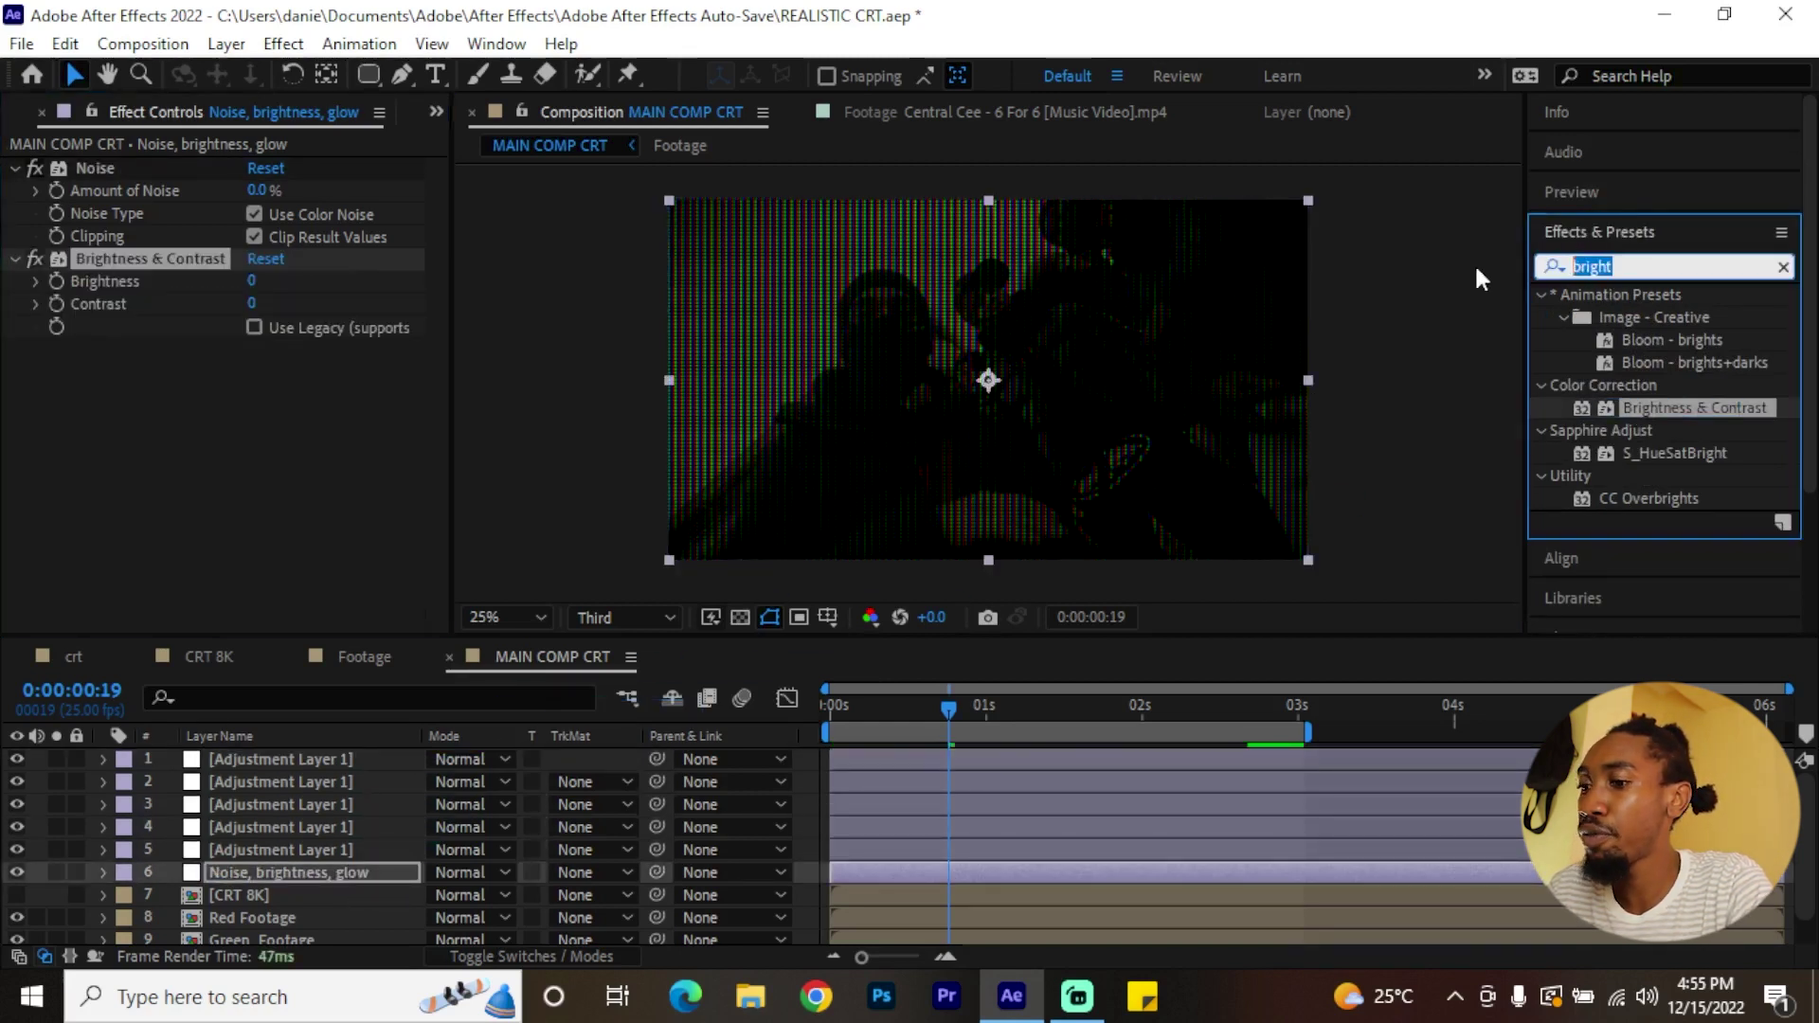
text(glow)
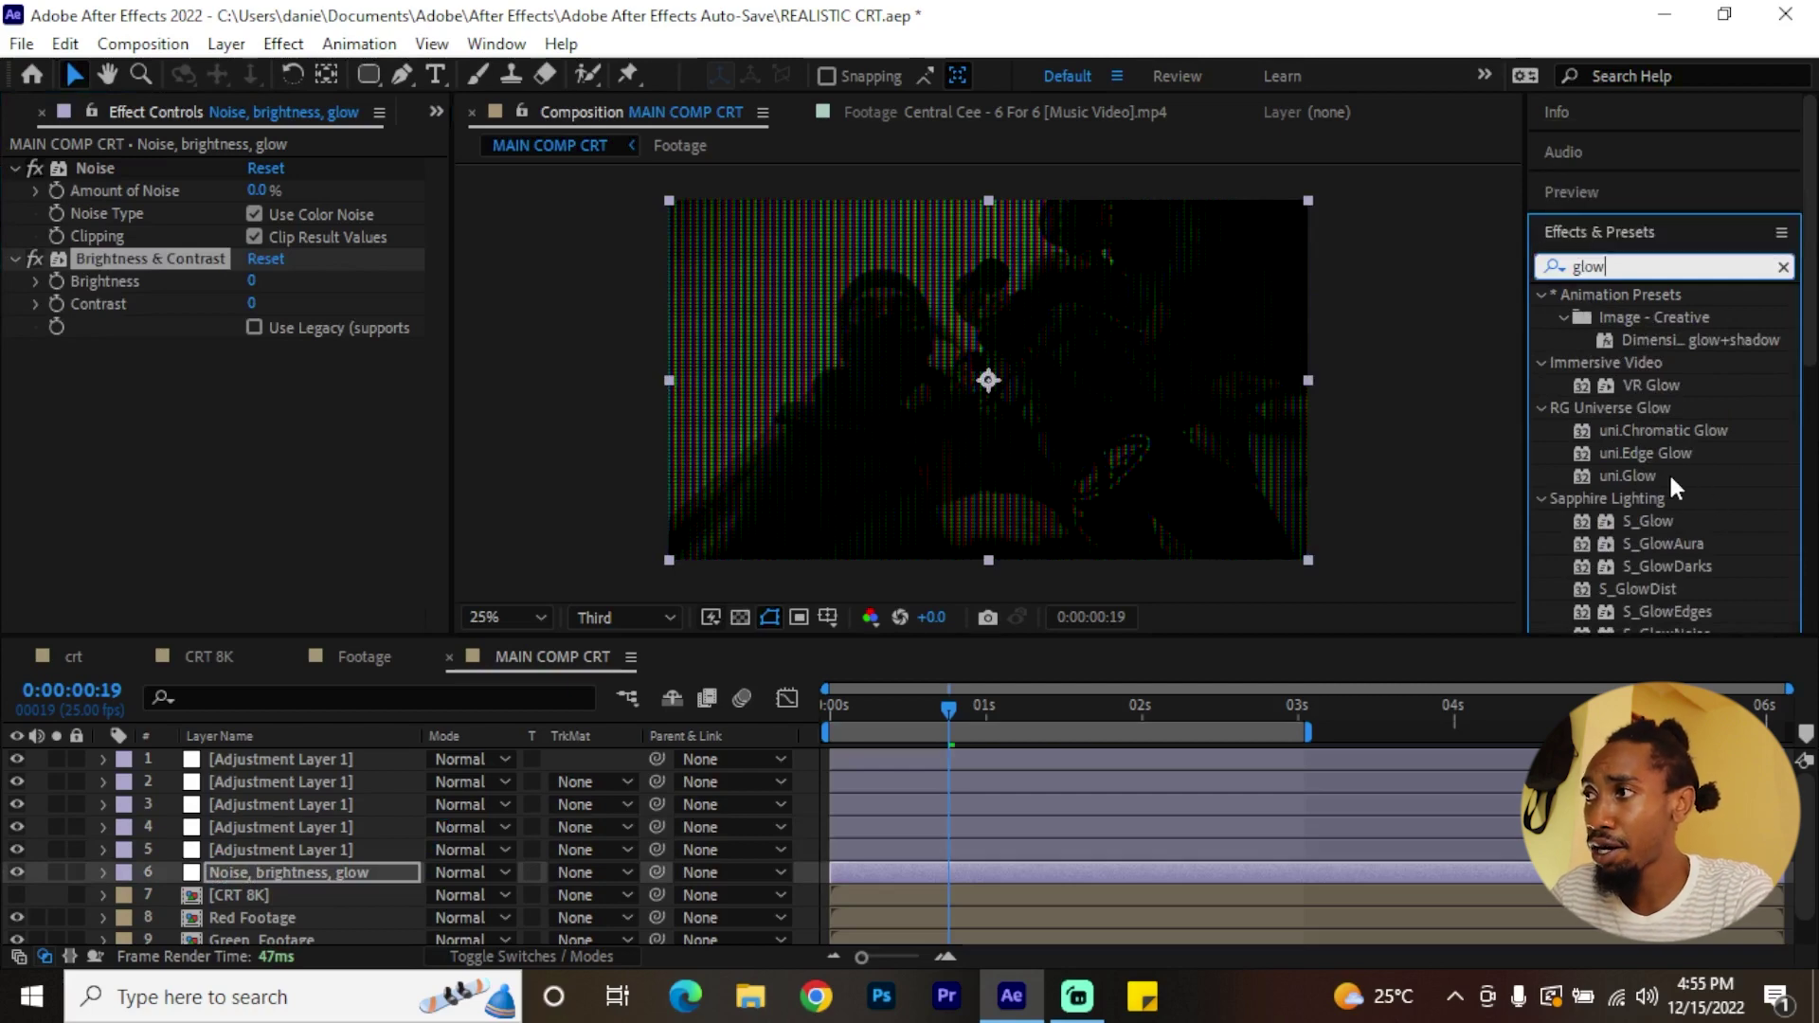
drag(1663, 472, 141, 348)
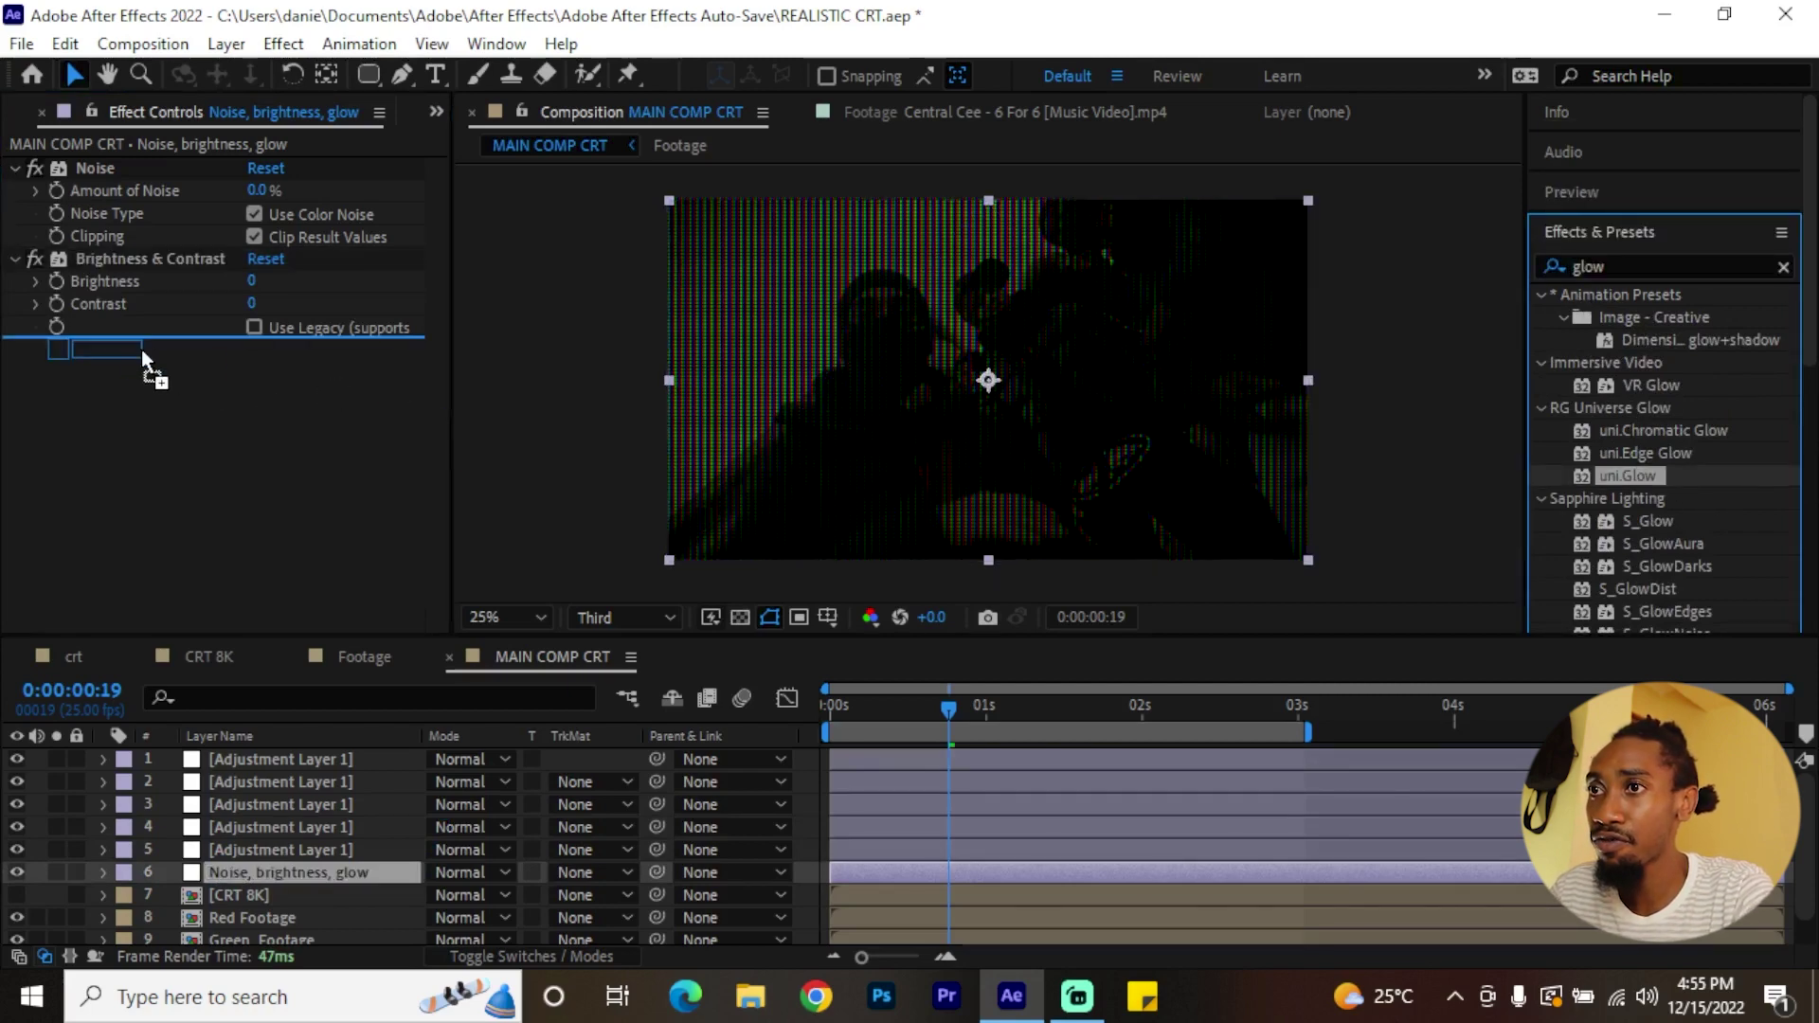
scroll(174, 379, up, 3)
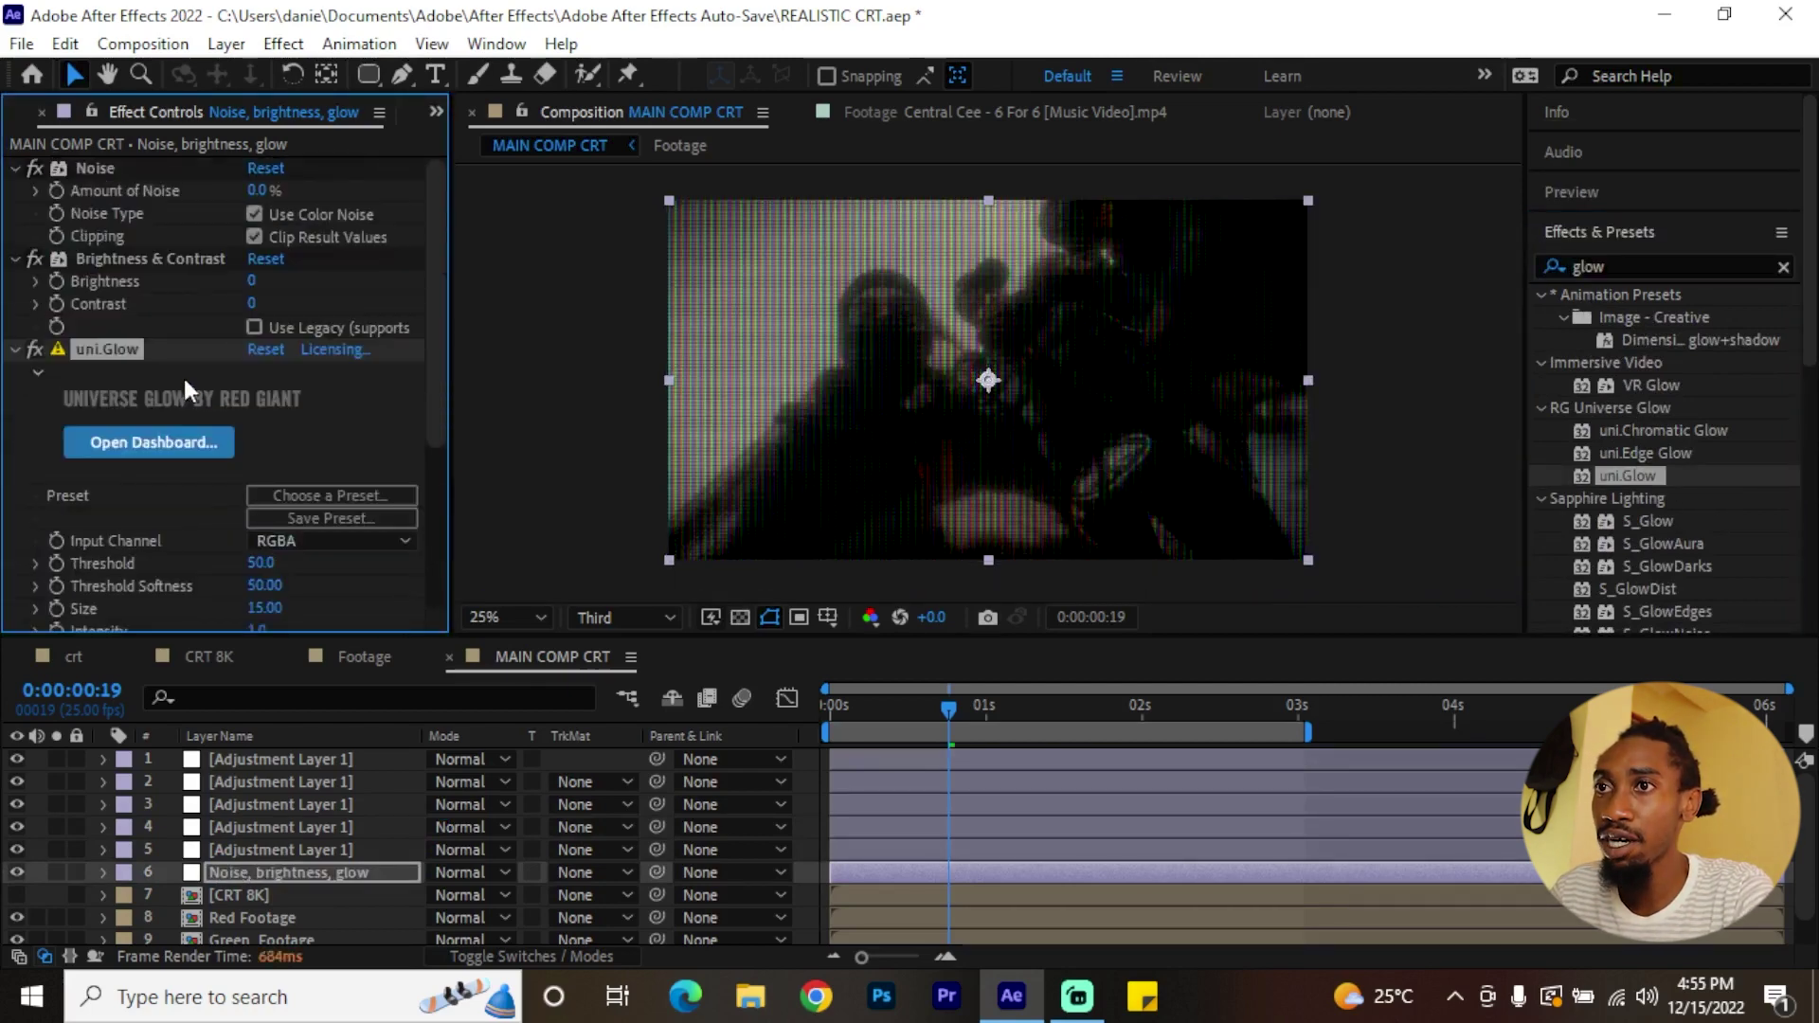
click(30, 351)
click(29, 256)
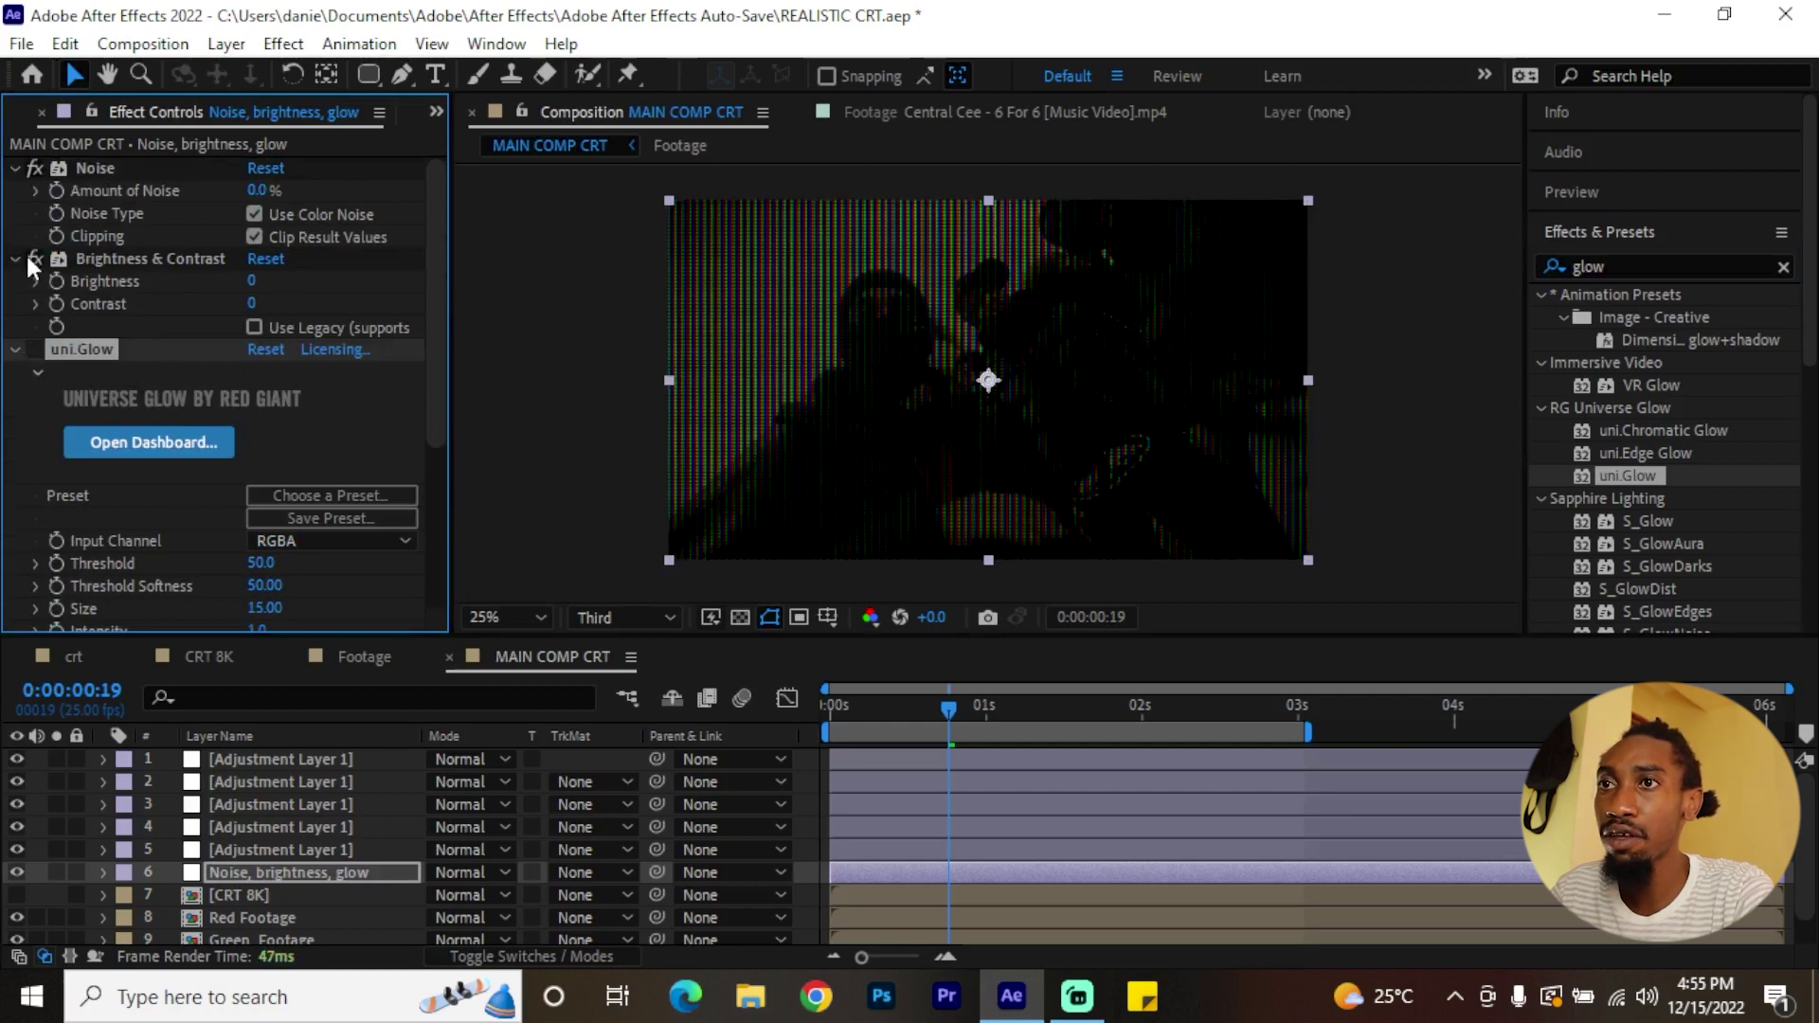
- Set the Noise effect's Amount of Noise to 20% and turn off Use Color Noise
click(256, 192)
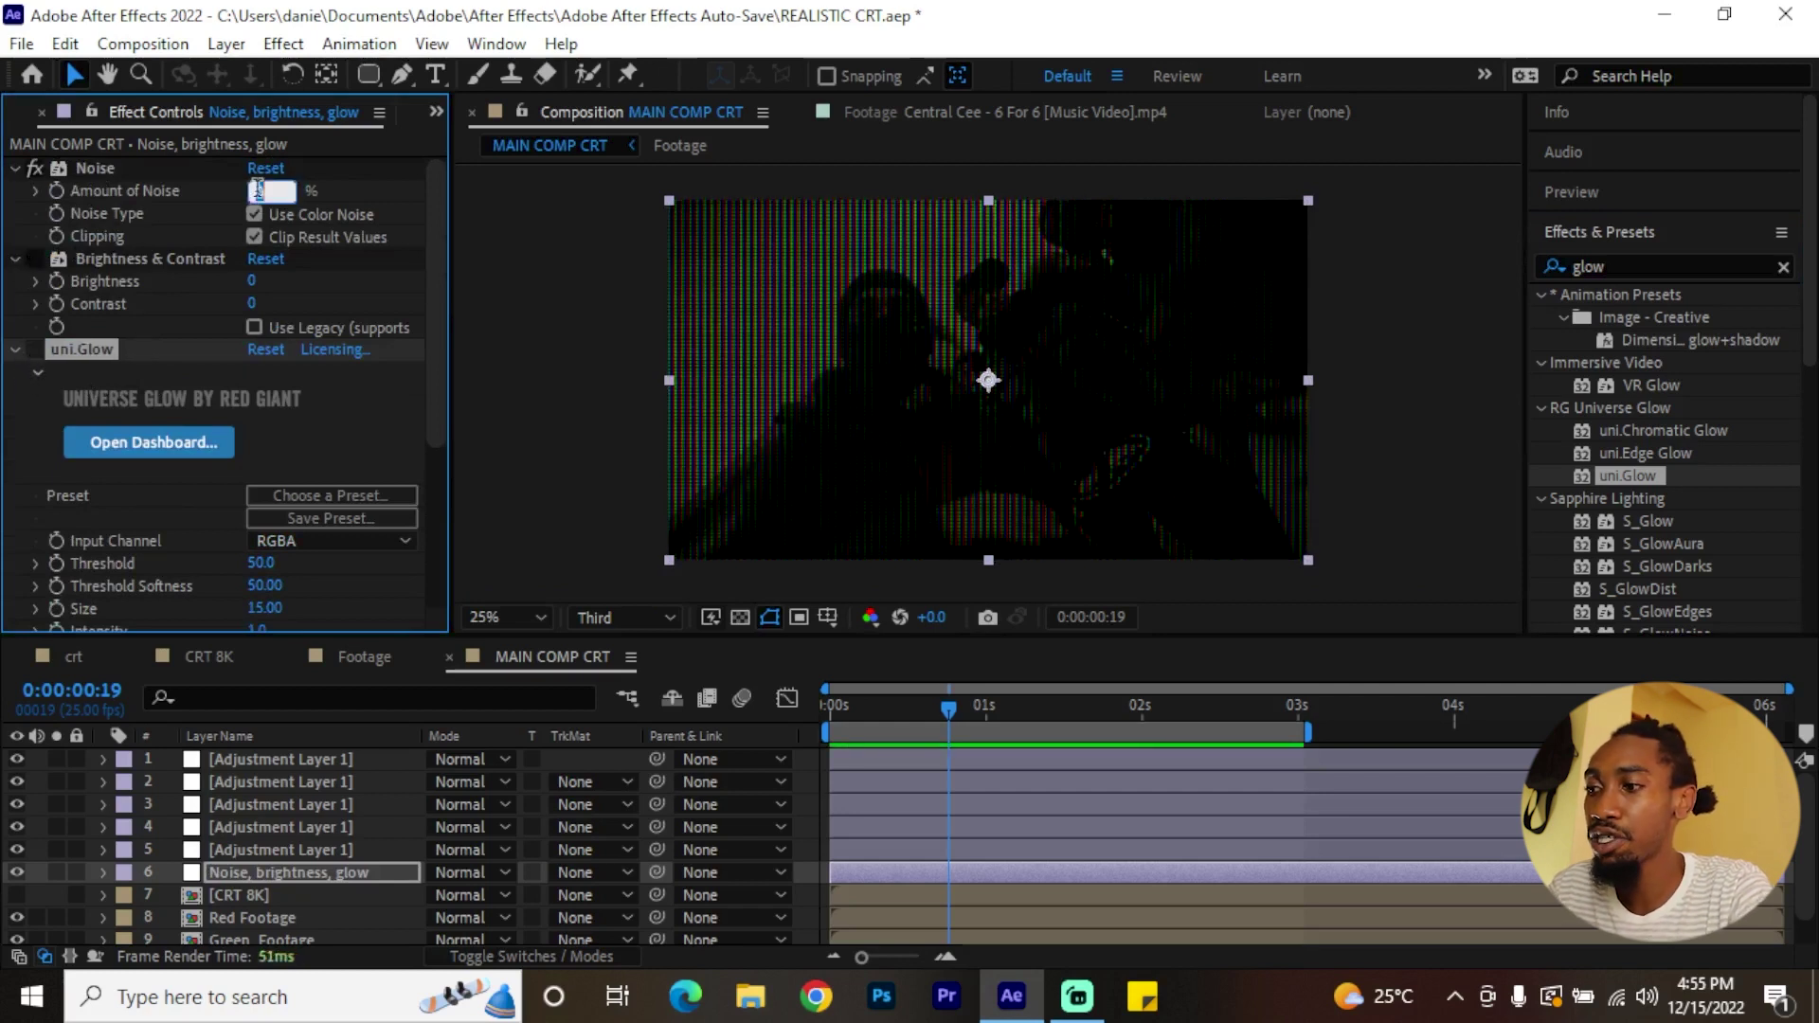
text(20)
key(Return)
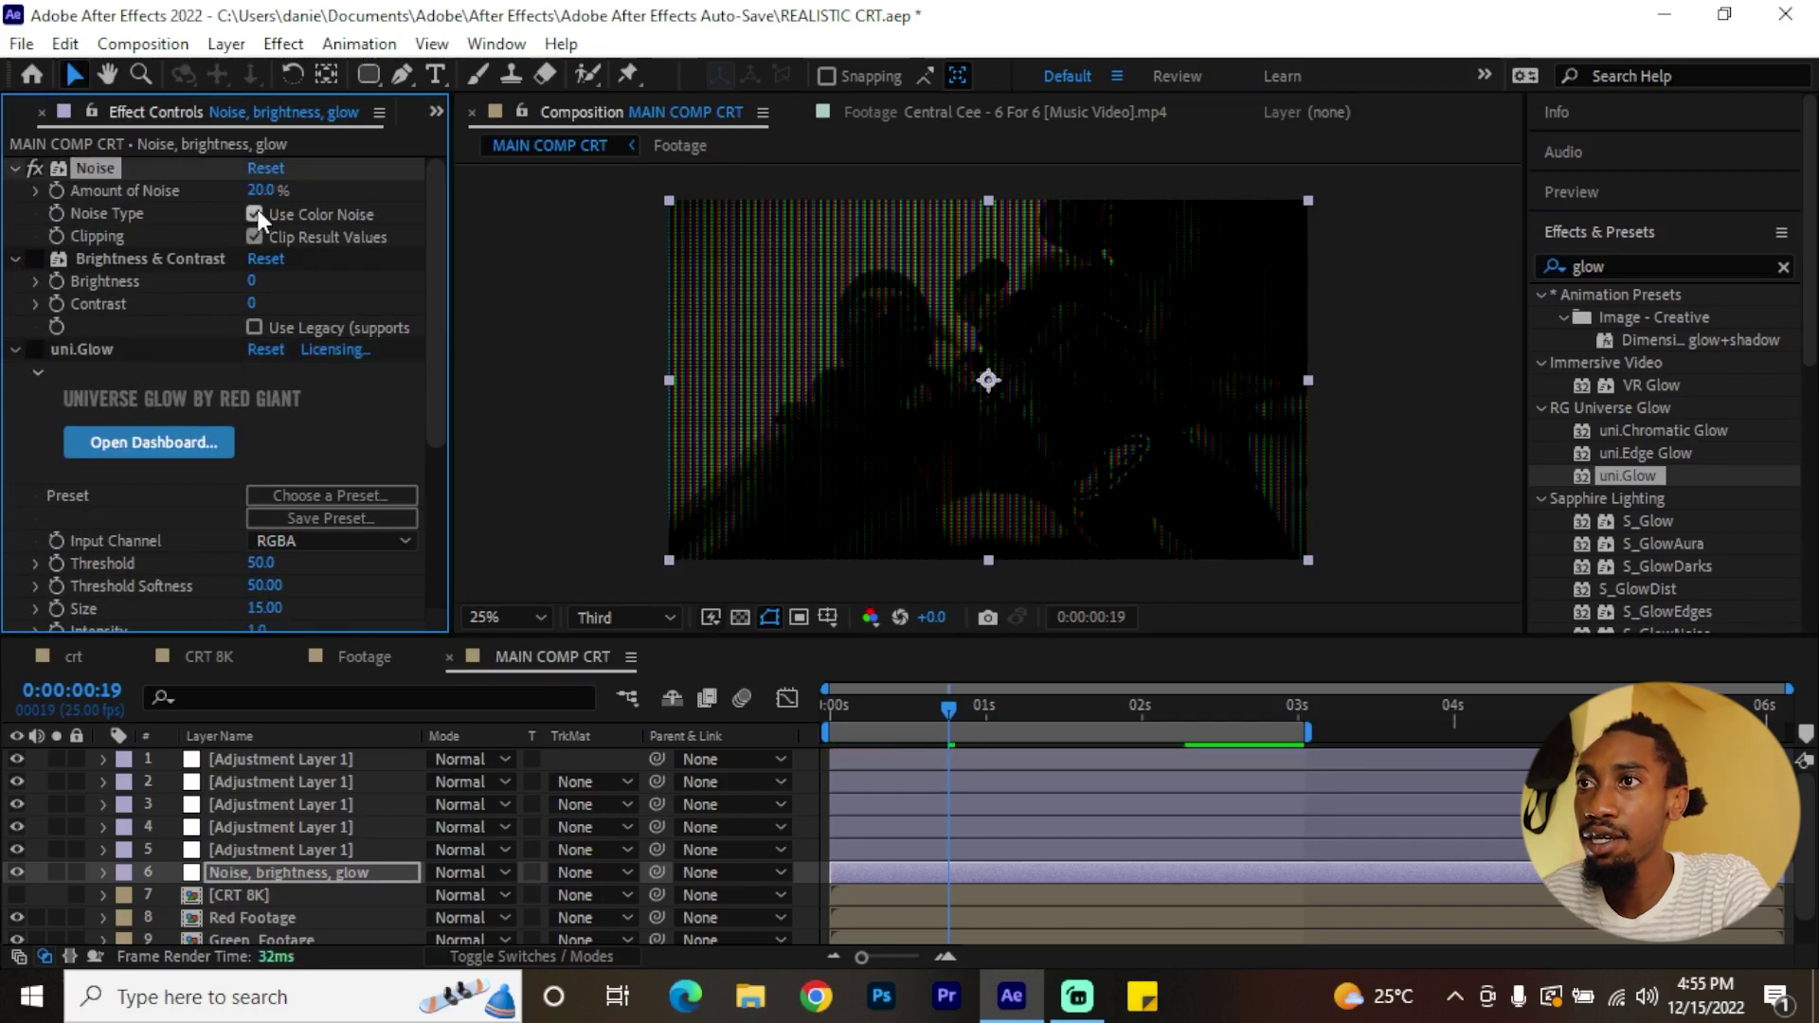
click(254, 212)
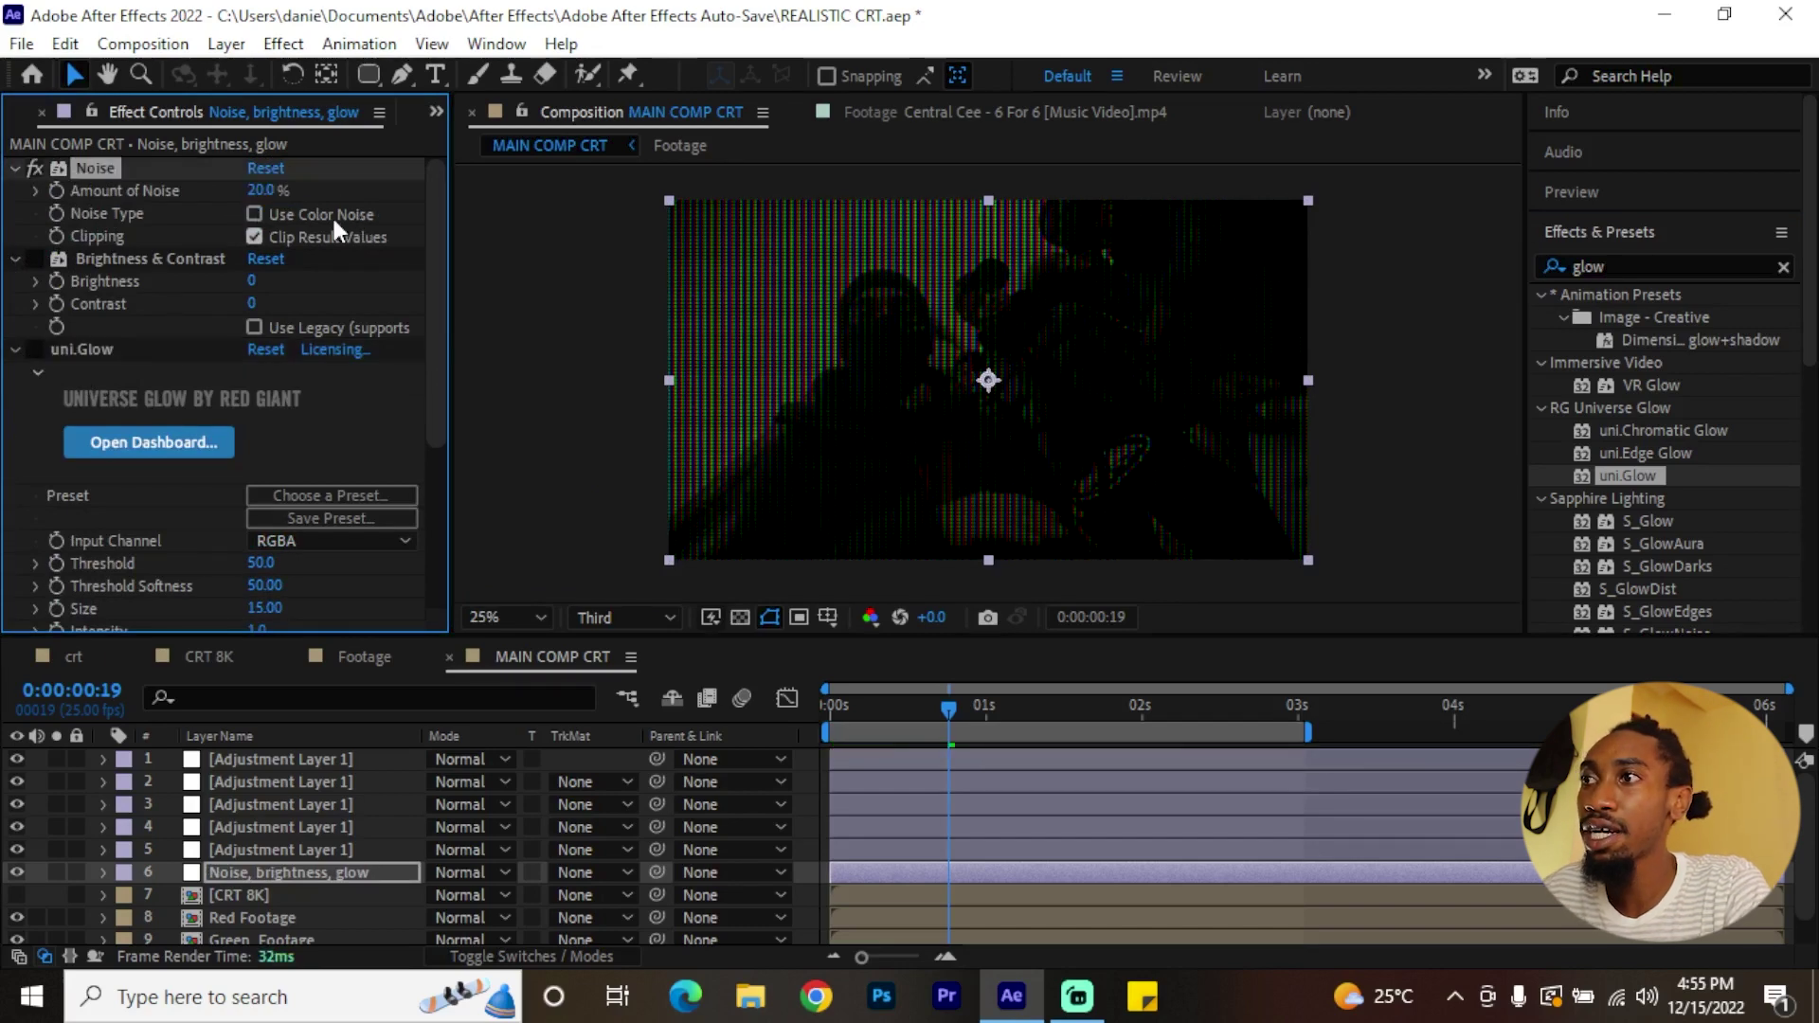
- Switch Brightness & Contrast back on and set its Brightness to 150
click(34, 257)
click(143, 259)
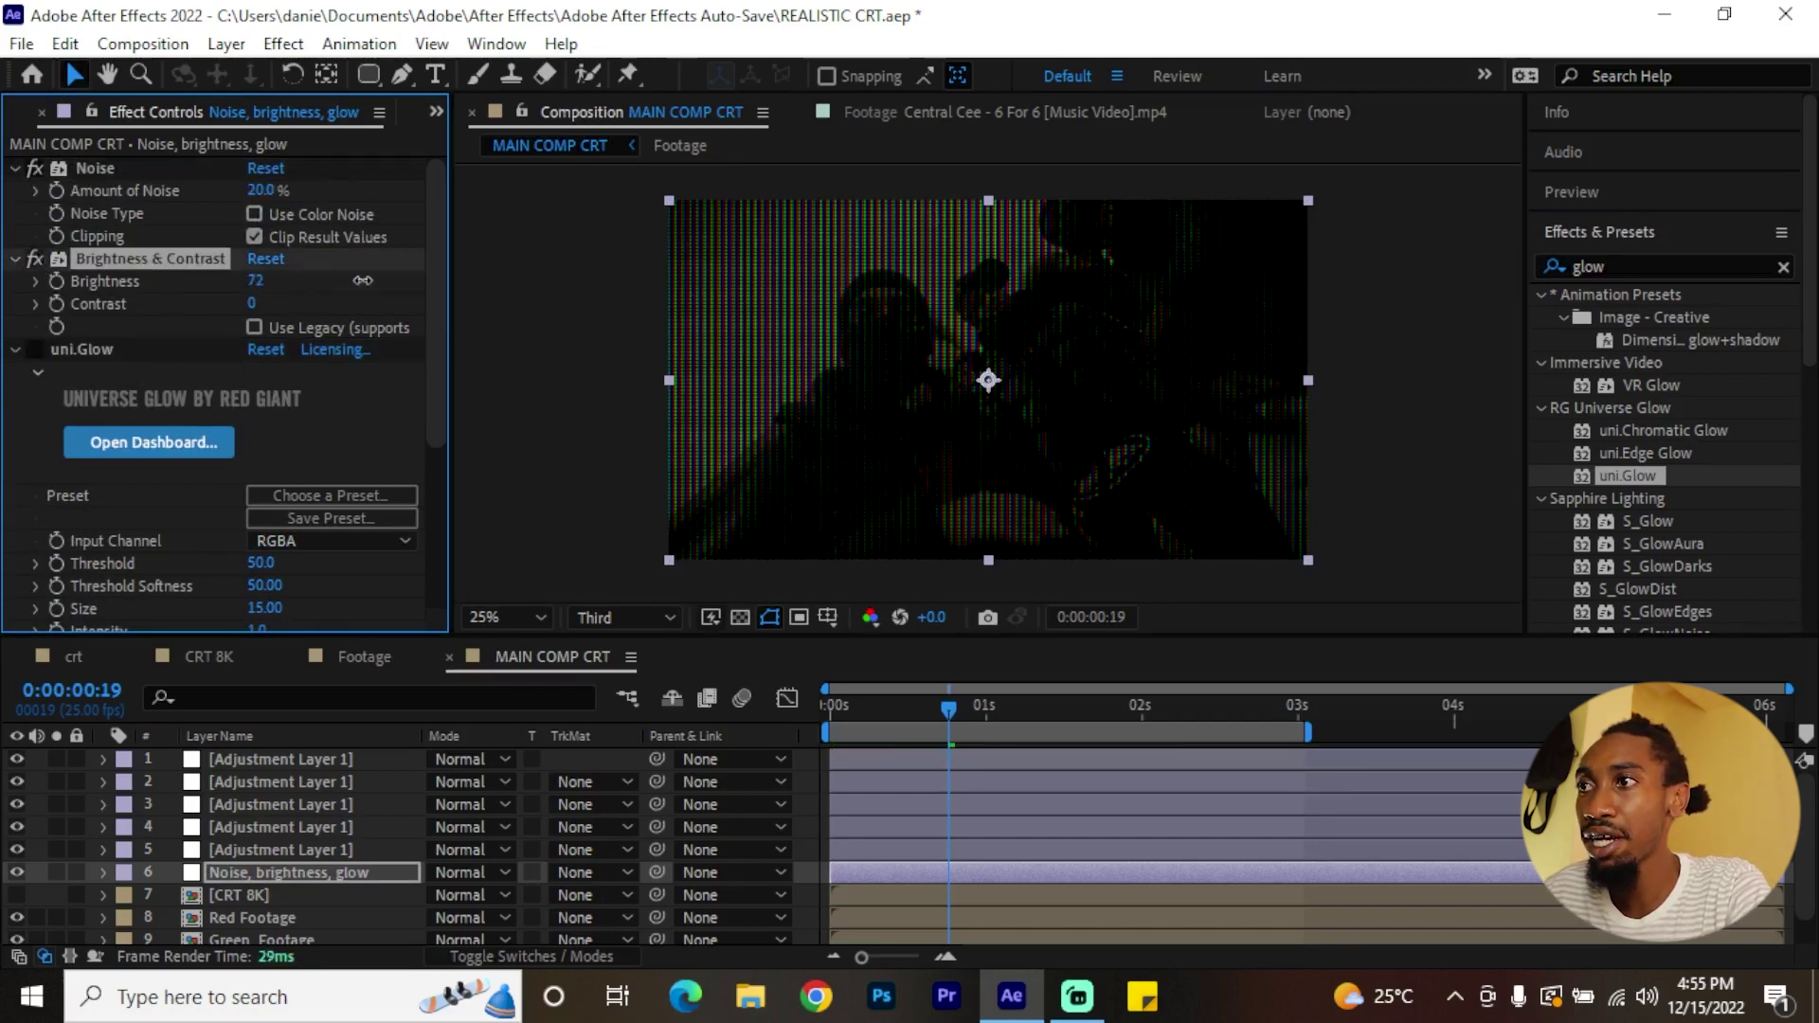
click(253, 280)
text(15)
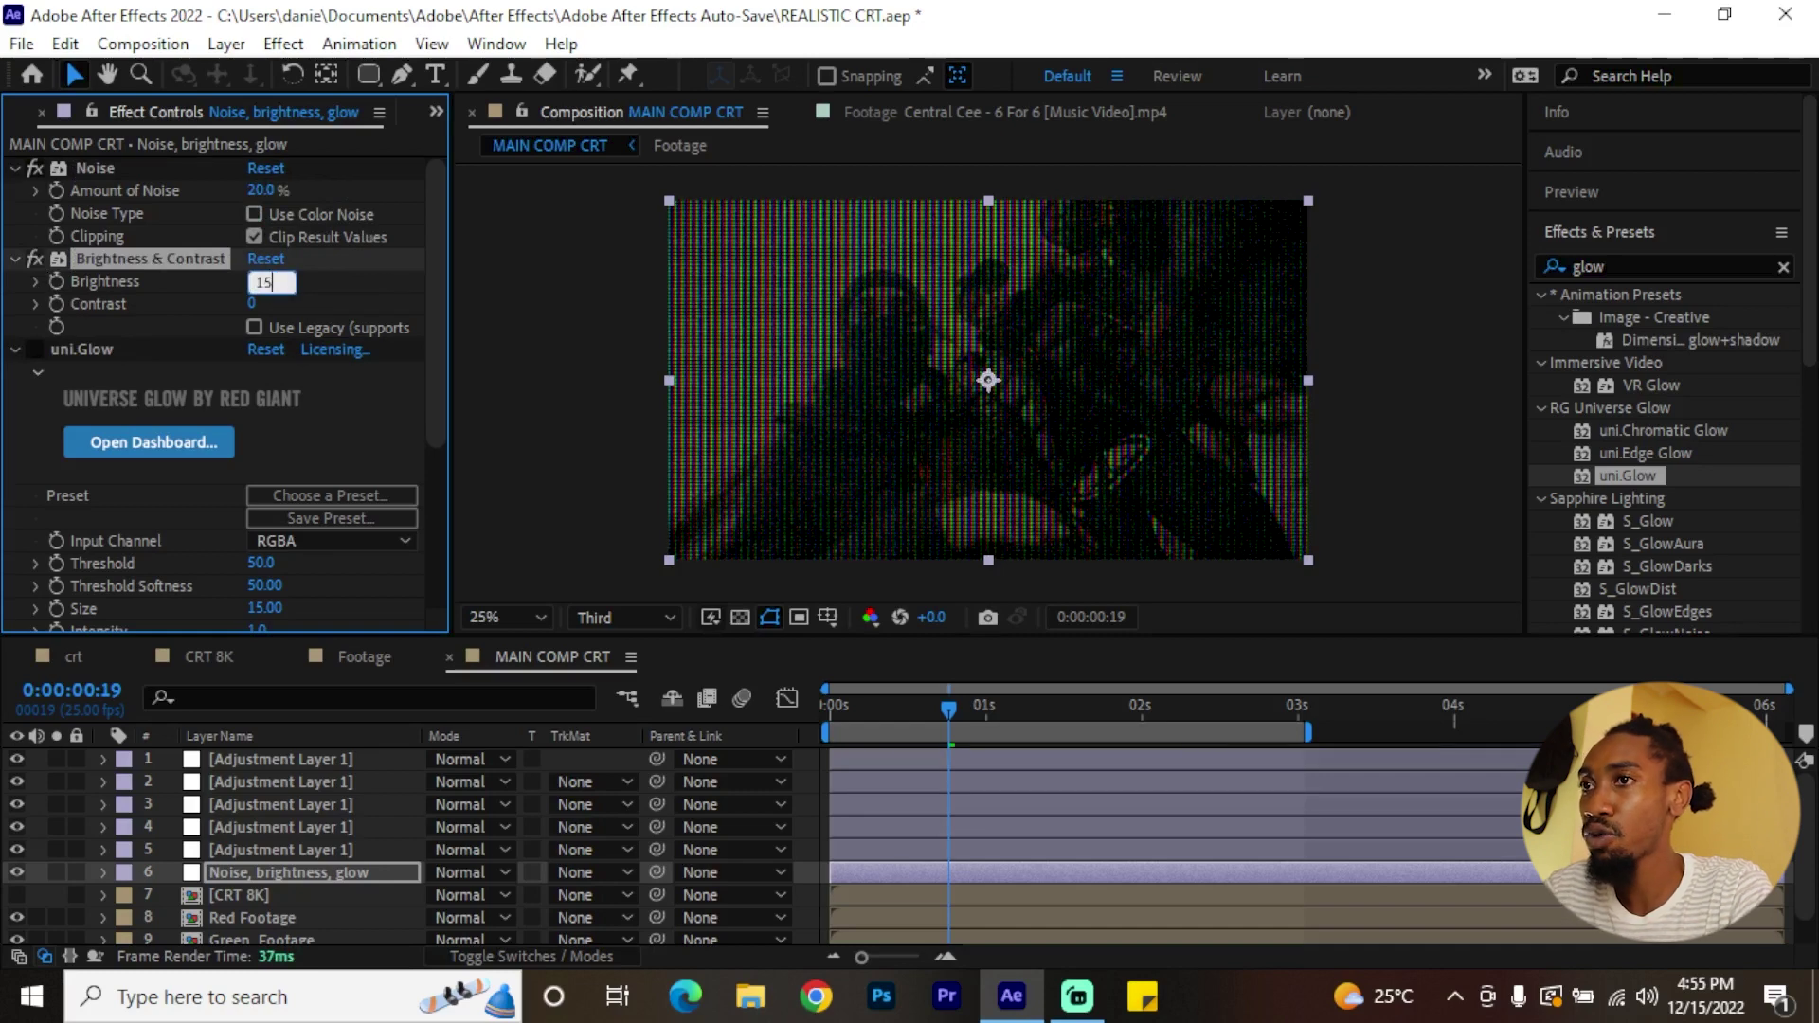
key(Return)
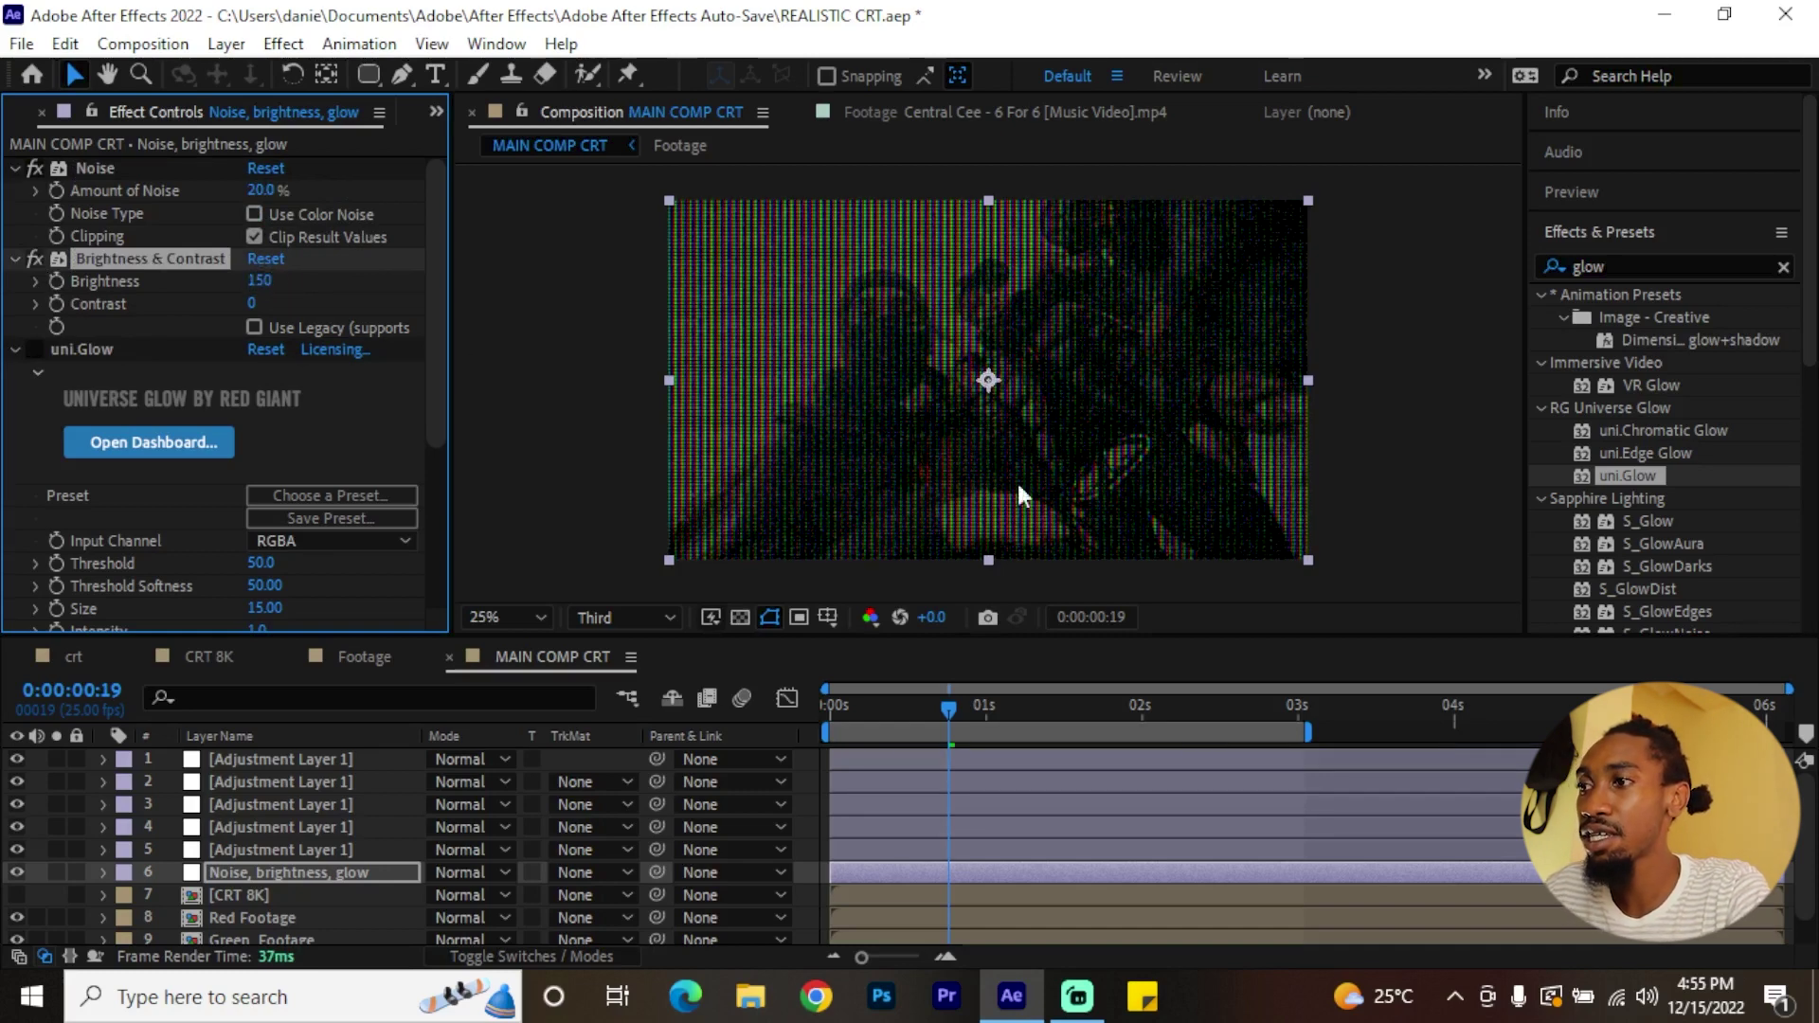
- Switch uni.Glow back on, move the current time to 0:00:01:12, and raise the glow's Threshold slightly
click(35, 350)
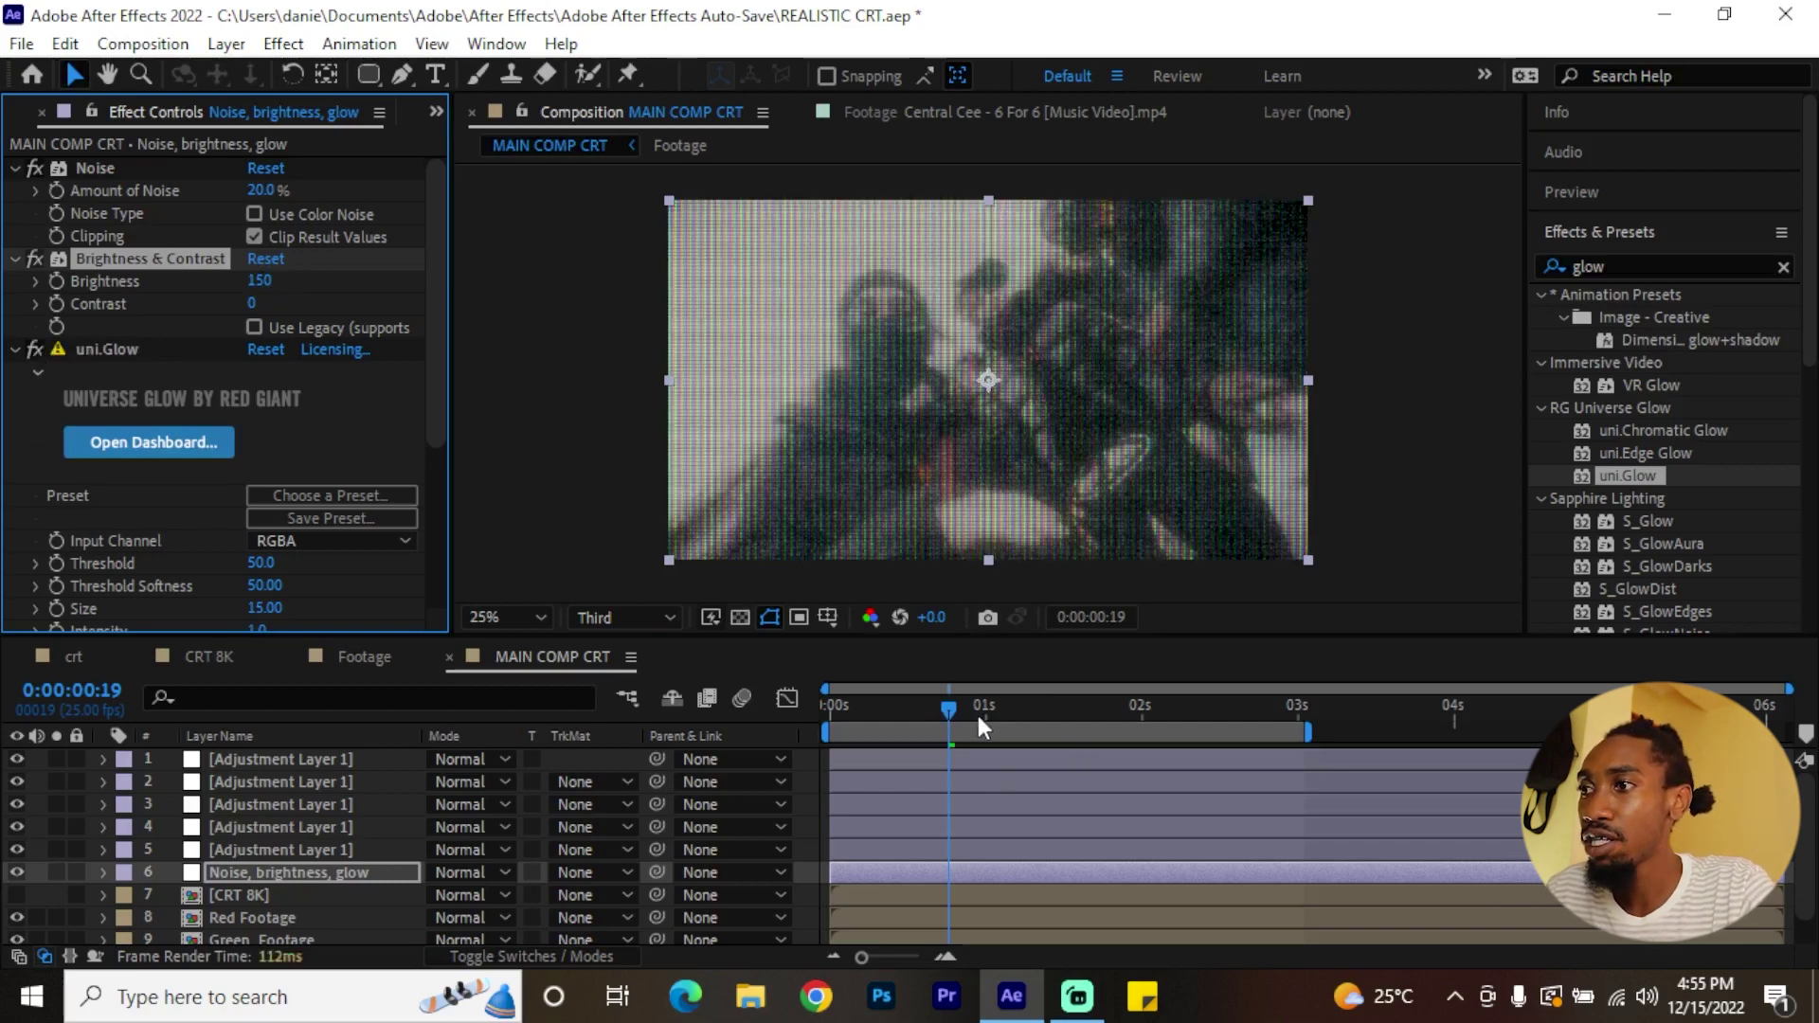
drag(978, 717, 1059, 717)
scroll(212, 458, down, 3)
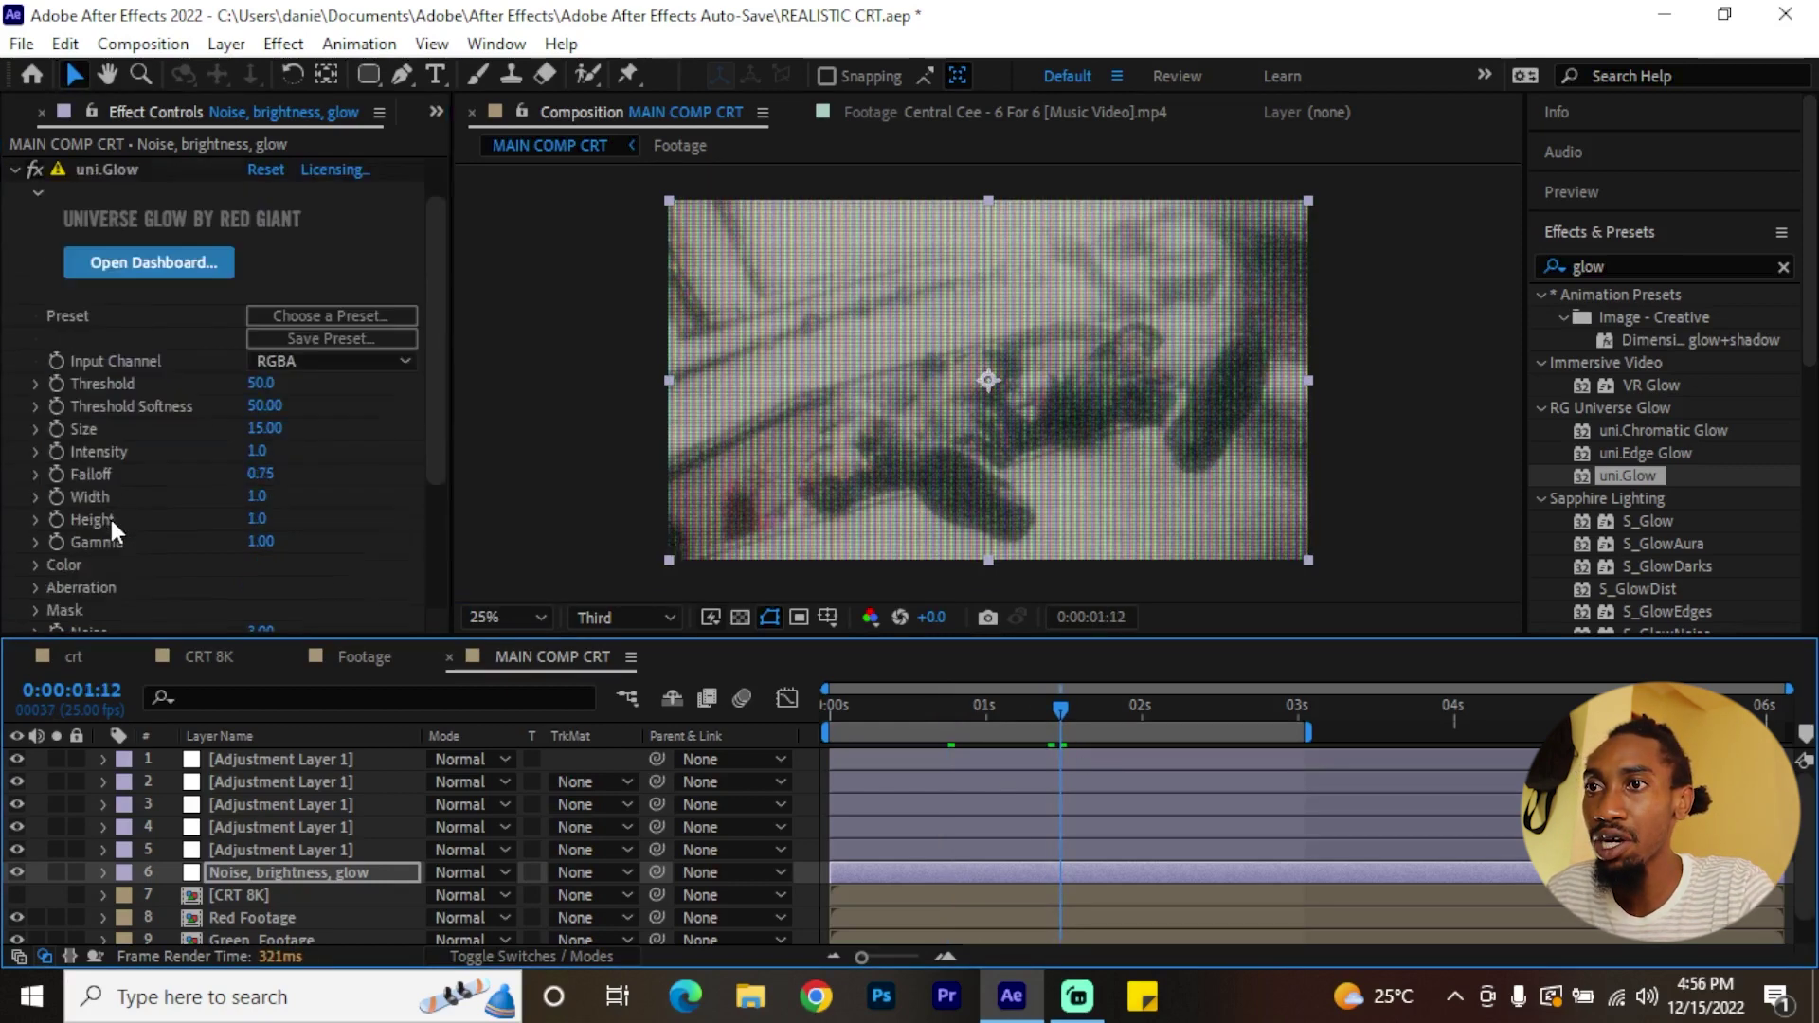
click(34, 383)
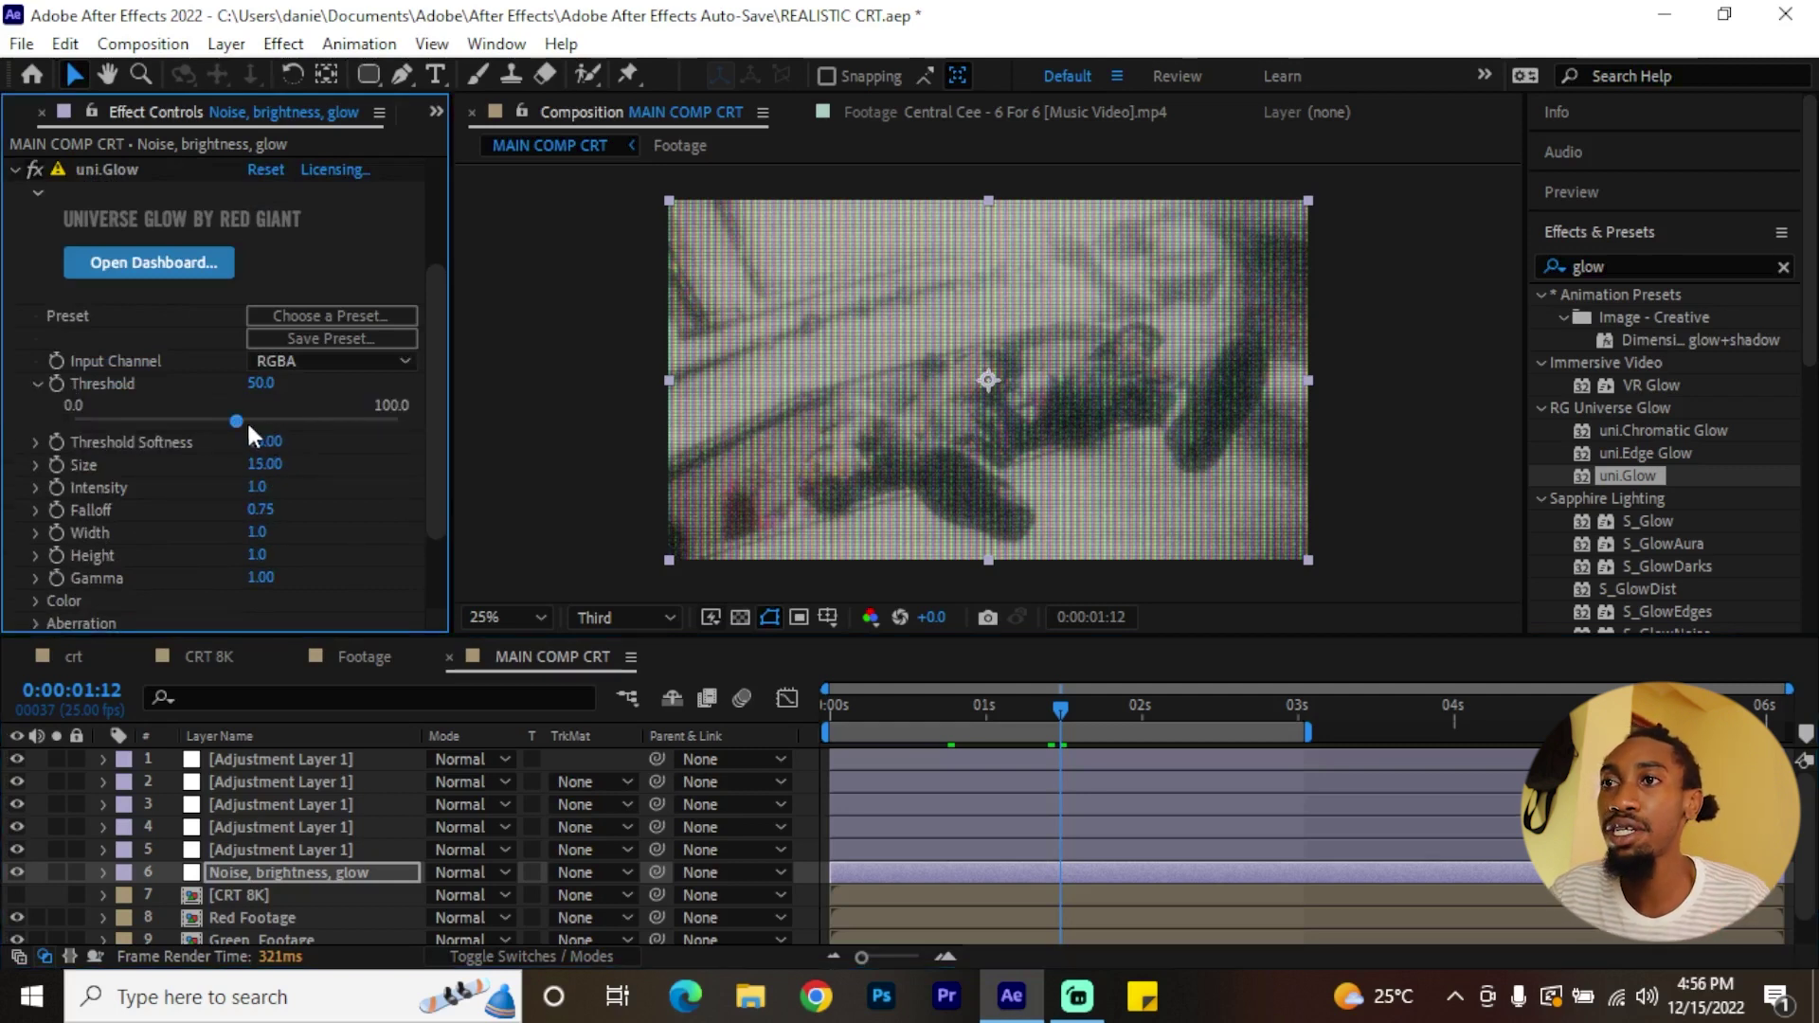
drag(243, 423, 269, 426)
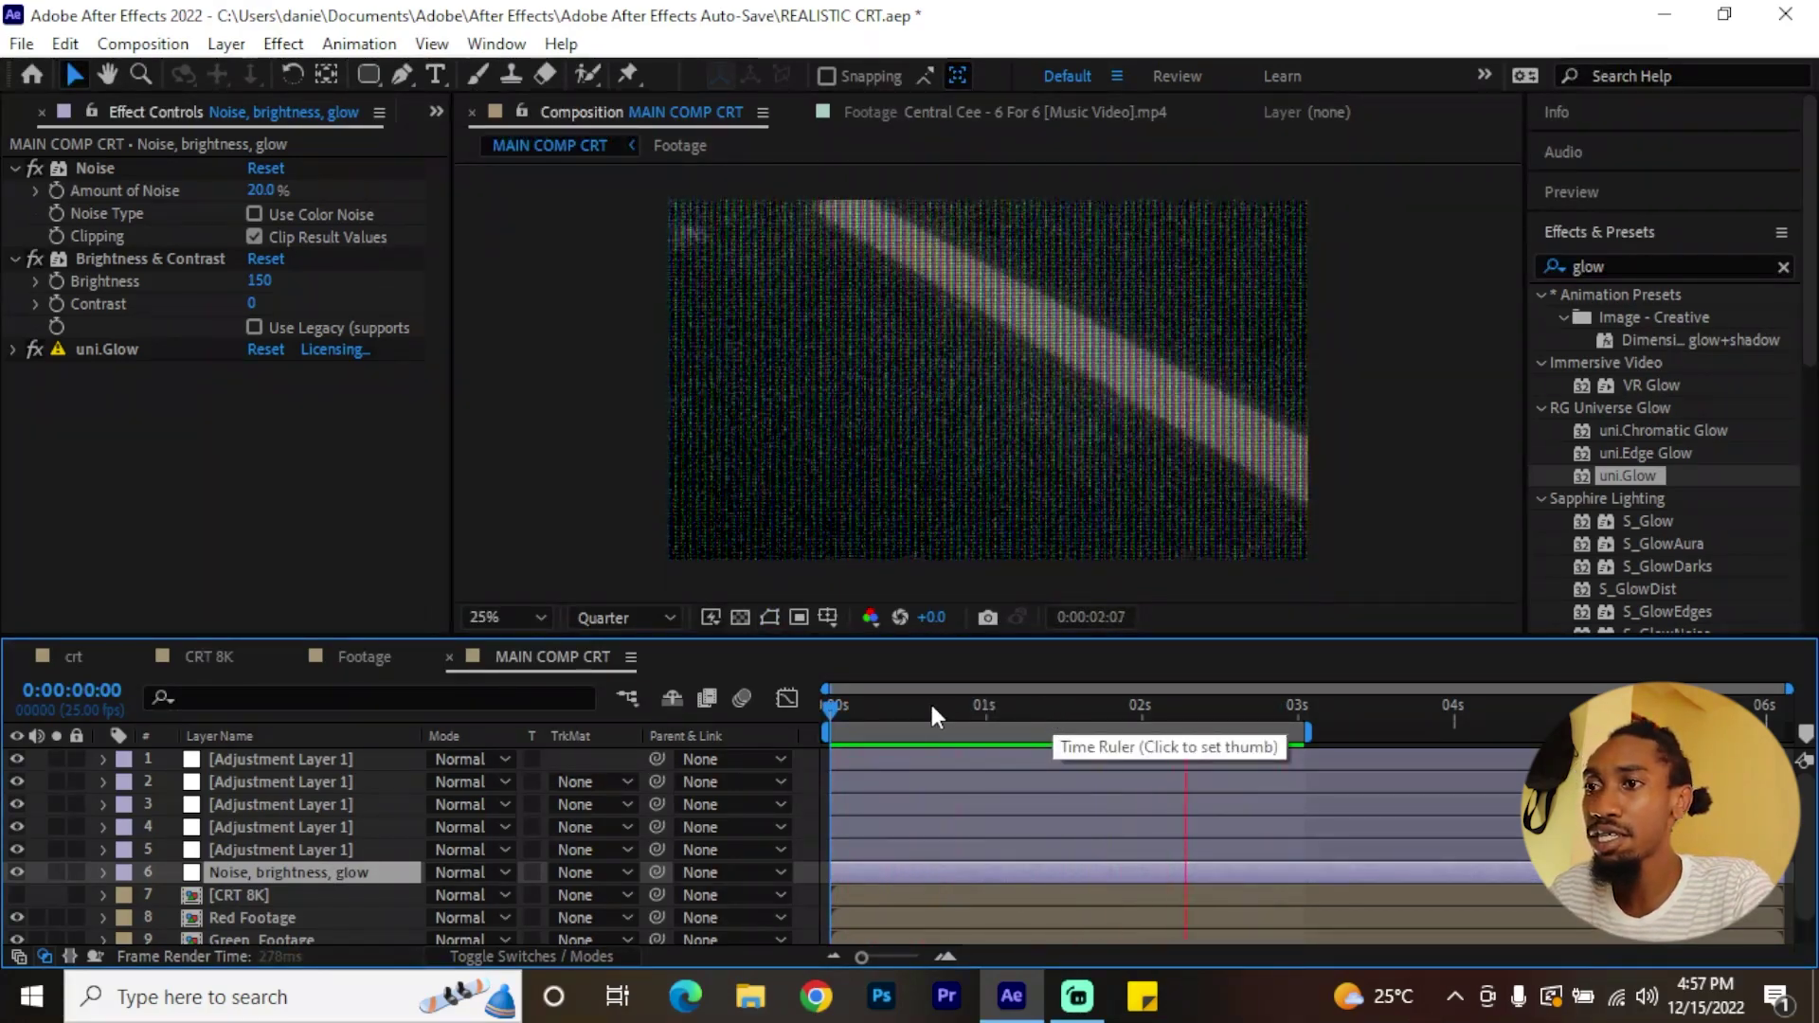
- Move the current time to 0:00:00:08 and rename the adjustment layer directly above "Noise, brightness, glow" as "Distort wave"
drag(917, 709, 879, 708)
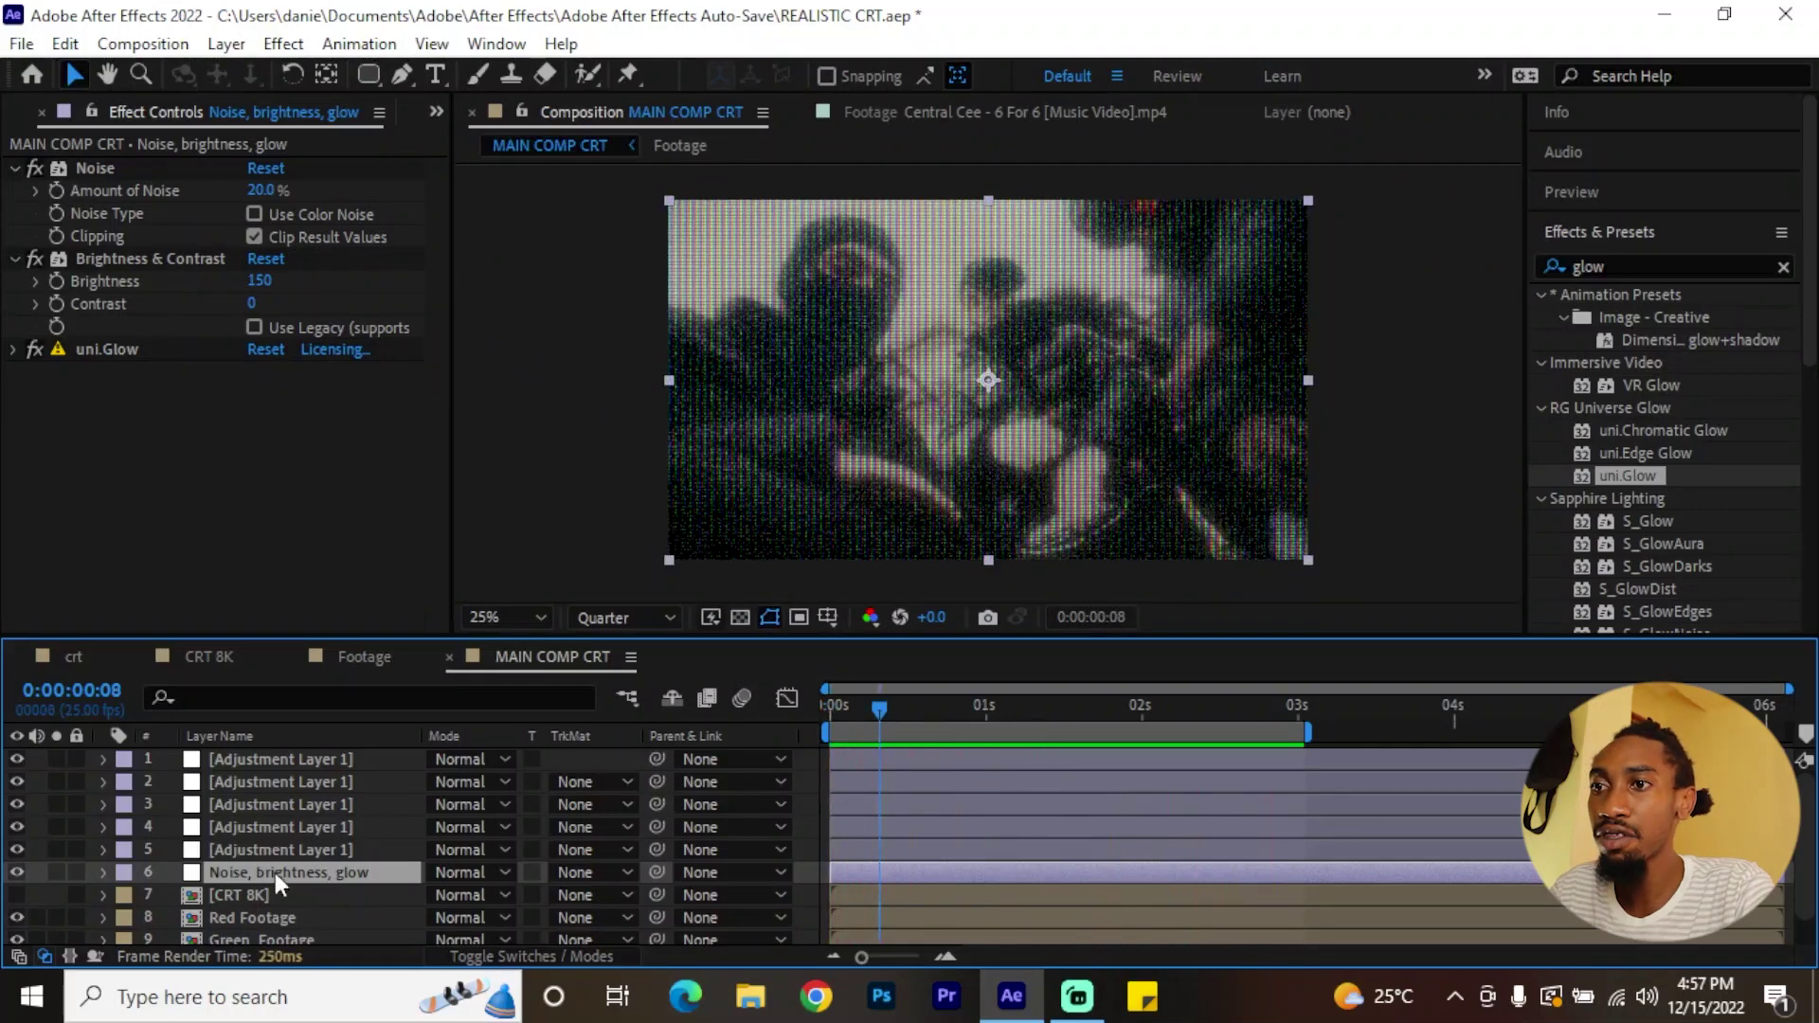
click(319, 848)
key(Return)
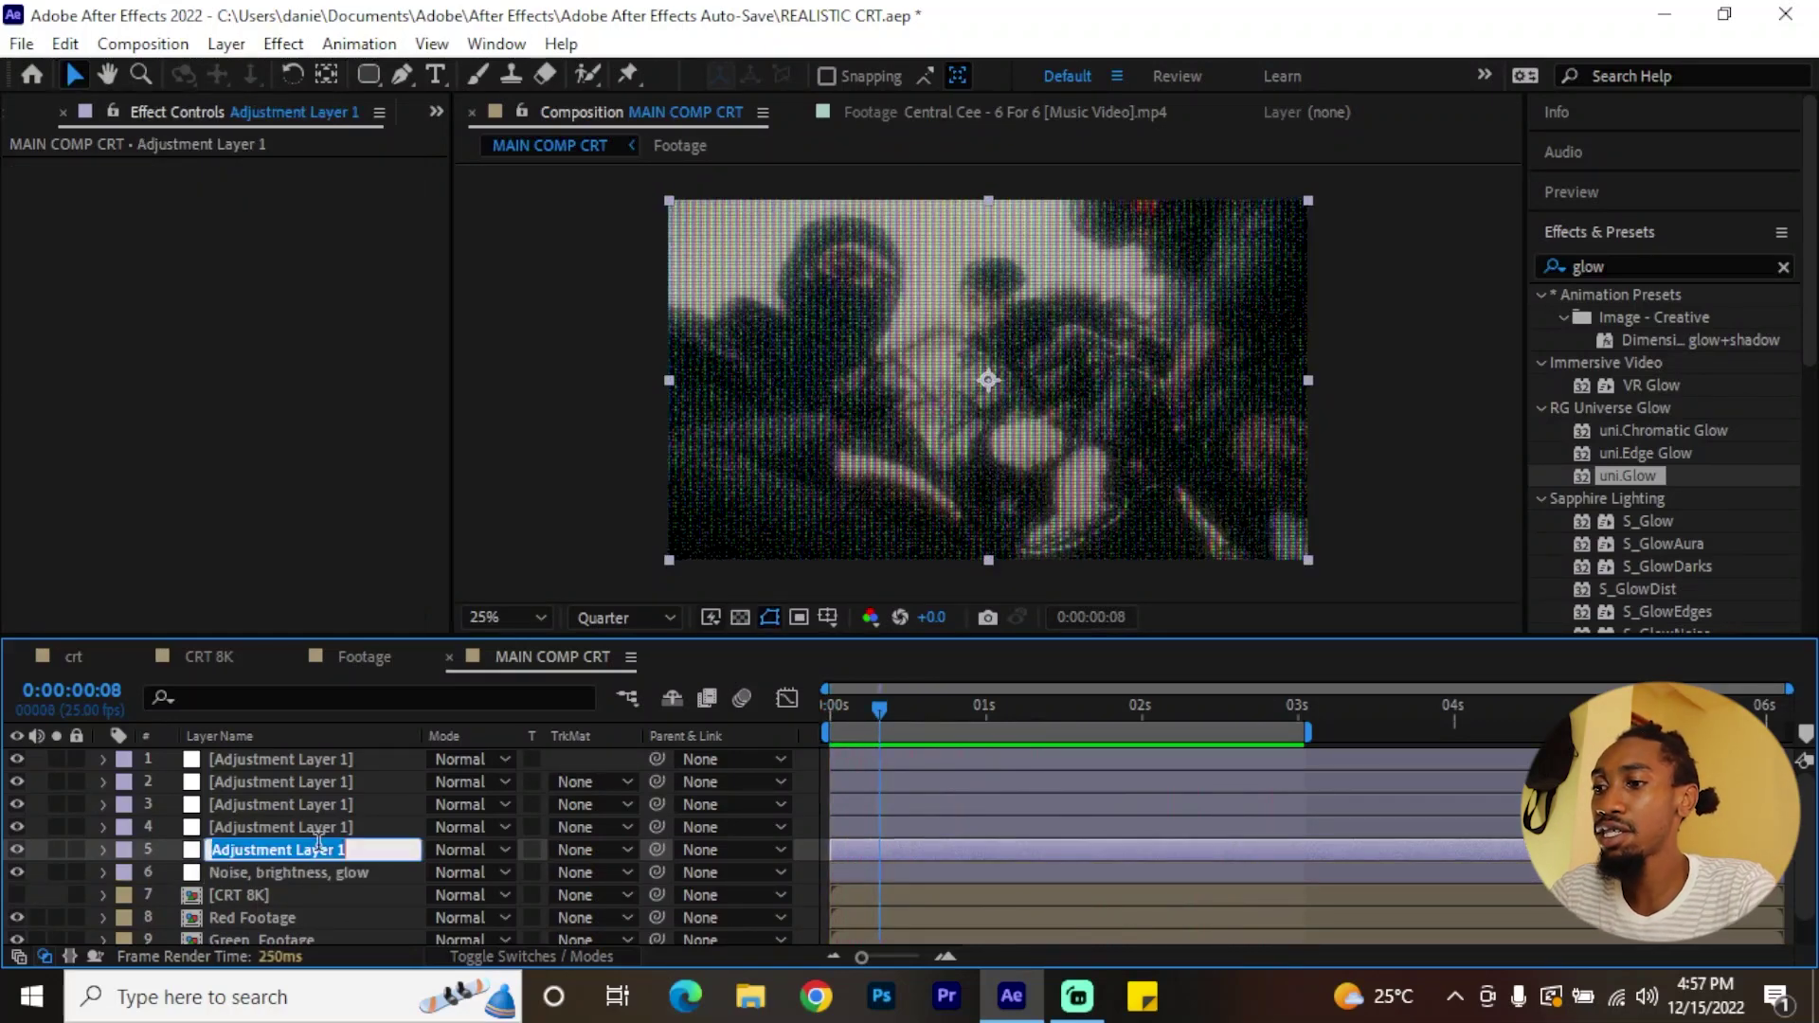
text(Distort w)
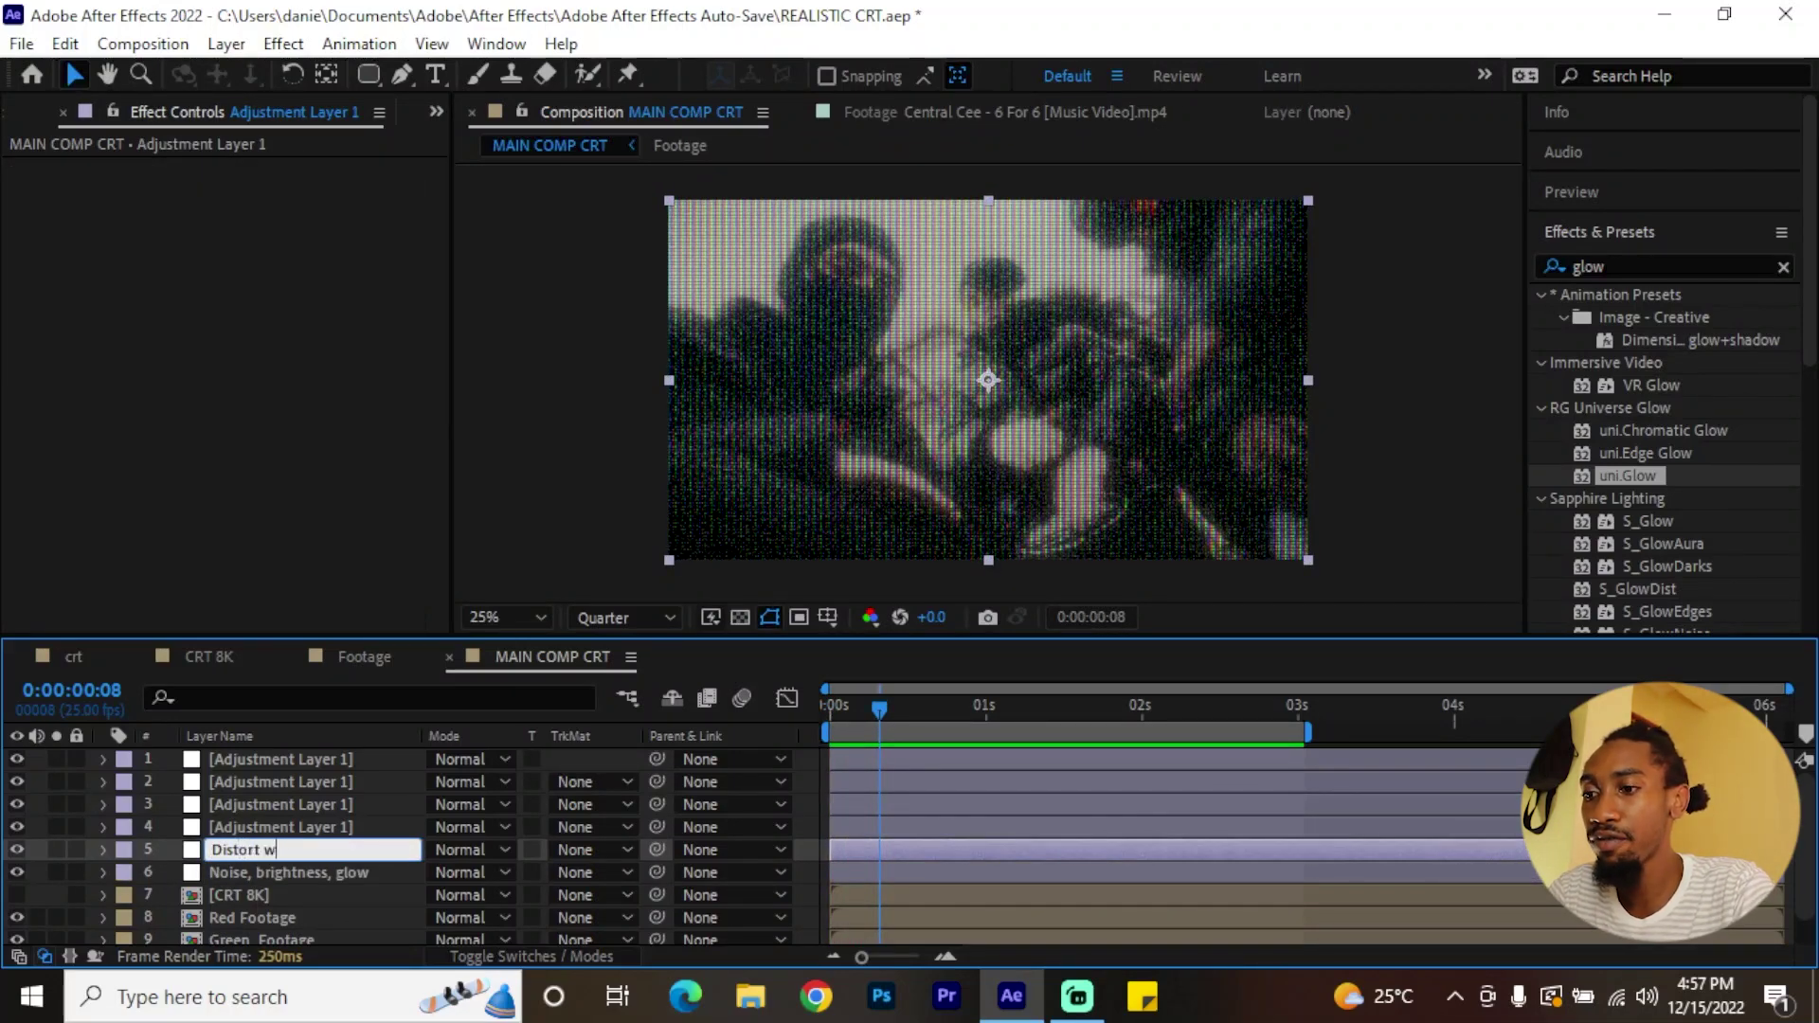
text(ave)
key(Return)
- Add the Wave Warp effect to the Distort wave layer and set its Wave Type to Square
click(1604, 256)
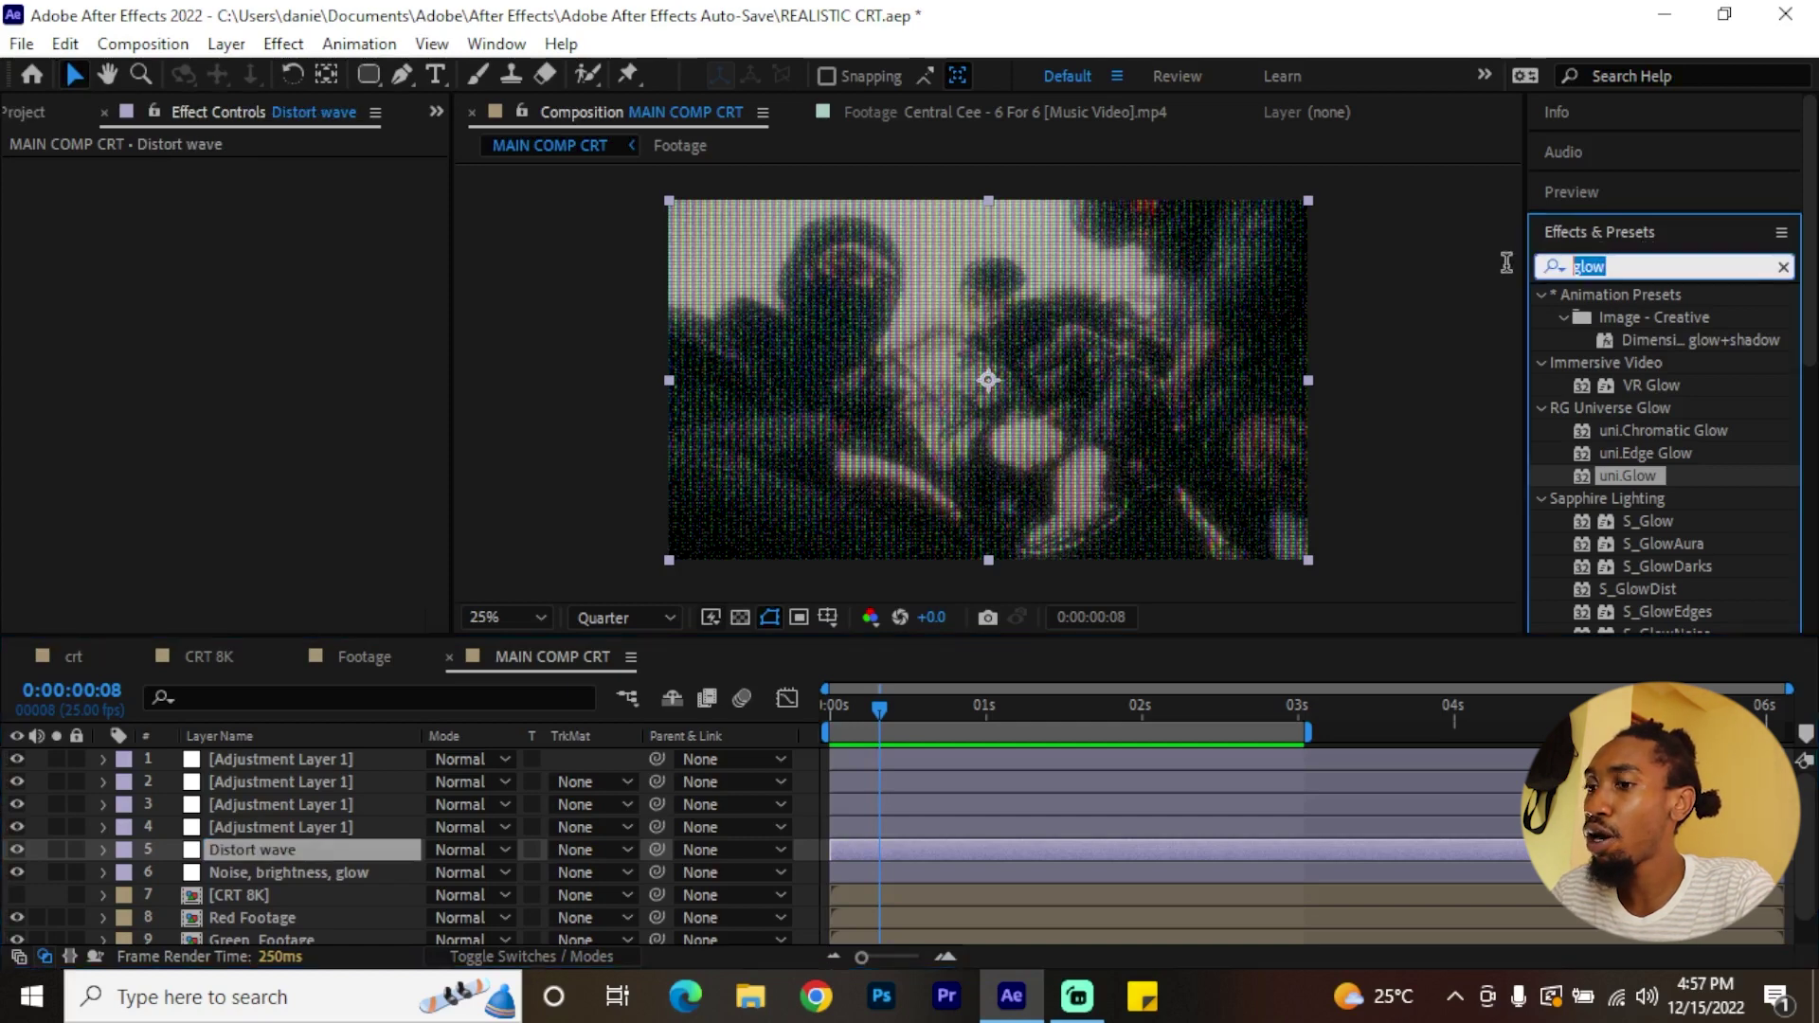
text(wave warp)
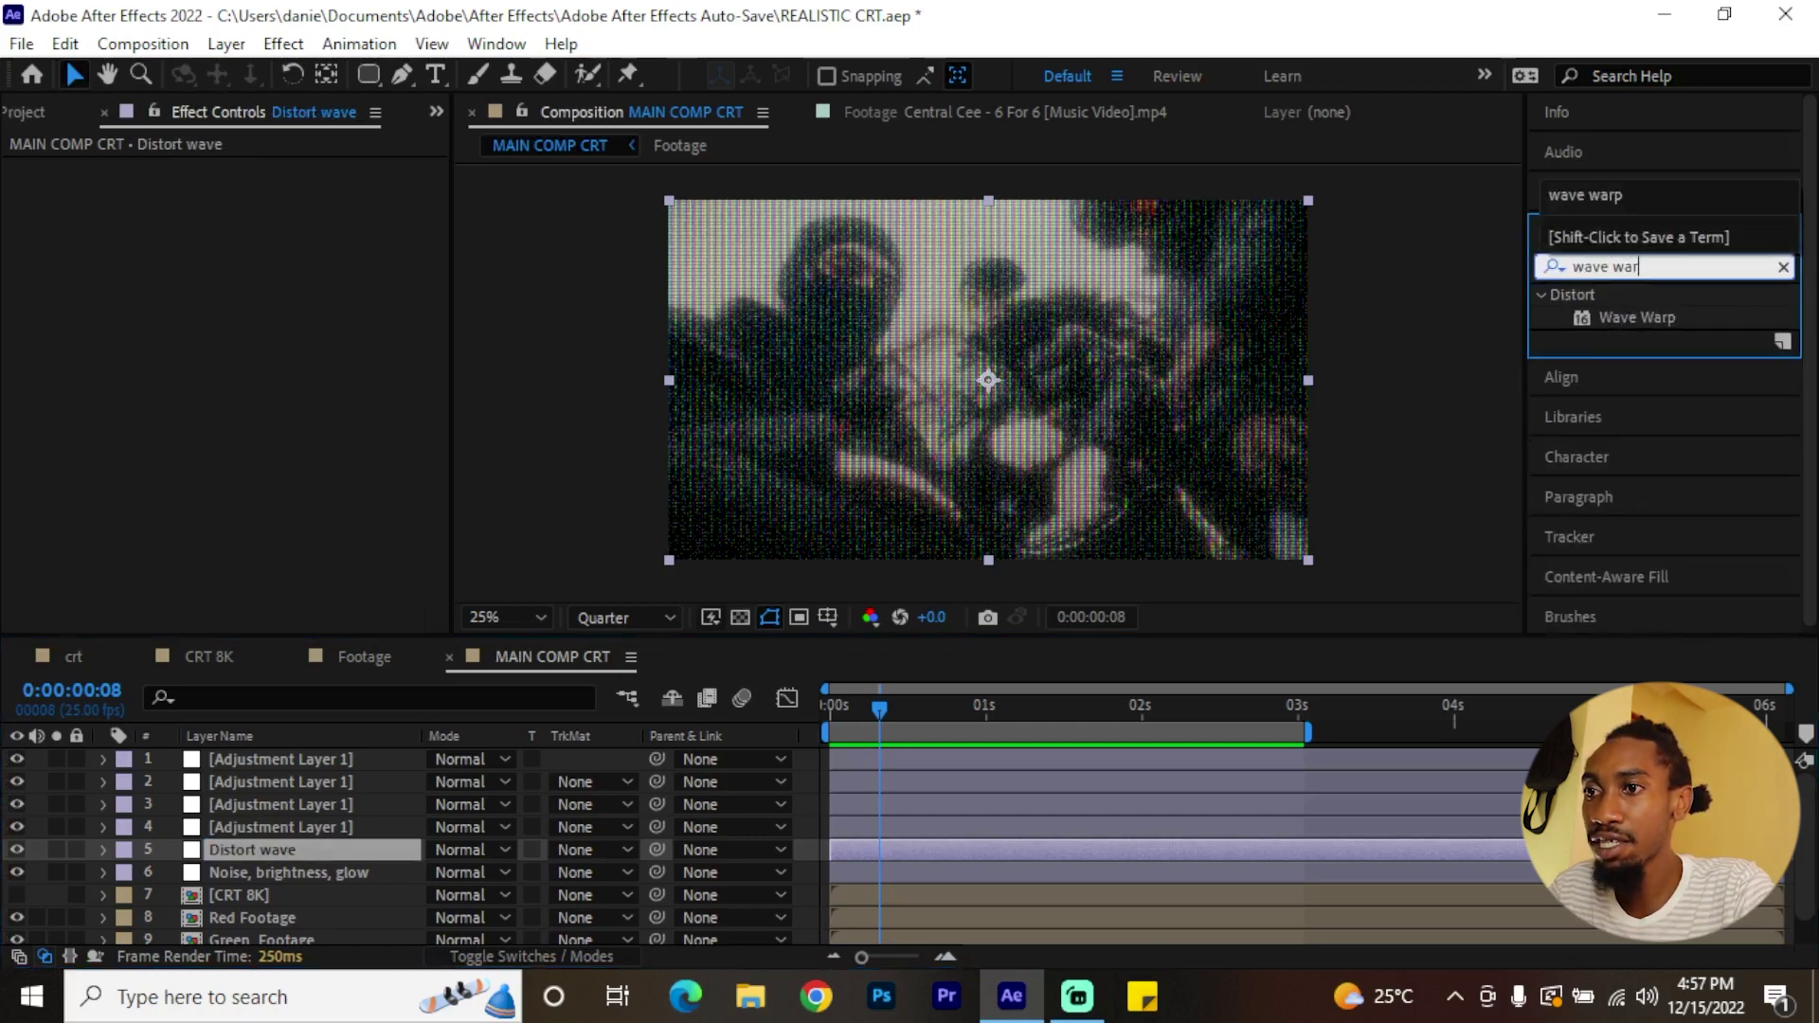
drag(1637, 318, 177, 440)
click(333, 190)
click(377, 250)
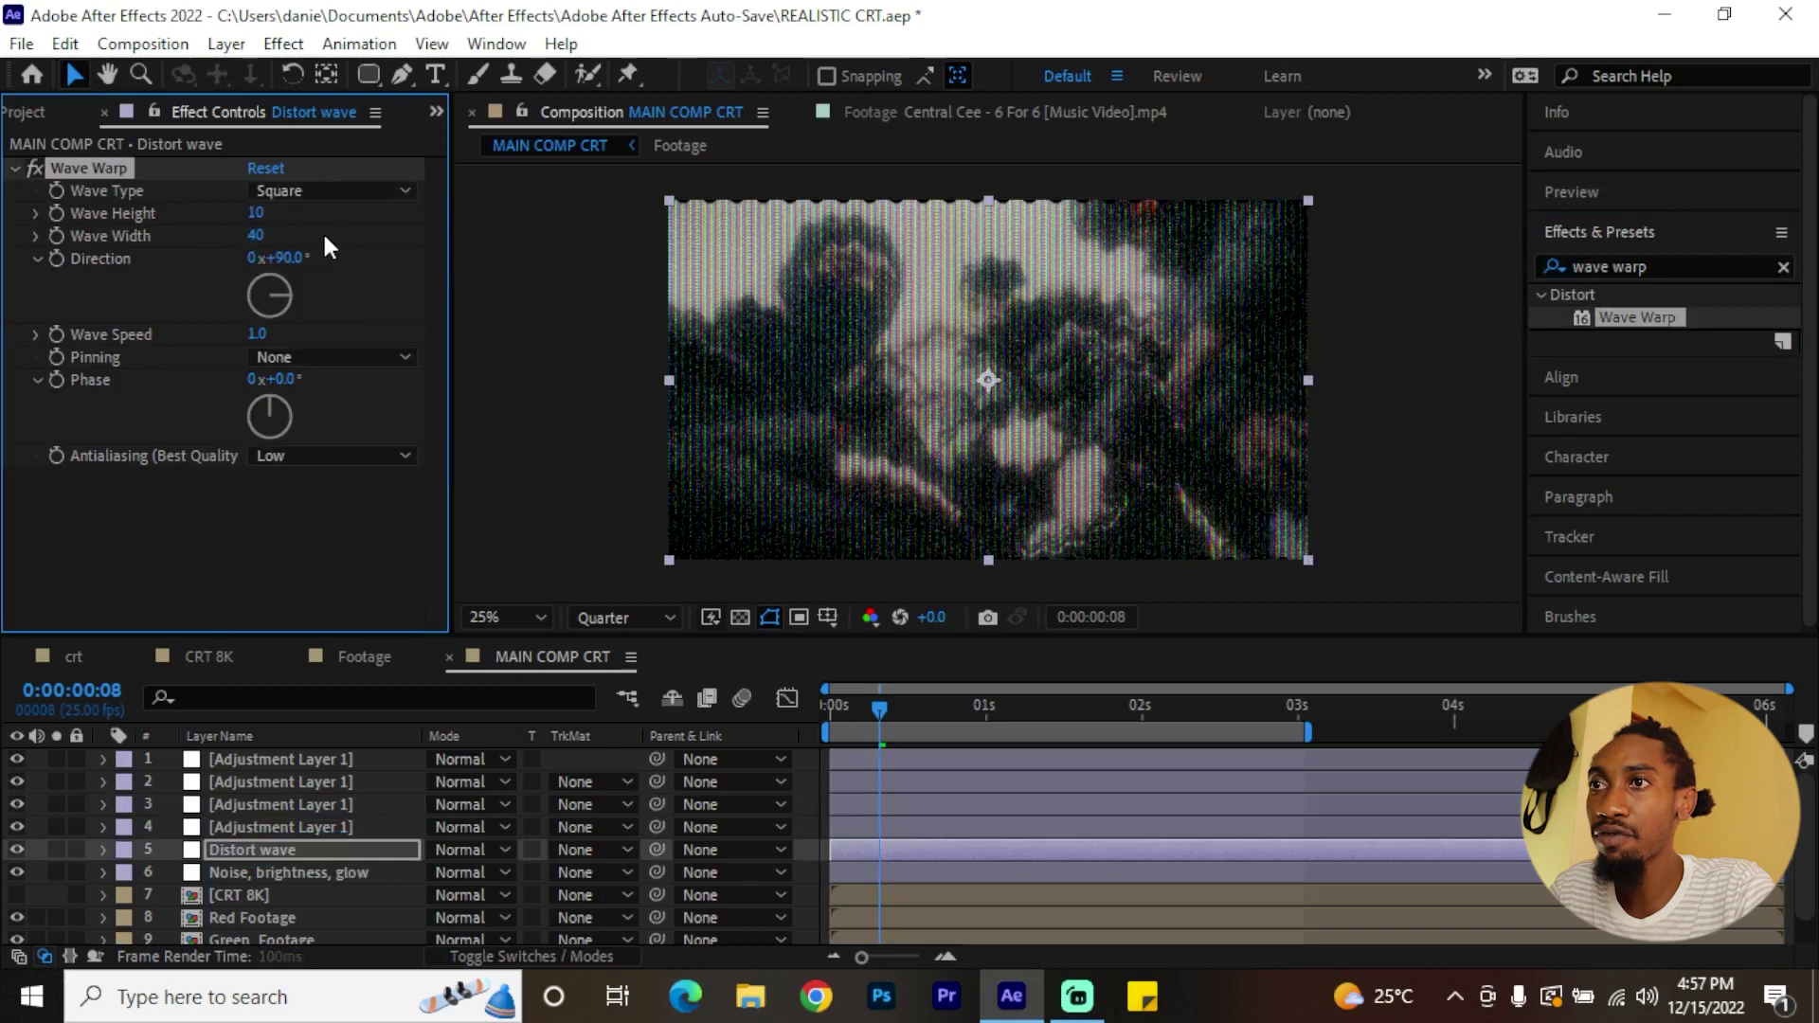
- Set the Wave Warp's Wave Width to 1000 and its Direction to 180°
click(257, 236)
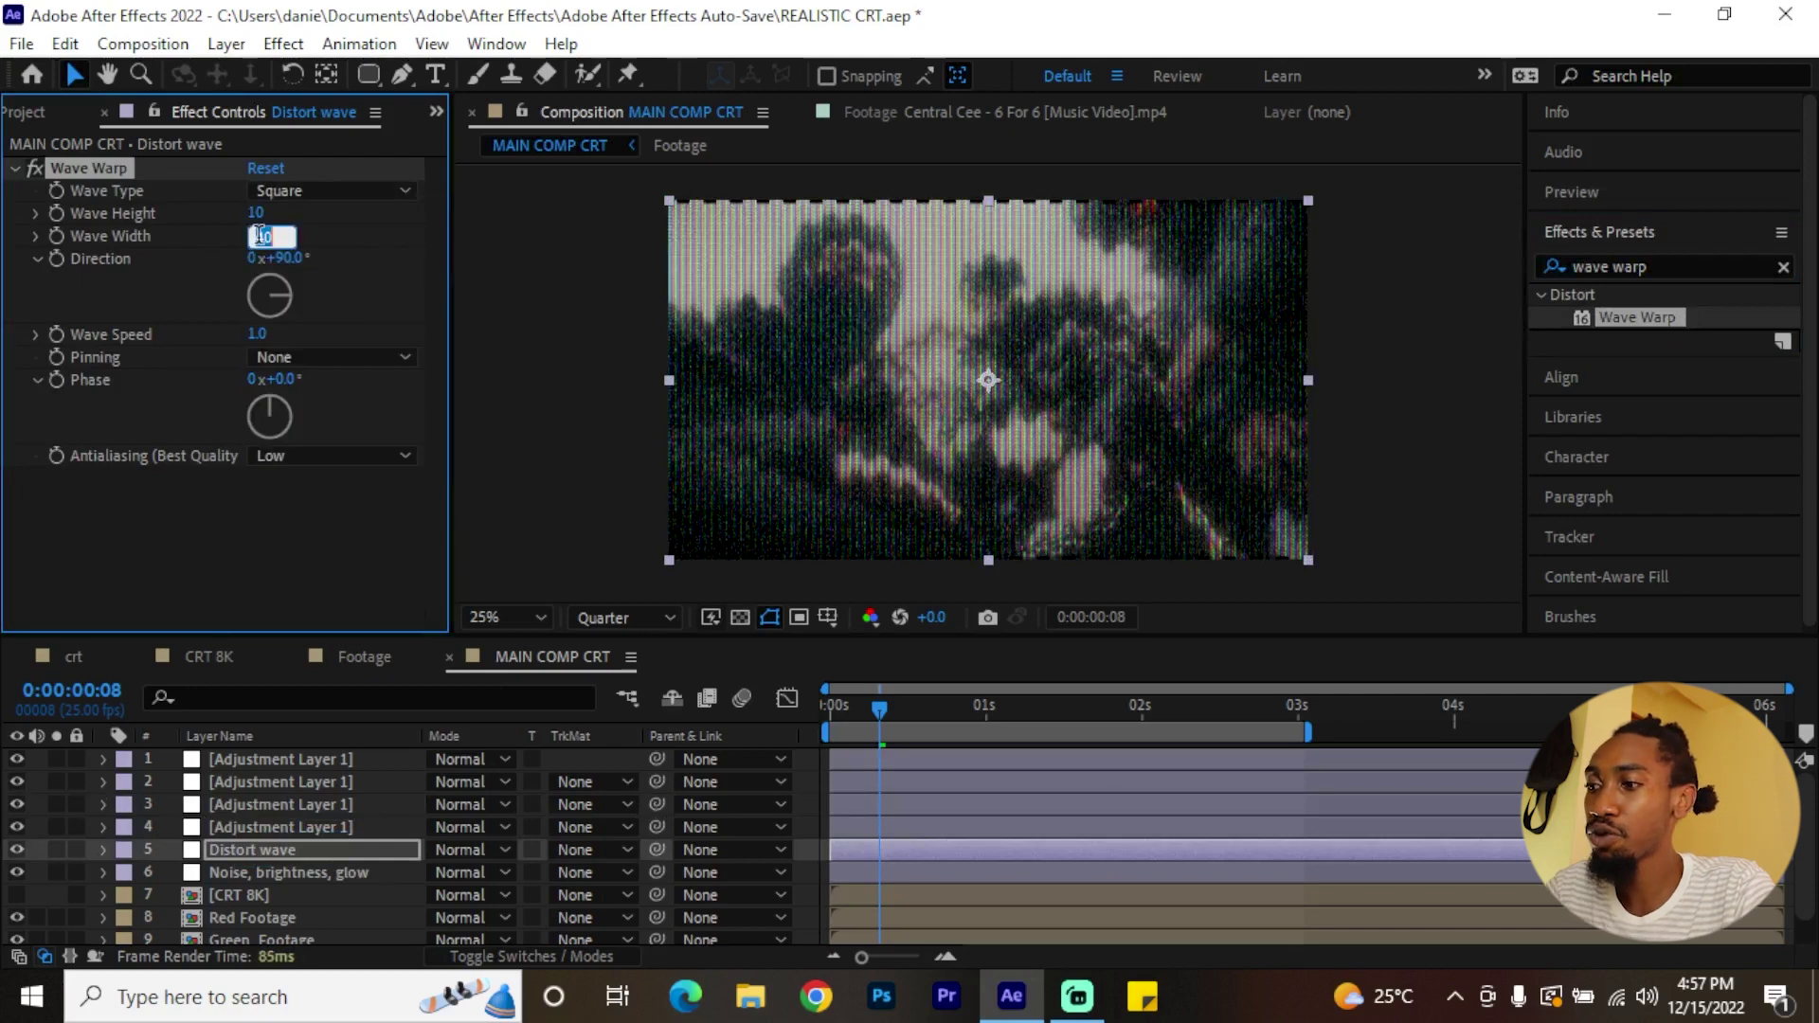
click(284, 257)
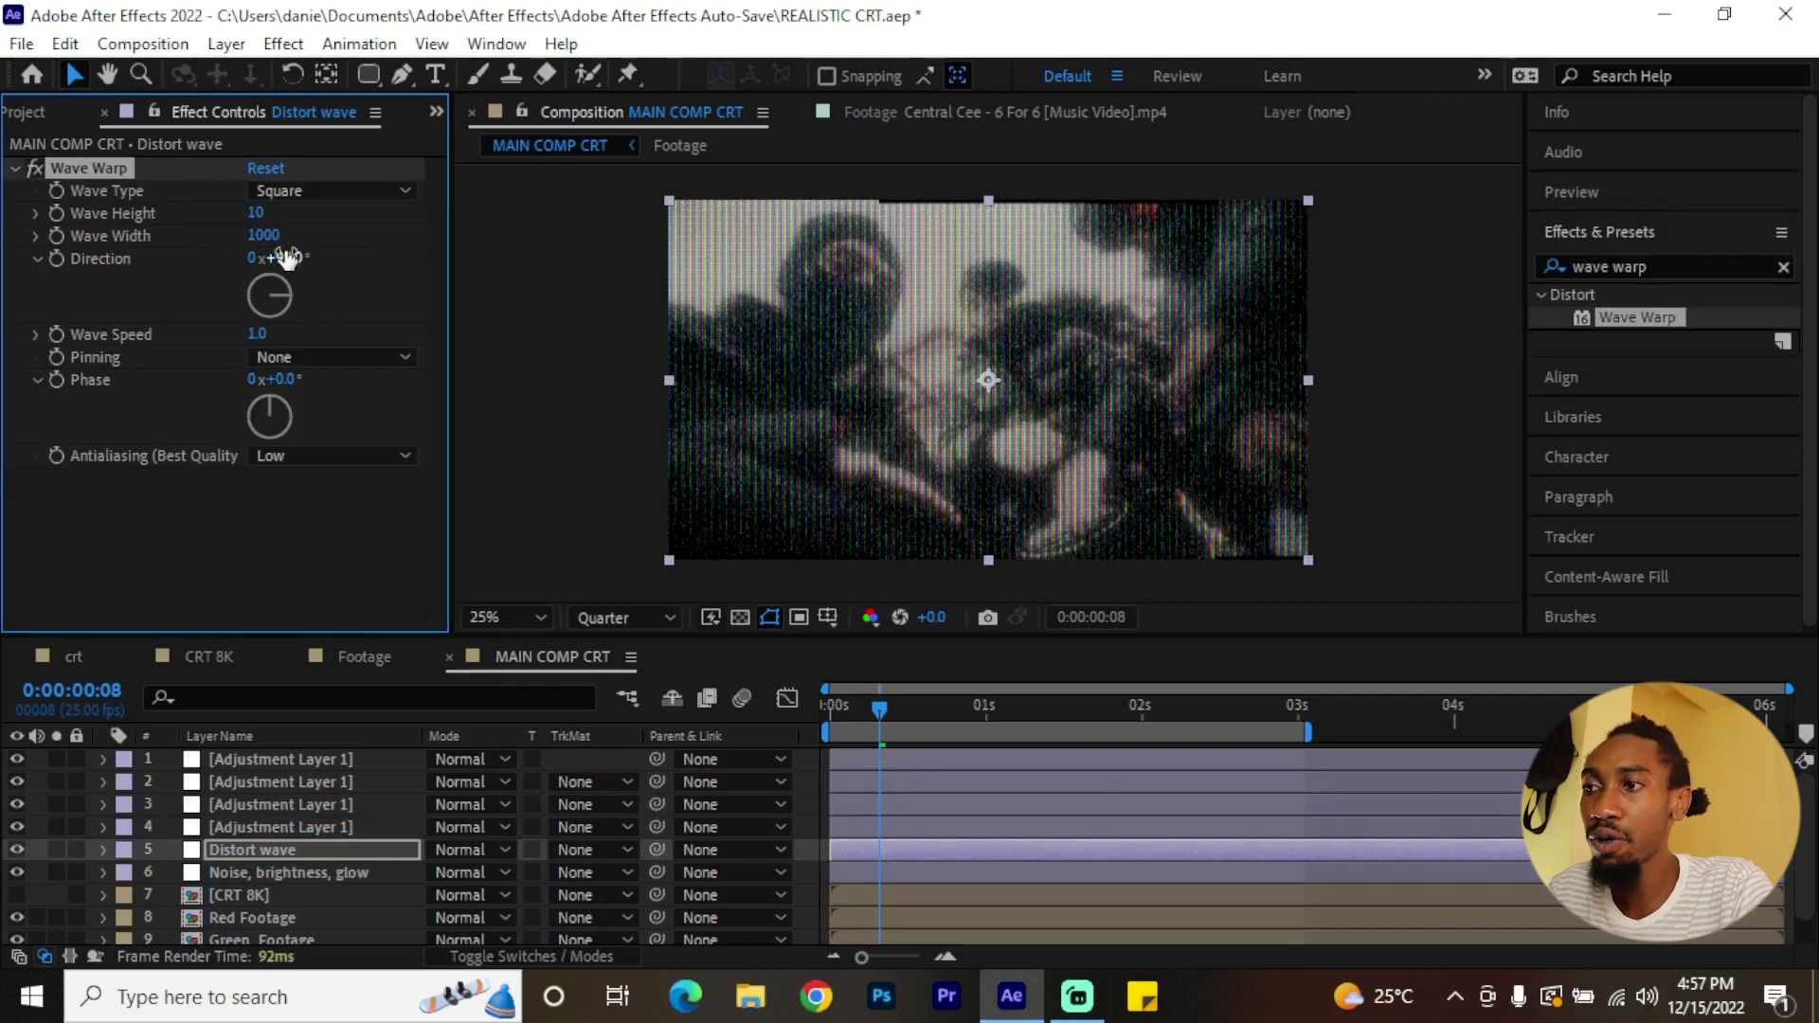
text(180)
key(Return)
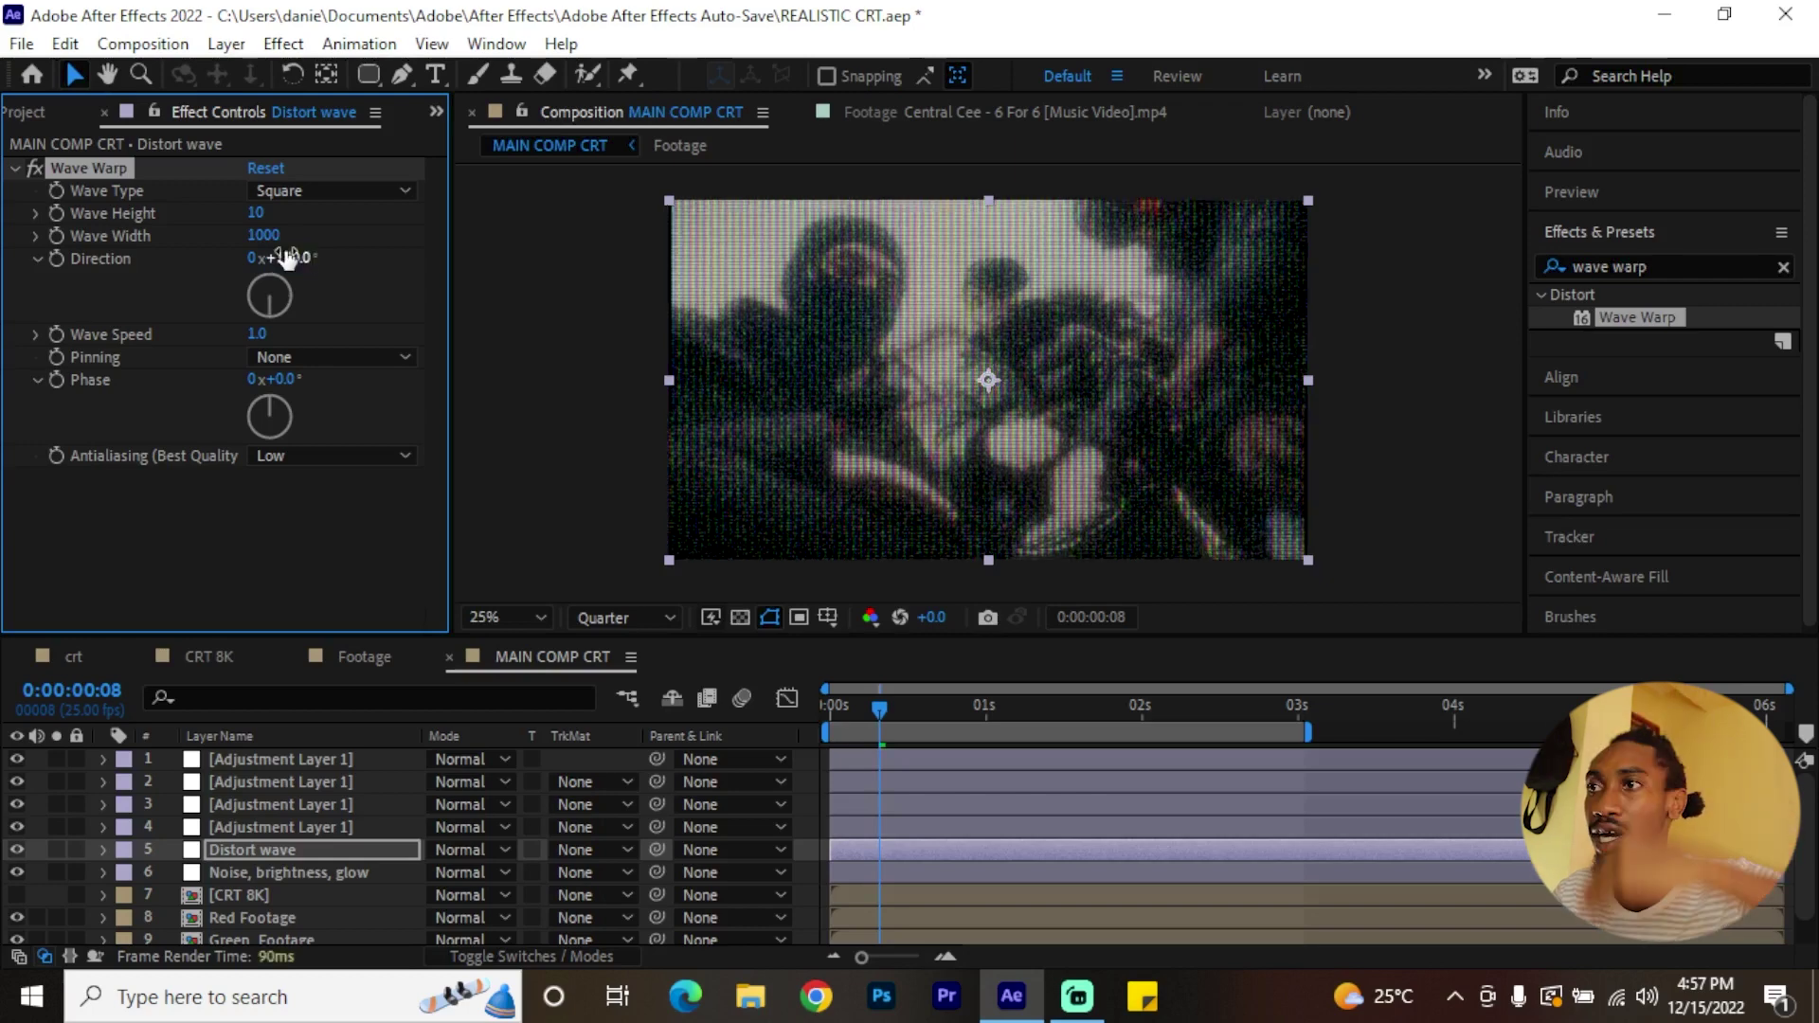
- Set the Wave Warp's Wave Speed to 0.5 and Pinning to All Edges, and preview the distortion
mouse_move(268, 341)
mouse_down()
mouse_move(209, 338)
mouse_move(244, 335)
mouse_up()
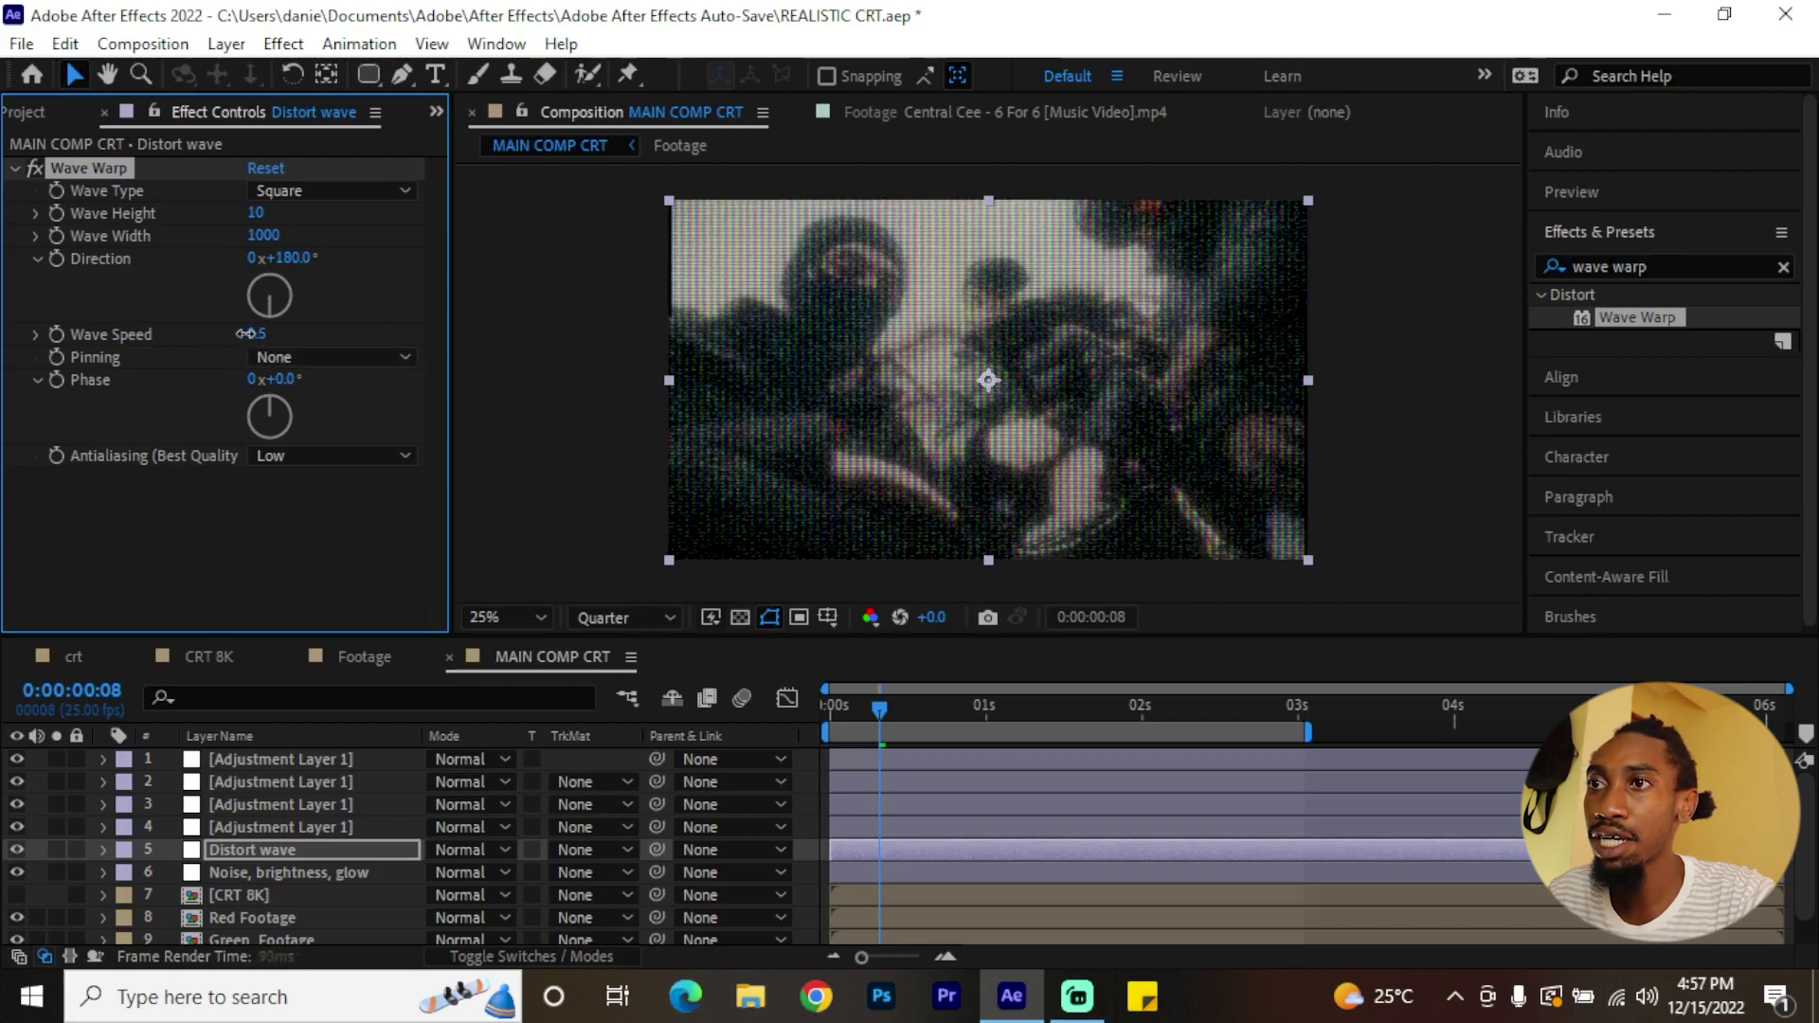
click(329, 357)
click(372, 421)
key(space)
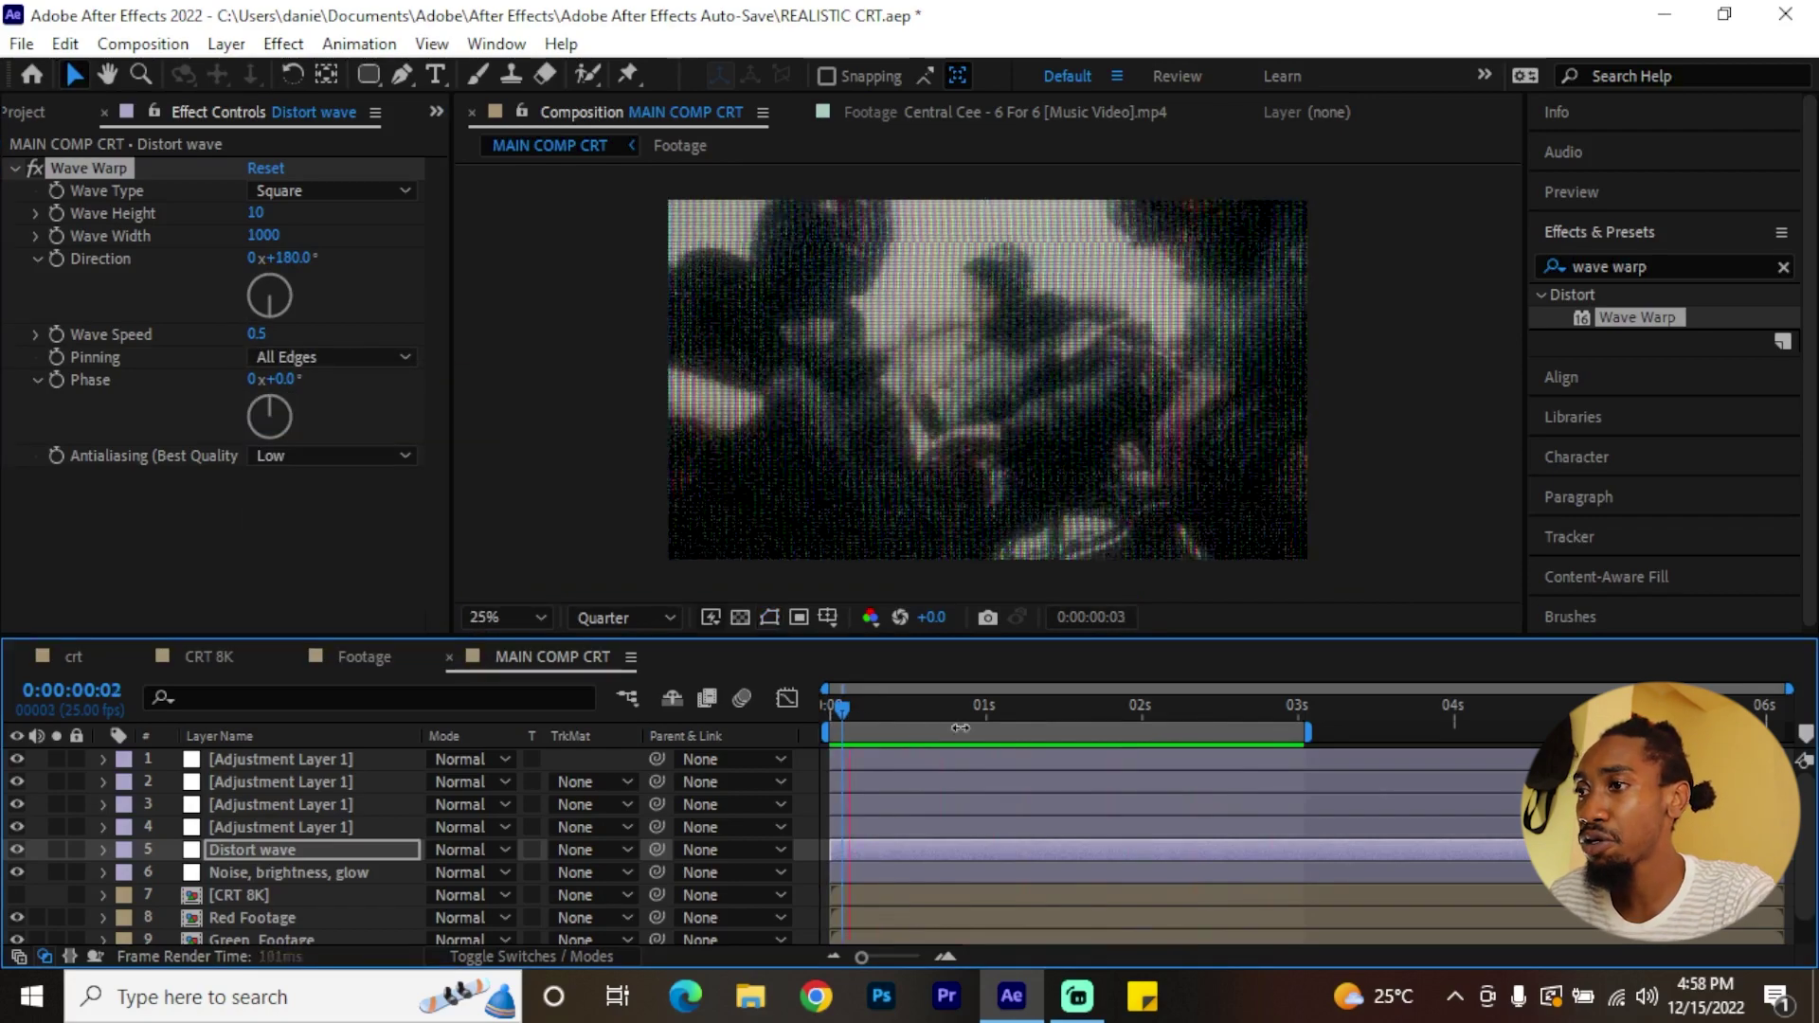
- Rename the adjustment layer directly above Distort wave as "Flicker effect"
click(293, 830)
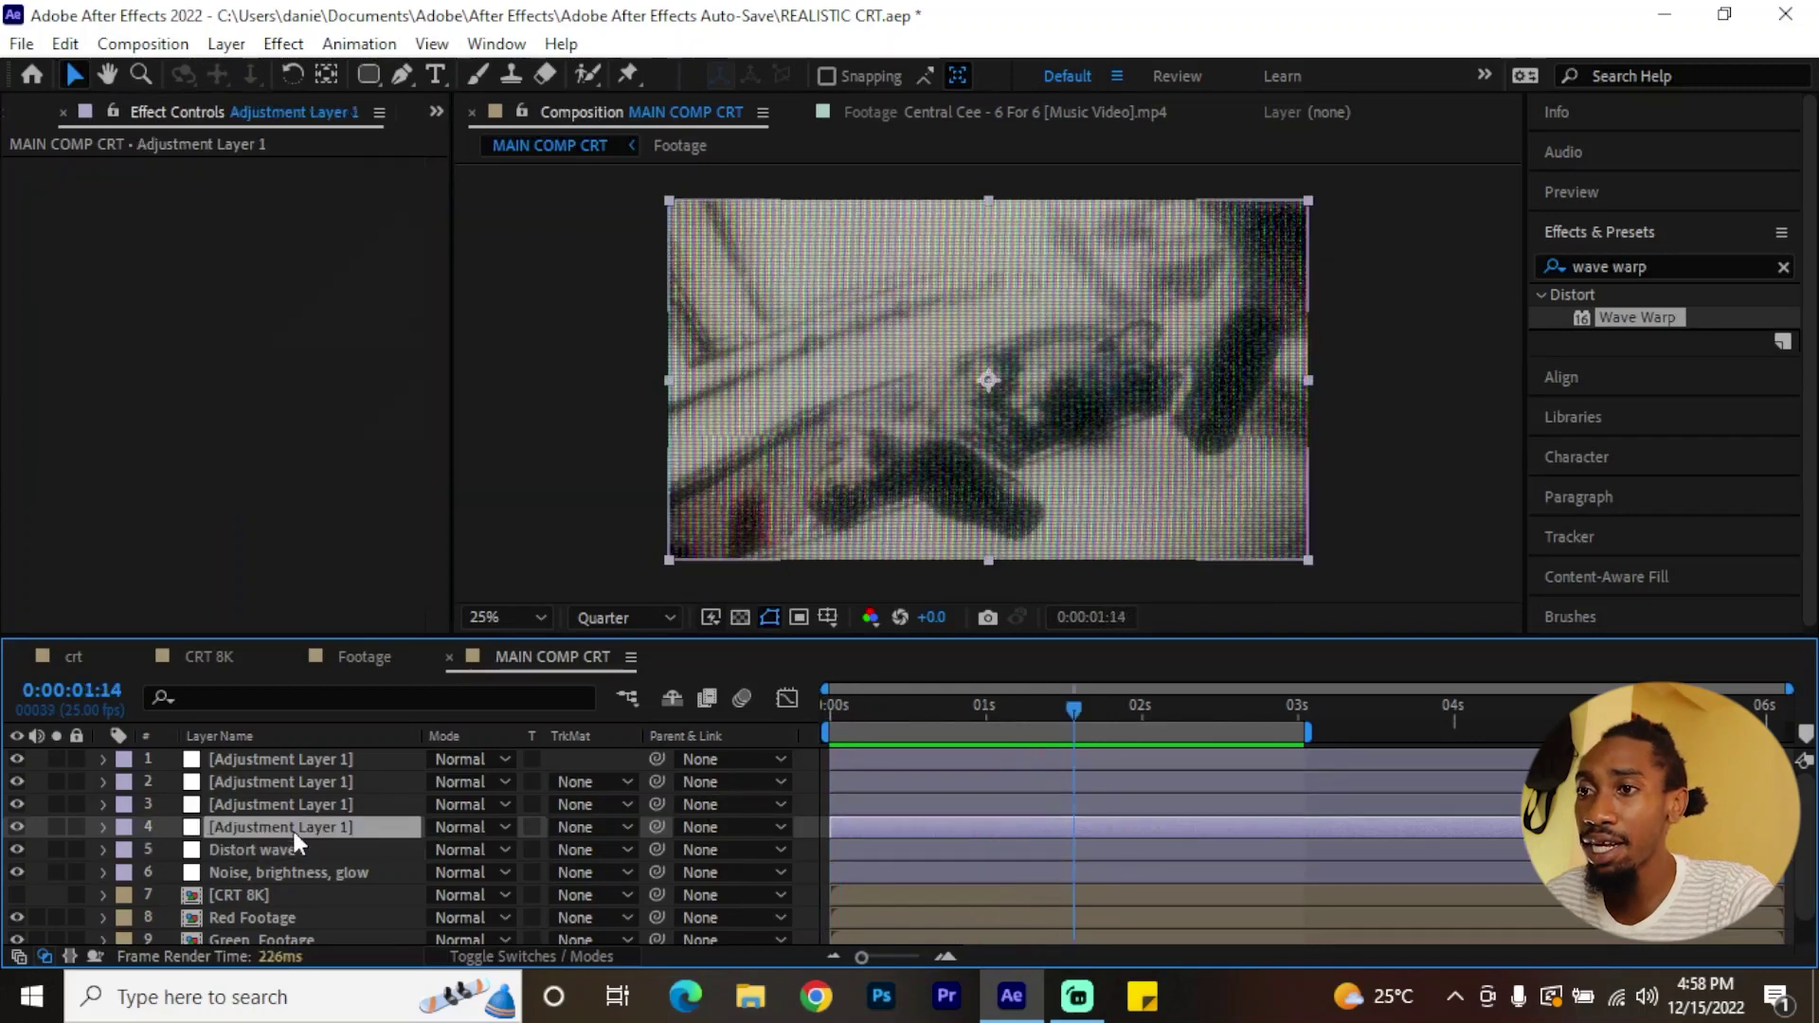
key(Return)
text(Fl)
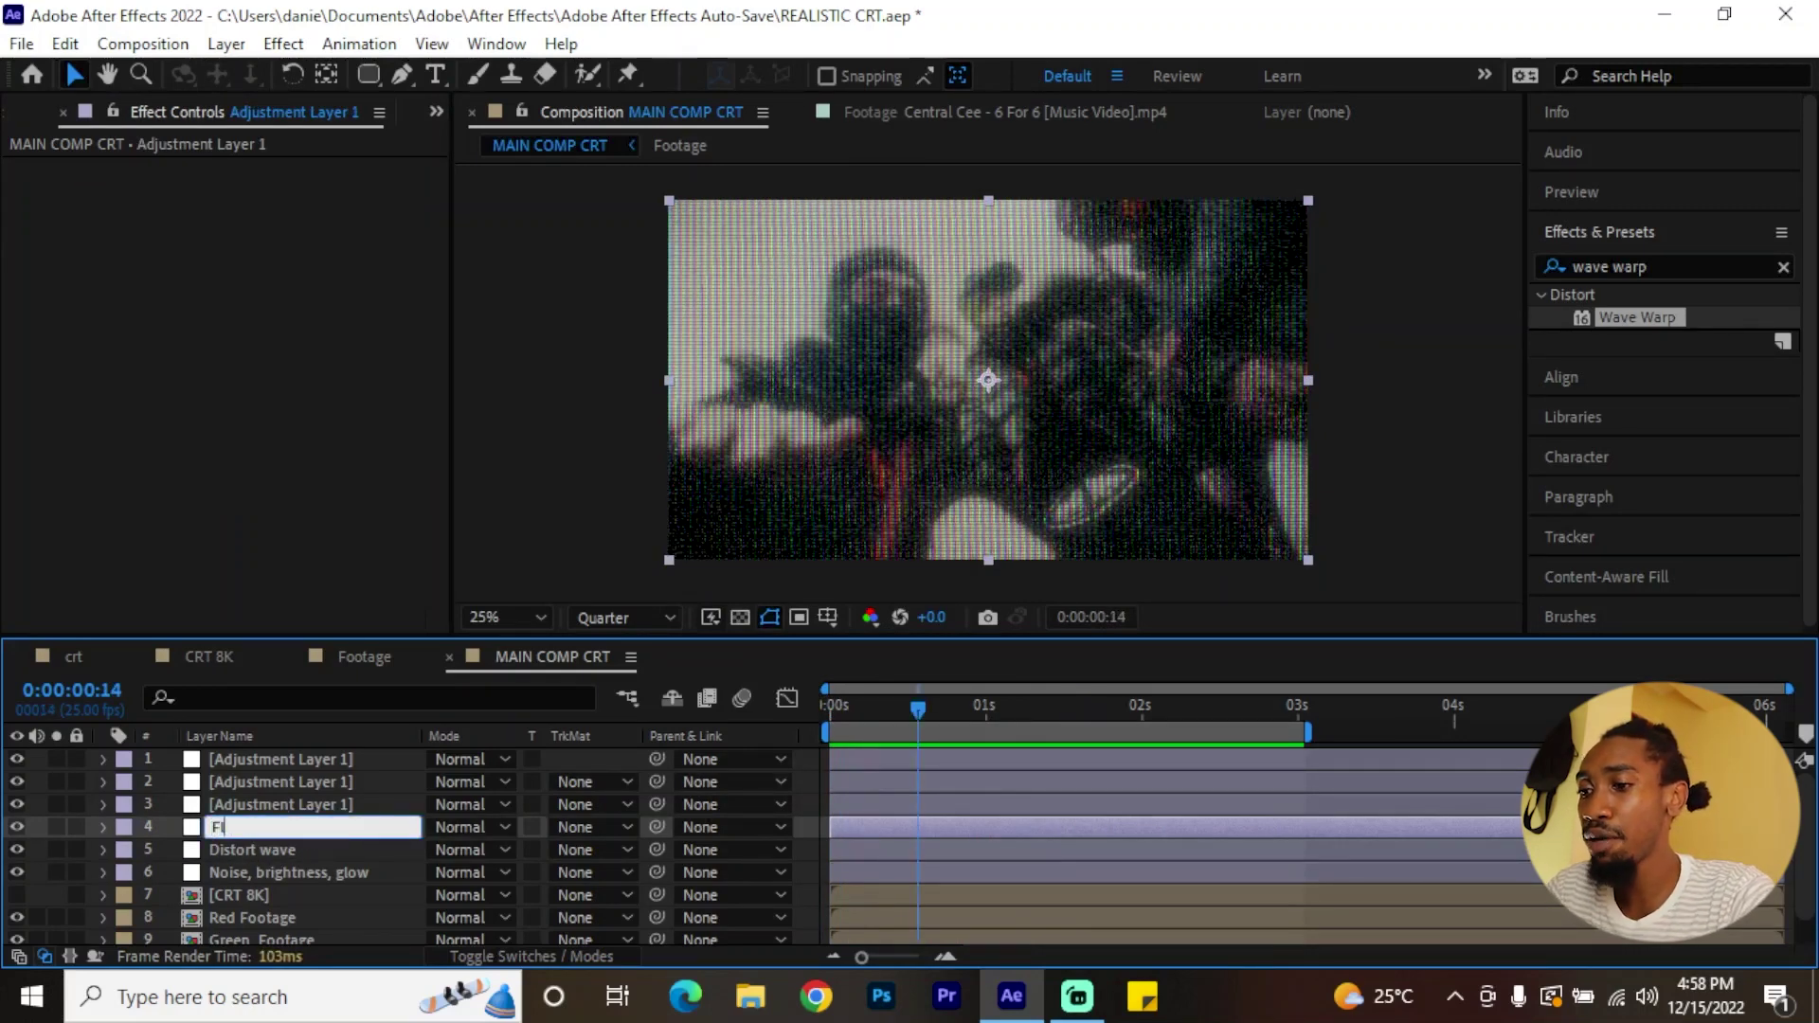
text(icker effect)
key(Return)
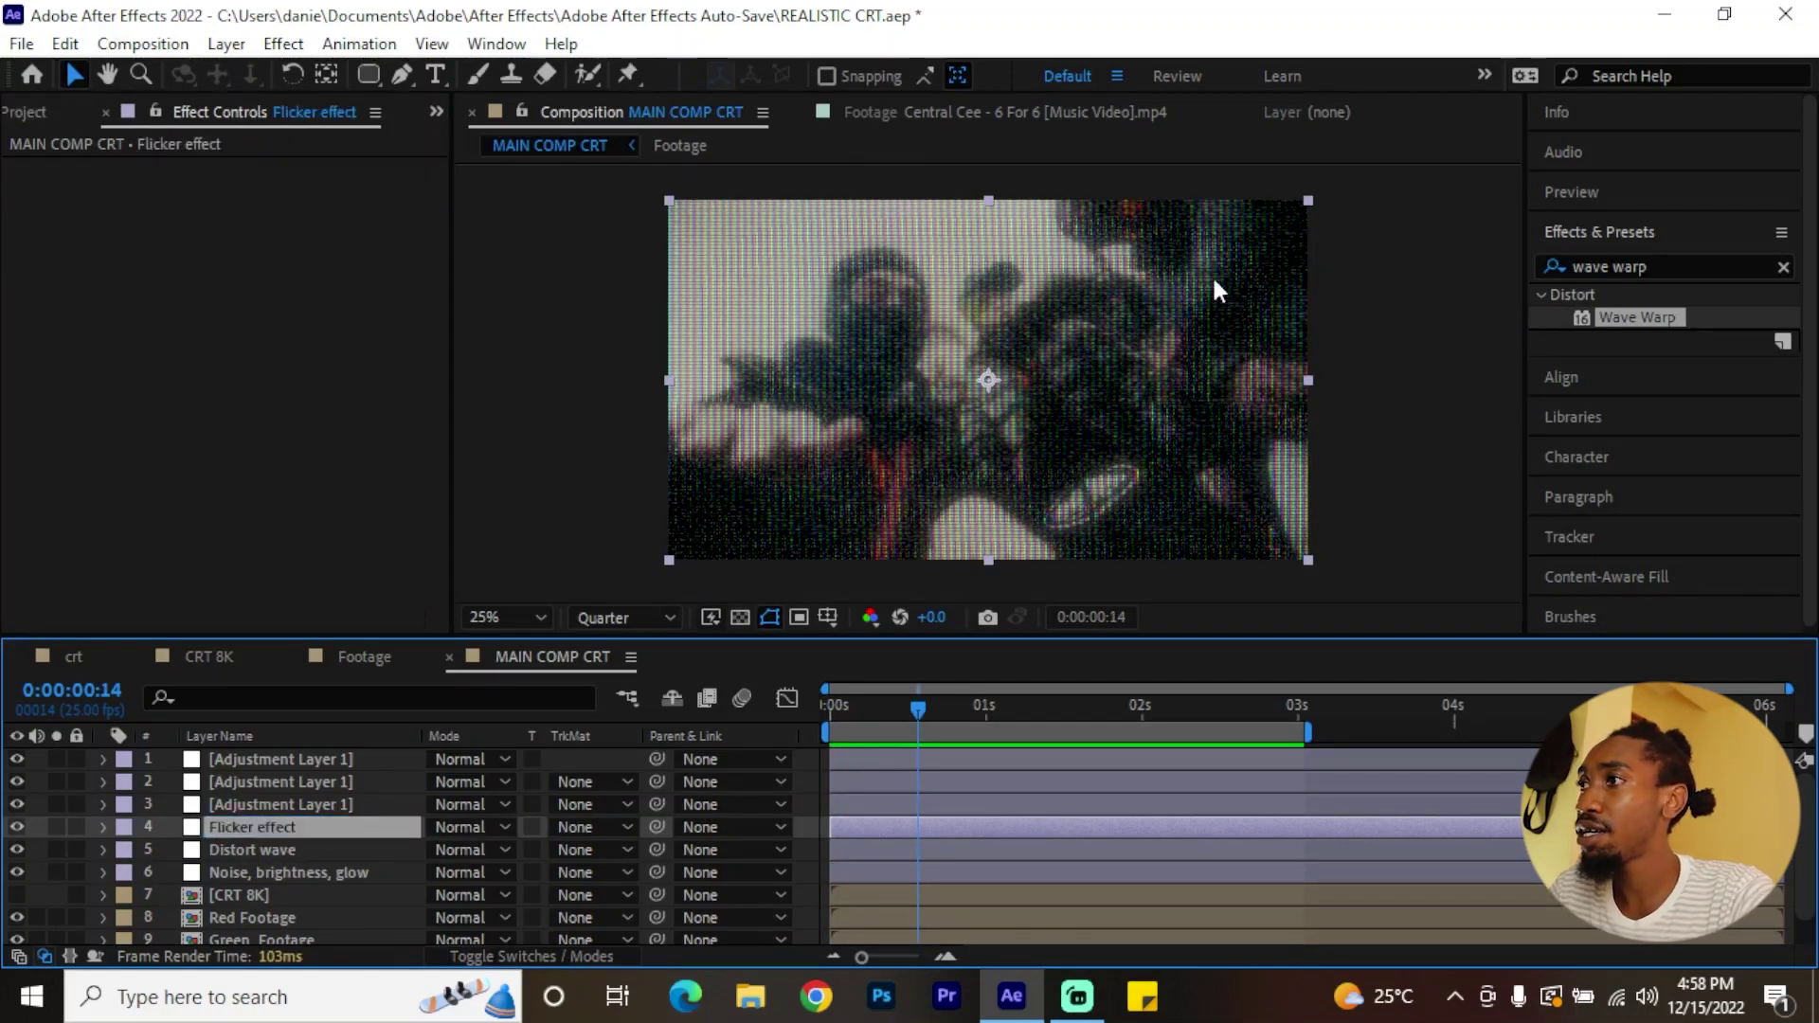
- Find the Brightness & Contrast effect and add it to the Flicker effect layer
triple_click(1601, 268)
text(bright)
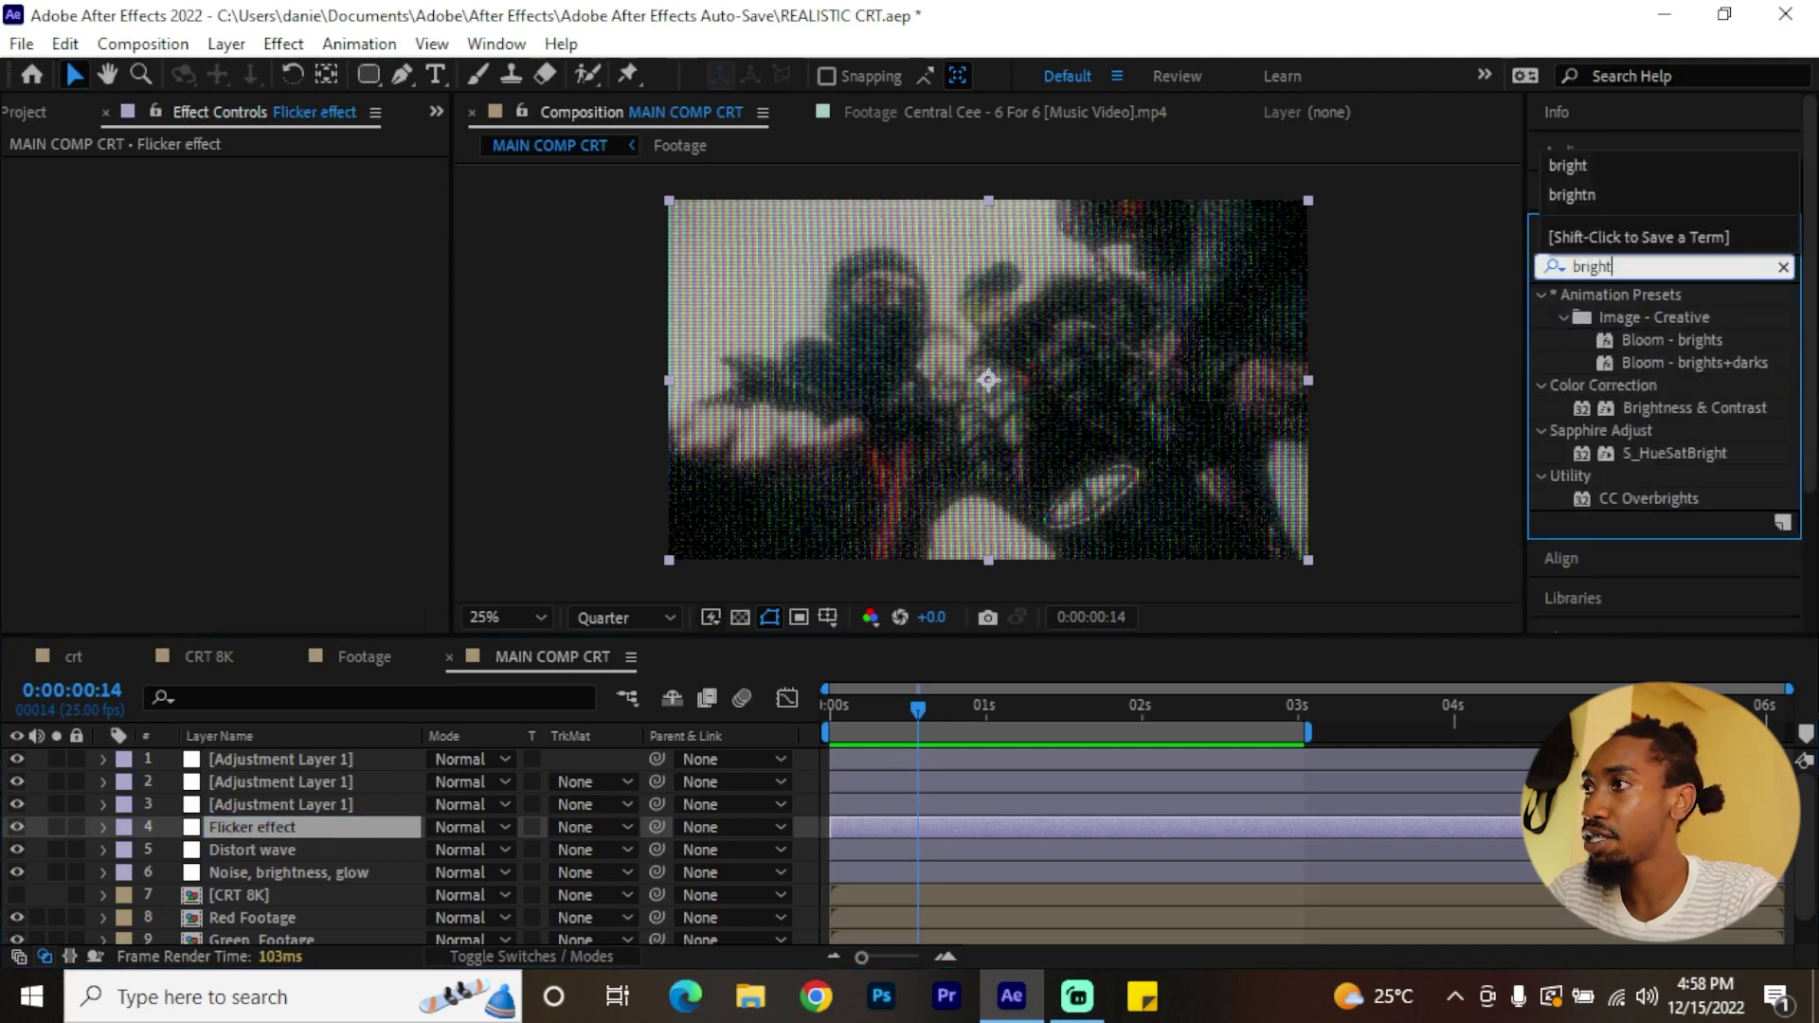
drag(1667, 408, 245, 826)
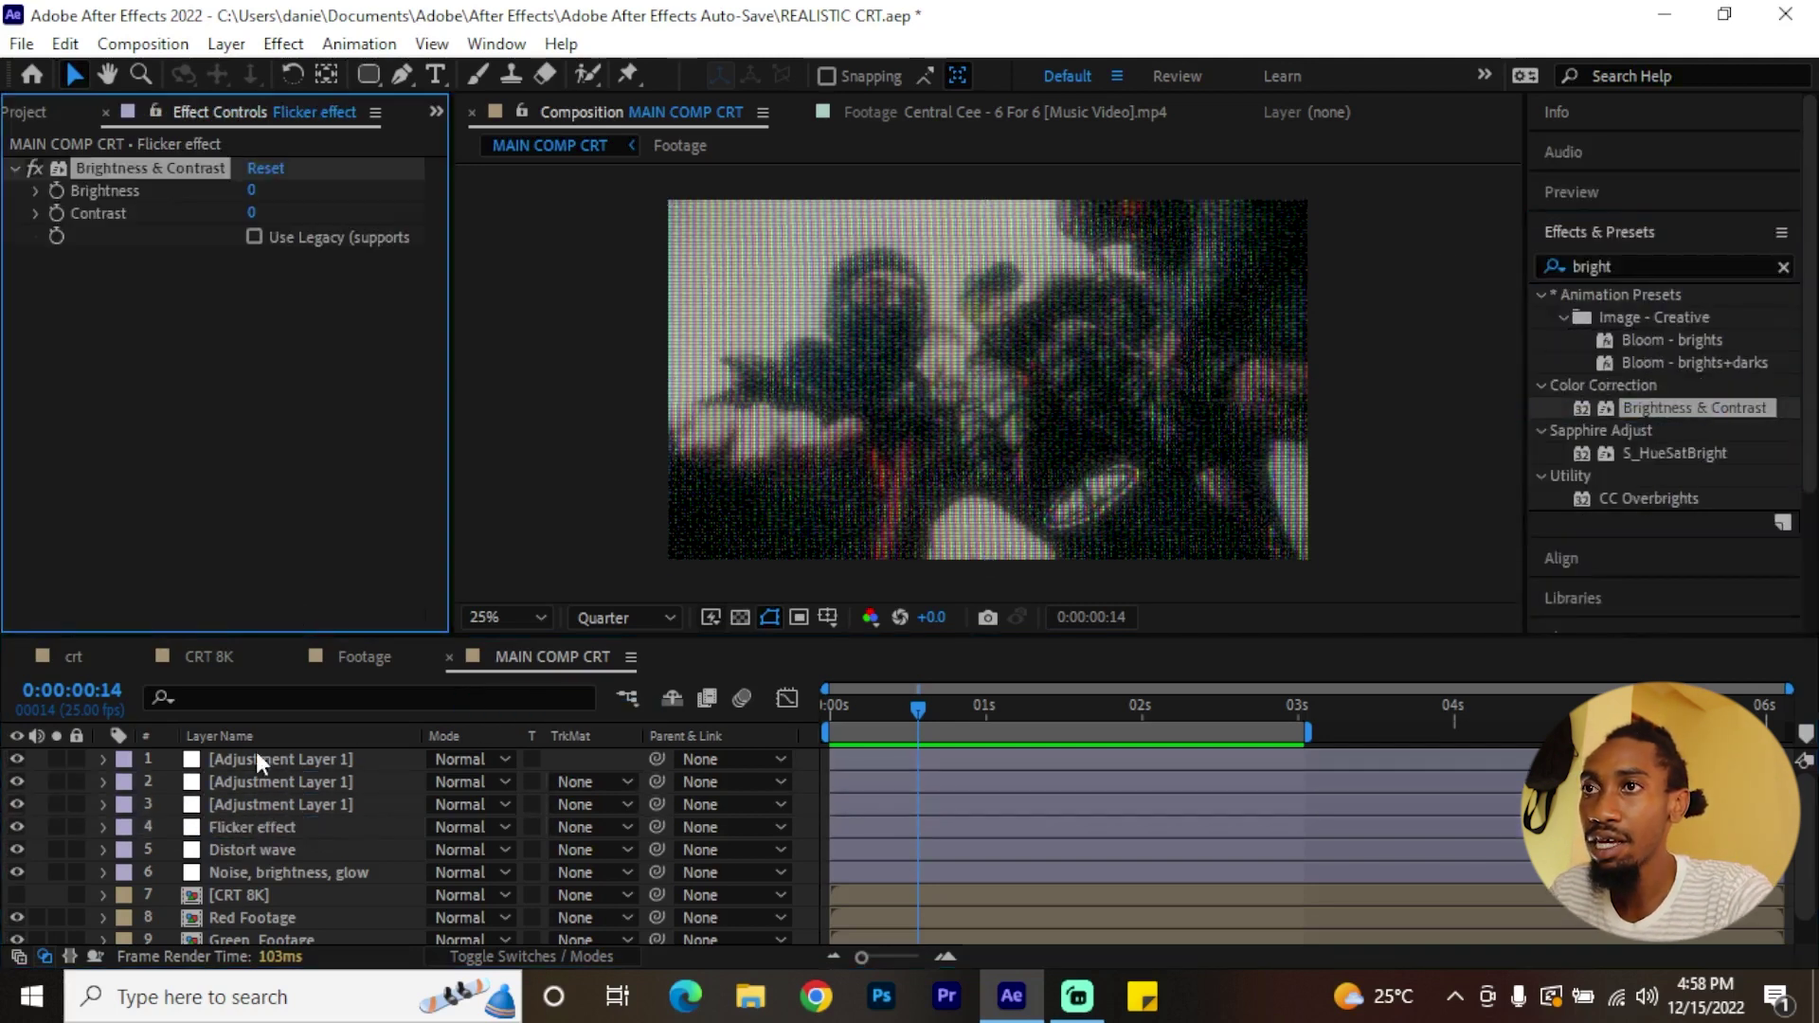
- Give the Flicker effect layer's Brightness the expression wiggle(5,140) and move the current time to 0:00:00:10
alt+click(55, 189)
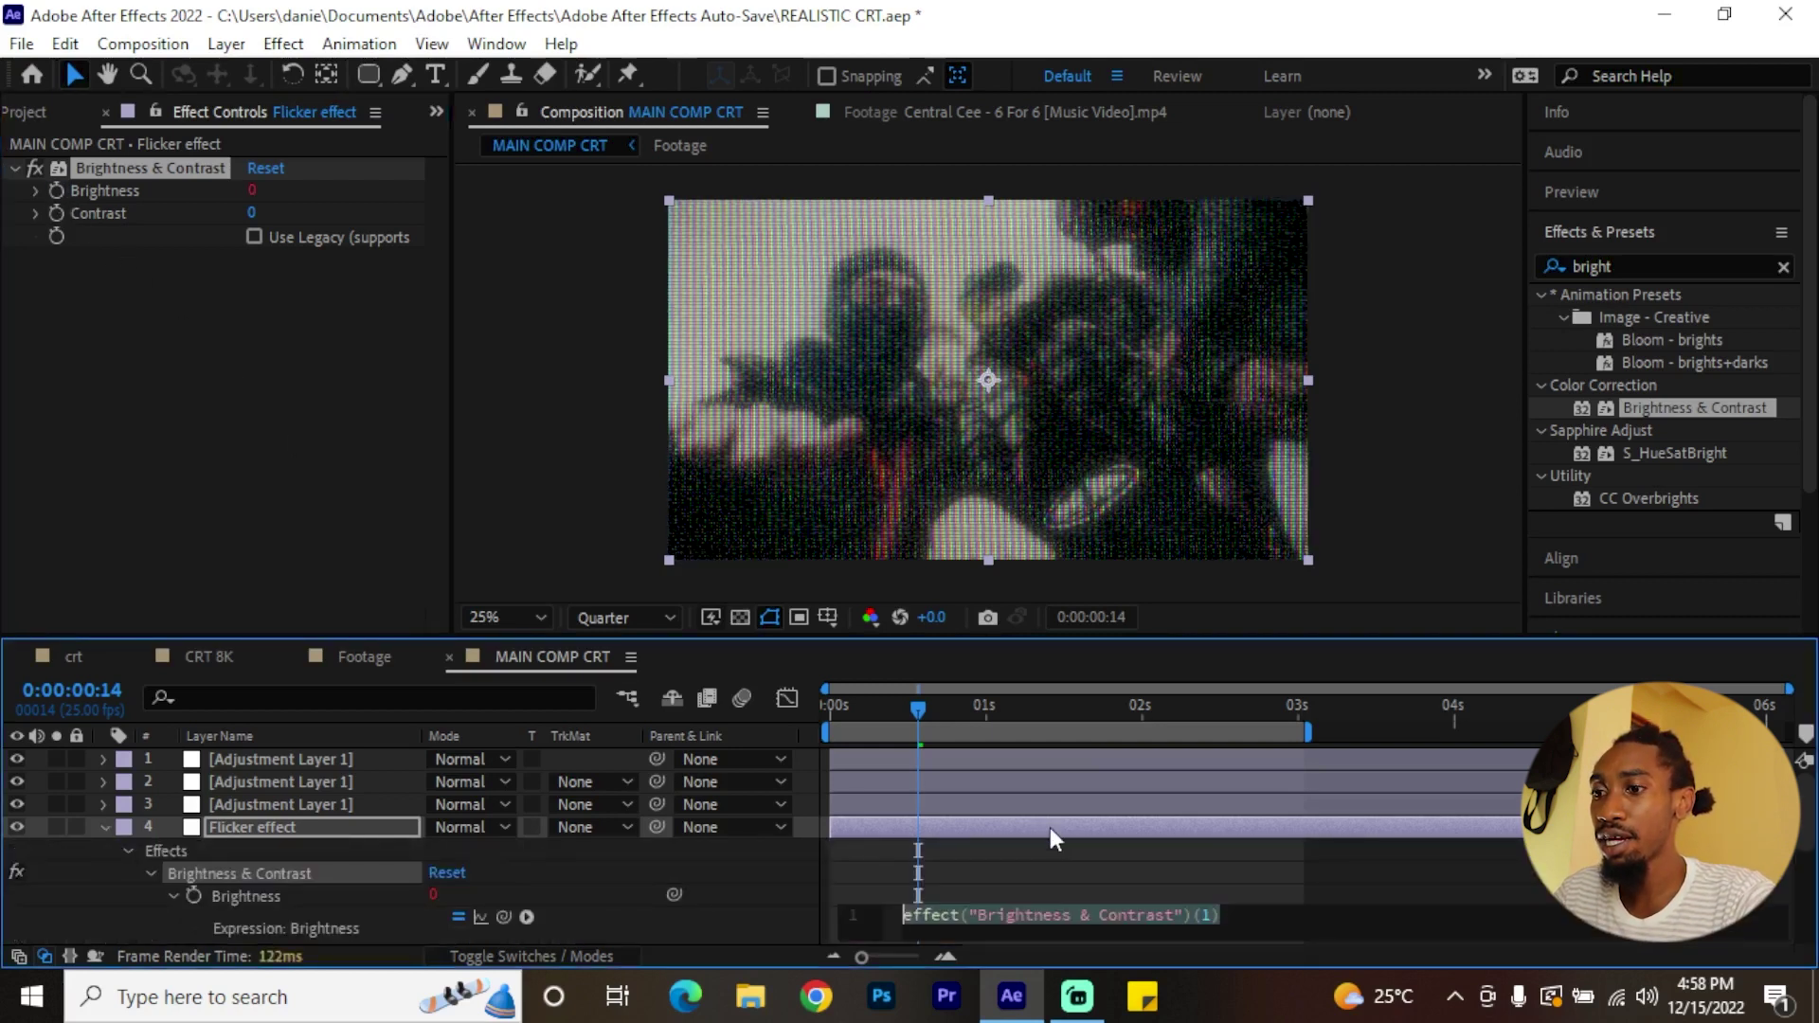
text(wiggle)
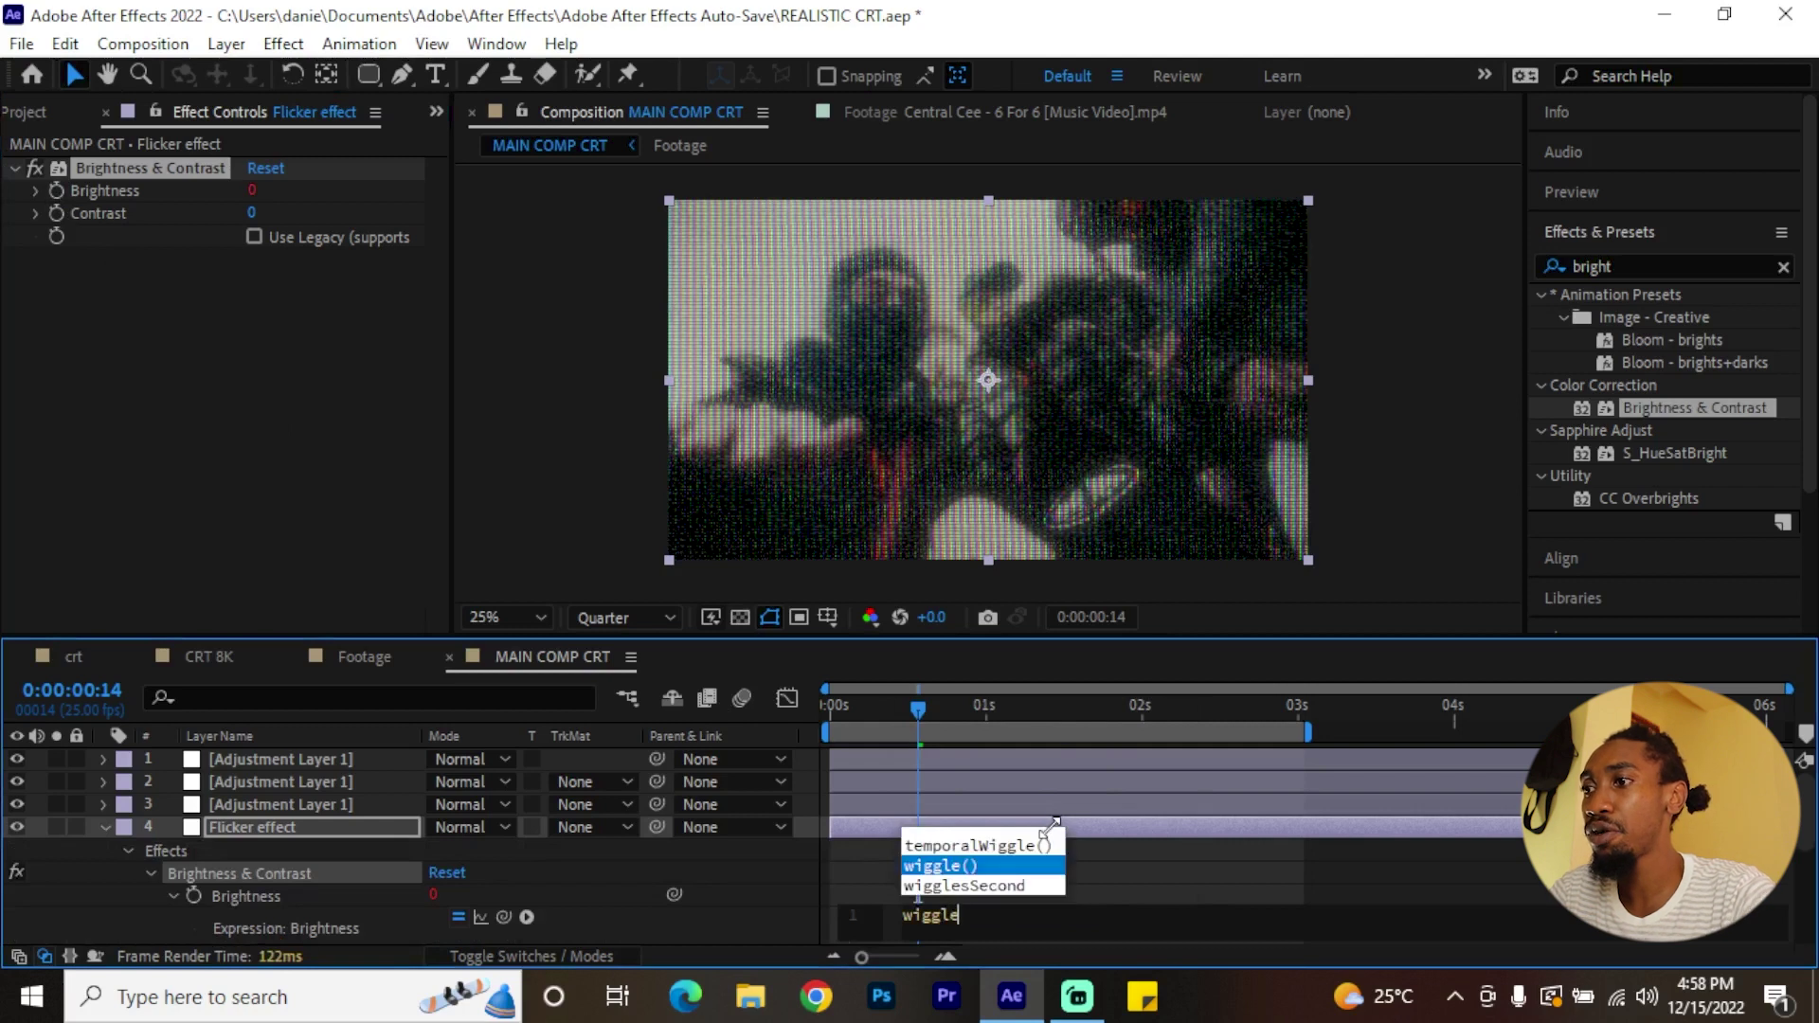
key(Return)
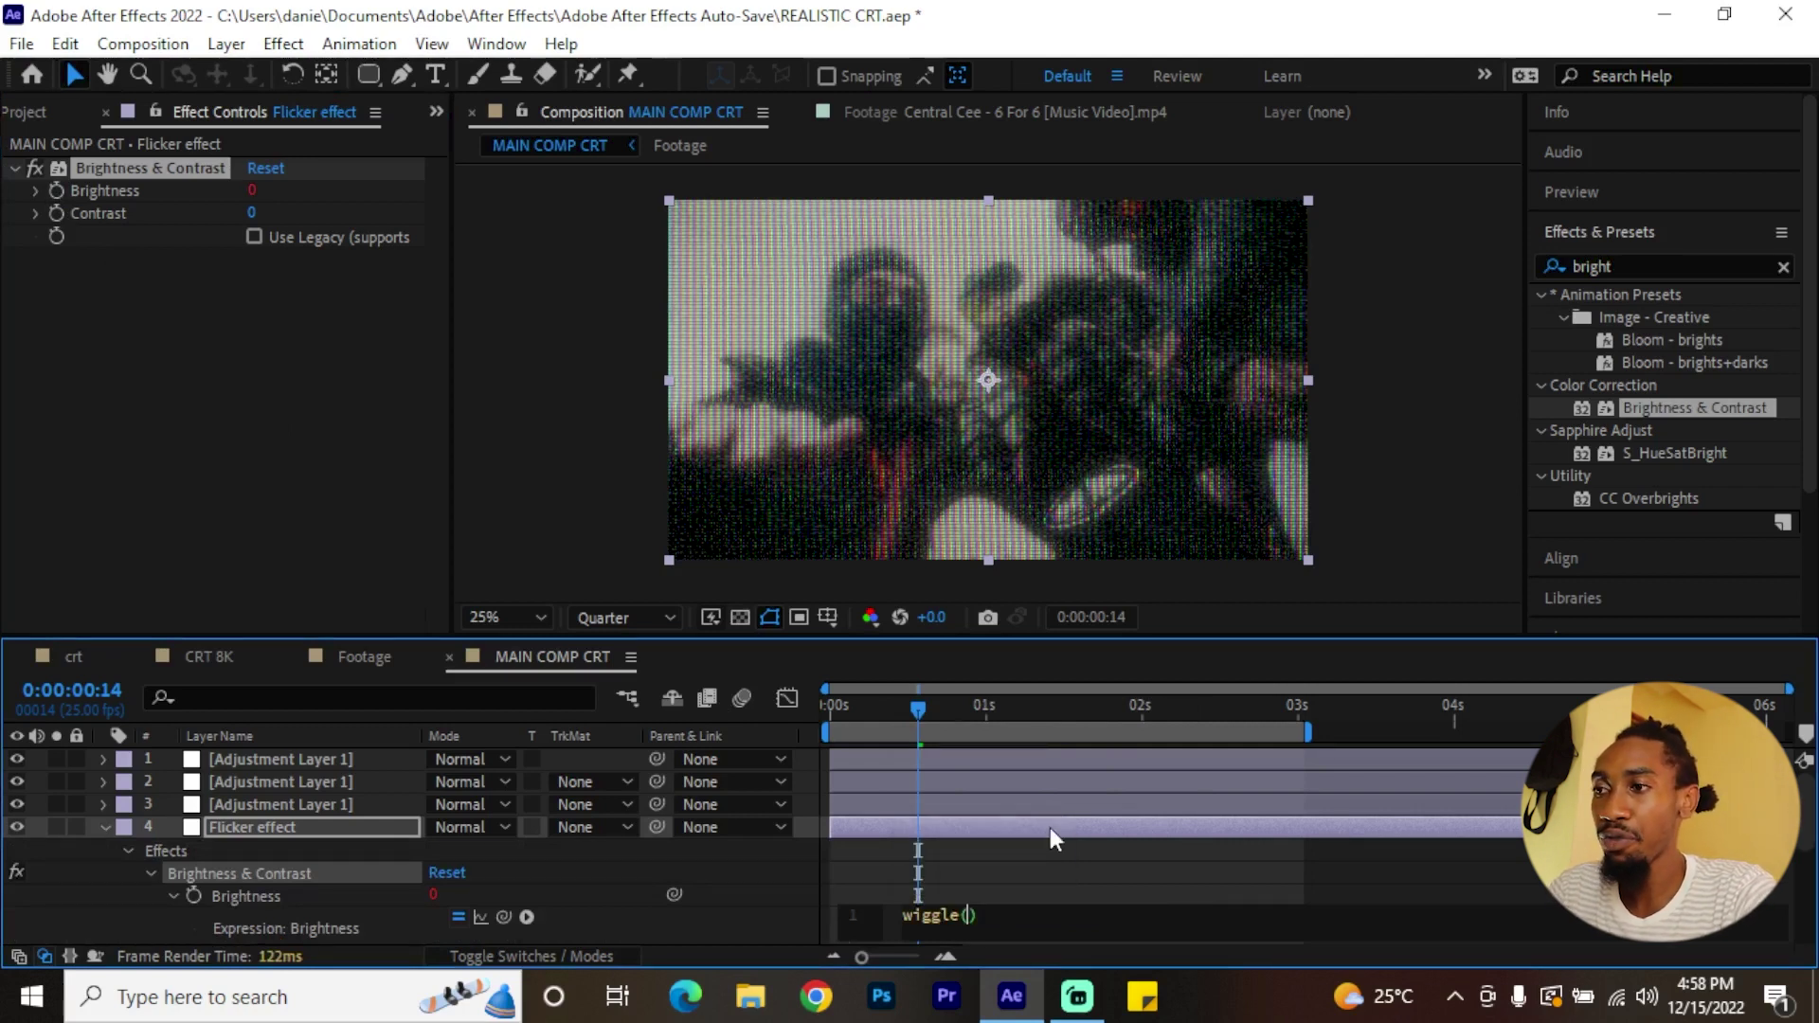
text(5,)
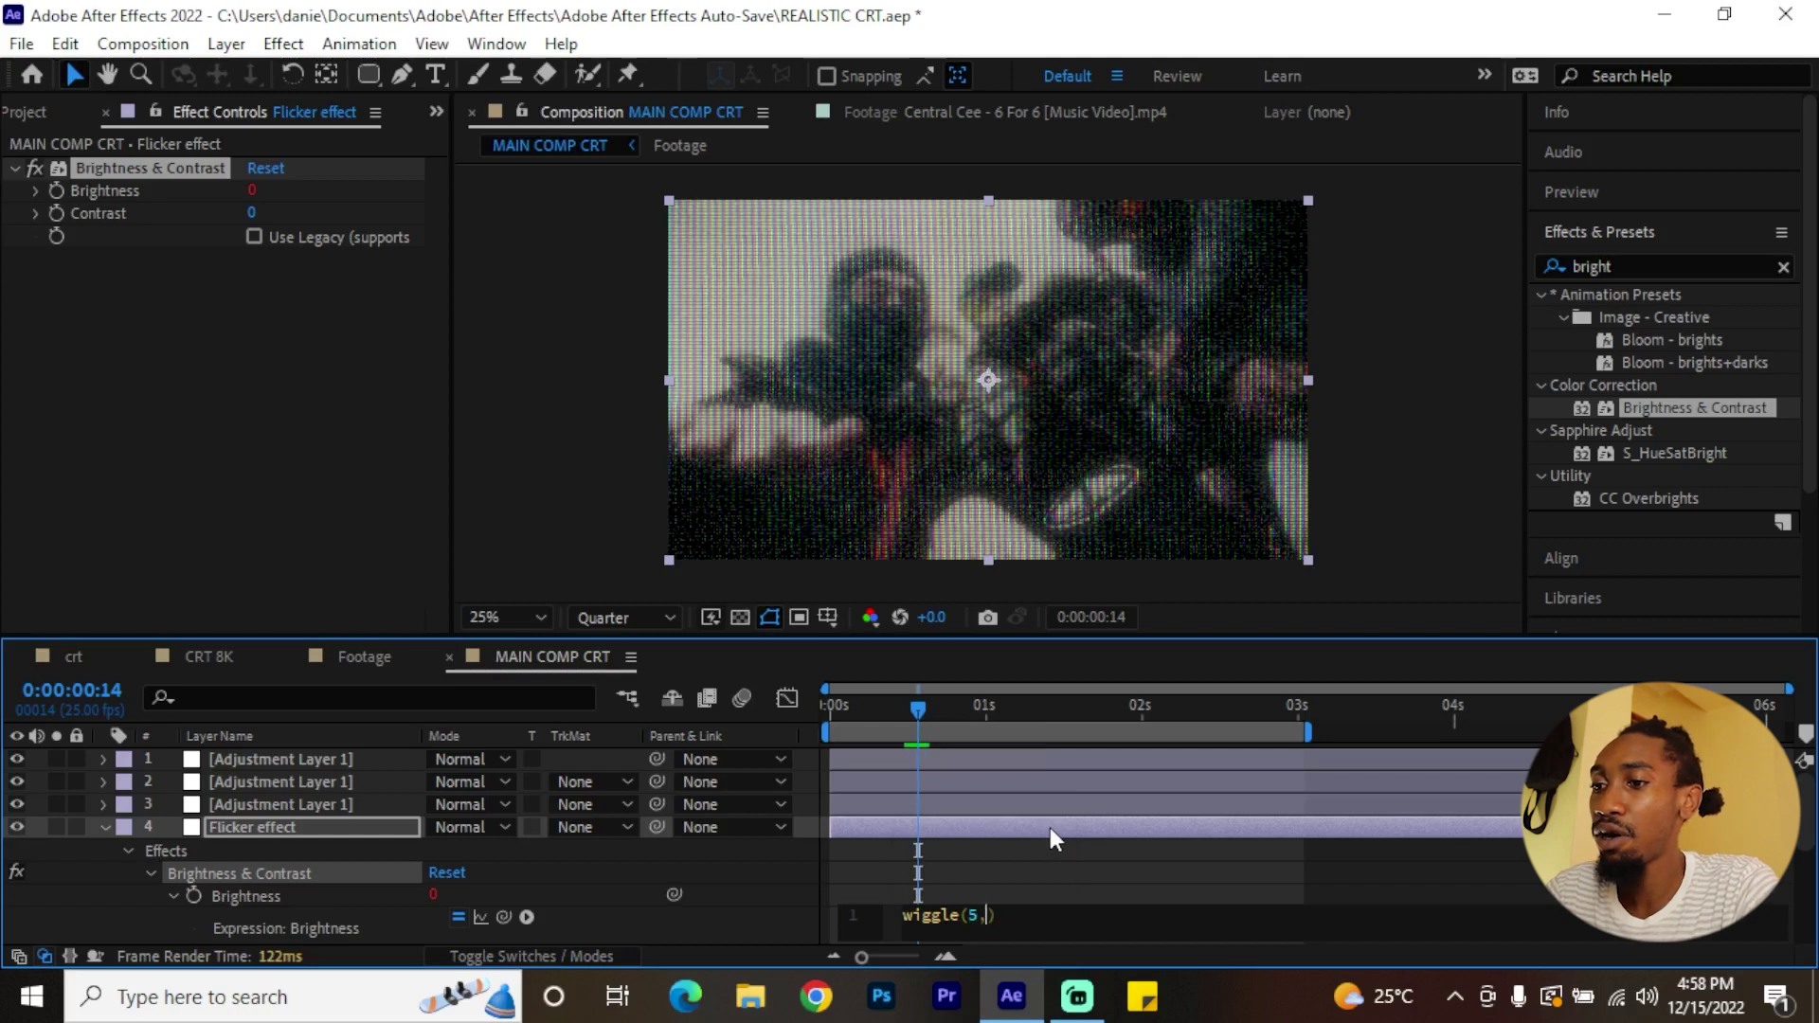
text(140)
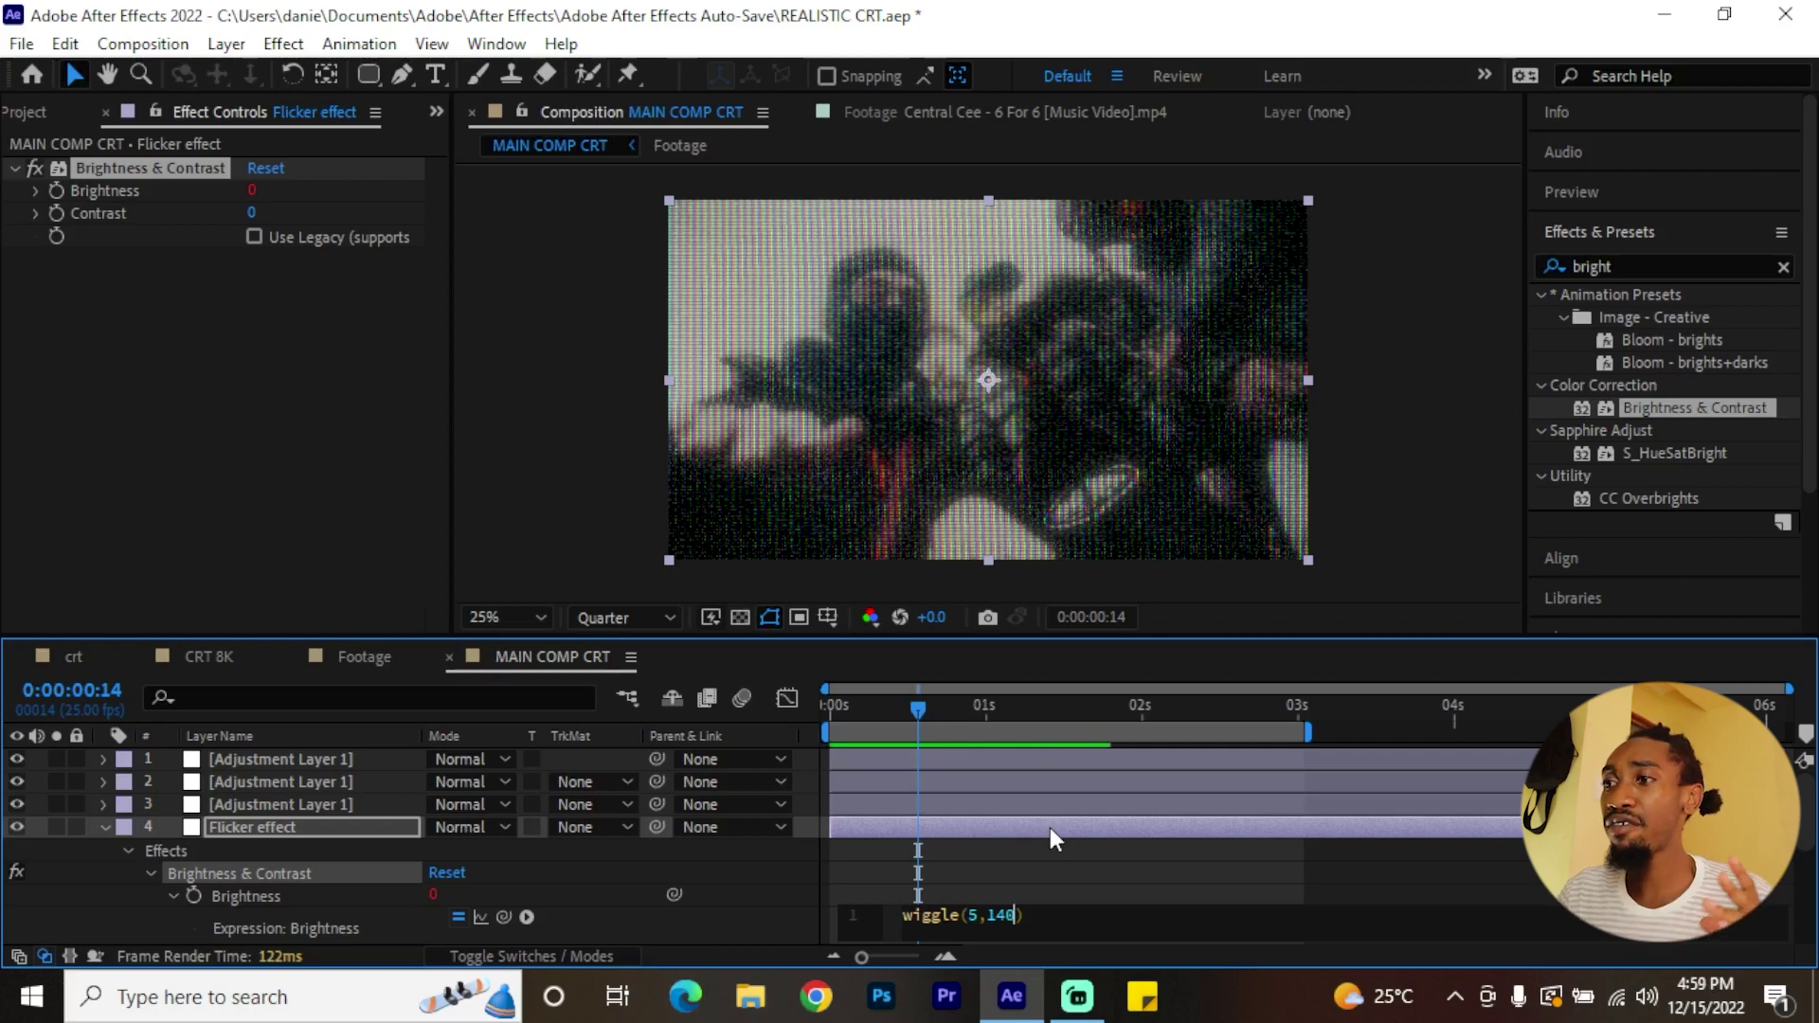
click(892, 712)
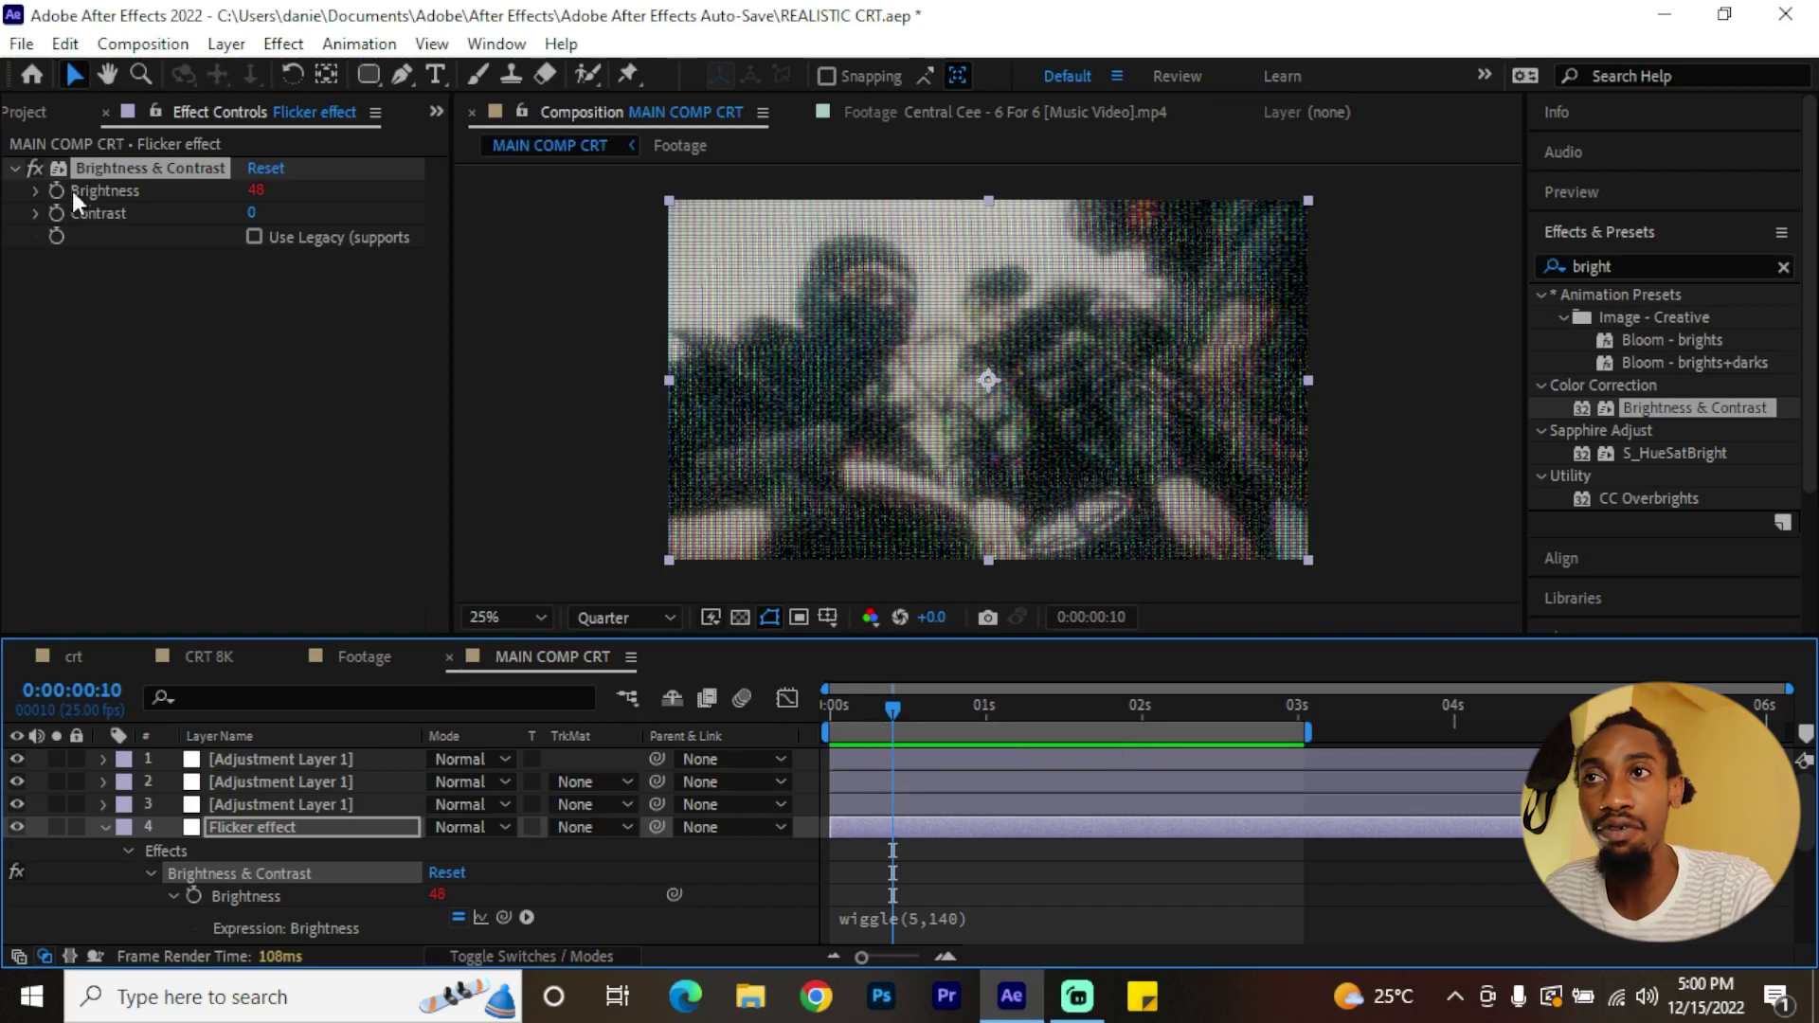
- Give the Flicker effect layer's Contrast the expression wiggle(6,60) and scrub the time to 0:00:01:06
alt+click(55, 214)
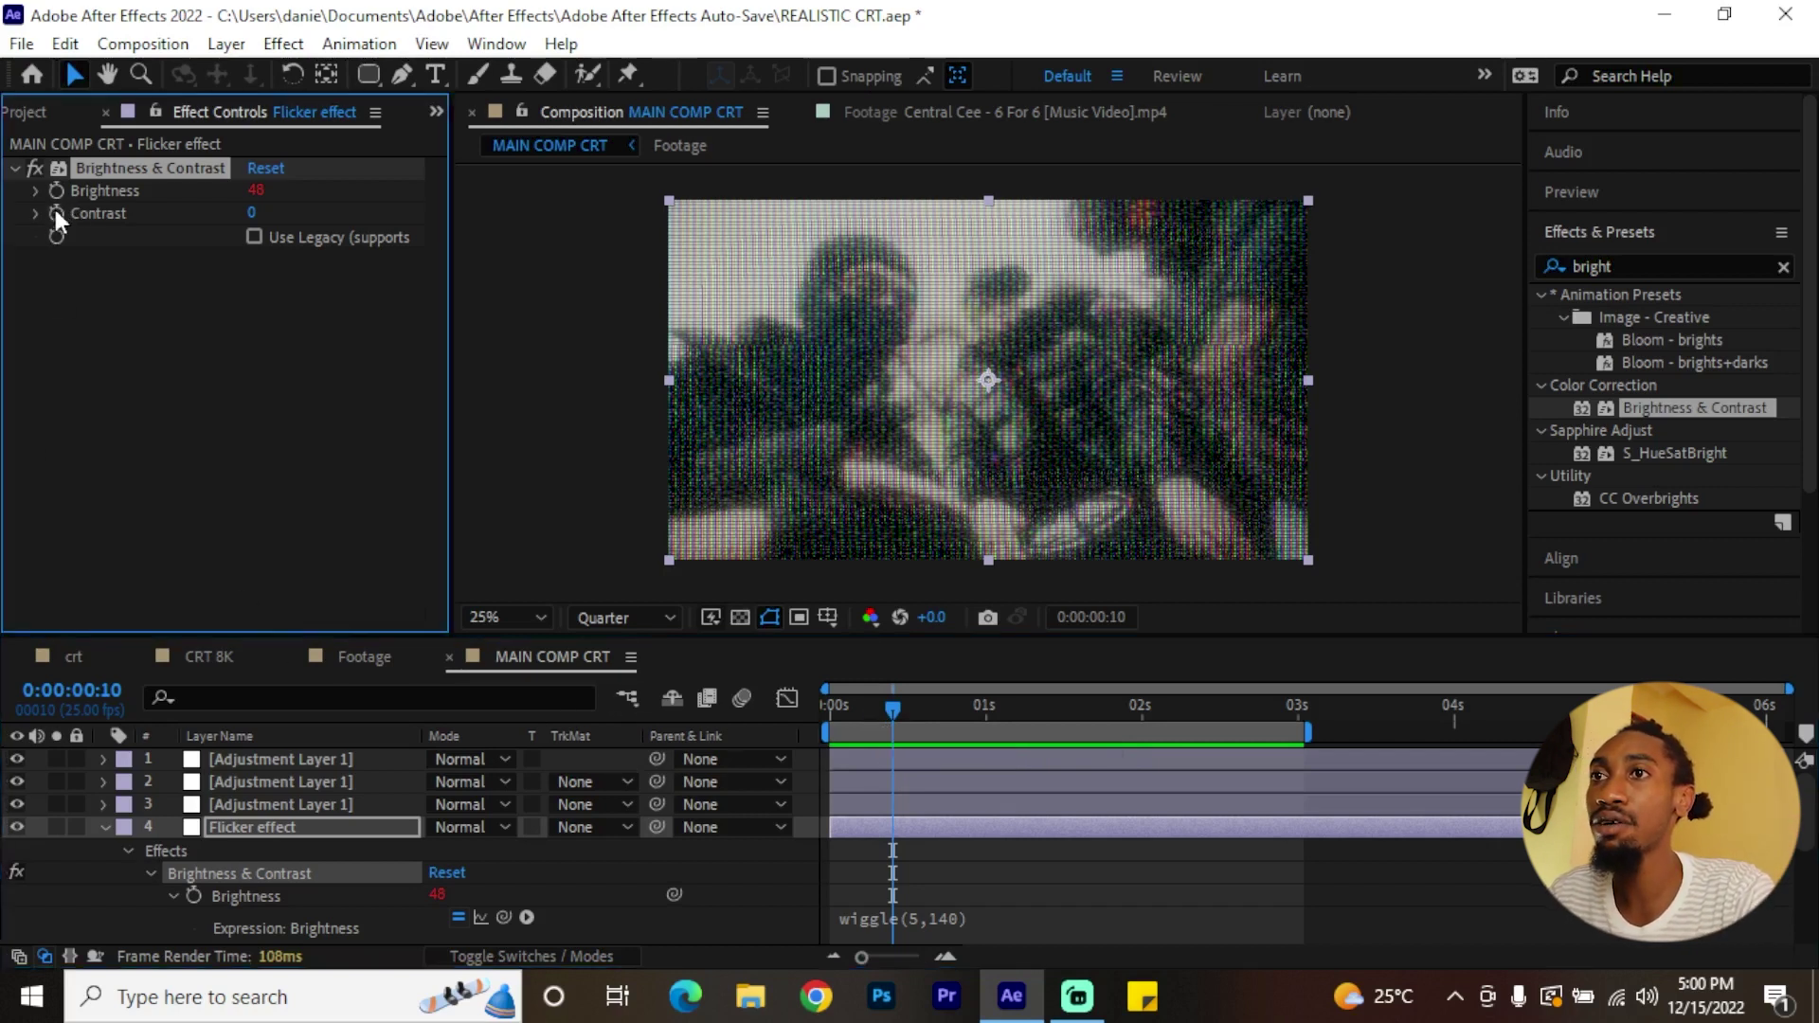
text(wig)
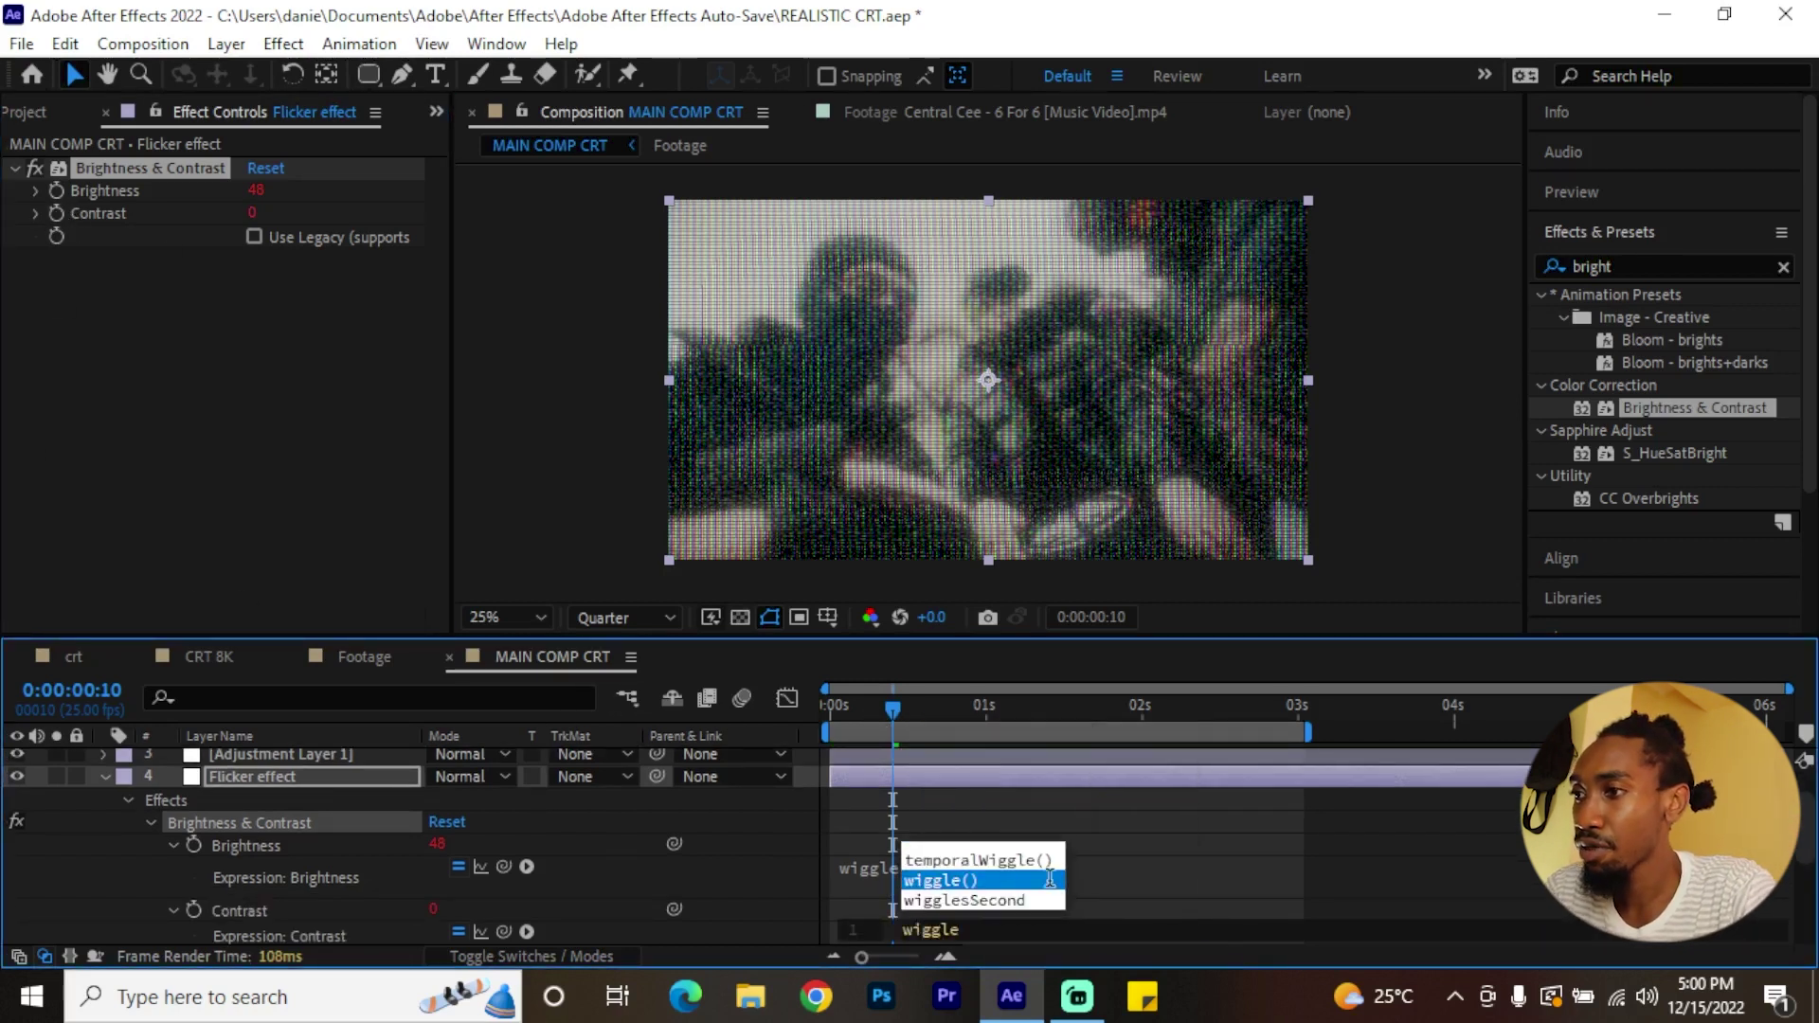
text(gle)
click(1050, 879)
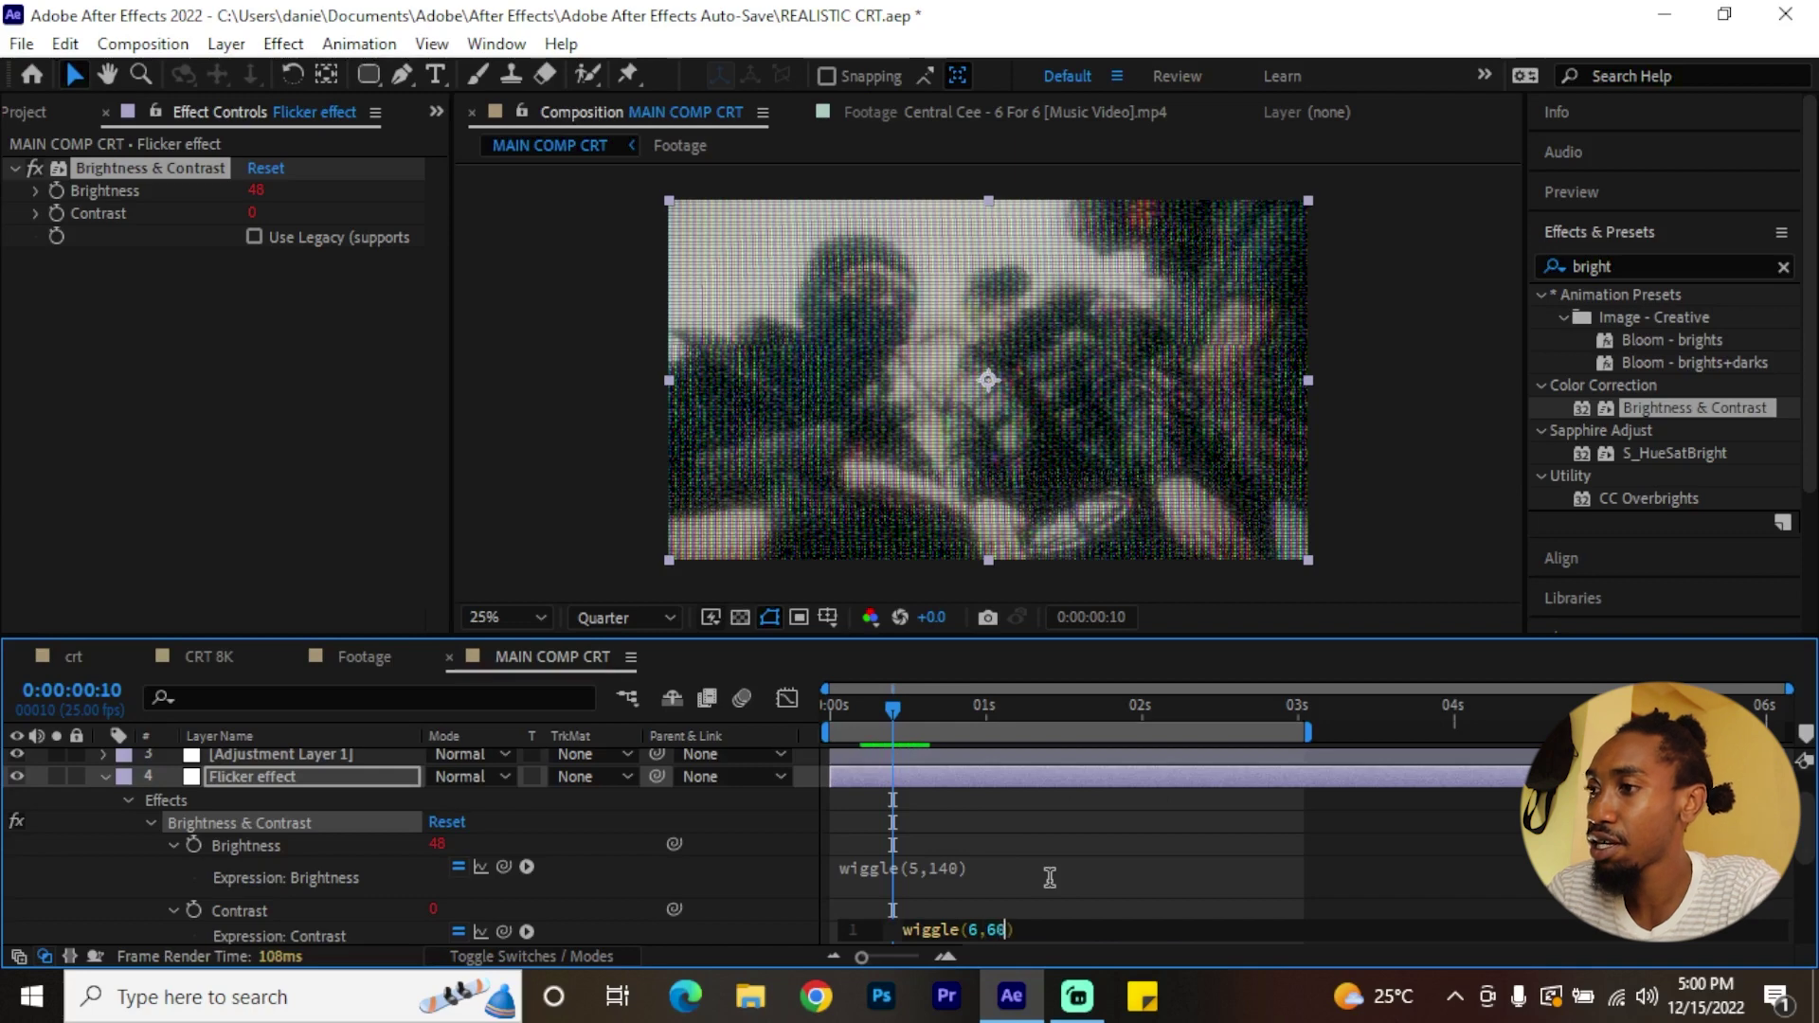
click(1035, 713)
drag(1116, 714, 1023, 713)
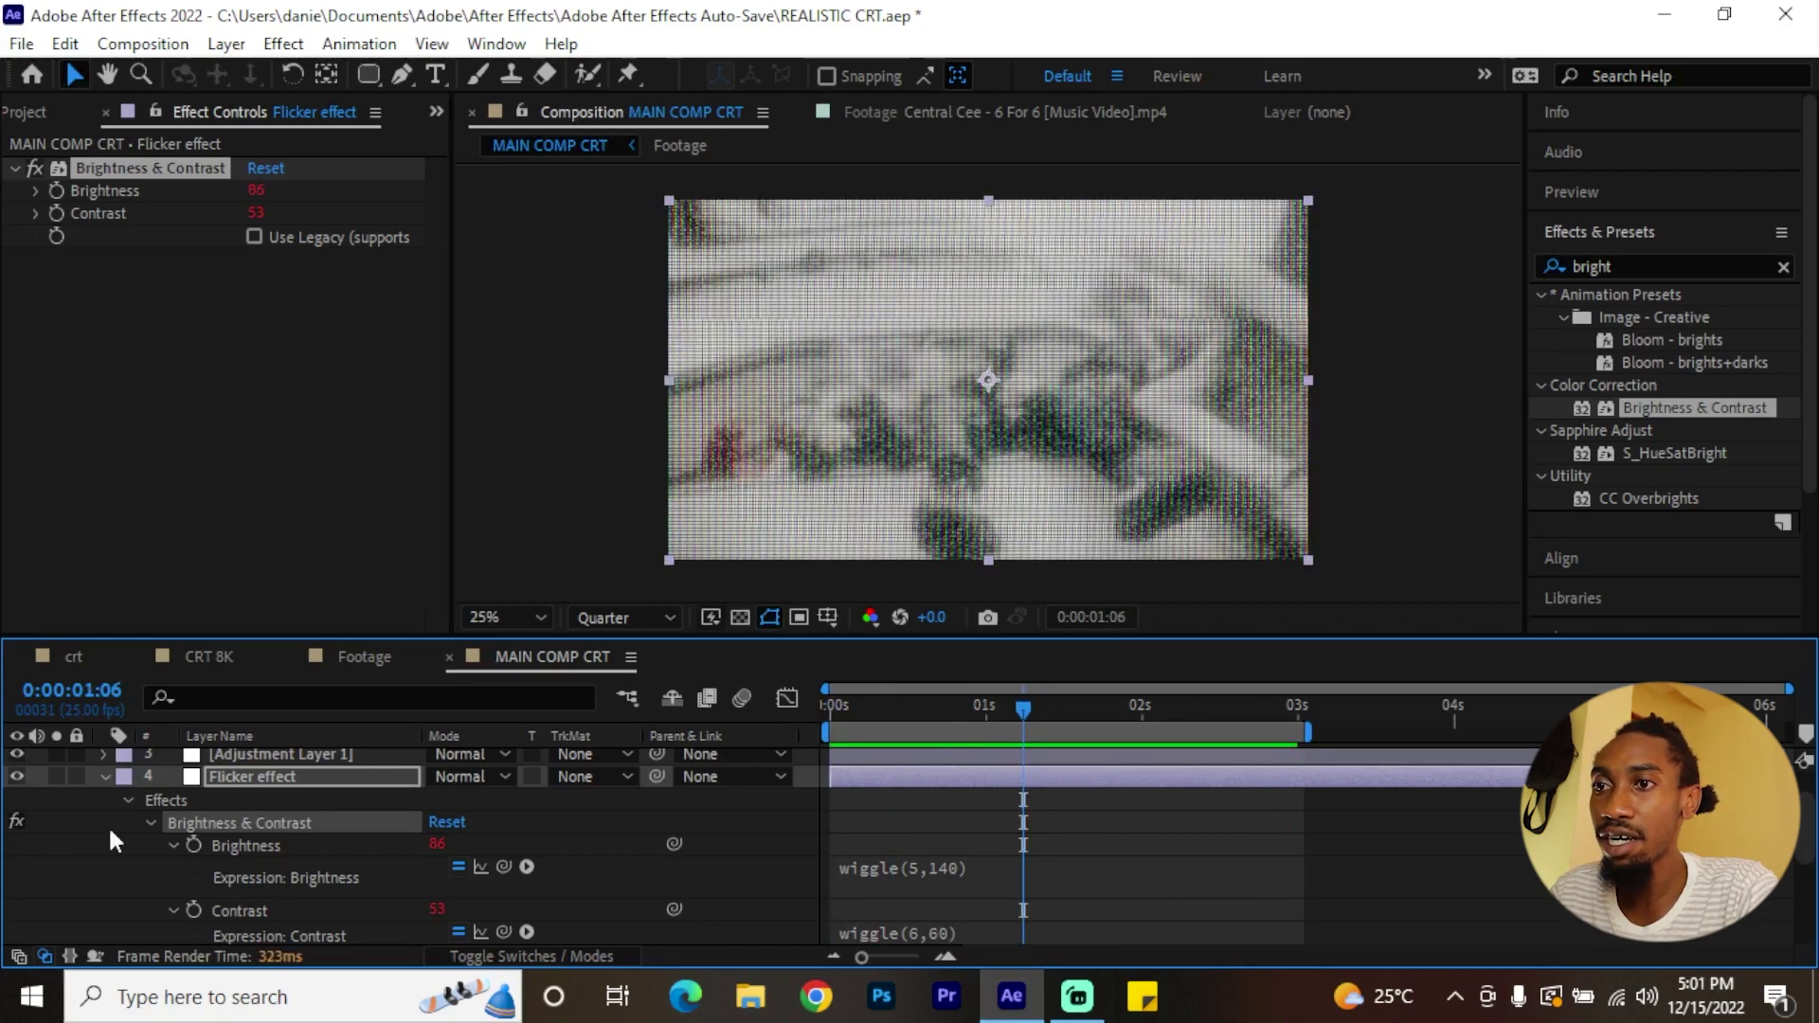
- Collapse the Flicker effect layer and rename the two adjustment layers above it "Thin line" and, over that, "thick line"
click(103, 777)
click(269, 807)
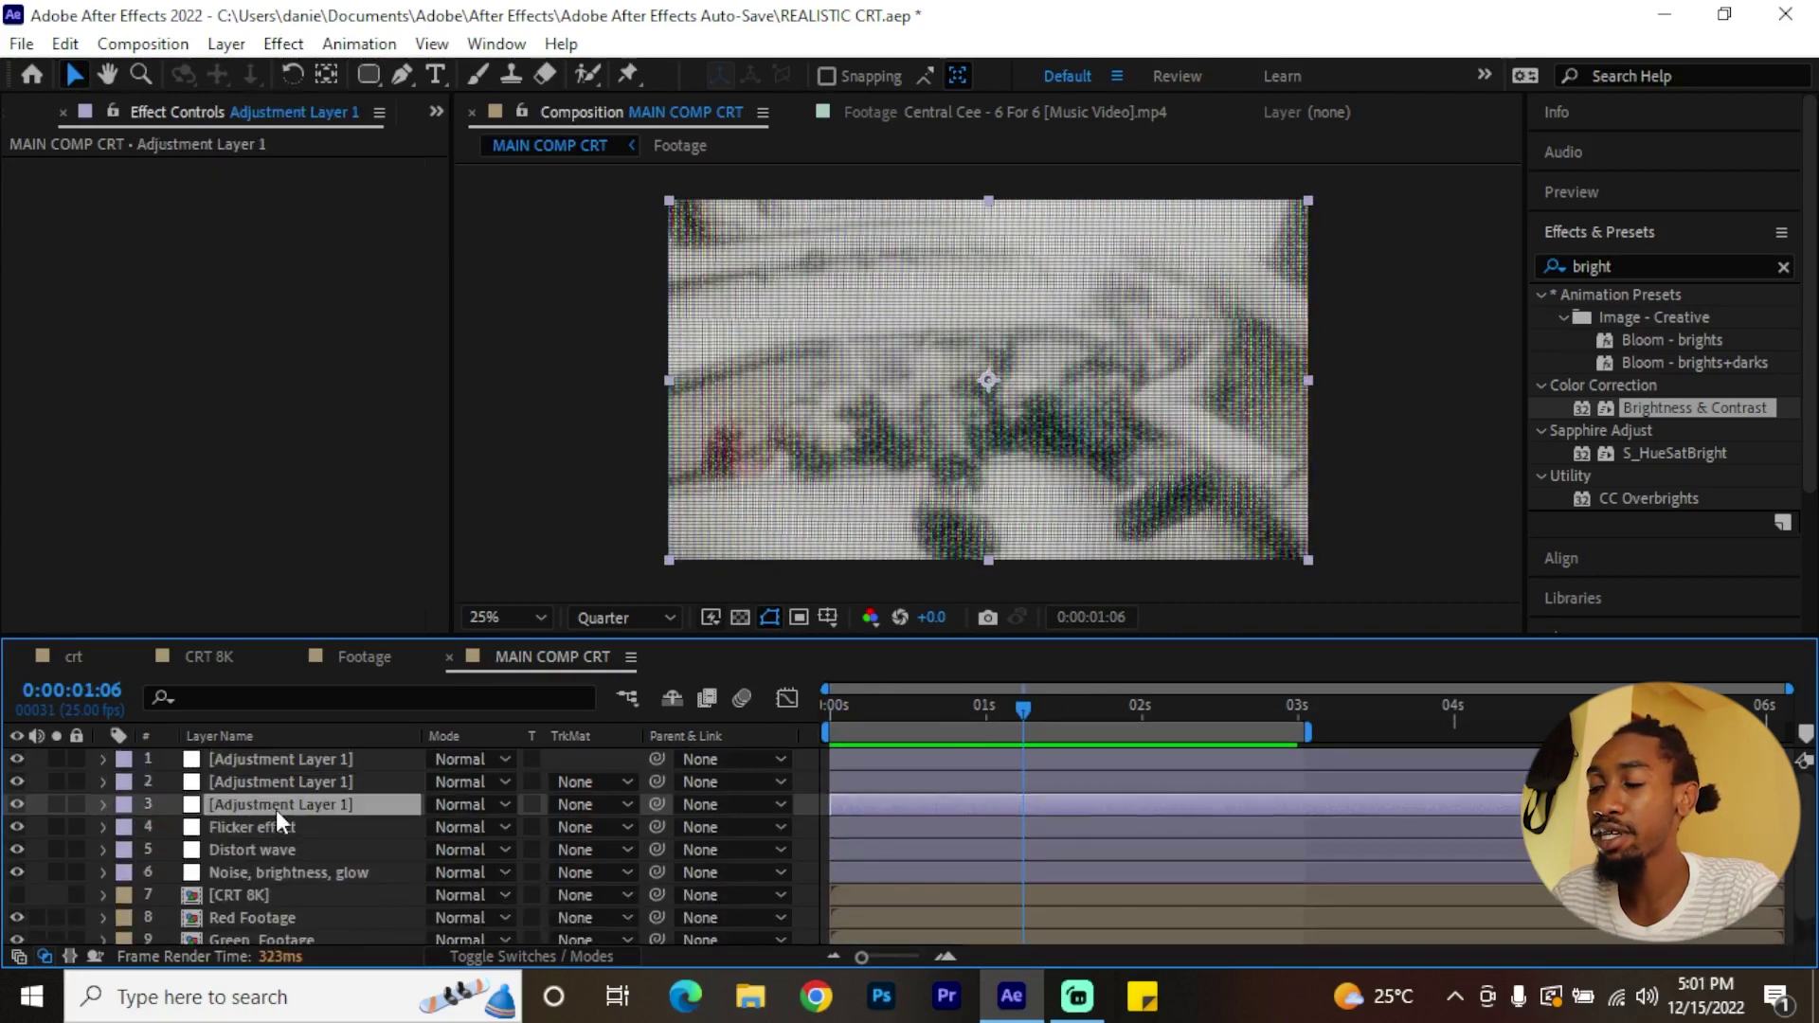
key(Return)
text(Thin line)
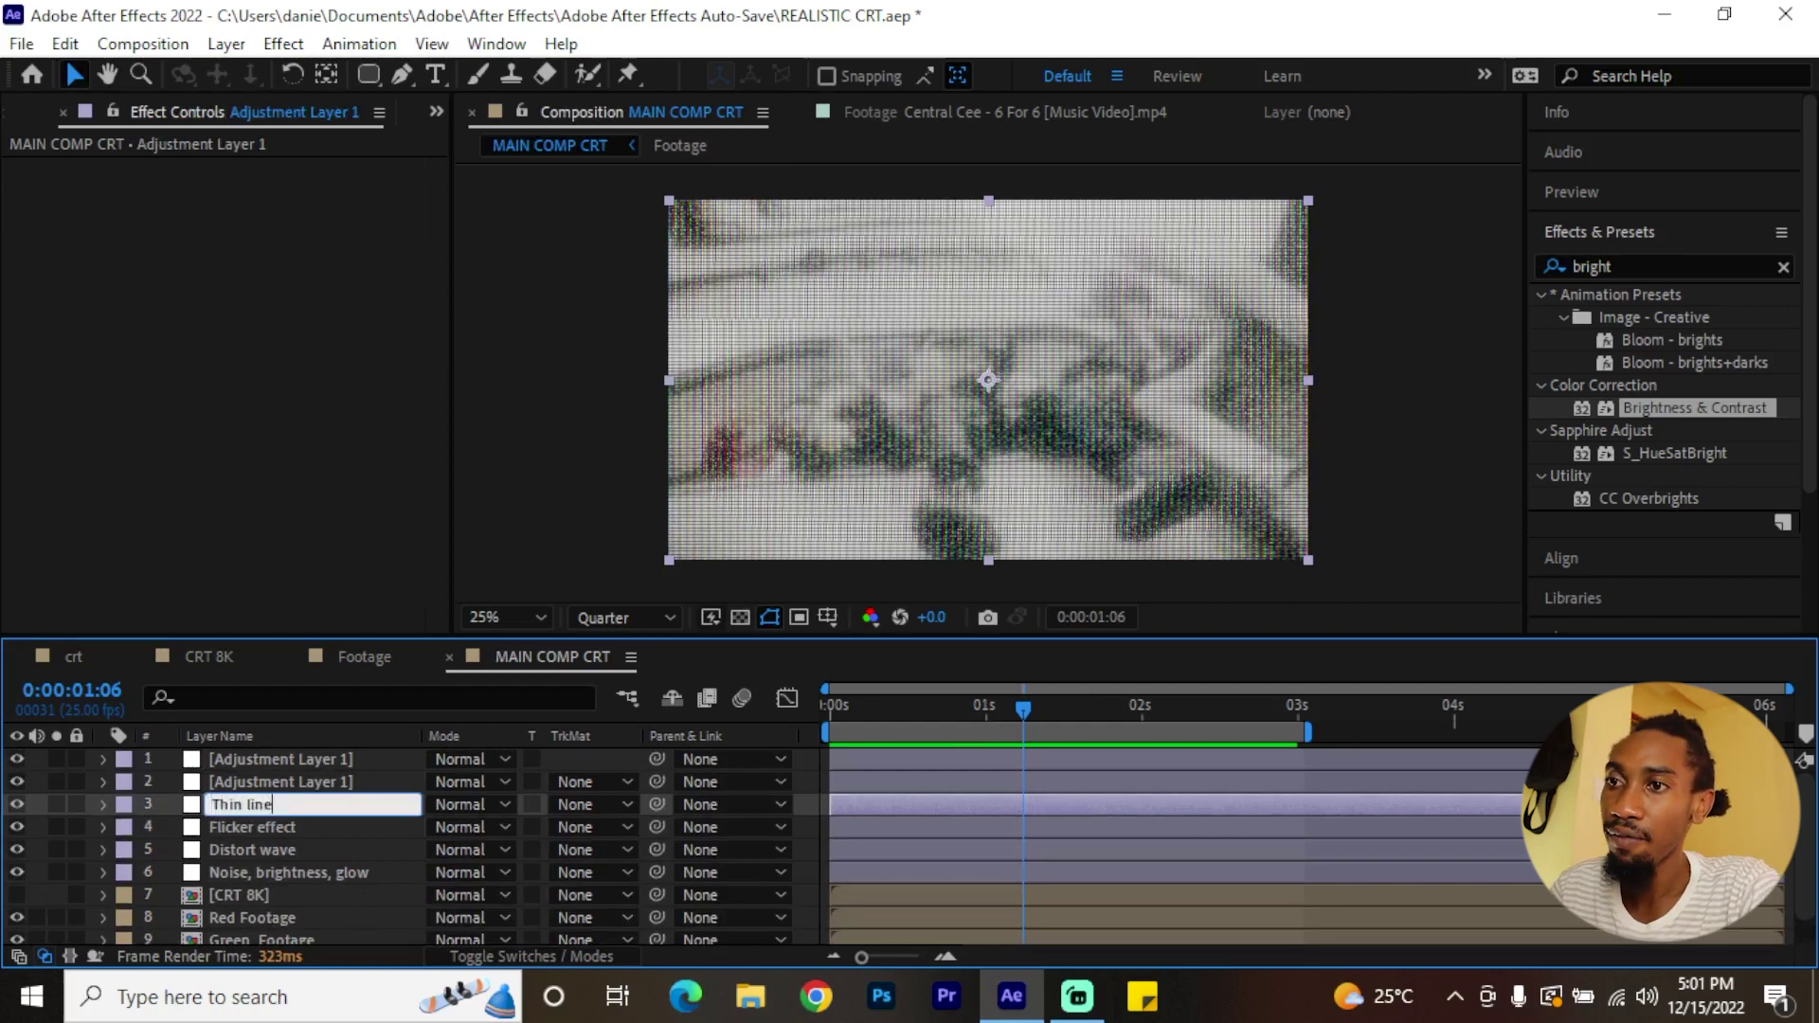
click(280, 782)
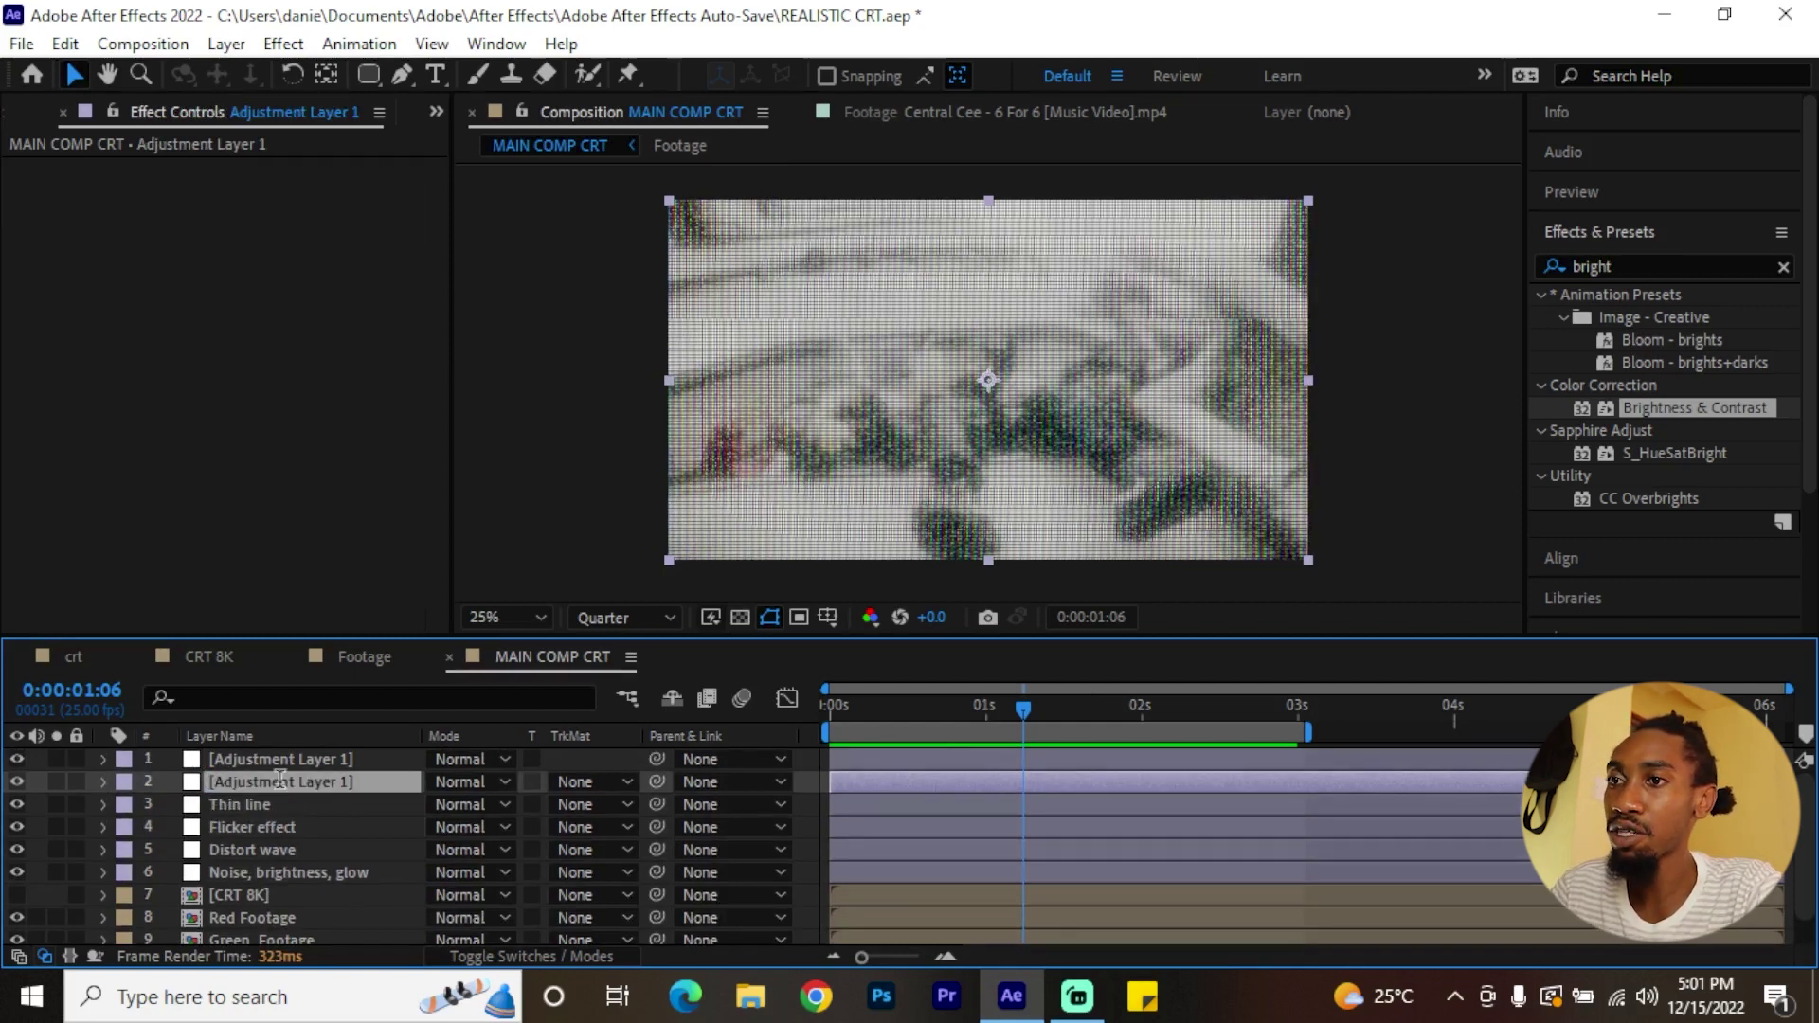
key(Return)
text(thick line)
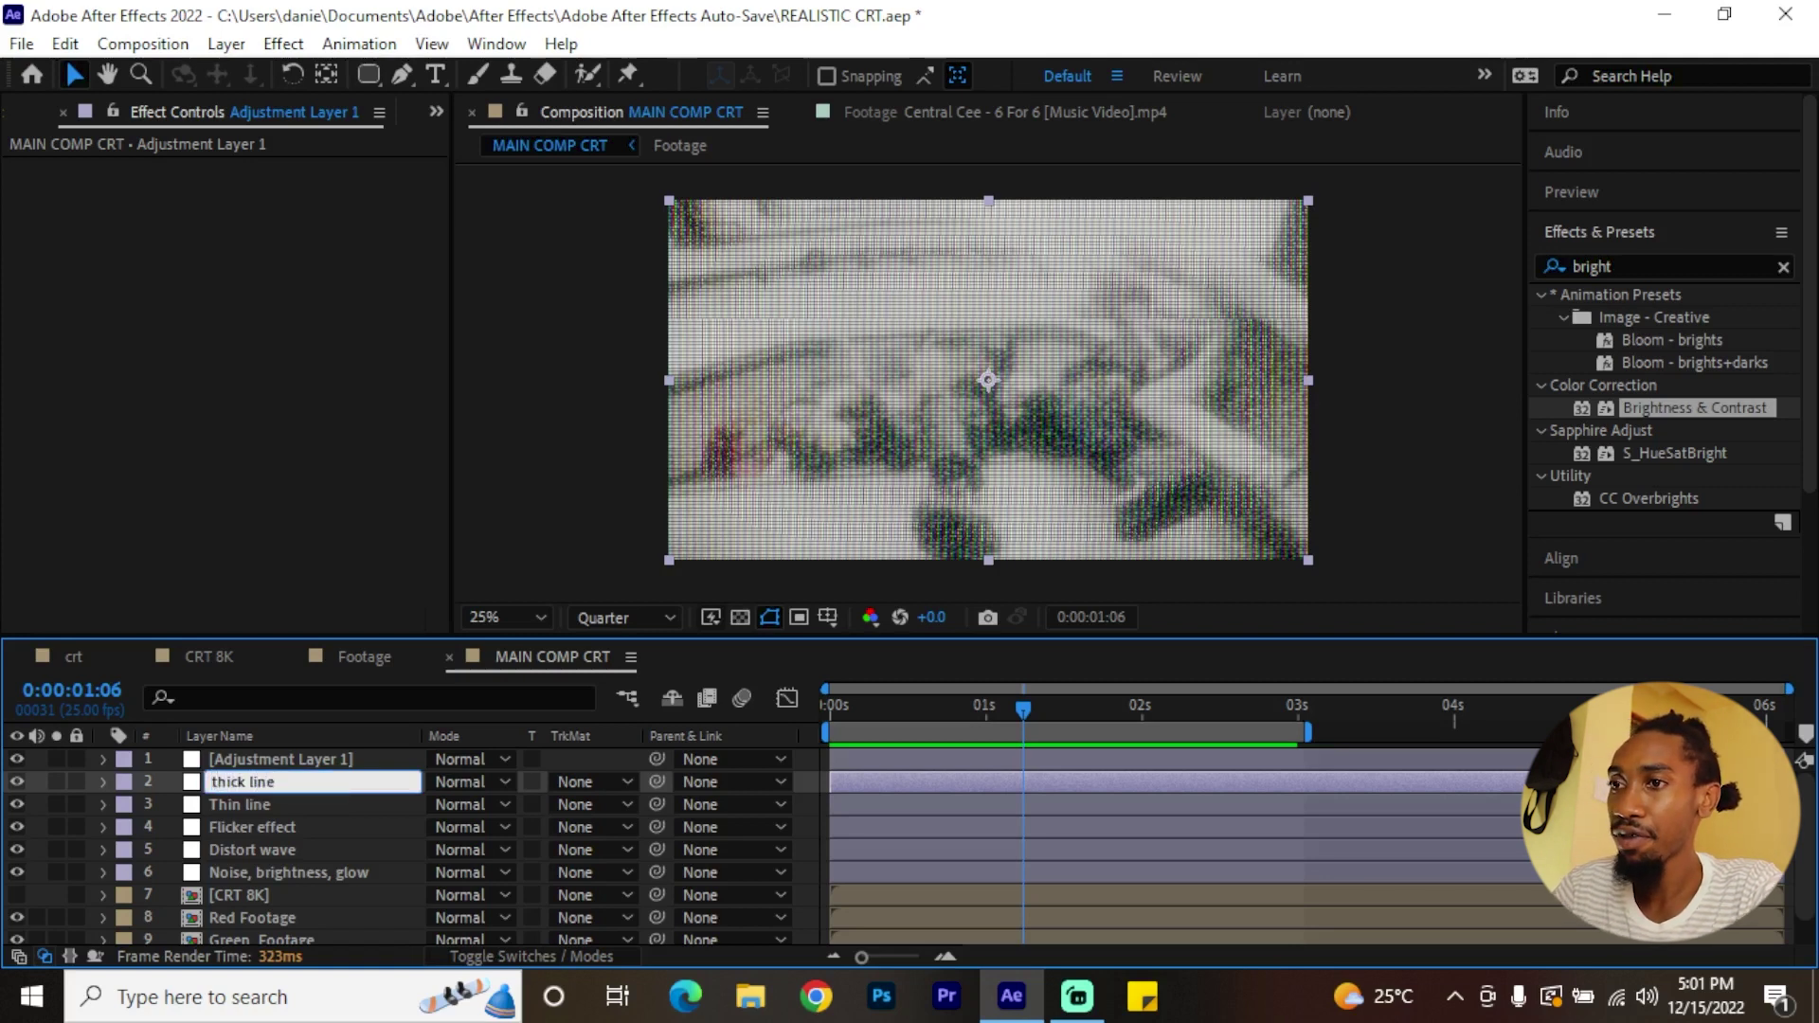
key(Return)
- Add Brightness & Contrast to the Thin line and thick line layers, and set the thick line's Brightness to 100
click(240, 805)
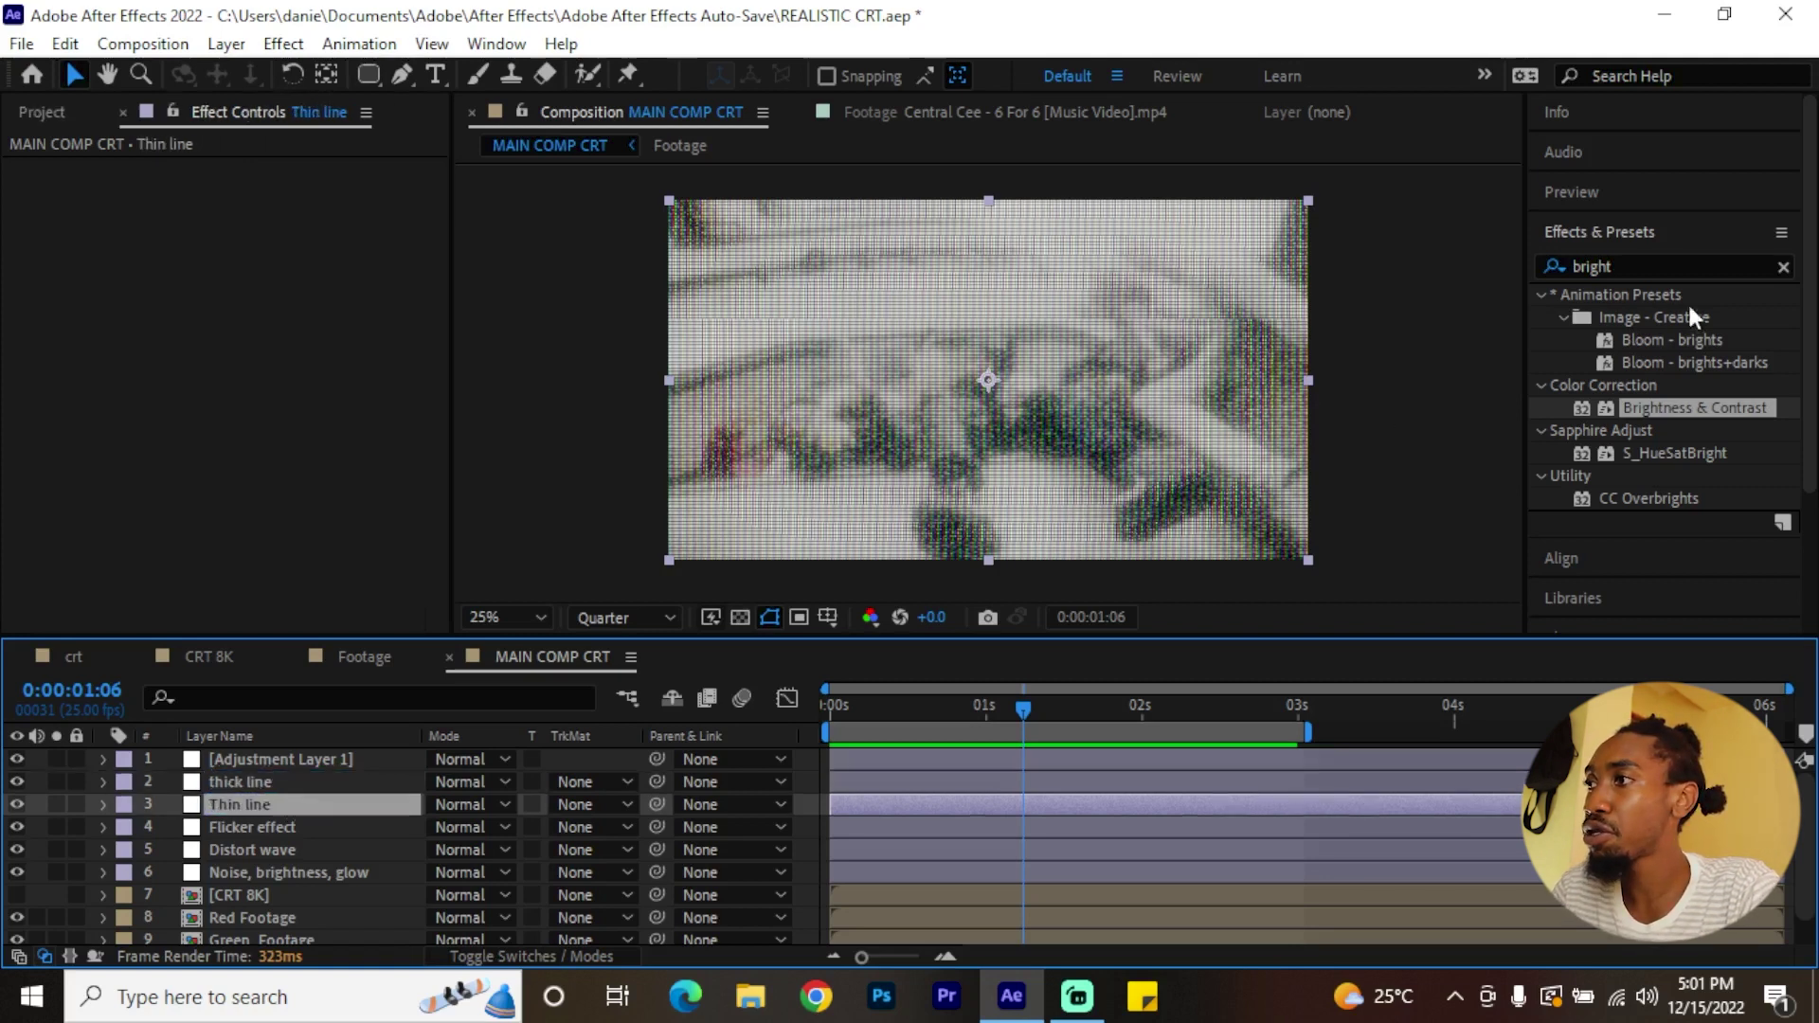
drag(1741, 417, 286, 783)
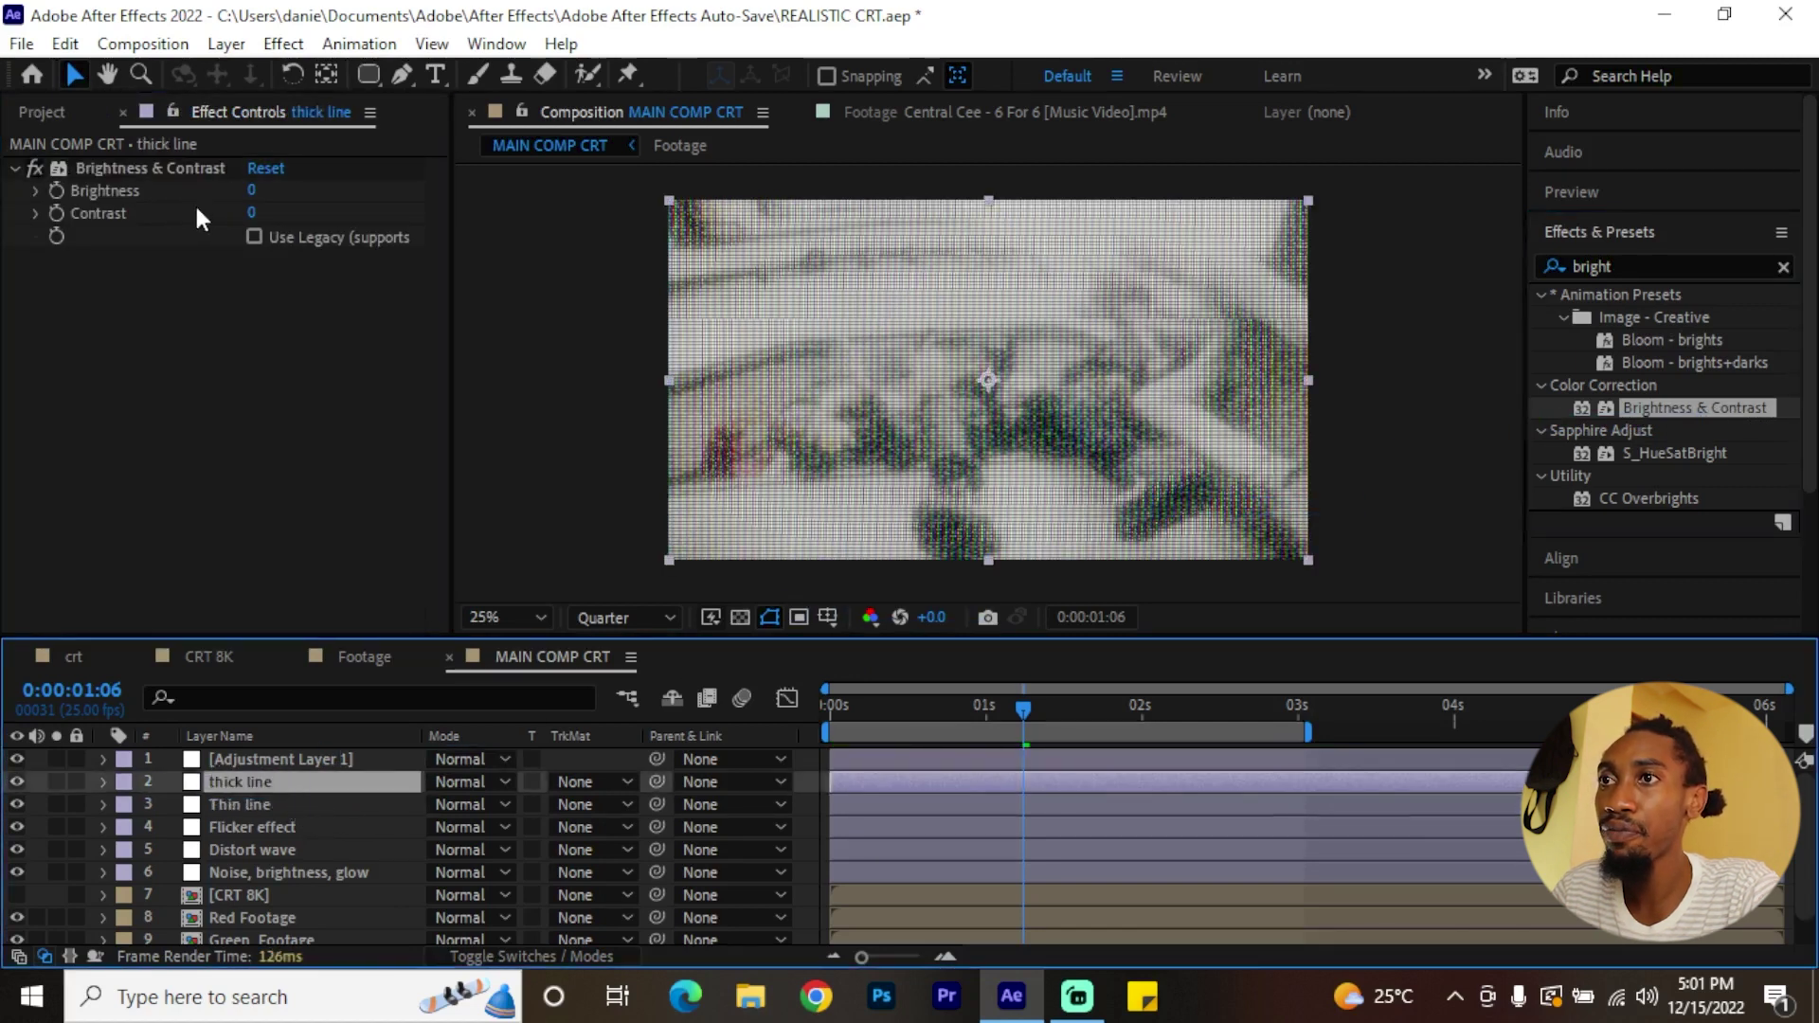
drag(250, 196, 285, 191)
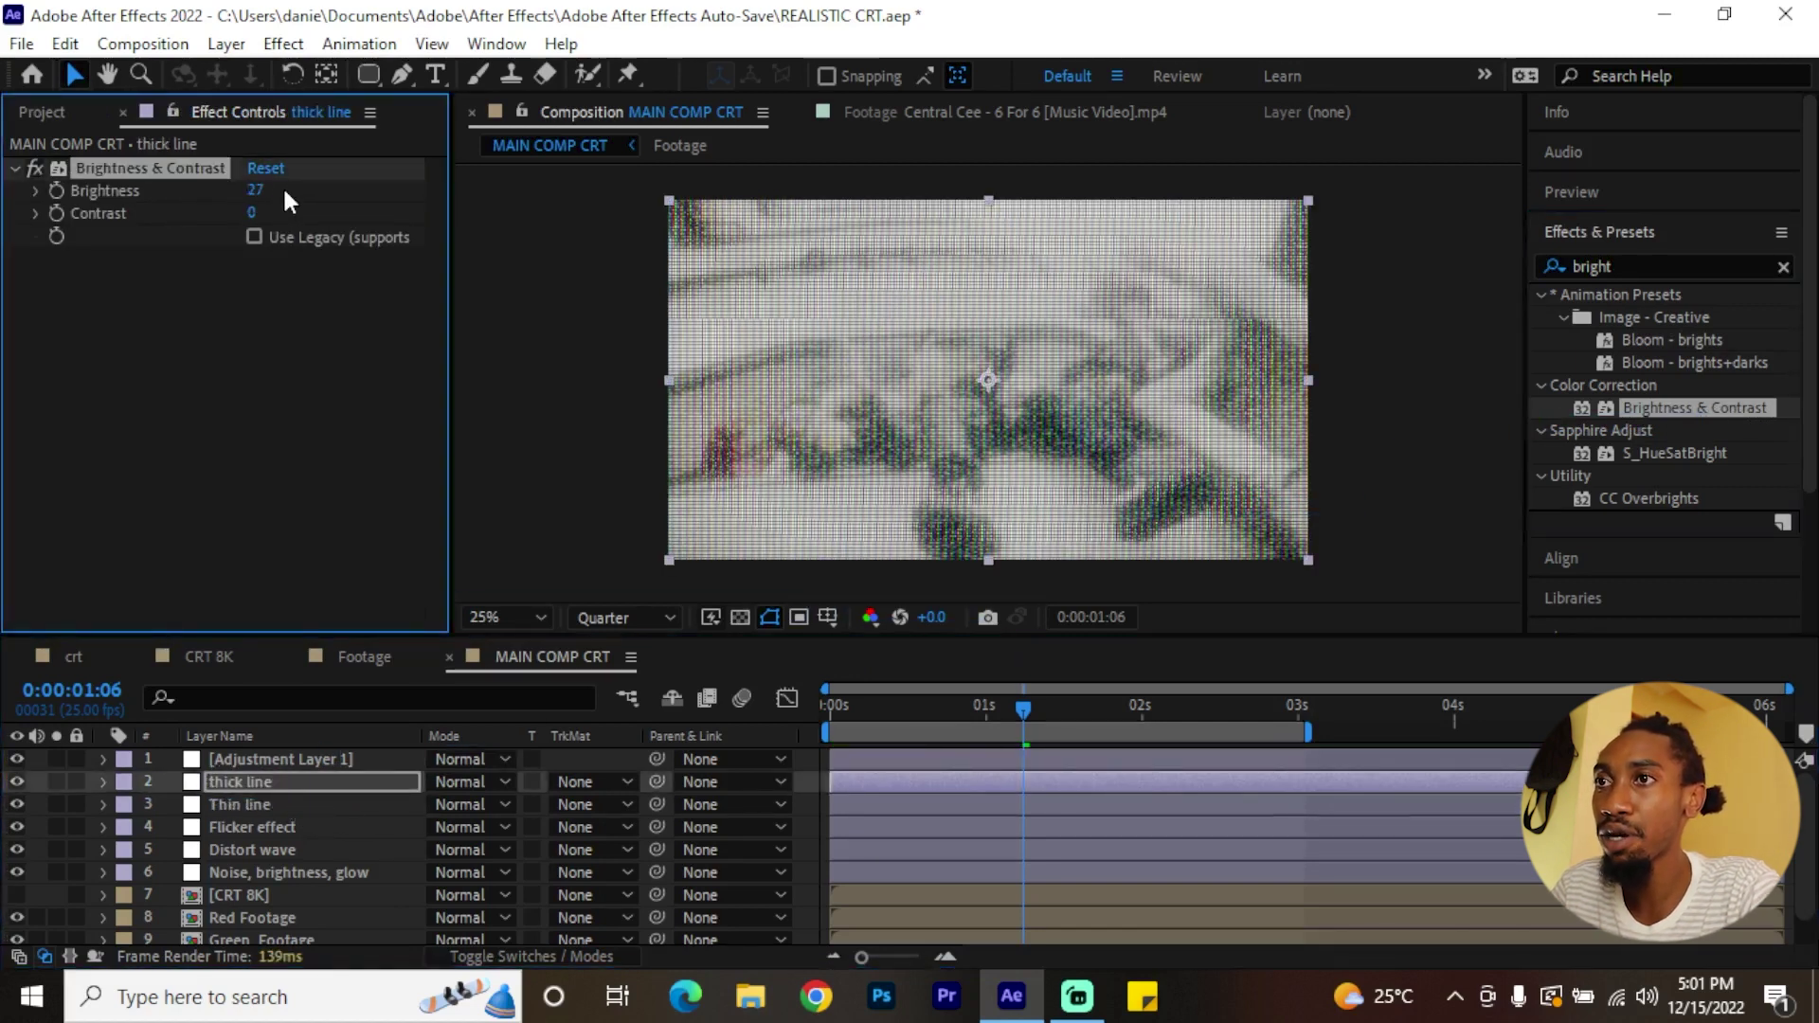
click(256, 190)
text(100)
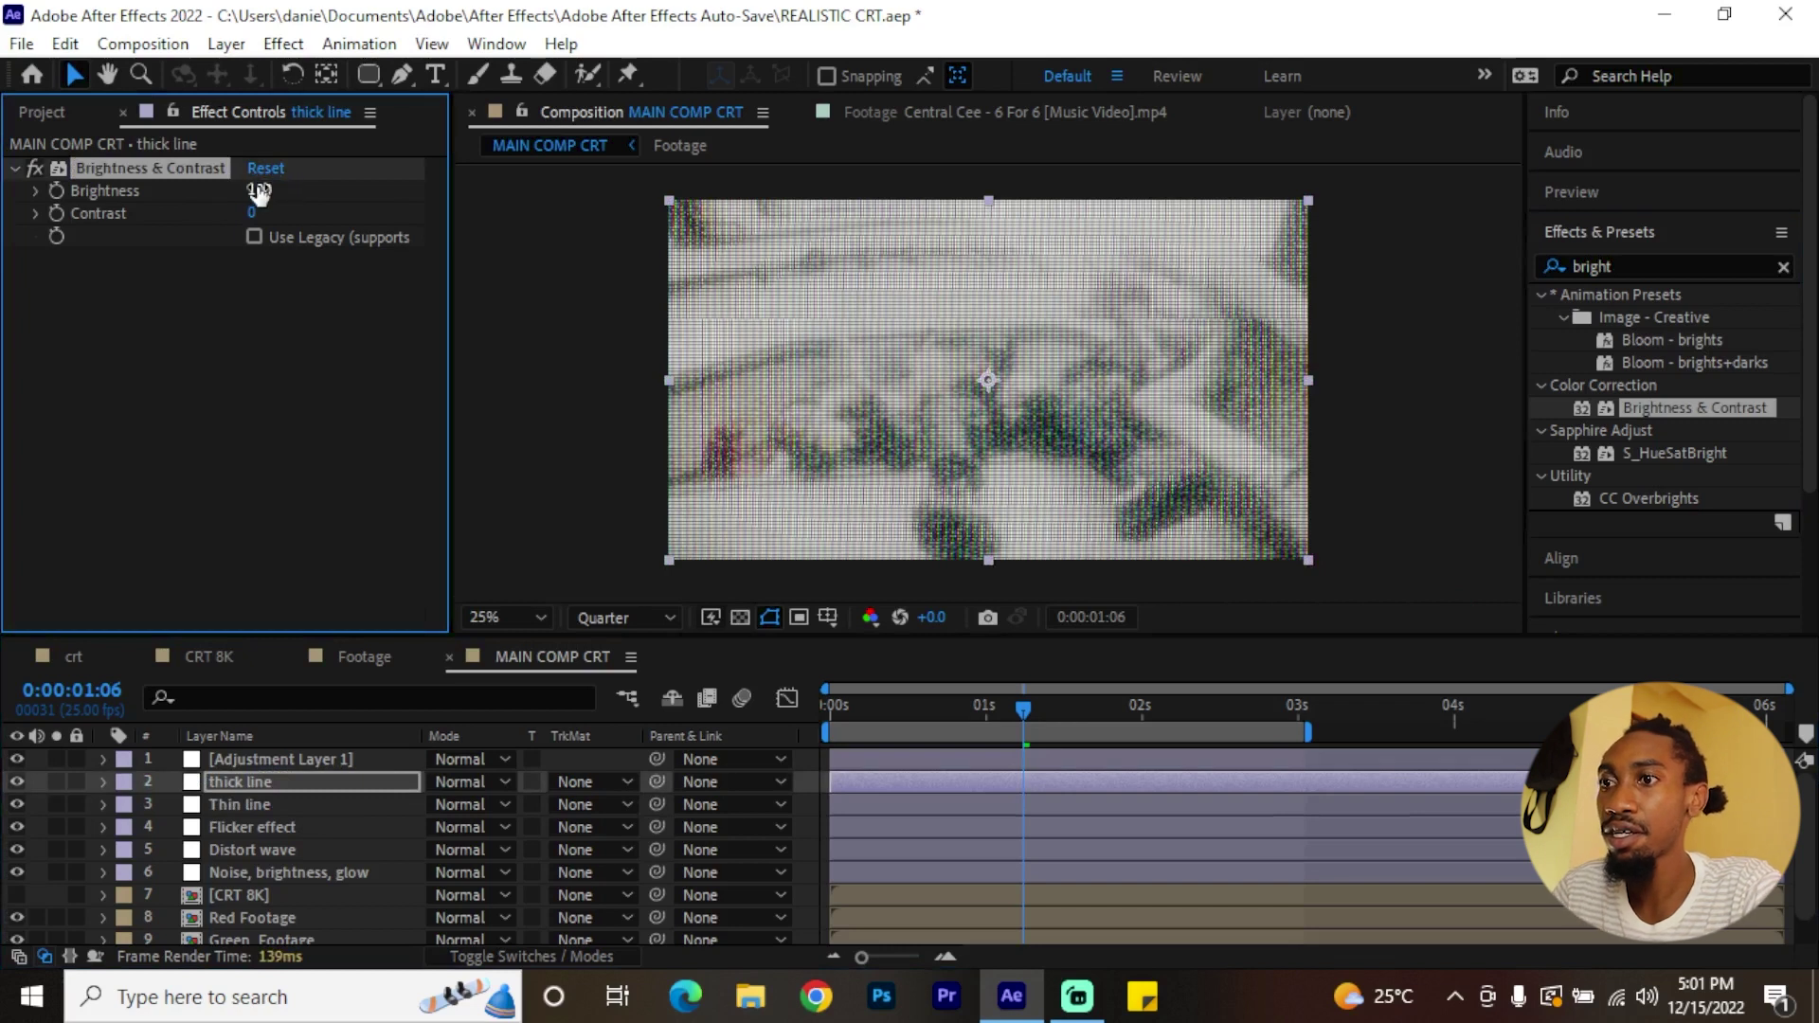
key(Return)
- Set the Brightness of the Thin line layer's Brightness & Contrast effect to 100
click(252, 803)
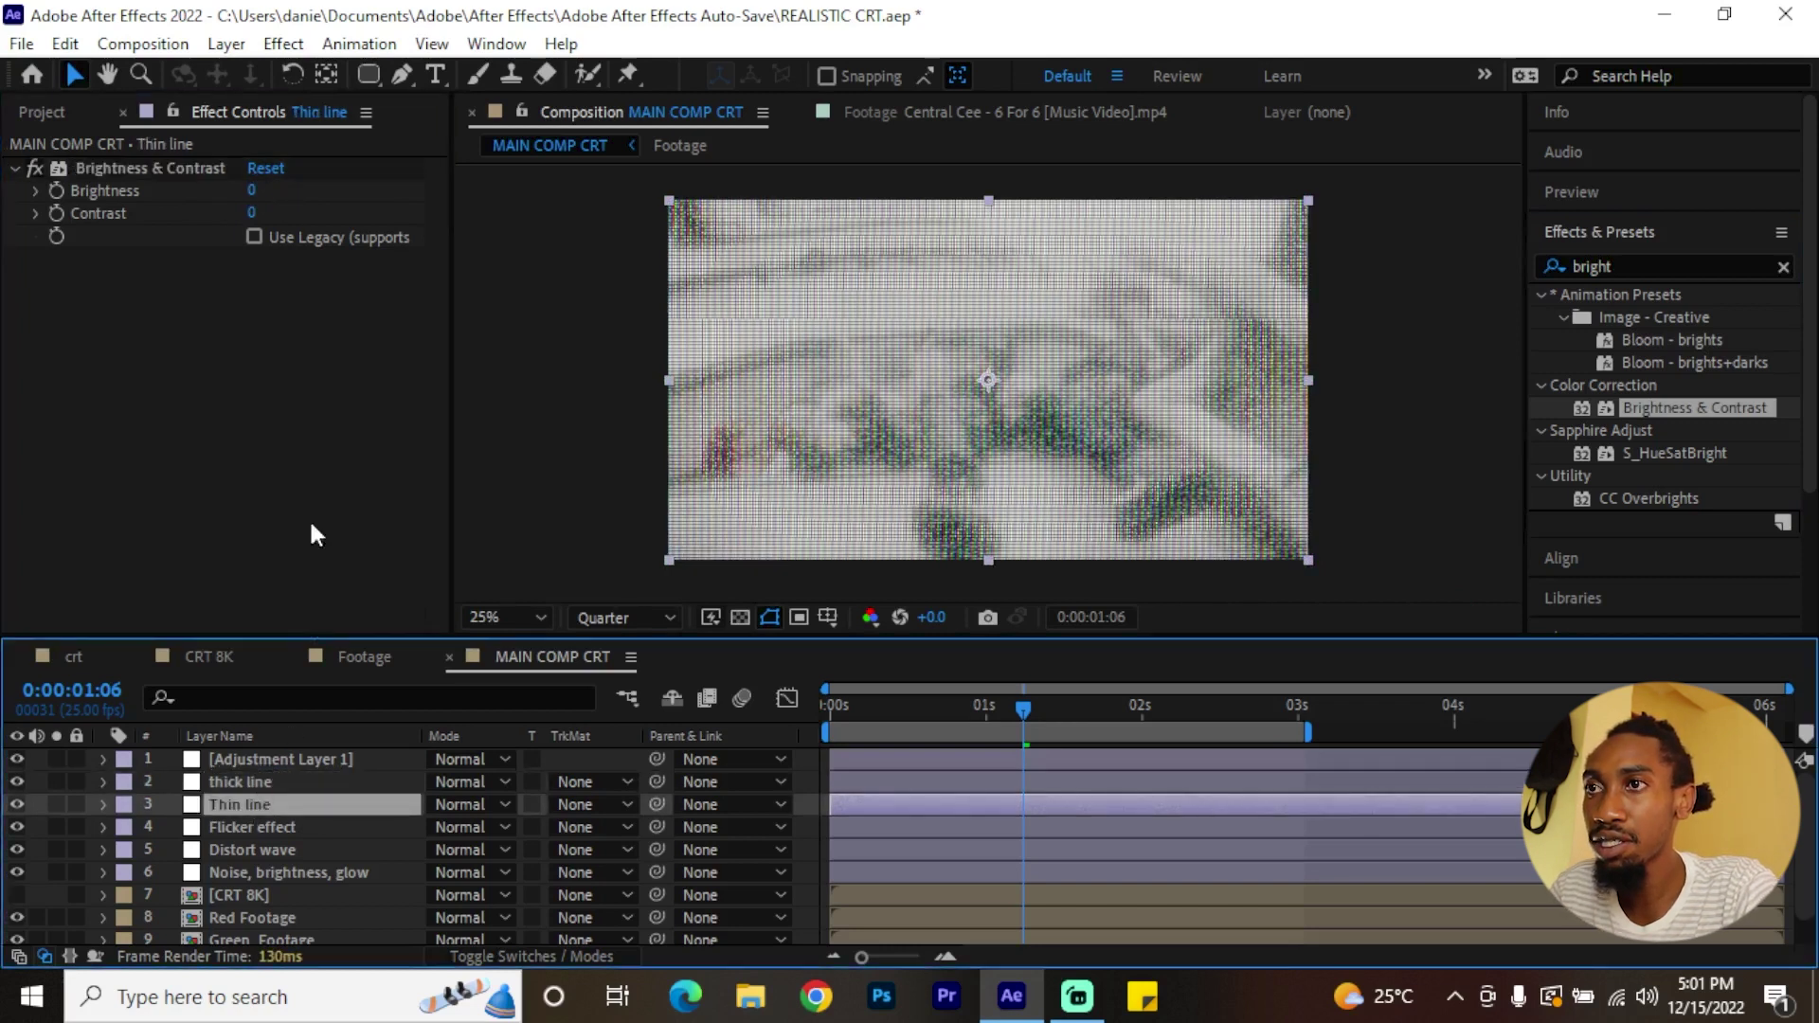
click(251, 191)
text(100)
key(Return)
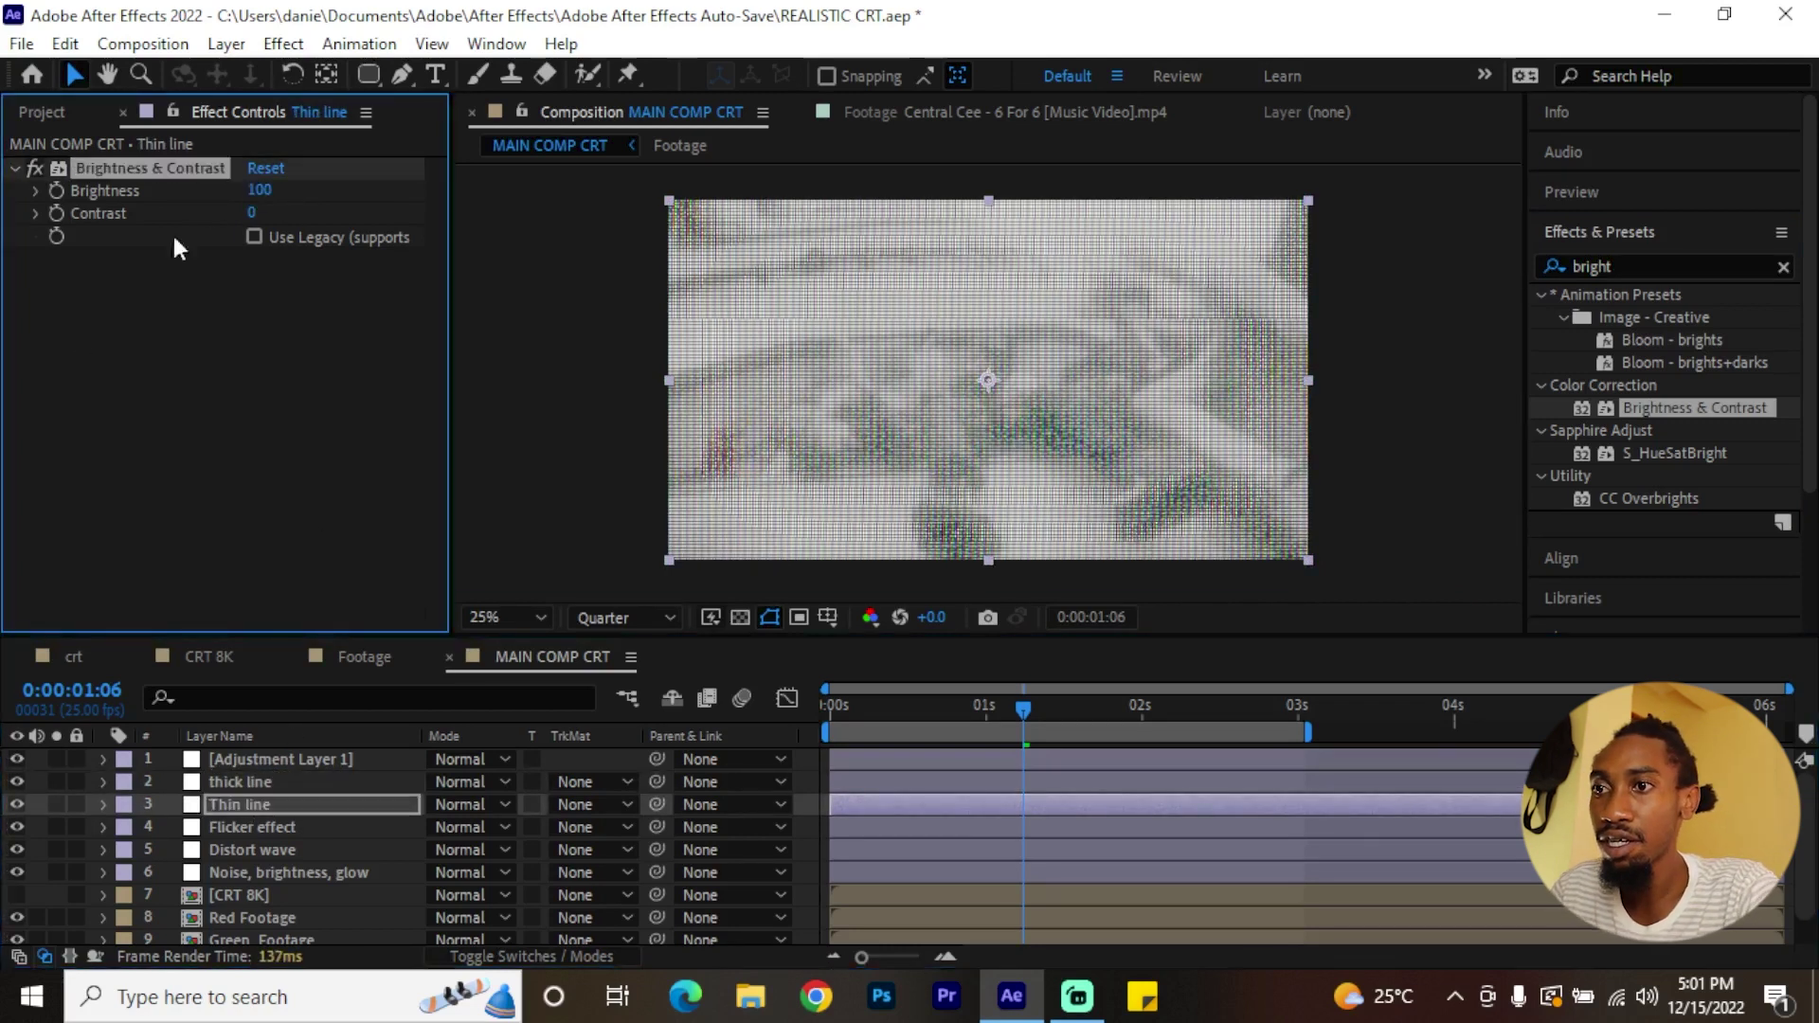
- Hide the thick line layer, then unlink the Thin line layer's Scale proportions and reduce its vertical scale to 6%
click(19, 776)
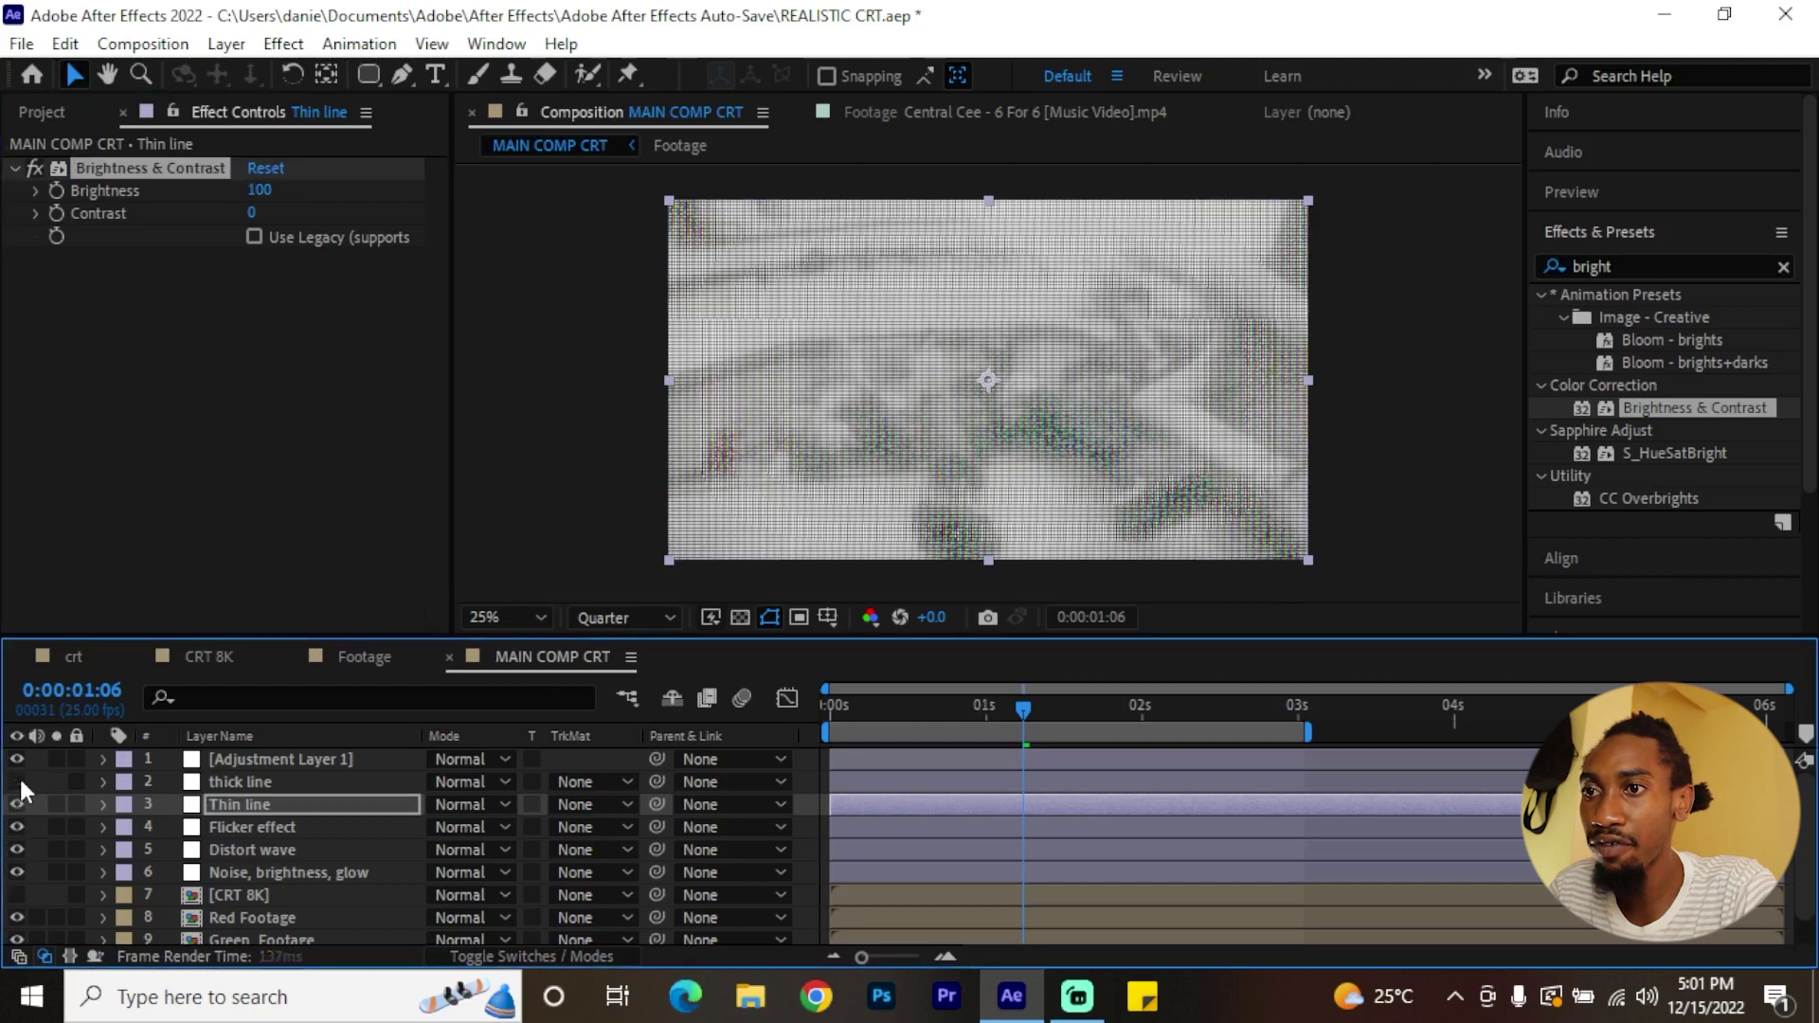
click(261, 811)
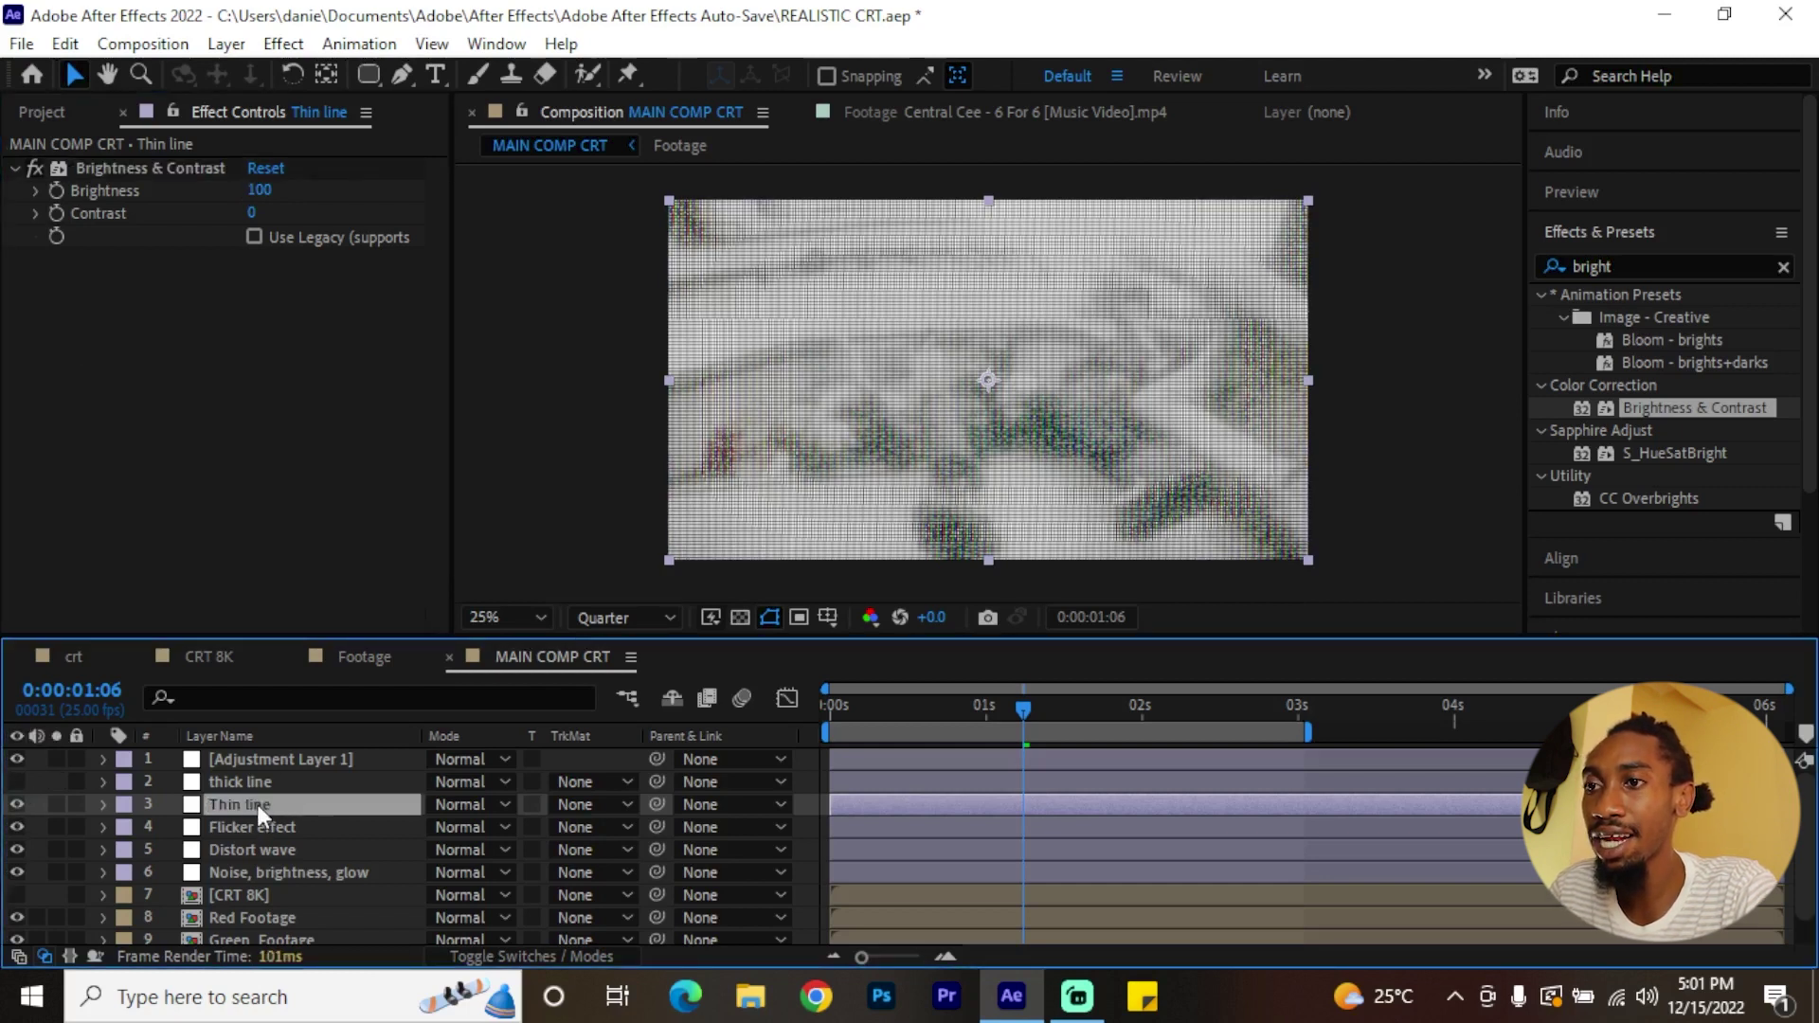
key(s)
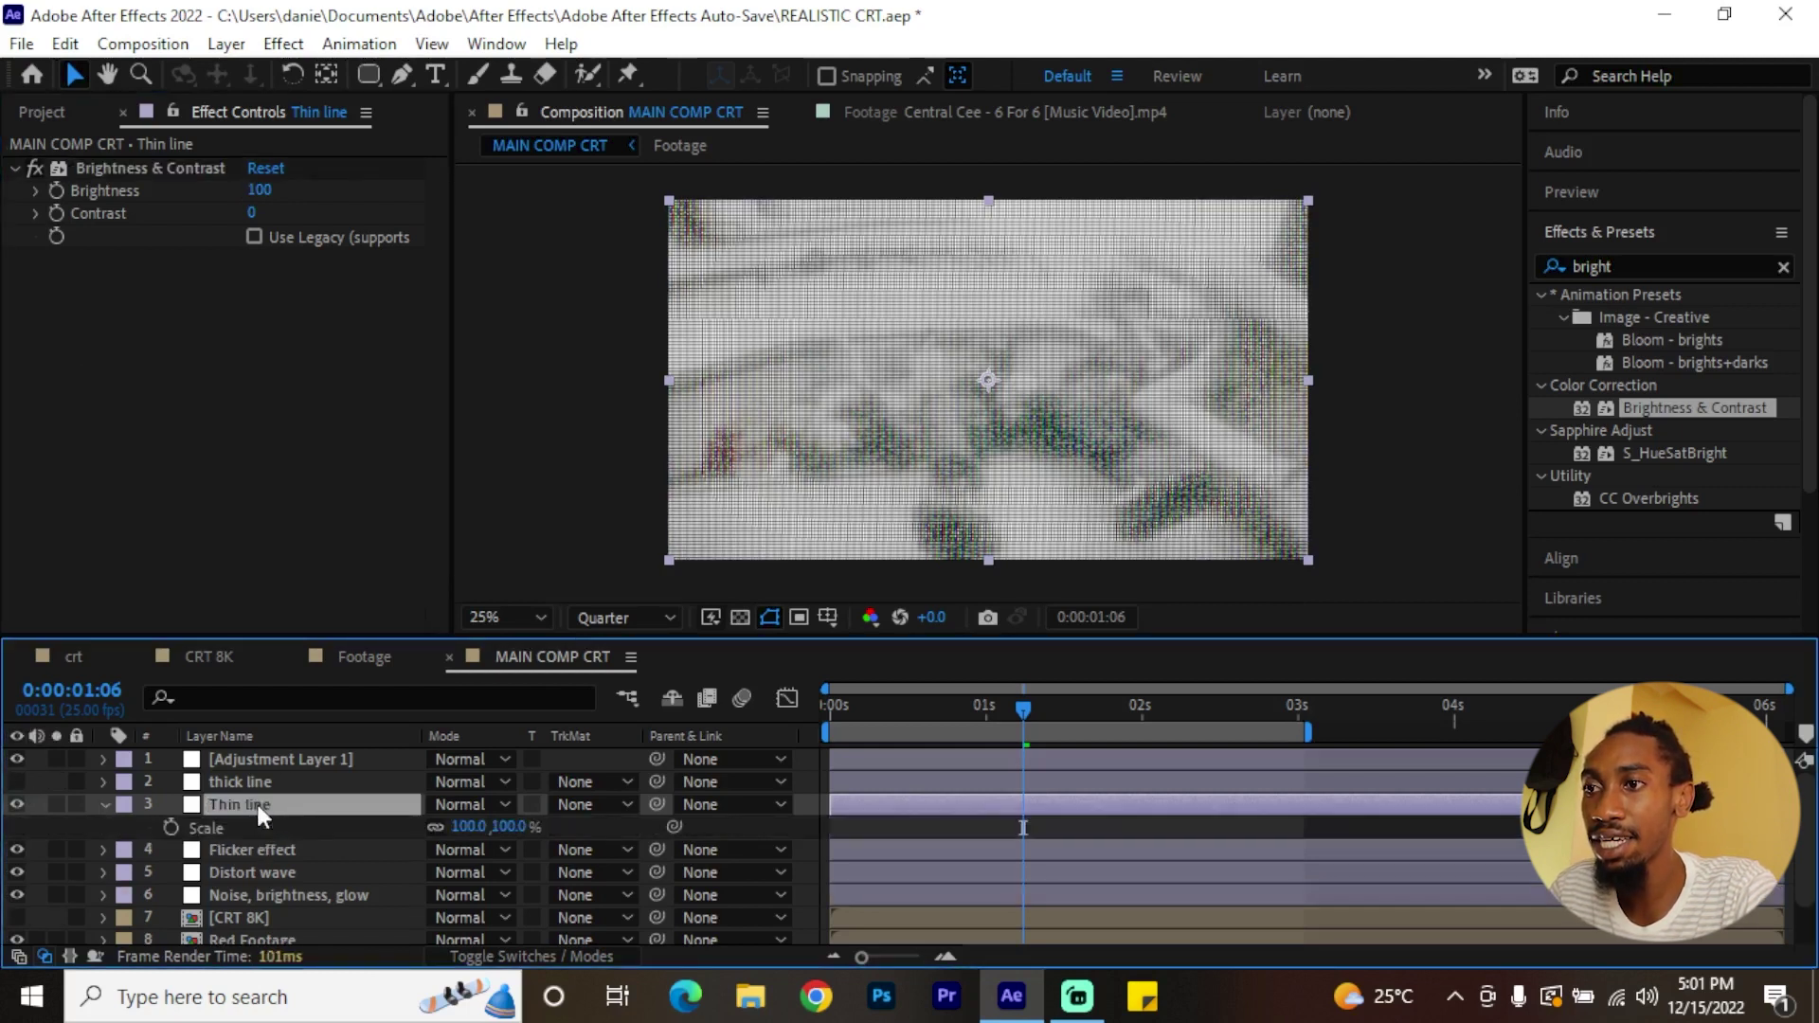
click(435, 826)
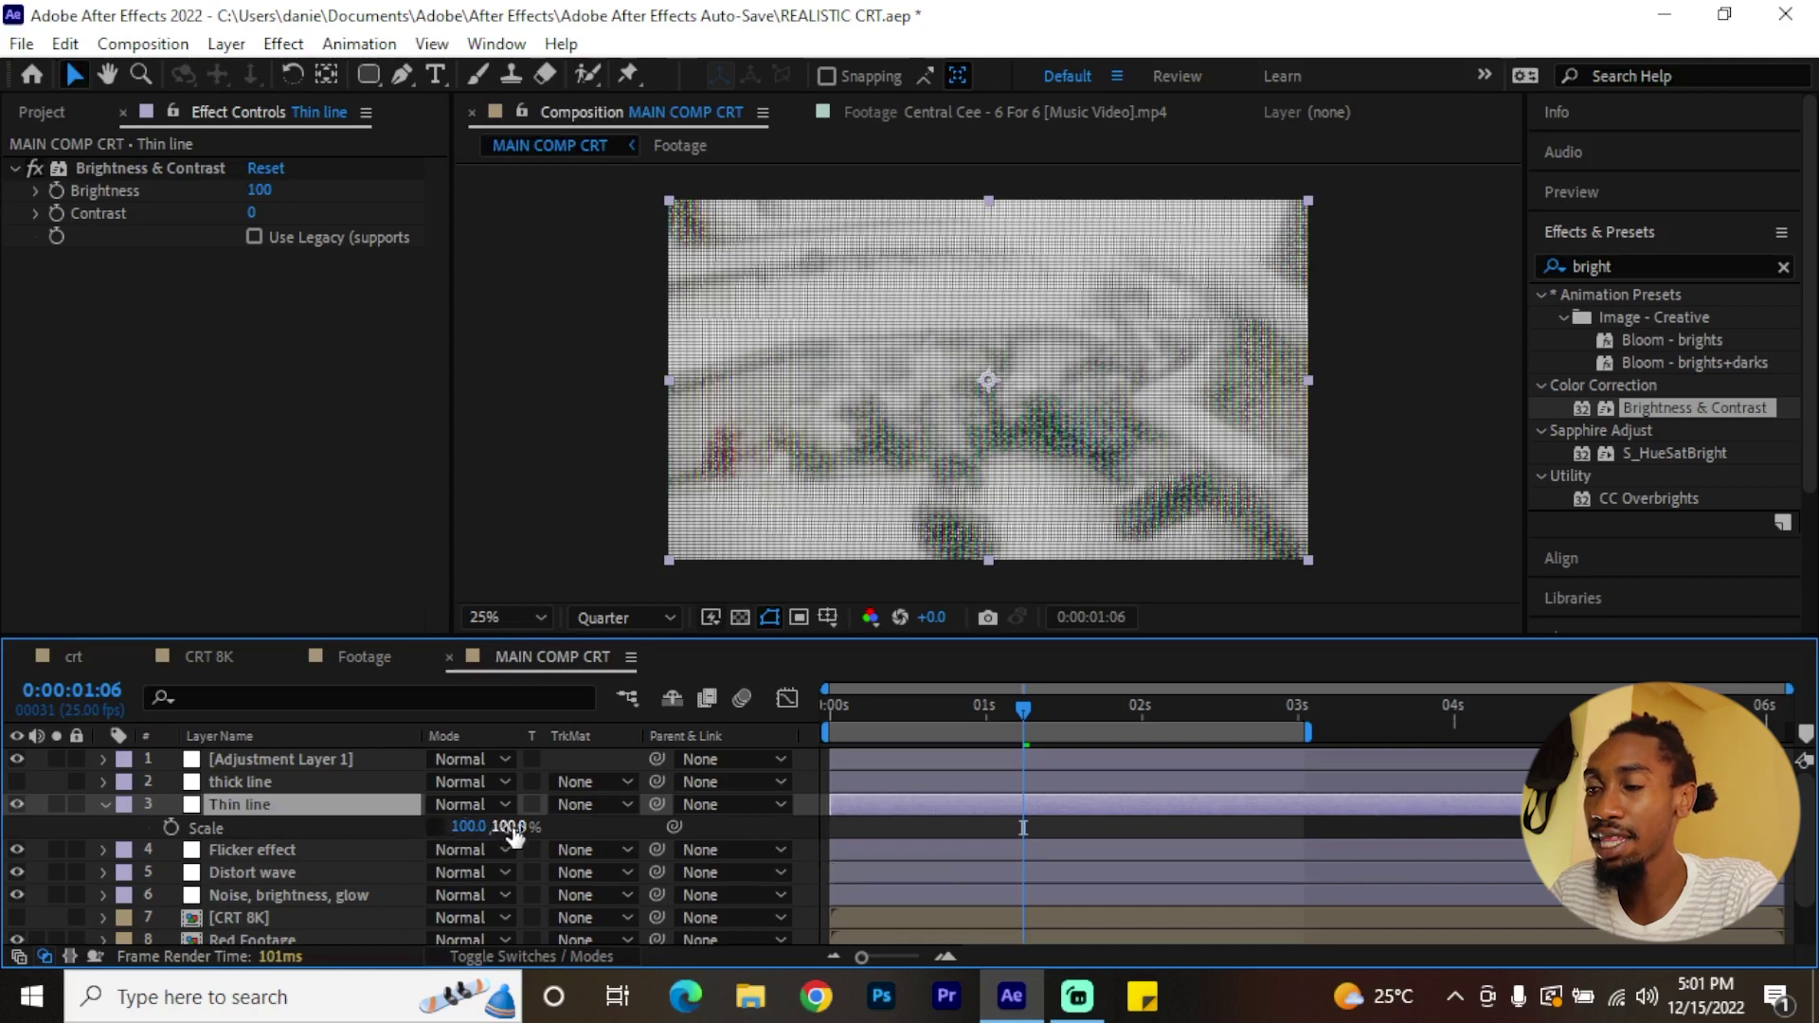
drag(512, 832, 471, 826)
- Show the thick line layer again and reduce only its vertical scale to 16%
click(239, 781)
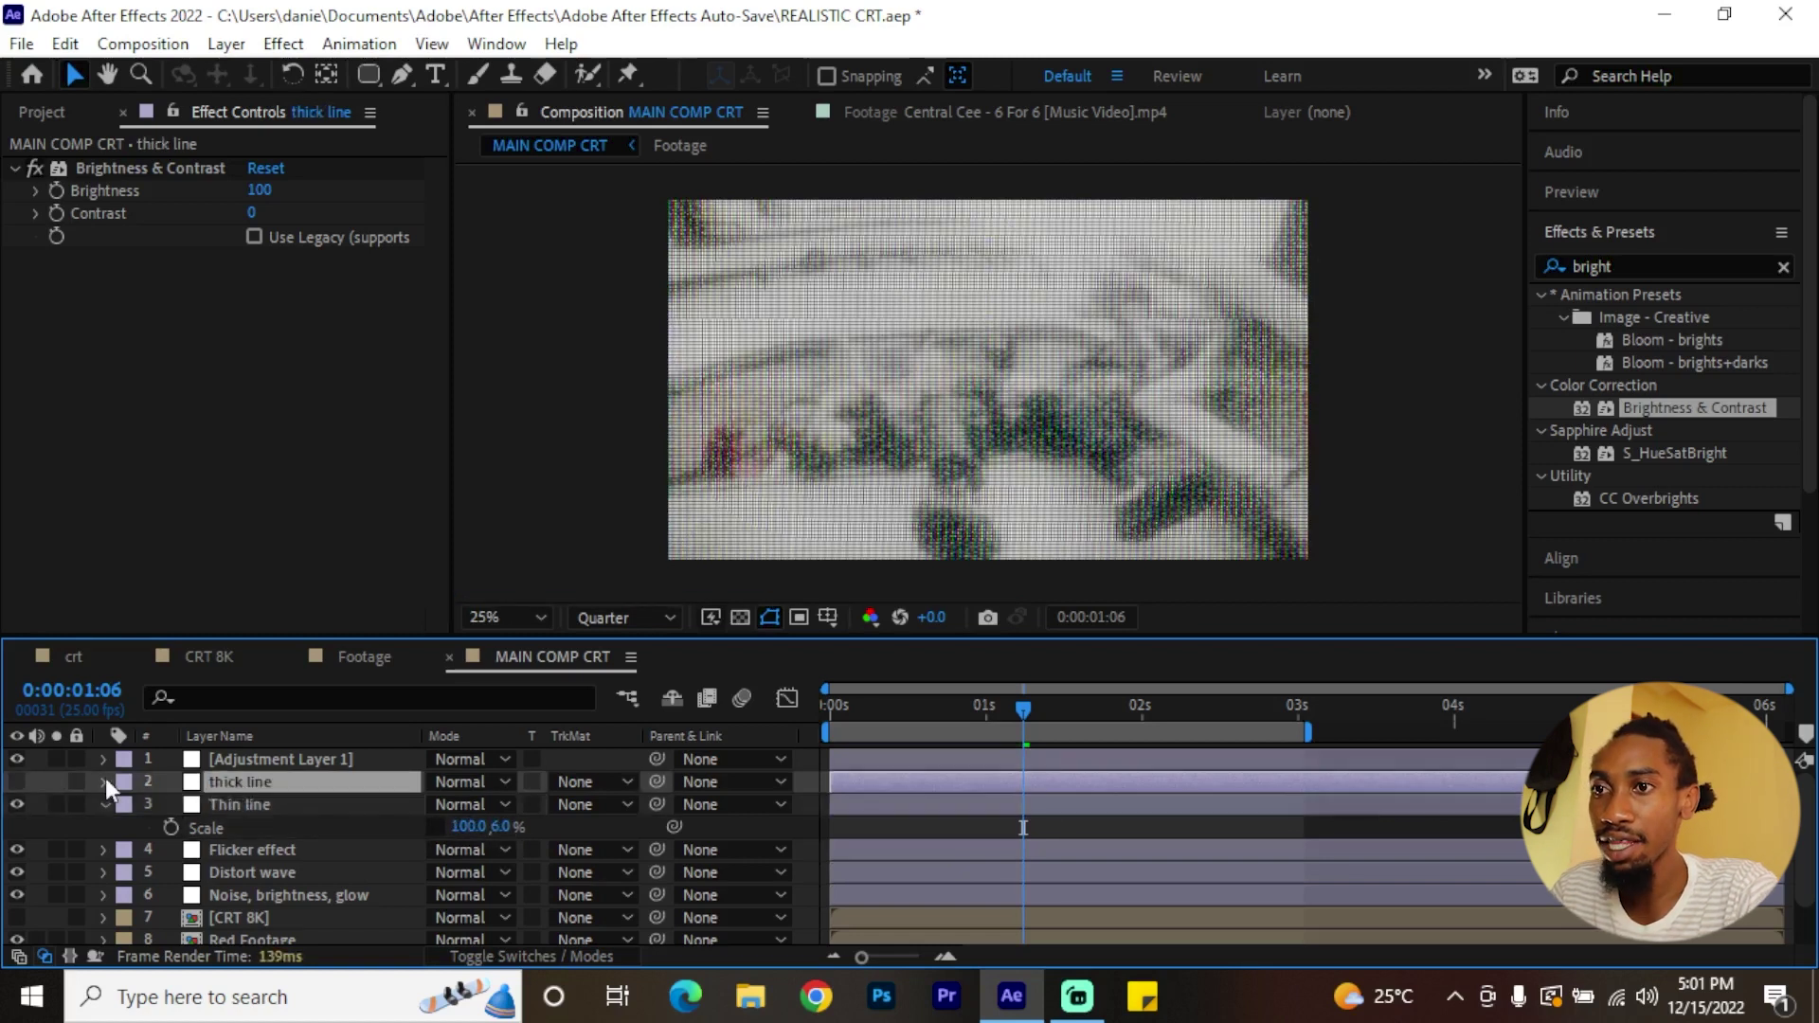
click(17, 782)
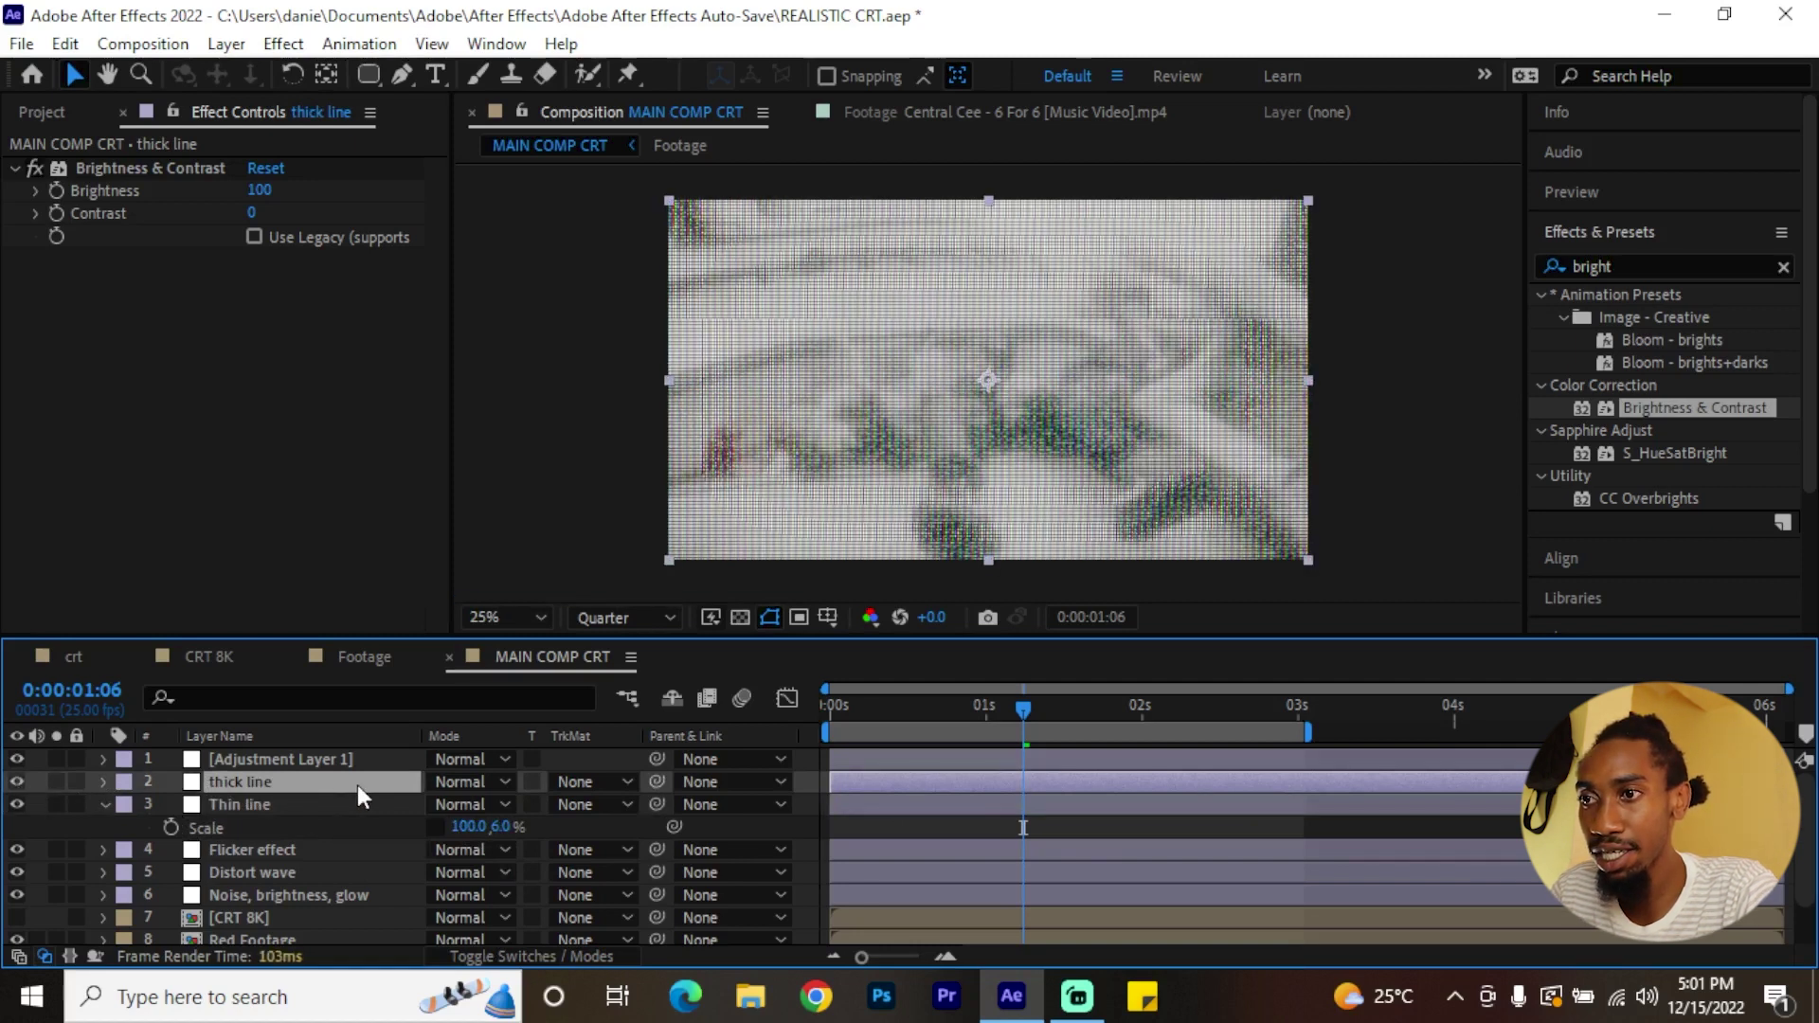
key(s)
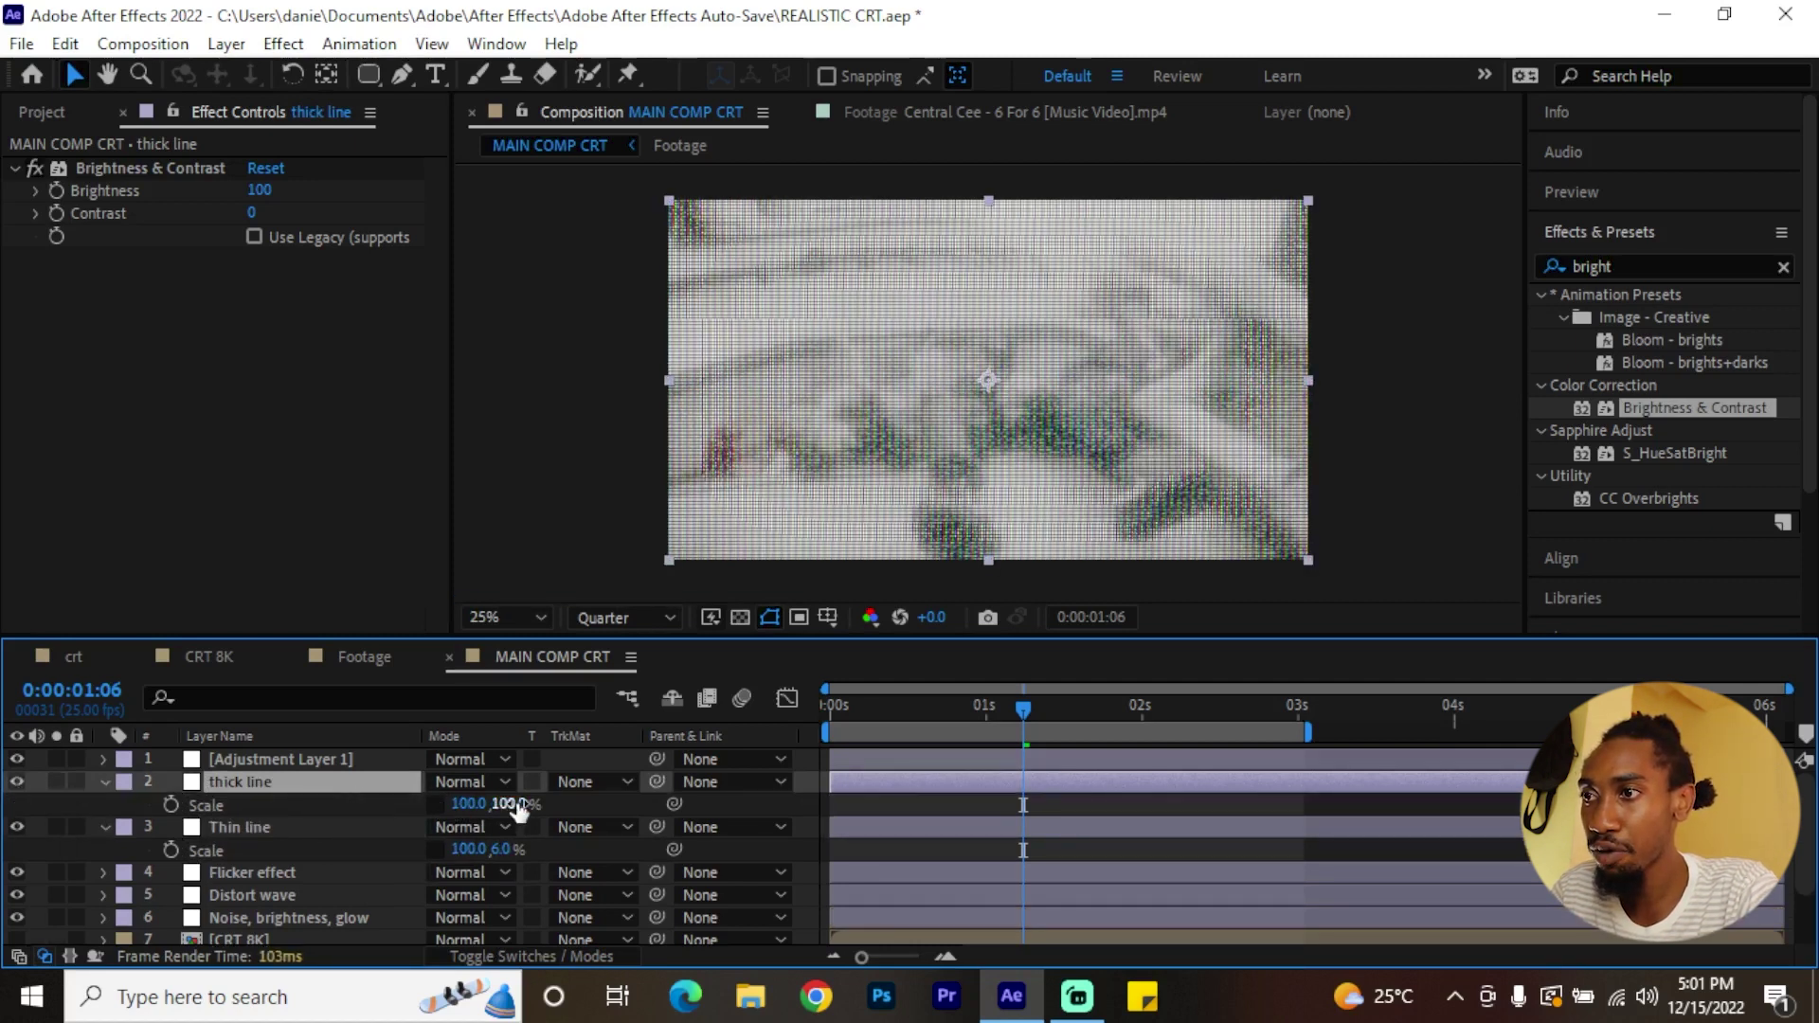
drag(508, 803, 398, 796)
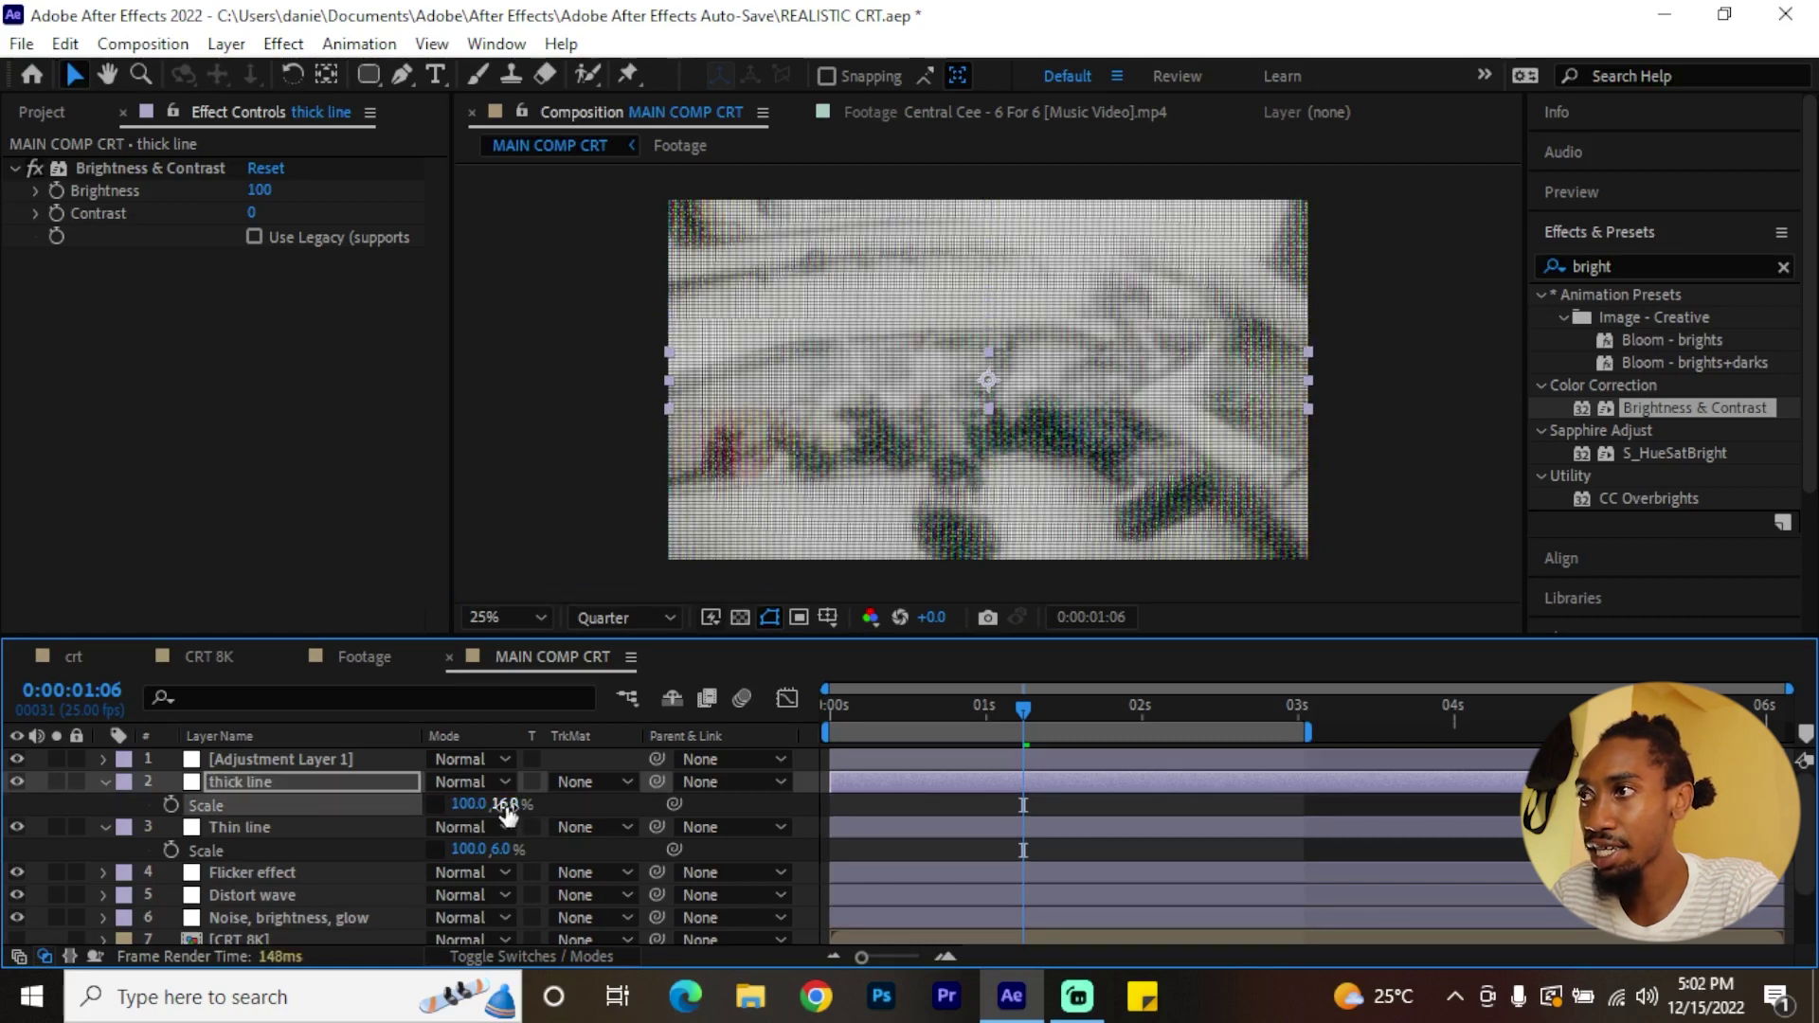
- At the start of the composition, set Position keyframes on both the thick line and Thin line layers
click(288, 781)
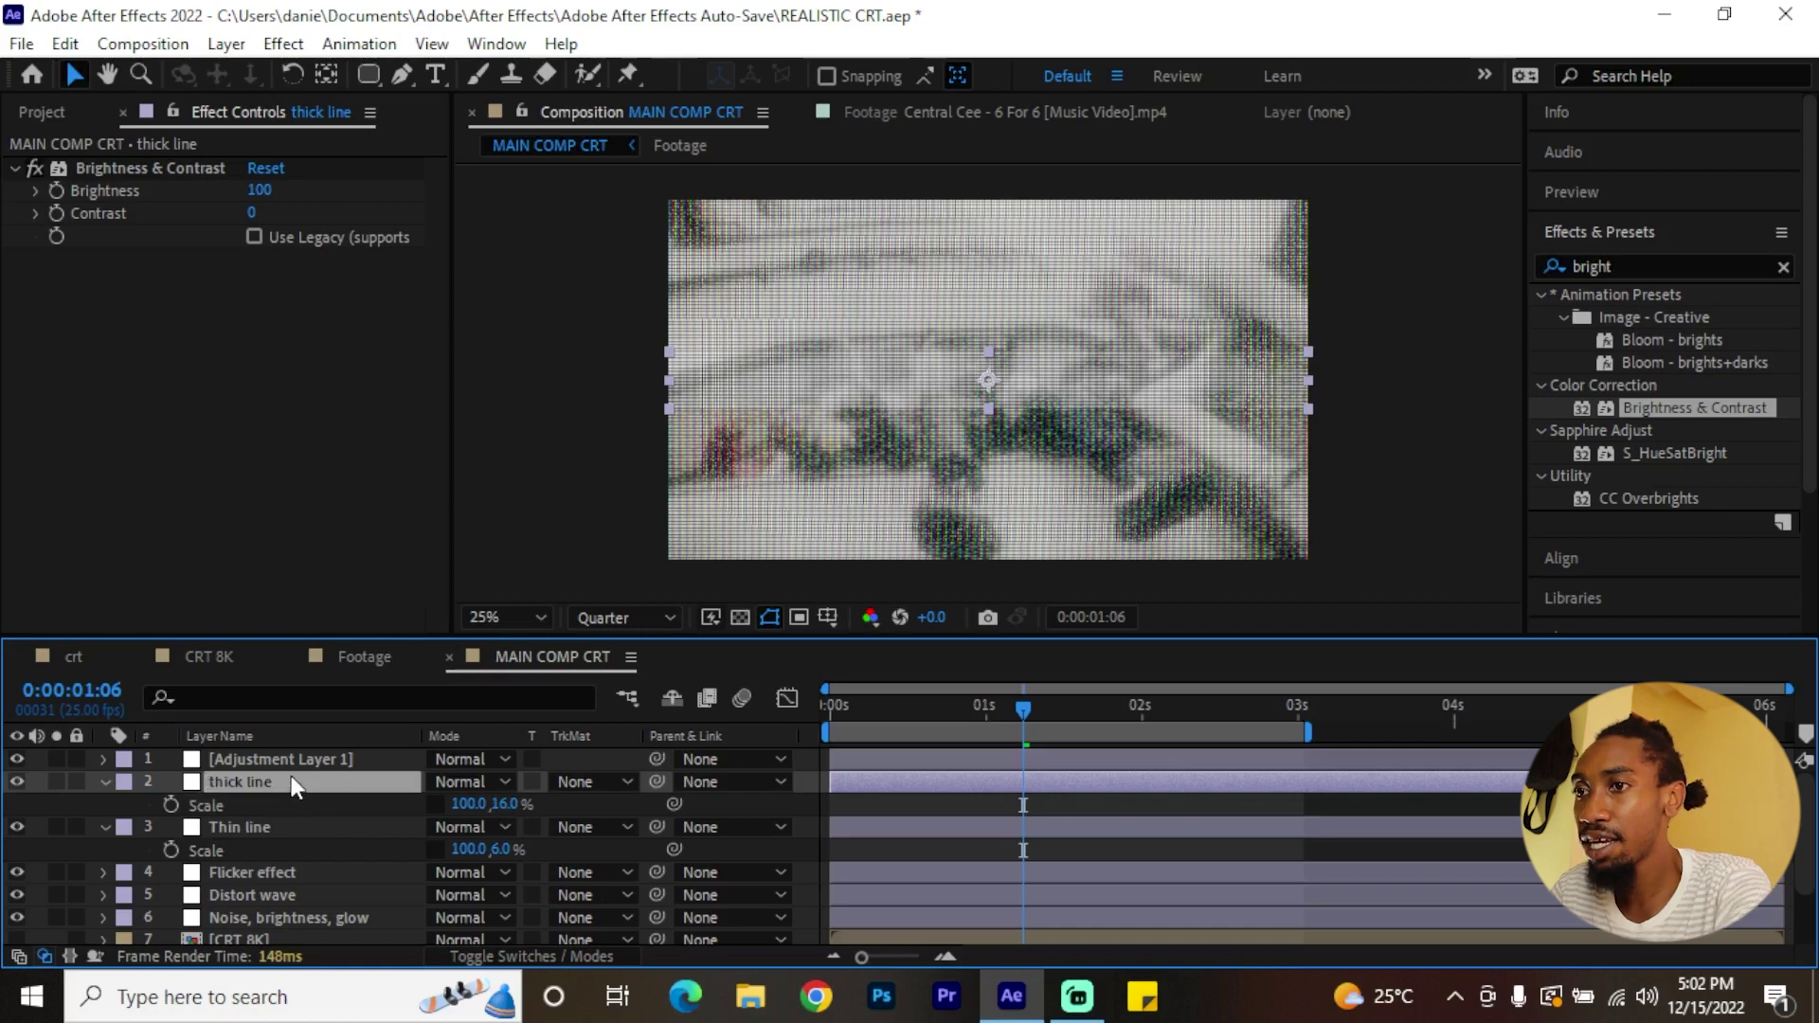
key(Home)
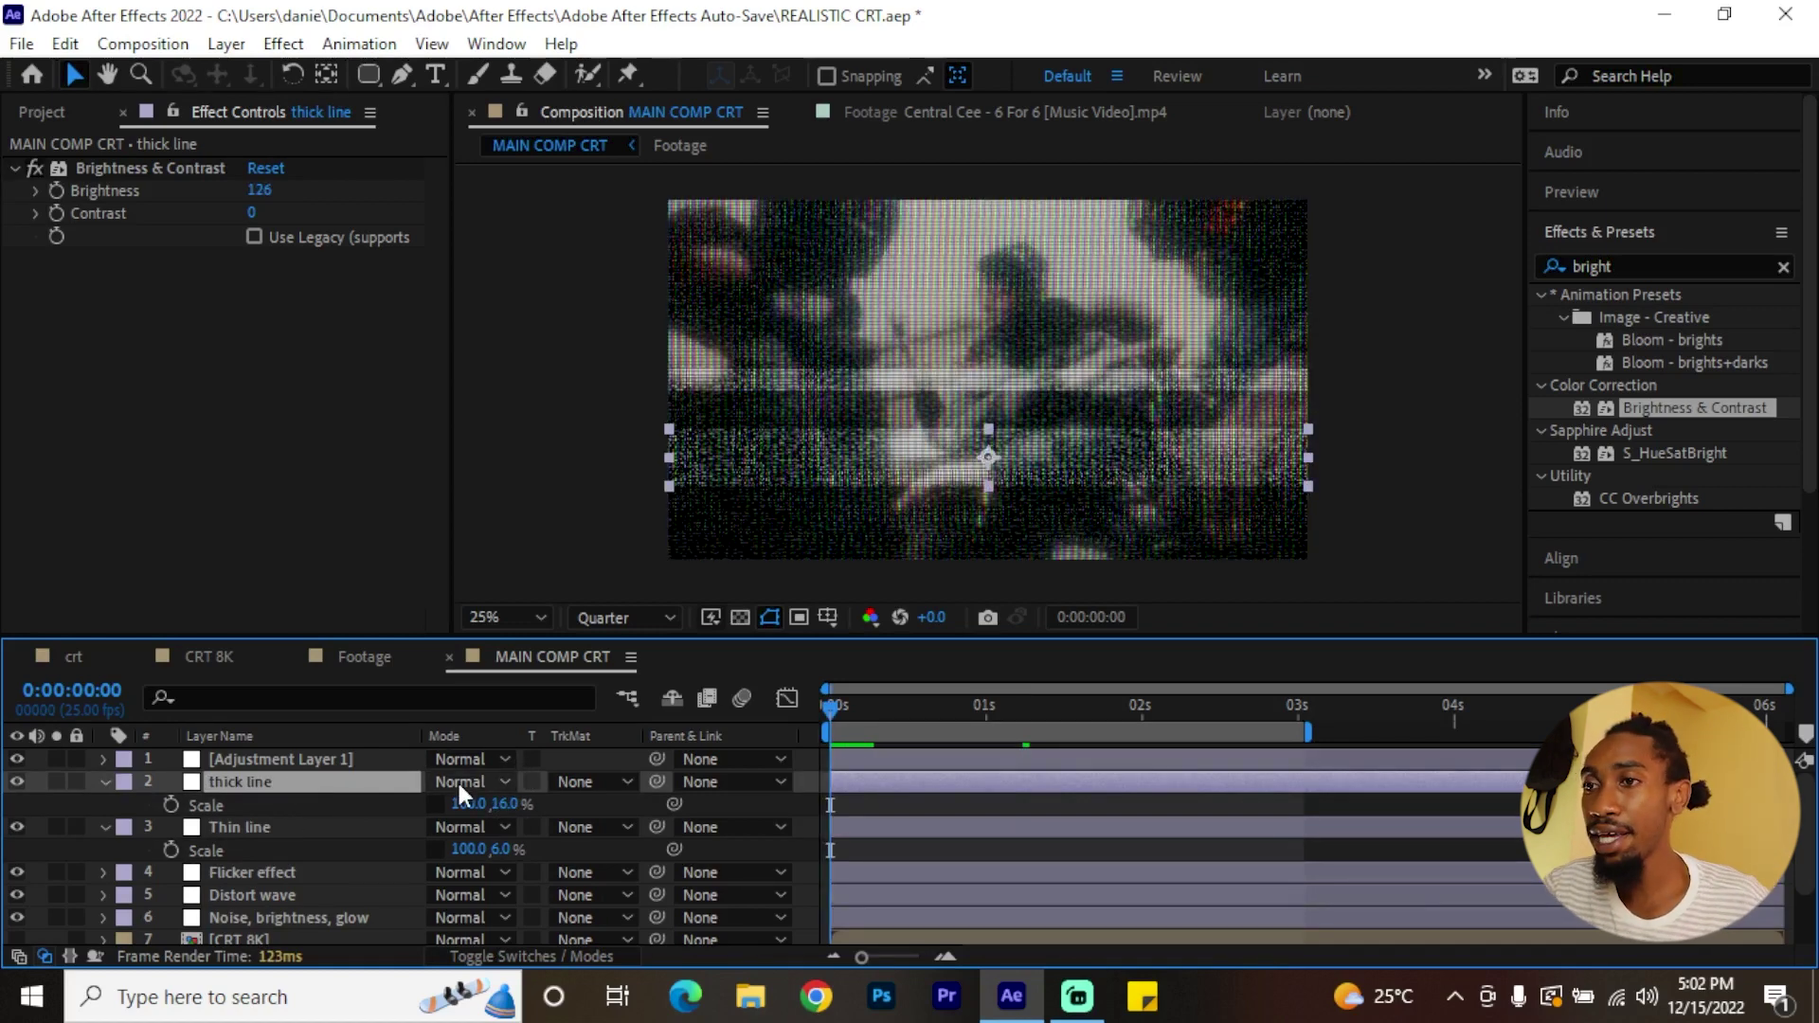
key(p)
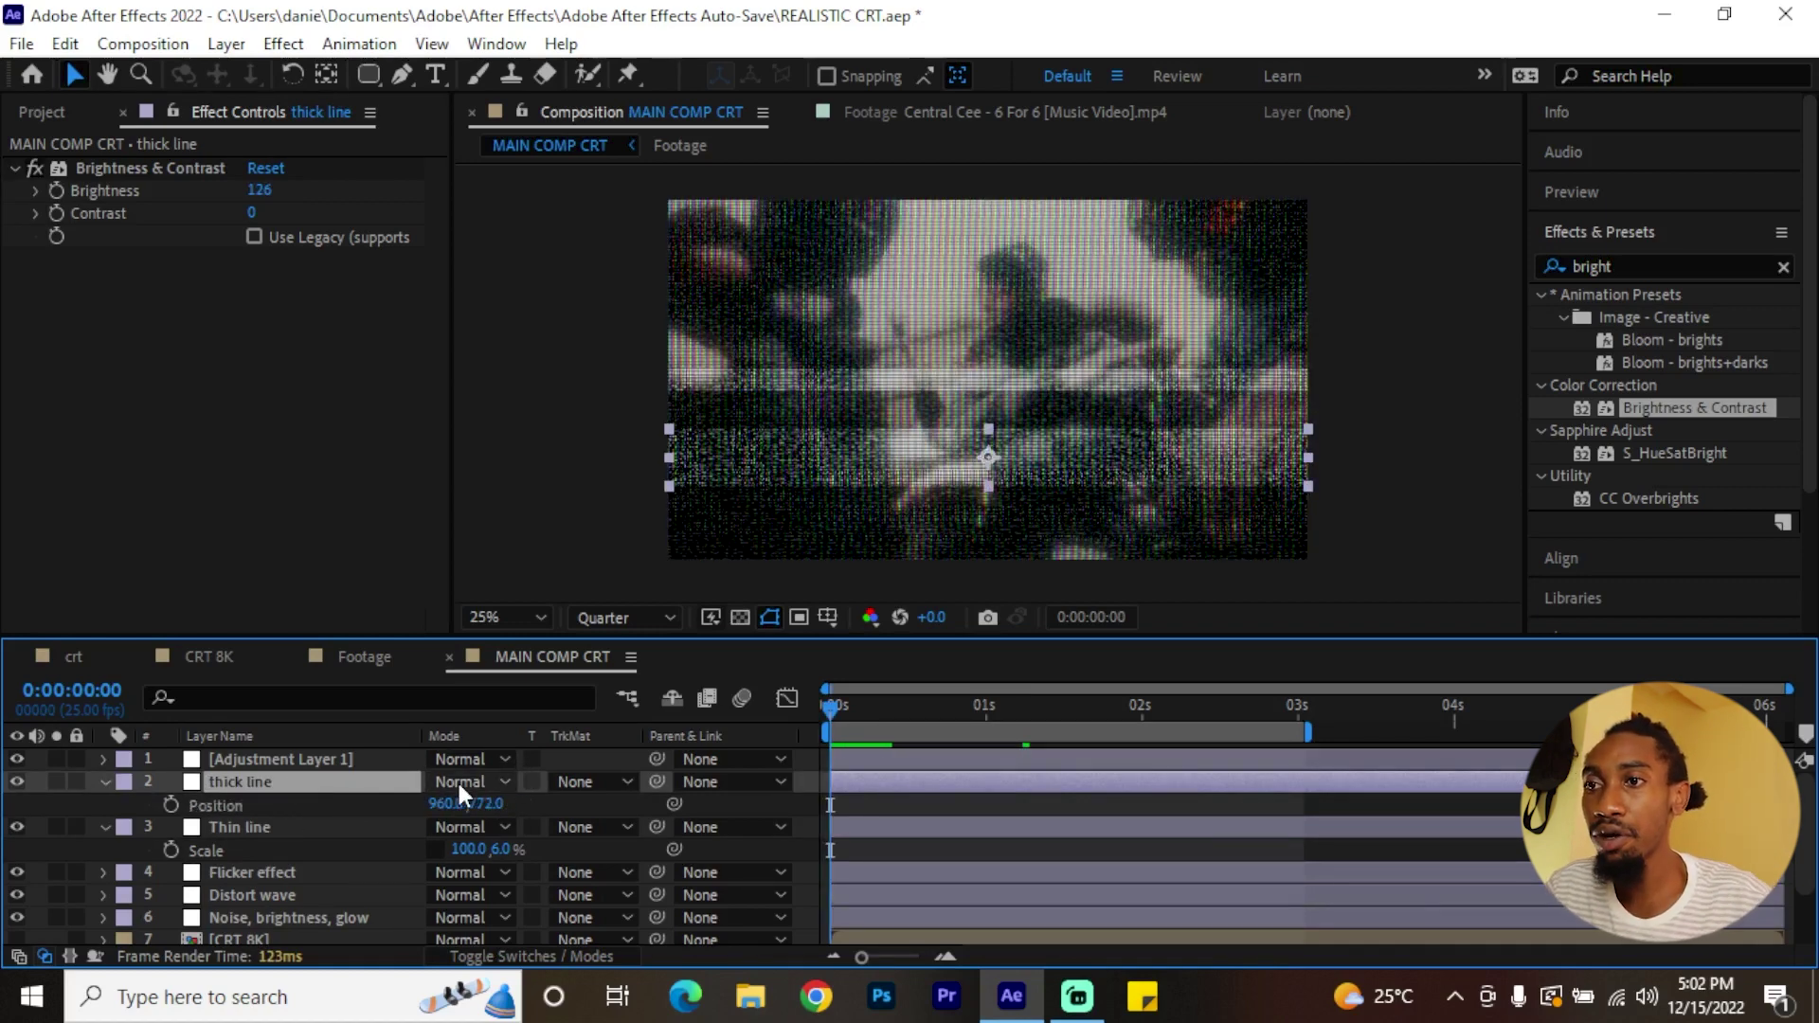
click(282, 822)
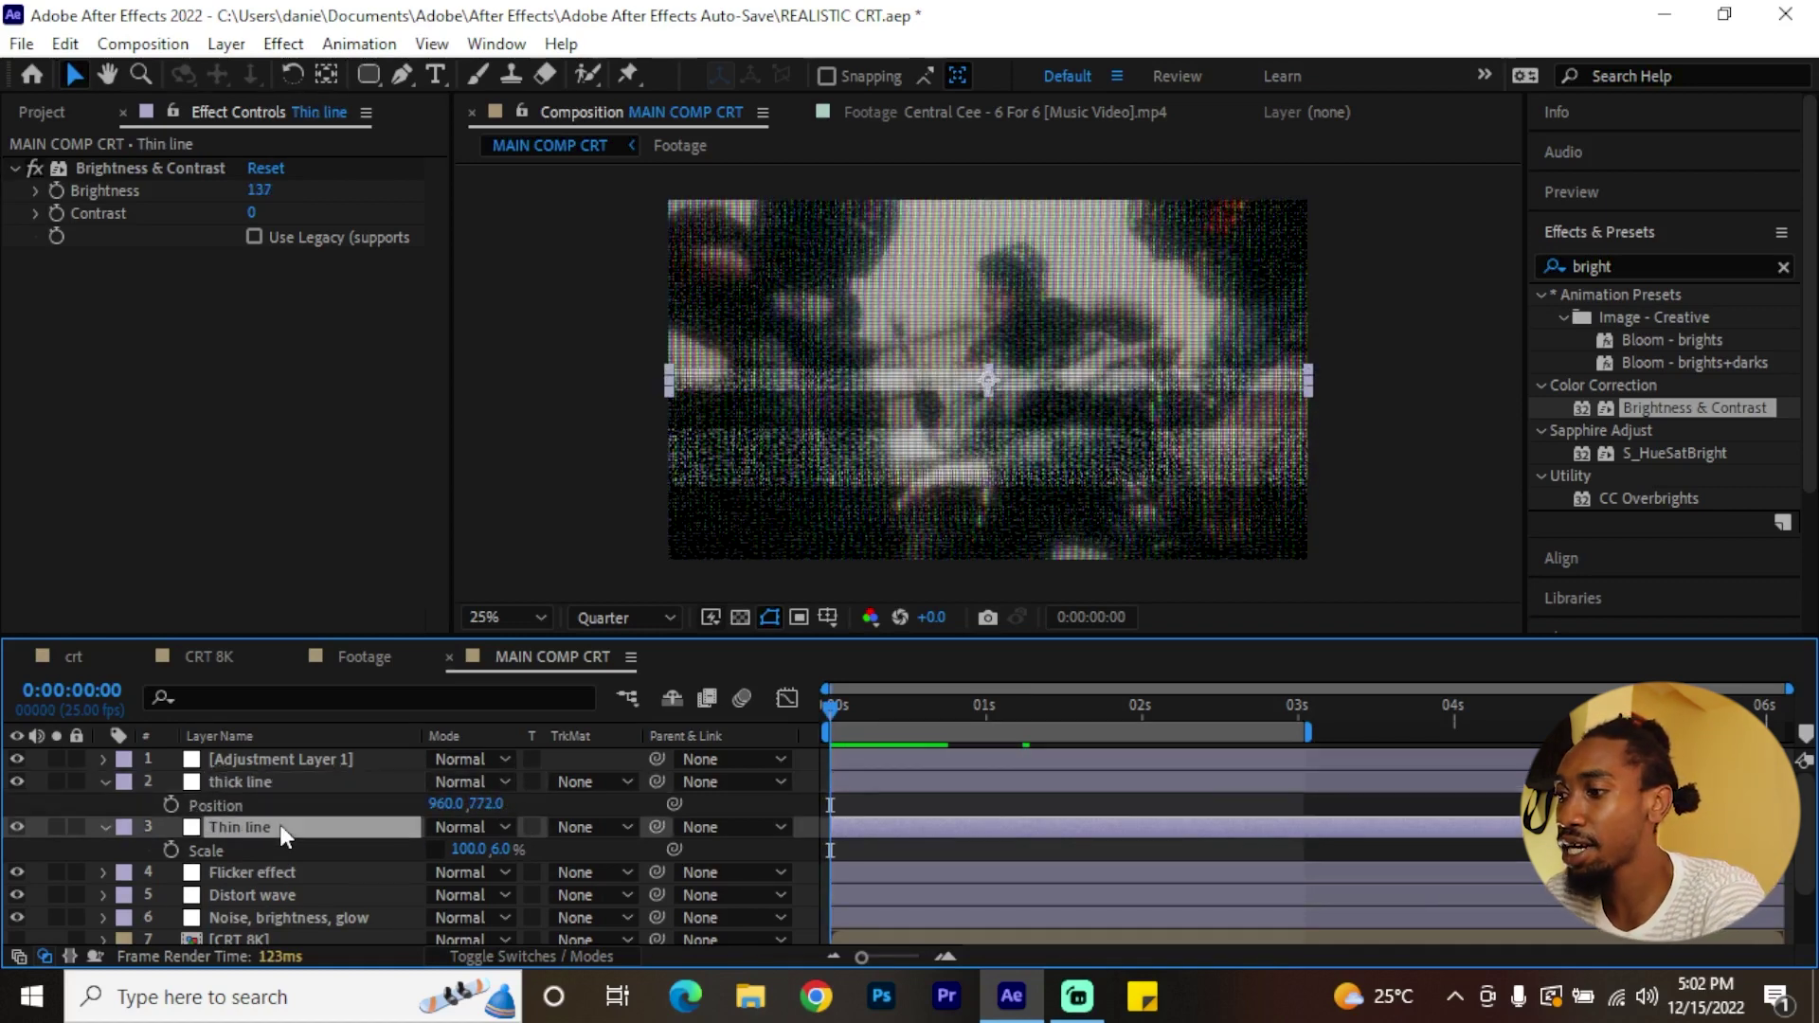
key(p)
click(170, 803)
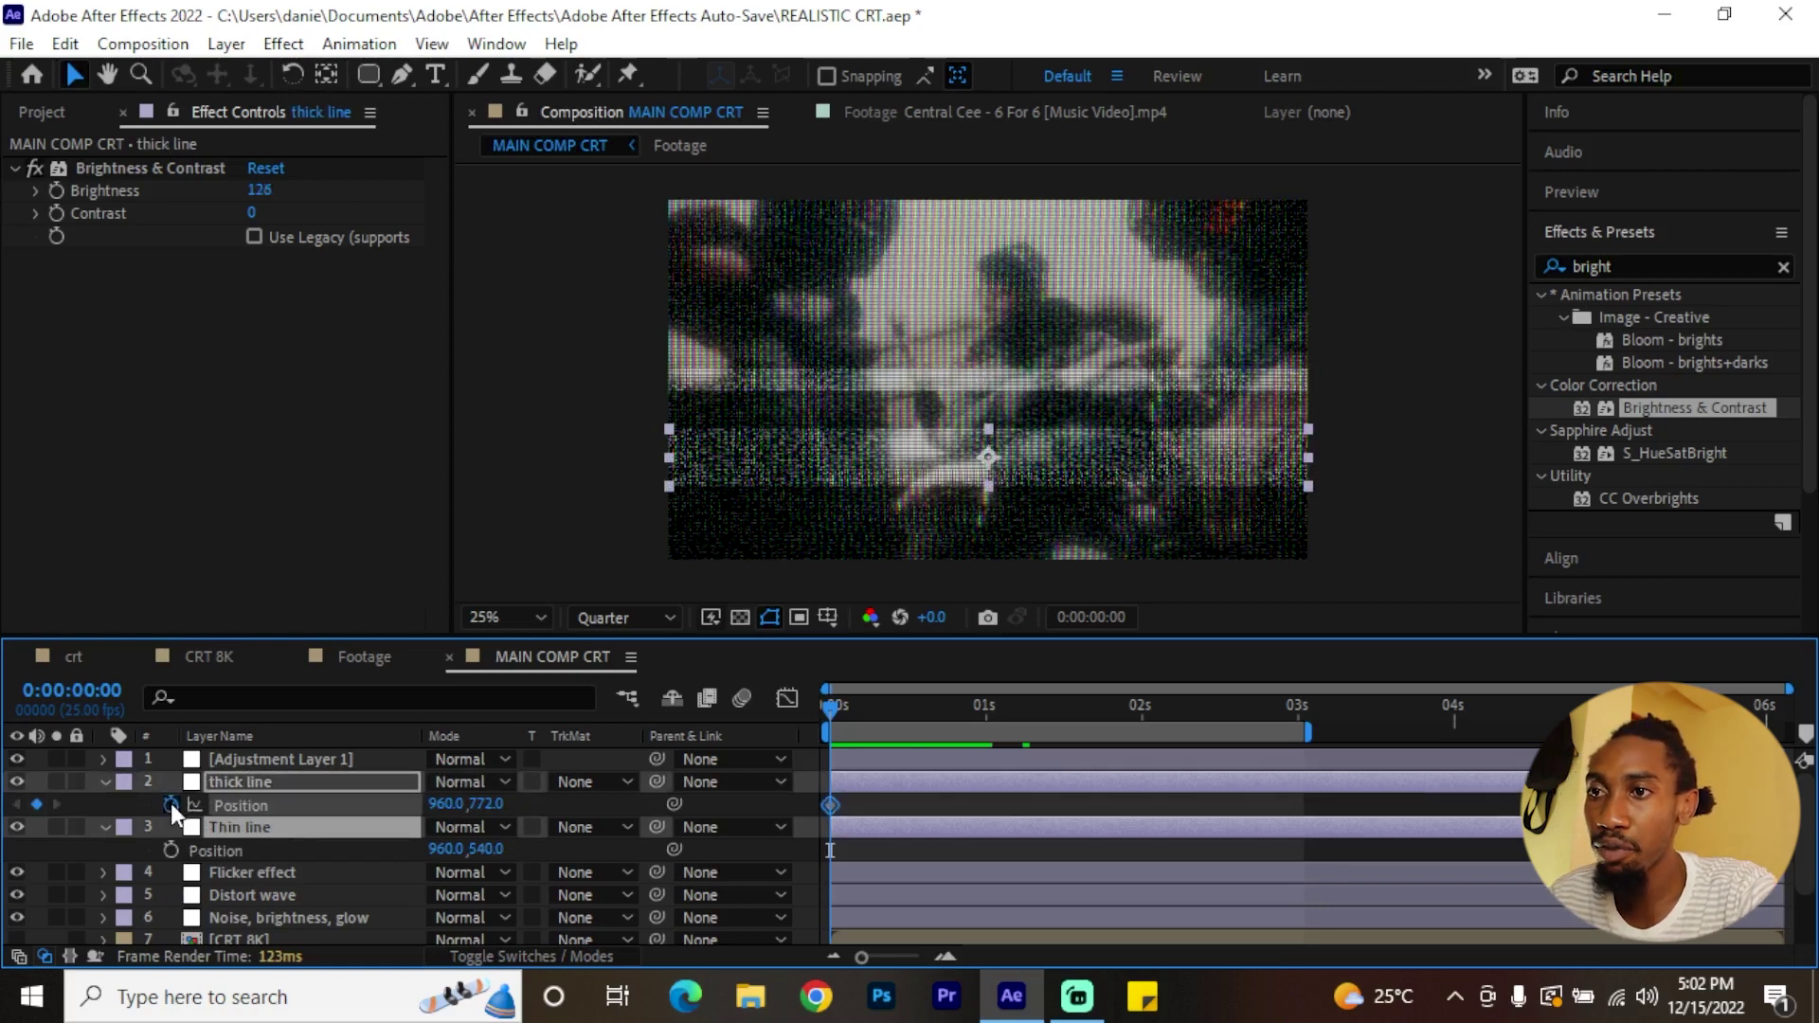
click(172, 850)
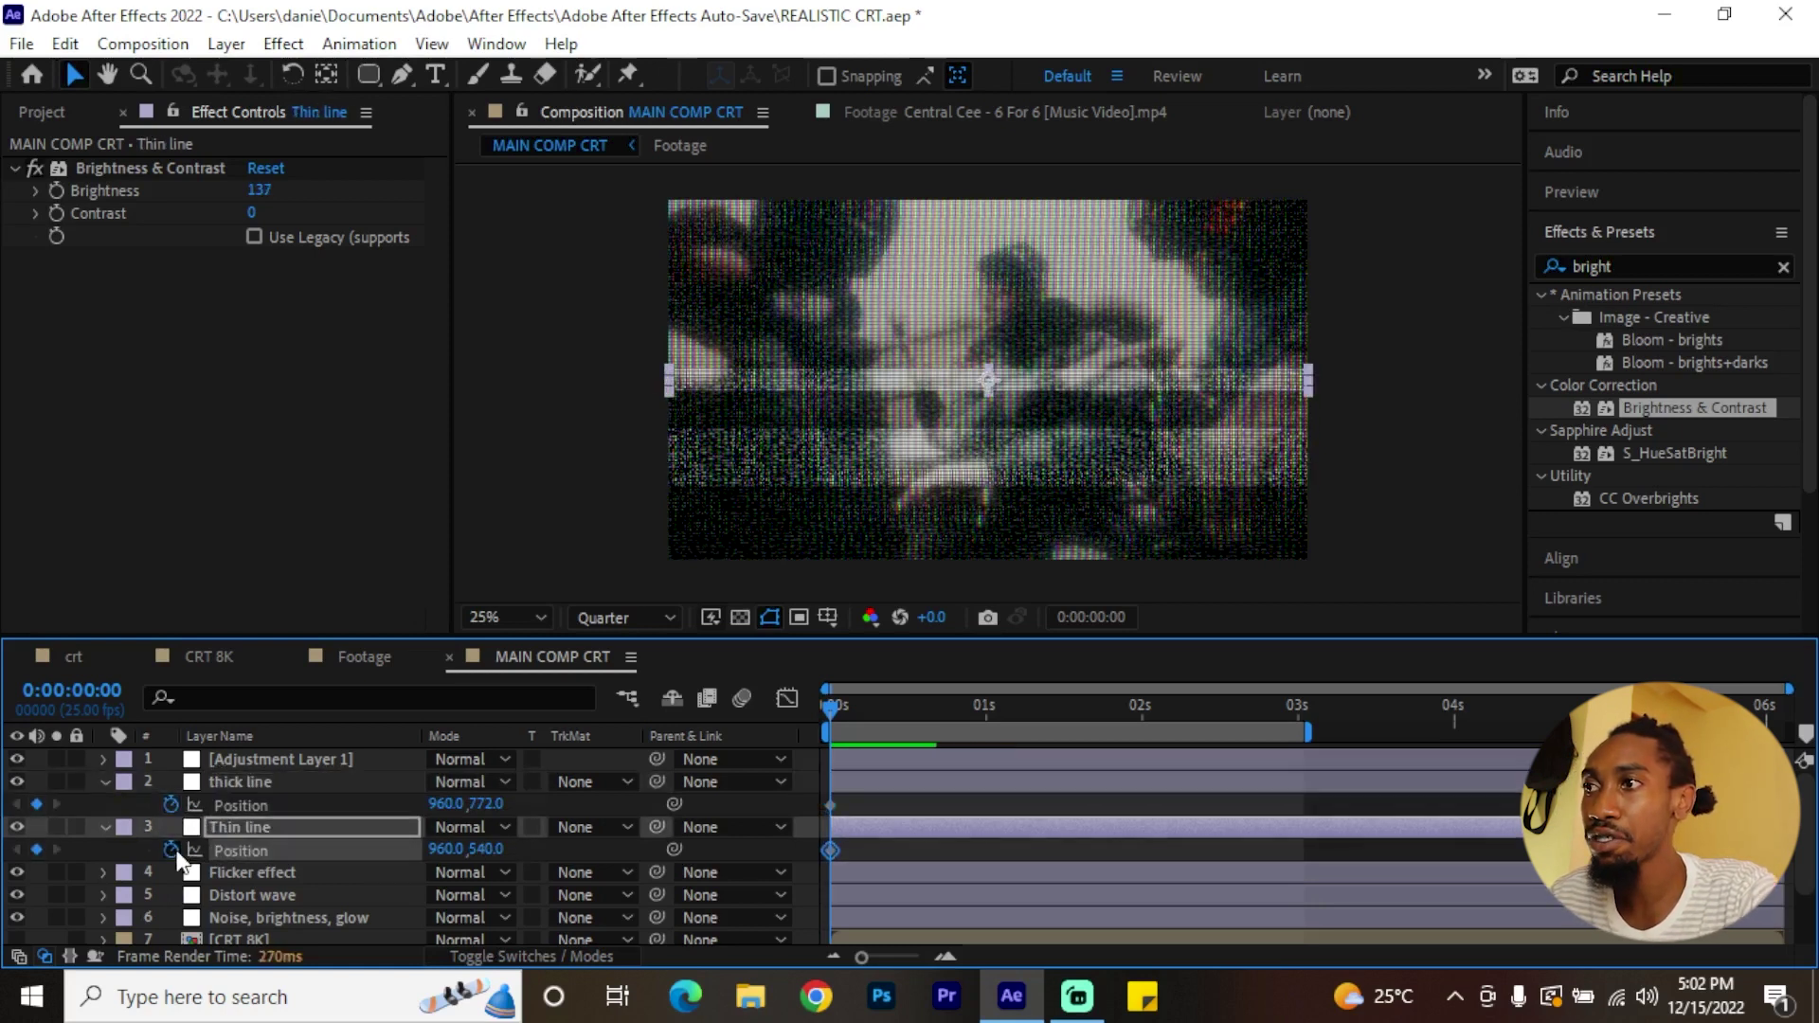
- Move the thick line and Thin line layers together above the frame, to vertical positions of about -148 and -380
click(272, 826)
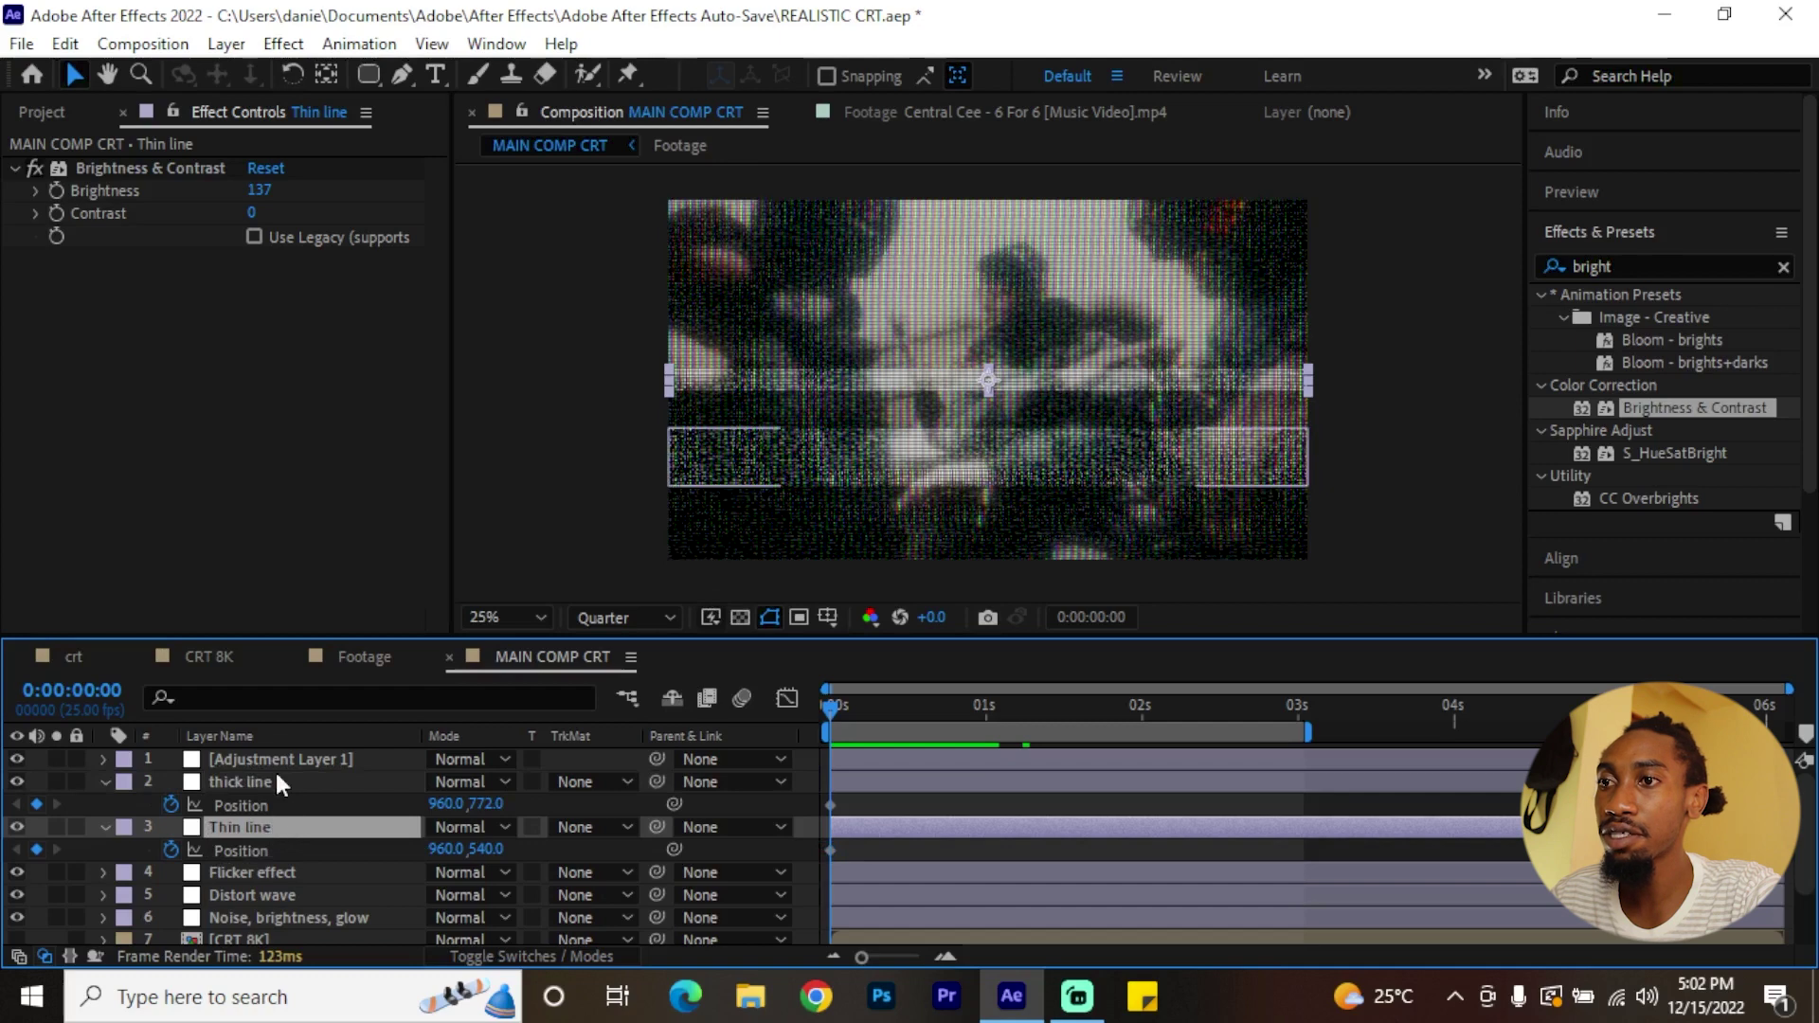
ctrl+click(275, 781)
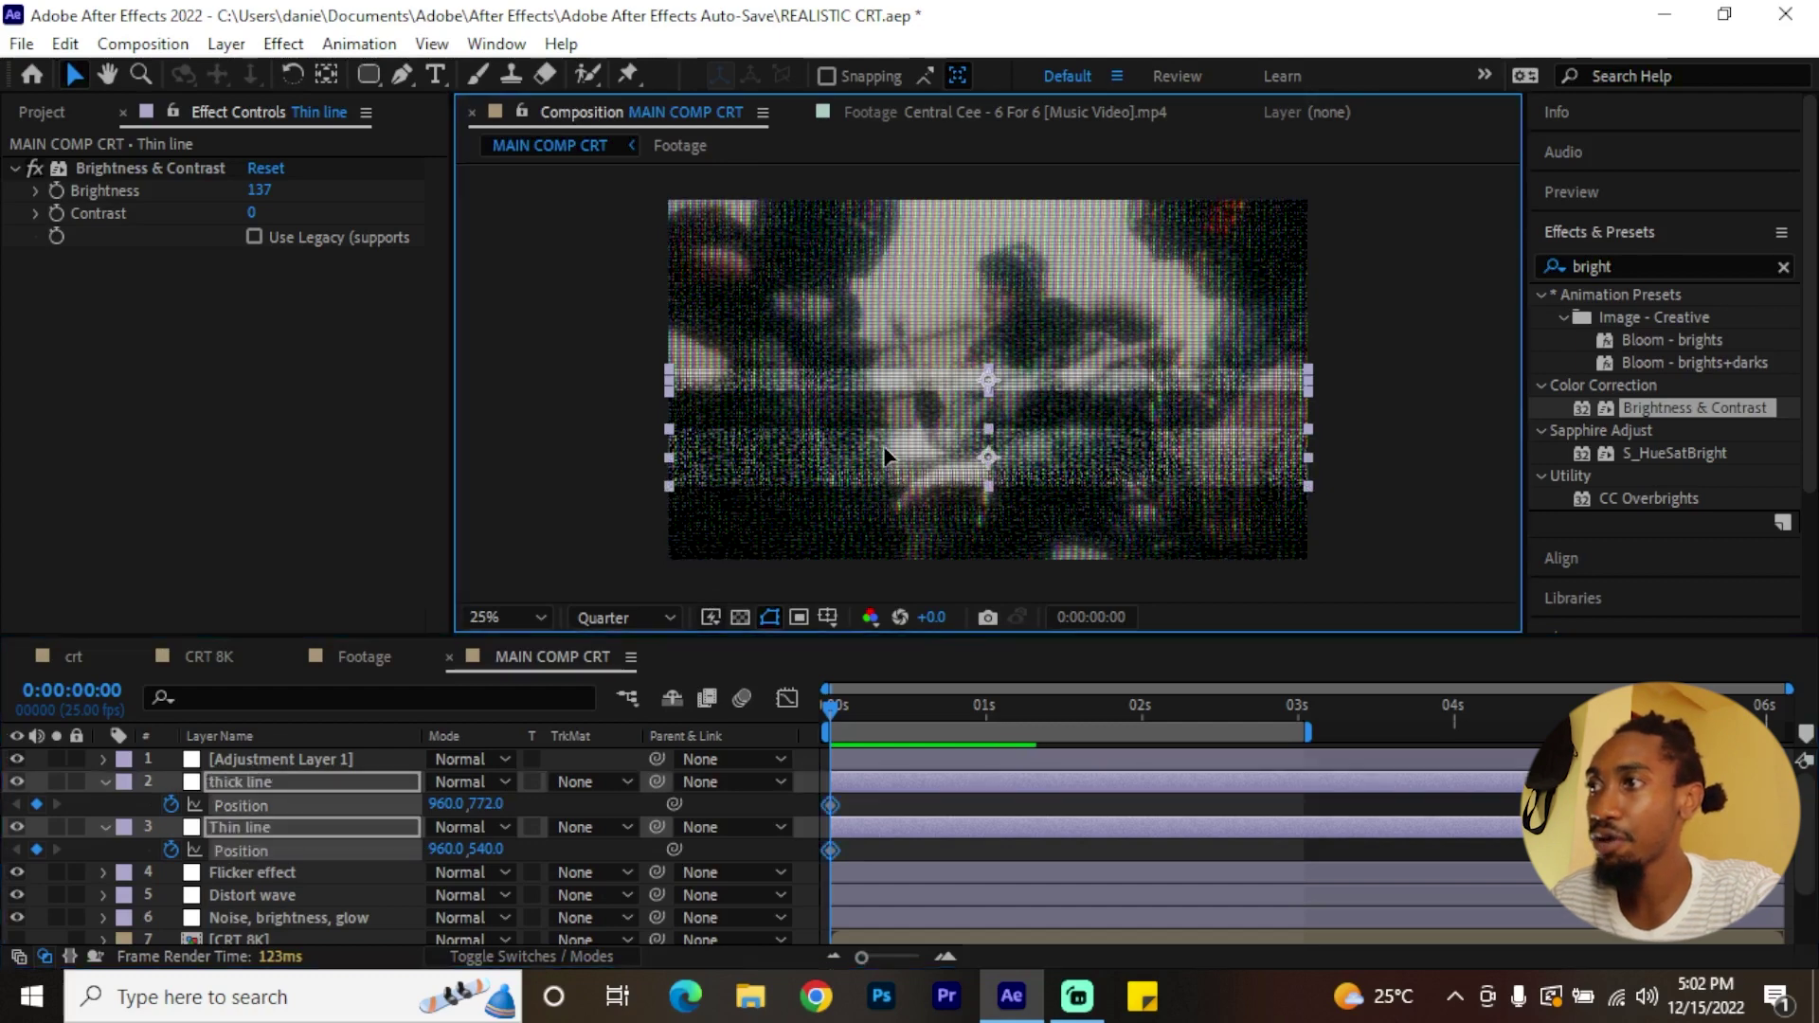
drag(887, 468, 879, 171)
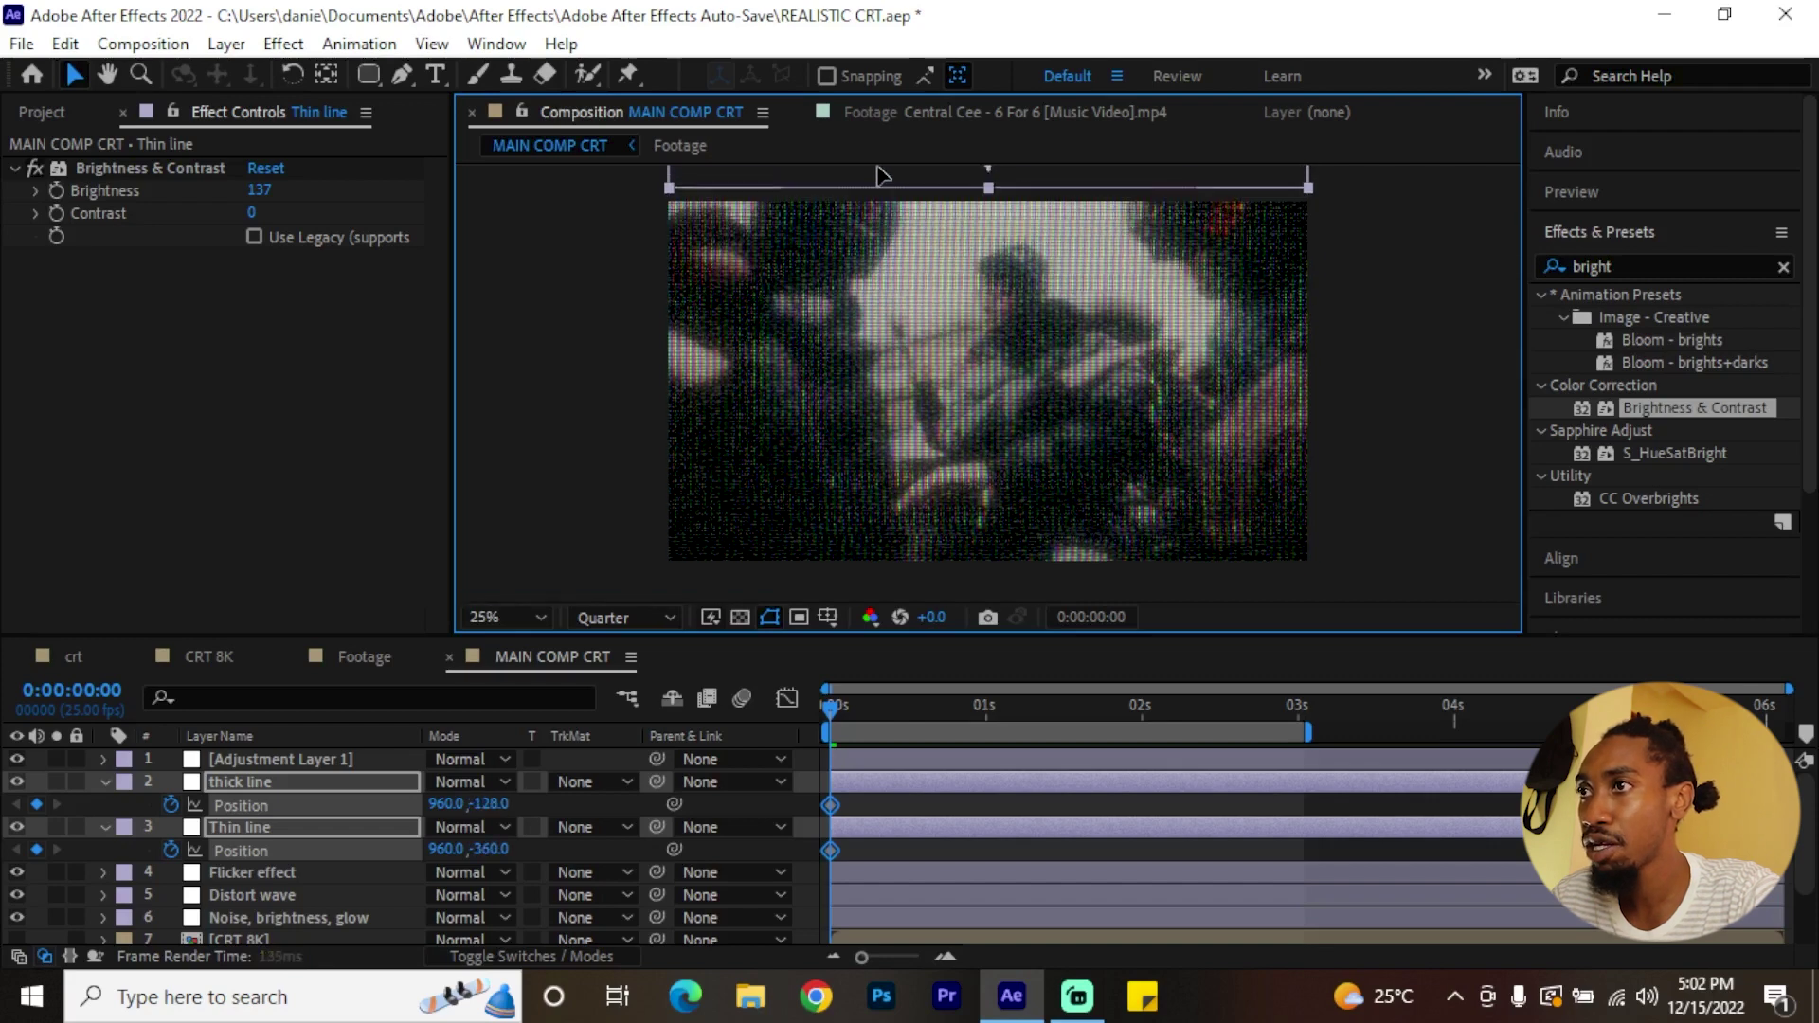
- At 0:00:01:00, move both line layers together below the frame, with thick line at about Y 1493 and Thin line at about Y 1261
drag(900, 703, 985, 708)
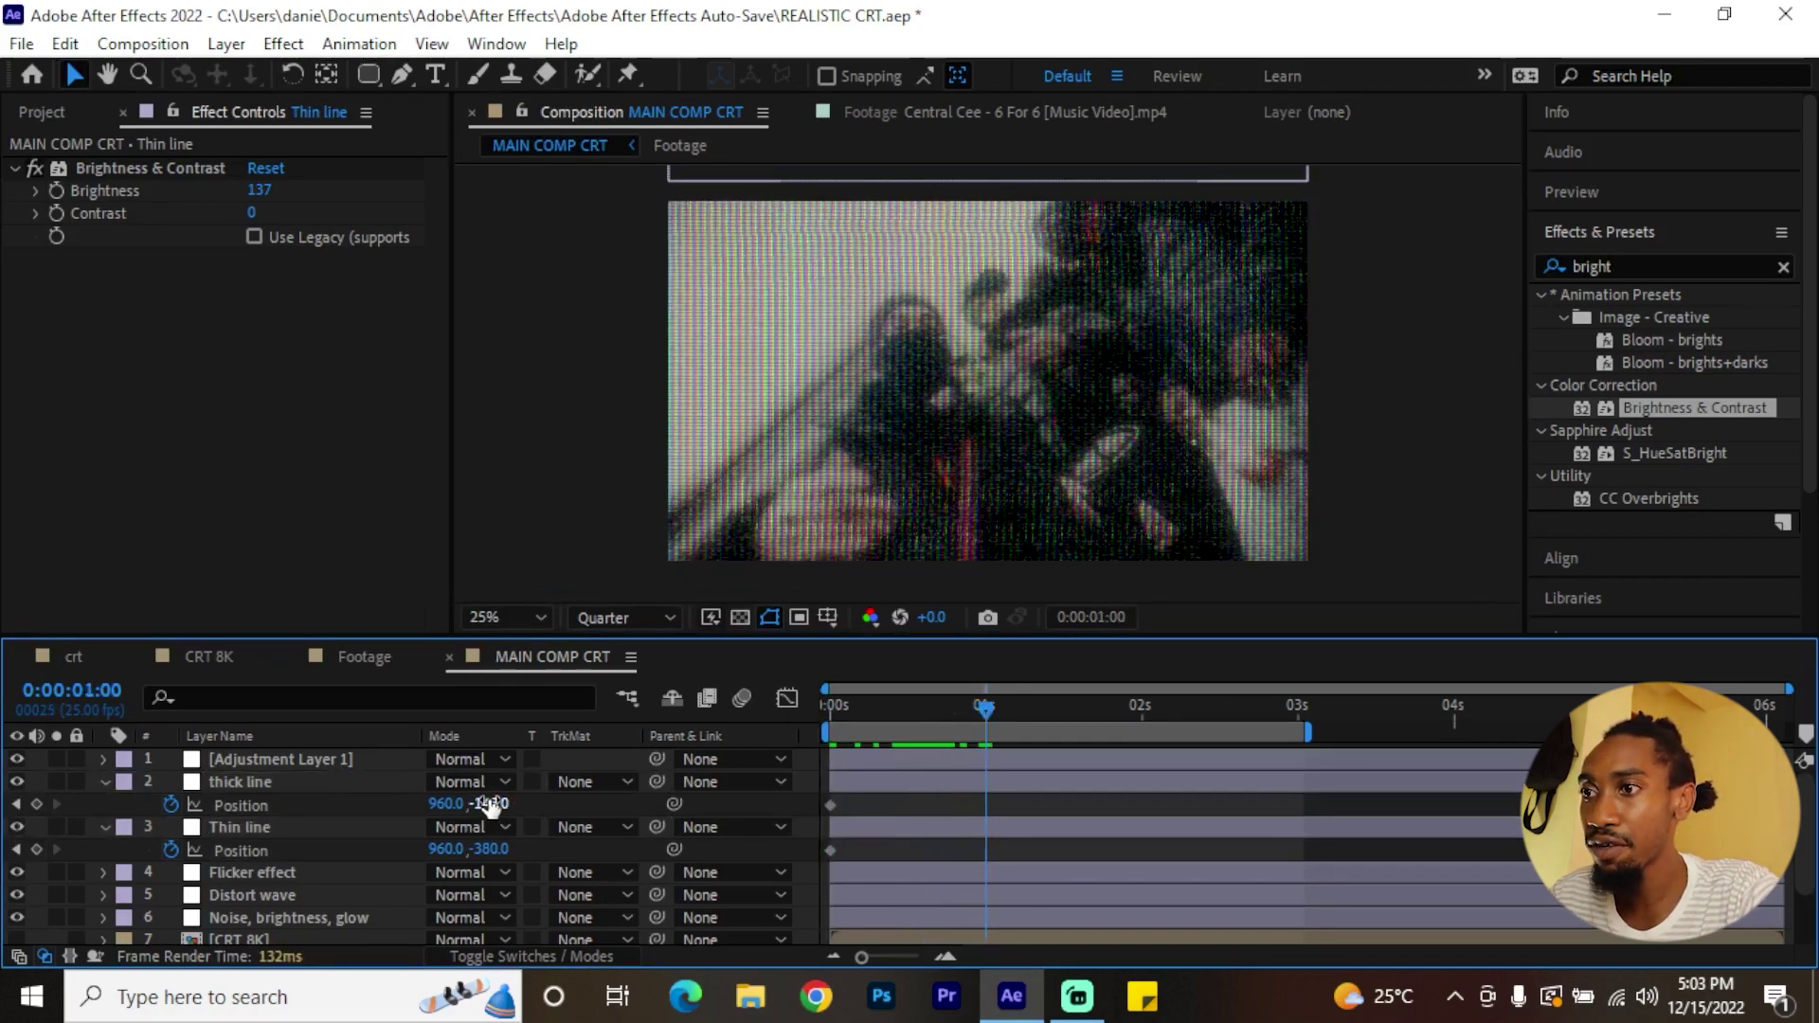
drag(482, 803, 515, 796)
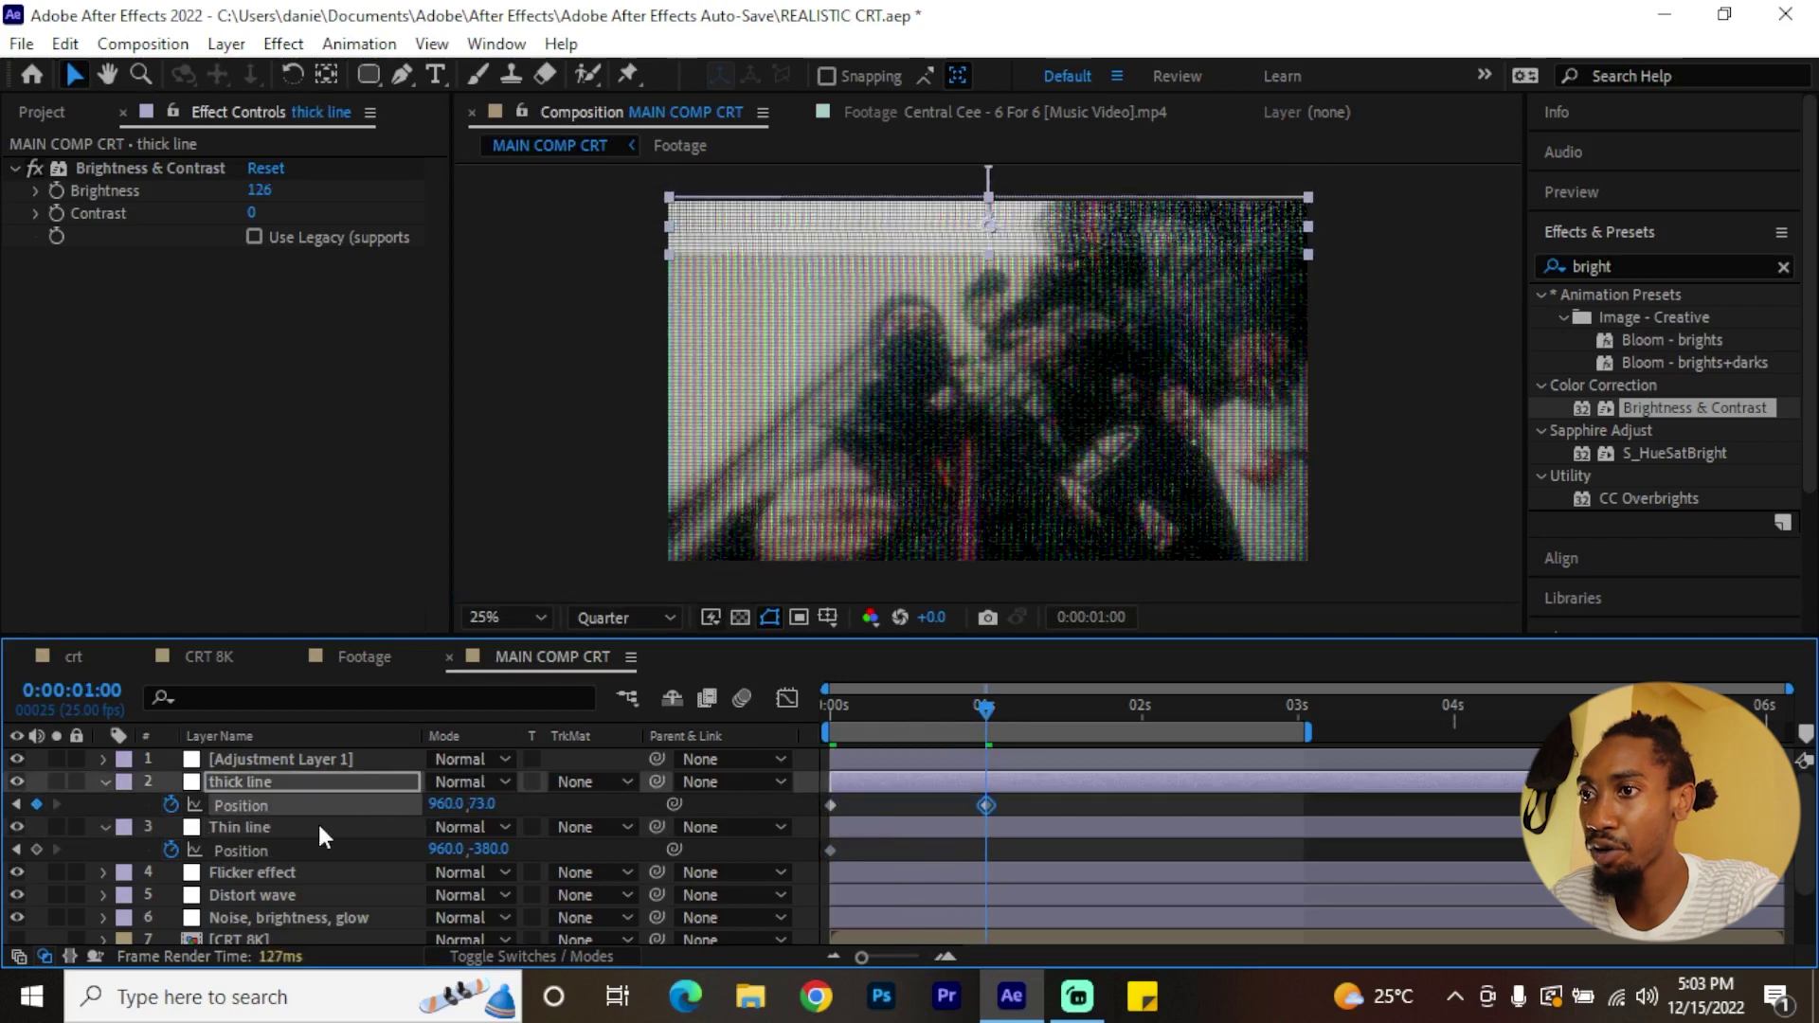
key(ctrl+z)
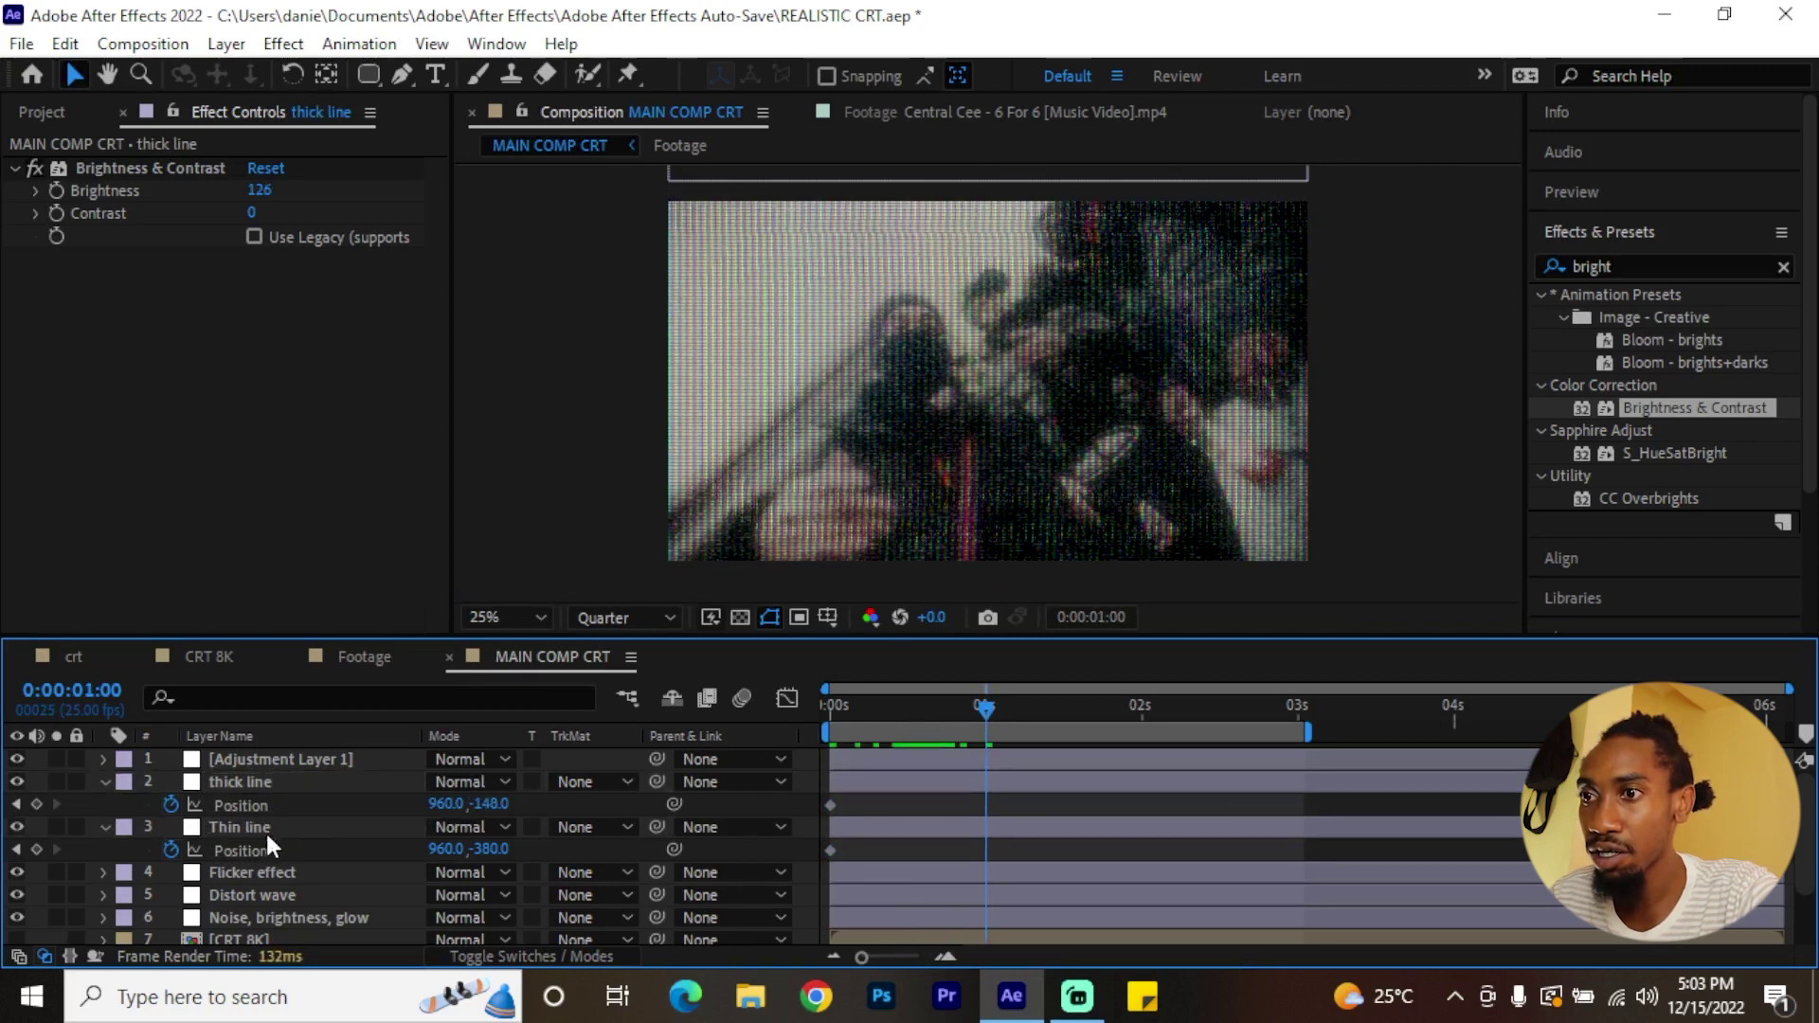
shift+click(266, 827)
drag(511, 803, 596, 781)
drag(1083, 341, 1084, 705)
- Preview the two lines' movement from the start and return to the Position keyframes at 0:00:01:00
click(839, 715)
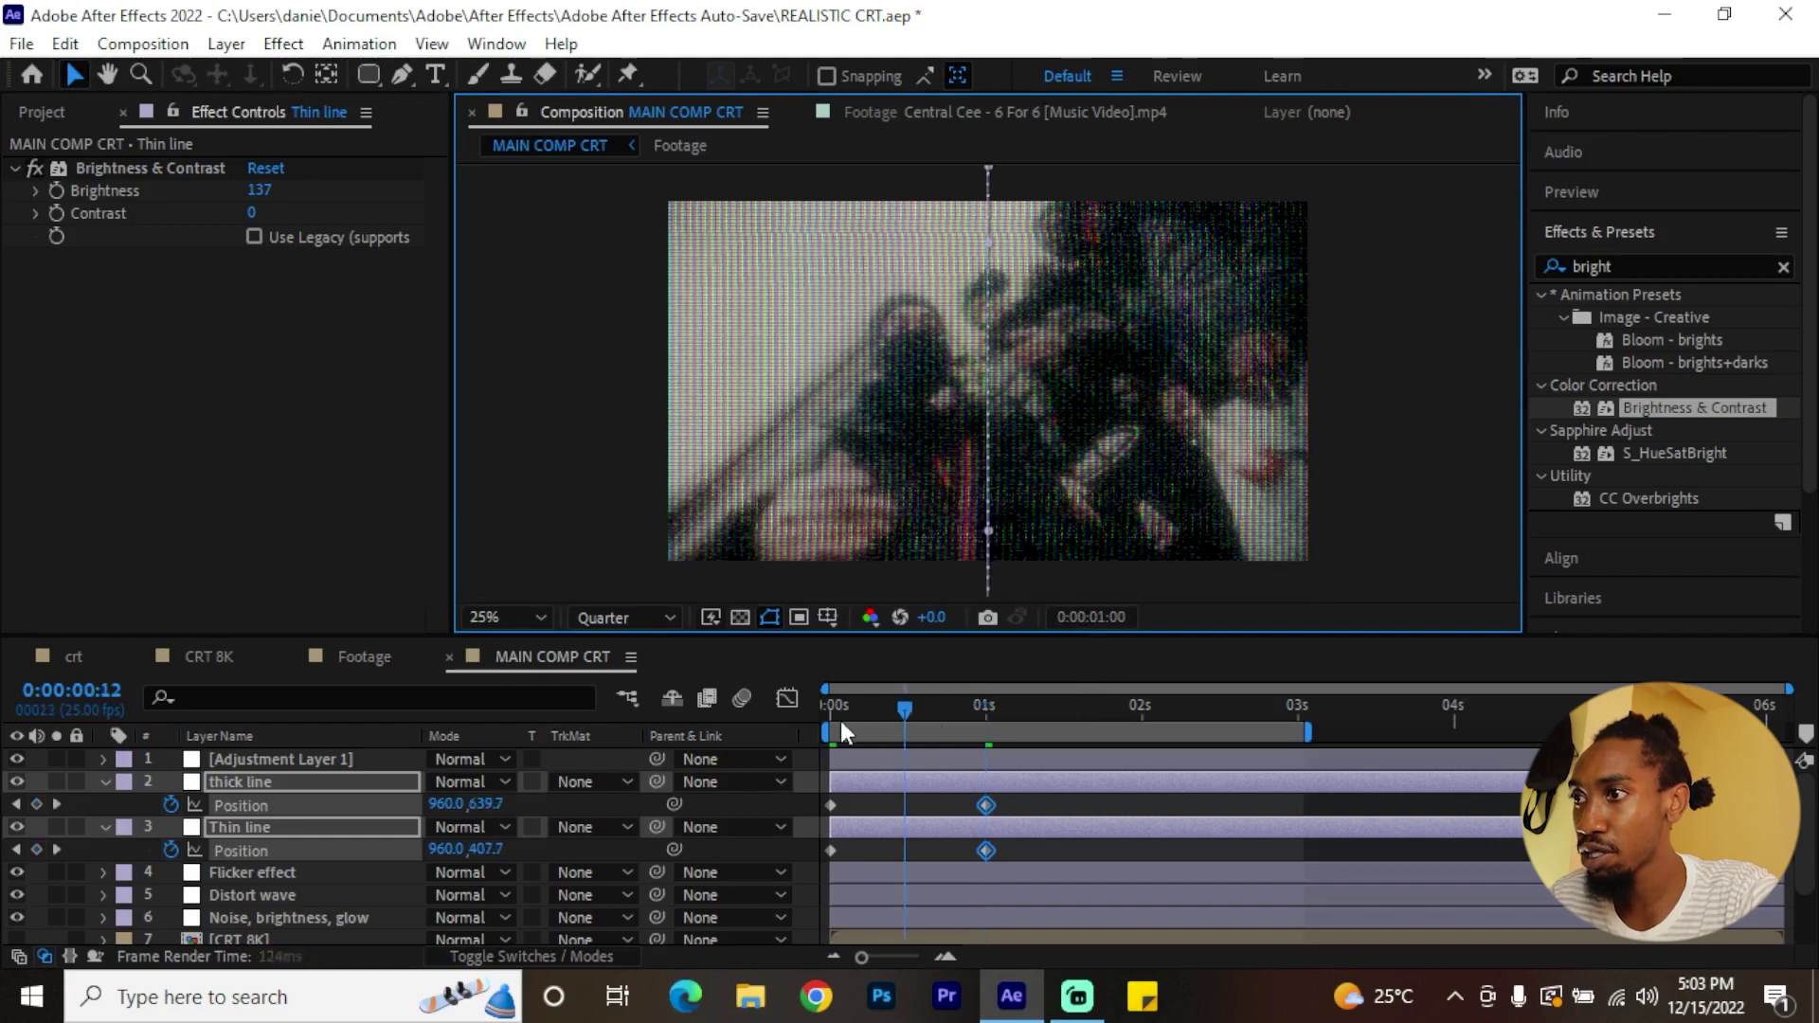
key(space)
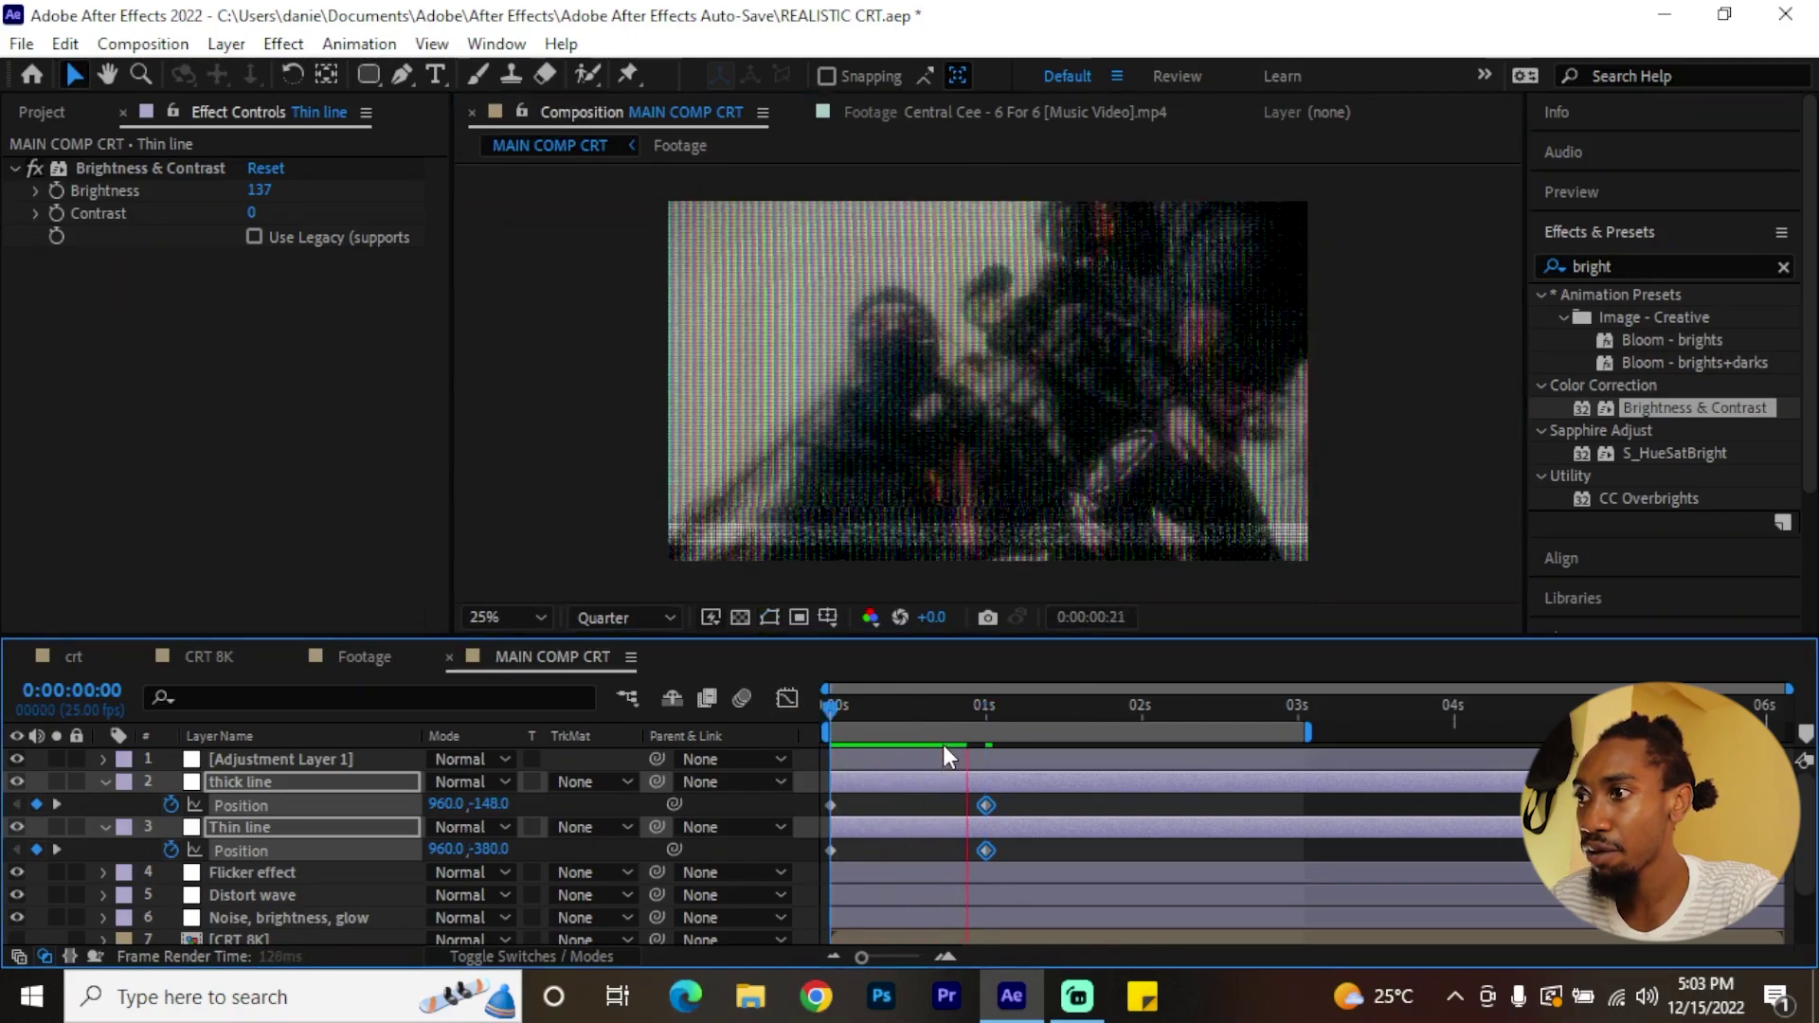
click(974, 833)
key(k)
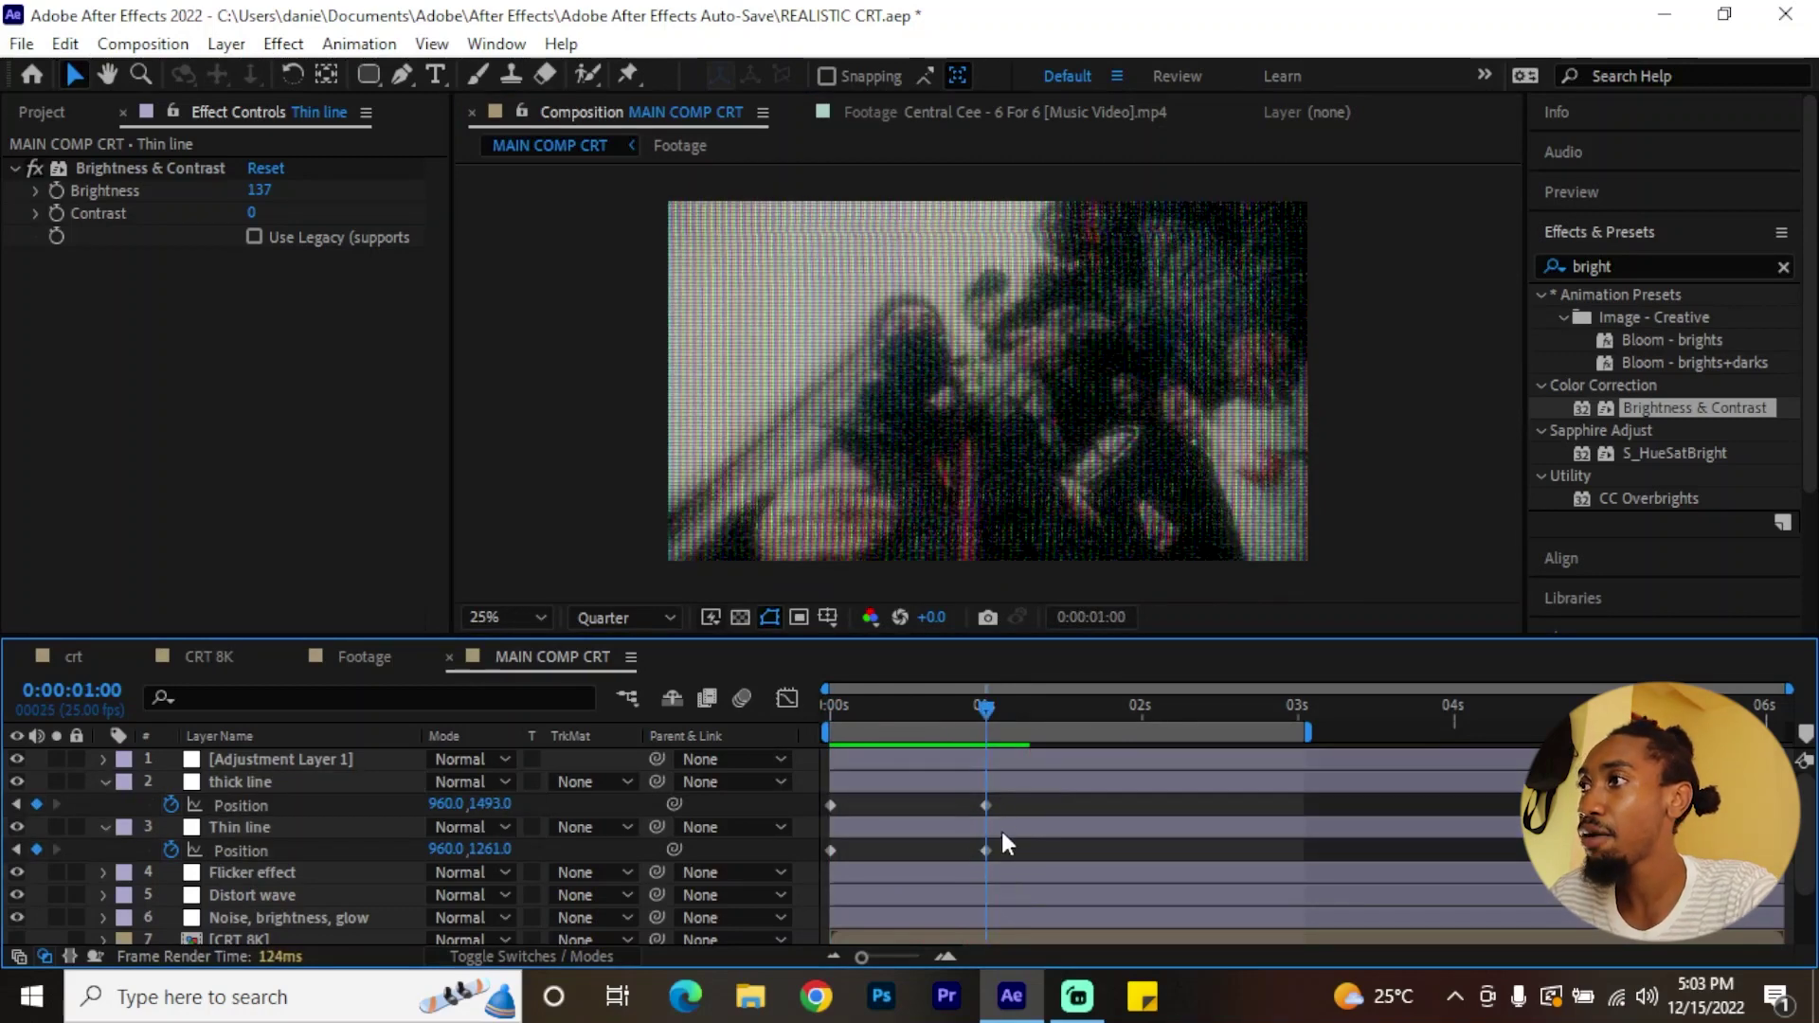
- Advance one frame to 0:00:01:01 and move both lines back above the frame, to about Y -179 for thick line and -411 for Thin line
click(1590, 193)
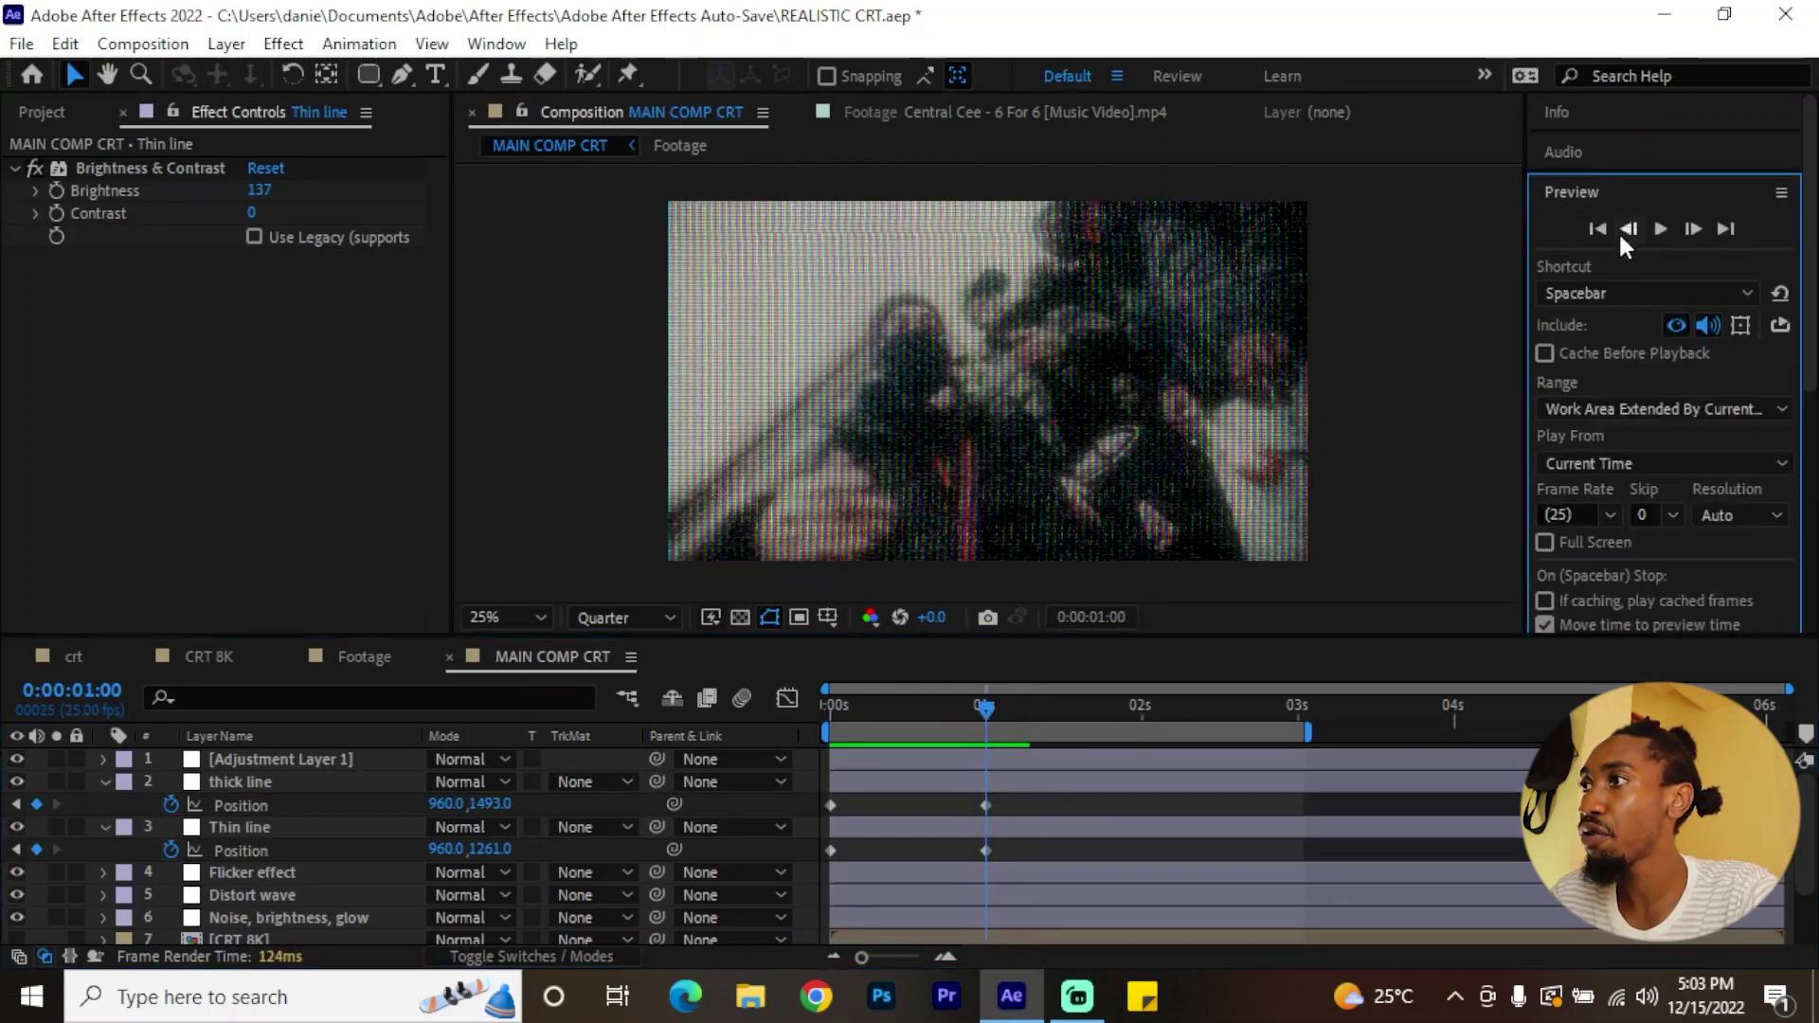
click(1687, 232)
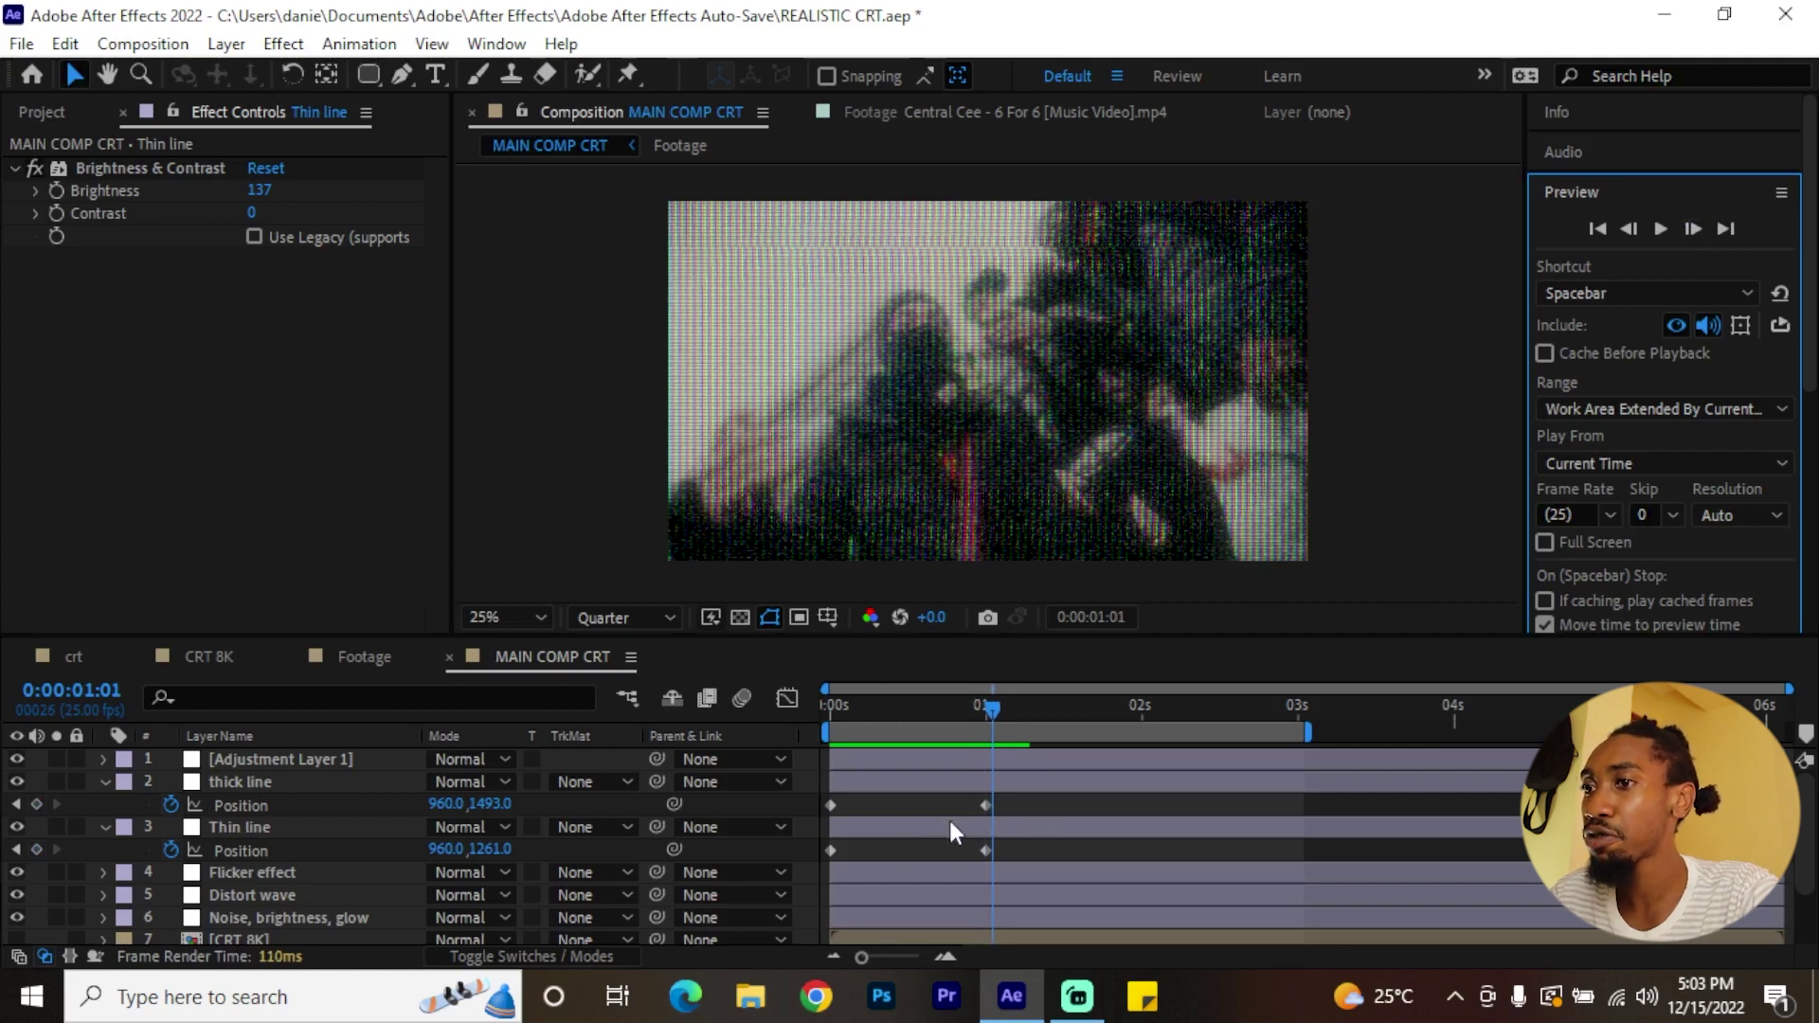
click(256, 784)
click(261, 804)
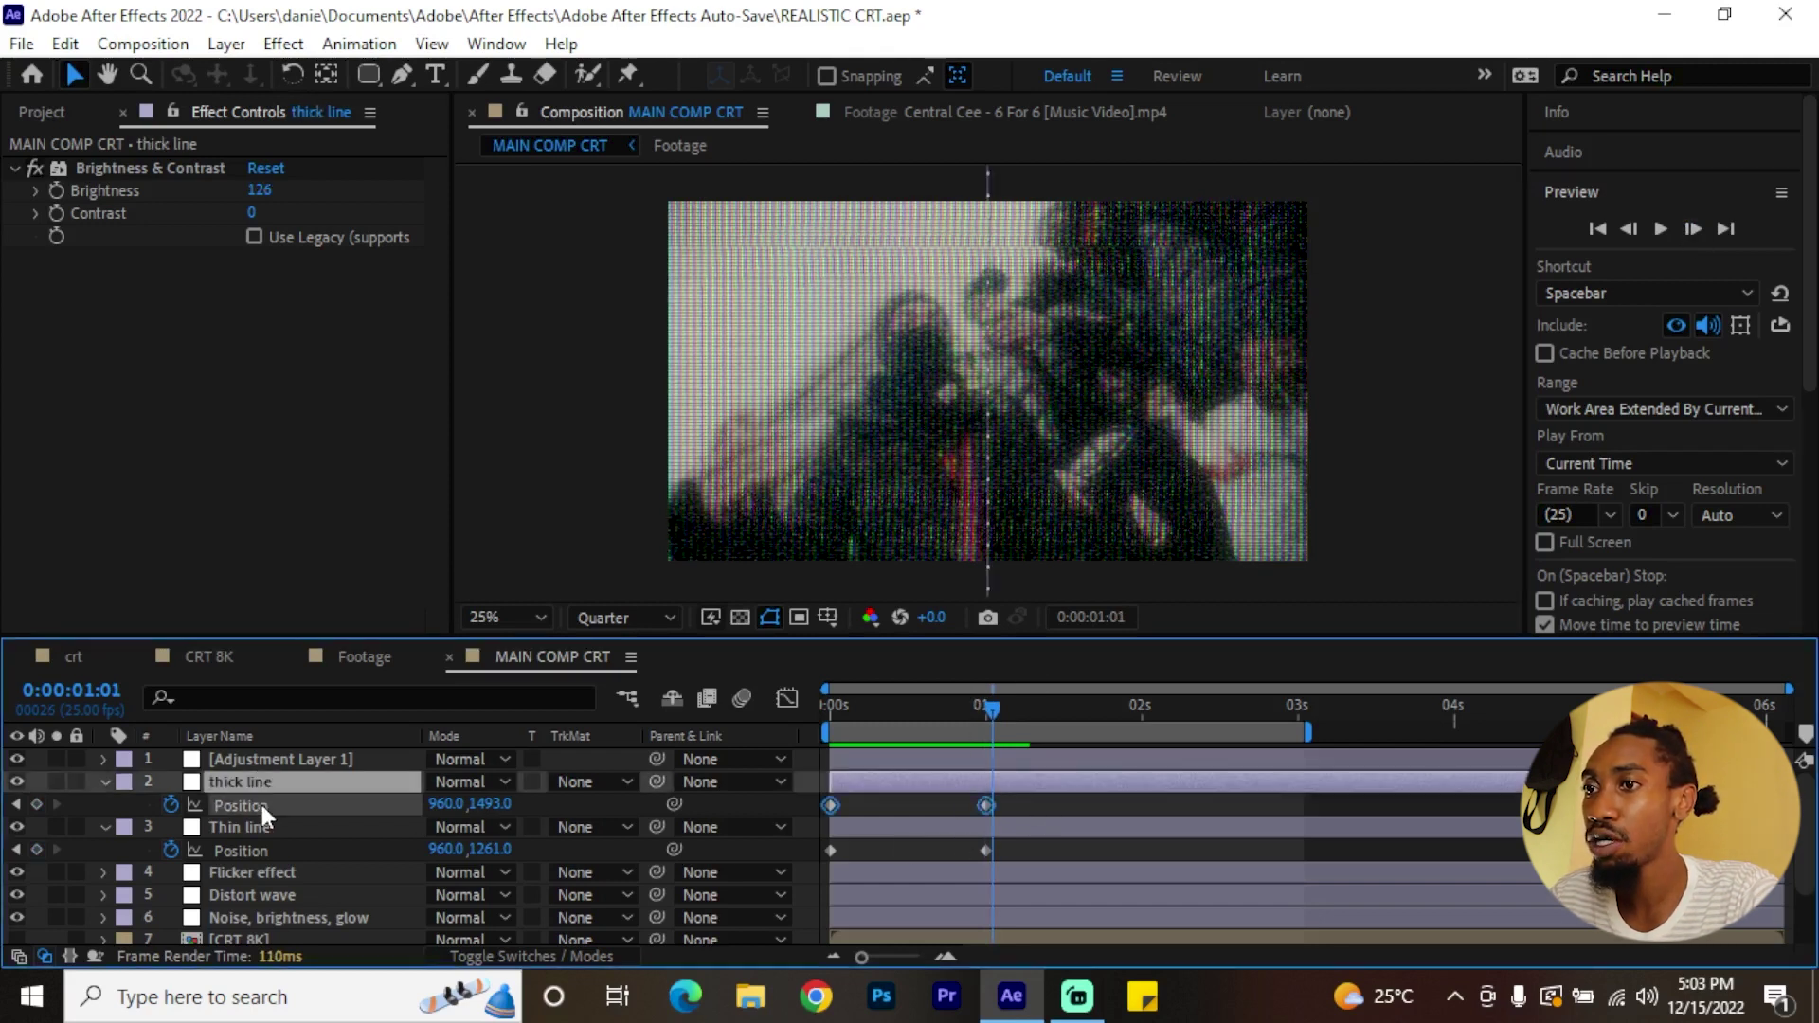
shift+click(254, 848)
key(comma)
key(comma)
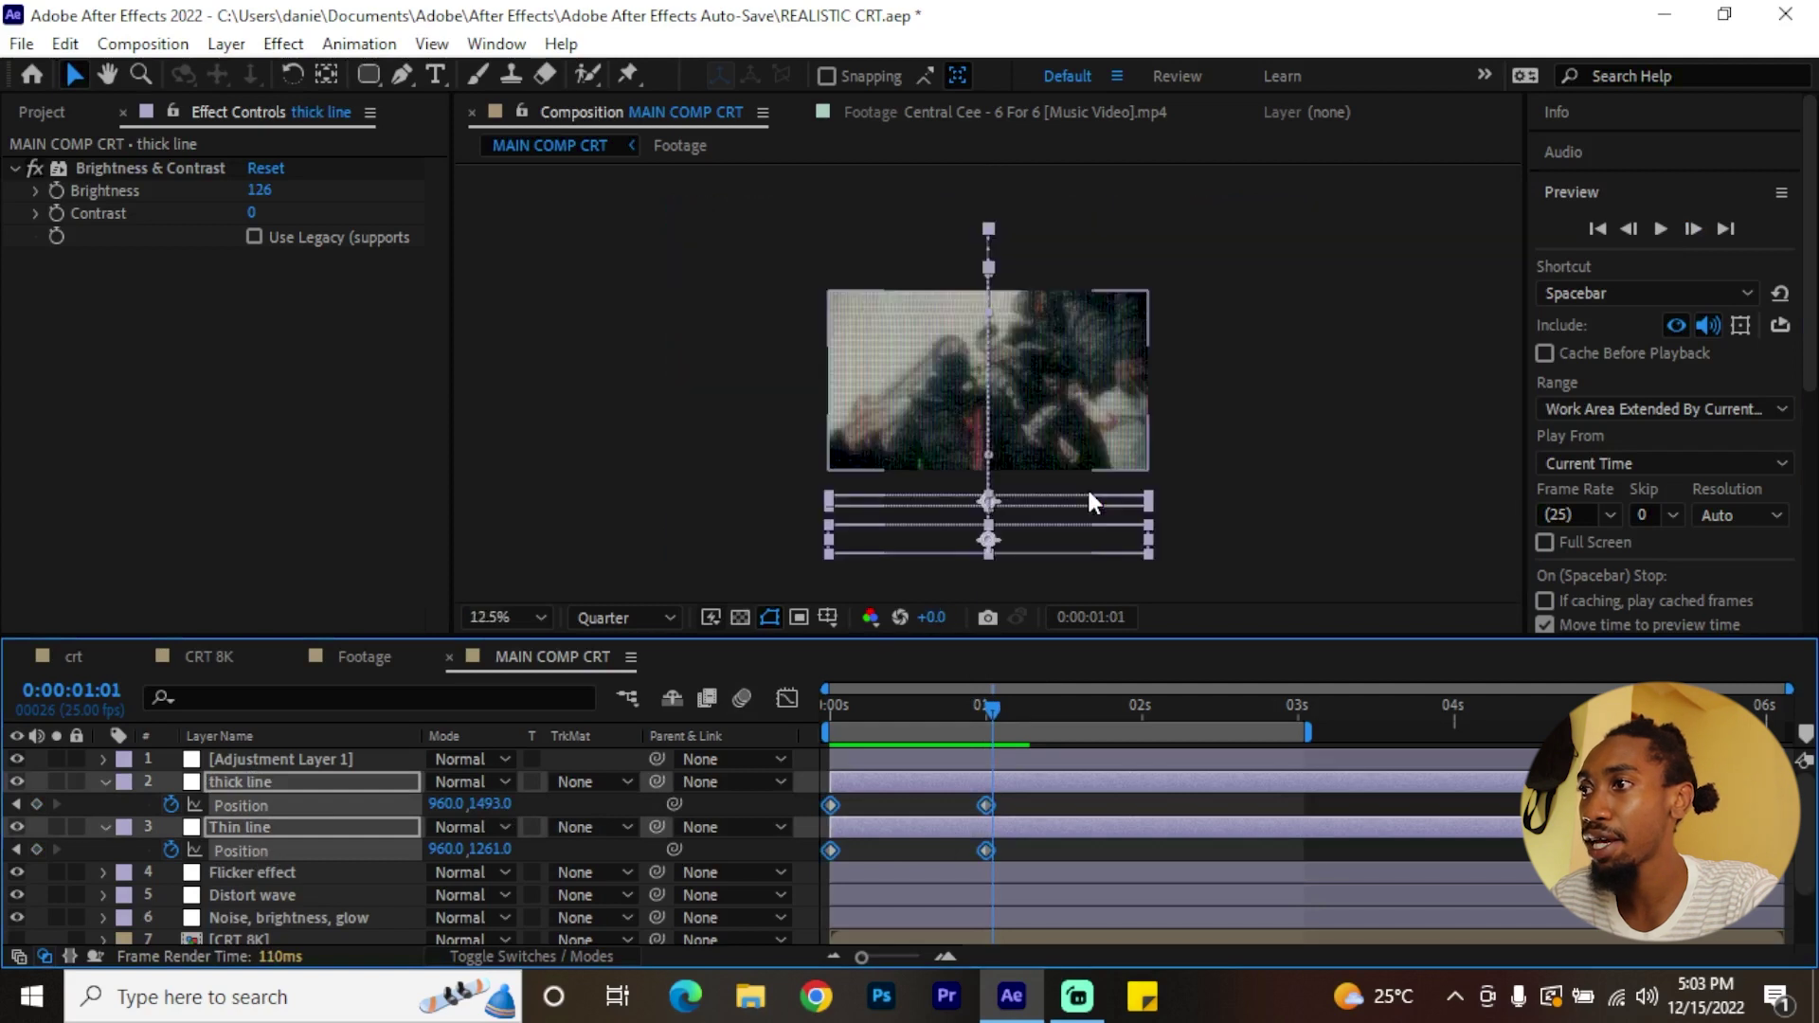
drag(1055, 542, 1046, 274)
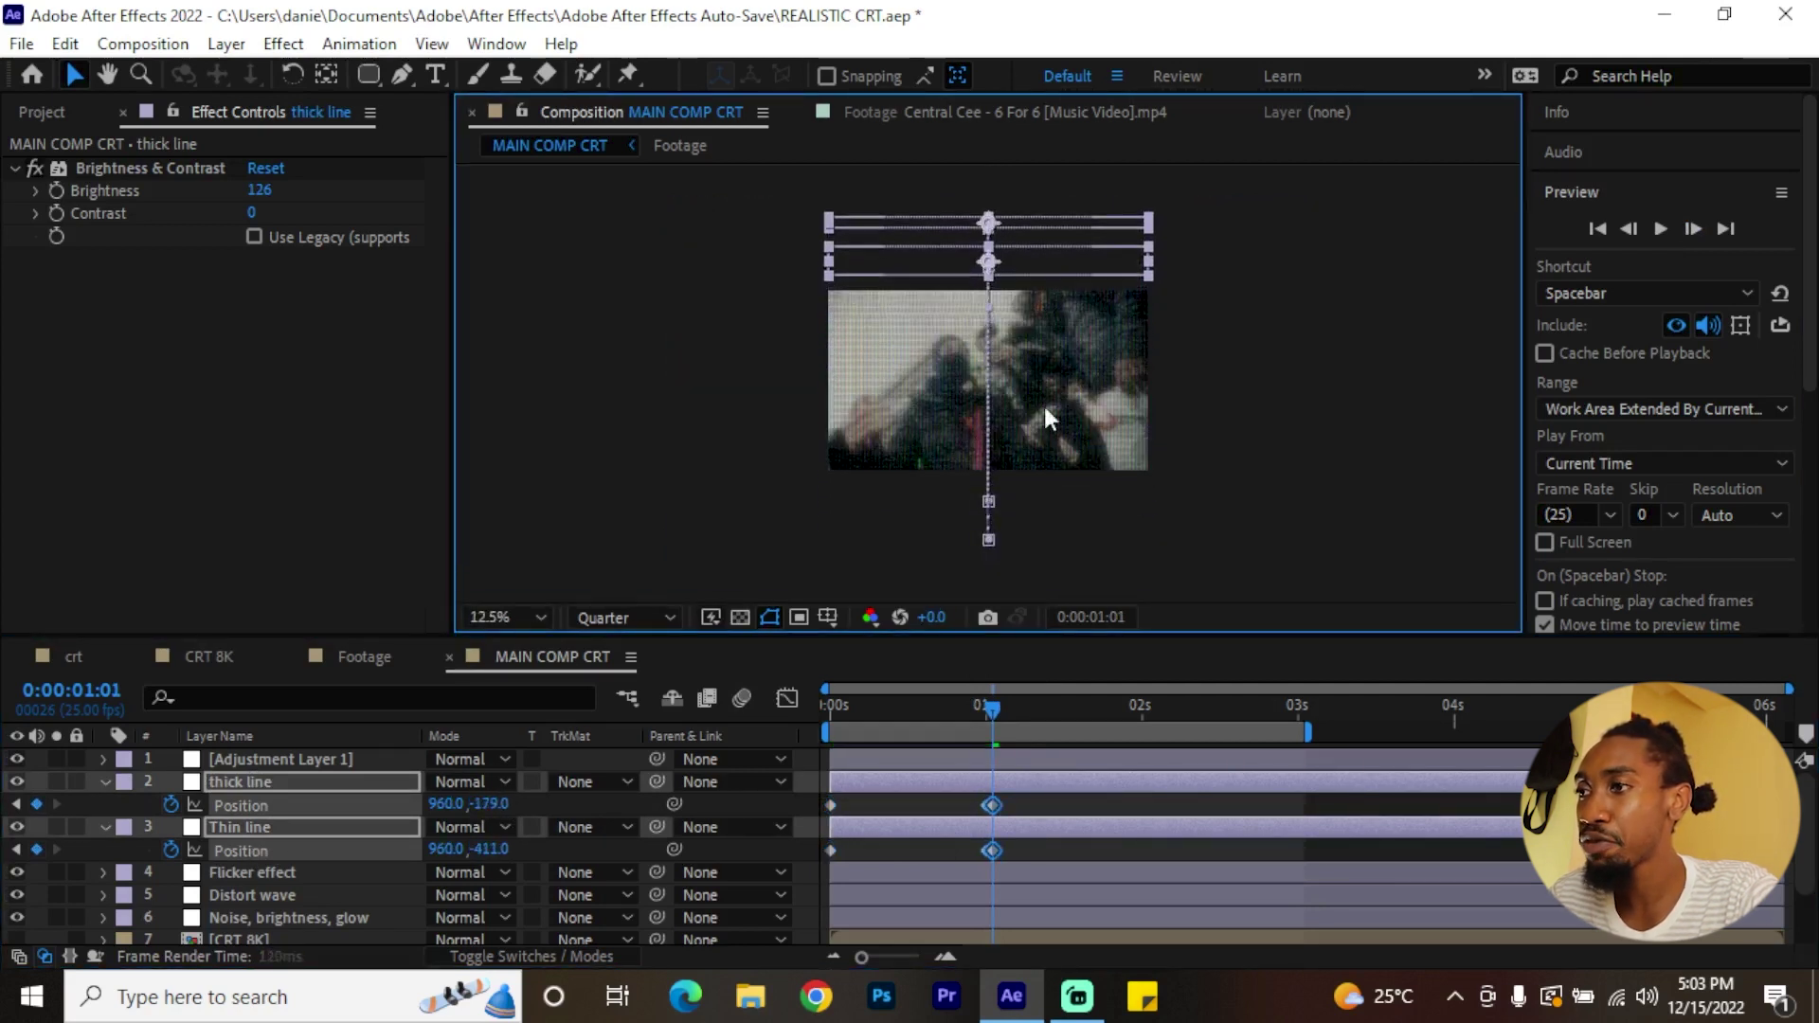
key(period)
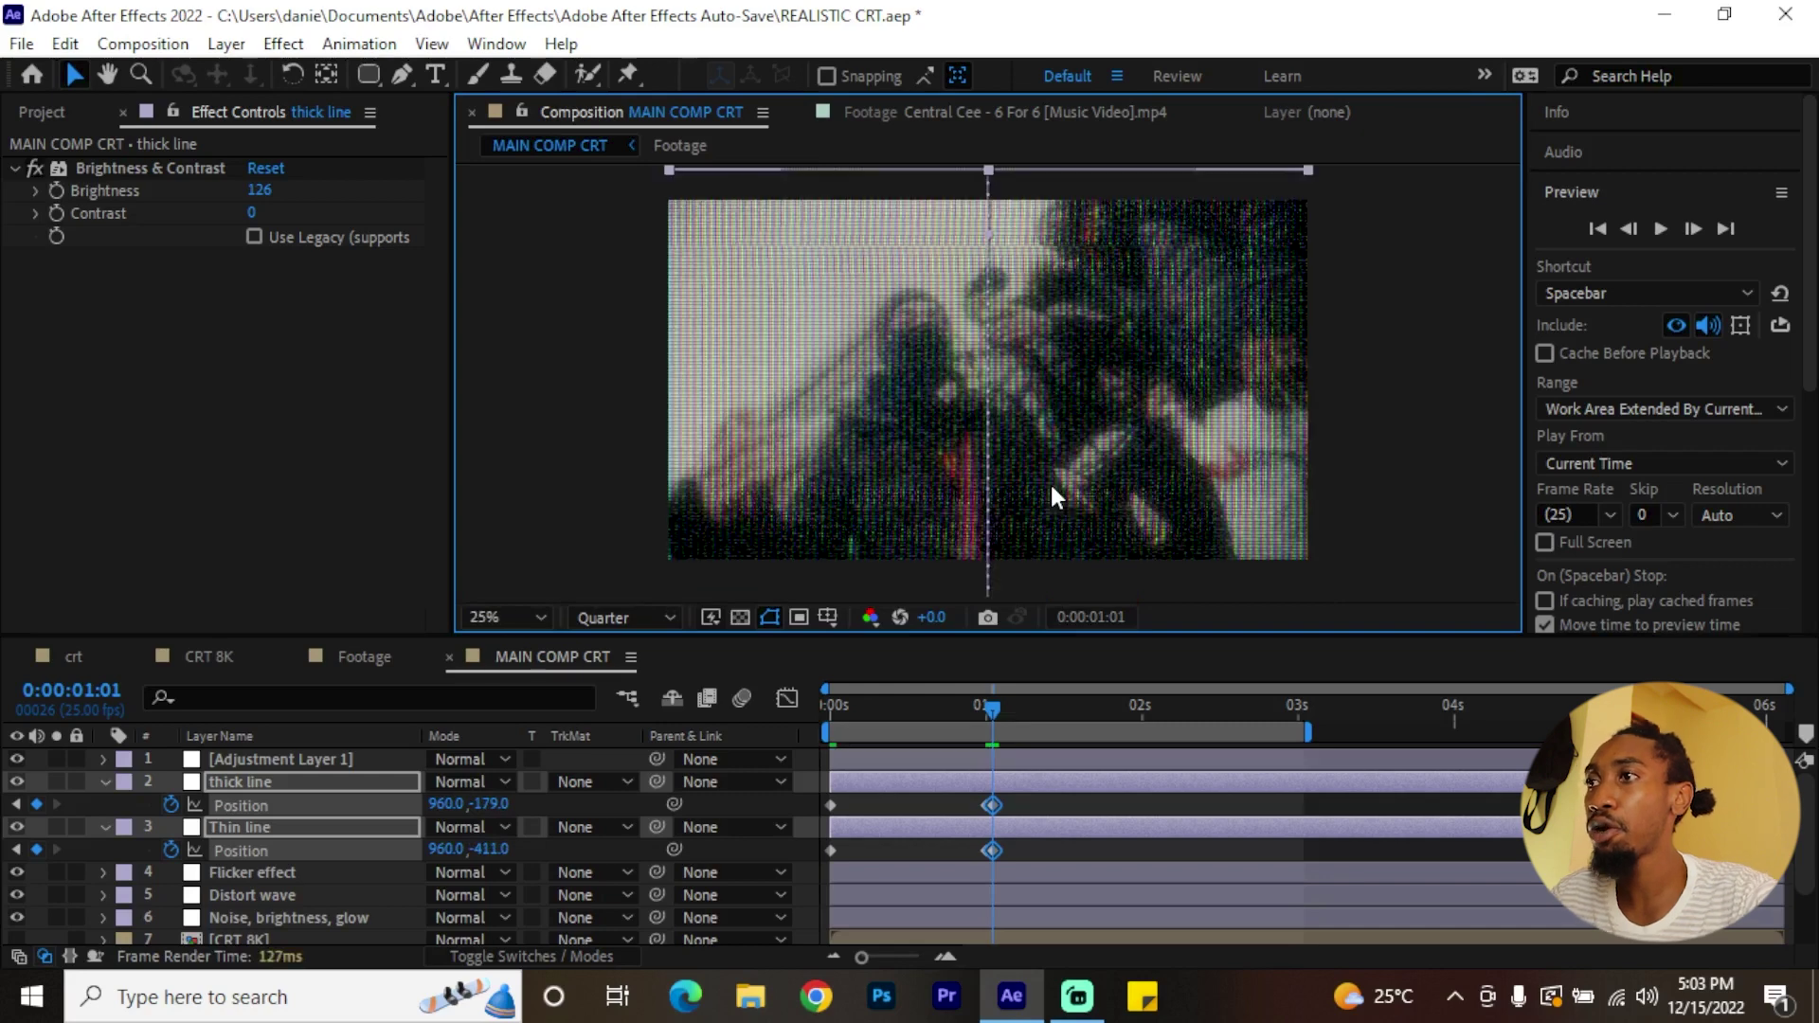
- At 0:00:02:00, move both lines below the frame again, to about Y 1501 for thick line and 1269 for Thin line
click(989, 720)
drag(987, 712, 1150, 718)
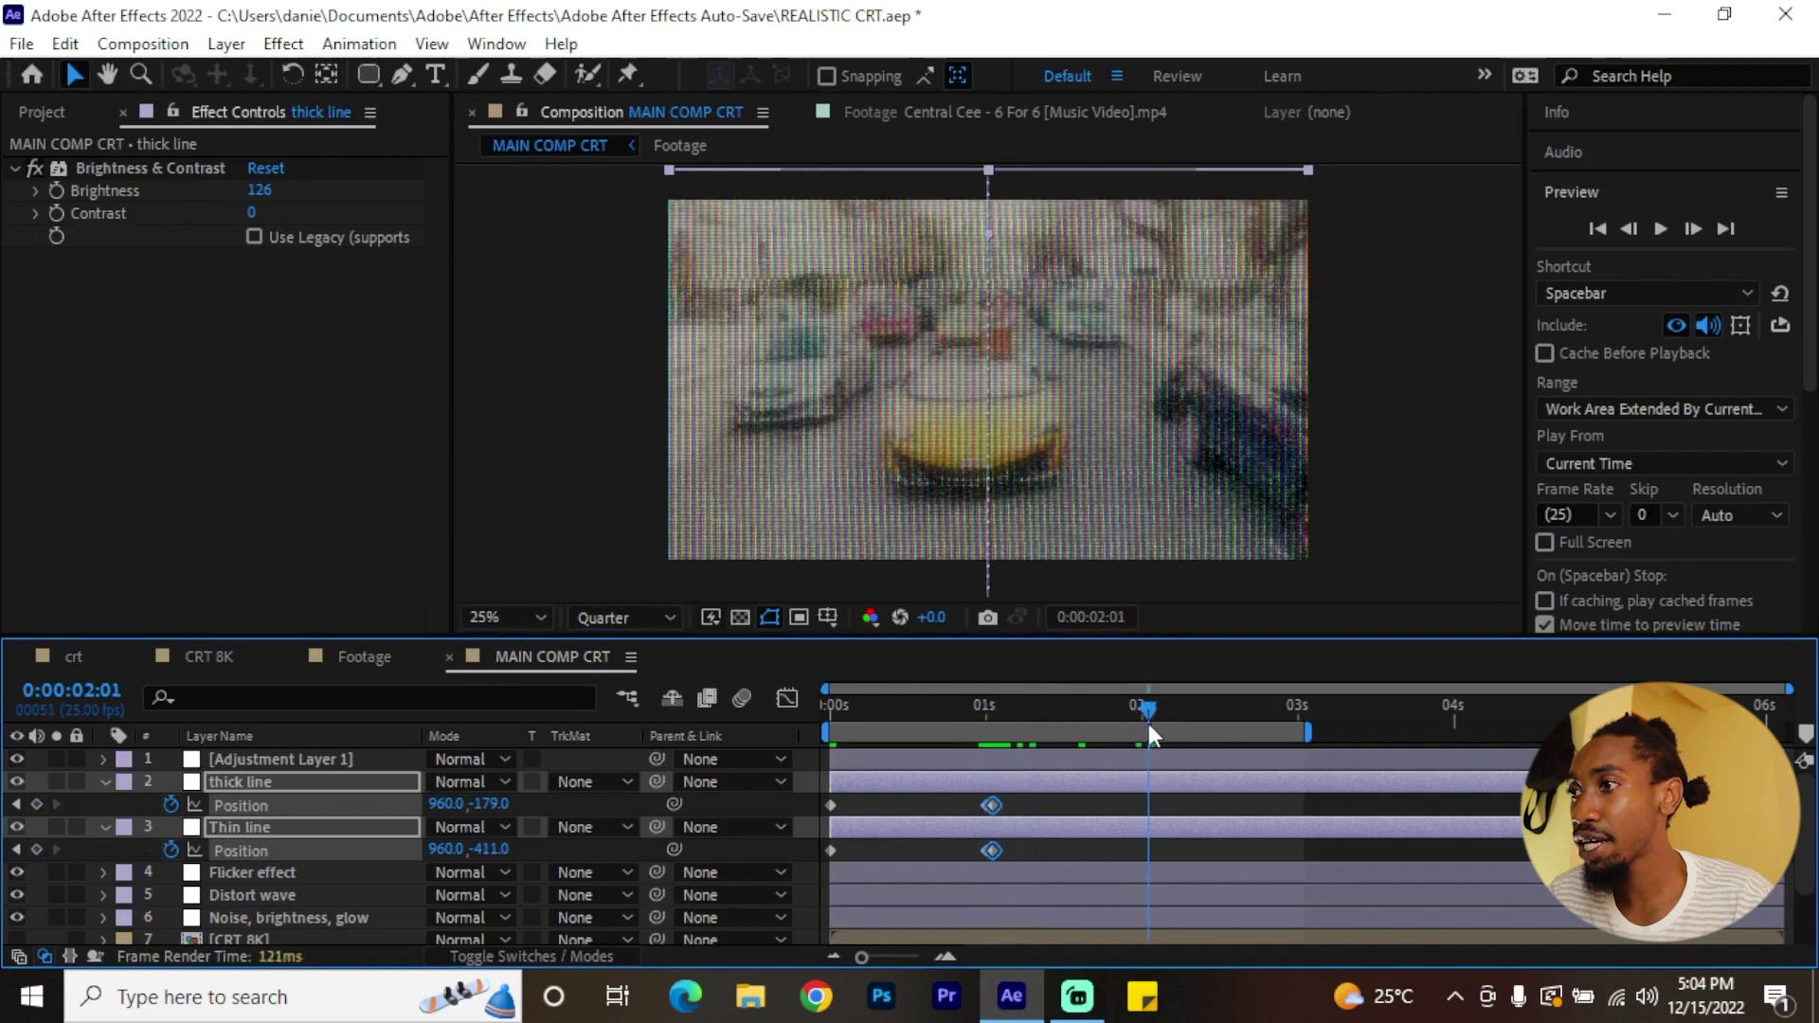
scroll(1123, 516, down, 1)
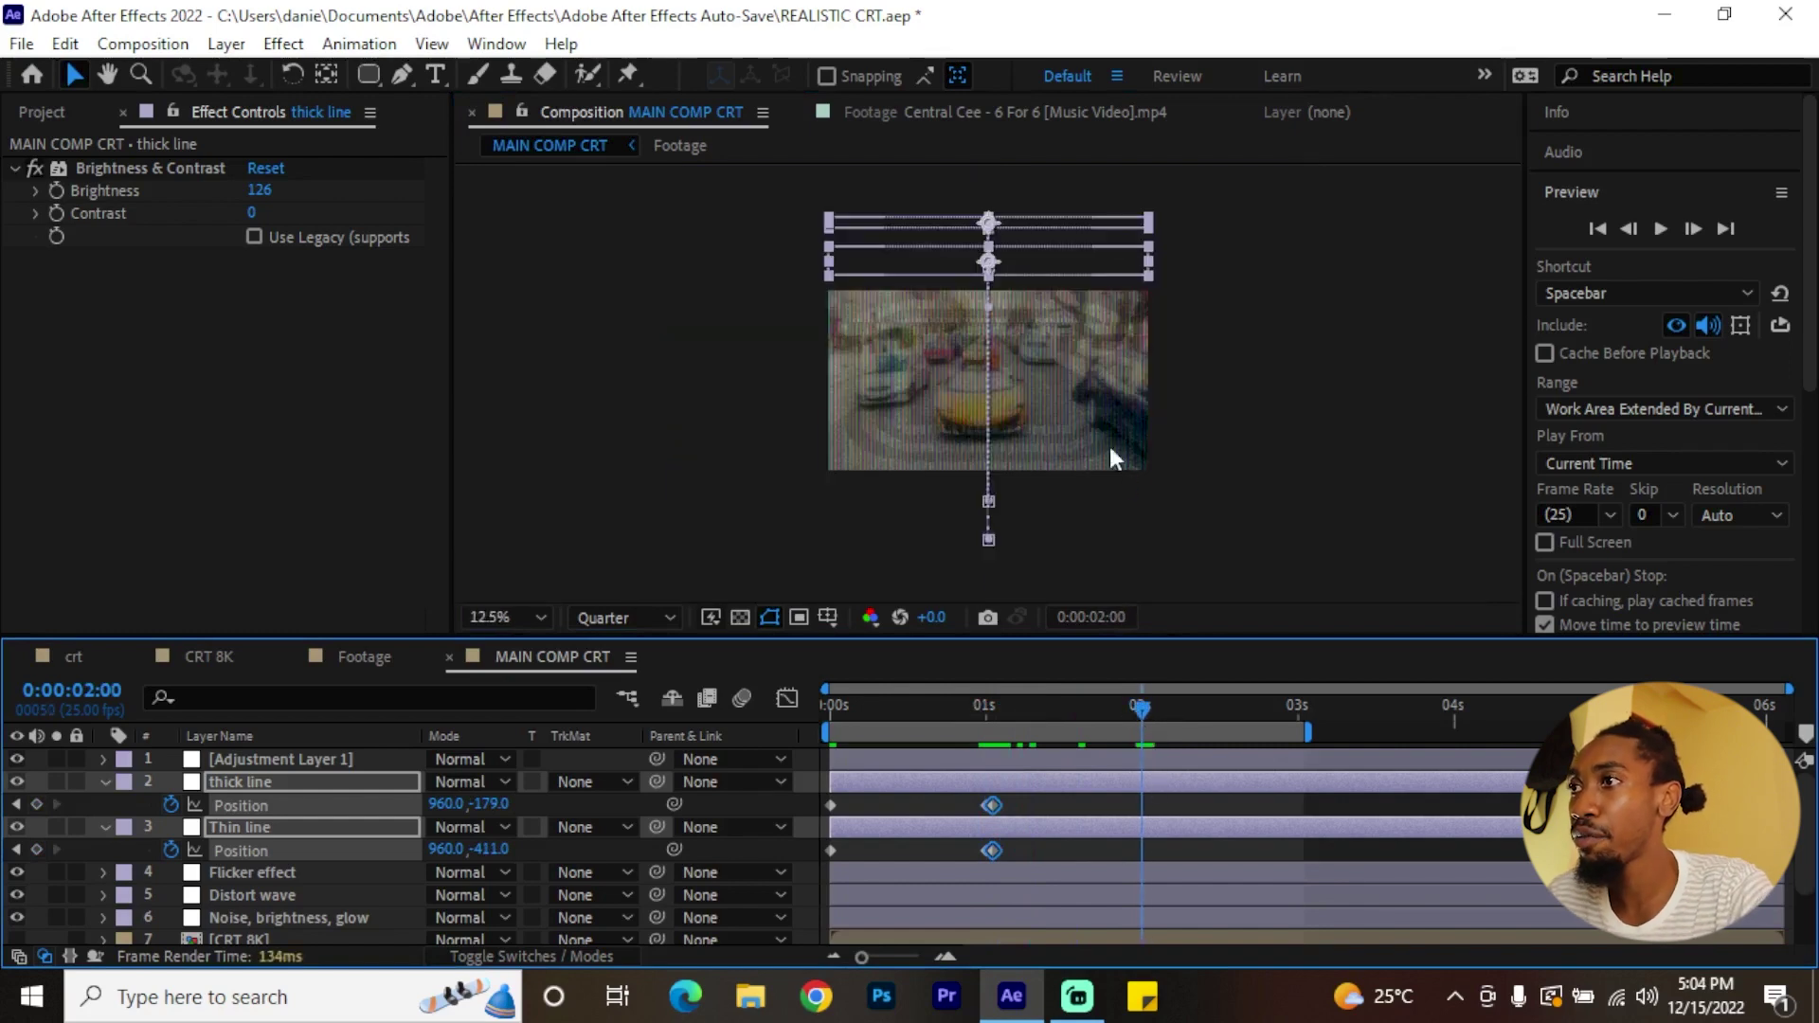
click(1034, 260)
drag(1035, 266, 1061, 540)
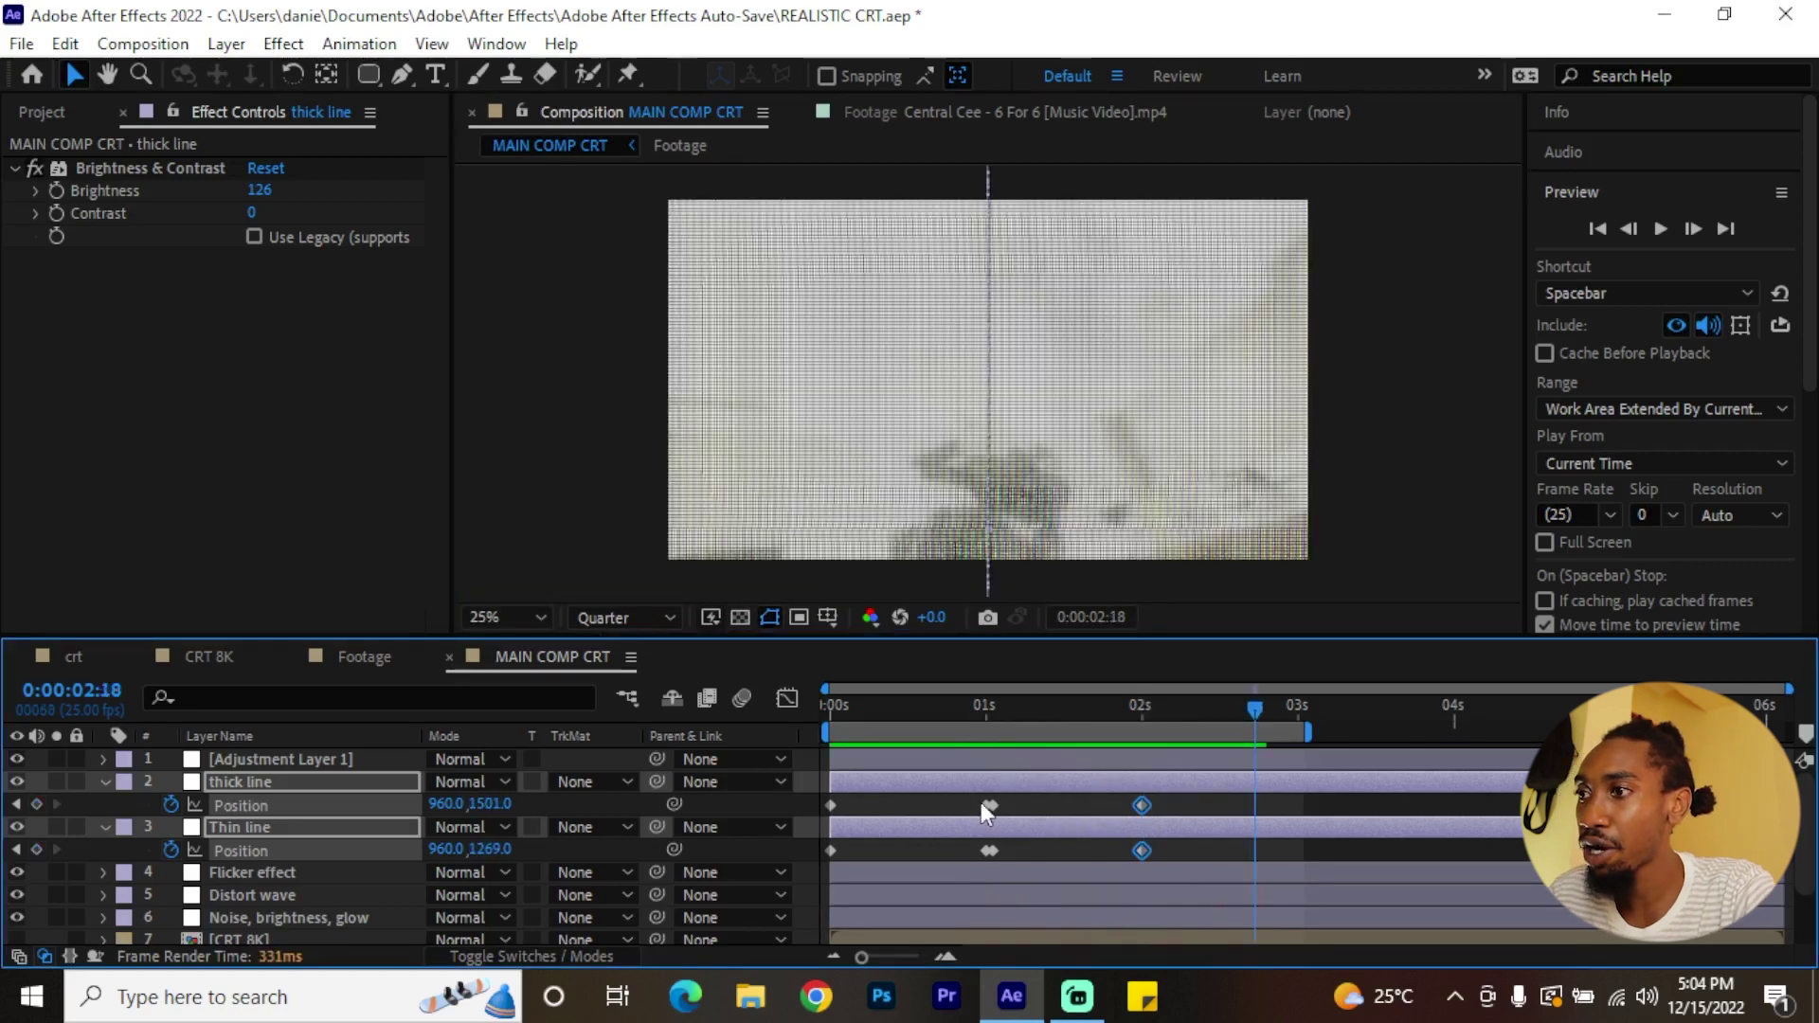
click(990, 805)
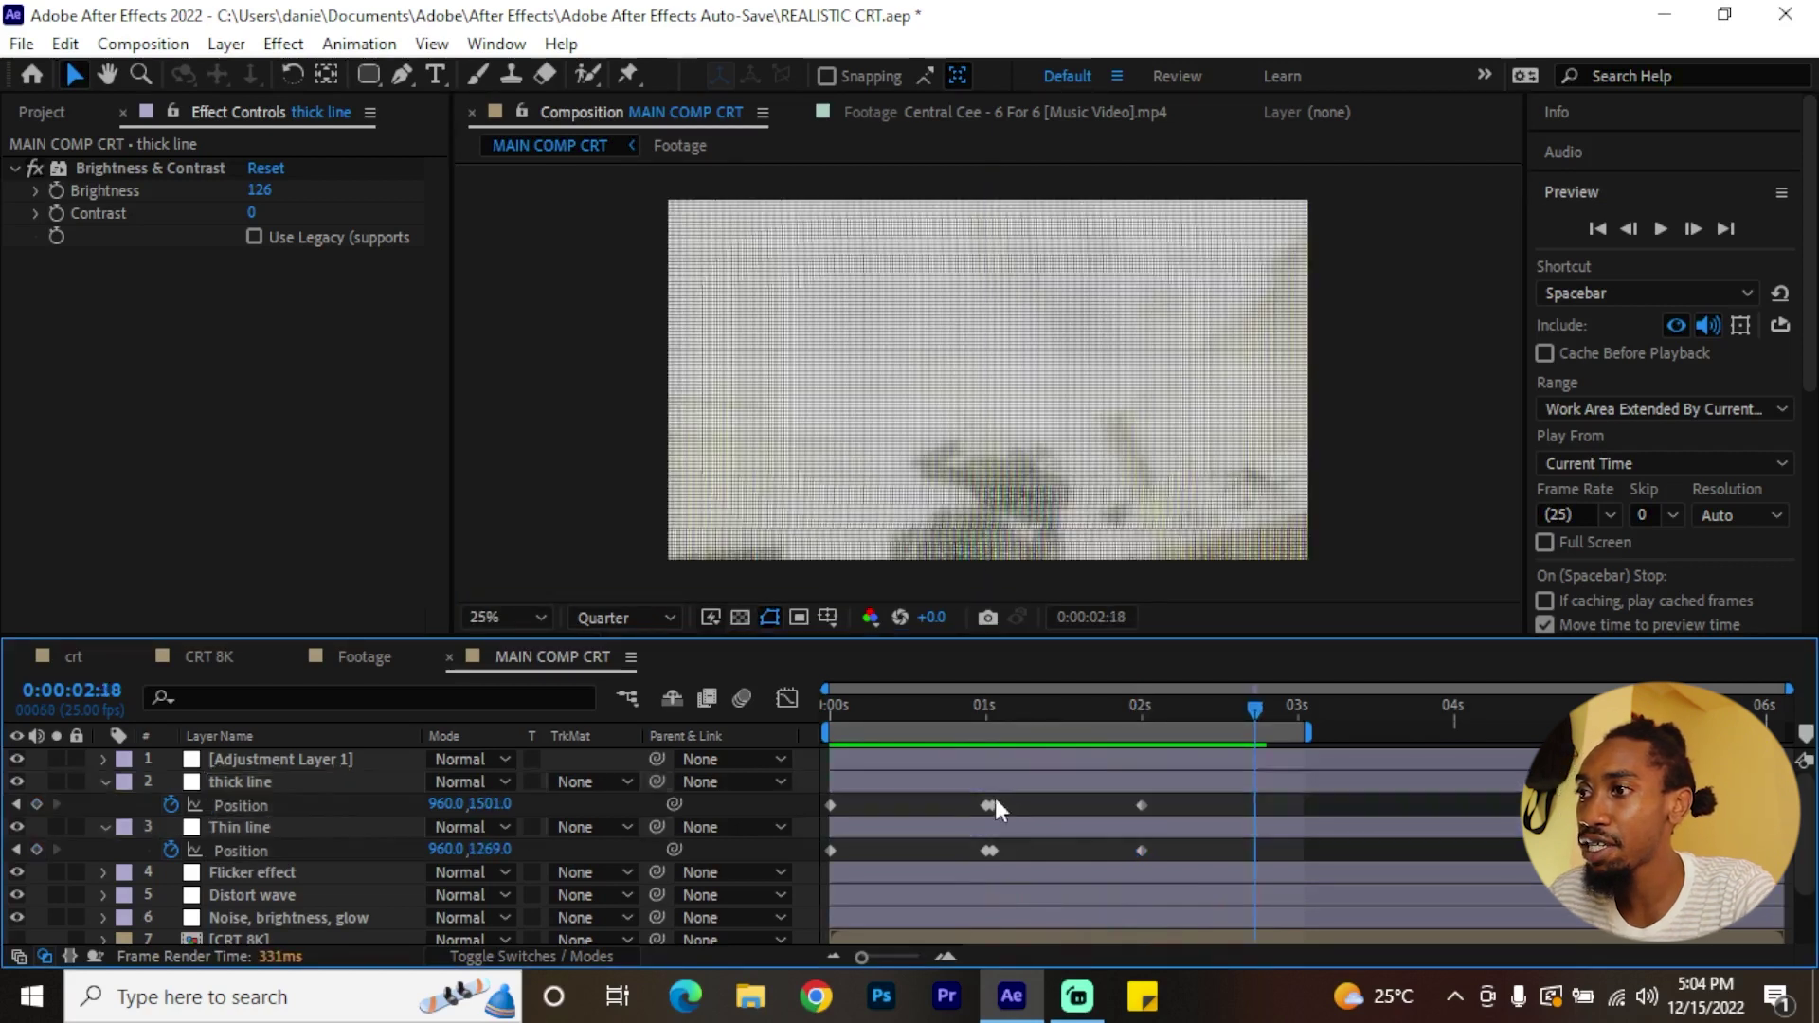
- Delay thick line's Position keyframes: the first to 0:00:00:04, the middle pair to about 0:00:01:05, and the last to about 0:00:02:06
drag(994, 802, 1025, 807)
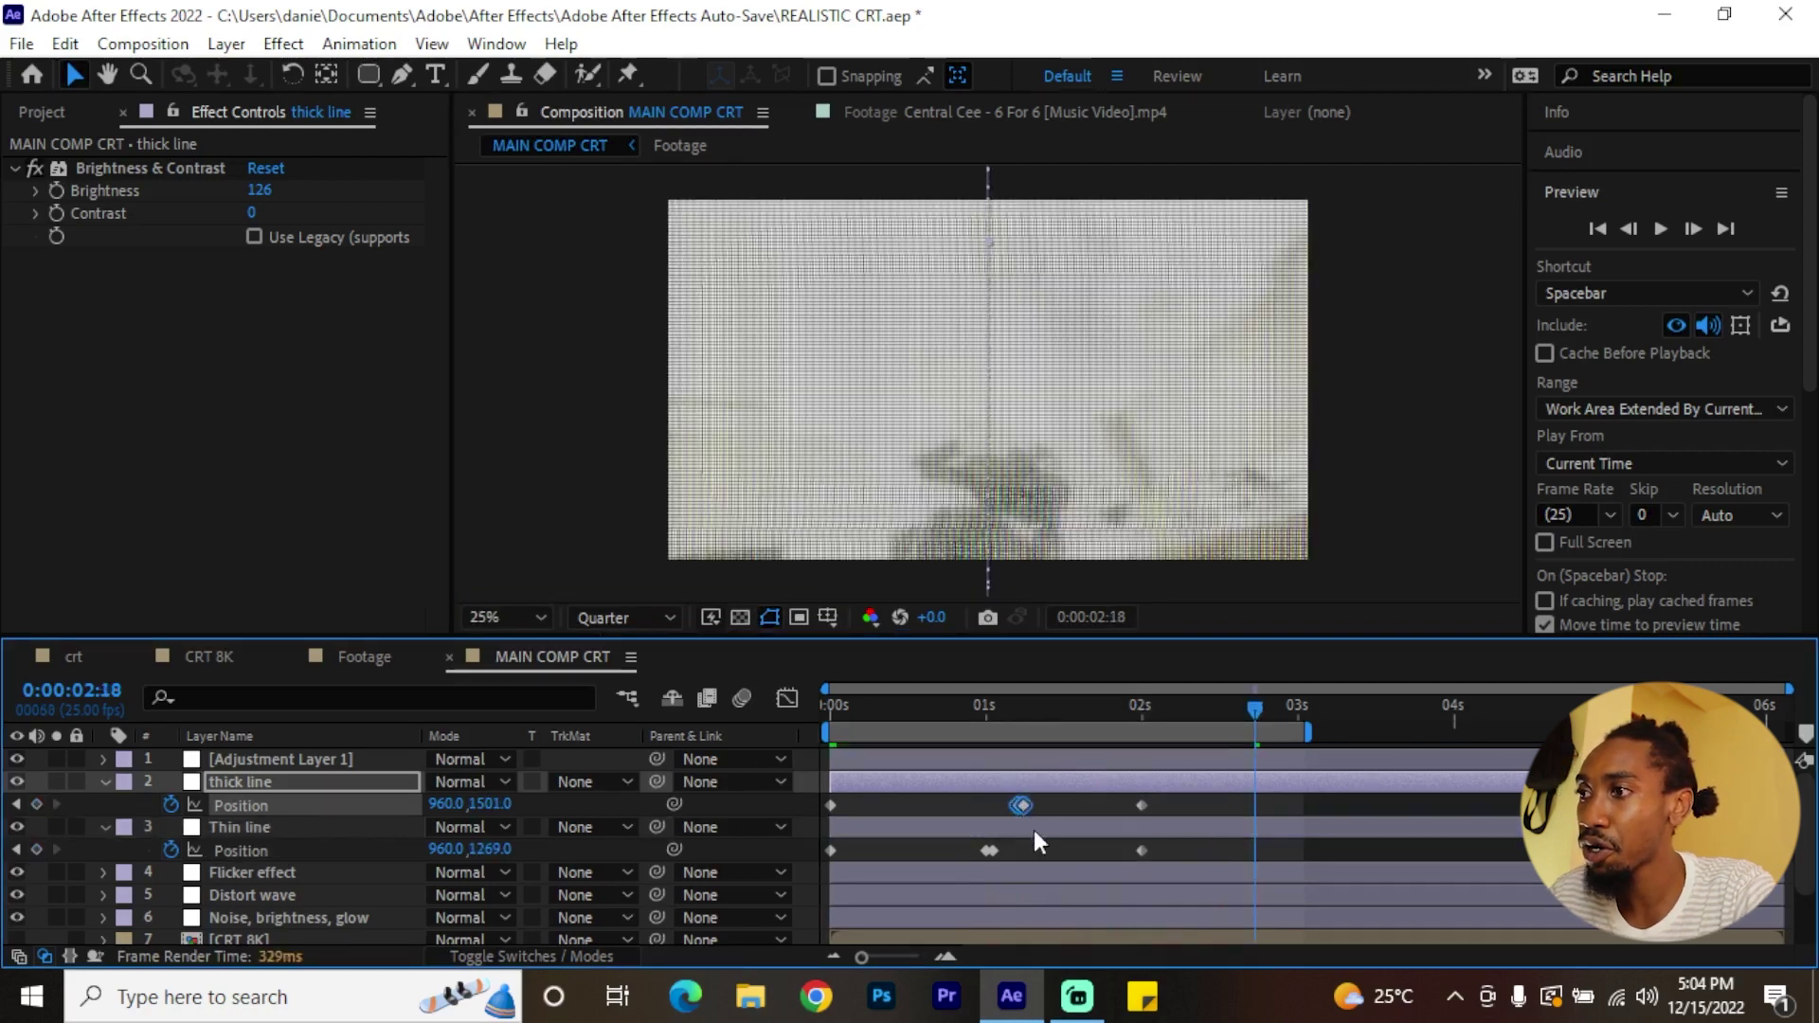
drag(1140, 805, 1185, 813)
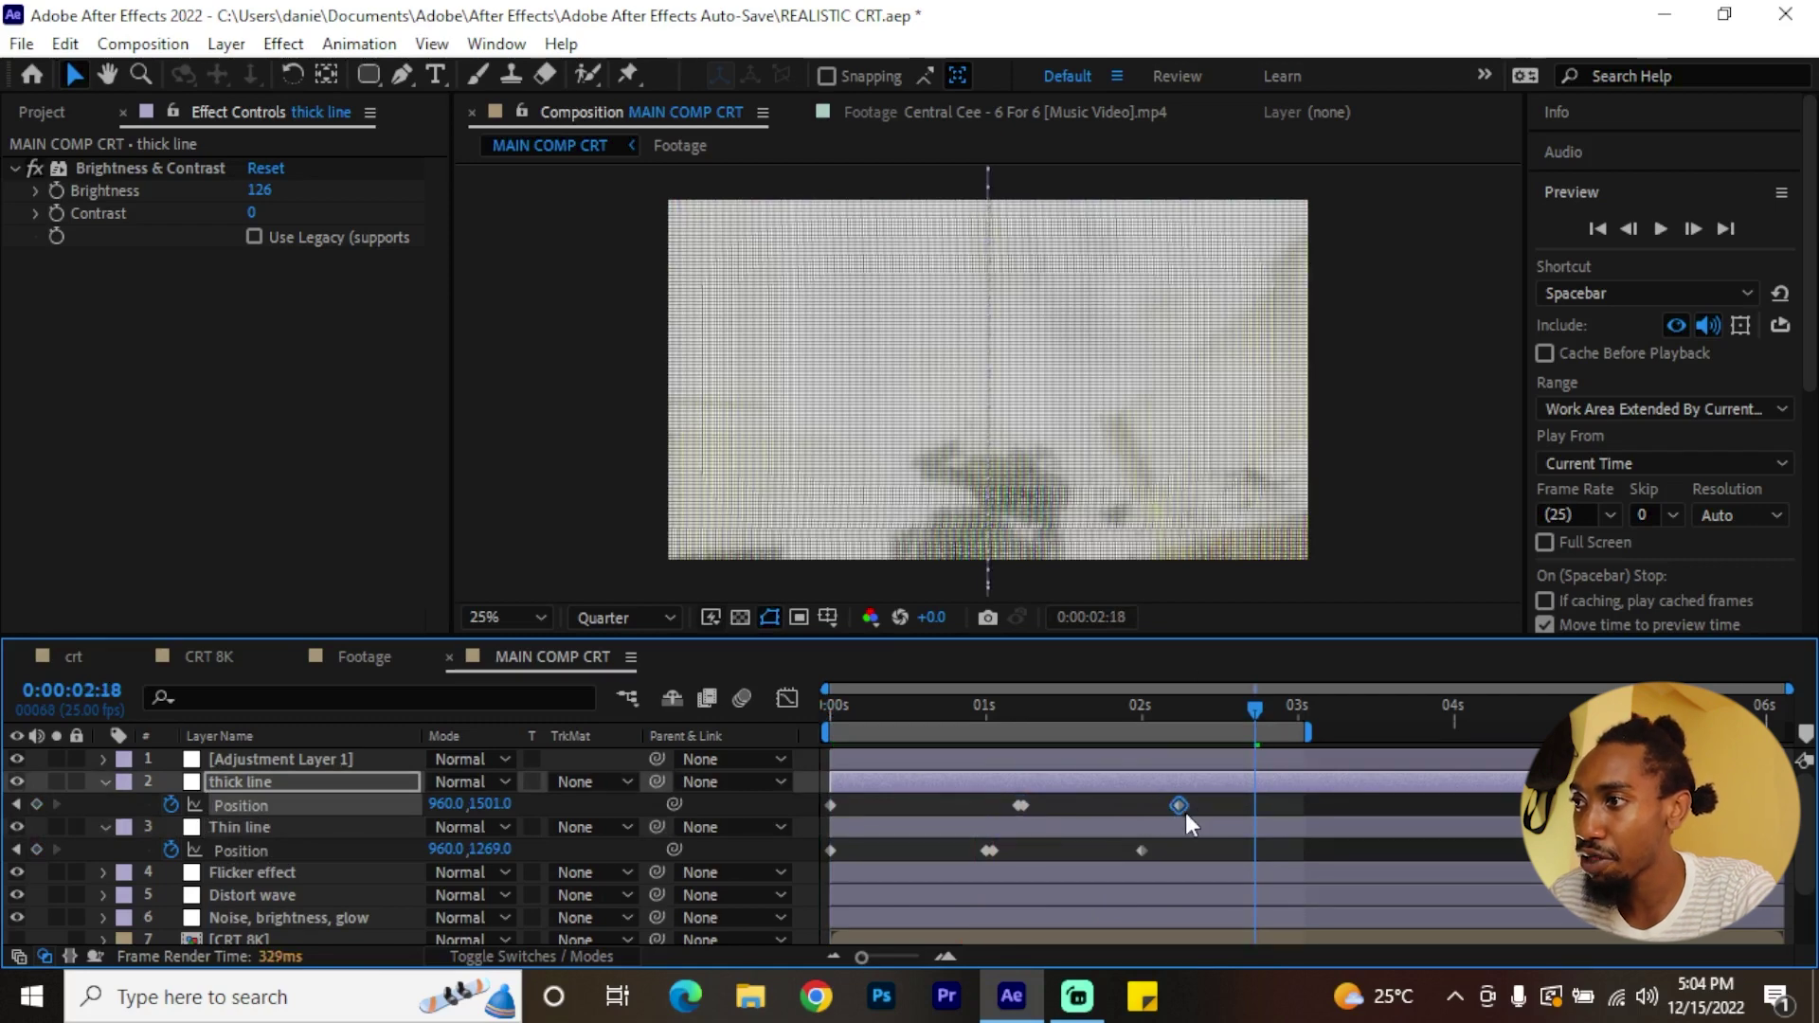
click(855, 712)
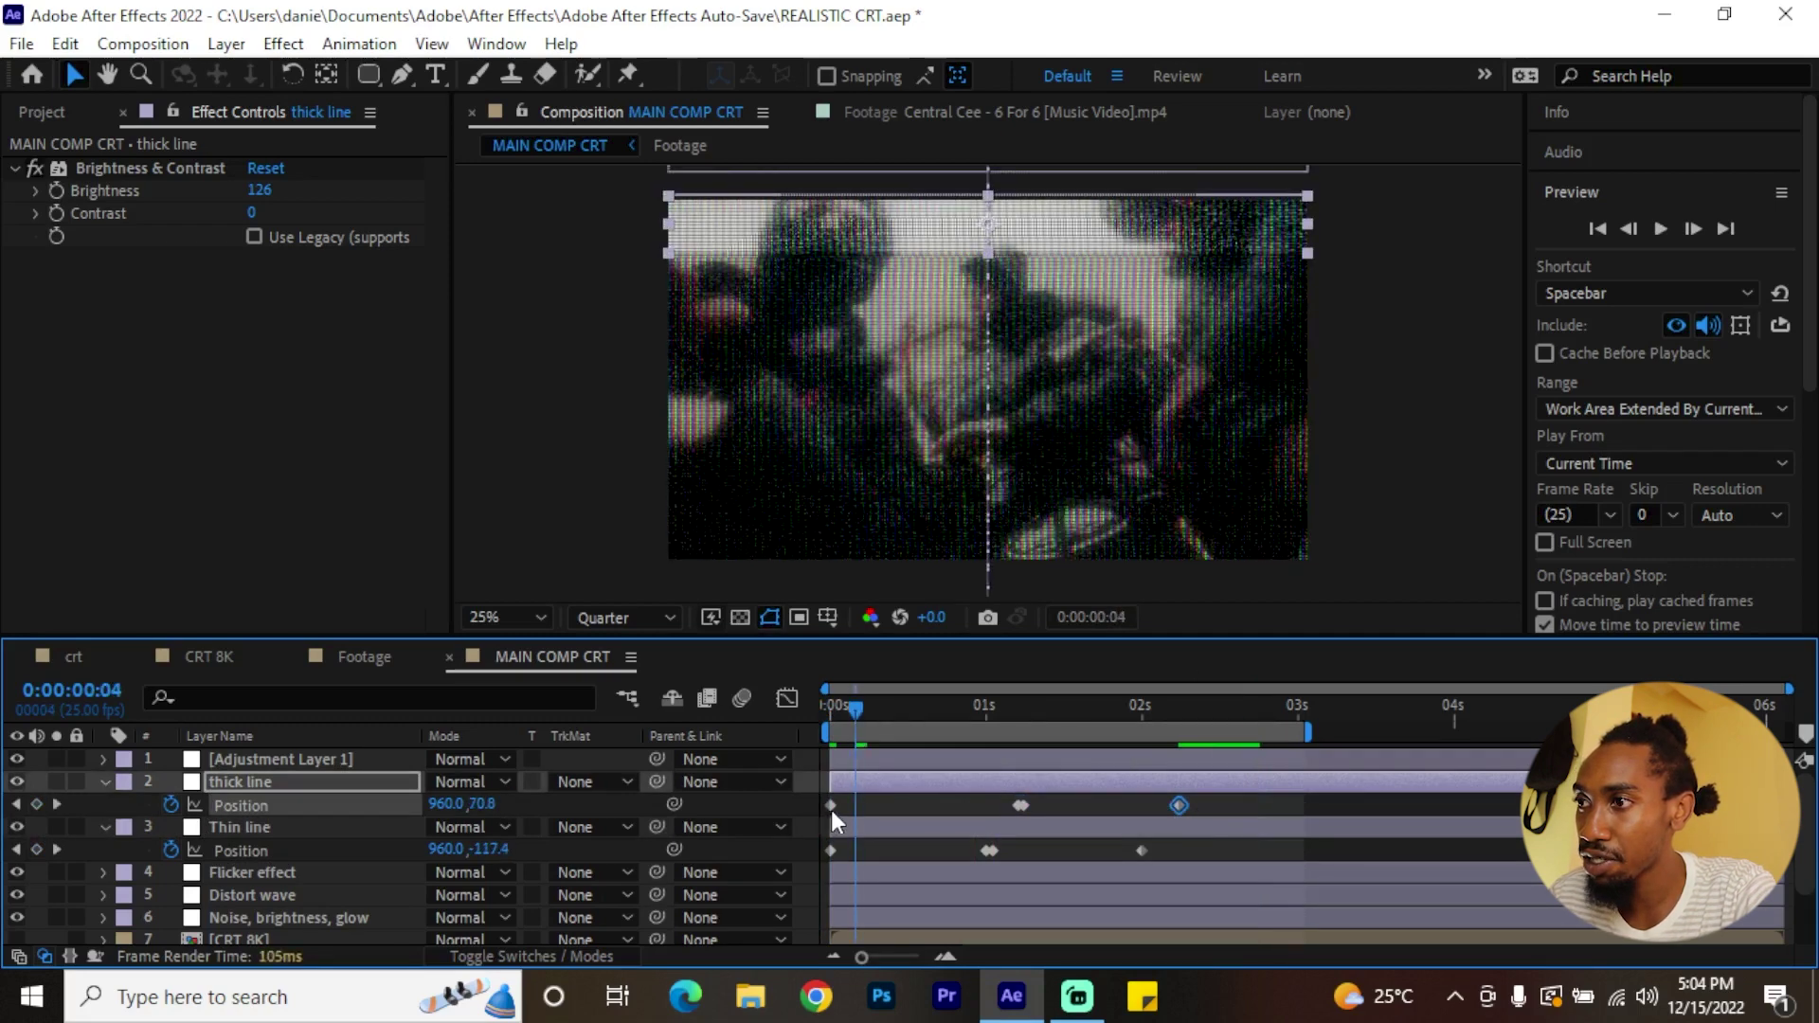
double_click(832, 805)
key(Return)
drag(831, 806, 854, 807)
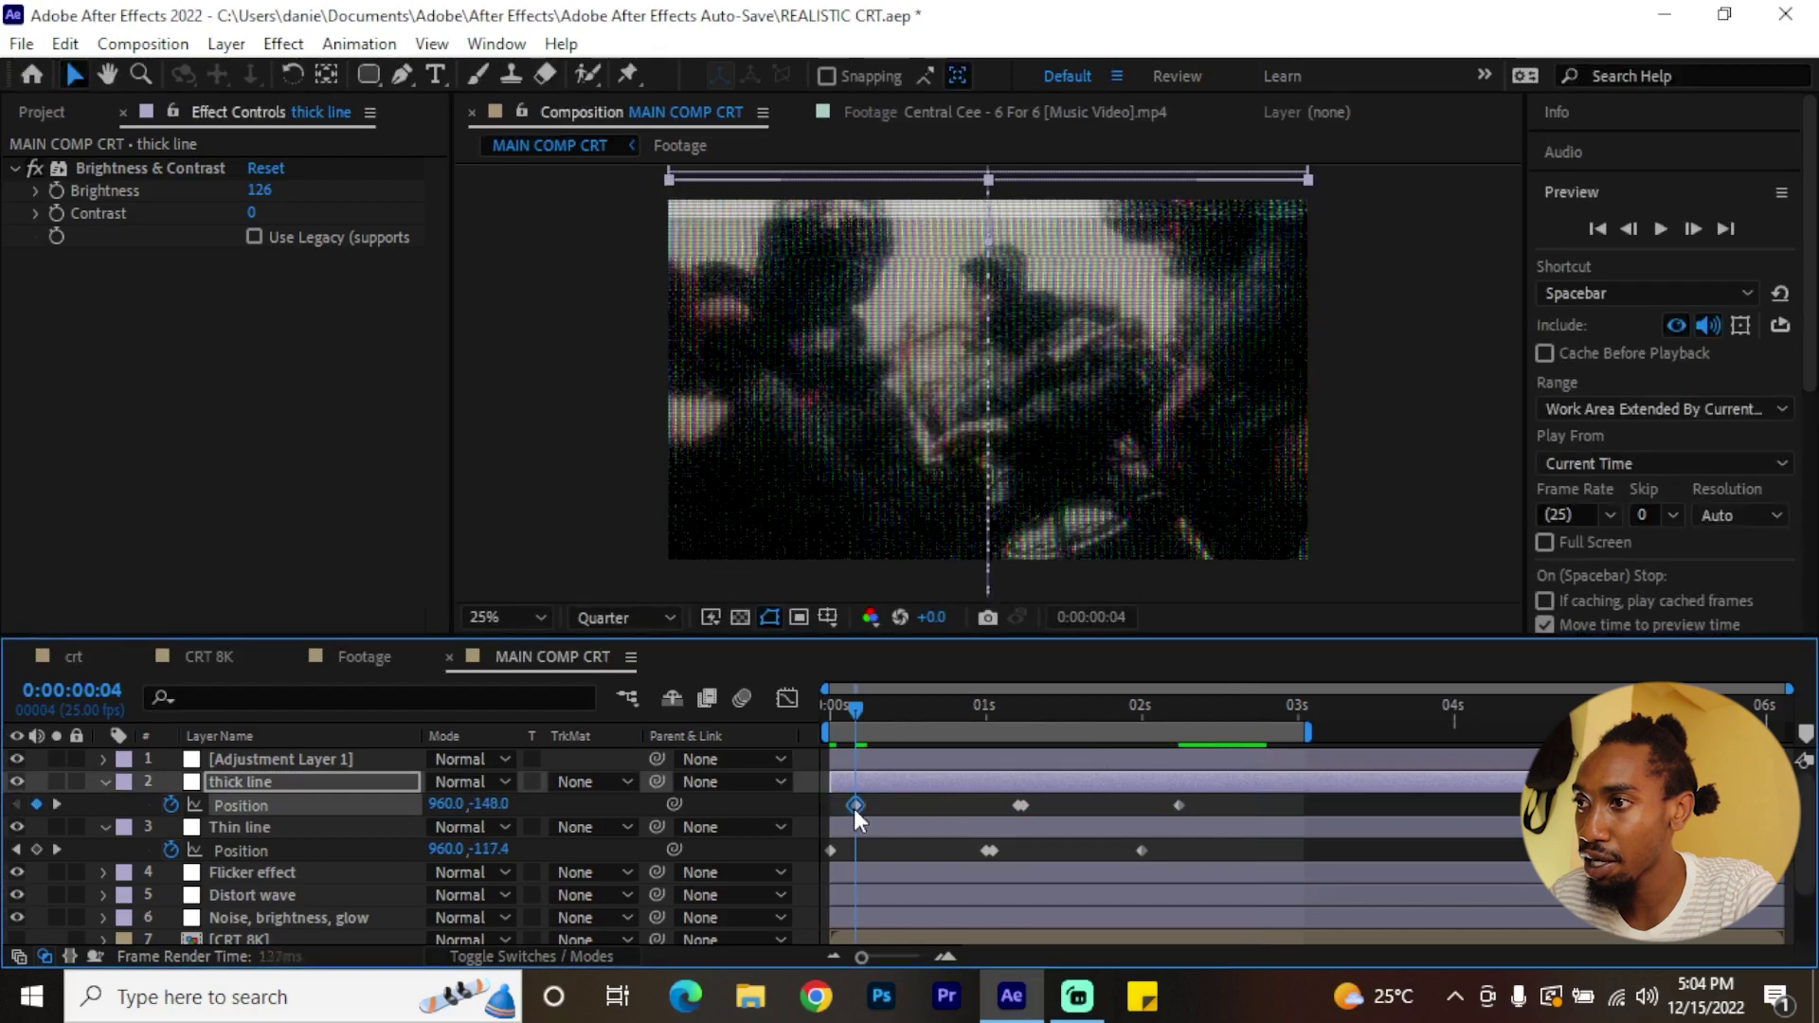
- Preview the offset movement of the two lines from the start of the composition
drag(844, 714, 828, 703)
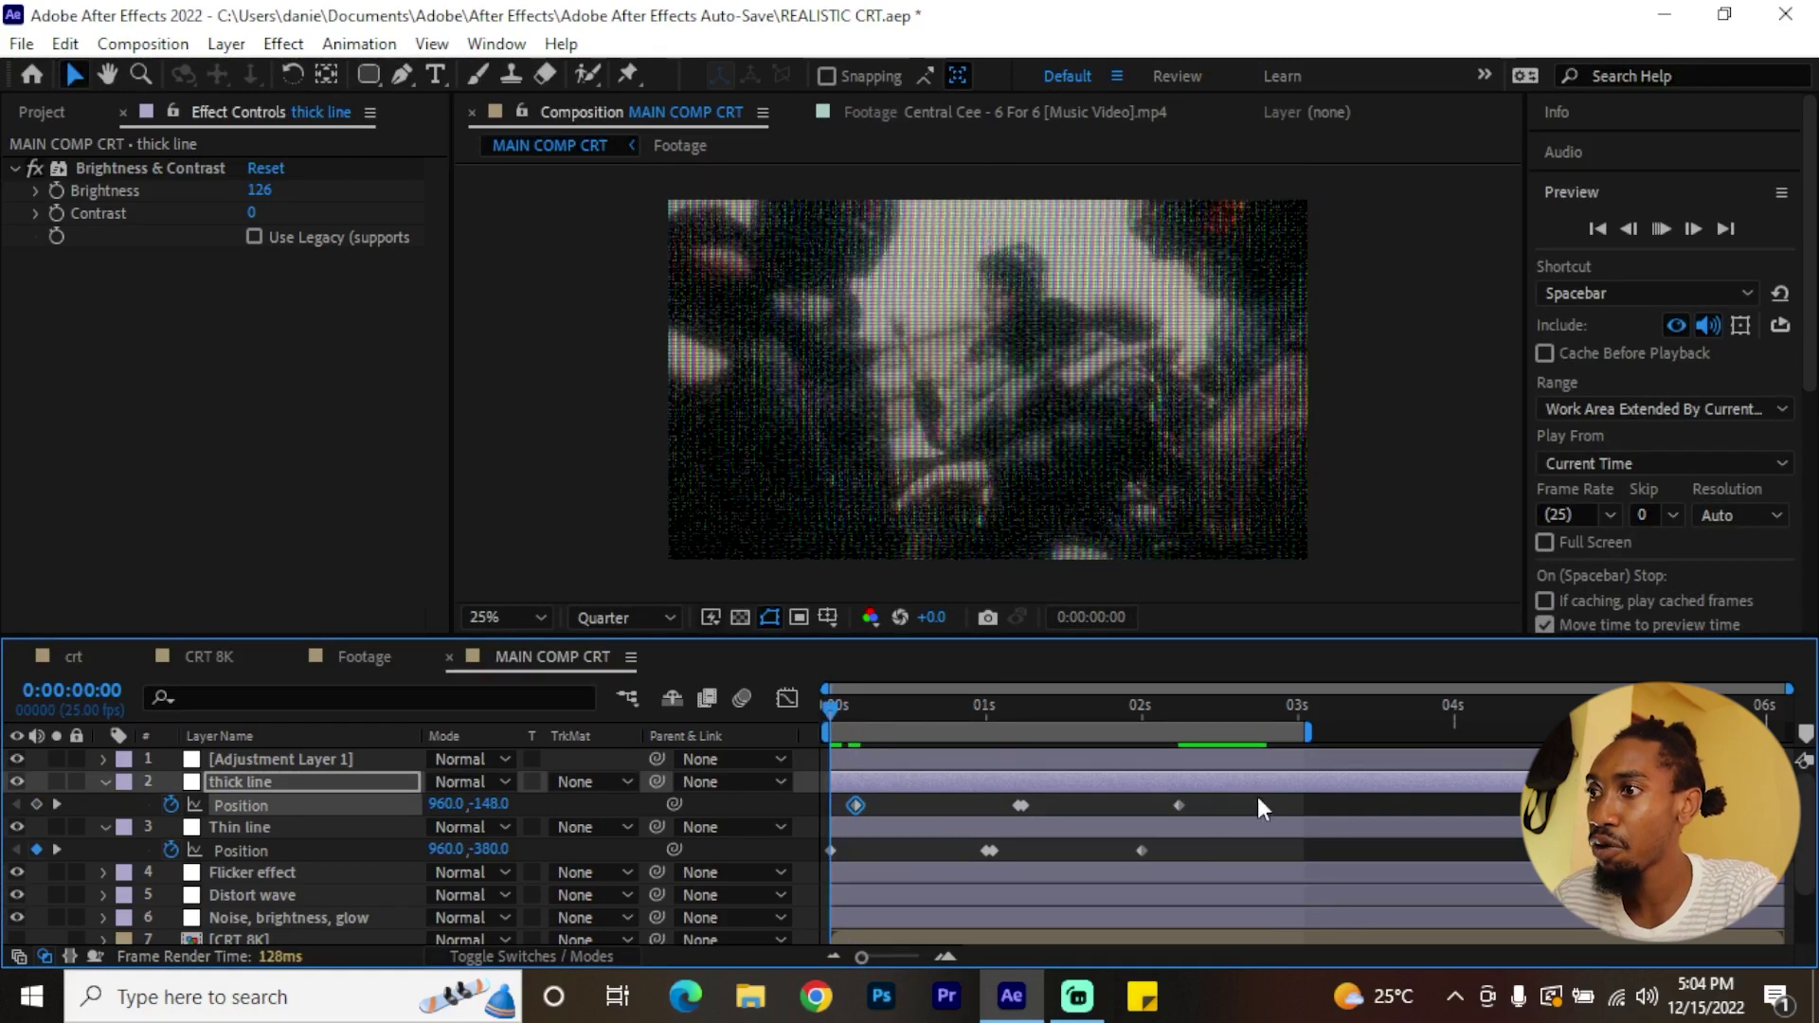
key(space)
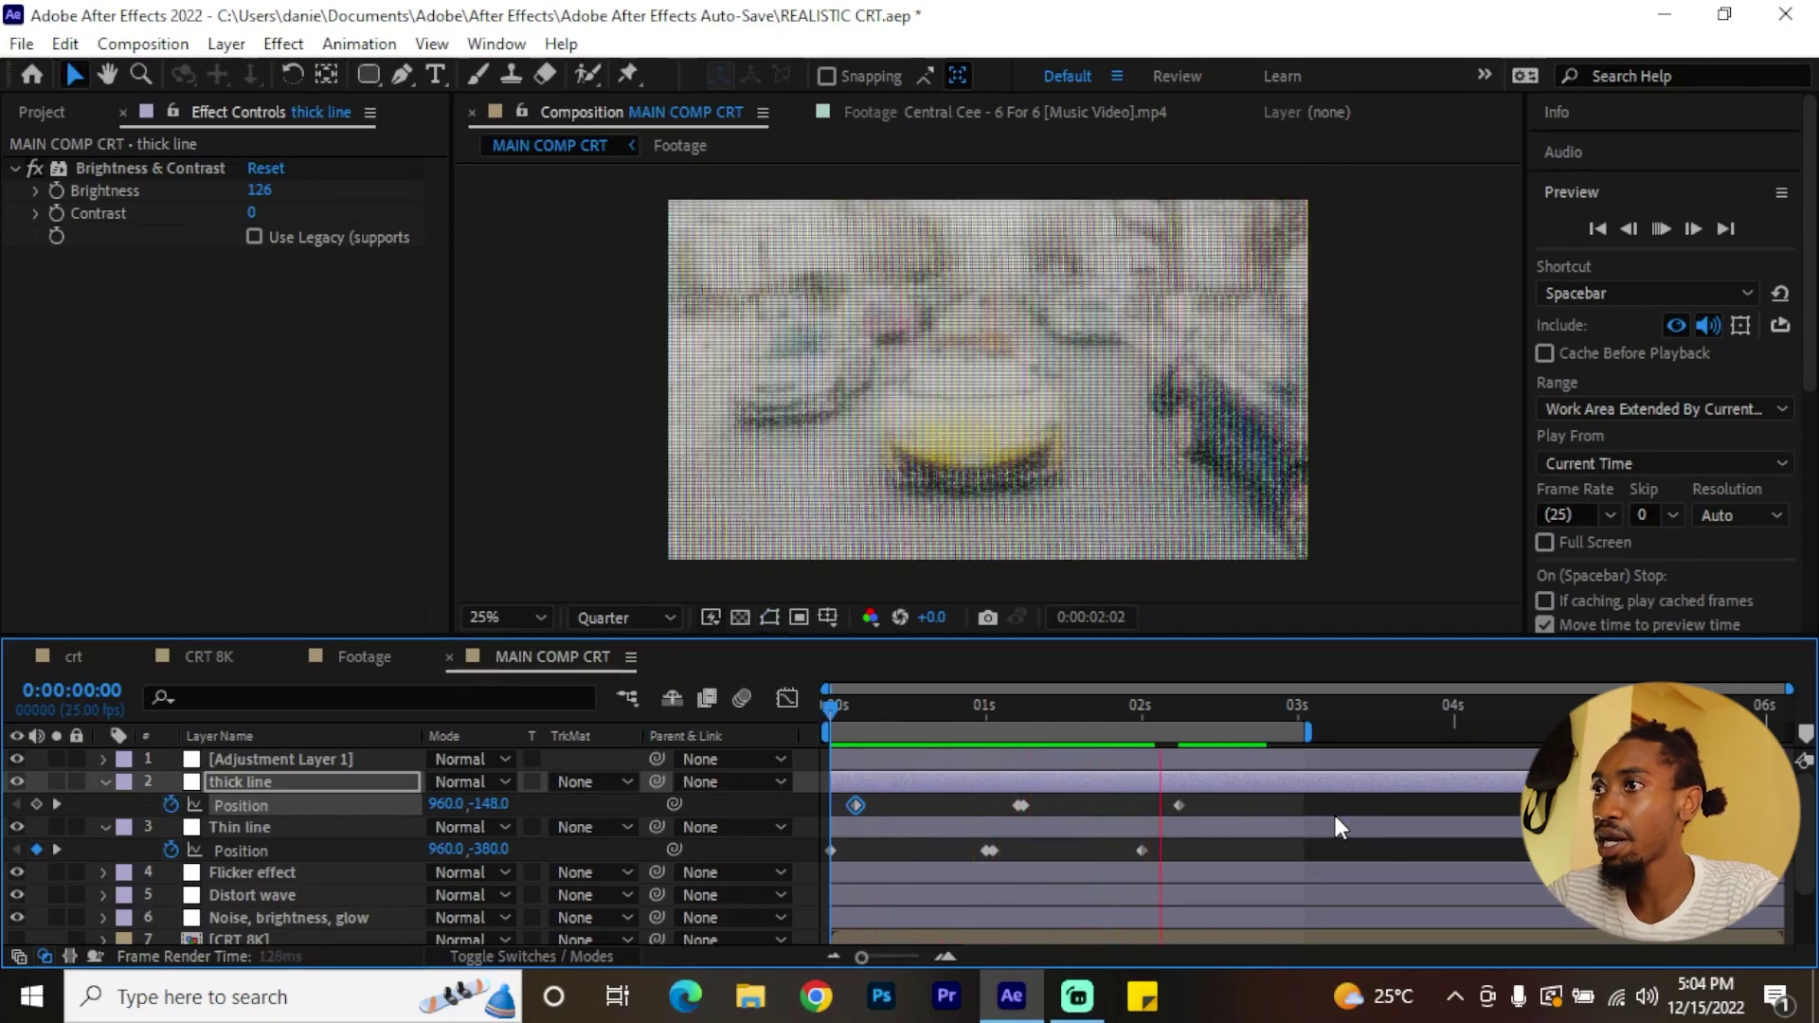
key(space)
scroll(1323, 833, down, 2)
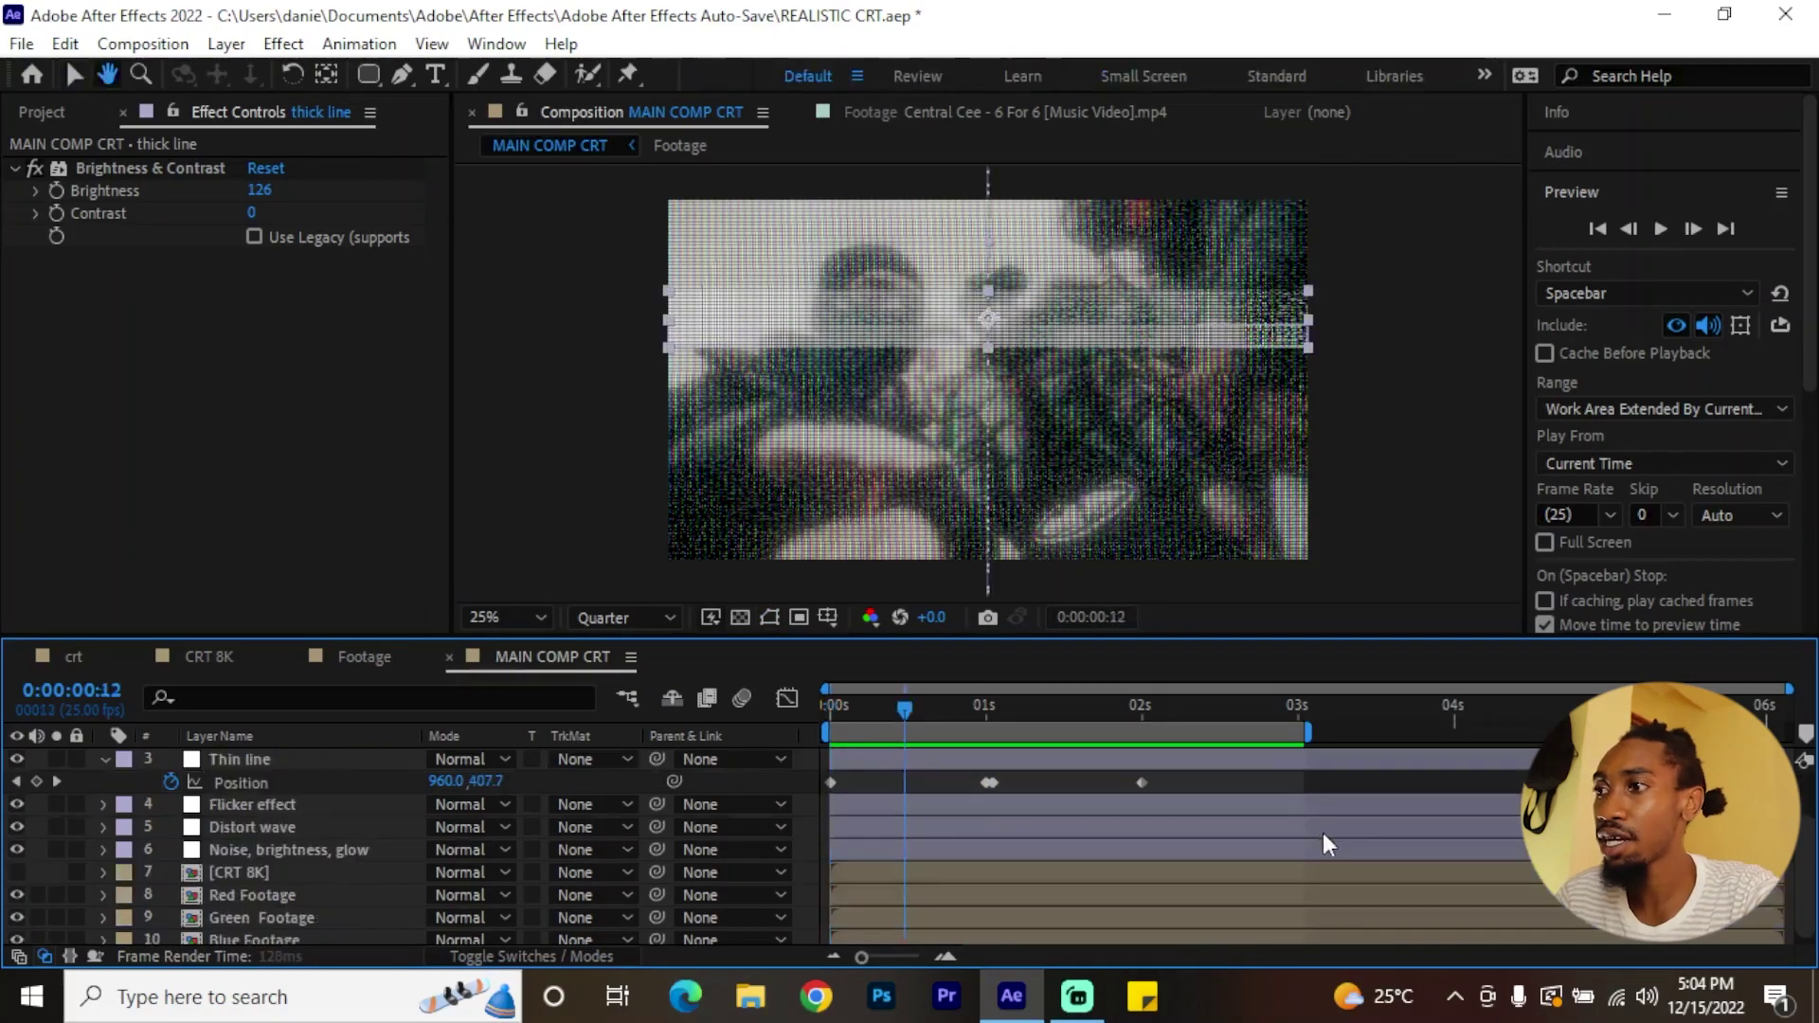
scroll(1319, 816, up, 2)
- Repeat thick line's movement by pasting copies of its last three Position keyframes at 0:00:03:00 and 0:00:05:01
drag(1234, 796, 1008, 817)
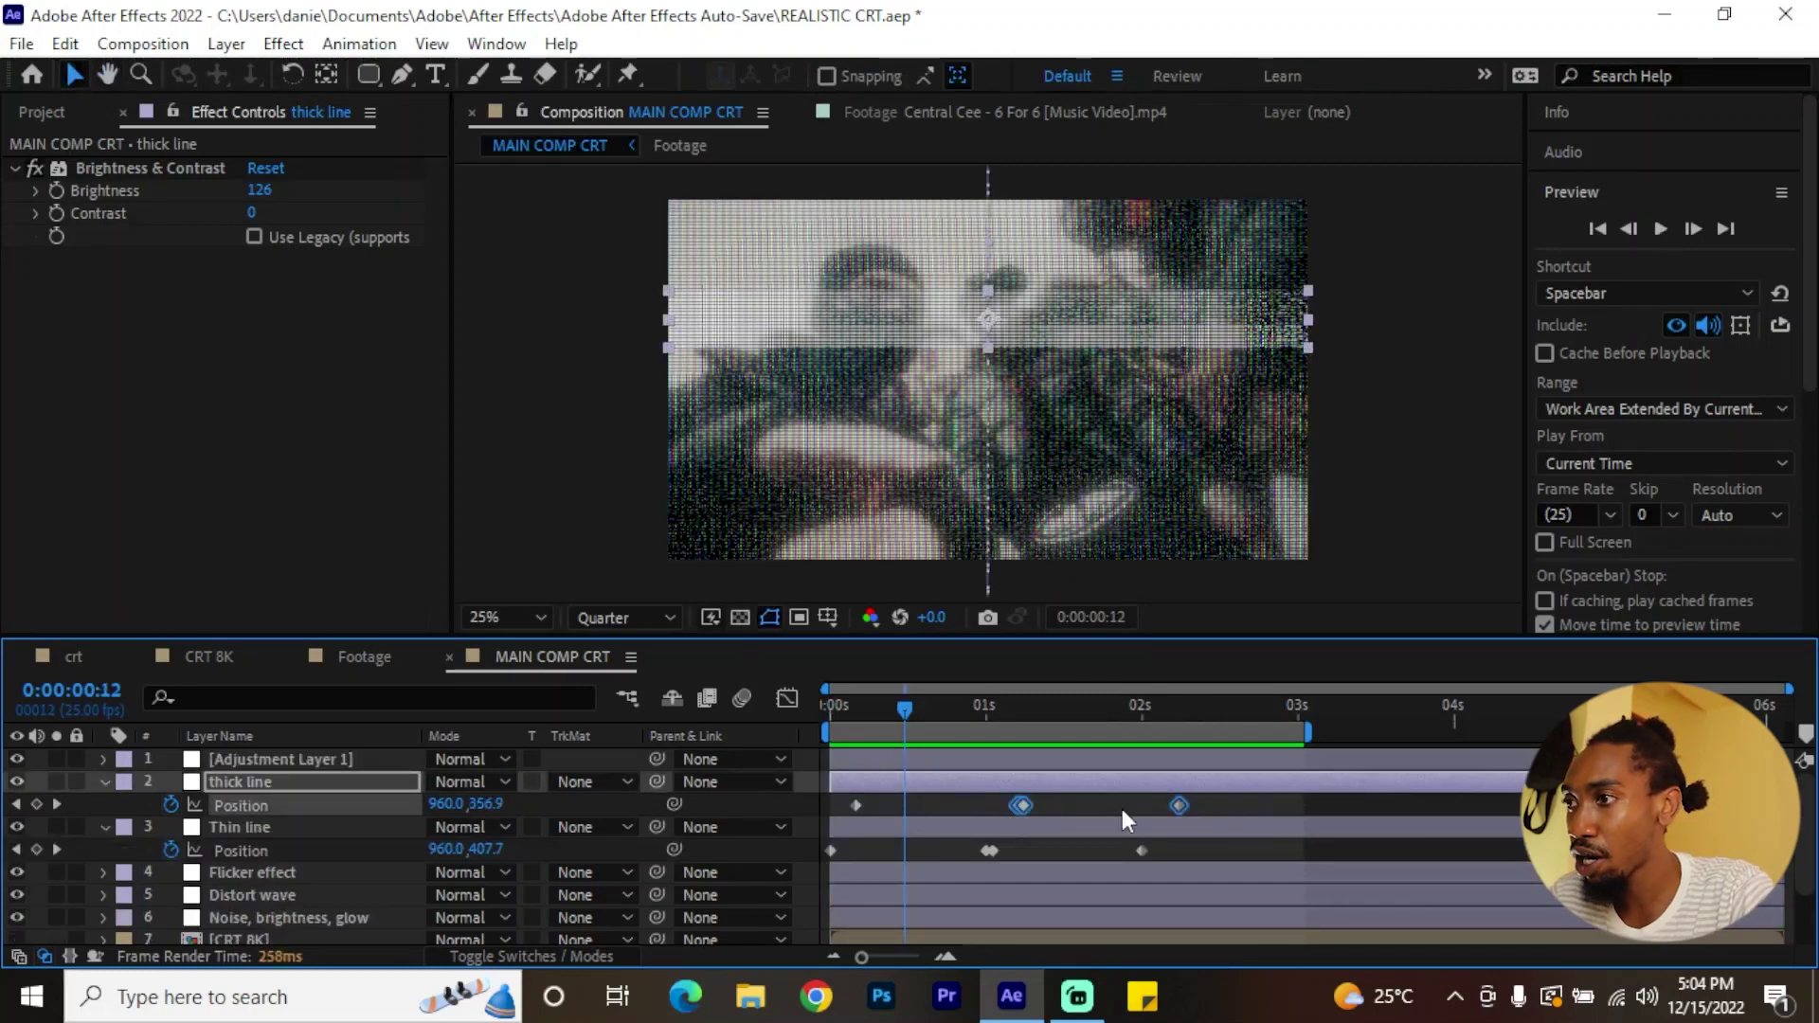
drag(1129, 709, 1296, 719)
key(ctrl+c)
key(ctrl+v)
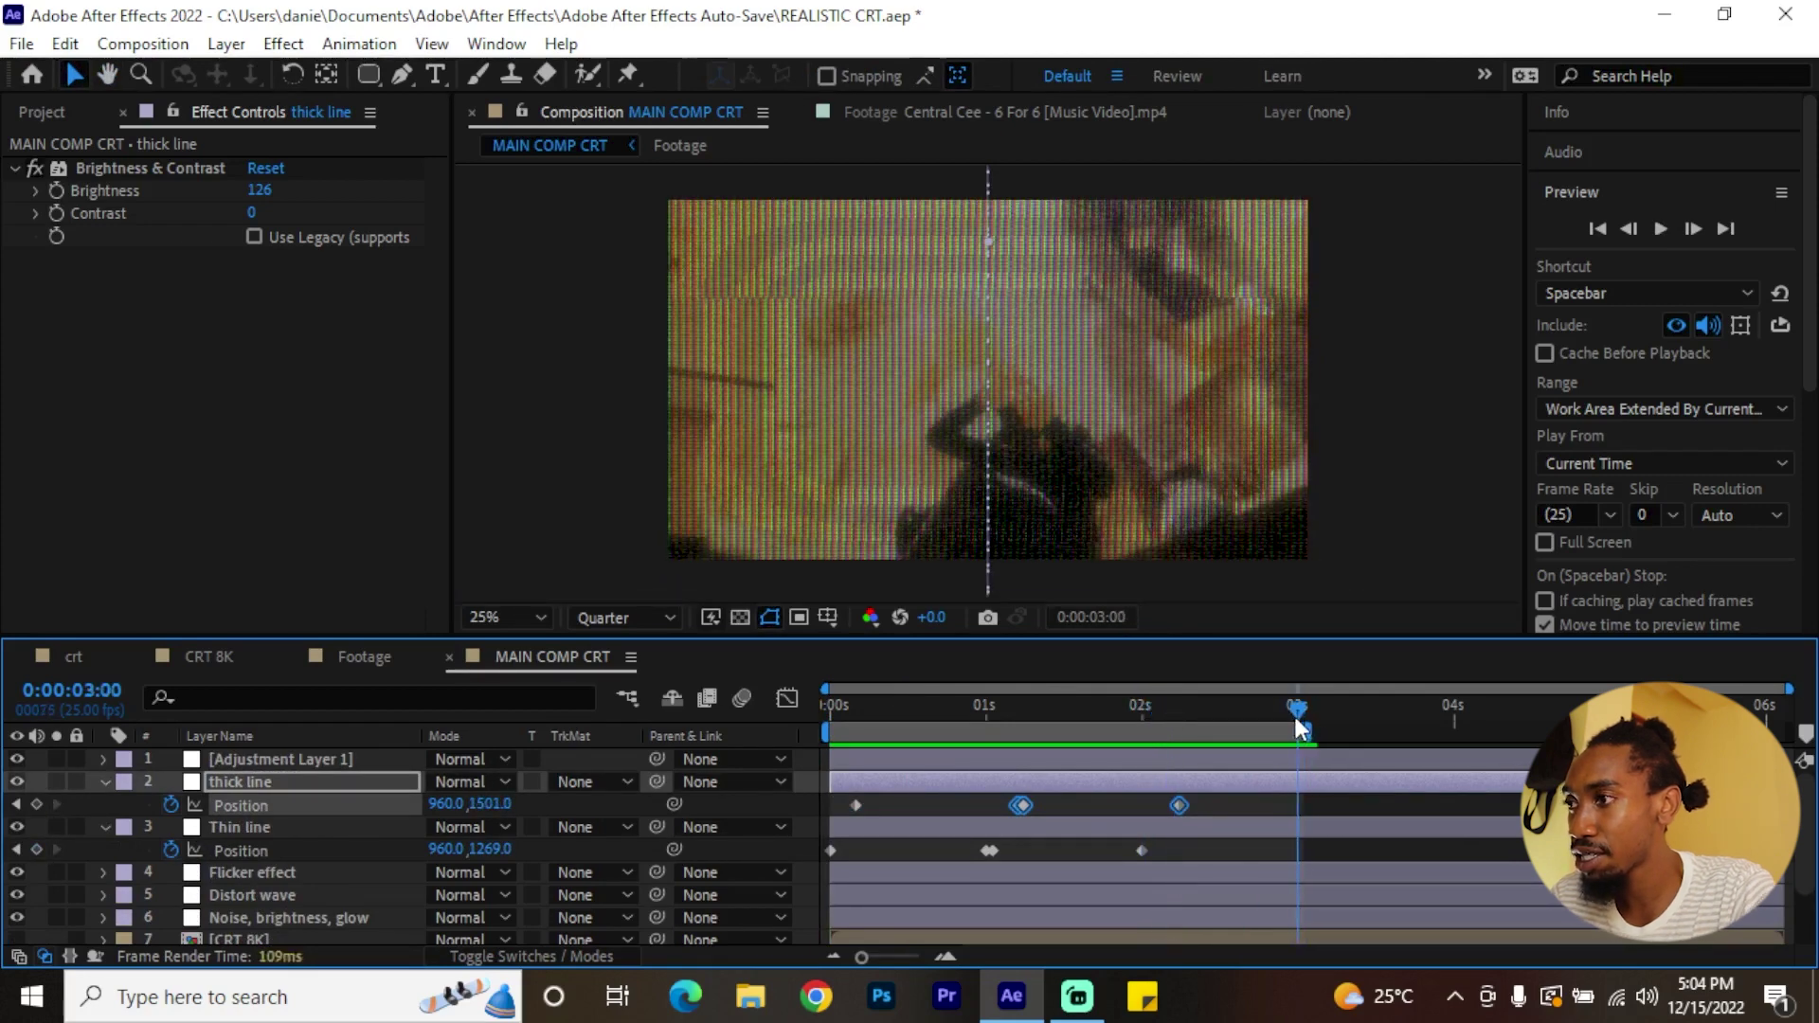
click(1459, 708)
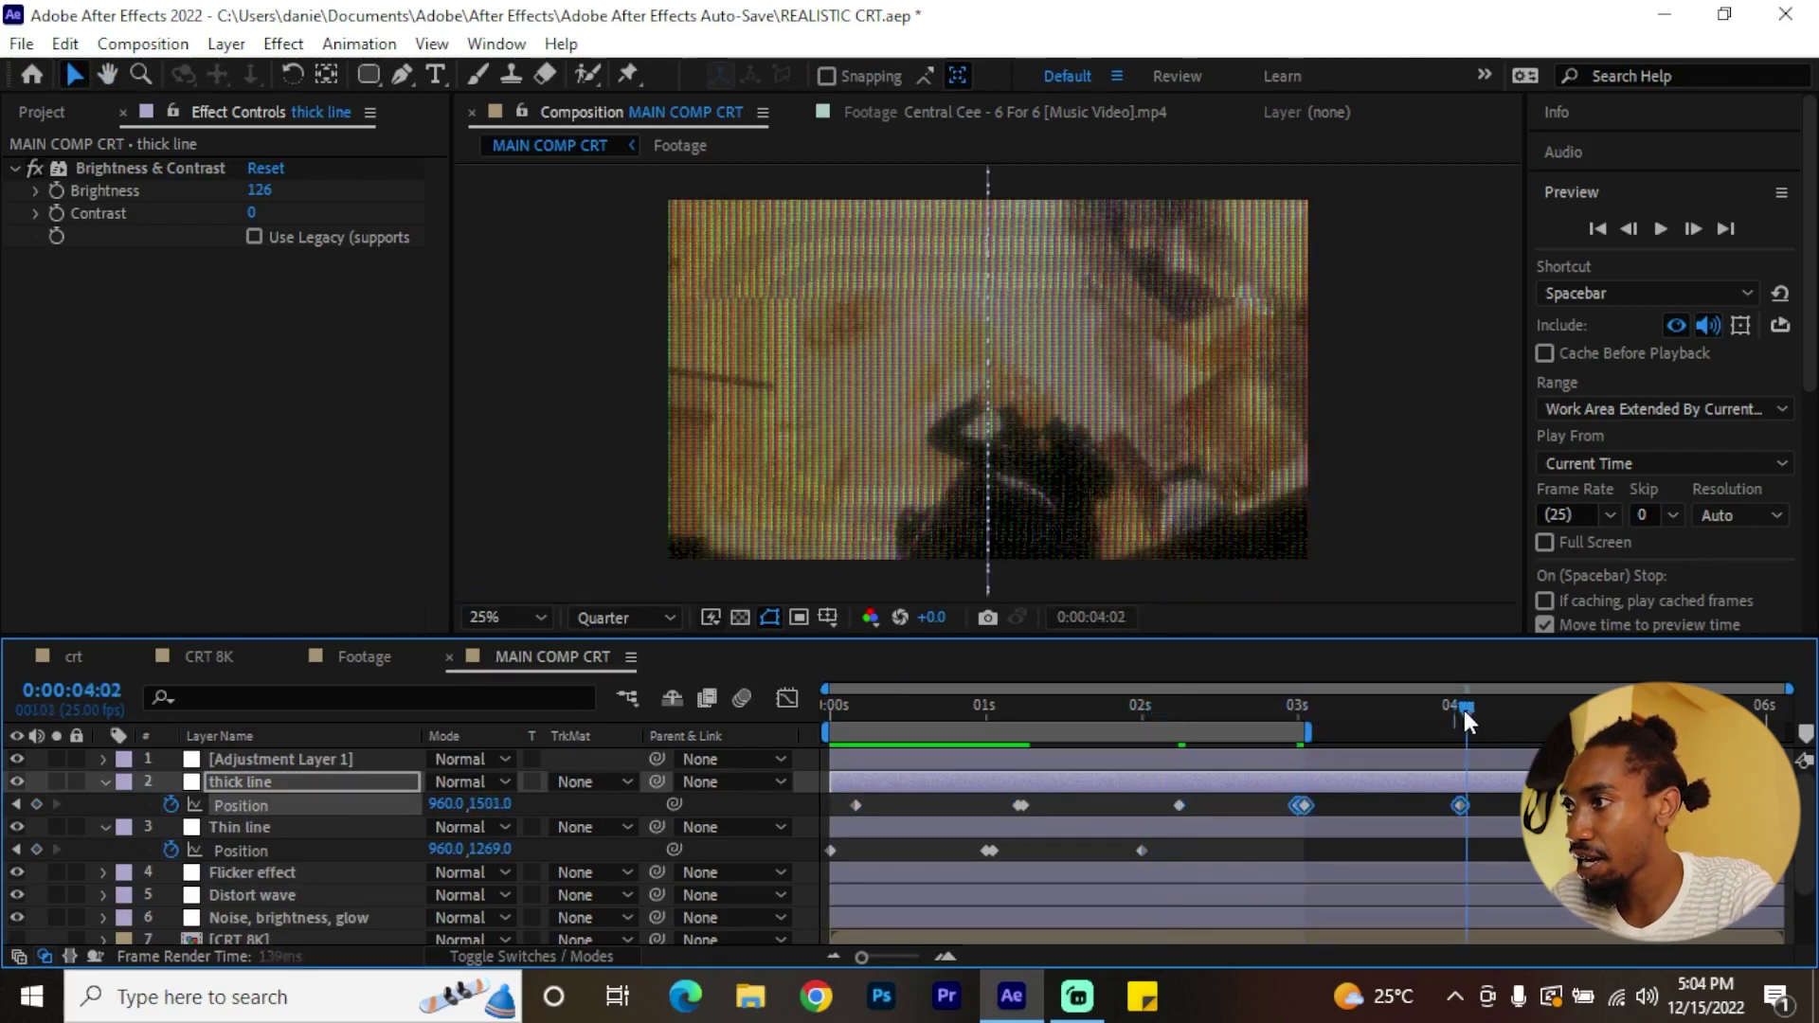
click(1615, 709)
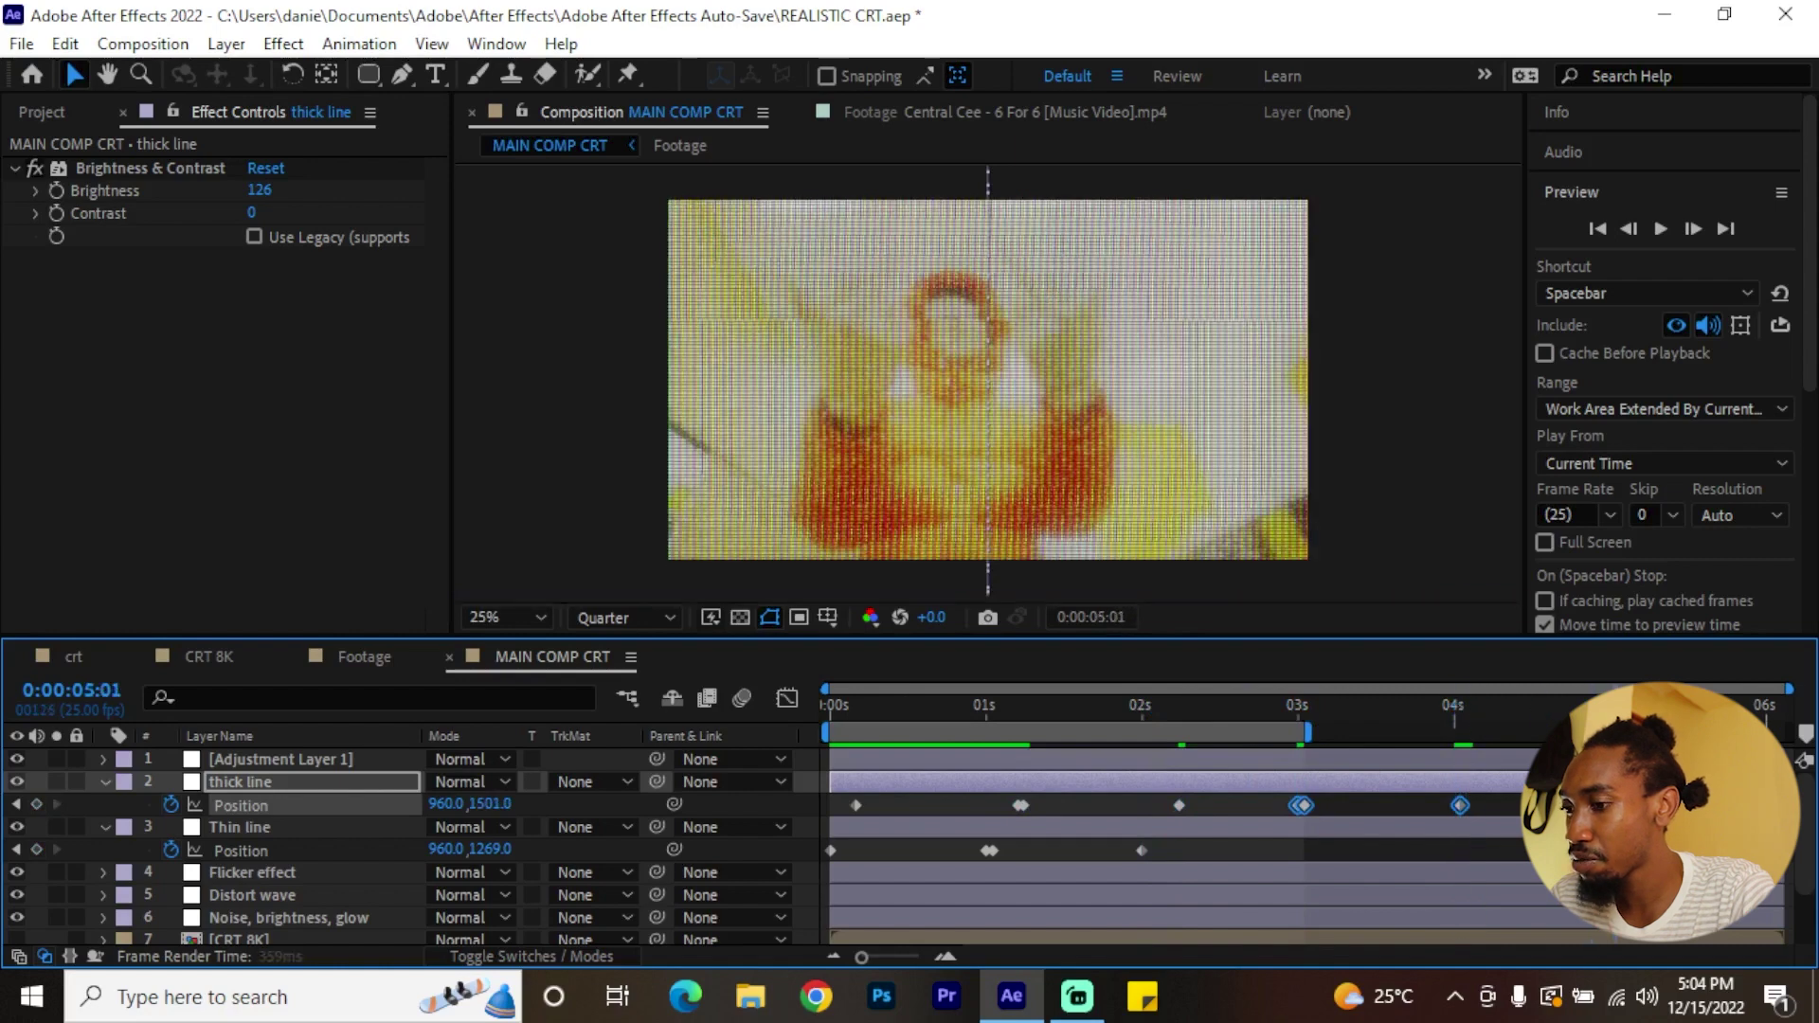
key(ctrl+c)
key(ctrl+v)
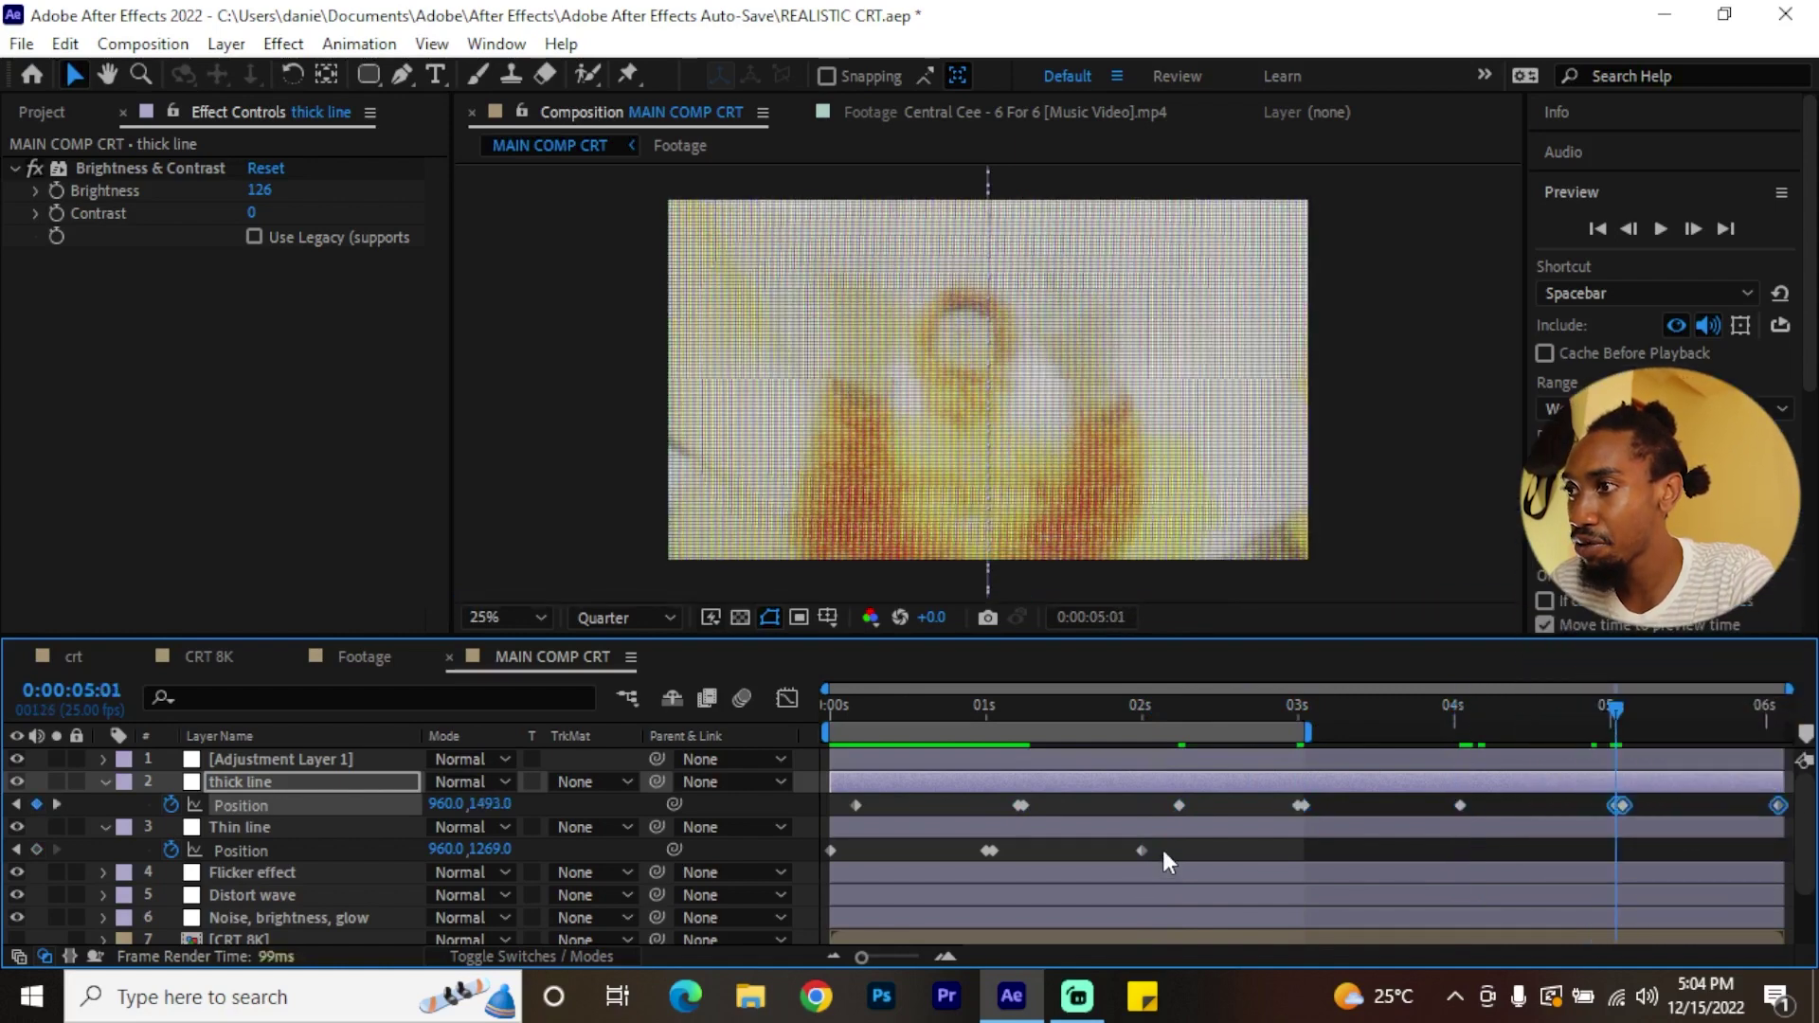
- Copy Thin line's last three Position keyframes and paste them at 0:00:02:22 and 0:00:04:21
drag(1163, 850, 963, 855)
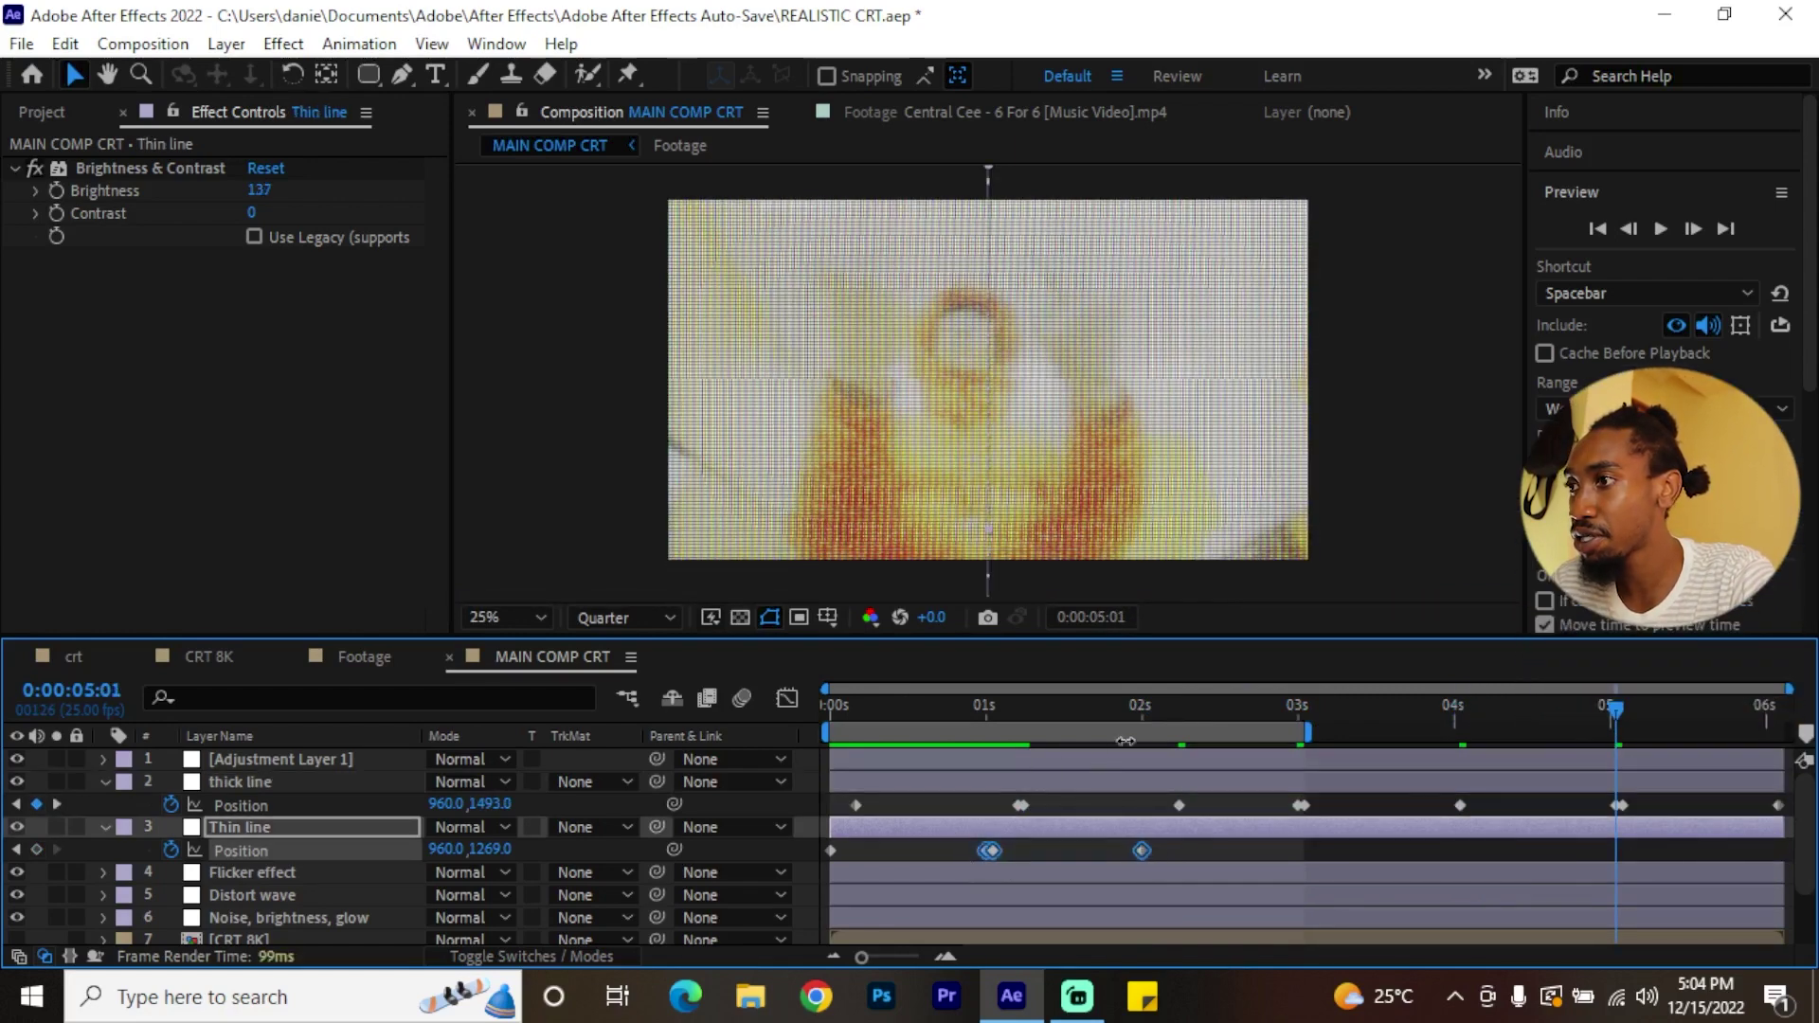
drag(1205, 716, 1274, 708)
key(ctrl+v)
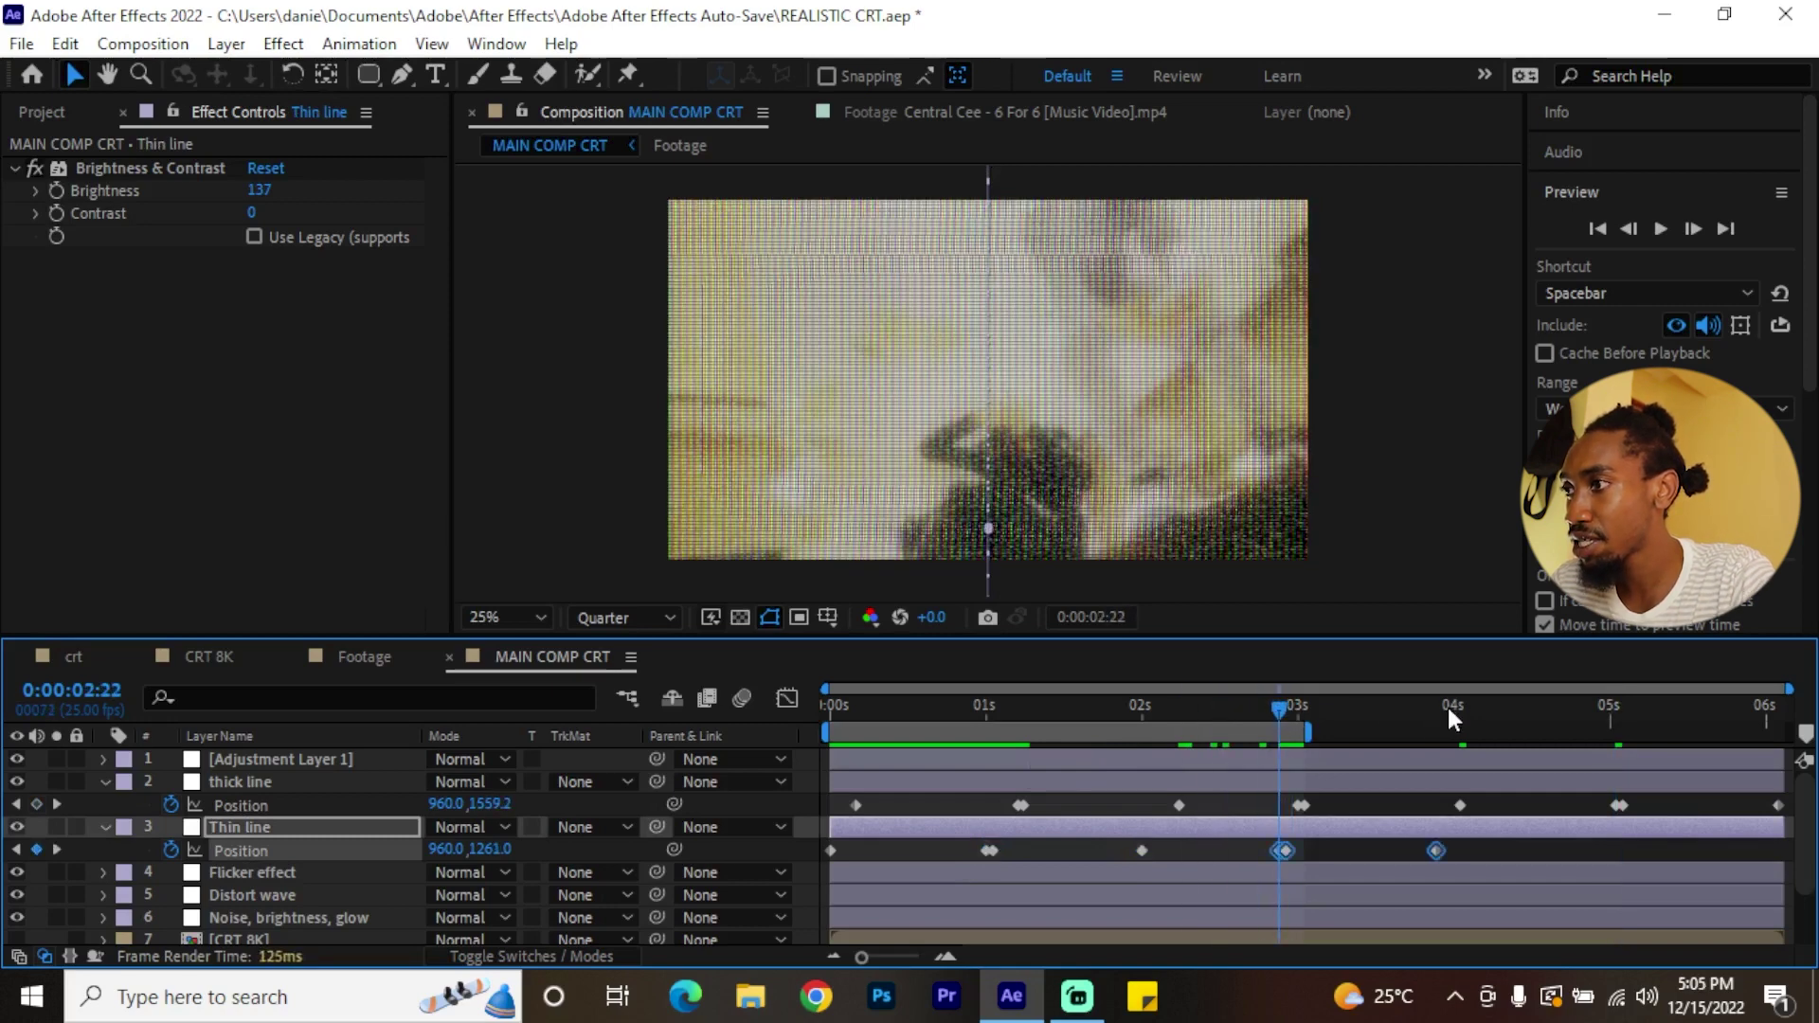
drag(1447, 703, 1582, 714)
key(ctrl+v)
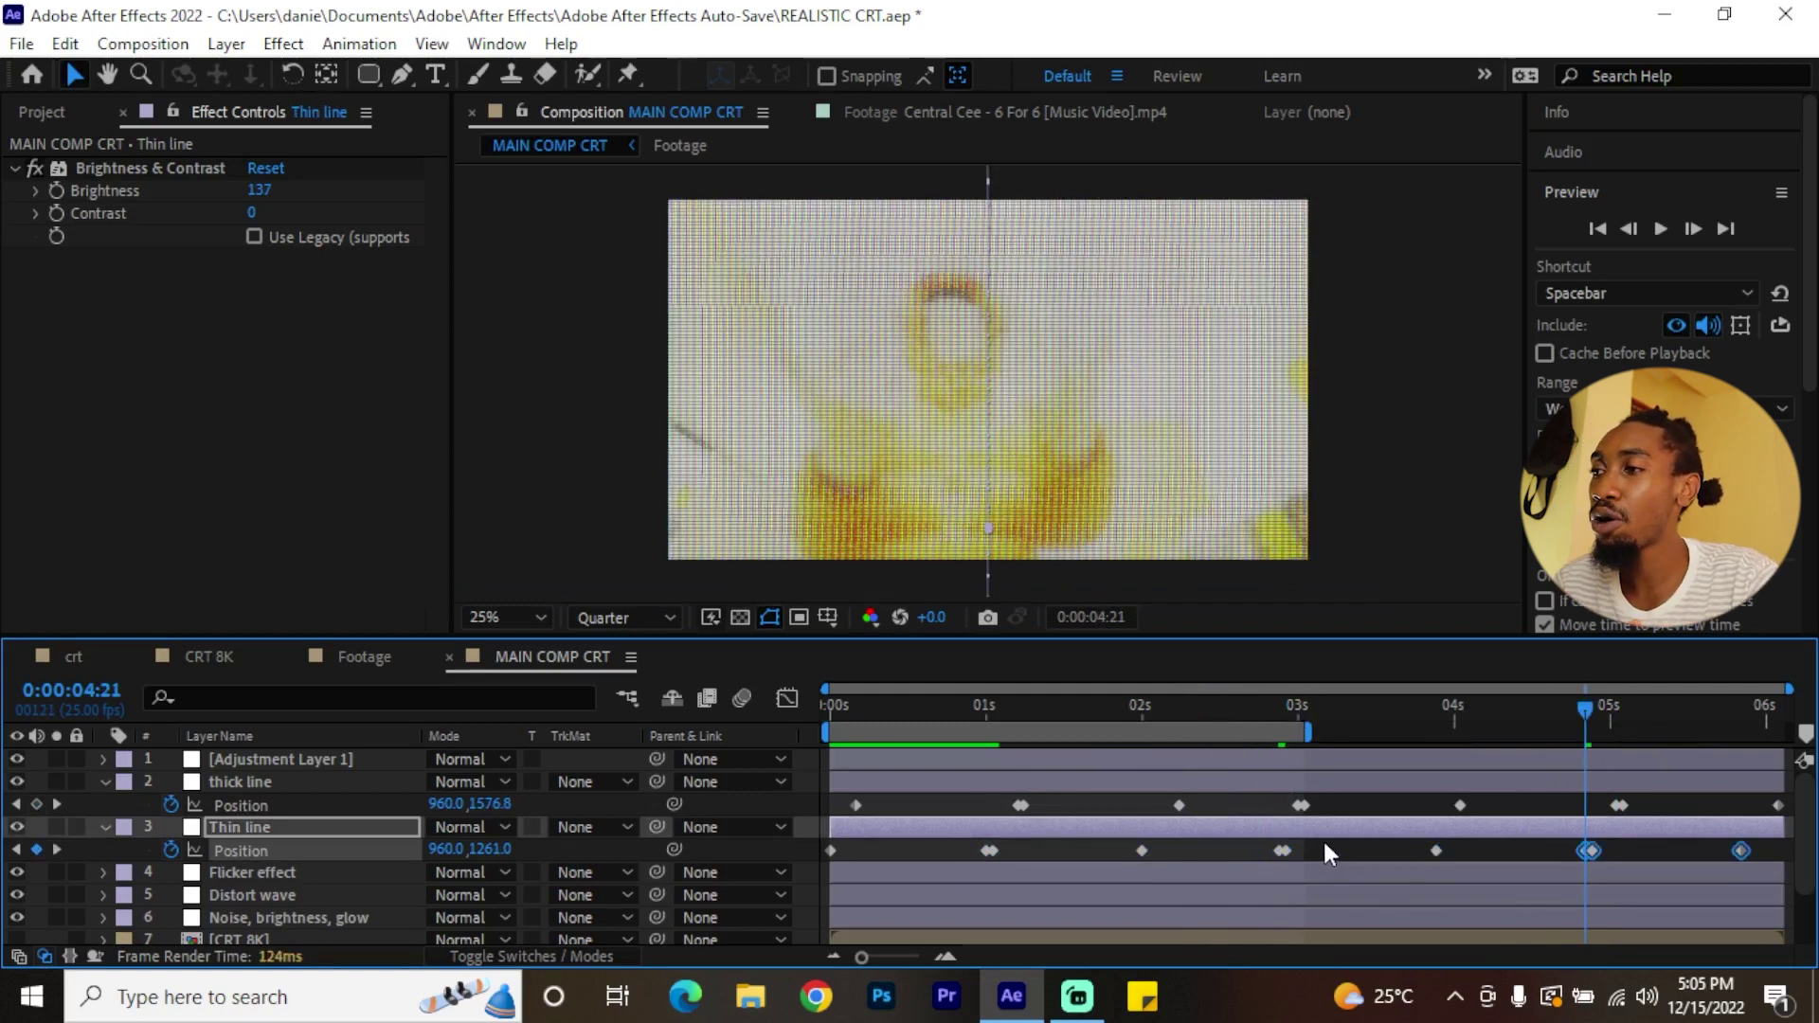
- Vary Thin line's timing by moving its pasted keyframe pairs to about 0:00:02:12 and 0:00:05:03
drag(1327, 846, 1220, 849)
click(1589, 850)
drag(1595, 847, 1630, 850)
- Try moving thick line's keyframe near 0:00:04:01 to about 0:00:04:08 and preview the movement from the start
click(1461, 805)
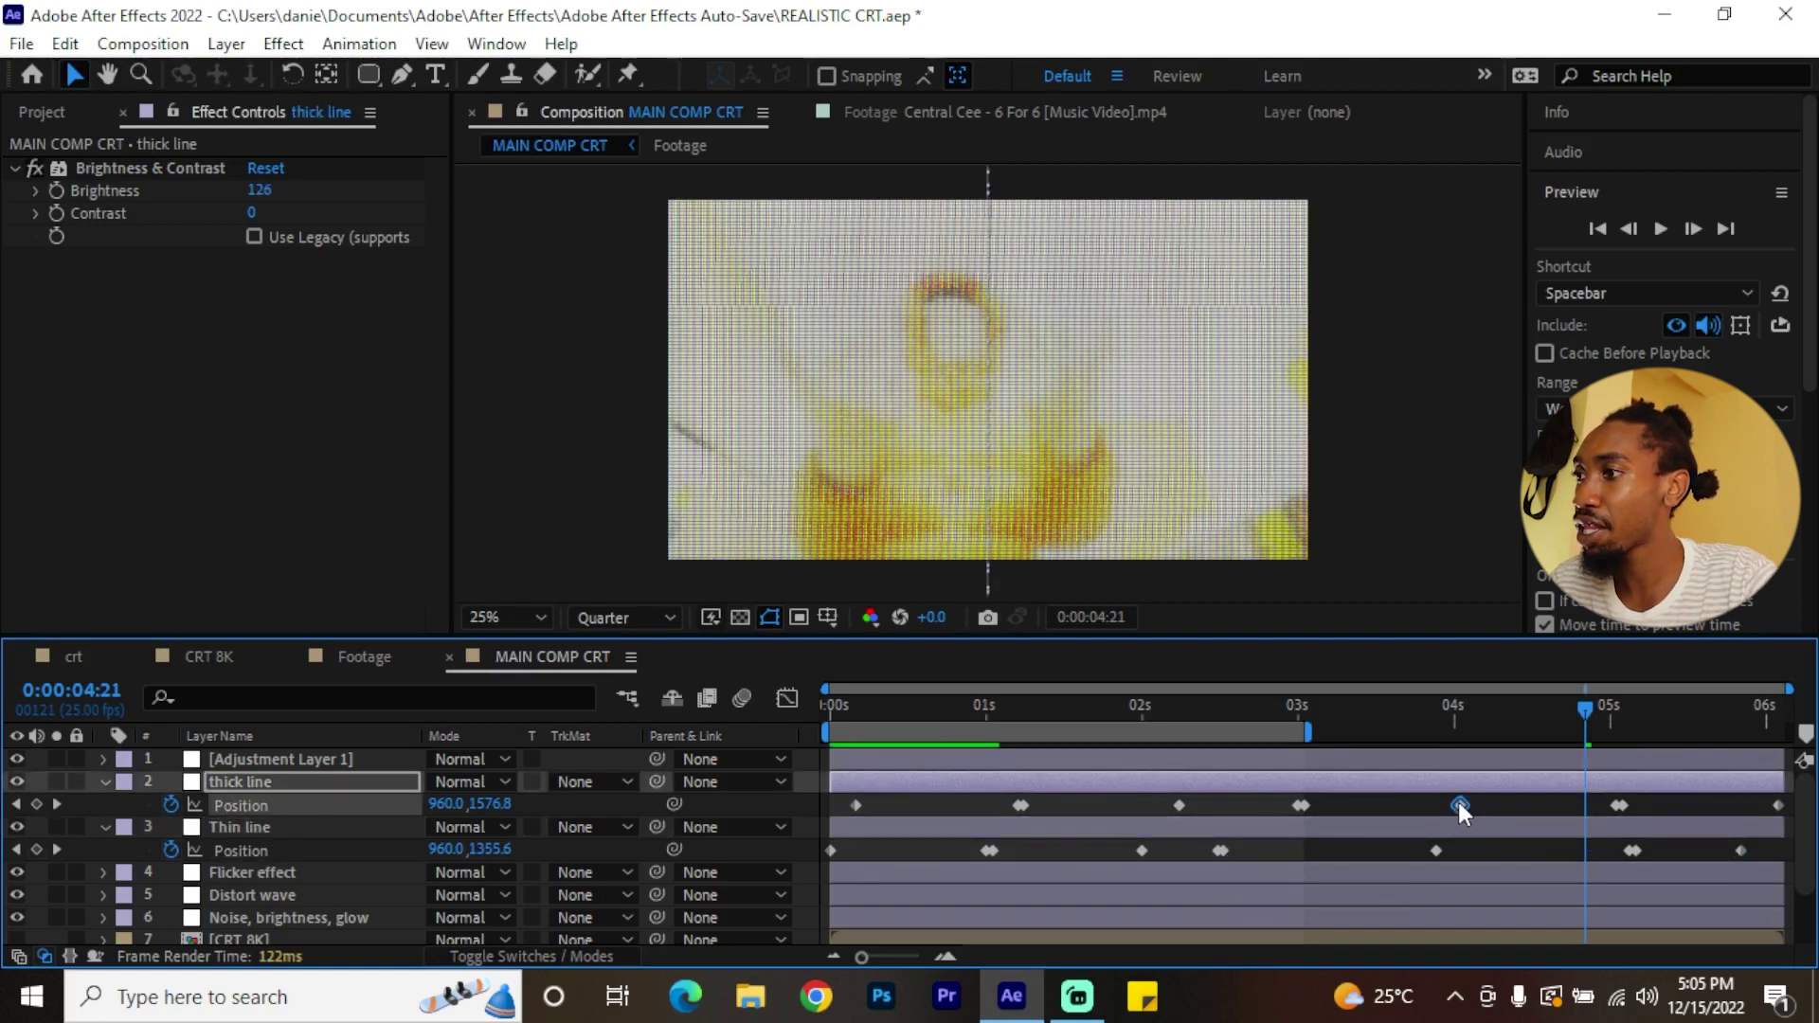
drag(1480, 804, 1504, 806)
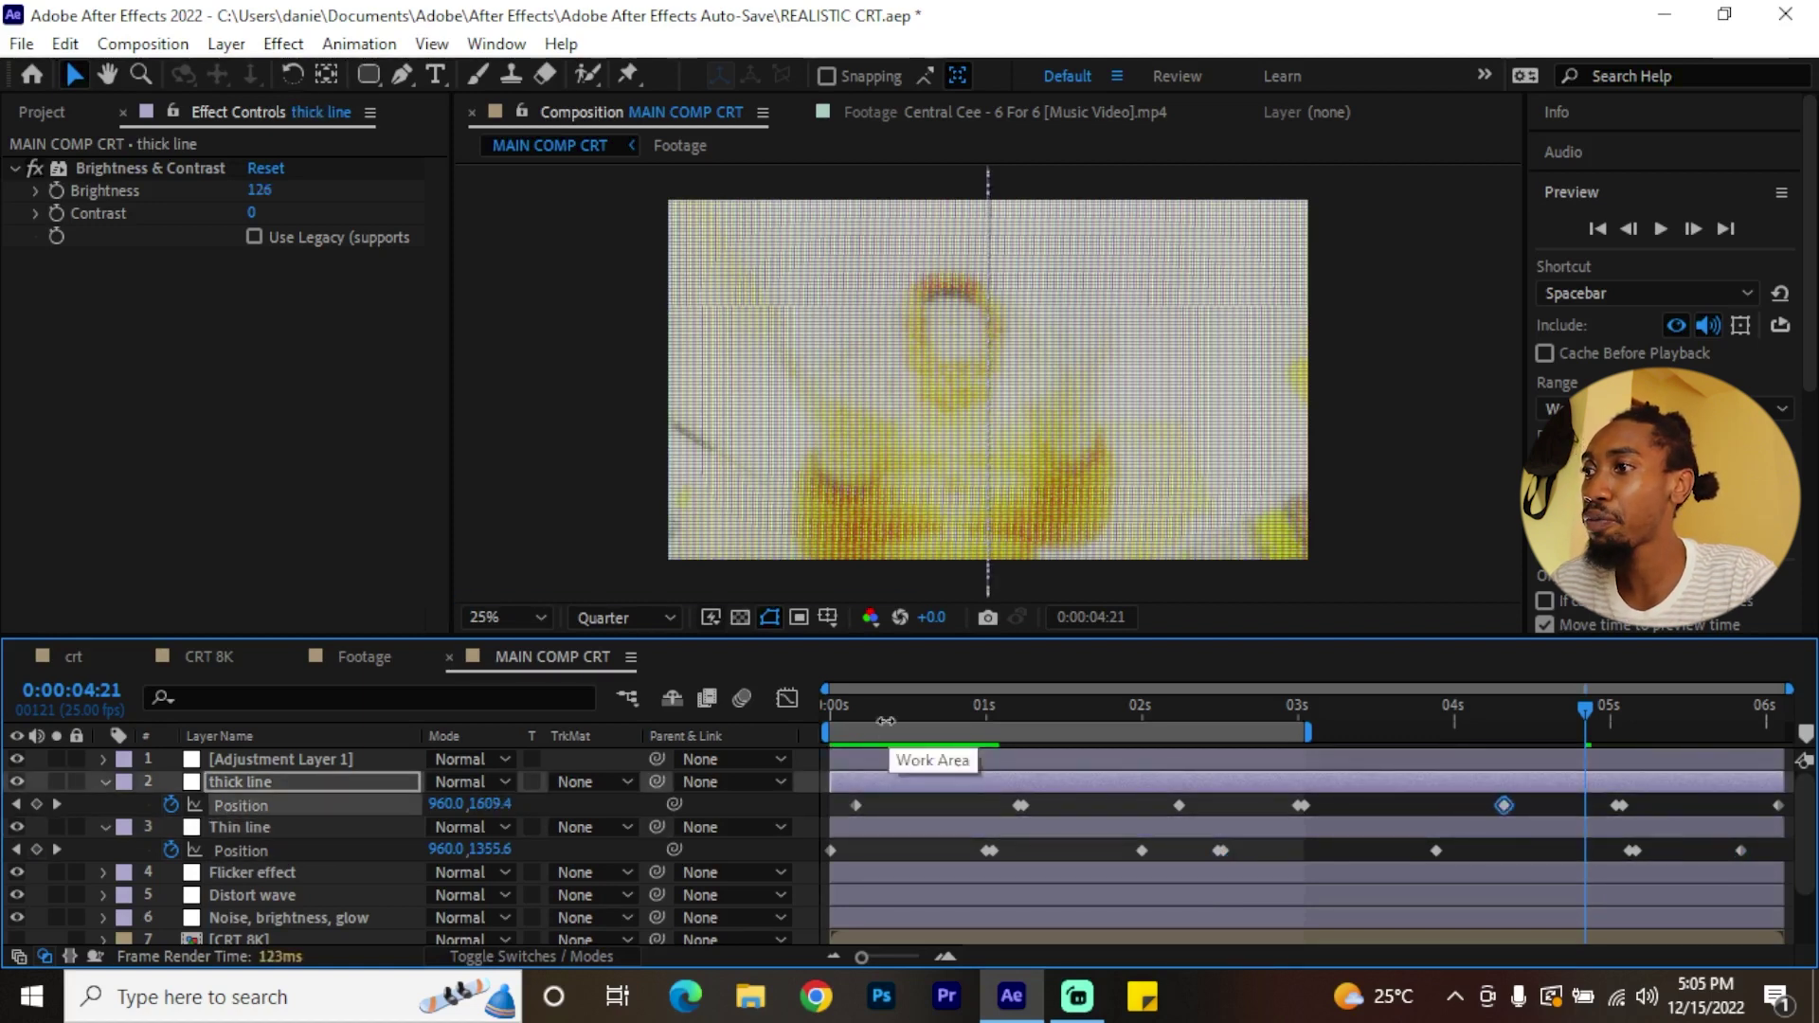
key(Home)
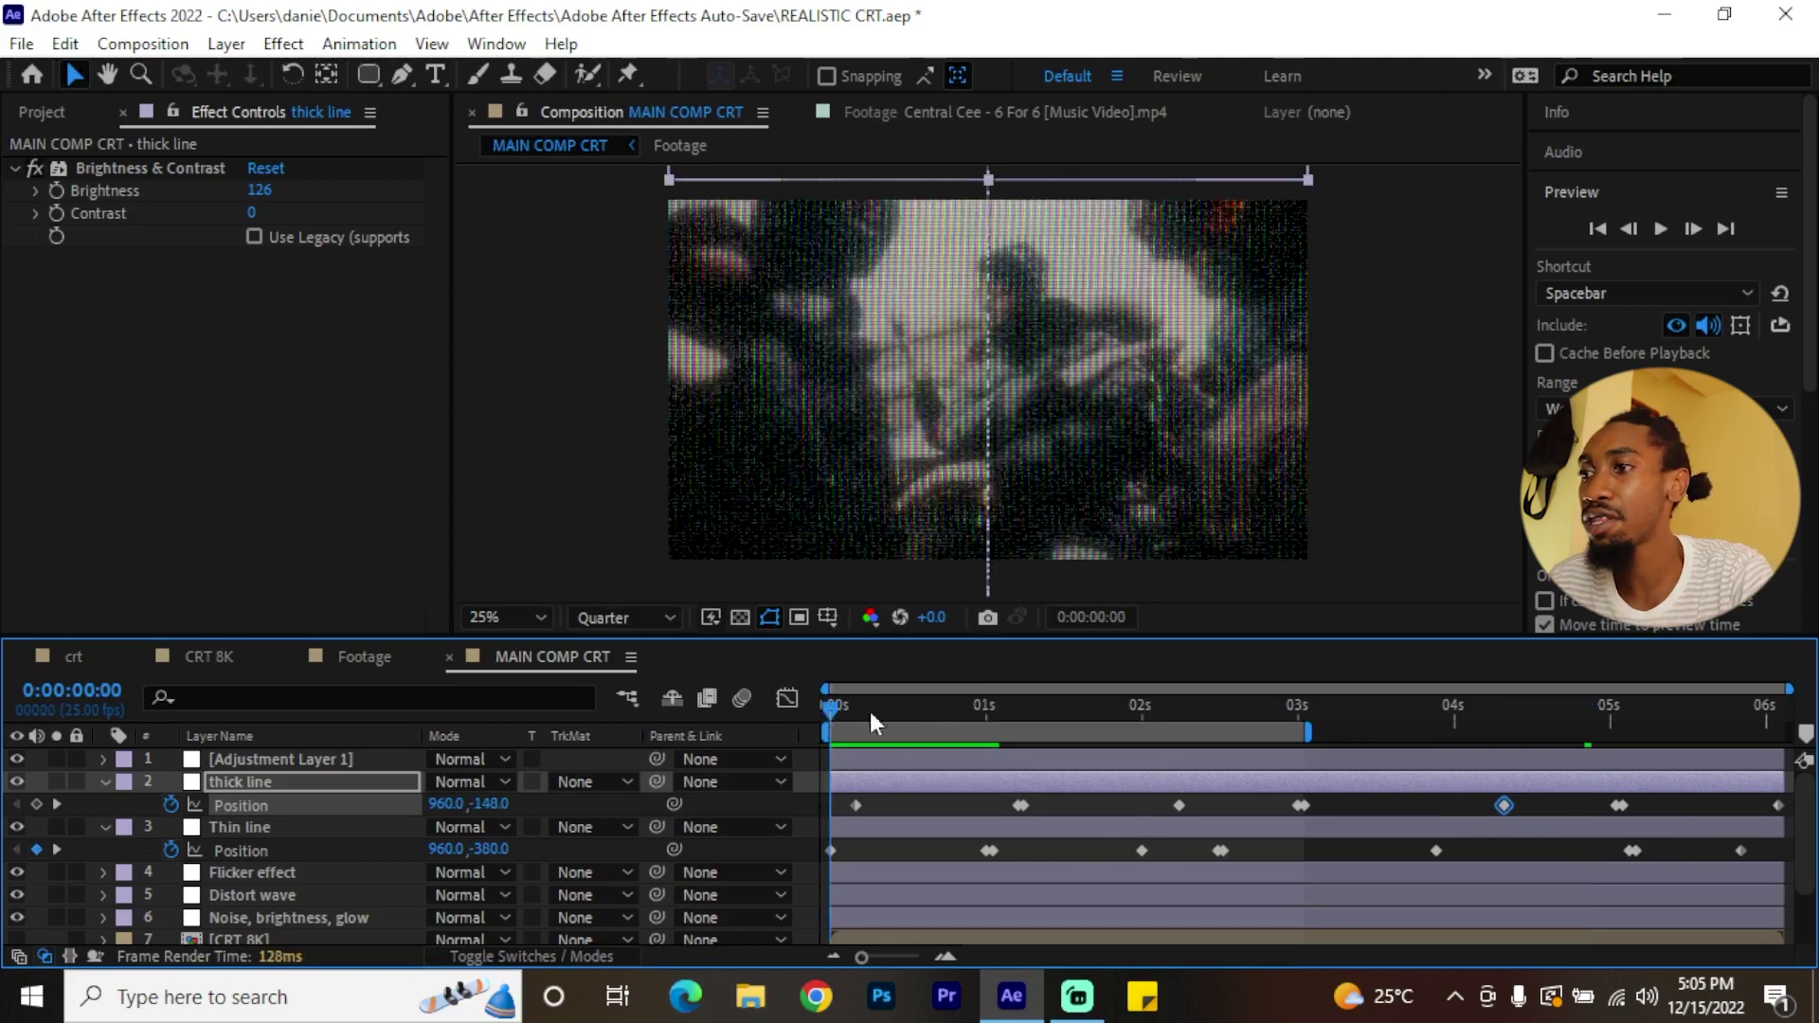
key(space)
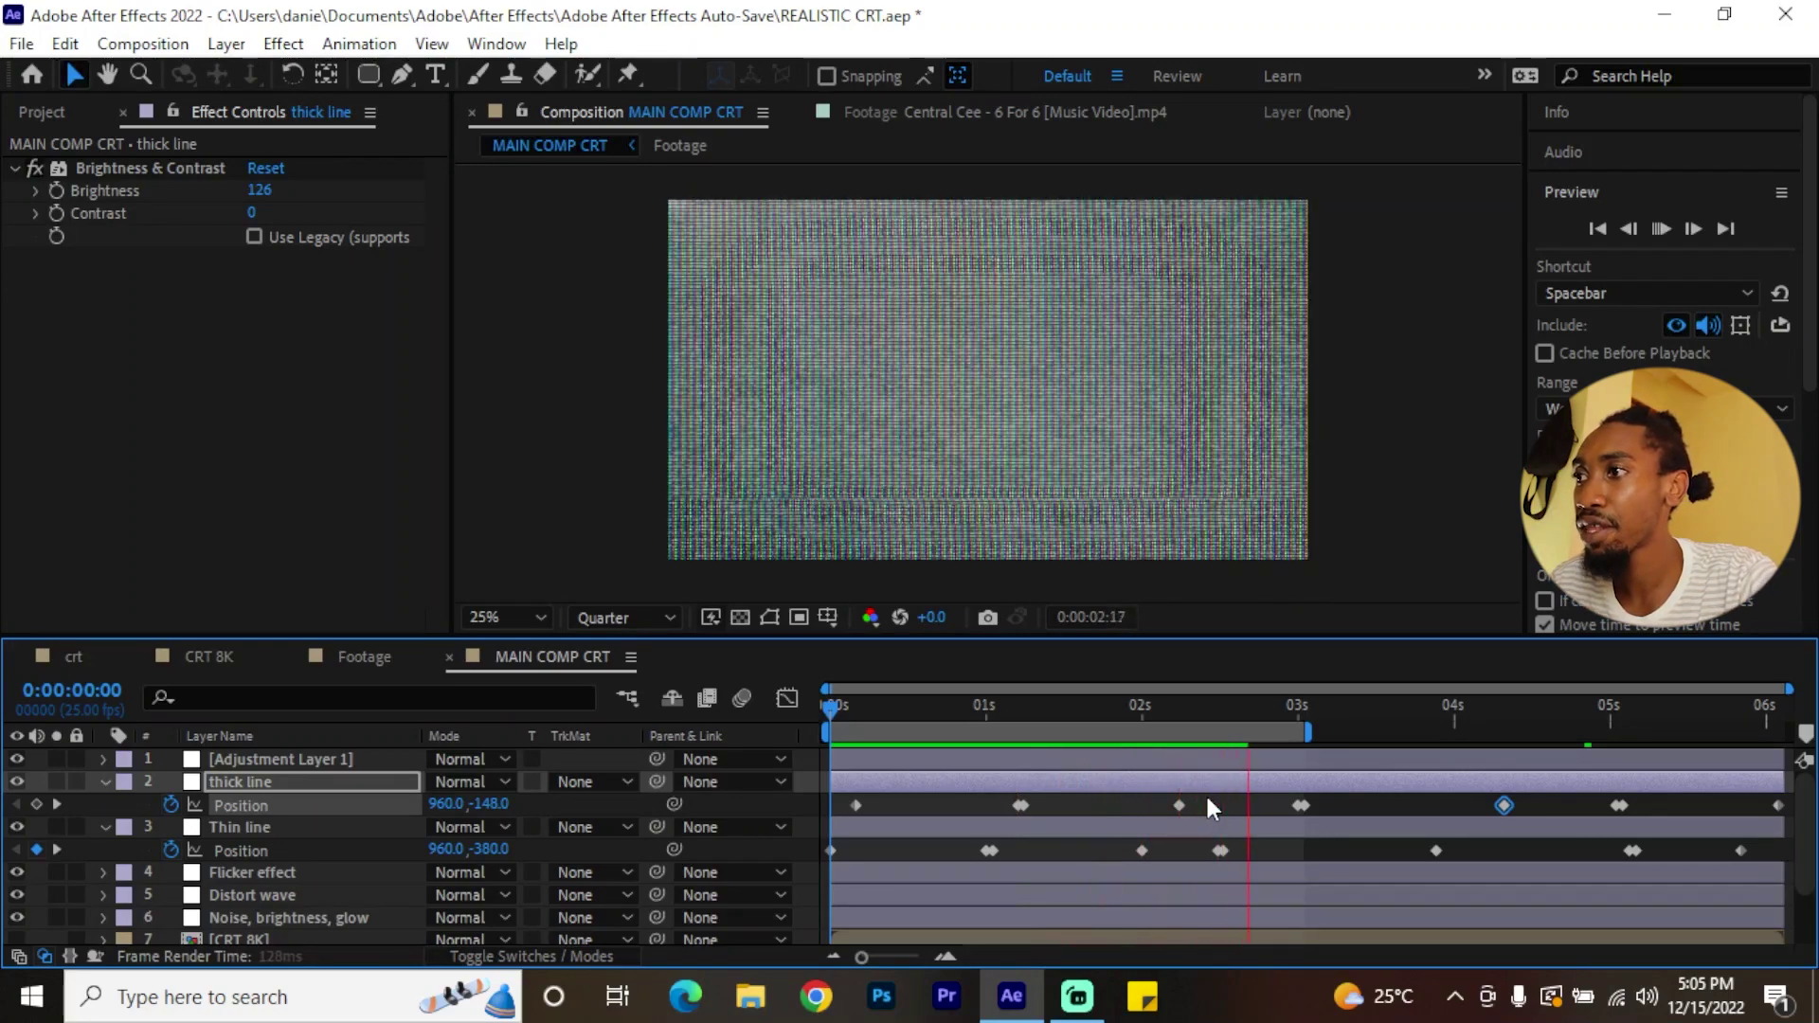
- Rename Adjustment Layer 1 as "fisheye effect"
click(1027, 761)
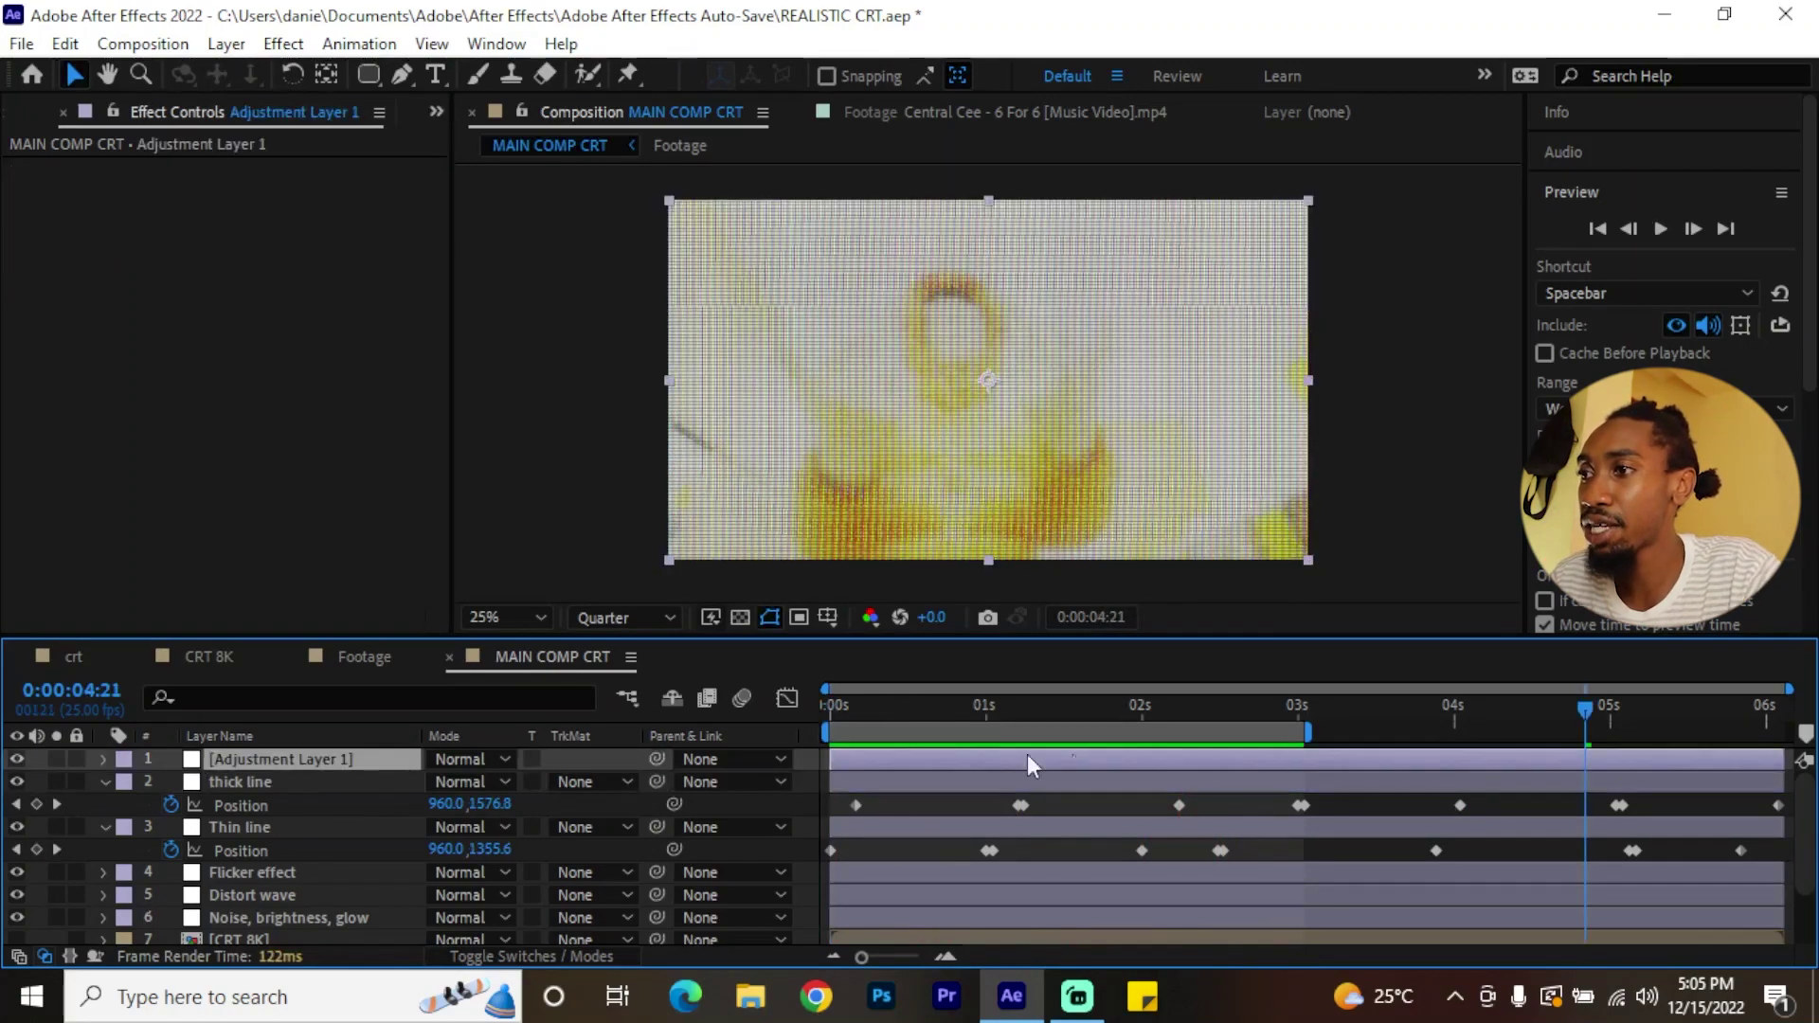
click(858, 705)
key(Return)
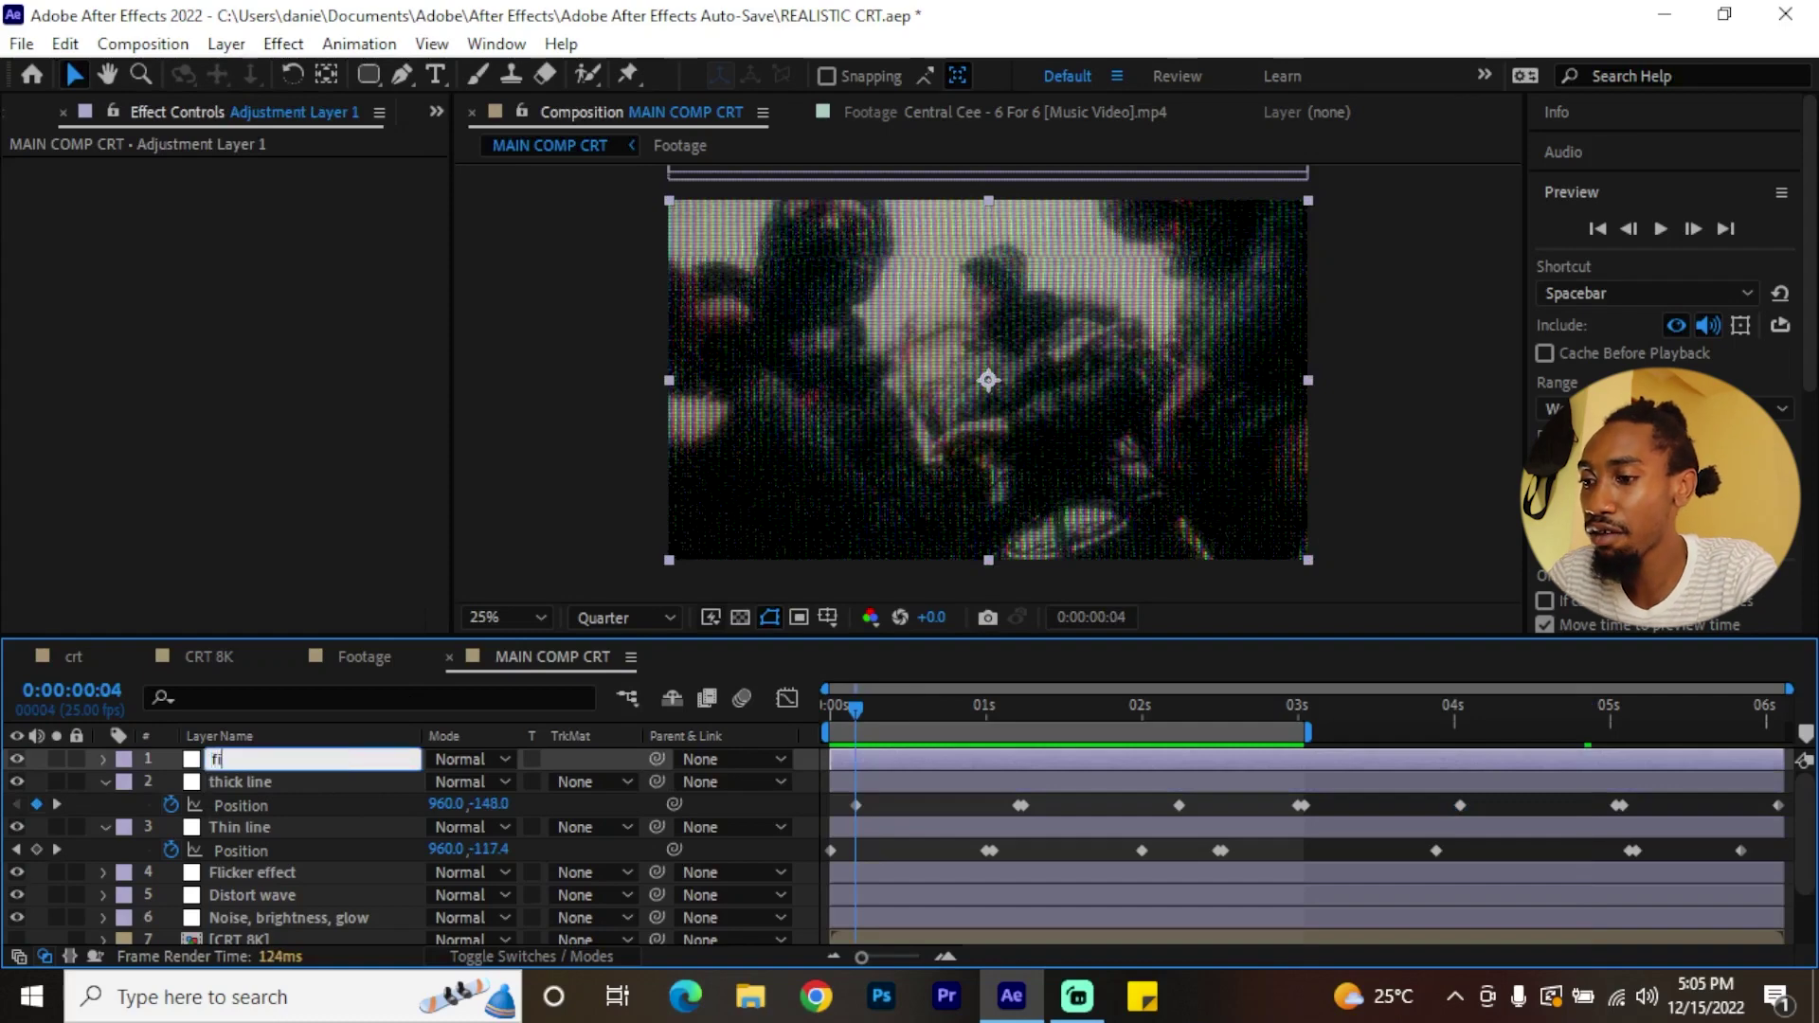
text(fisheye effect)
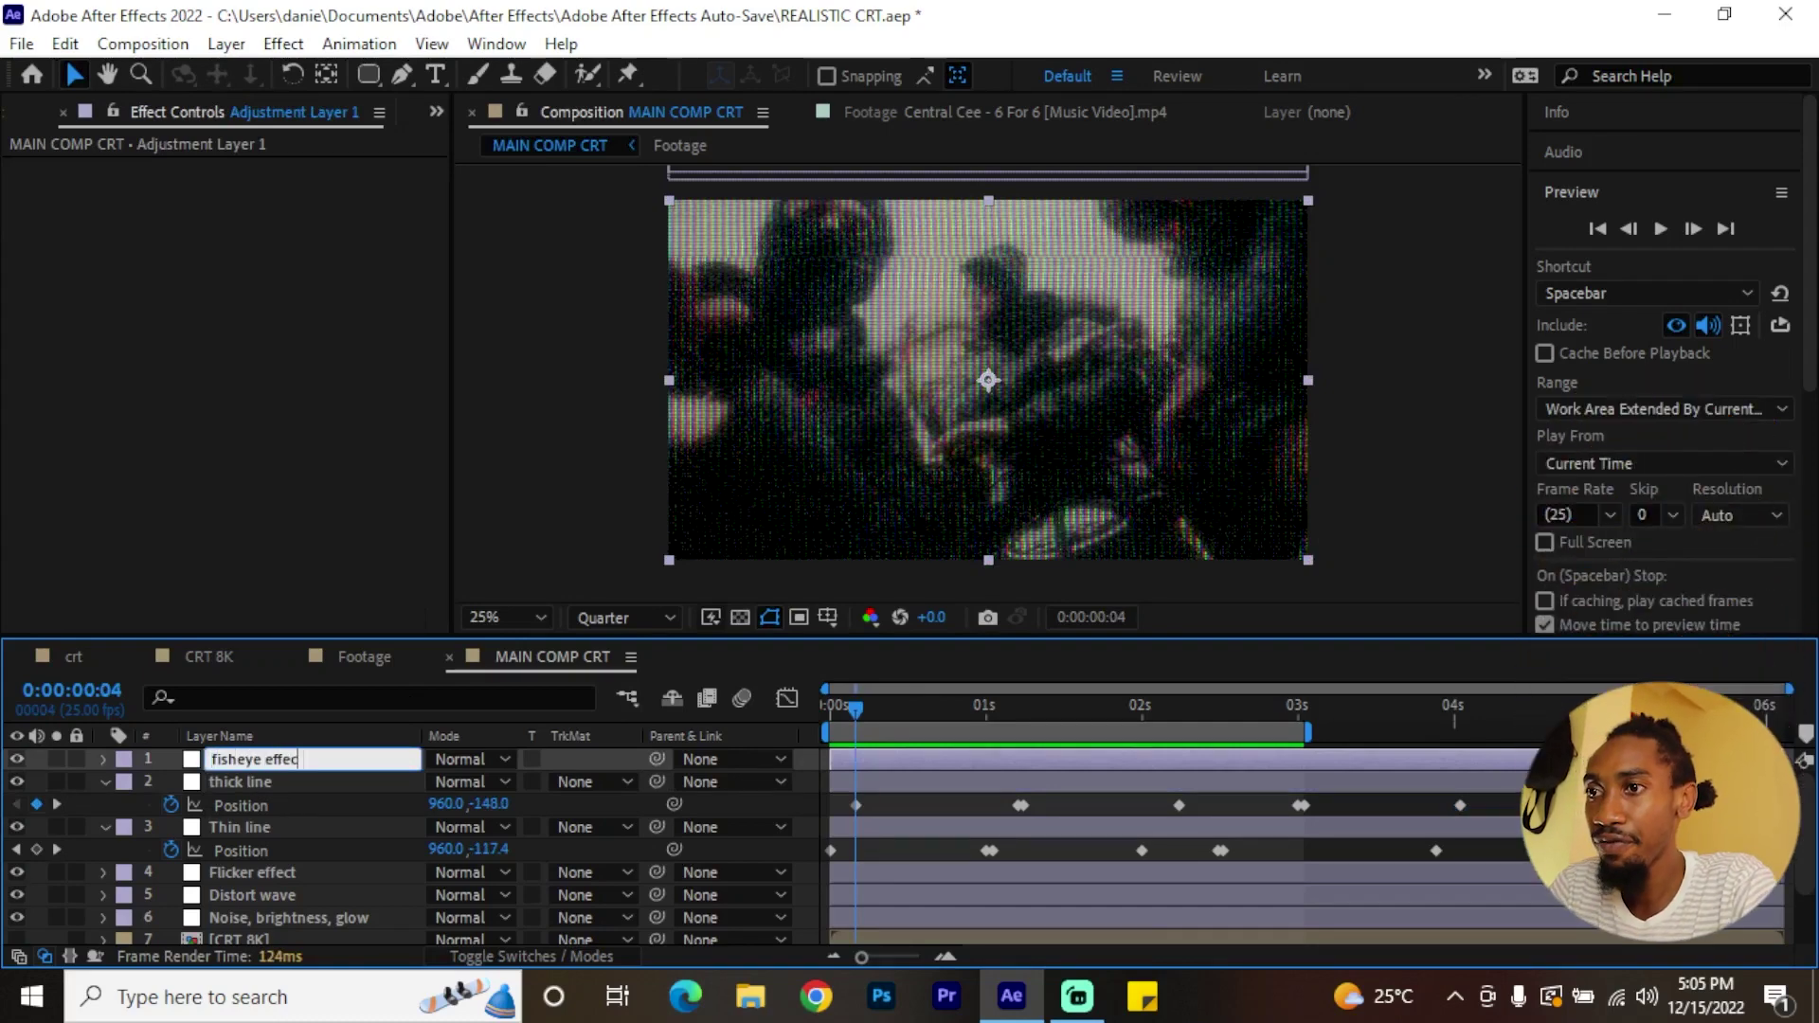
key(Return)
- Apply CC Lens to the fisheye effect layer with Size 125 and Convergence -42
key(ctrl+5)
text(cc lens)
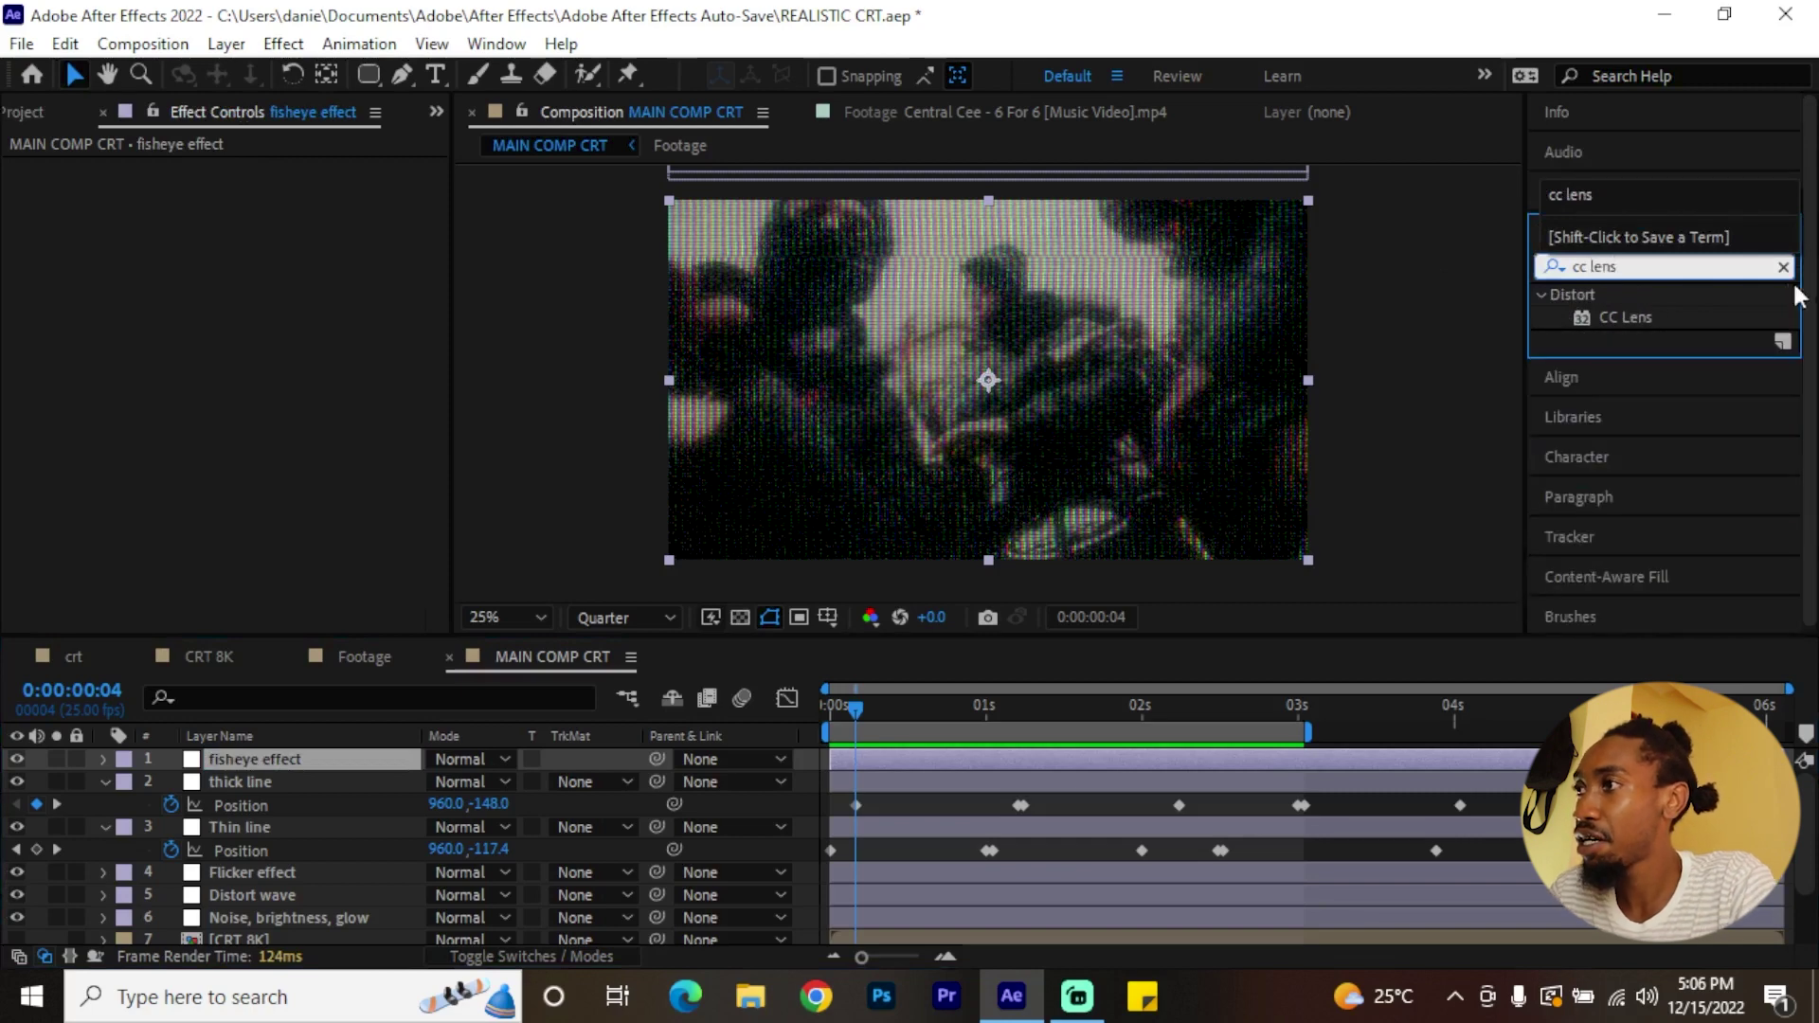
drag(1624, 317, 346, 765)
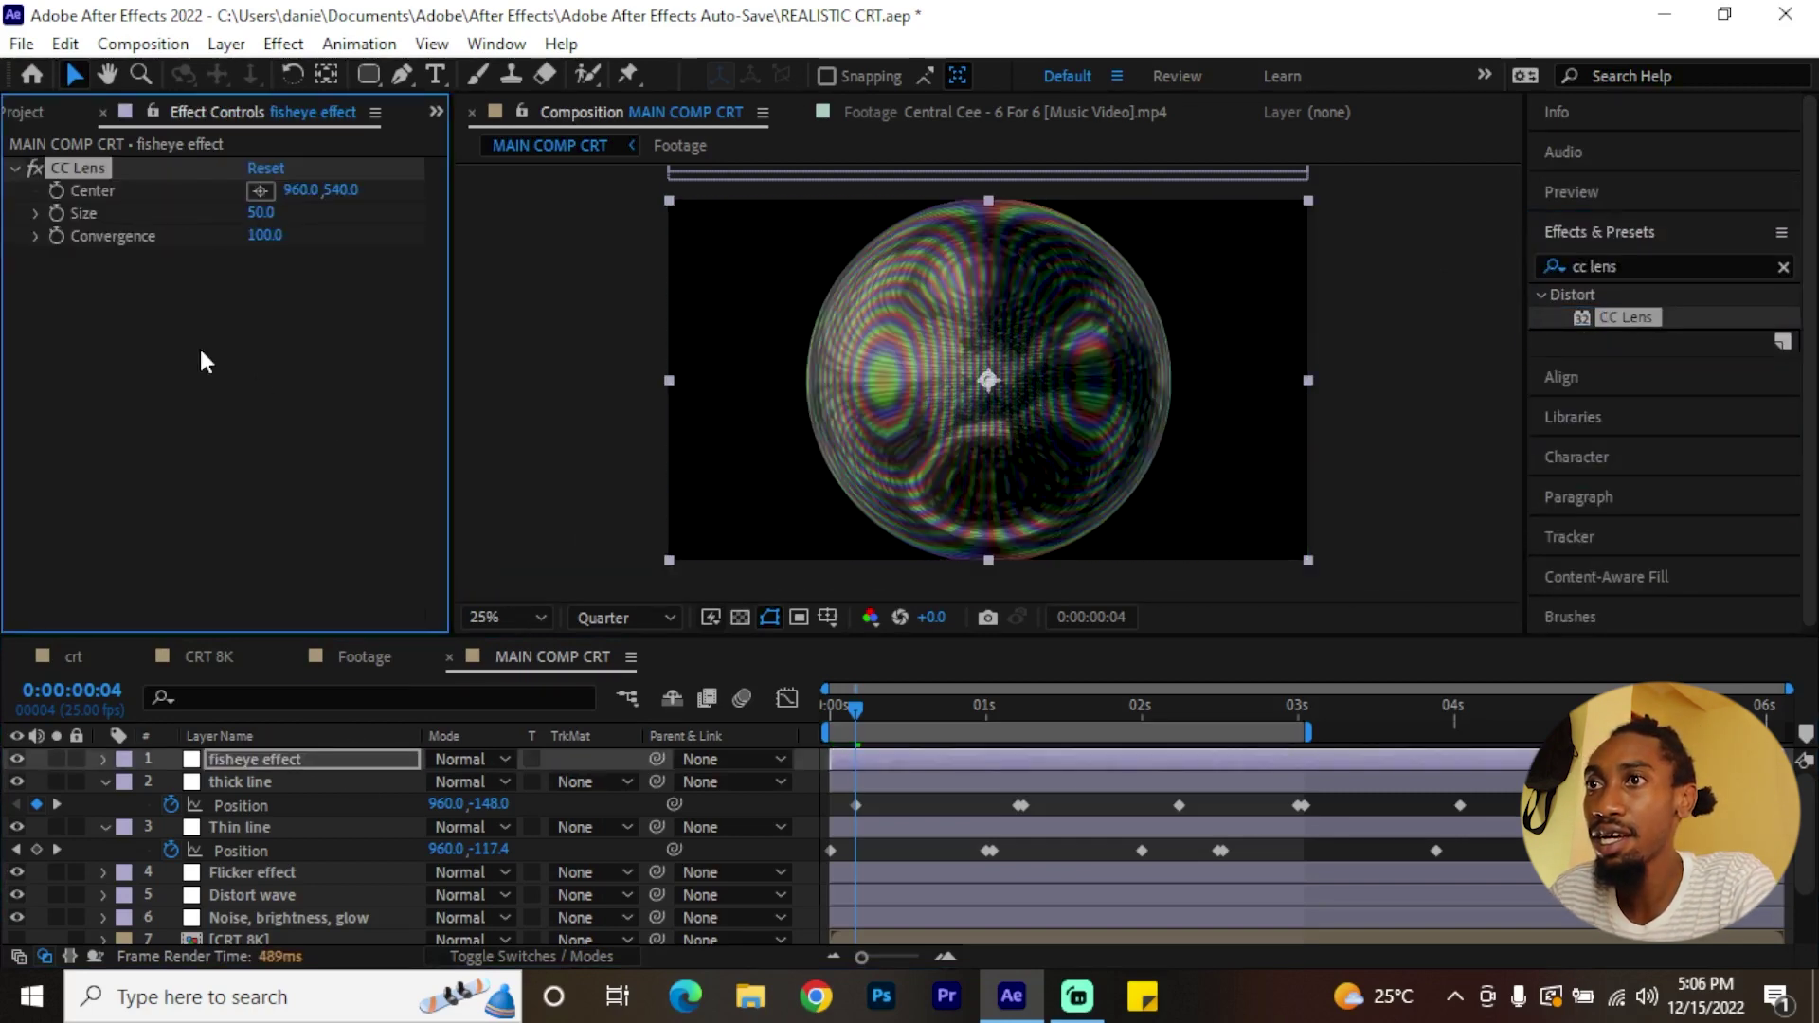
drag(294, 217, 104, 239)
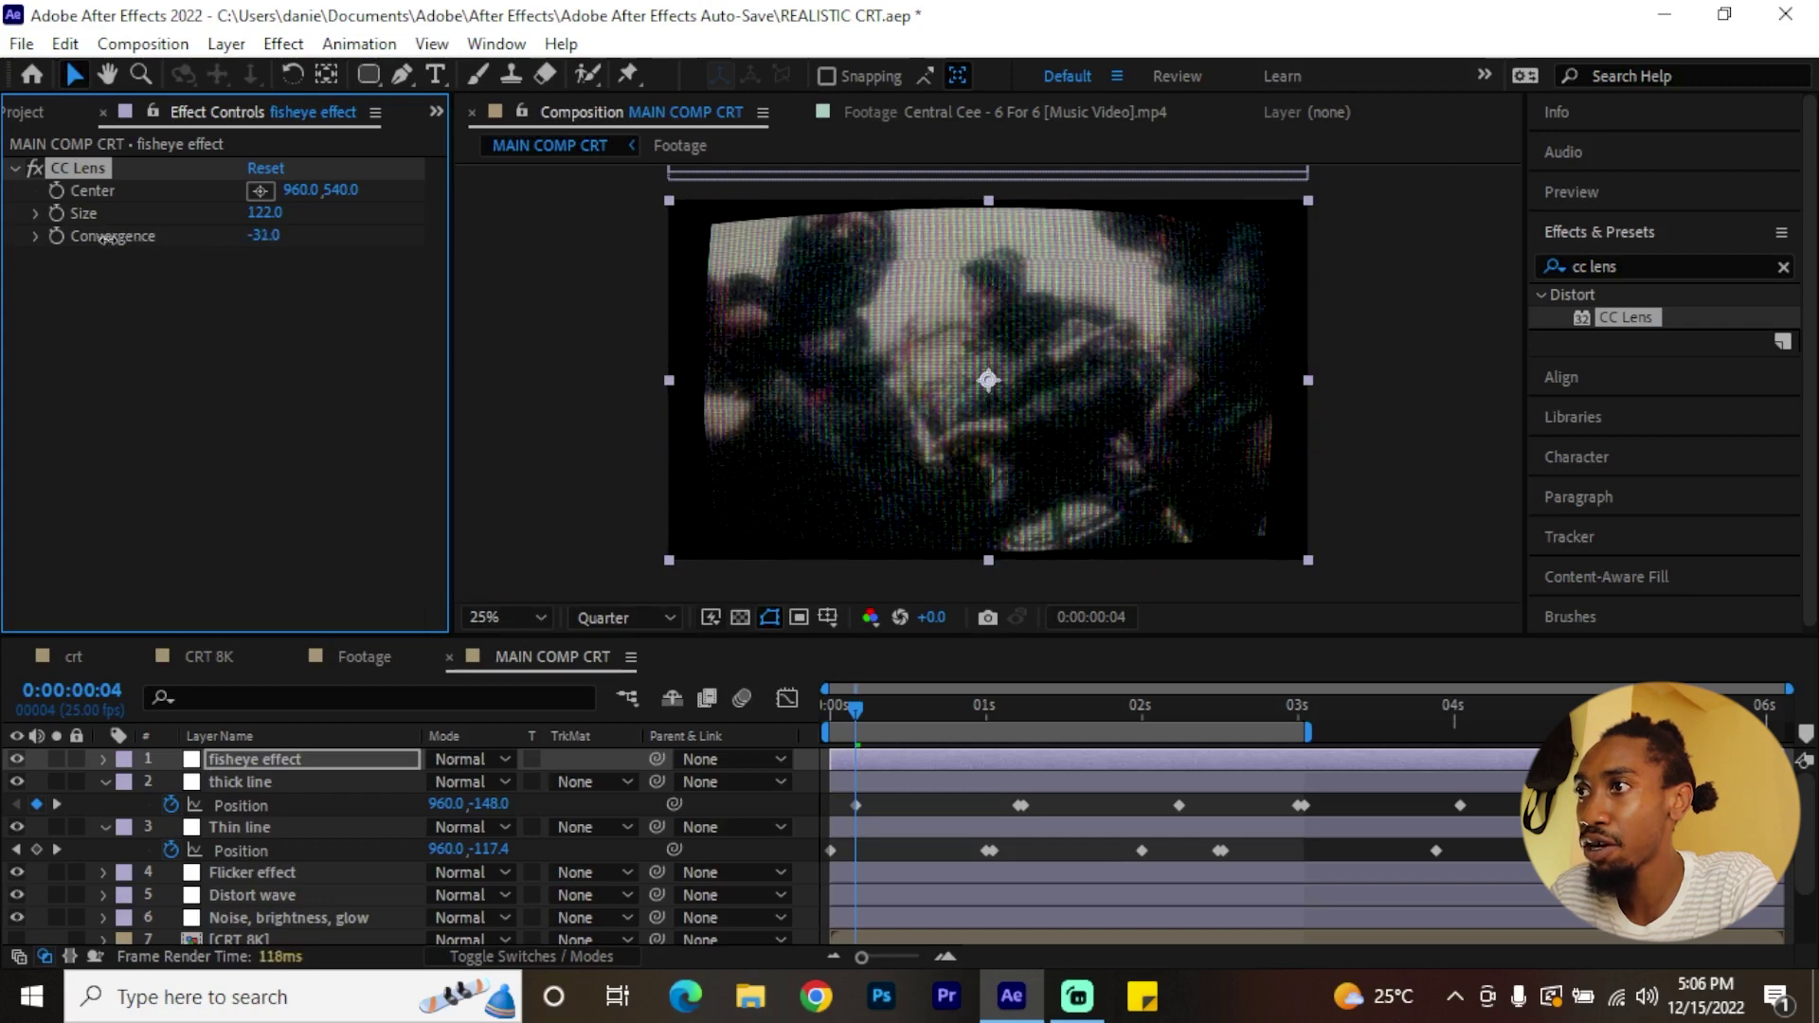
drag(105, 238, 96, 238)
- Add a Transform effect below CC Lens on the fisheye effect layer and set its Scale to 124
key(ctrl+5)
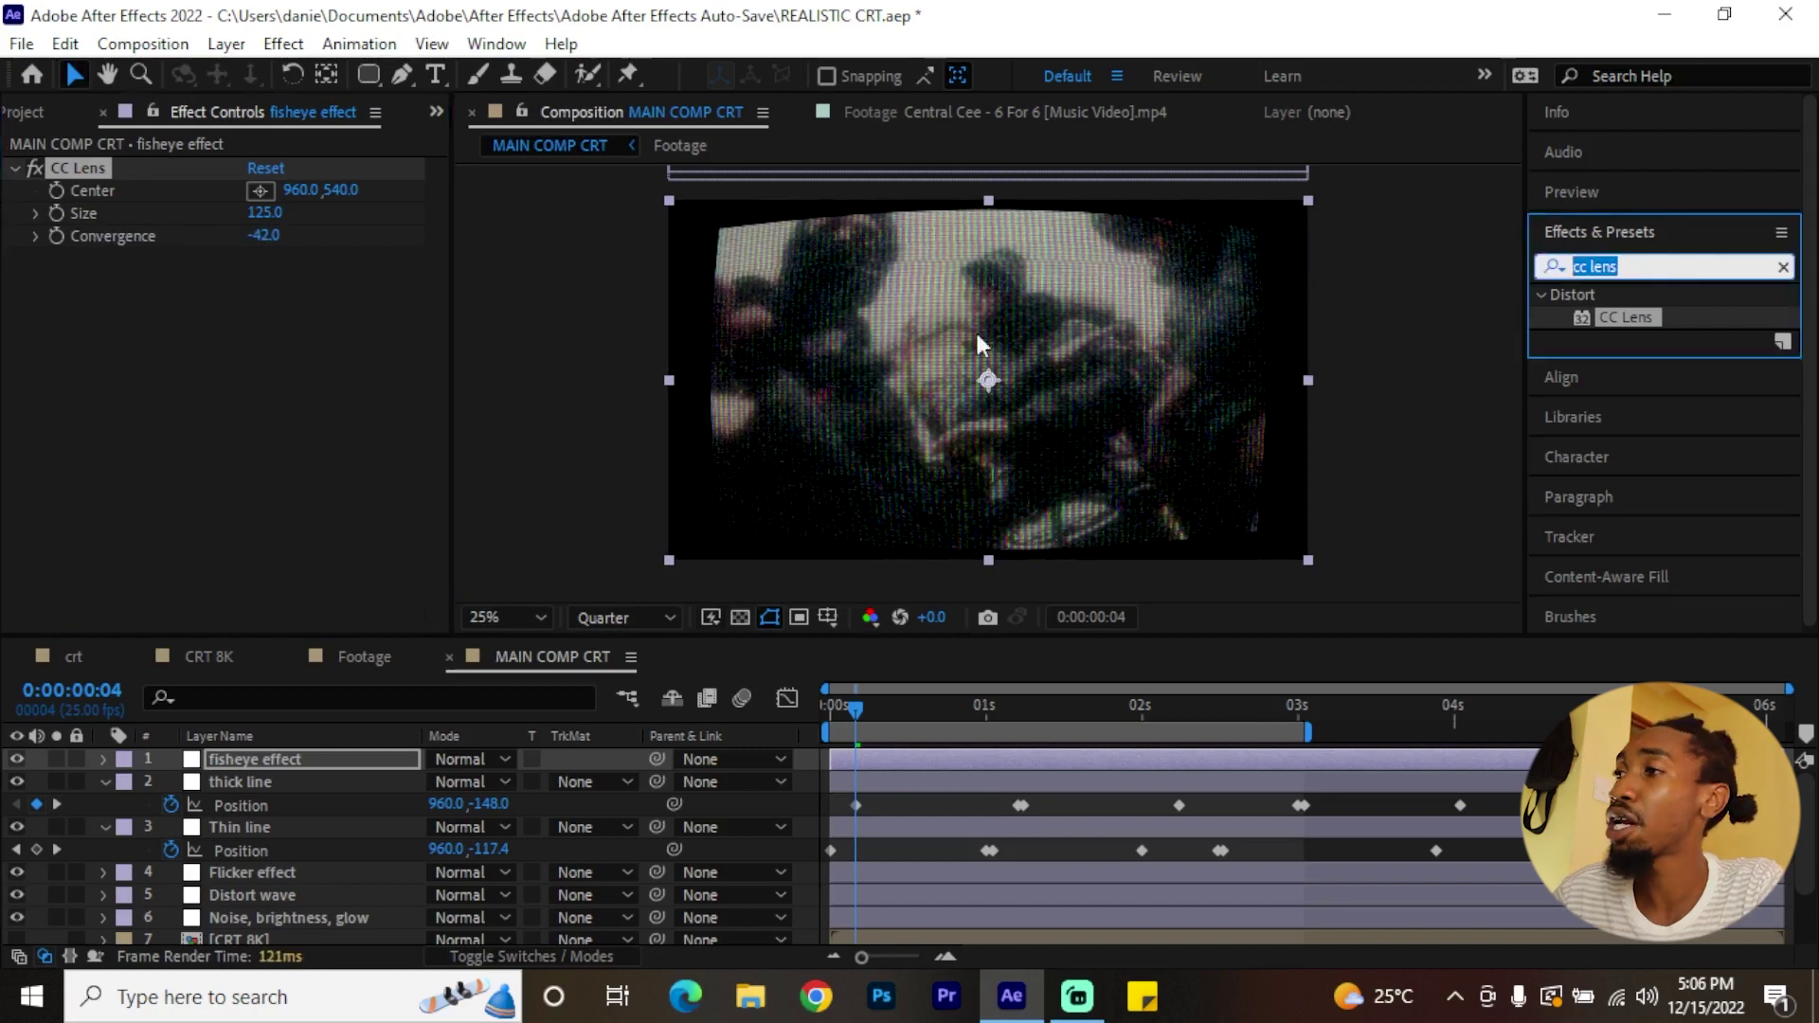
text(trans)
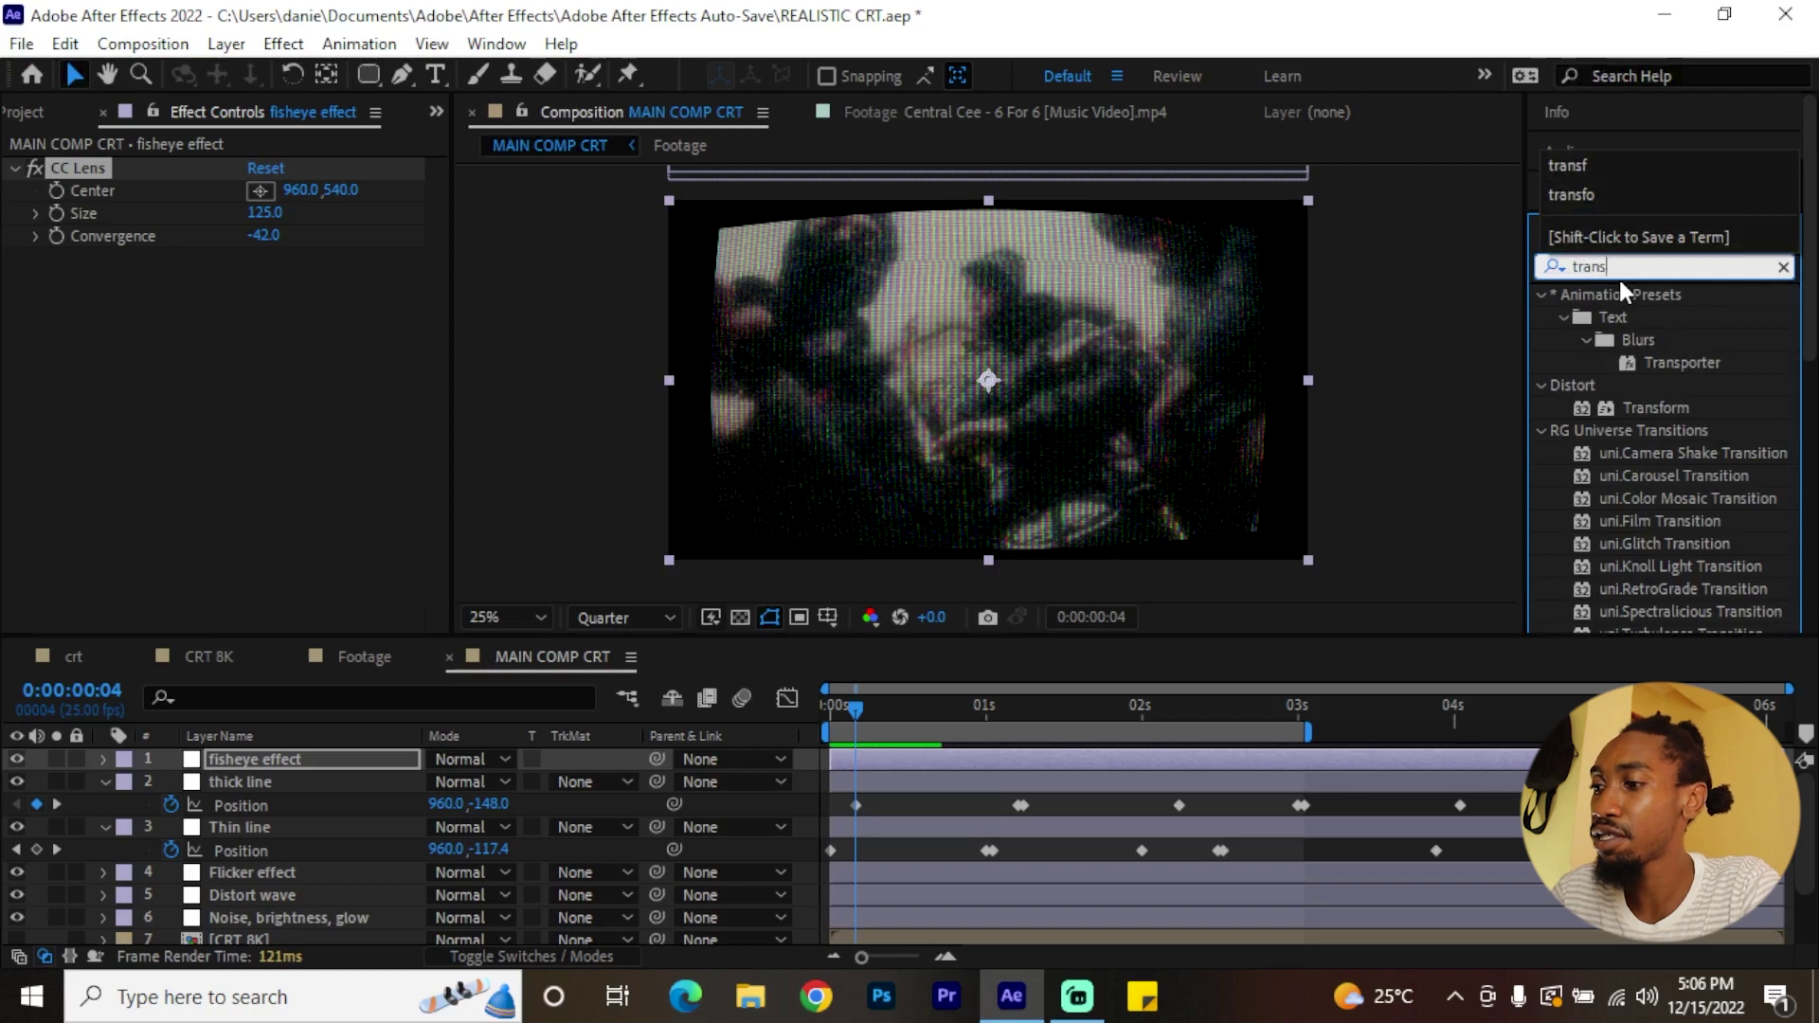
text(fo)
drag(1649, 319, 155, 305)
scroll(120, 354, up, 1)
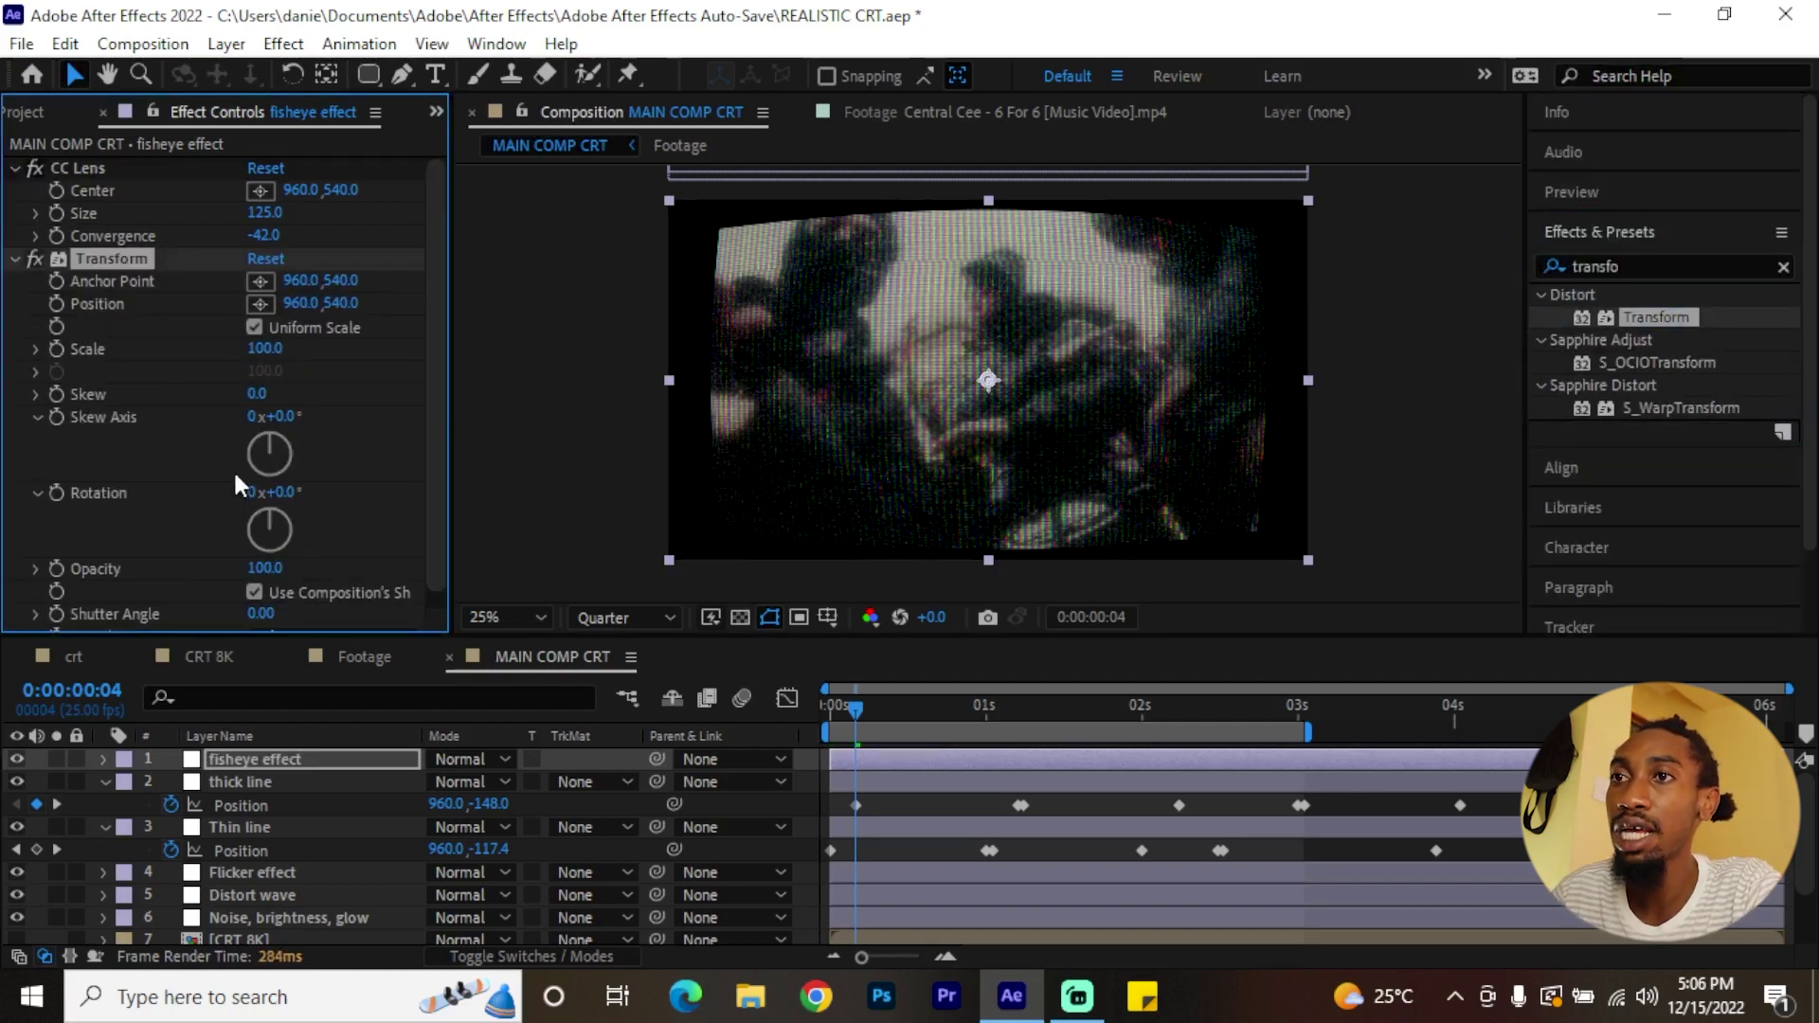
drag(285, 358, 300, 360)
- Preview the CRT look and compare MAIN COMP CRT with the original Footage composition at 0:00:01:21 and 0:00:02:23
key(space)
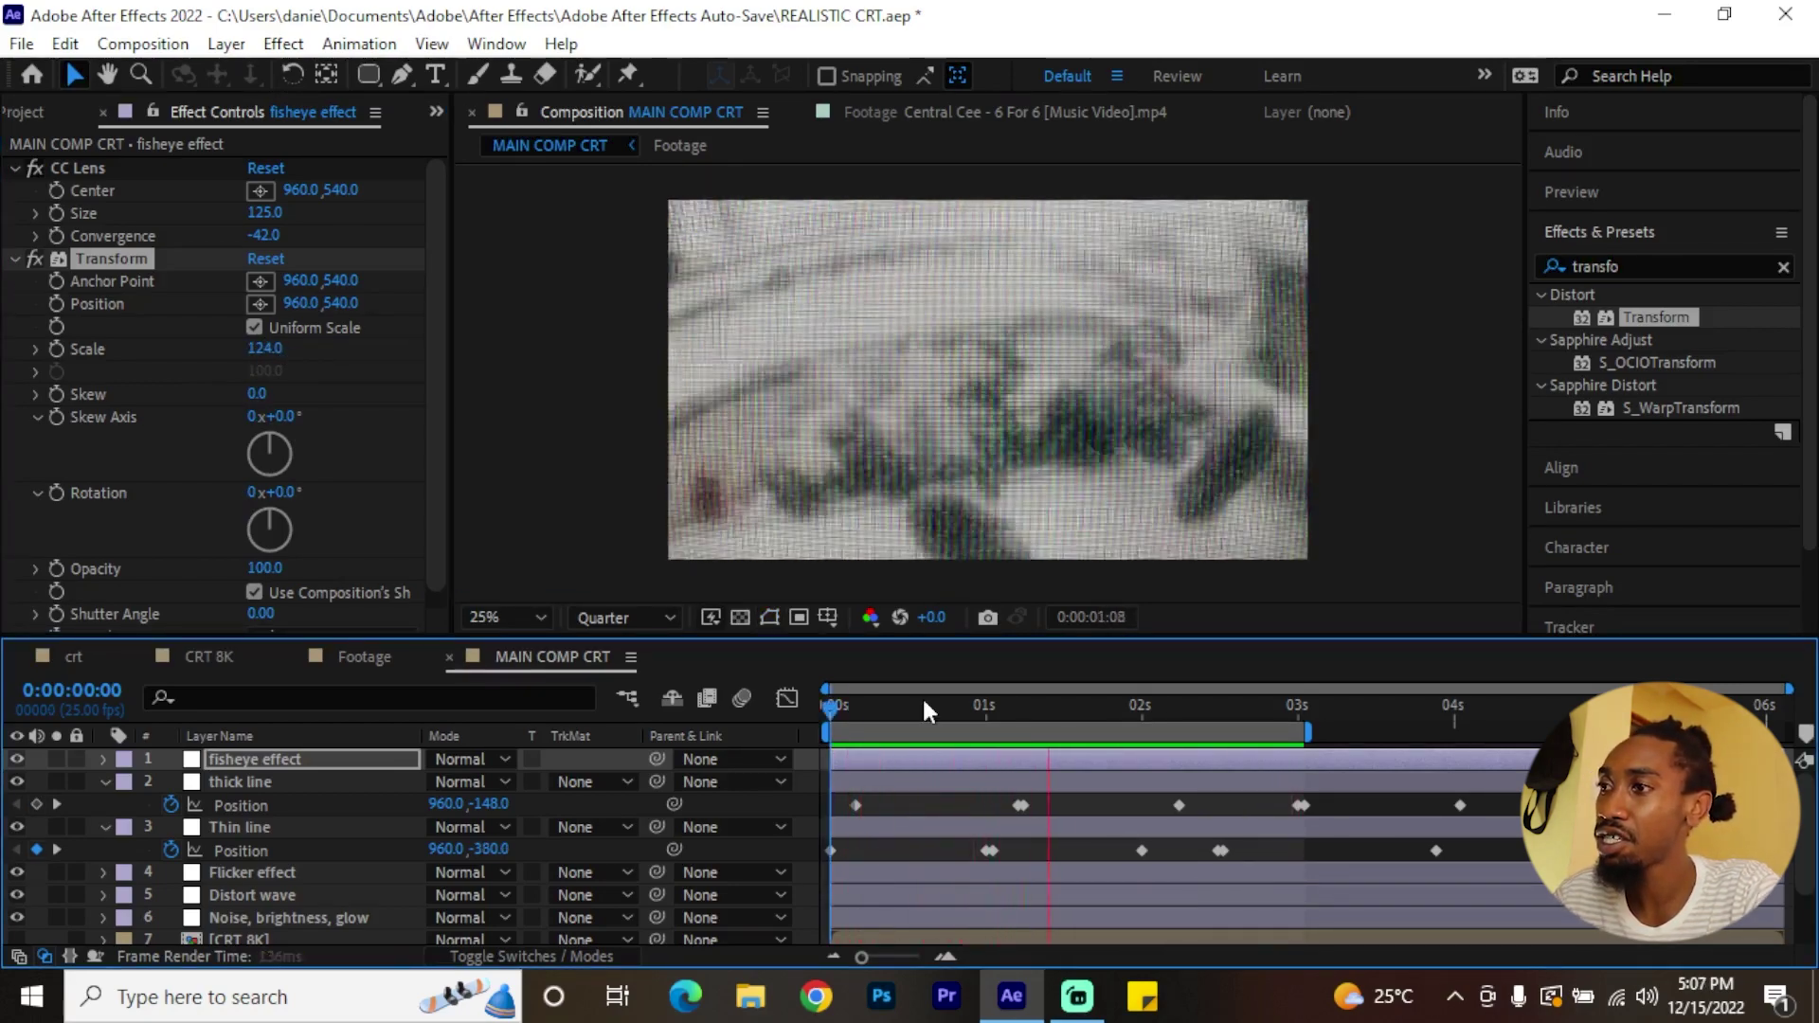
click(1118, 707)
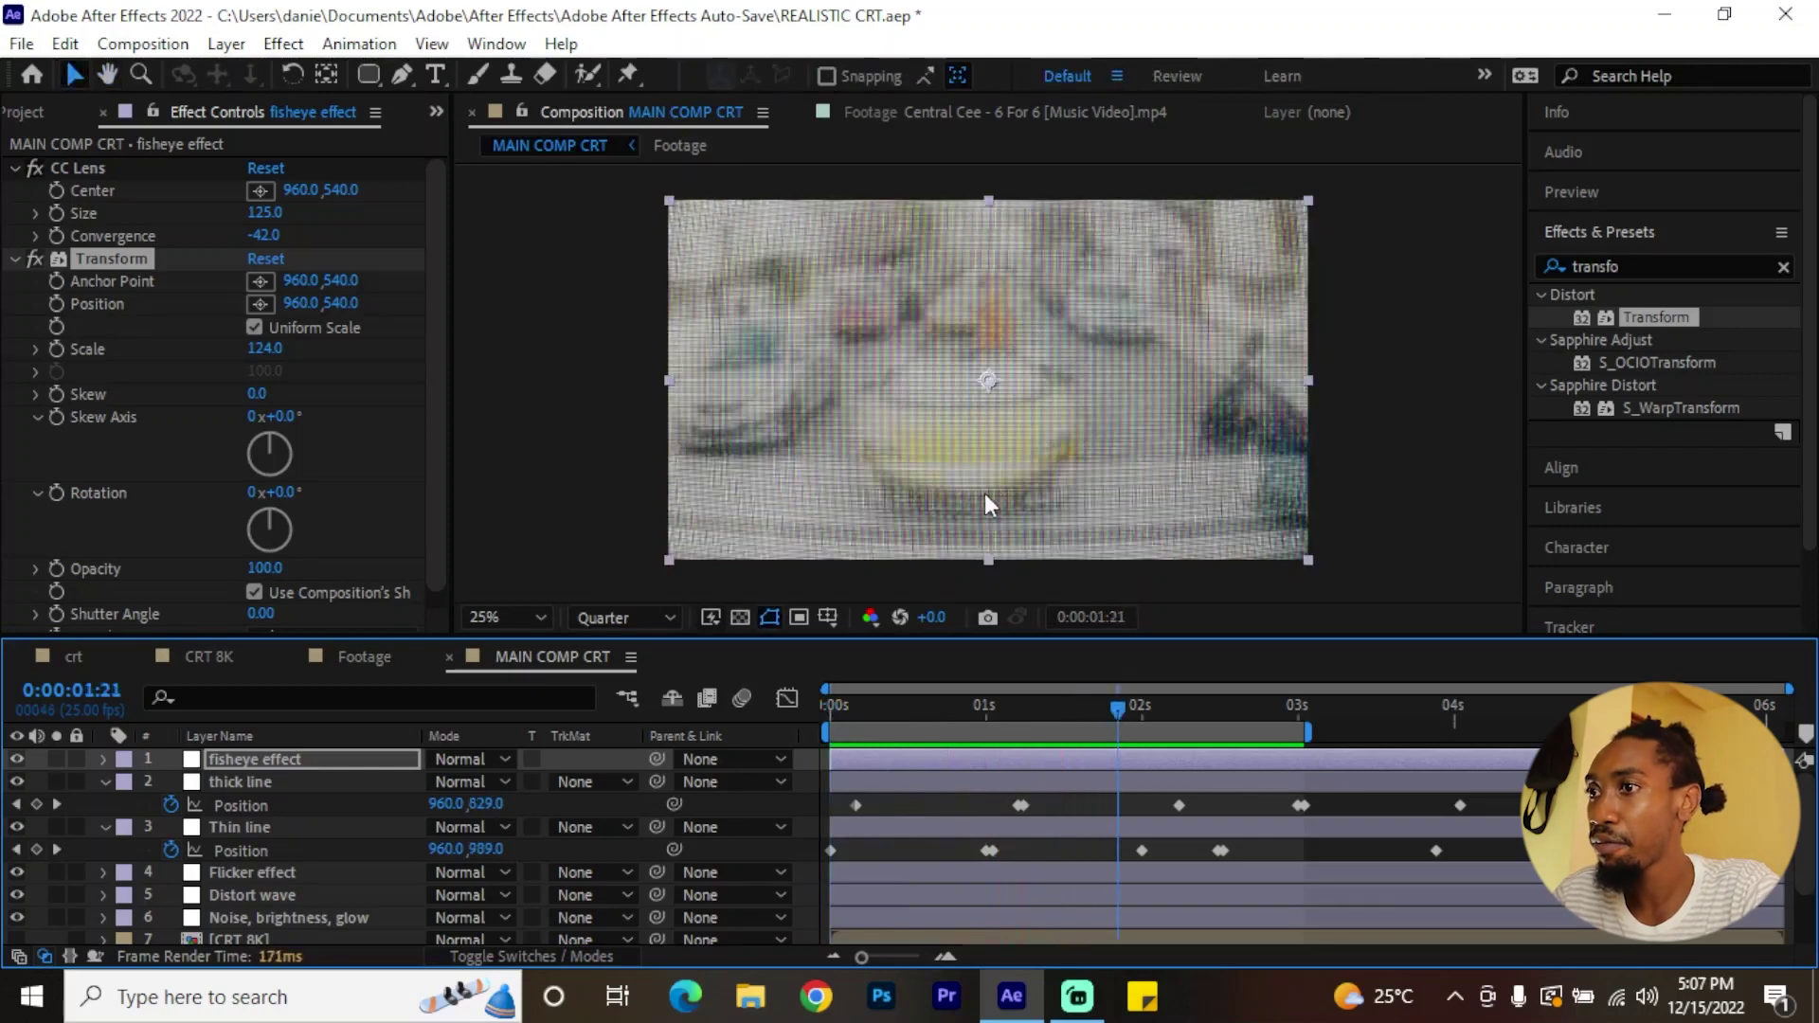
click(388, 668)
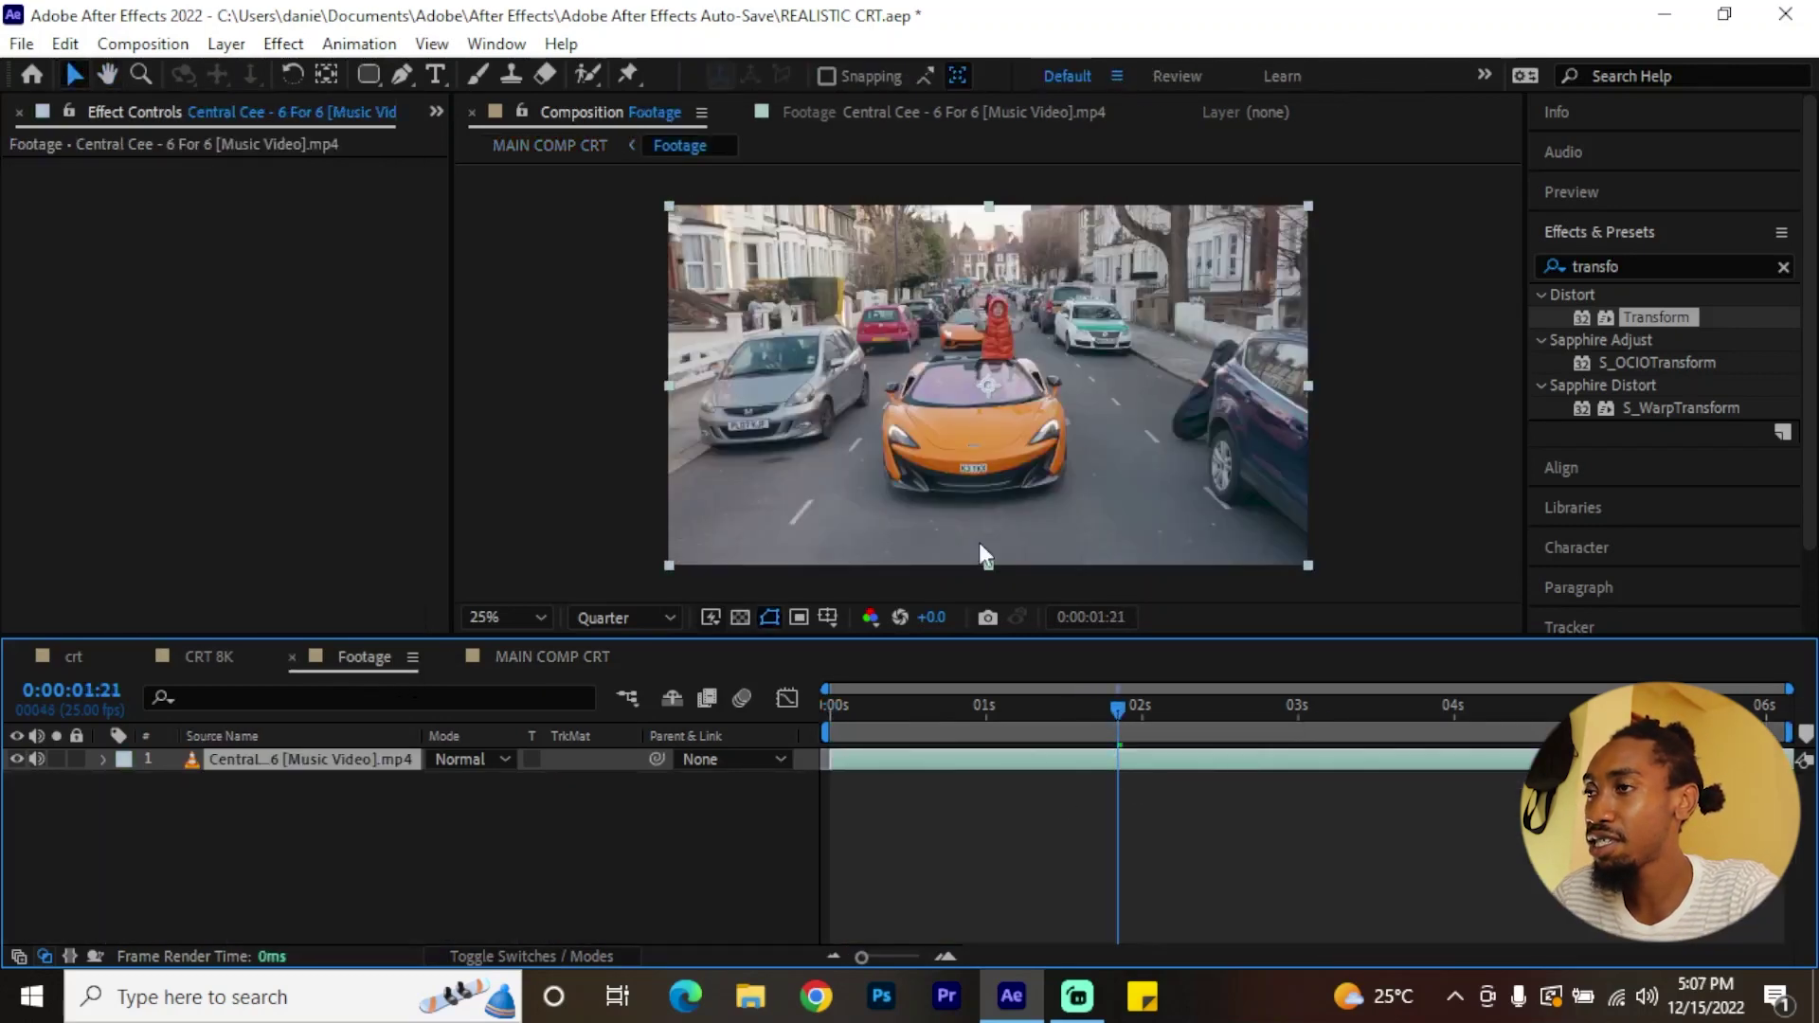
click(521, 663)
drag(1135, 699, 1286, 737)
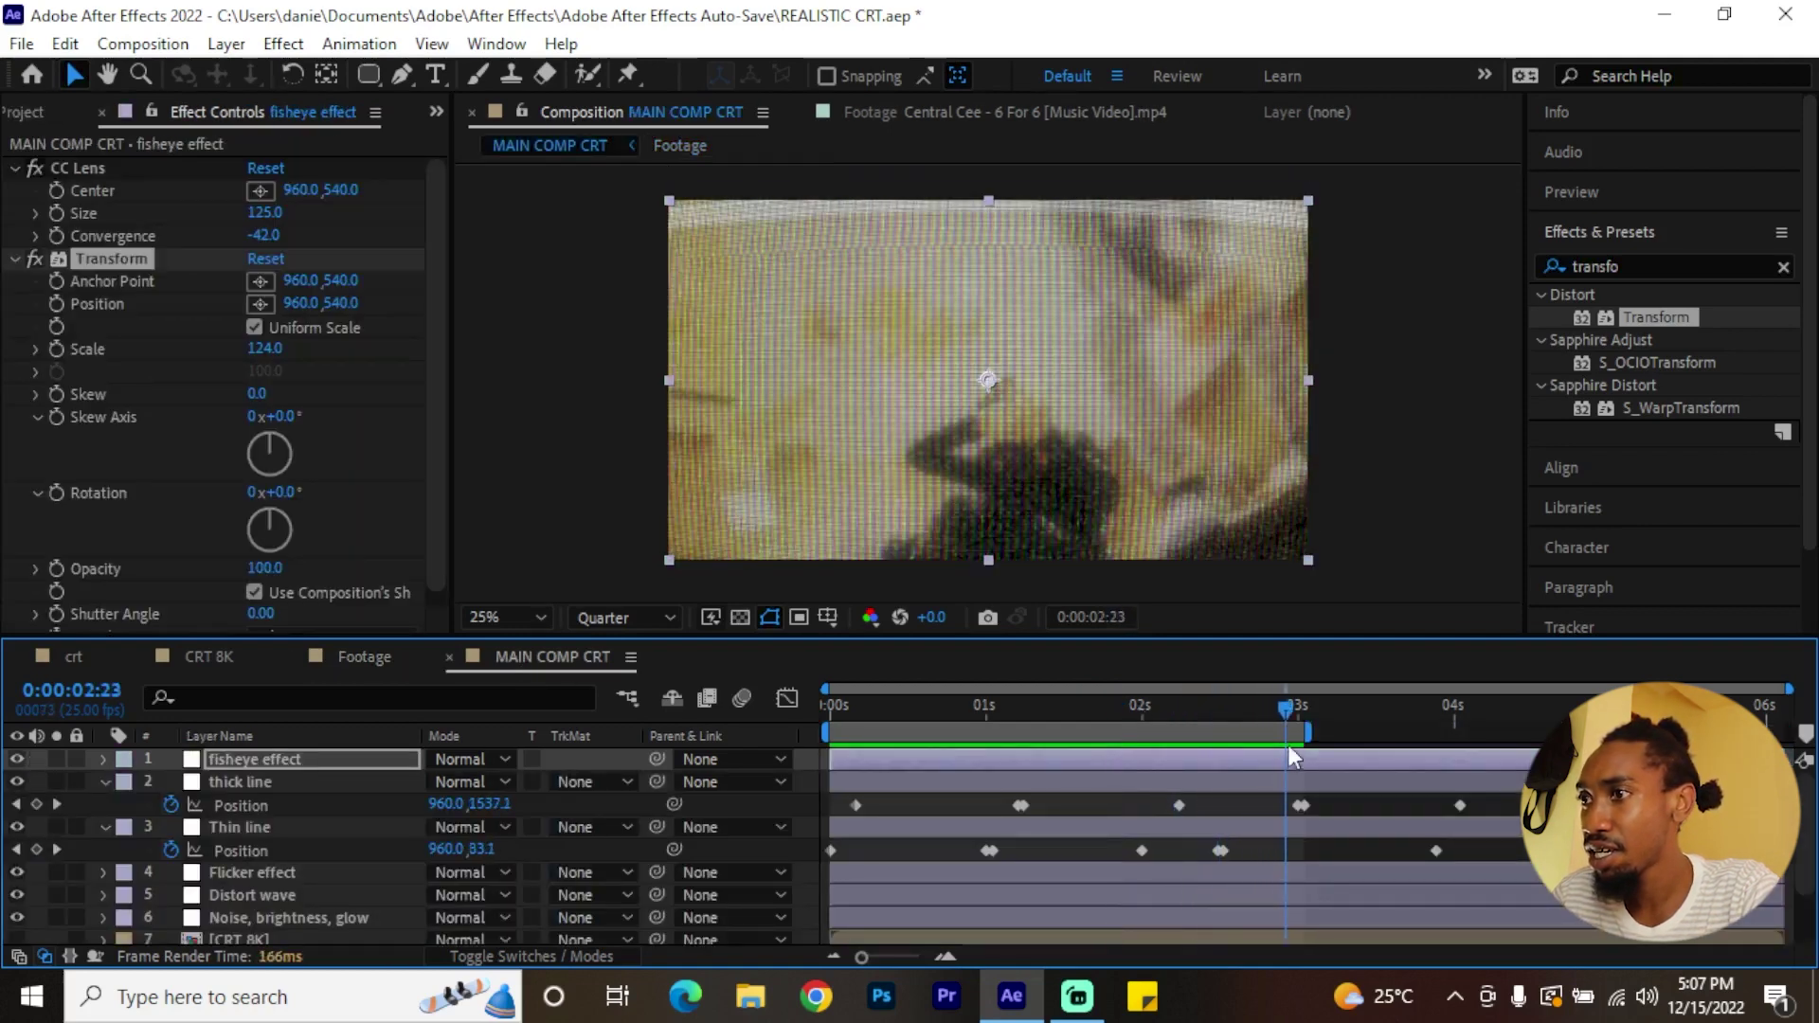
click(360, 656)
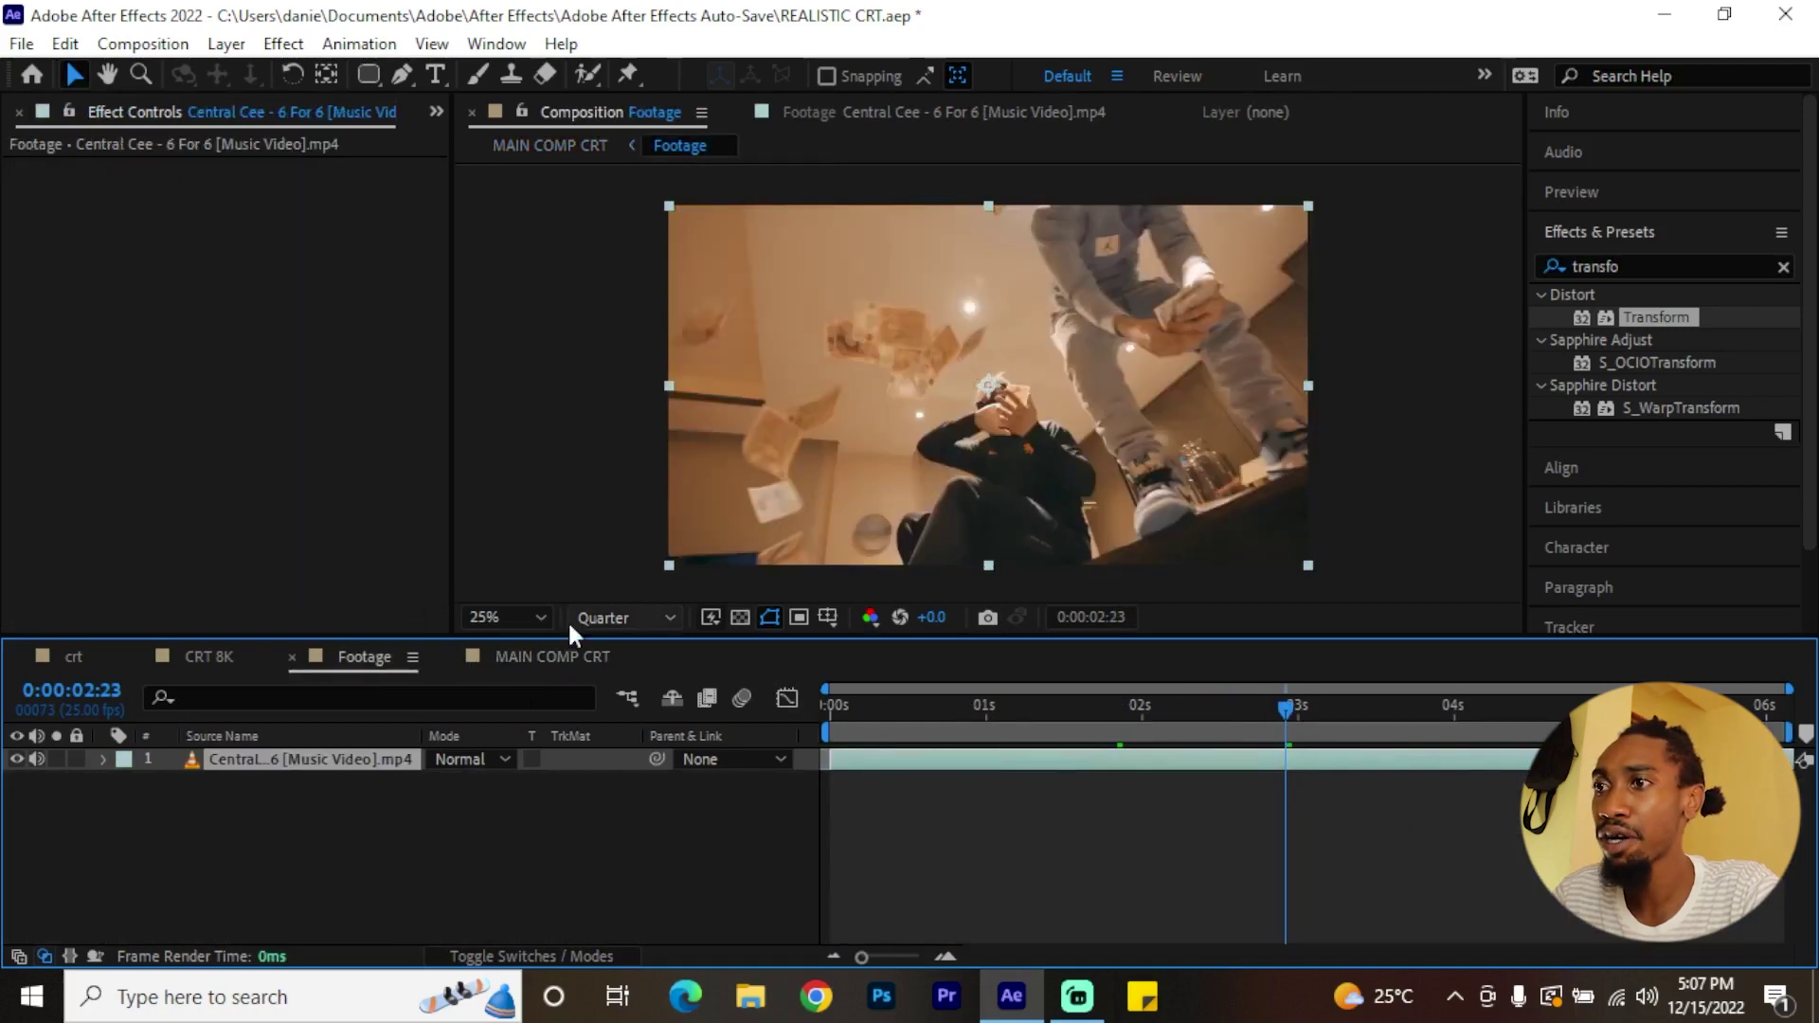
click(597, 656)
drag(1413, 707, 847, 709)
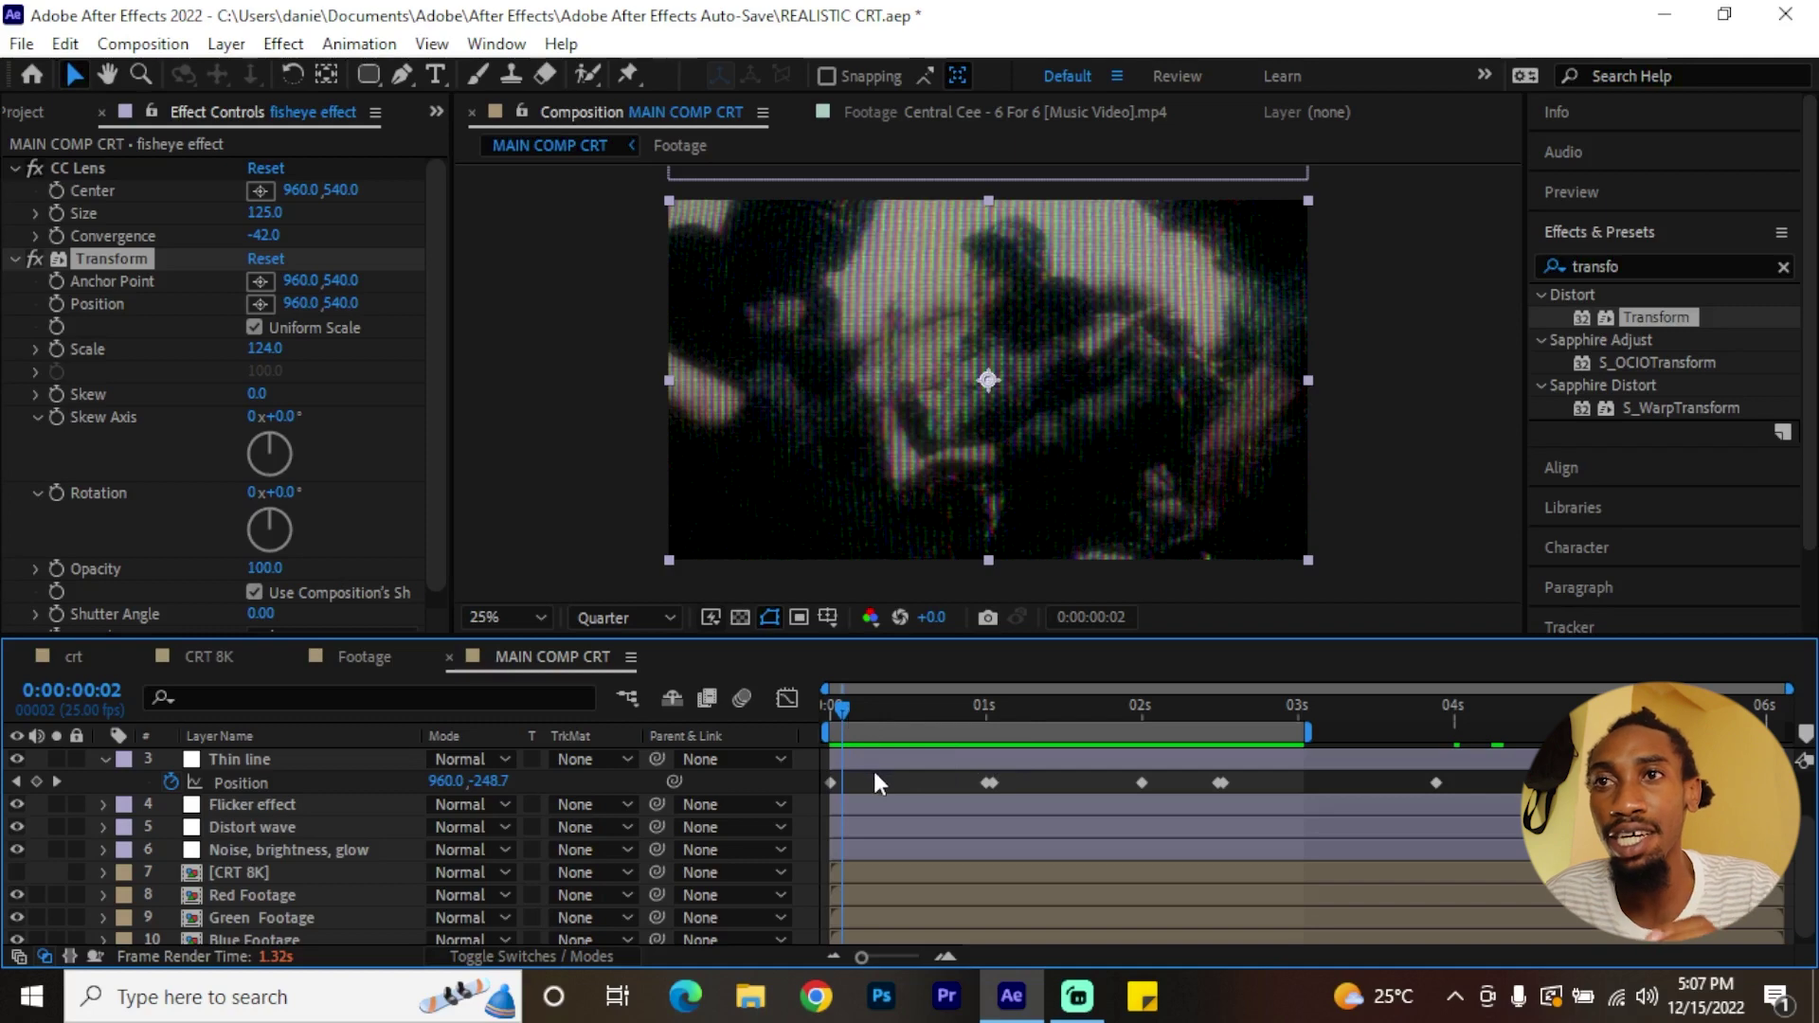
drag(850, 702, 828, 699)
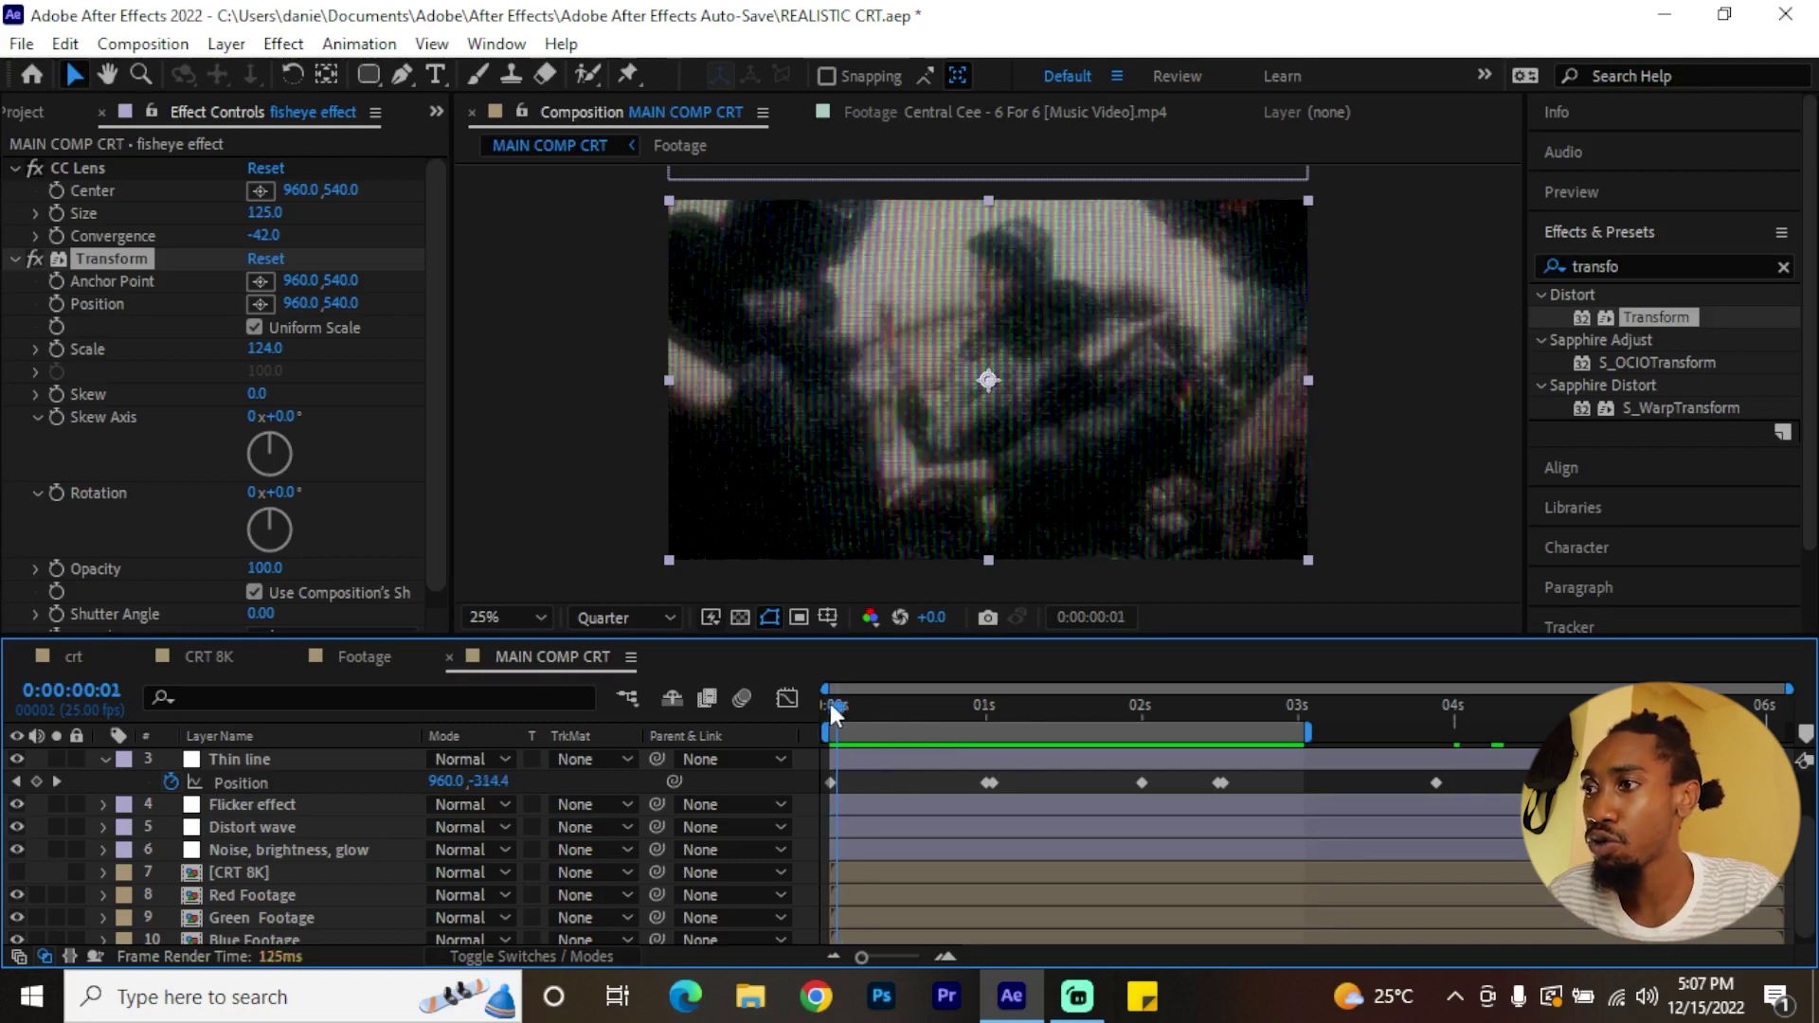
- Offset the Green Footage layer by one frame so that it starts at 0:00:00:01
scroll(291, 889, down, 1)
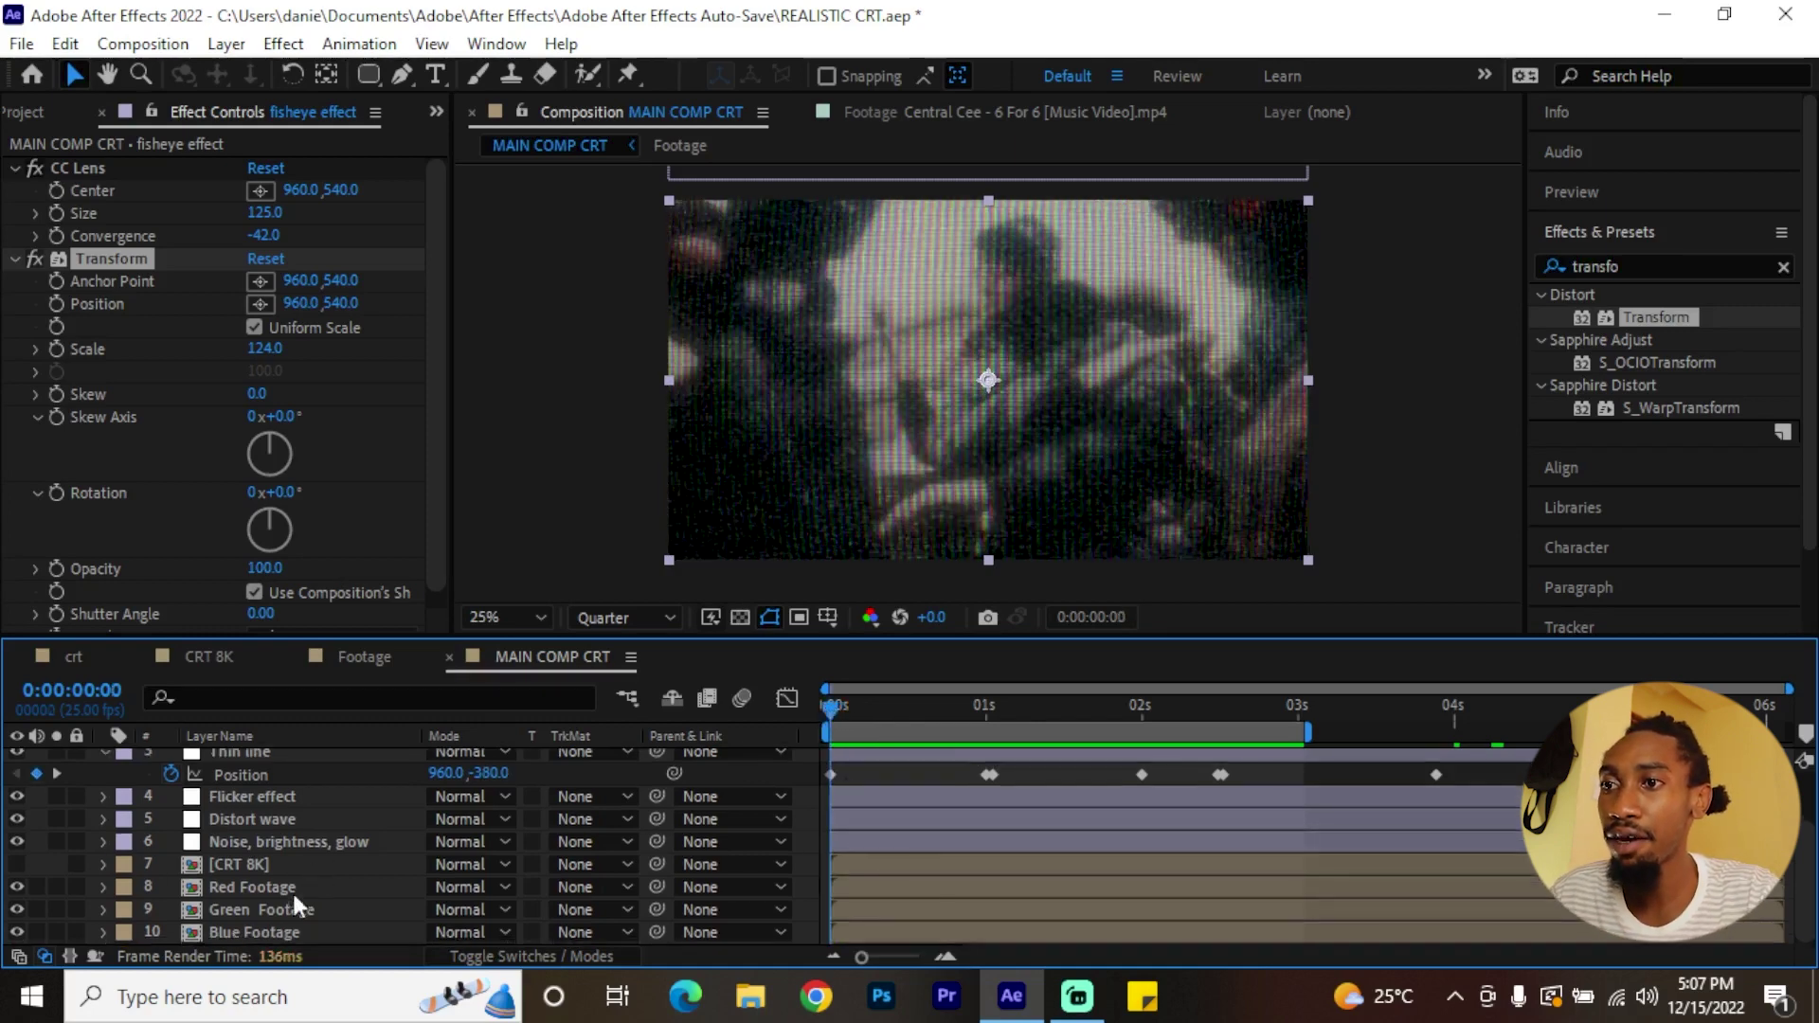
click(265, 925)
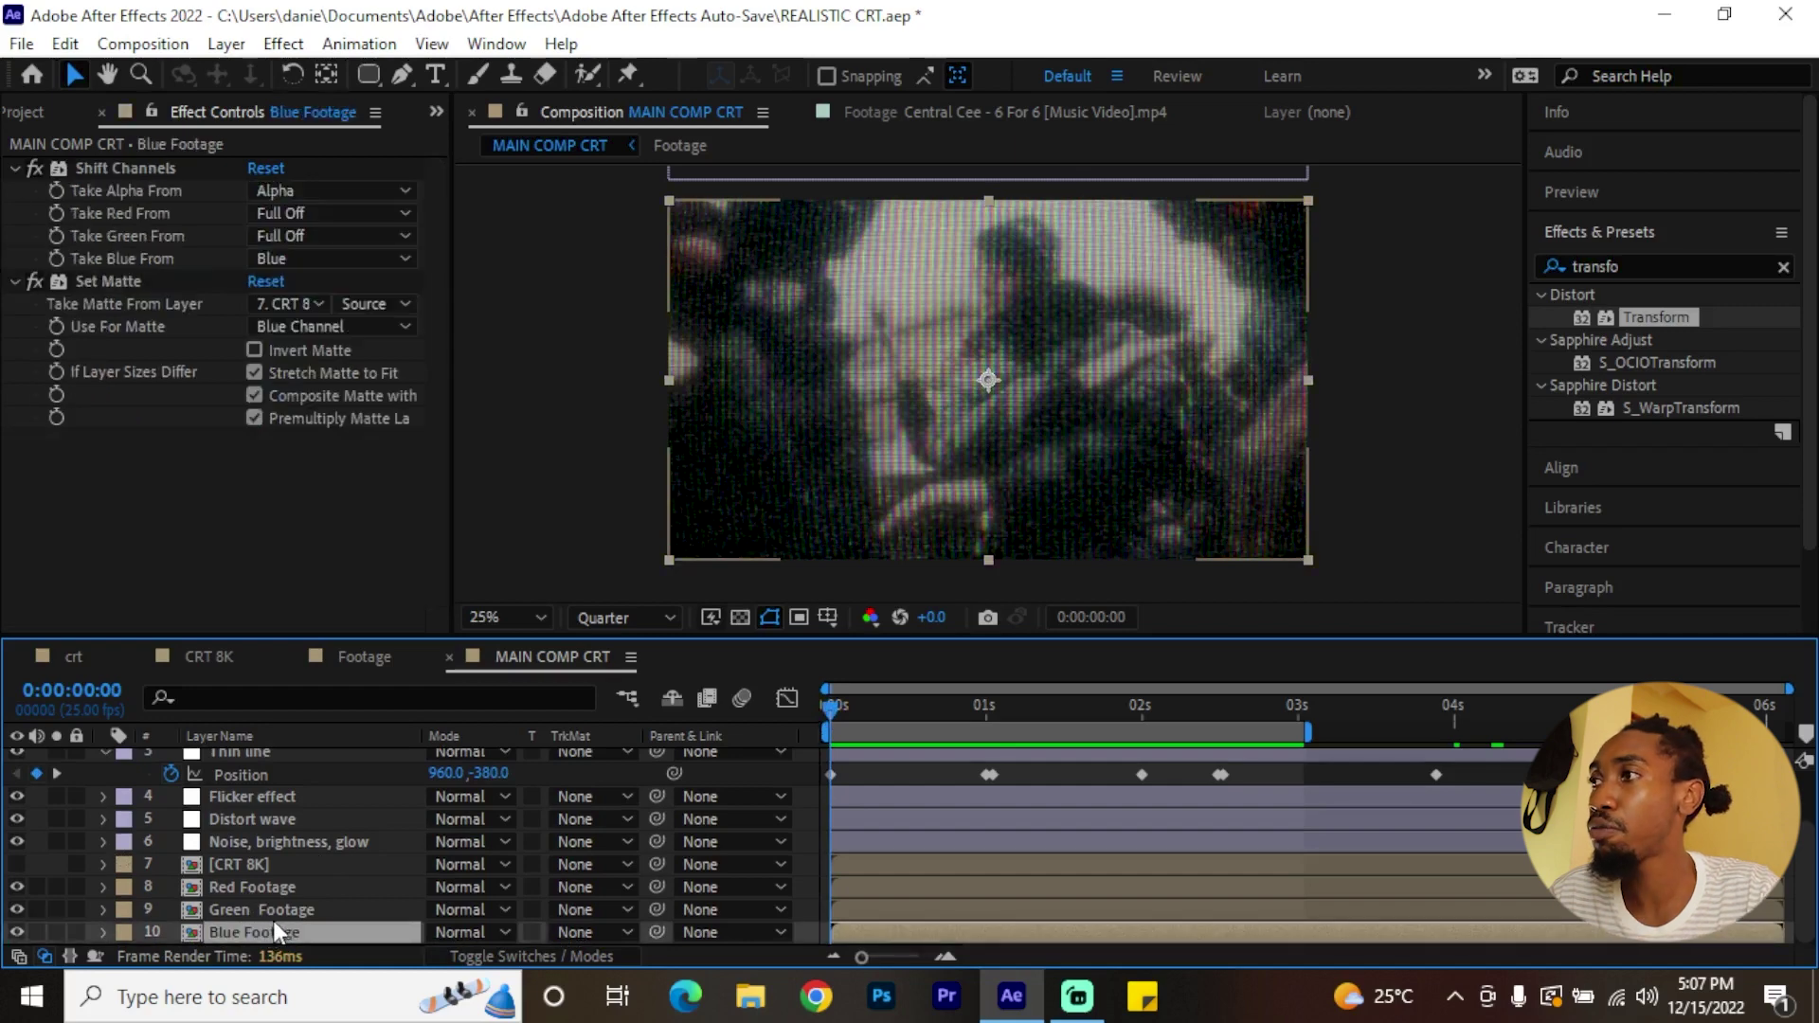
click(1572, 192)
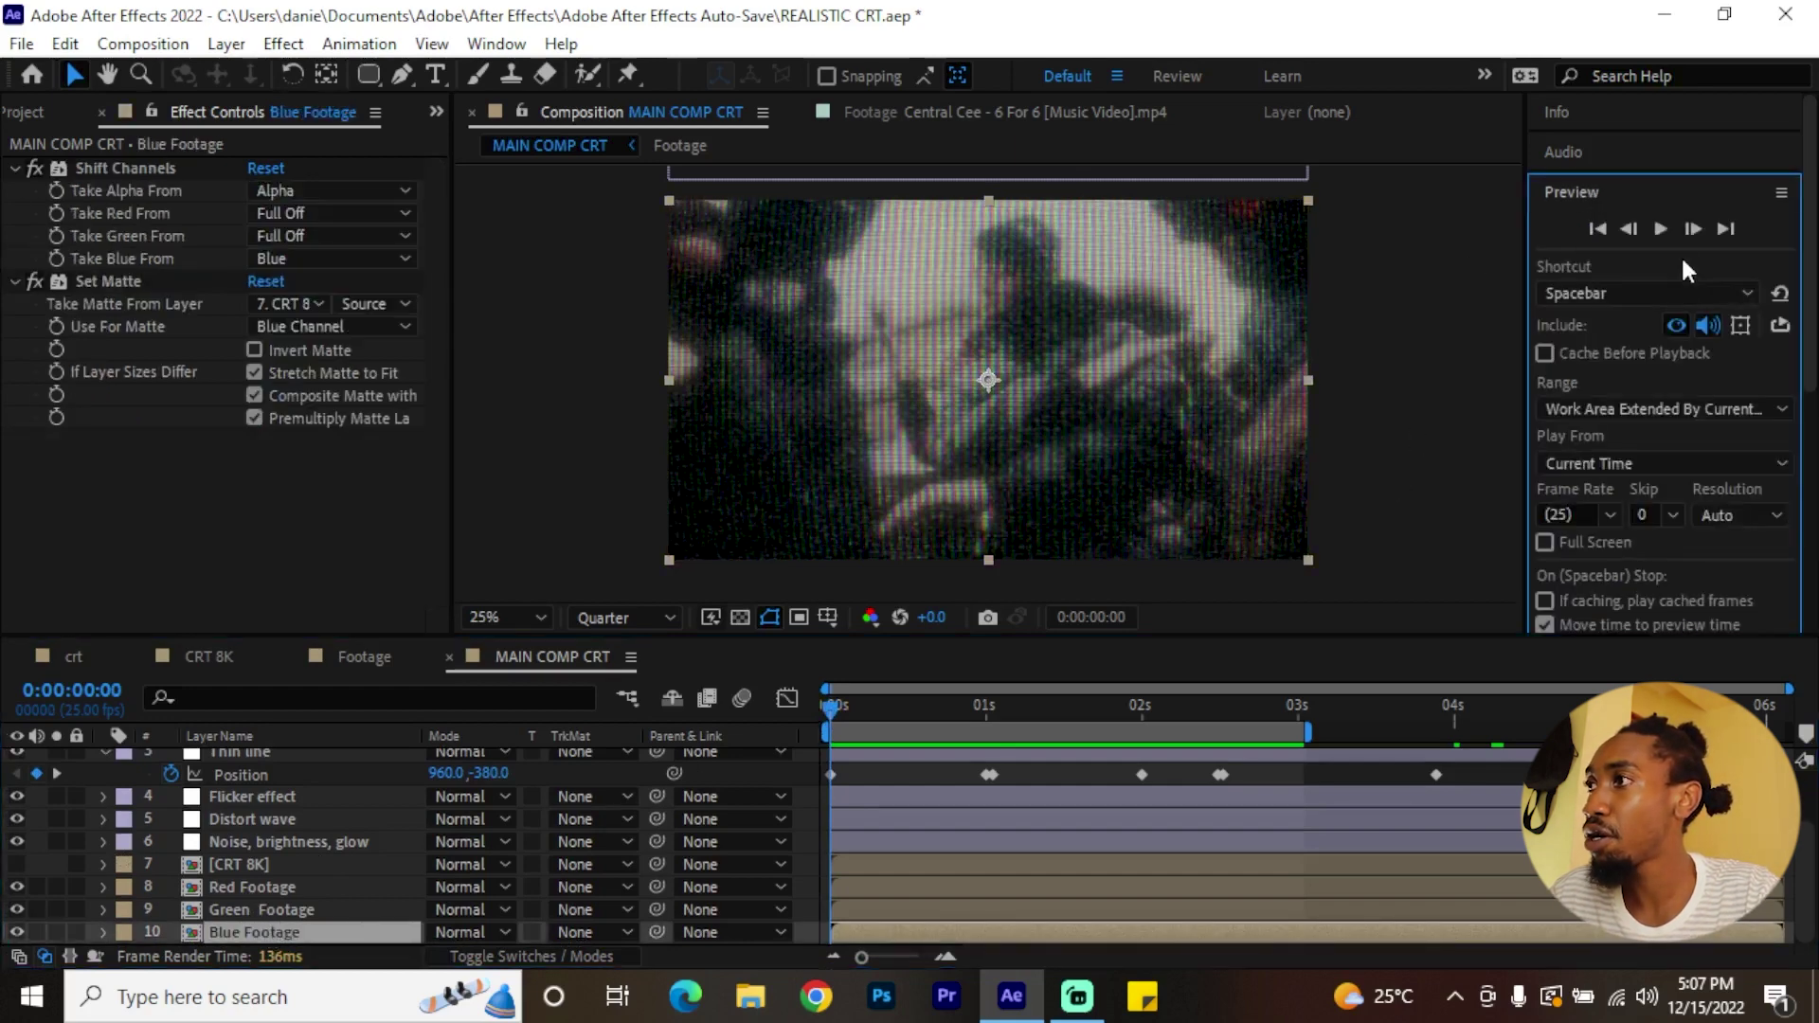
click(1692, 229)
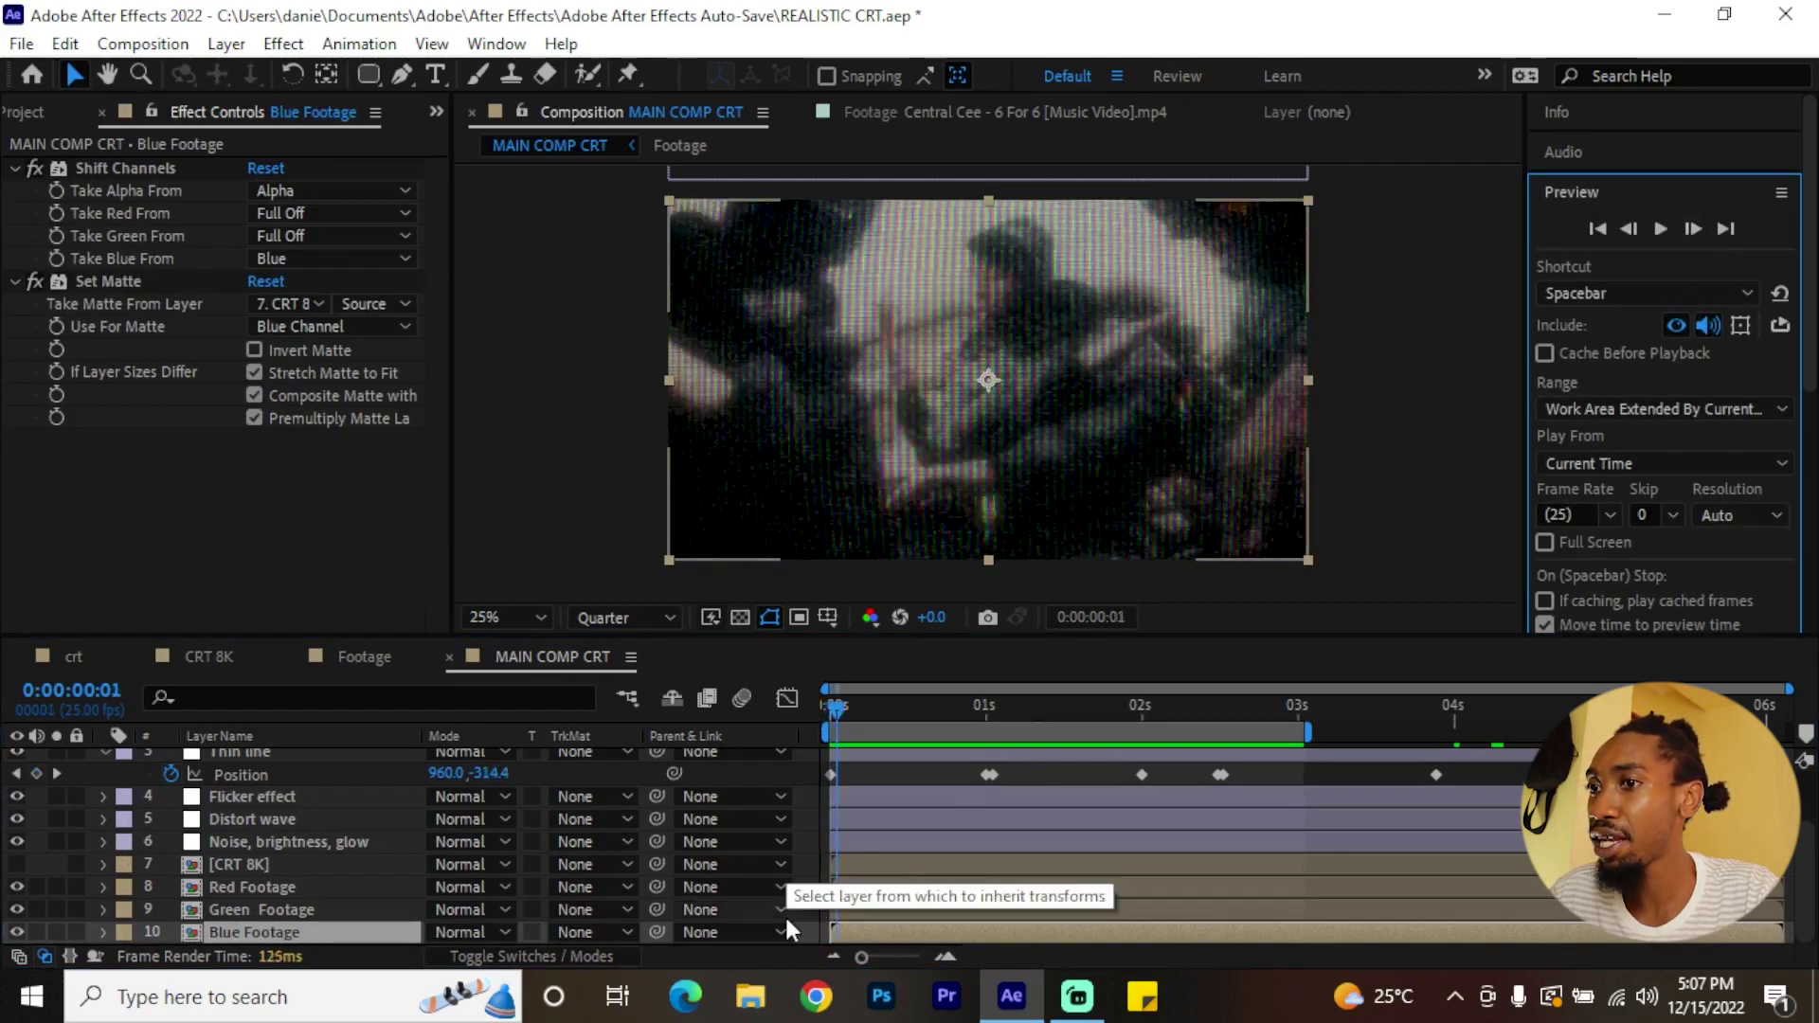
click(856, 909)
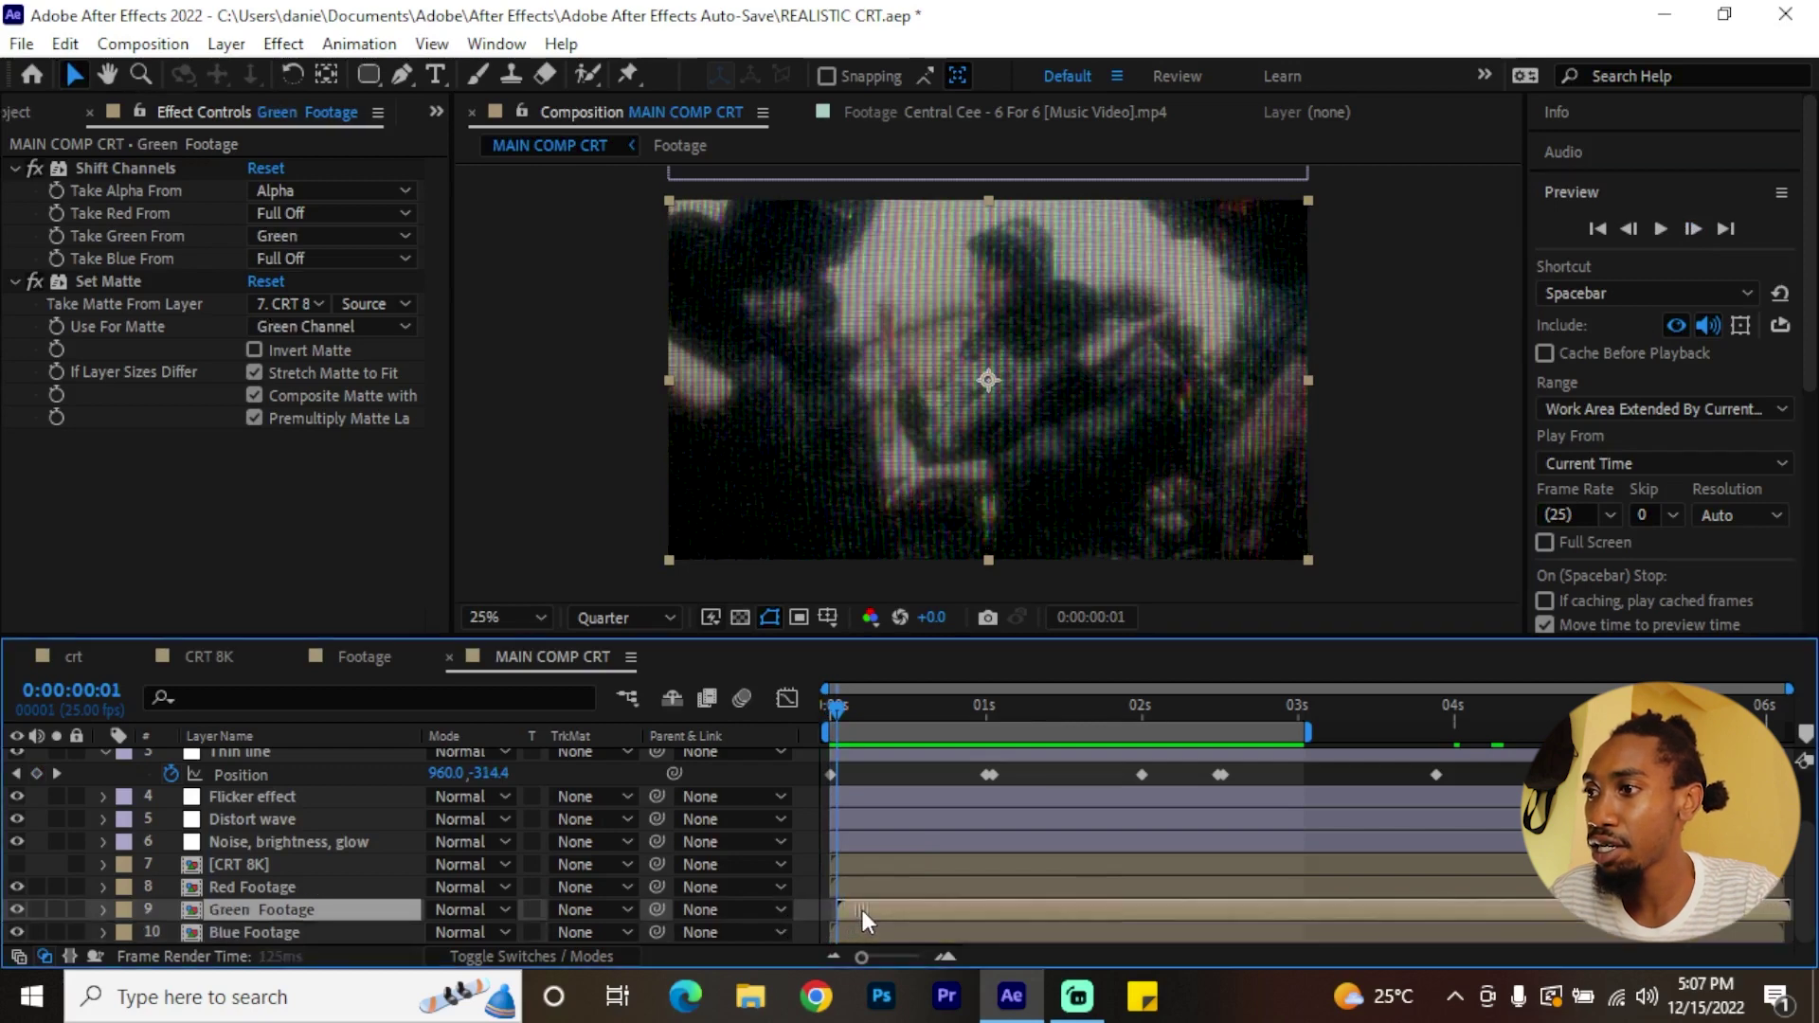
- Offset the Red Footage layer so that it starts at 0:00:00:02, and preview the RGB color separation from 0:00:00:19
click(1691, 228)
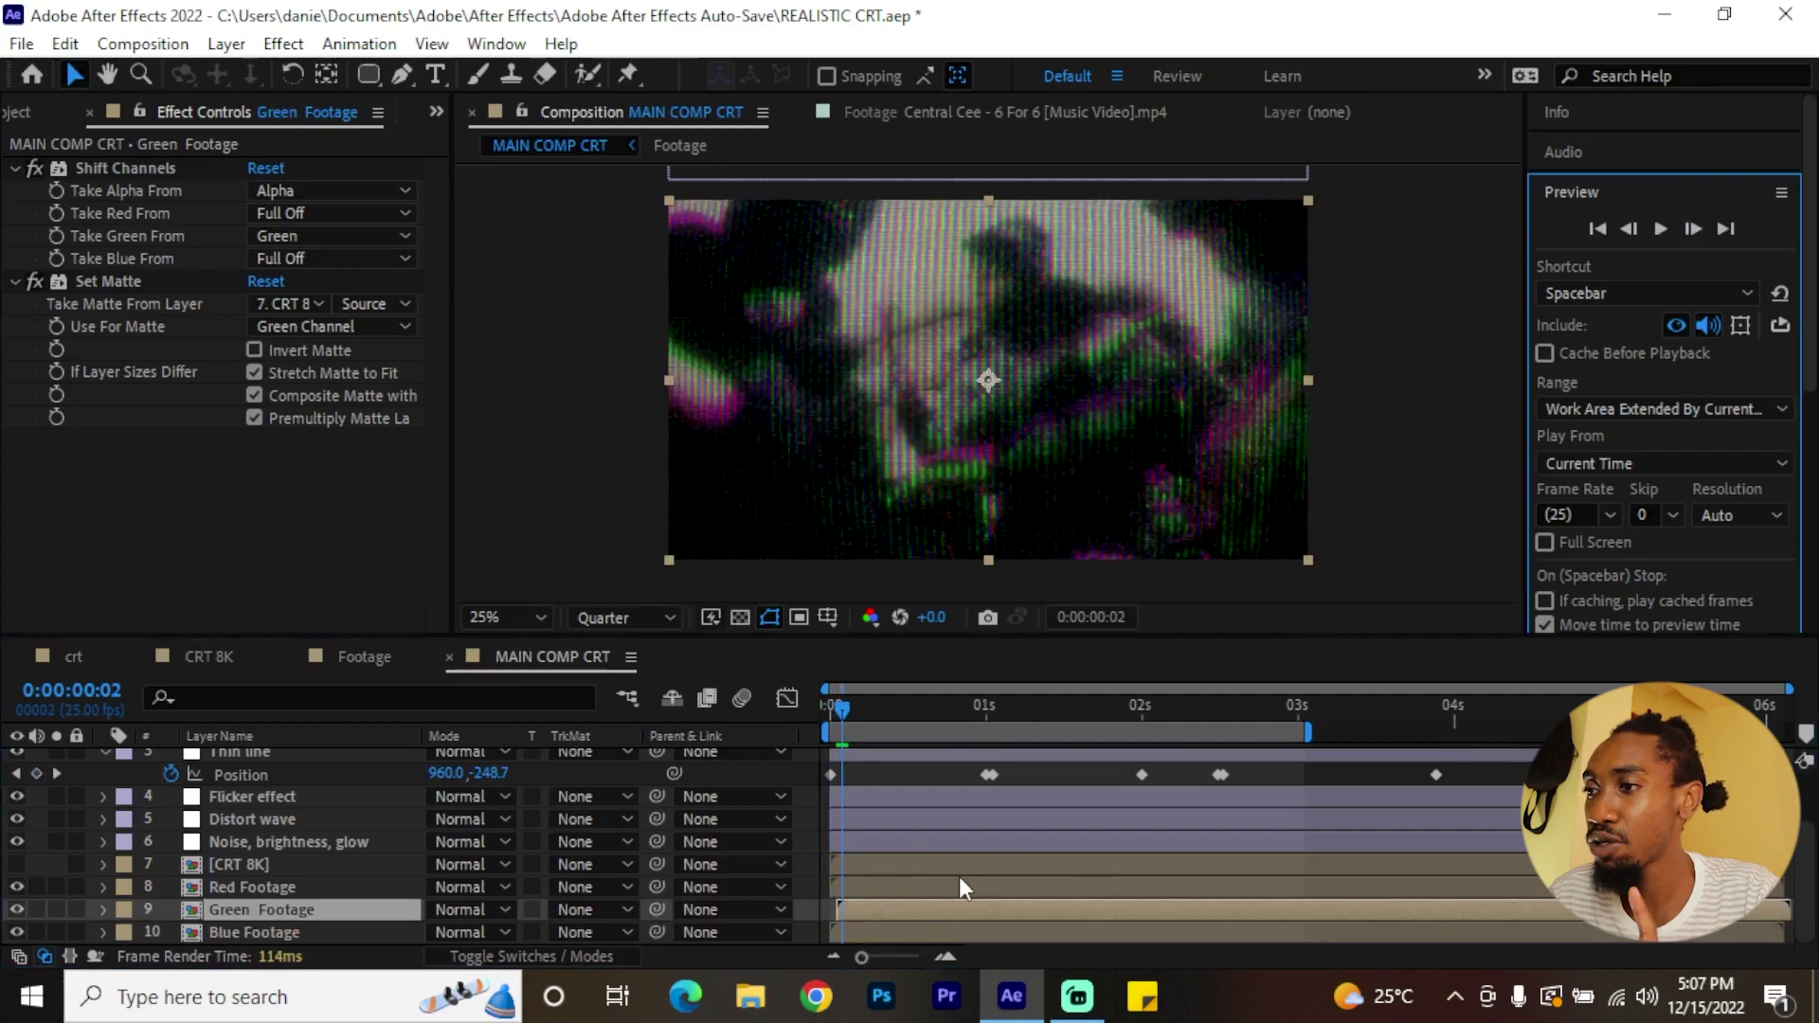
drag(919, 884, 928, 885)
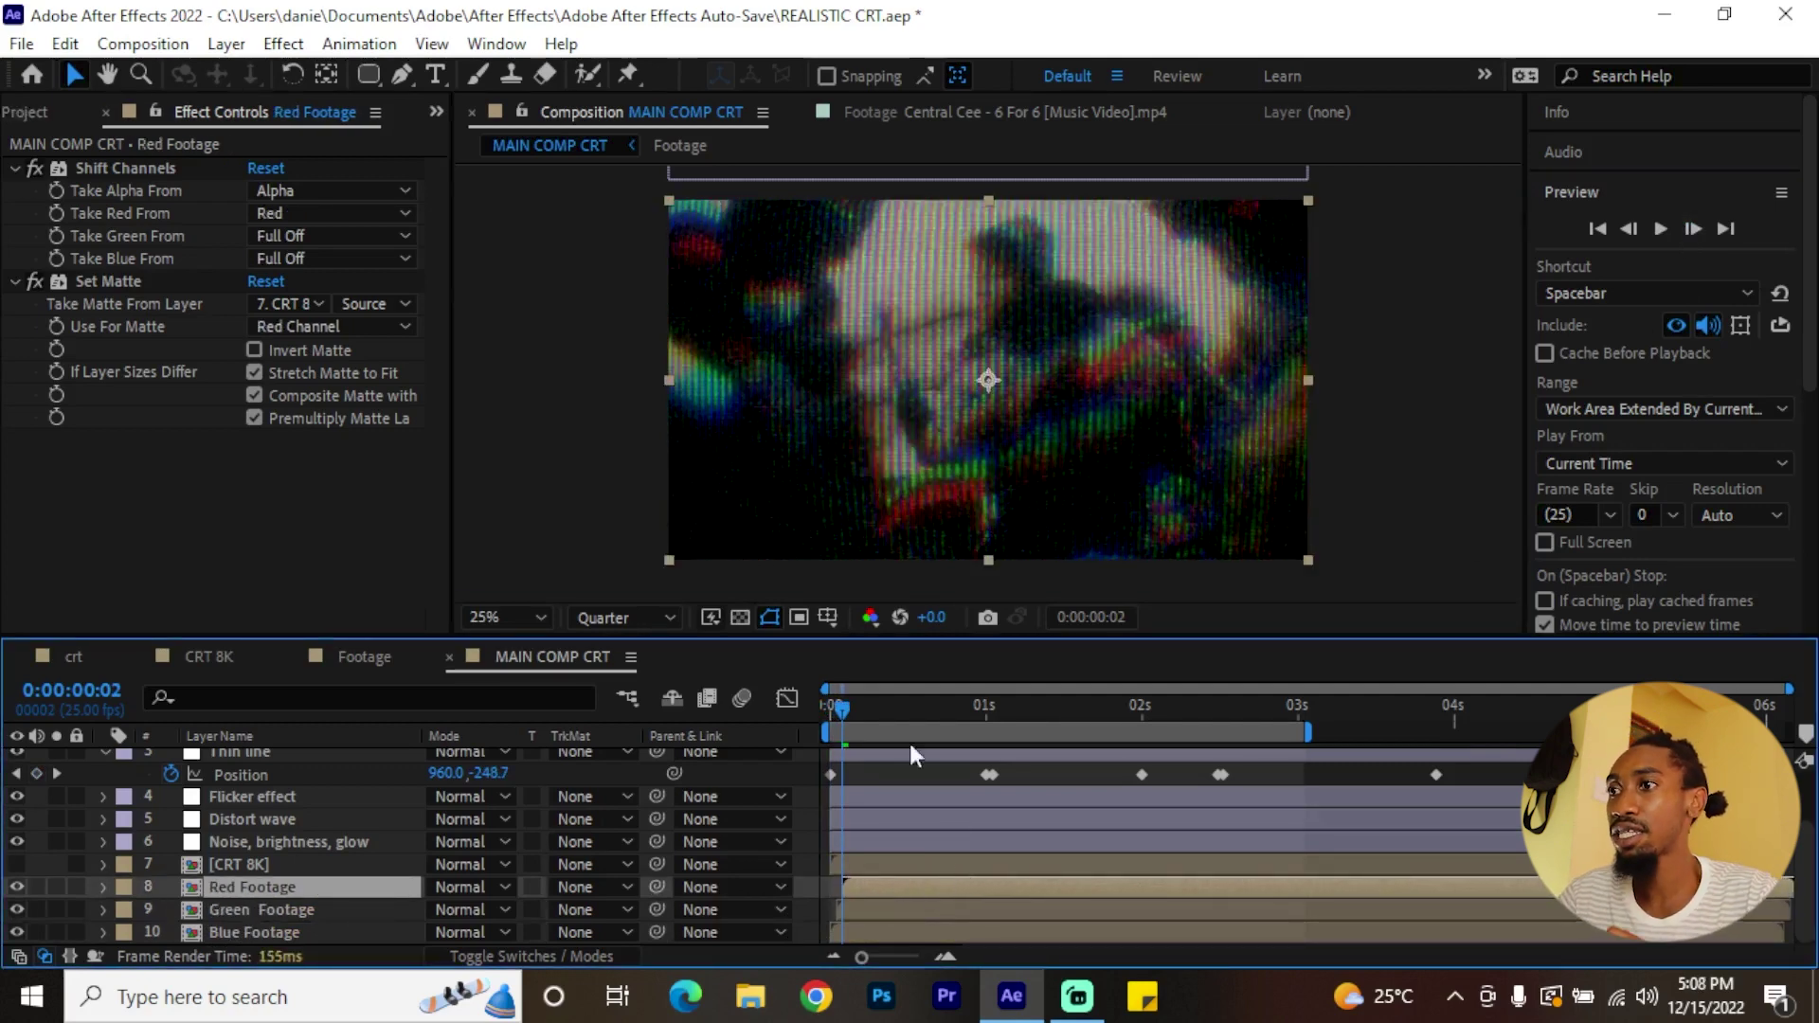
drag(879, 704, 948, 726)
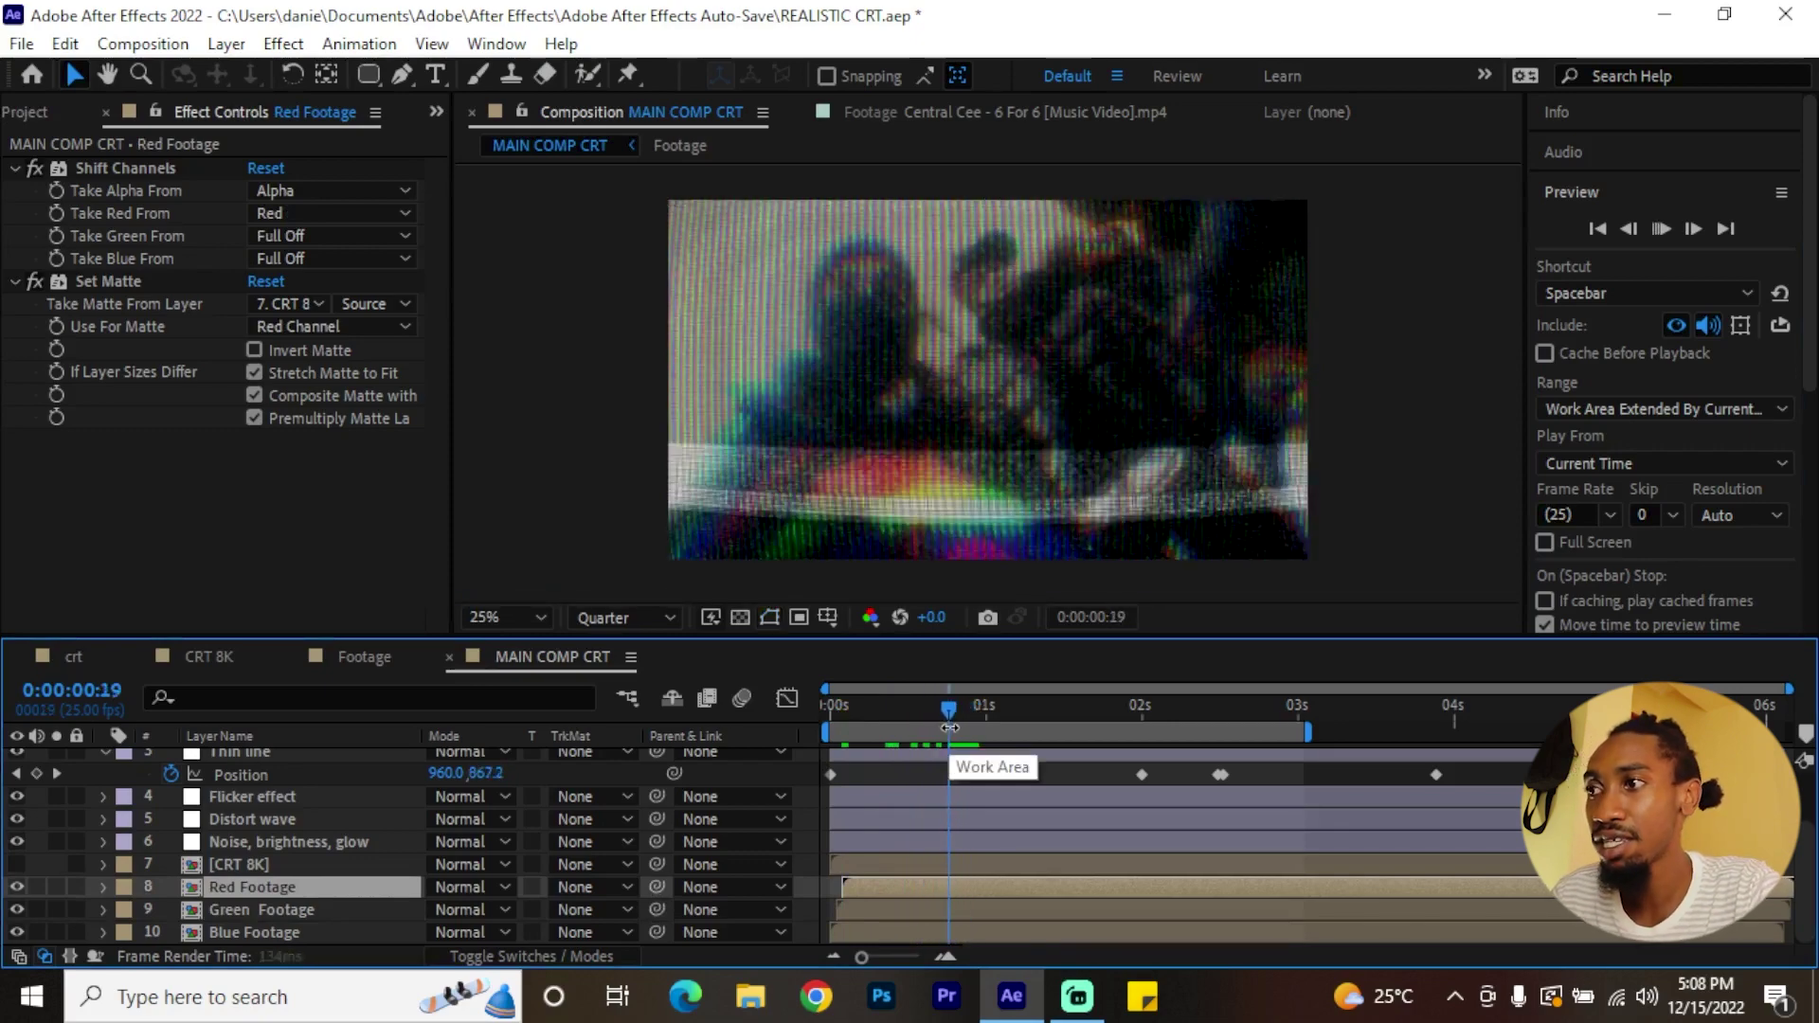
key(space)
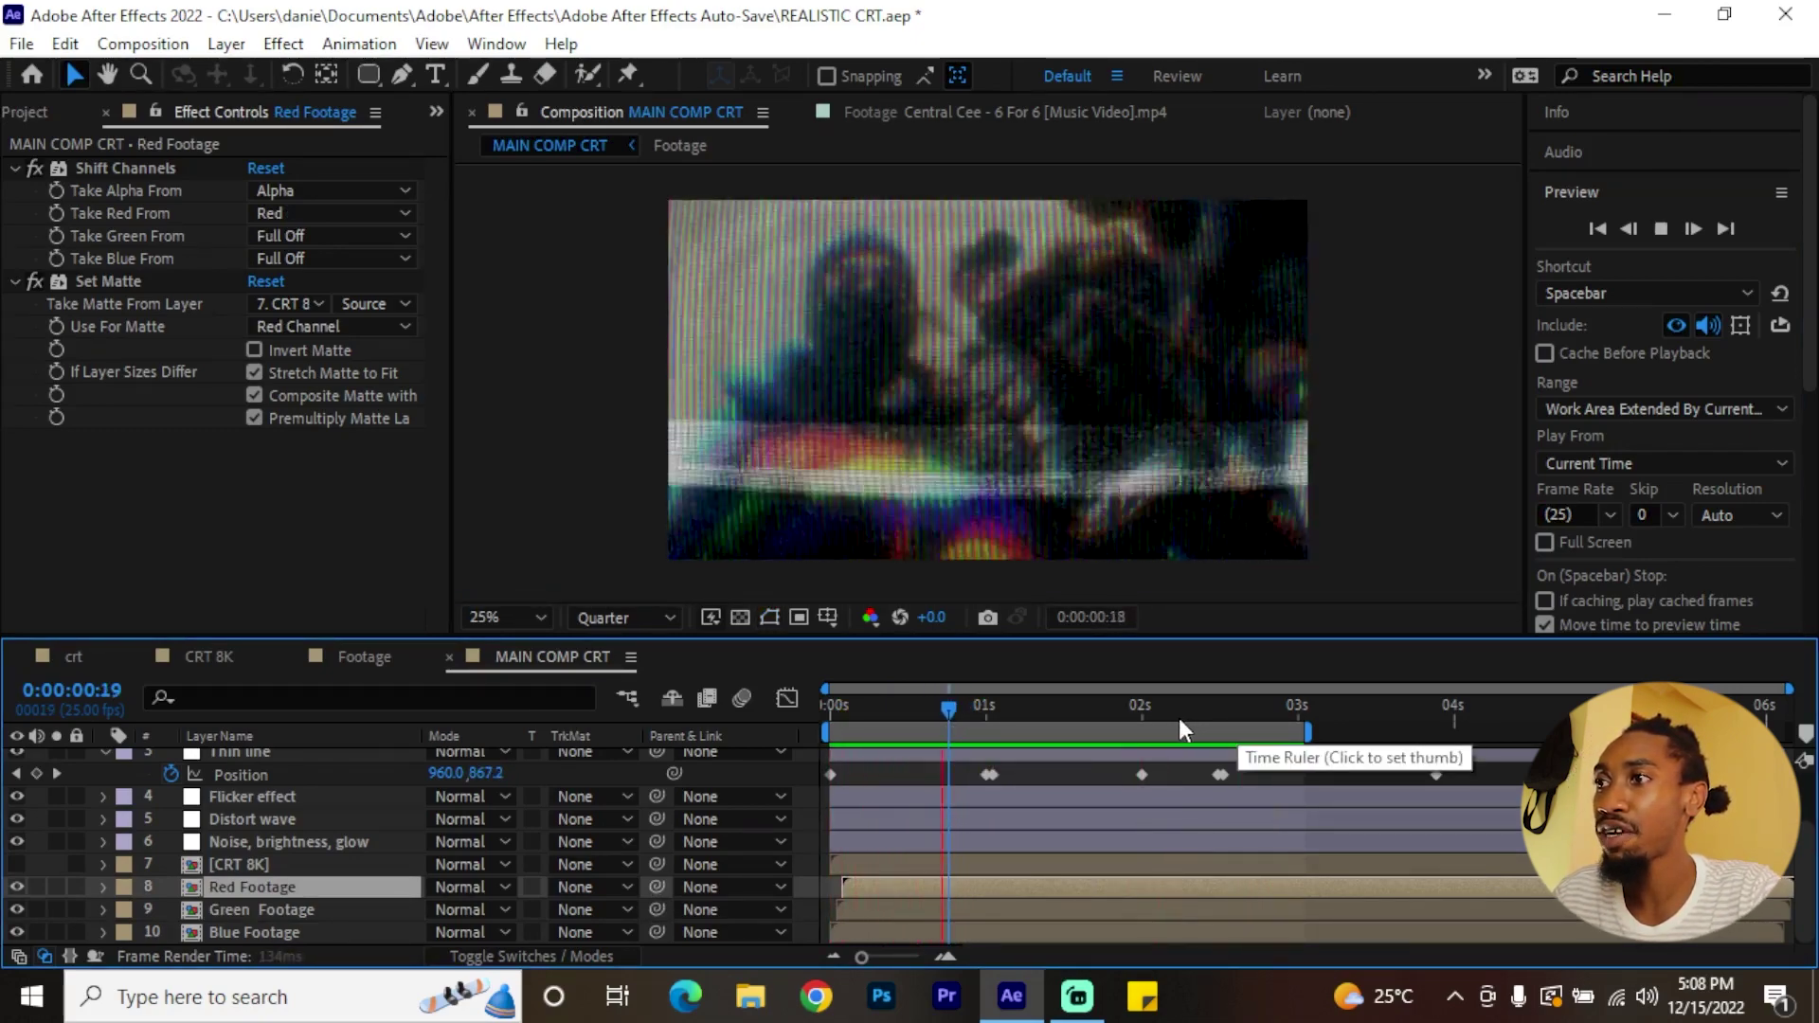